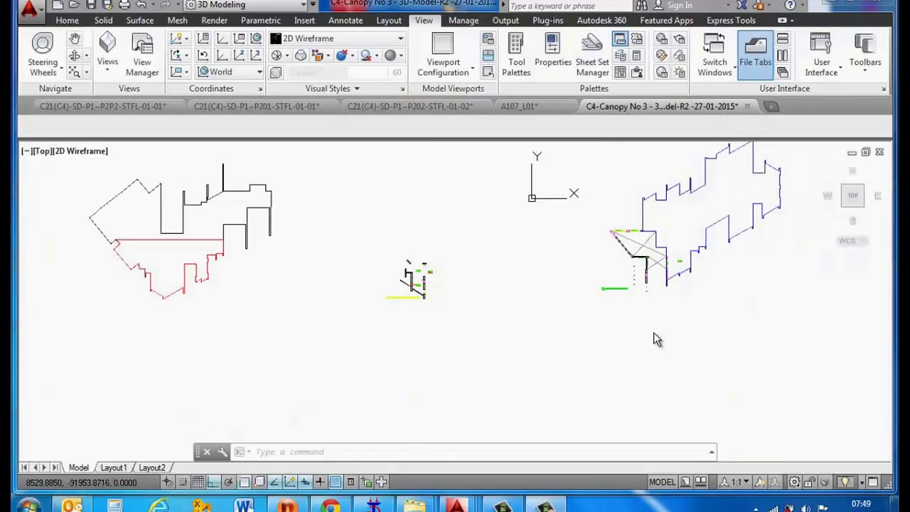
Step: Start a PL polyline at the canopy's first corner and trace the edges to the column top
scroll(544, 301, up, 2)
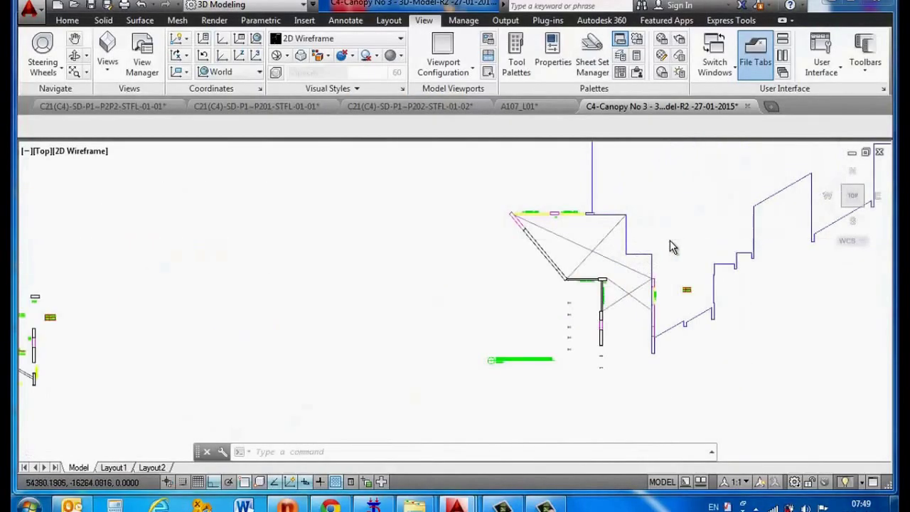
scroll(552, 212, up, 2)
scroll(552, 212, up, 2)
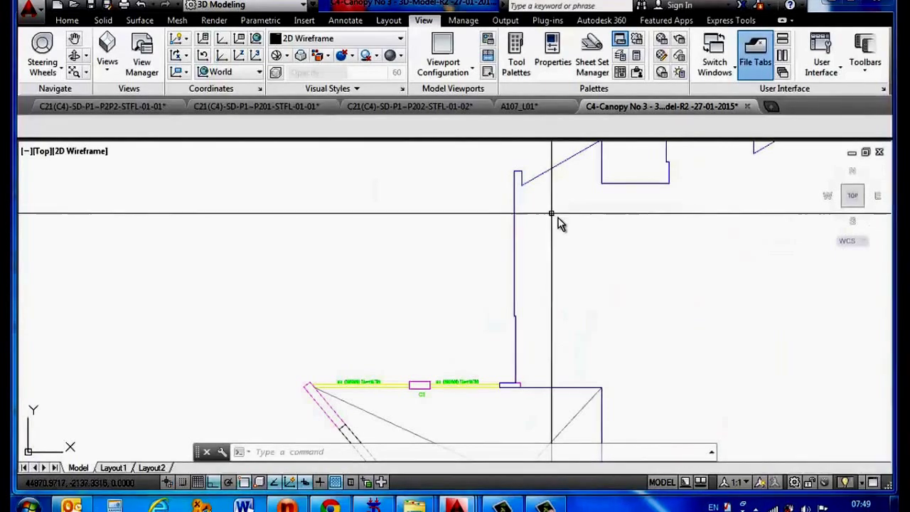
text(pl)
key(Return)
scroll(567, 270, down, 3)
click(585, 194)
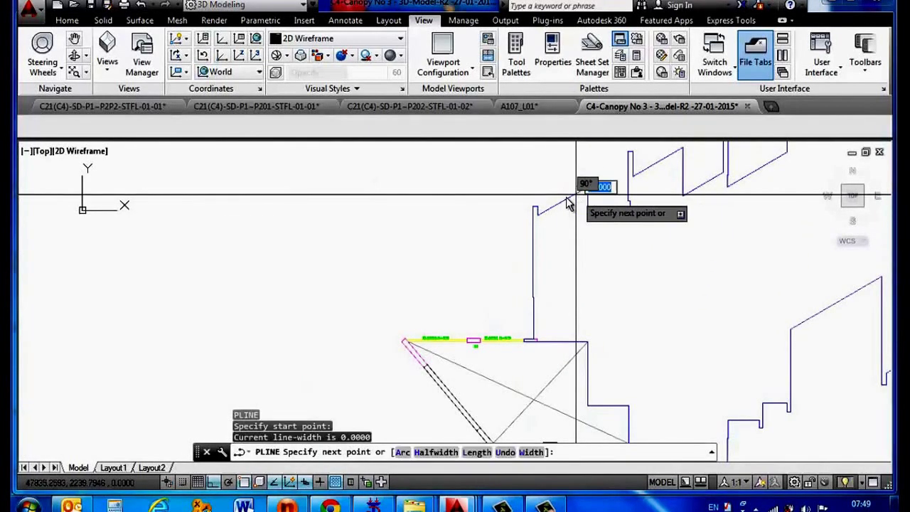
scroll(562, 210, up, 5)
click(488, 253)
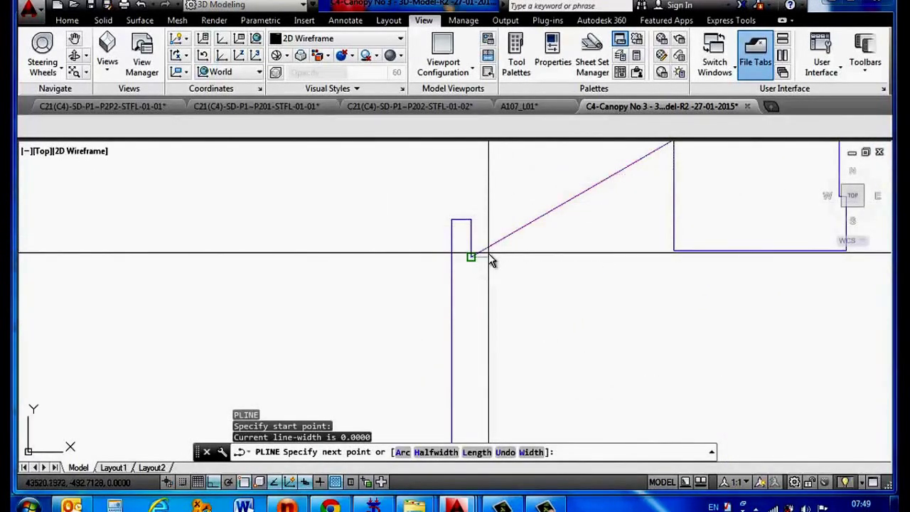
click(455, 223)
click(473, 201)
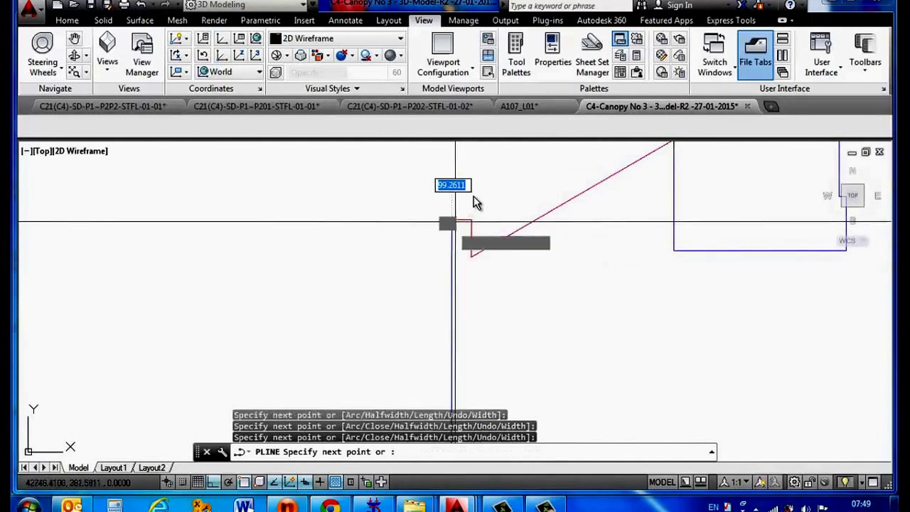
scroll(478, 203, down, 2)
click(476, 203)
scroll(484, 325, up, 4)
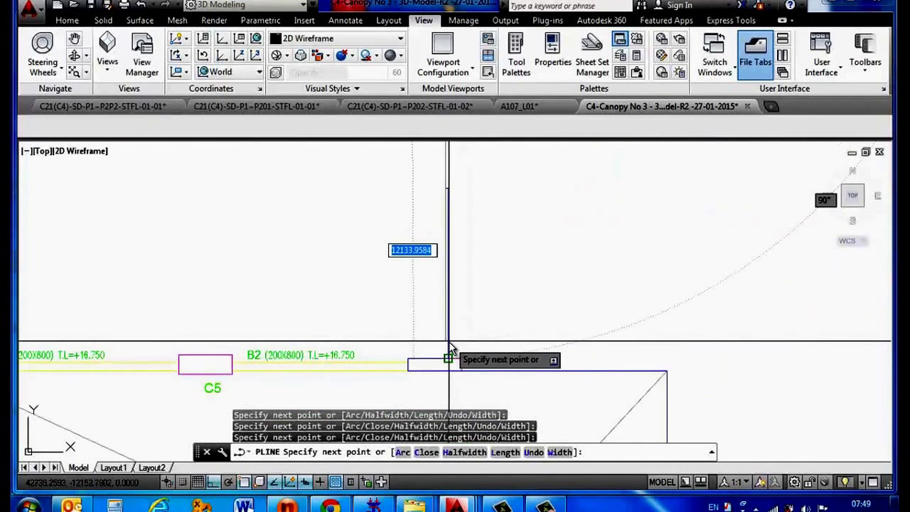
click(420, 364)
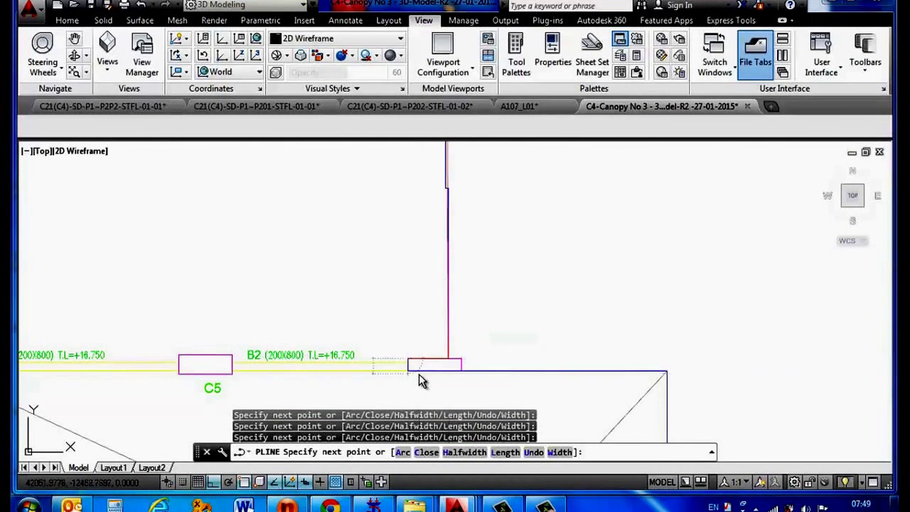
click(667, 370)
scroll(577, 258, down, 3)
scroll(553, 228, down, 2)
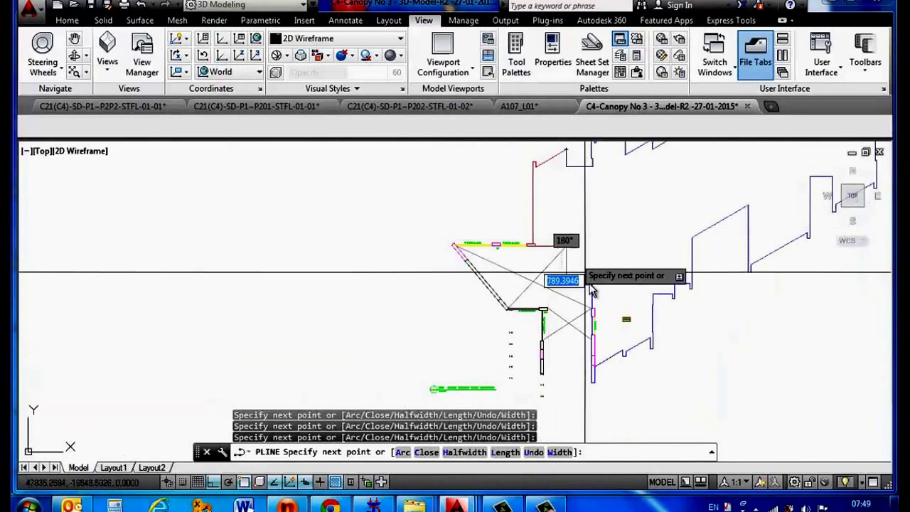
scroll(534, 283, up, 2)
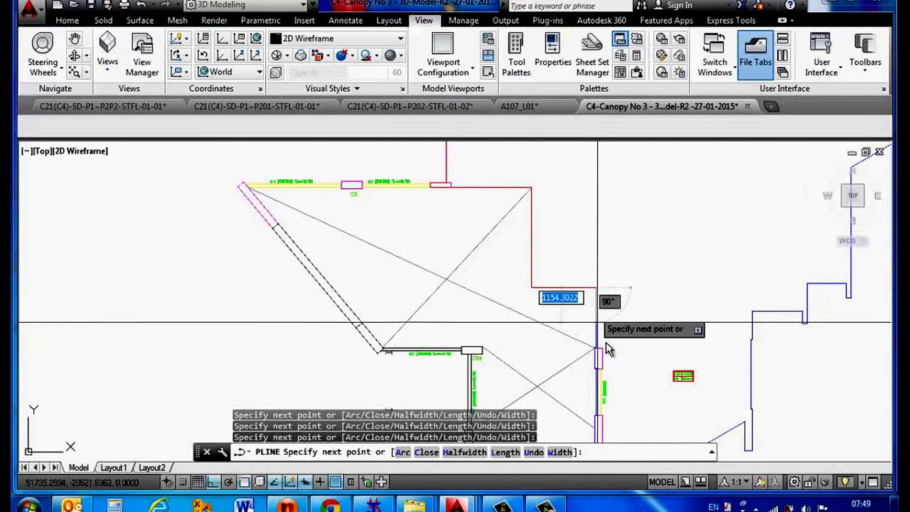
scroll(598, 313, up, 3)
scroll(587, 346, up, 2)
click(581, 360)
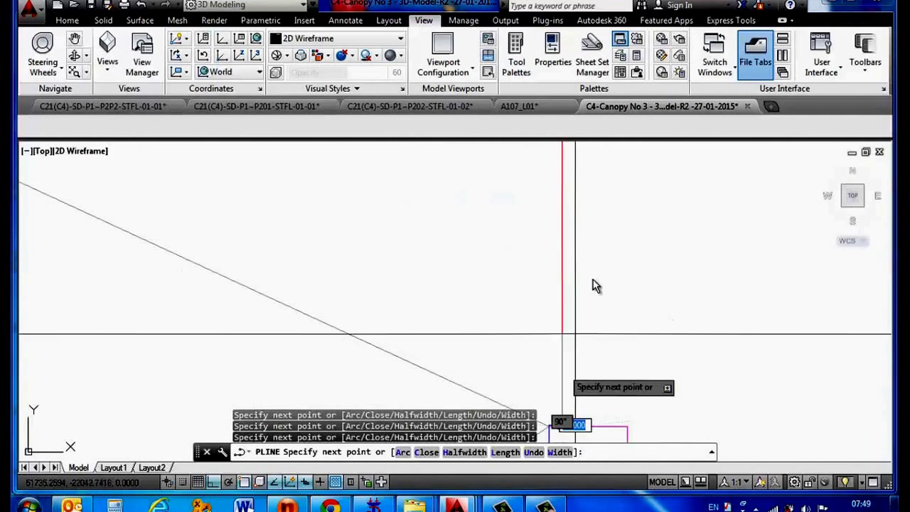
Step: Continue the outline through the small steps, the long diagonal edge and the short leftward edge
scroll(593, 280, down, 2)
scroll(576, 333, up, 4)
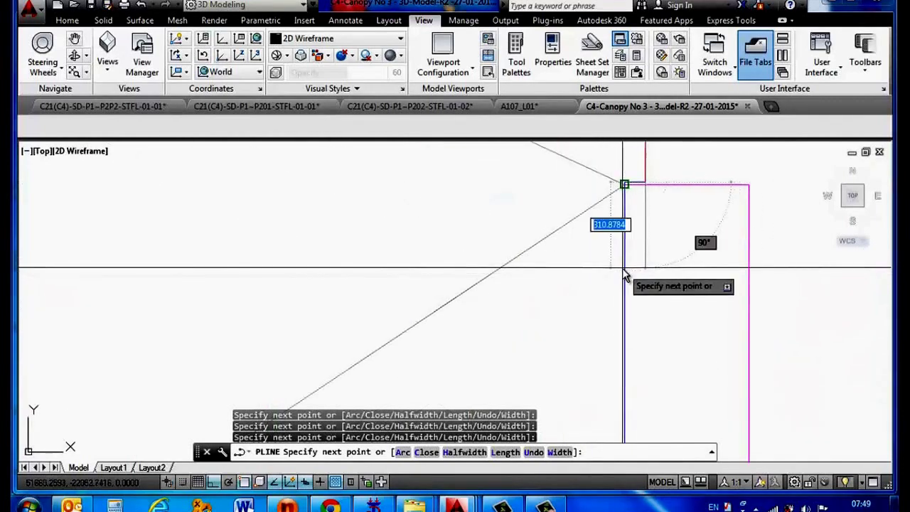
scroll(603, 301, down, 3)
scroll(610, 309, up, 3)
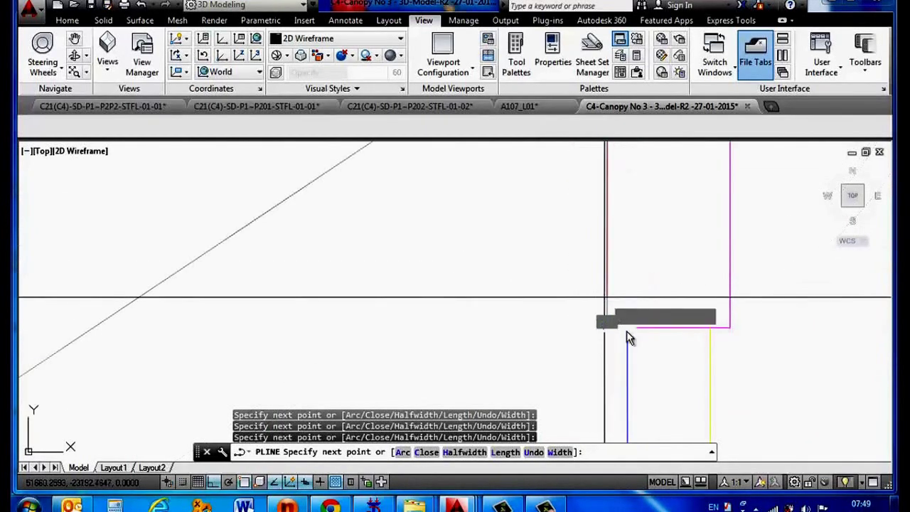
scroll(594, 185, down, 2)
scroll(590, 174, down, 2)
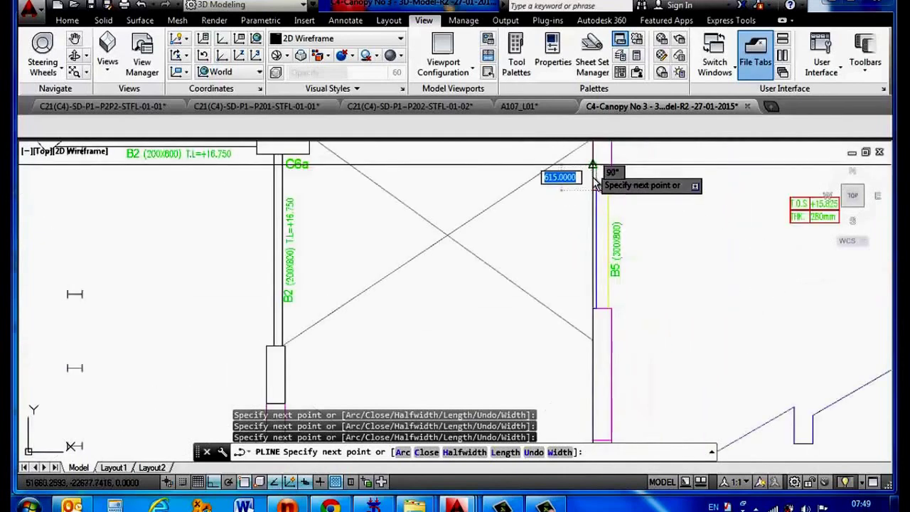
scroll(605, 292, up, 3)
scroll(603, 291, up, 2)
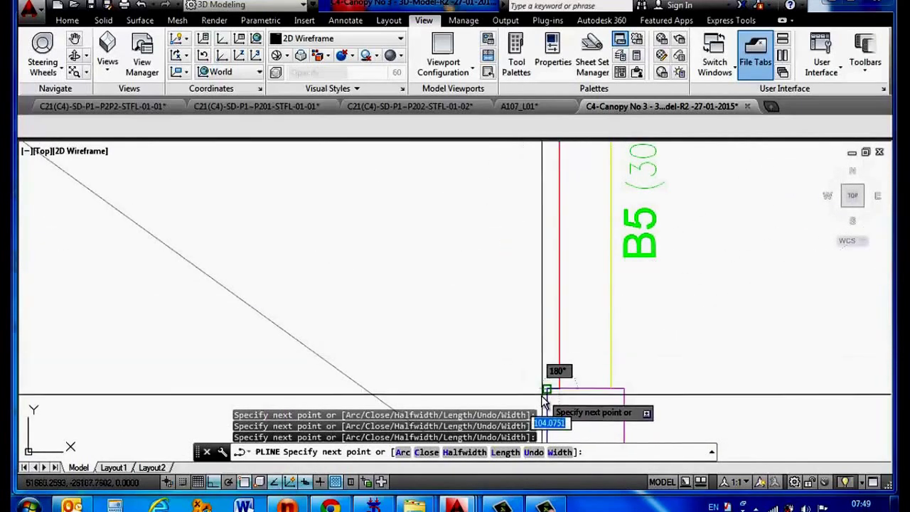
scroll(539, 306, down, 3)
scroll(525, 240, down, 2)
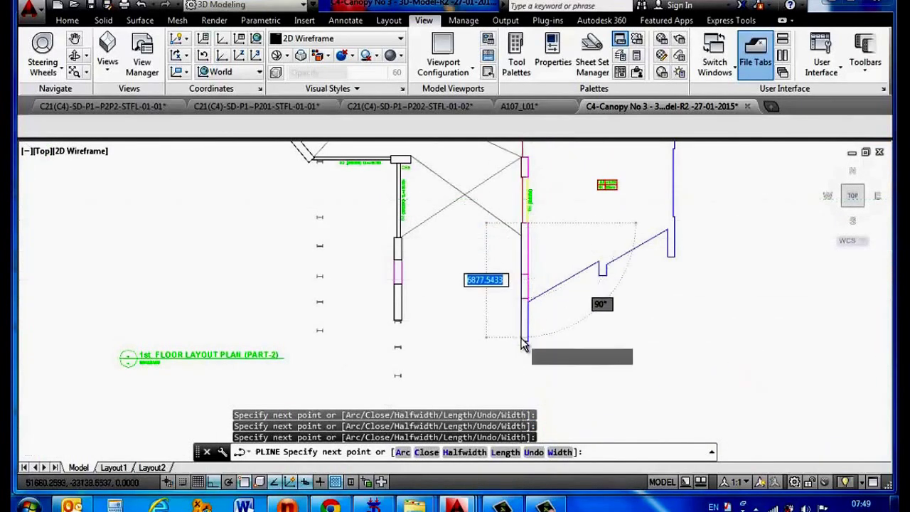
scroll(523, 347, up, 4)
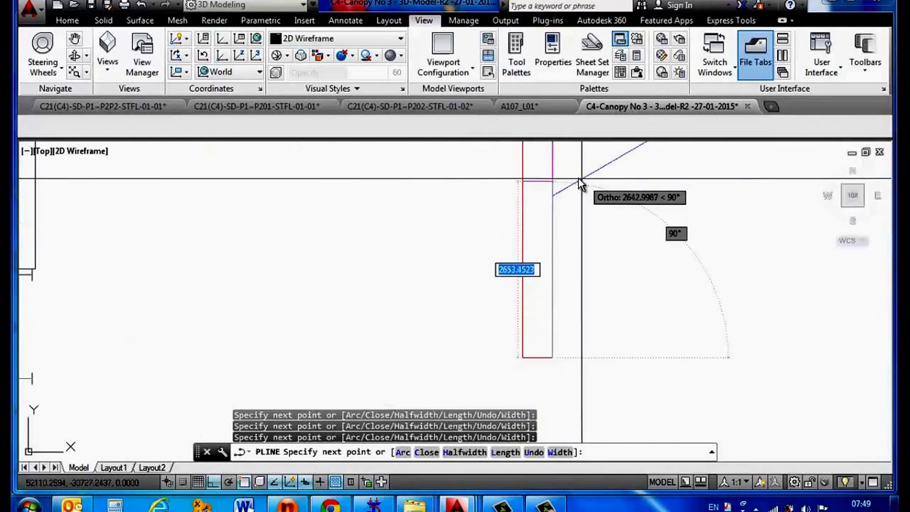
scroll(498, 321, down, 5)
scroll(533, 329, up, 3)
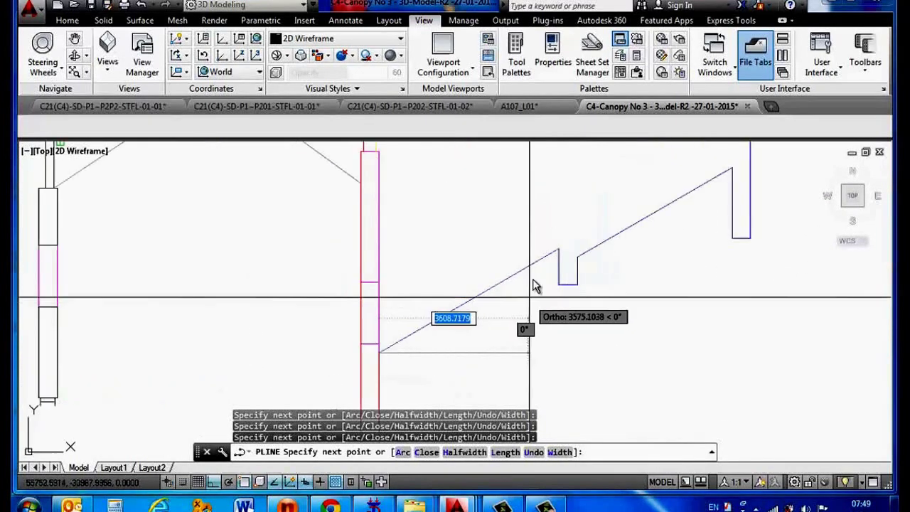
click(558, 249)
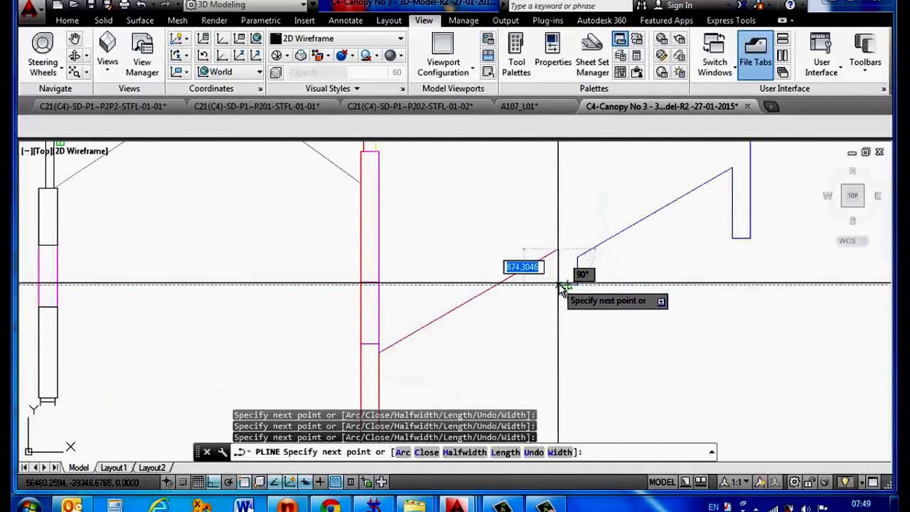
click(559, 284)
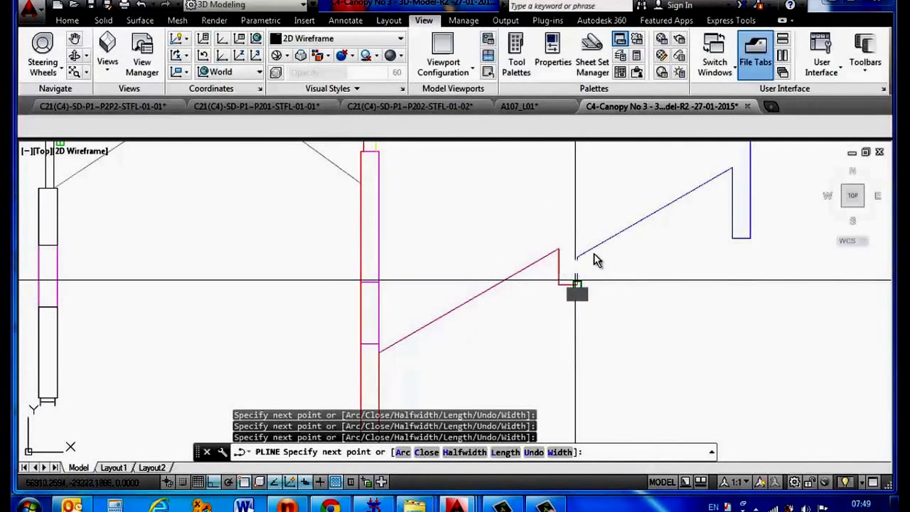
click(577, 284)
click(577, 256)
click(733, 169)
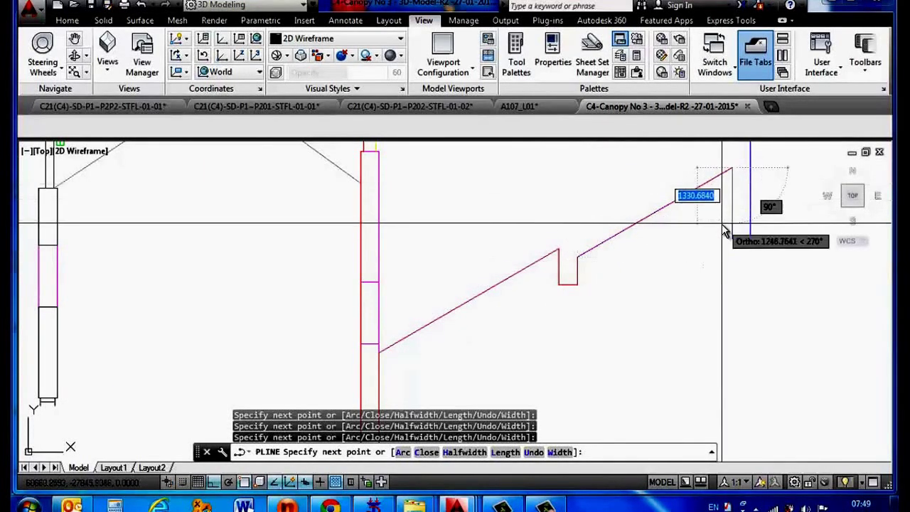
click(733, 239)
click(751, 238)
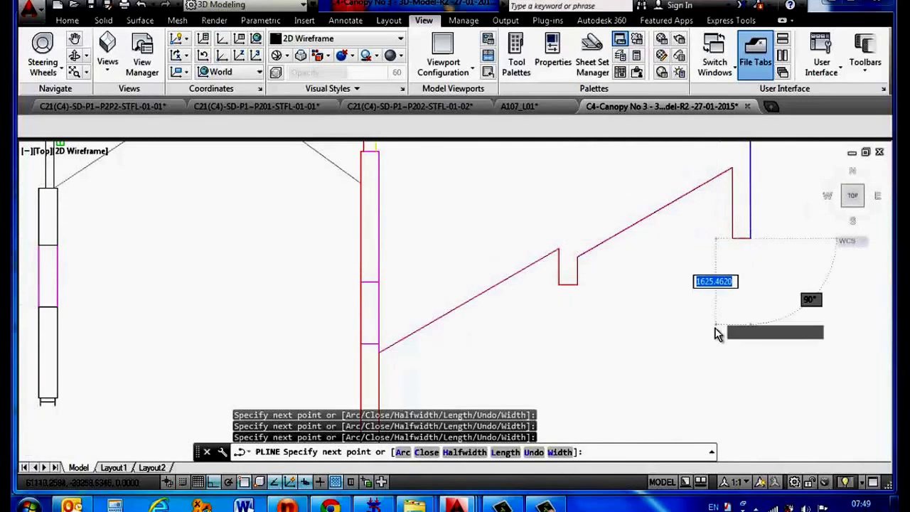
scroll(718, 334, down, 3)
scroll(735, 249, up, 3)
scroll(681, 327, up, 2)
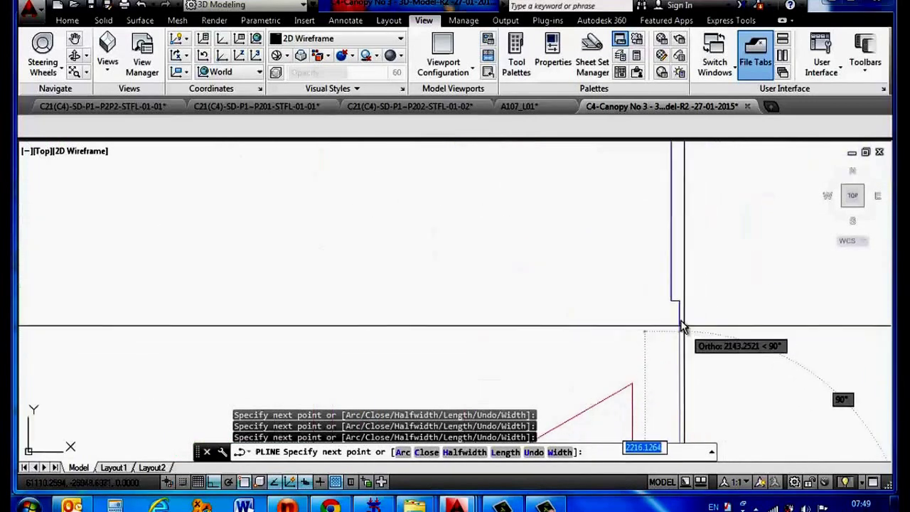
click(680, 299)
scroll(663, 300, down, 2)
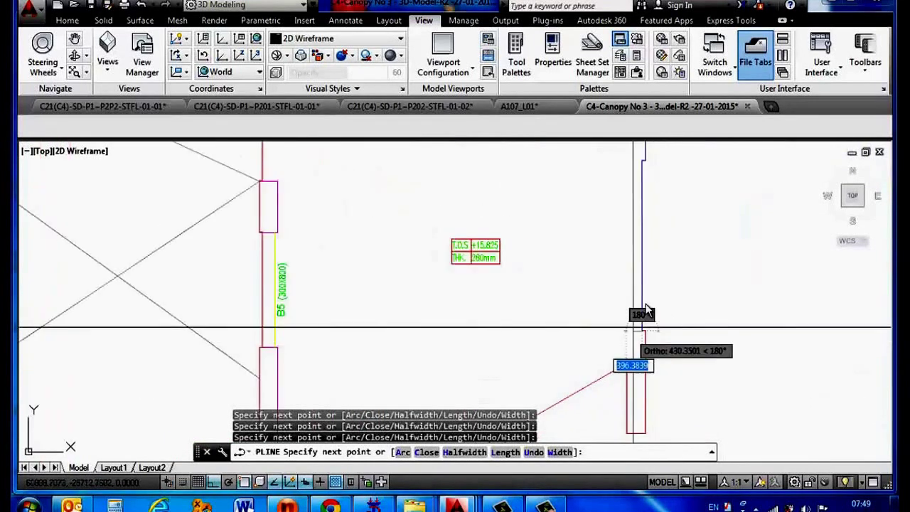
click(642, 329)
Step: Trace the long vertical edge, the top horizontal edge and the right-hand step of the outline
scroll(653, 153, up, 2)
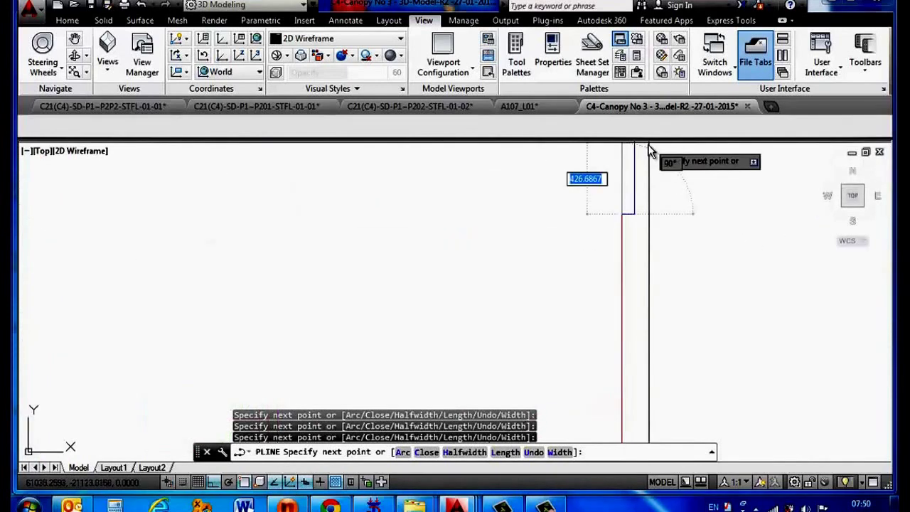
middle_drag(636, 204, 613, 331)
scroll(624, 244, down, 2)
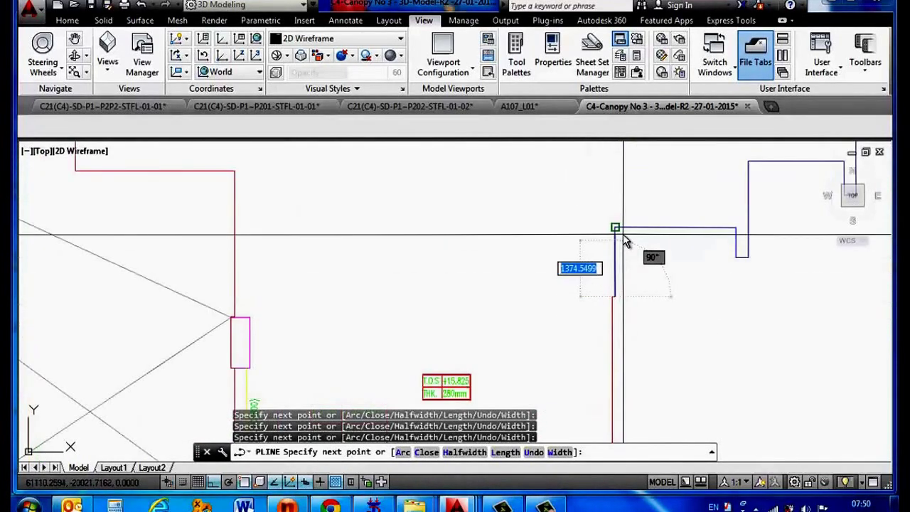
scroll(620, 229, up, 2)
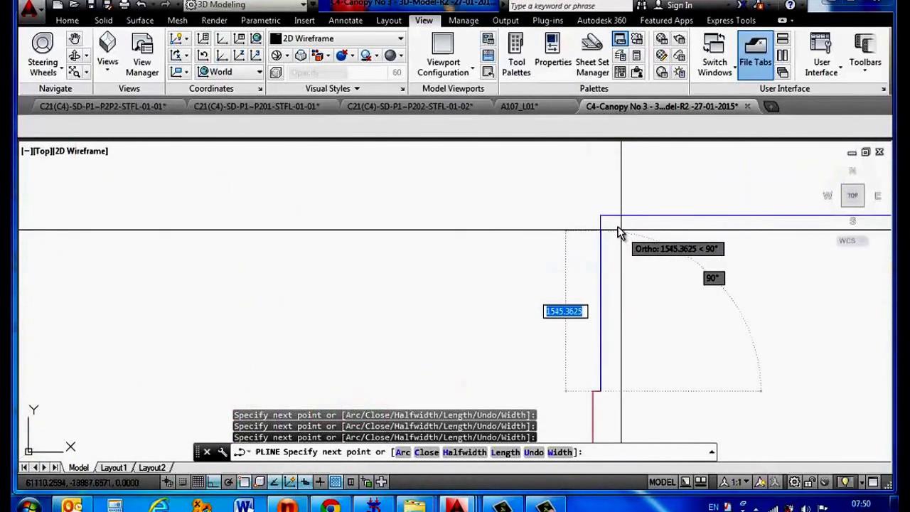
click(491, 203)
click(747, 235)
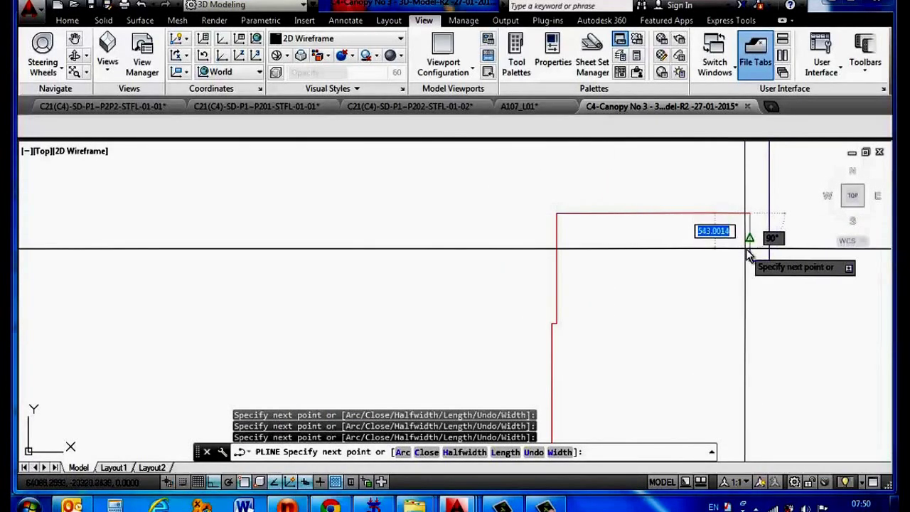
click(748, 257)
scroll(748, 284, down, 2)
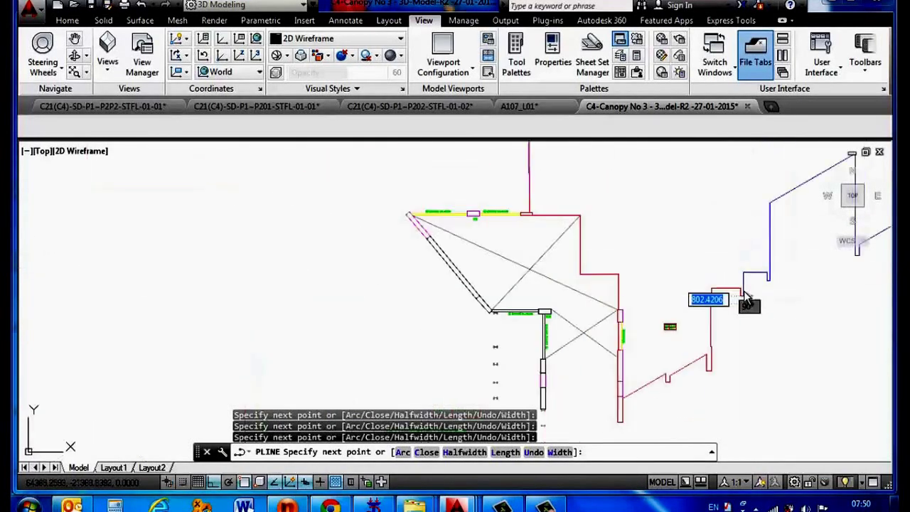
scroll(744, 288, up, 1)
scroll(743, 267, up, 1)
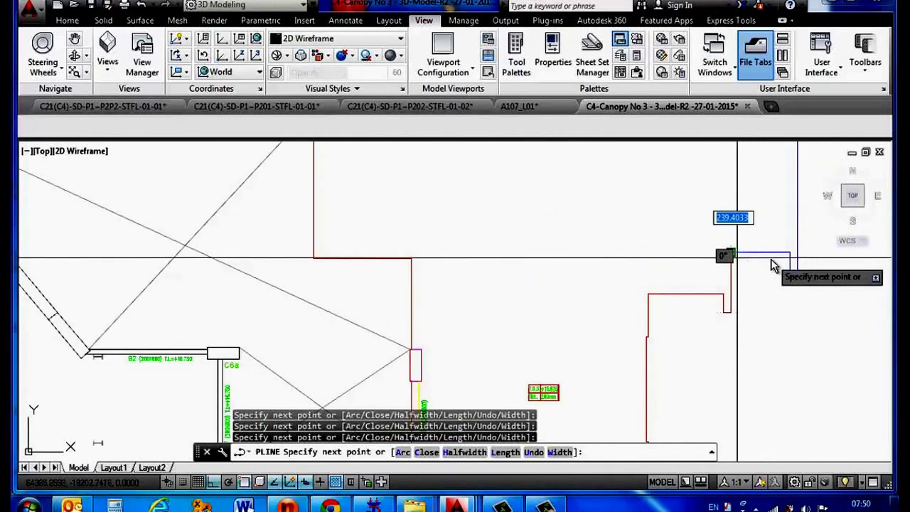
scroll(781, 268, up, 3)
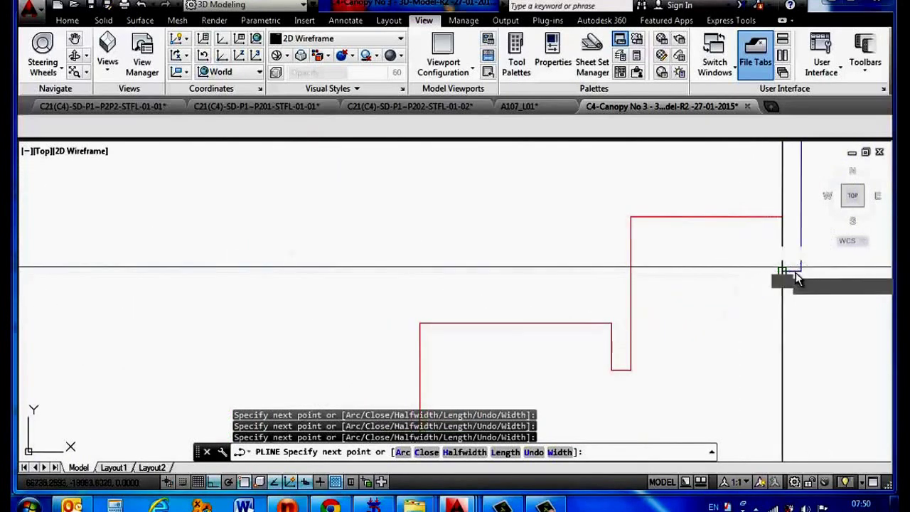
scroll(804, 292, down, 2)
scroll(790, 214, down, 2)
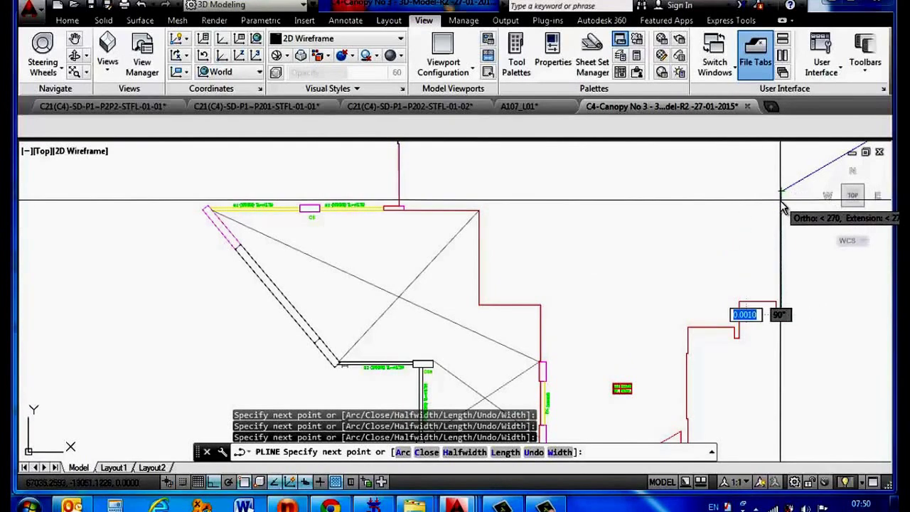
scroll(781, 203, up, 5)
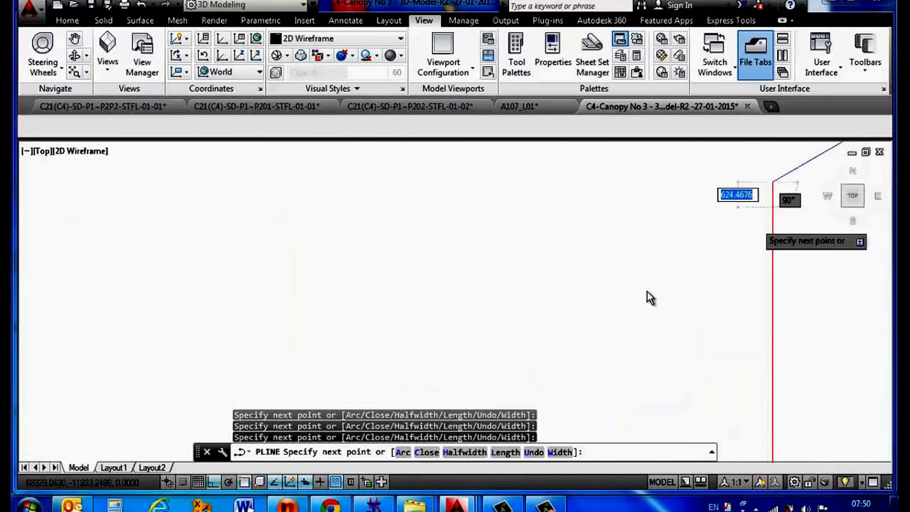
scroll(651, 299, down, 3)
scroll(687, 260, up, 3)
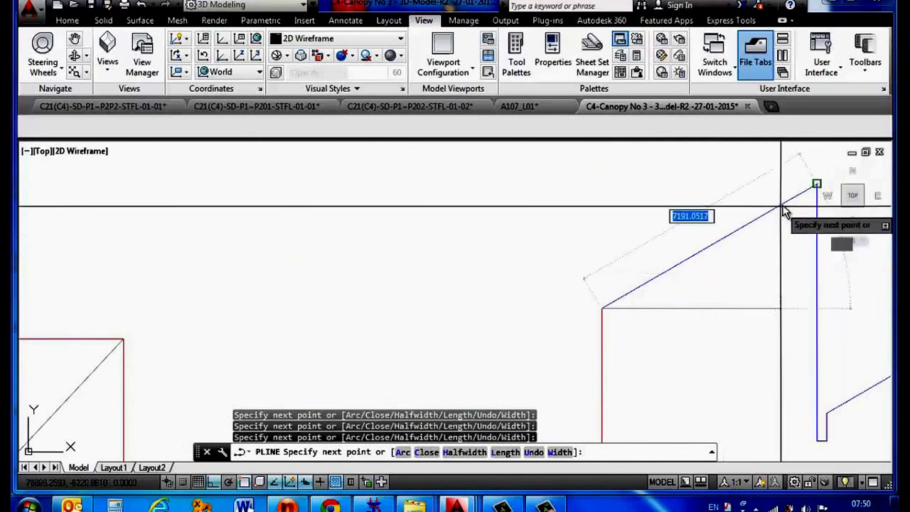
scroll(782, 209, down, 3)
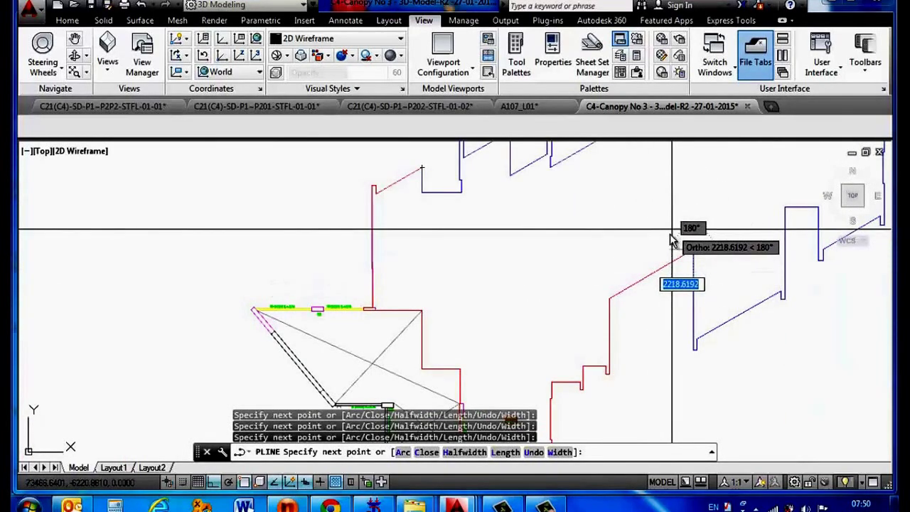
scroll(654, 242, down, 3)
scroll(665, 245, up, 3)
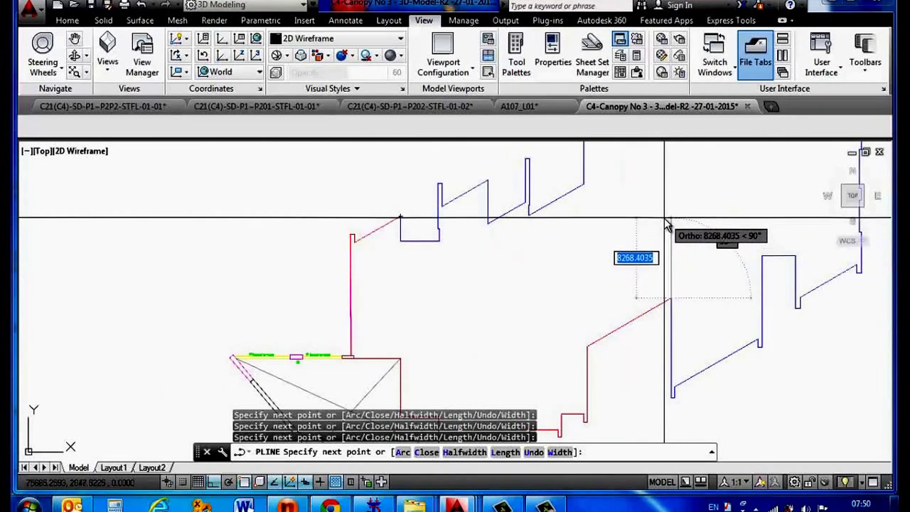
Step: Finish the canopy outline, then draw a horizontal polyline from the red line's top endpoint
click(667, 225)
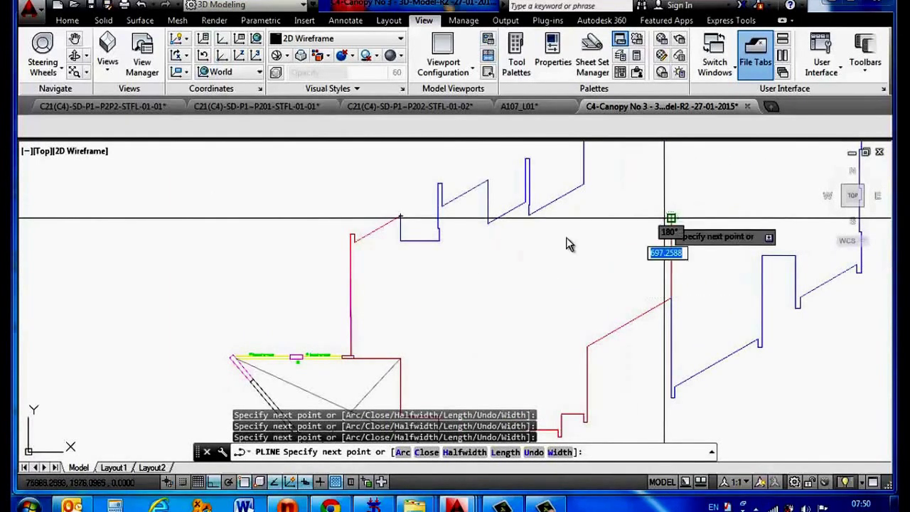
key(Return)
scroll(393, 228, up, 4)
key(Return)
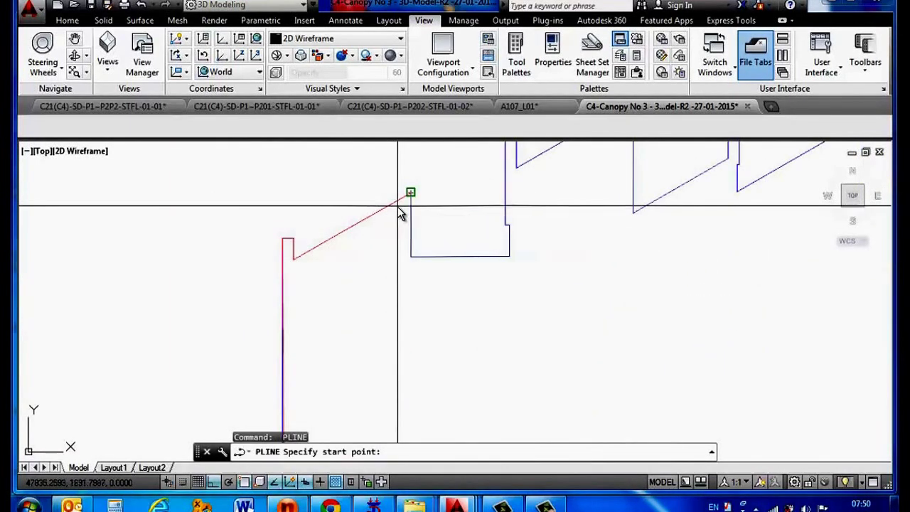
click(410, 193)
scroll(427, 255, down, 3)
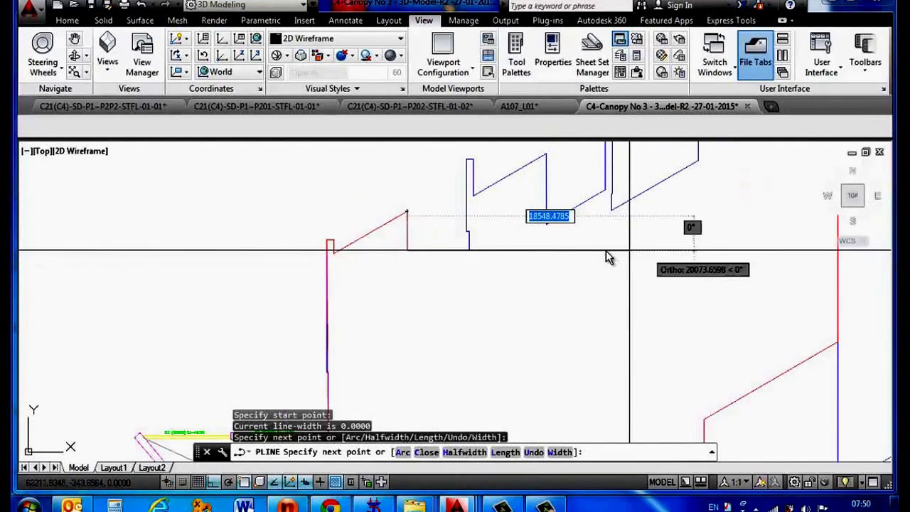
scroll(640, 259, down, 3)
click(729, 253)
key(Return)
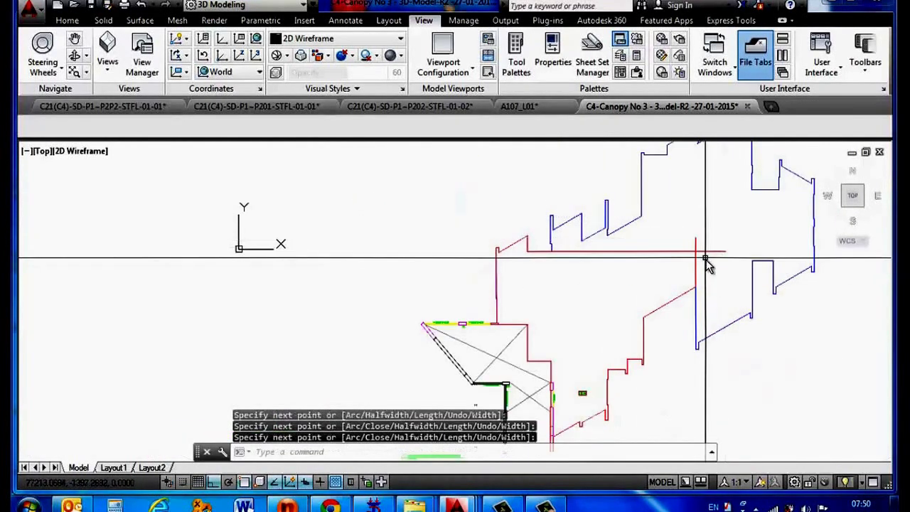
Step: Fillet the horizontal line and the vertical red edge with radius 0 into a sharp corner
text(f)
key(Return)
click(680, 252)
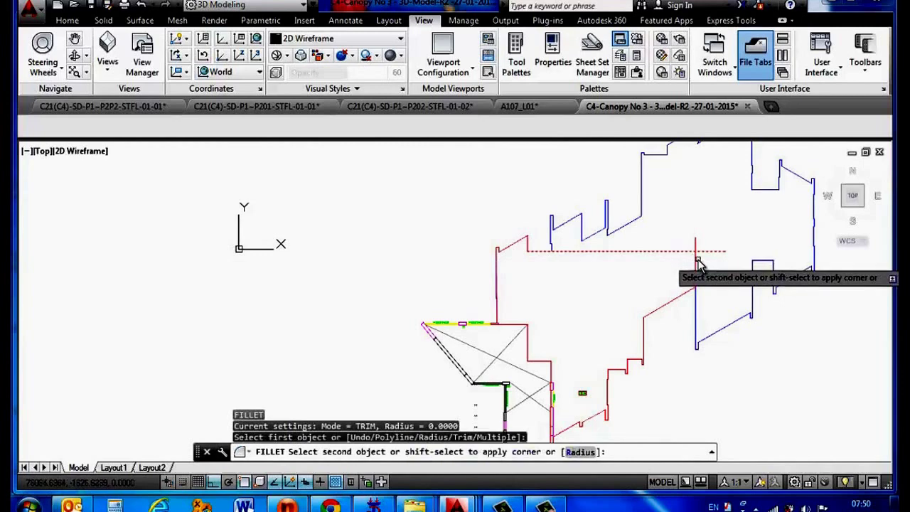
click(696, 264)
scroll(683, 270, down, 3)
scroll(640, 286, down, 2)
scroll(640, 287, up, 3)
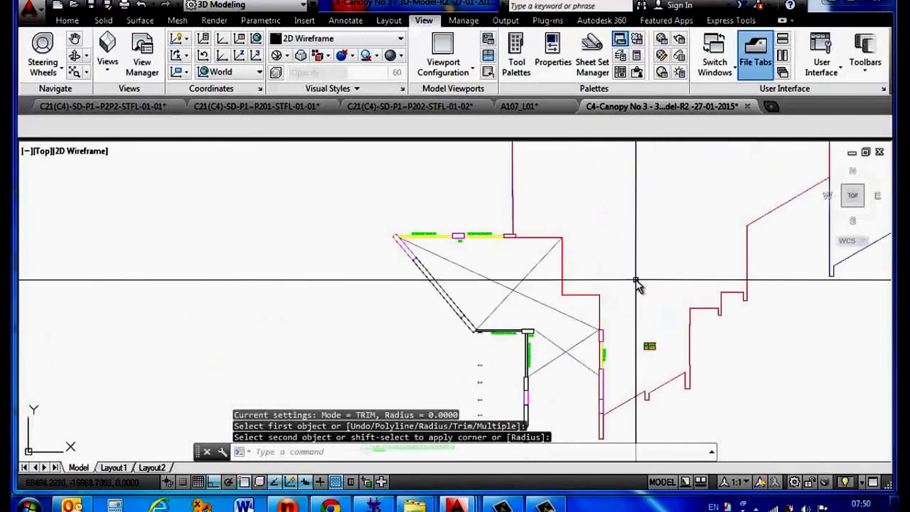
scroll(624, 264, down, 2)
scroll(643, 264, down, 1)
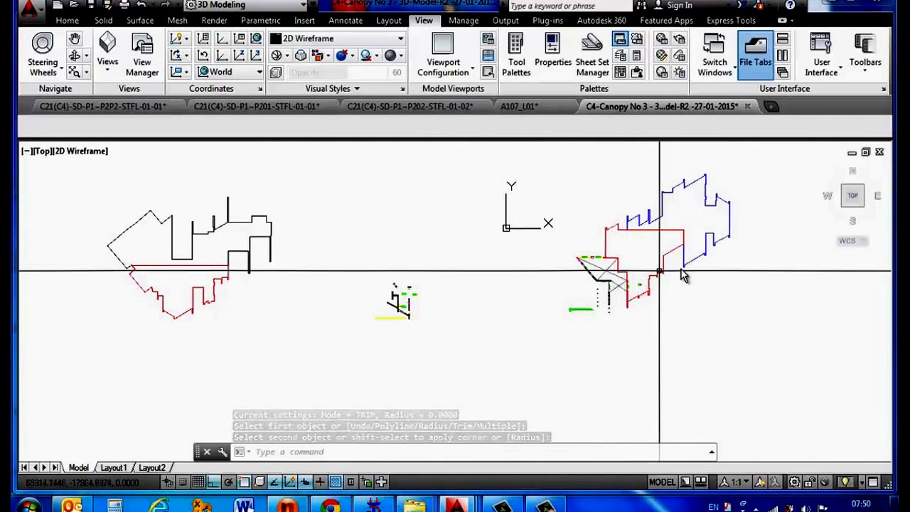
scroll(642, 262, up, 5)
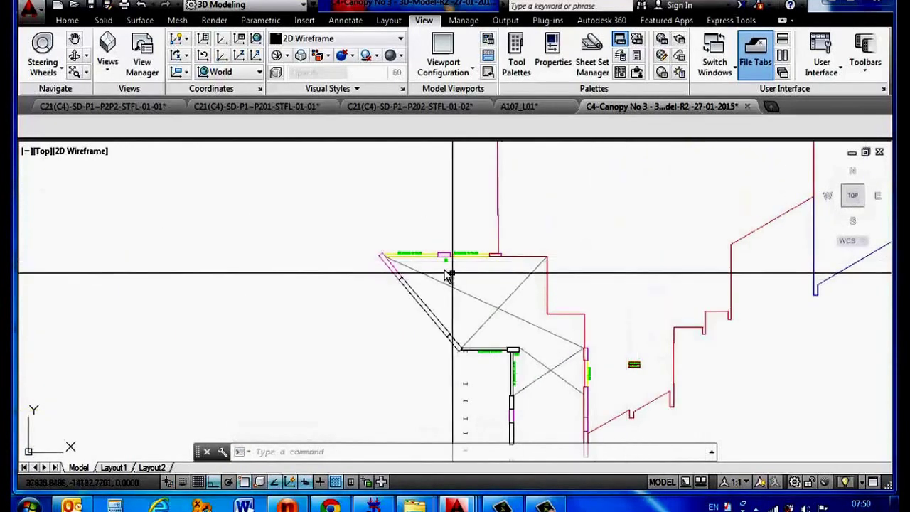
scroll(448, 256, up, 5)
scroll(398, 258, down, 5)
scroll(498, 265, down, 3)
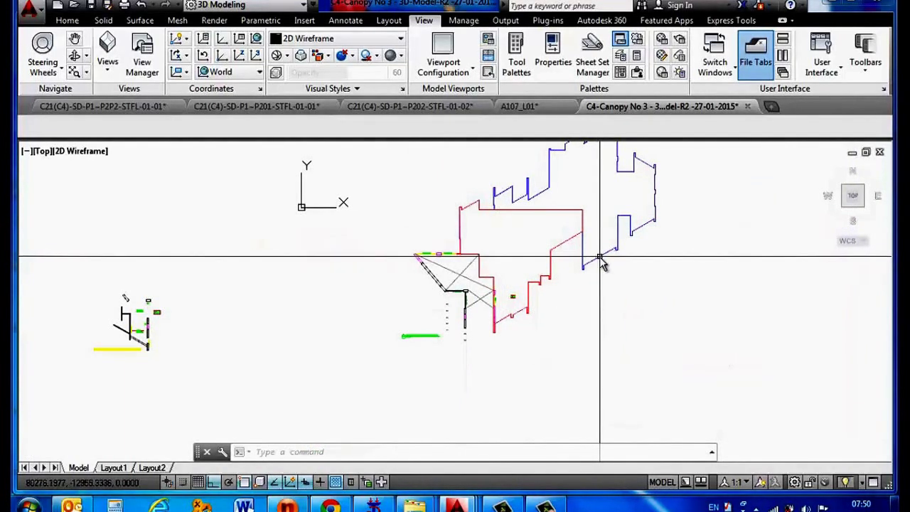
text(la)
Step: Create a blue layer named 1STF-Slab, make 2NDP-Slab current and close the layer manager
key(Return)
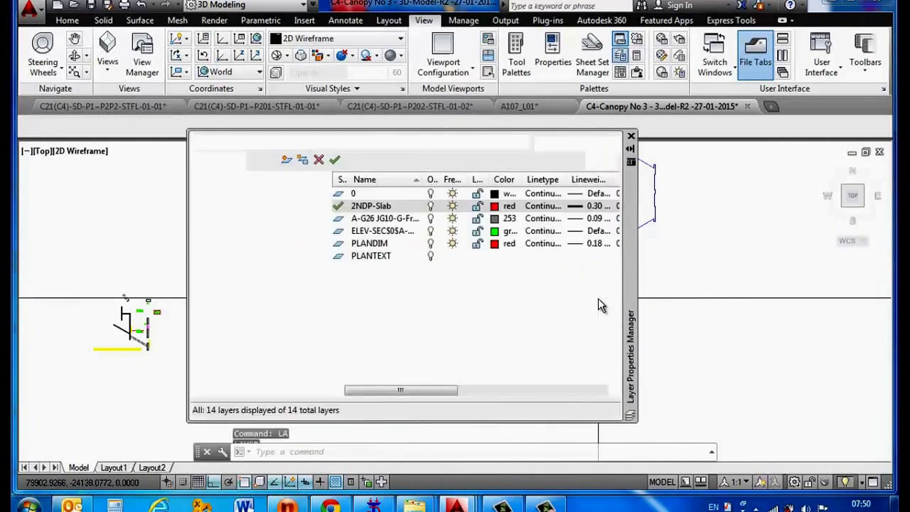
right_click(391, 377)
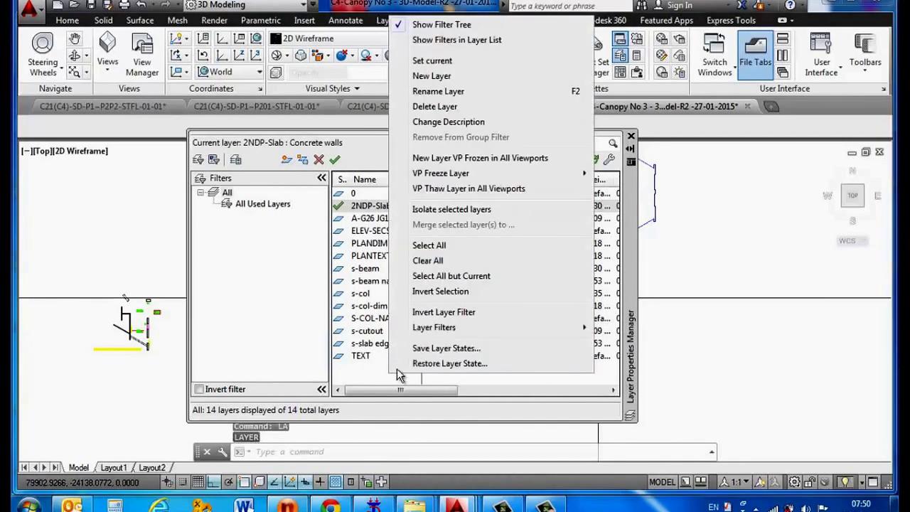
click(434, 76)
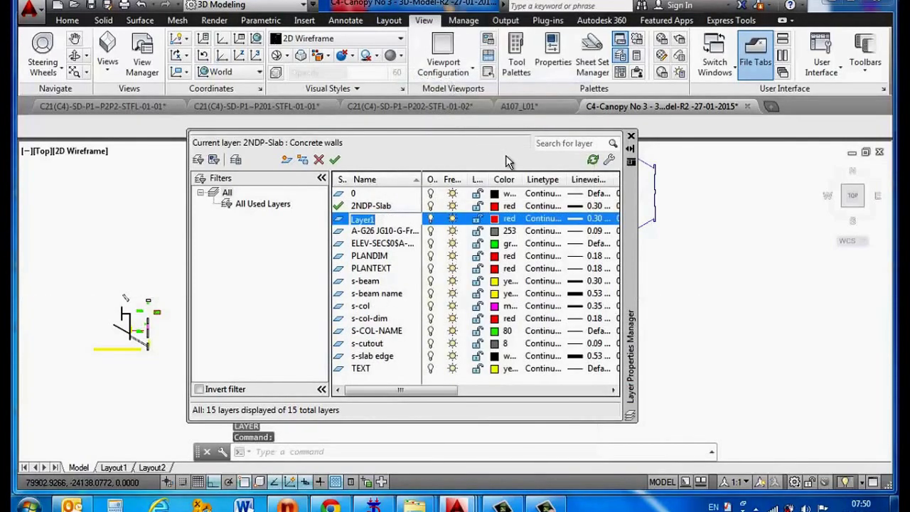
text(1STF)
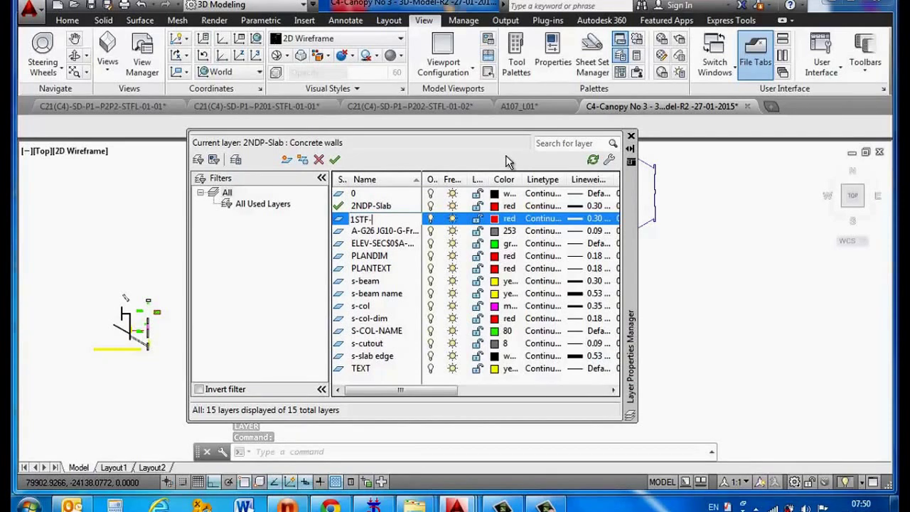
text(-Slab)
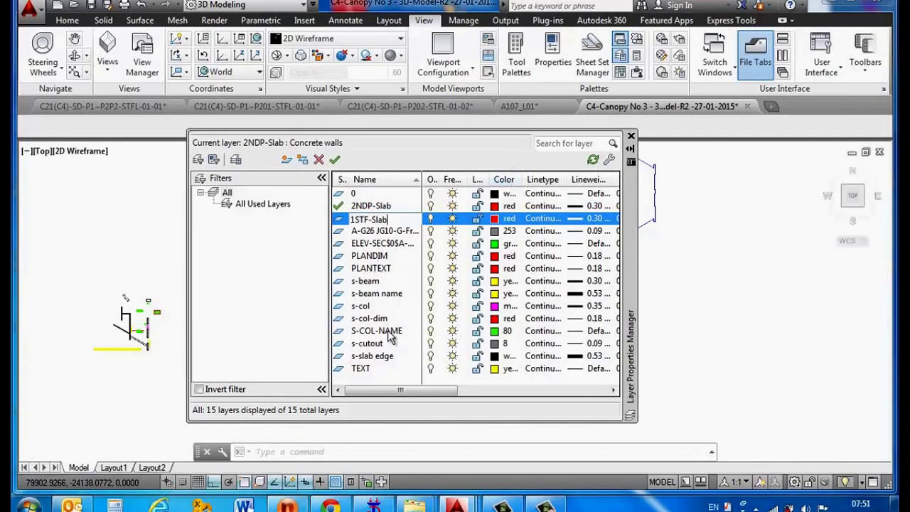
click(397, 369)
click(368, 221)
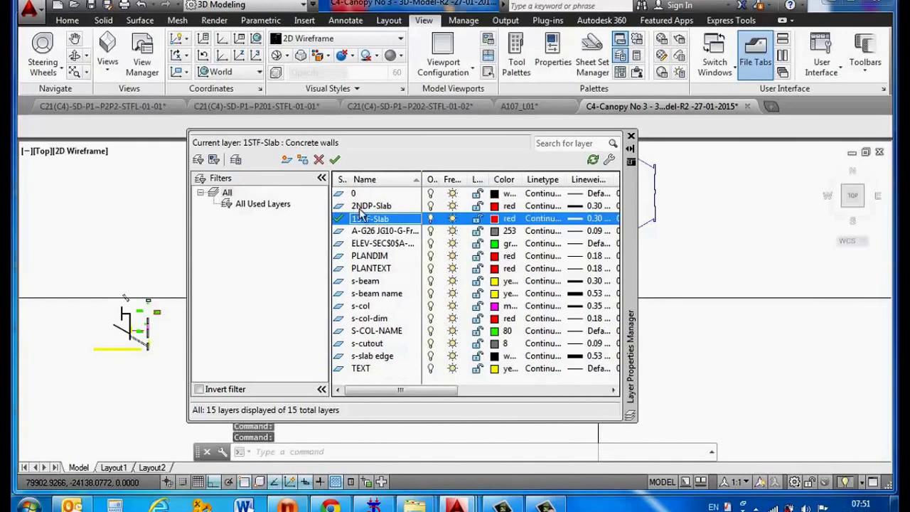
click(498, 221)
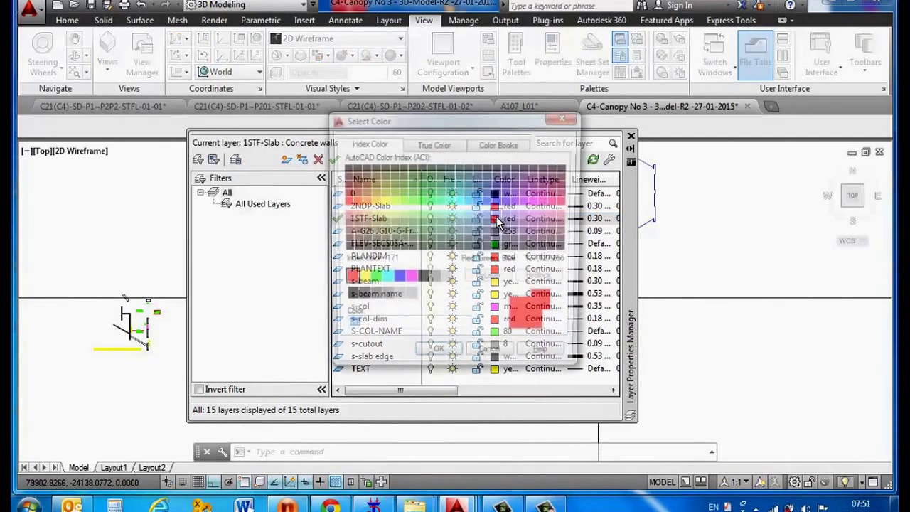
click(397, 280)
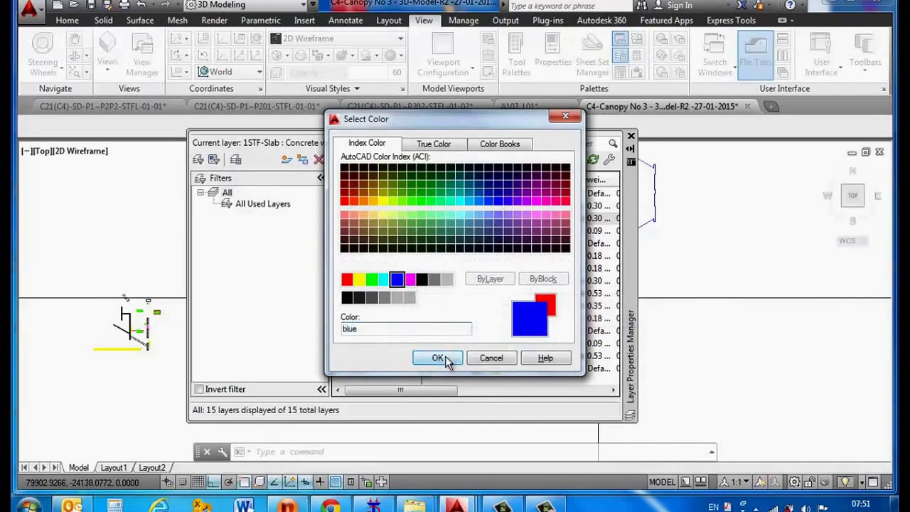
click(438, 357)
double_click(368, 207)
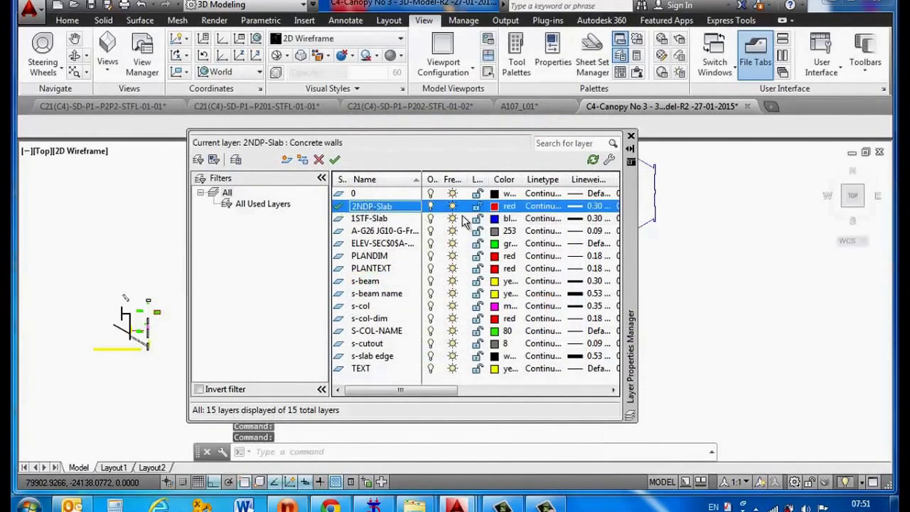
click(632, 138)
Step: Move the left drawing's red outline 100000 units to the right
scroll(708, 202, down, 3)
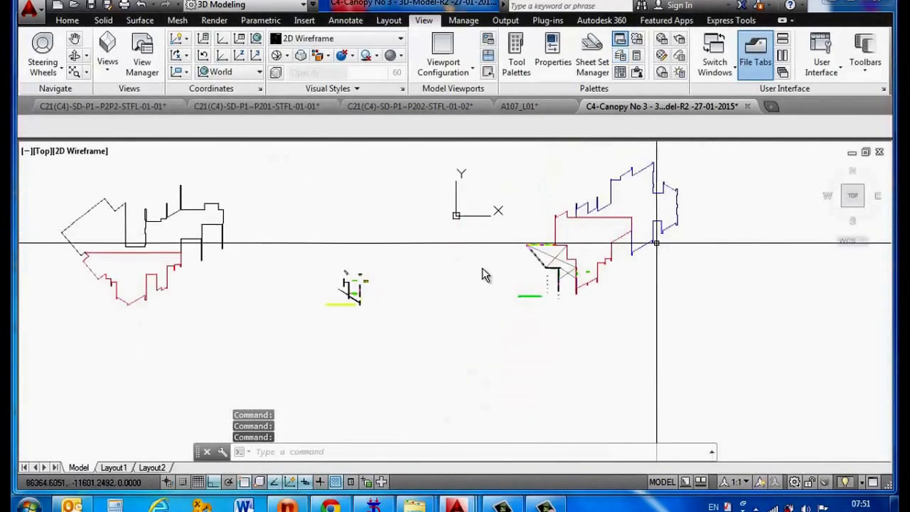
text(m)
key(Return)
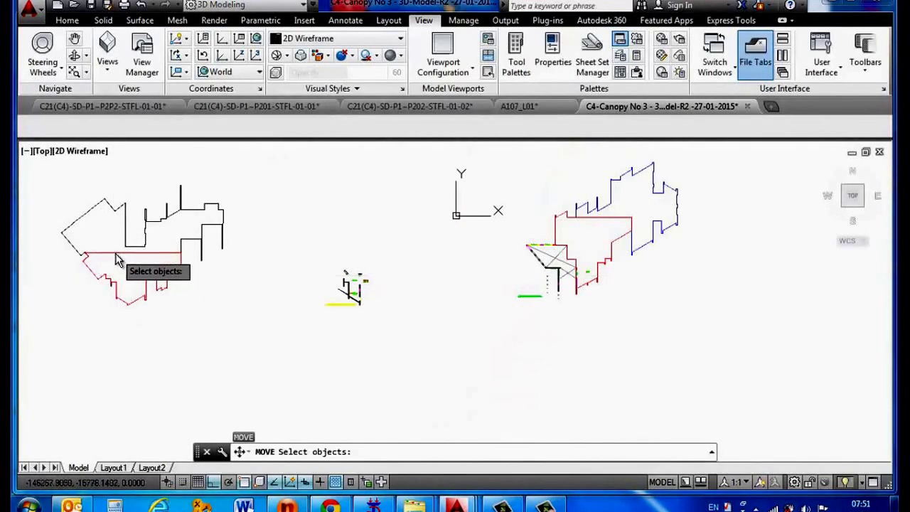
key(Return)
click(223, 307)
text(100000)
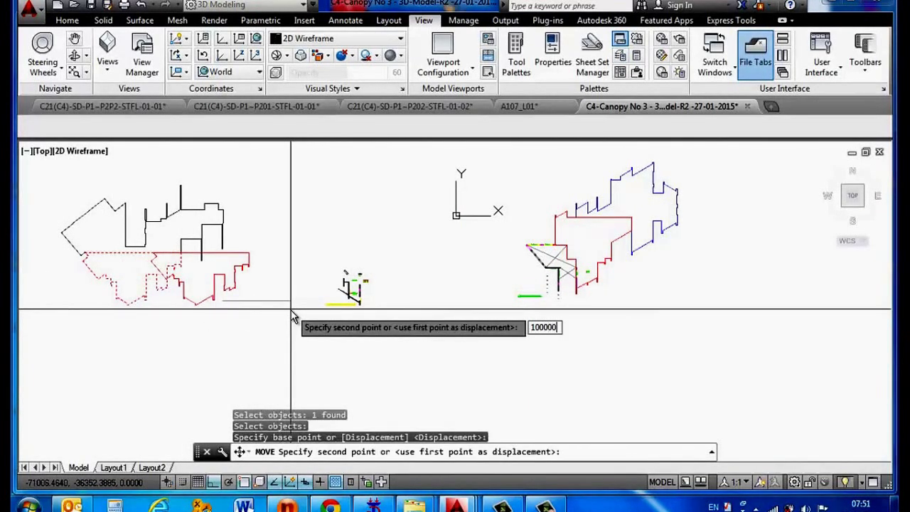
key(Return)
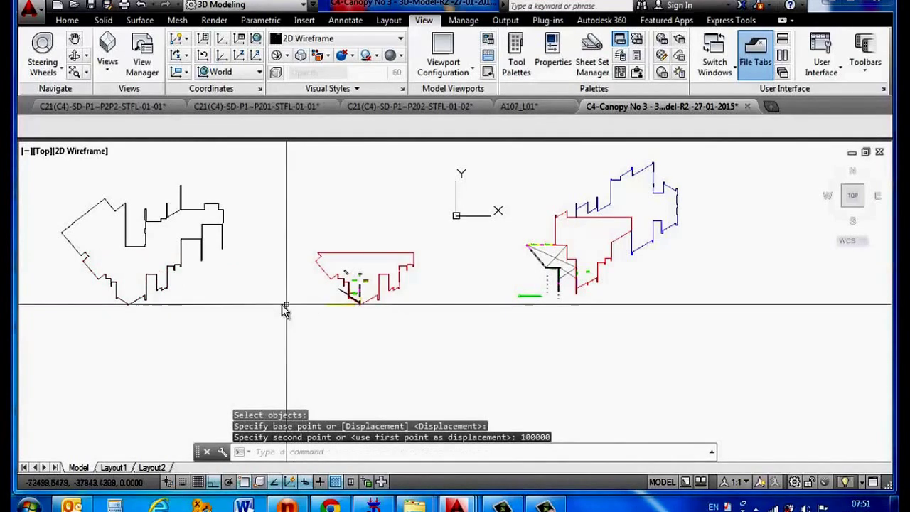
Step: Erase the remaining left drawing with a window selection of 127 objects
text(e)
key(Return)
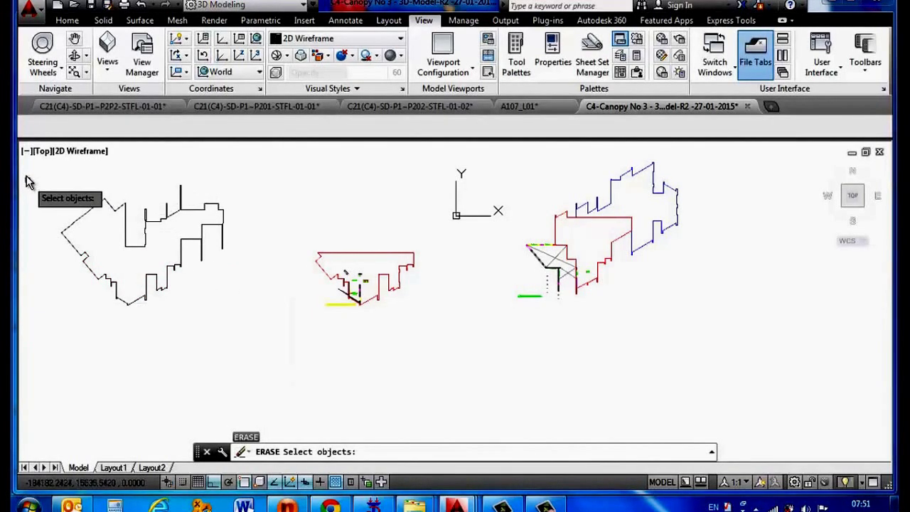
click(25, 174)
click(251, 333)
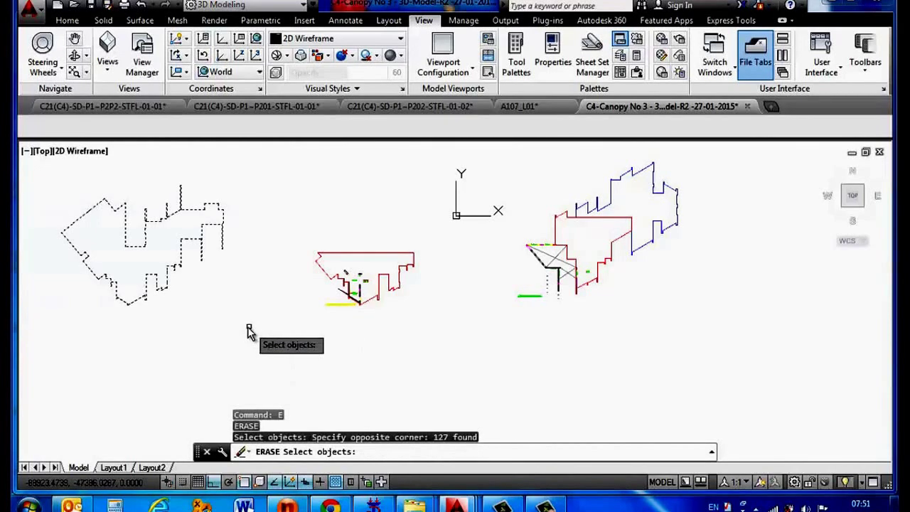
key(Return)
scroll(363, 285, up, 3)
scroll(377, 300, up, 2)
scroll(378, 301, up, 4)
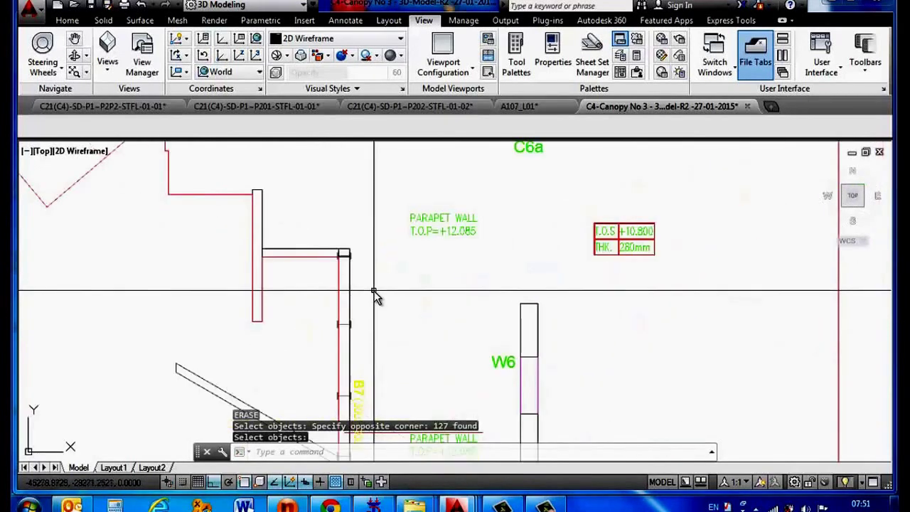
scroll(373, 292, down, 4)
scroll(372, 301, down, 2)
scroll(372, 321, down, 2)
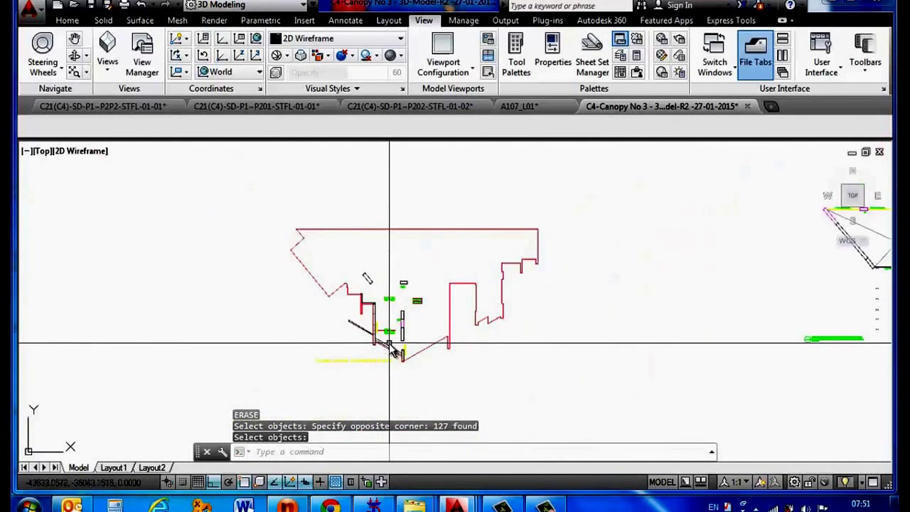
scroll(463, 321, up, 4)
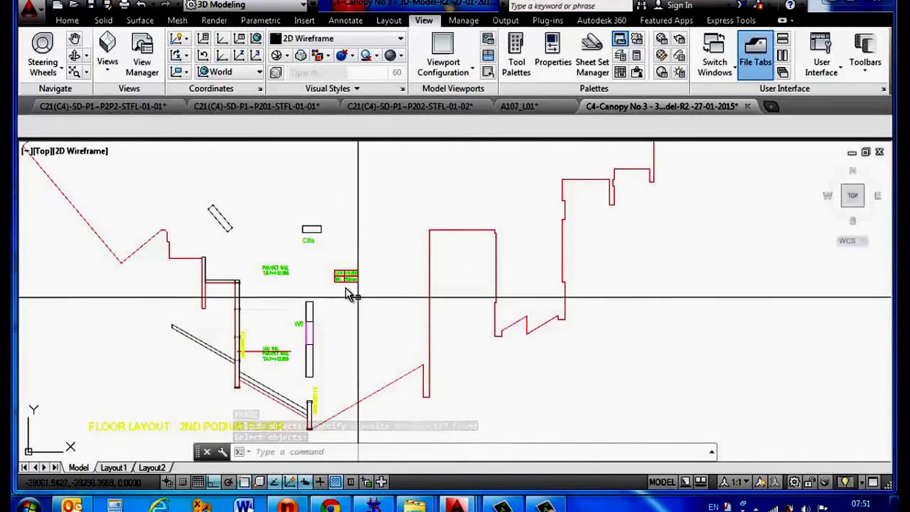
scroll(348, 286, up, 6)
scroll(345, 283, down, 4)
scroll(390, 299, down, 2)
scroll(290, 303, down, 2)
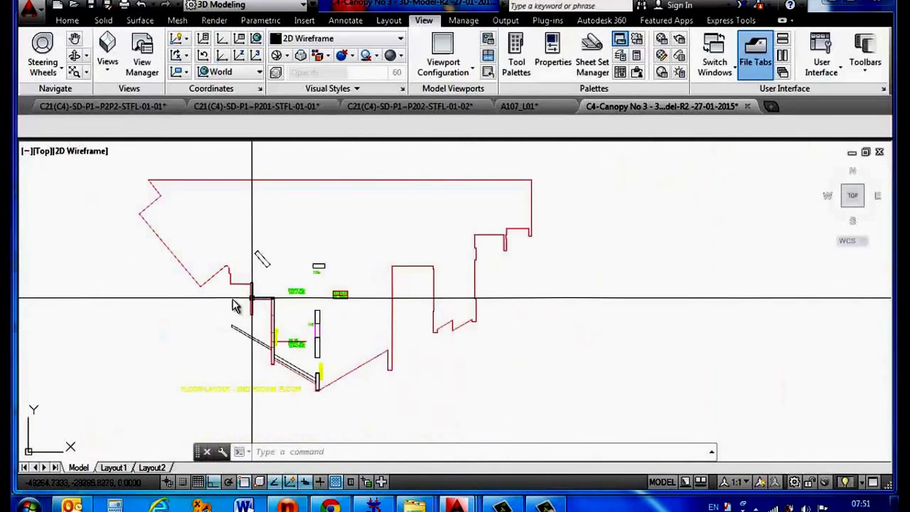
scroll(235, 304, down, 2)
scroll(345, 301, down, 2)
scroll(517, 244, up, 2)
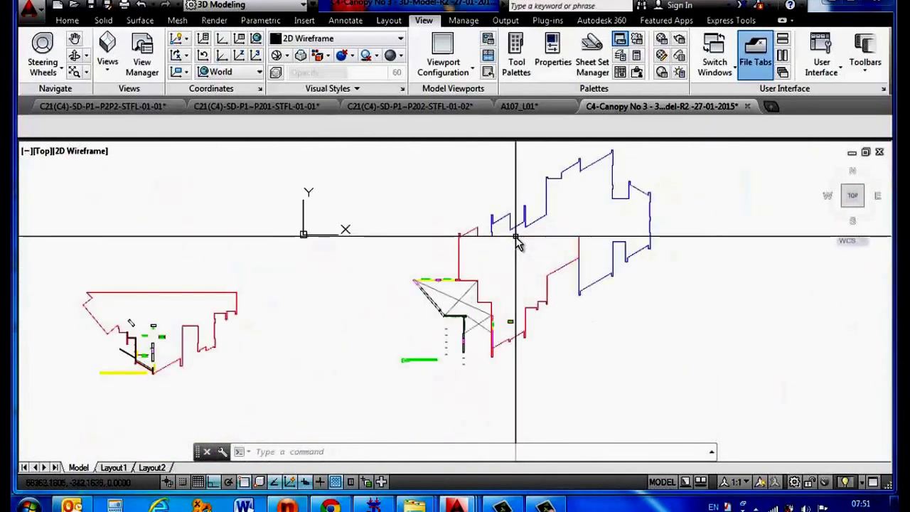
scroll(527, 239, up, 4)
Step: Move the slab outline polyline from layer 2NDP-Slab to 1STF-Slab using Quick Properties
click(538, 249)
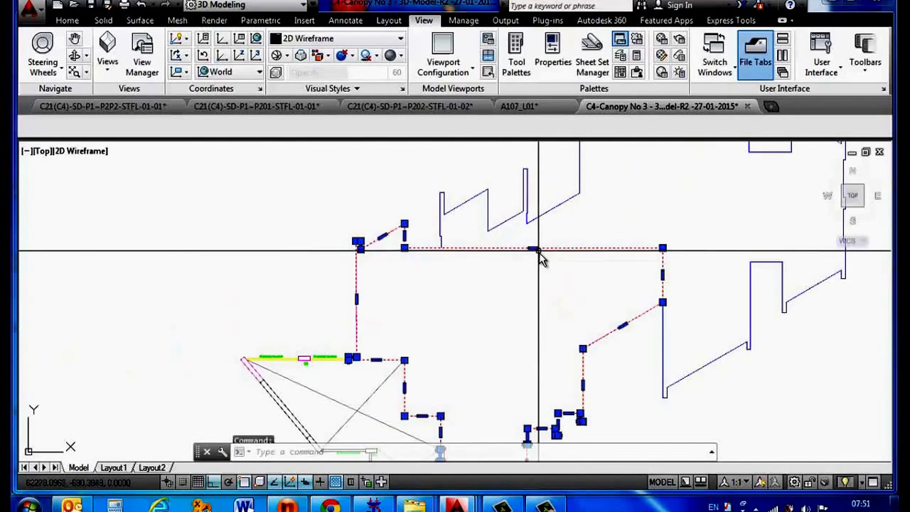
right_click(539, 267)
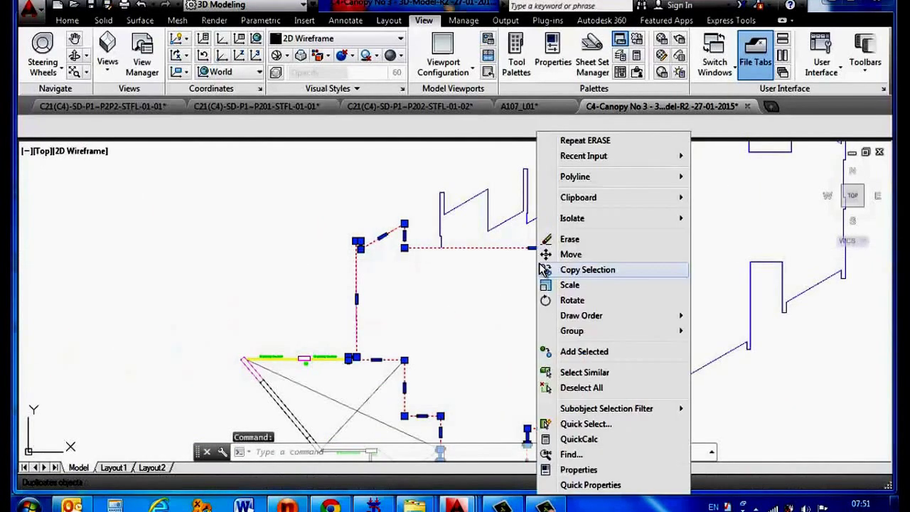
click(594, 489)
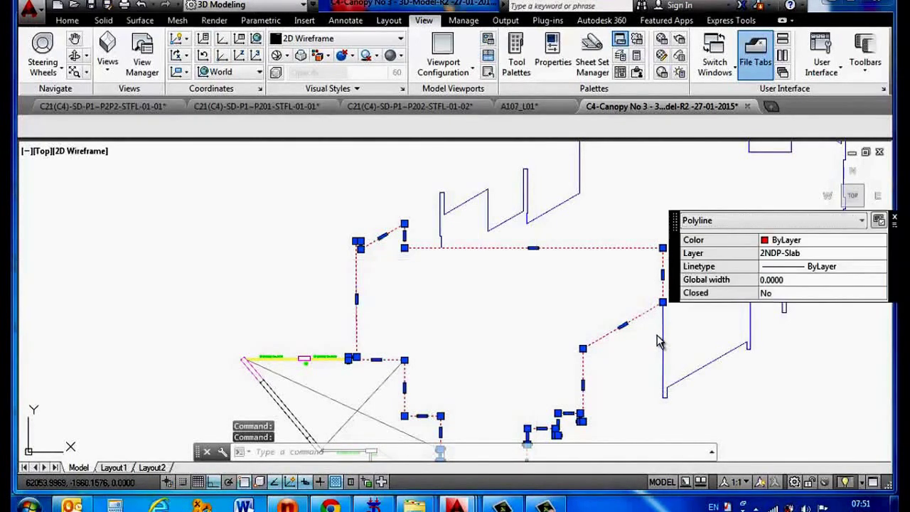
click(806, 258)
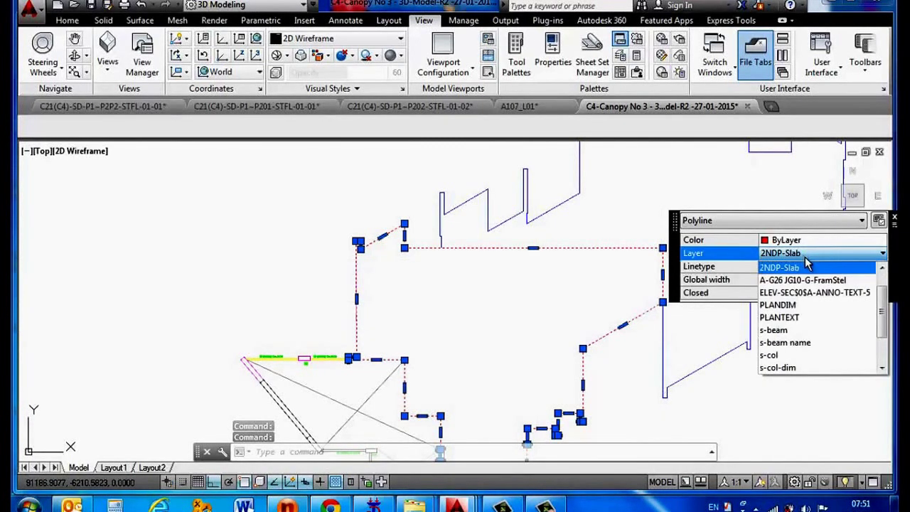
scroll(804, 293, up, 1)
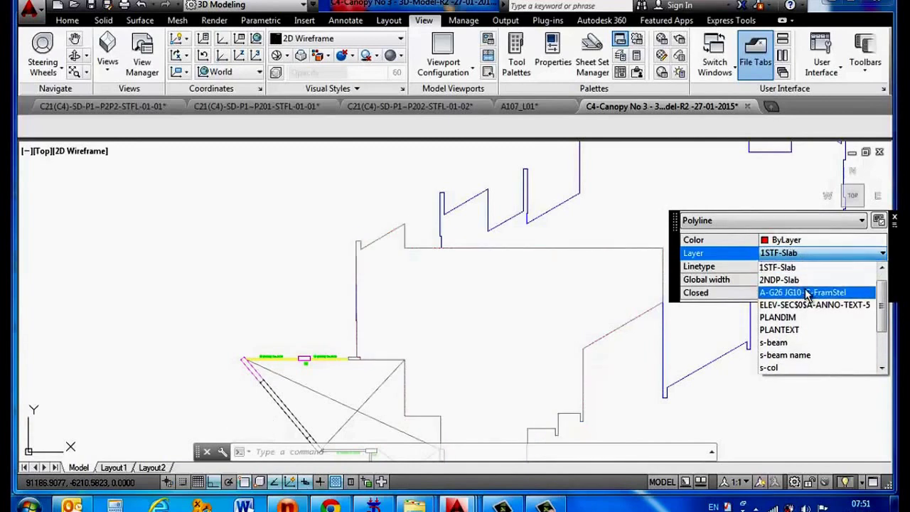
click(782, 269)
key(Escape)
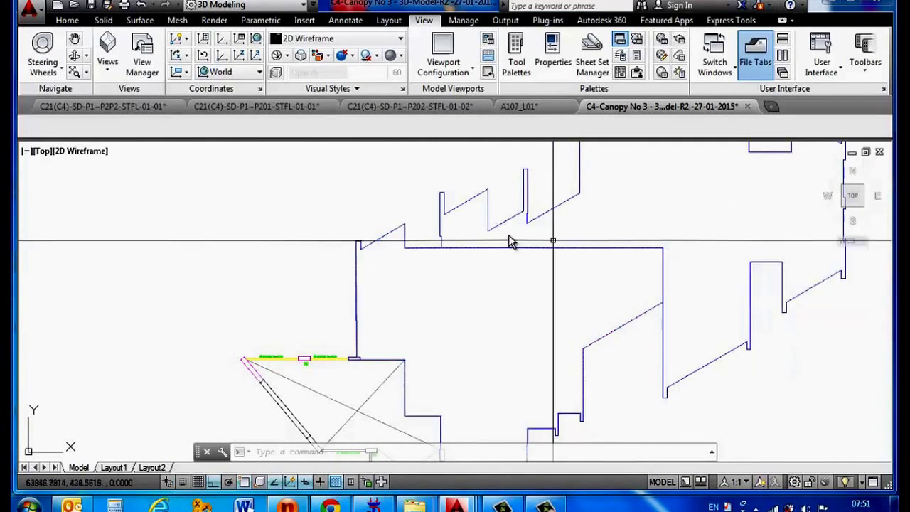
text(e)
key(Return)
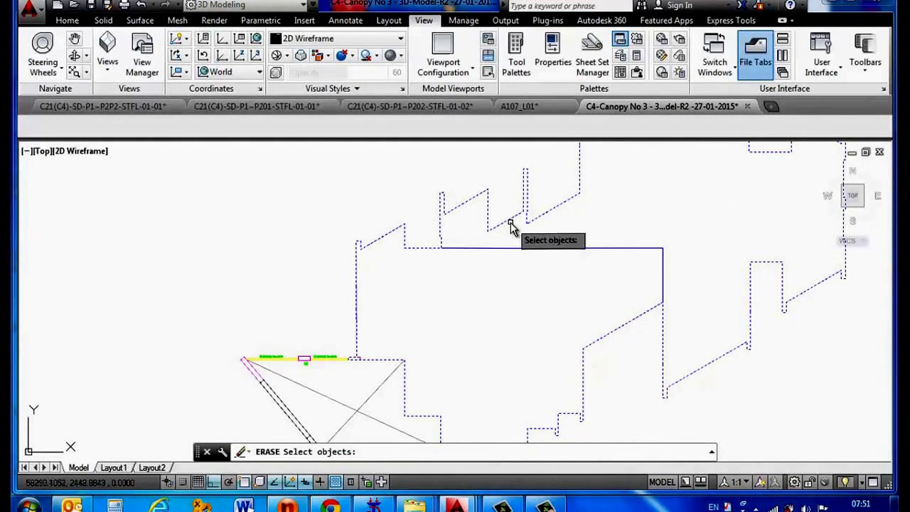
key(Escape)
scroll(510, 226, down, 3)
scroll(543, 219, down, 2)
scroll(577, 275, up, 2)
scroll(581, 269, down, 1)
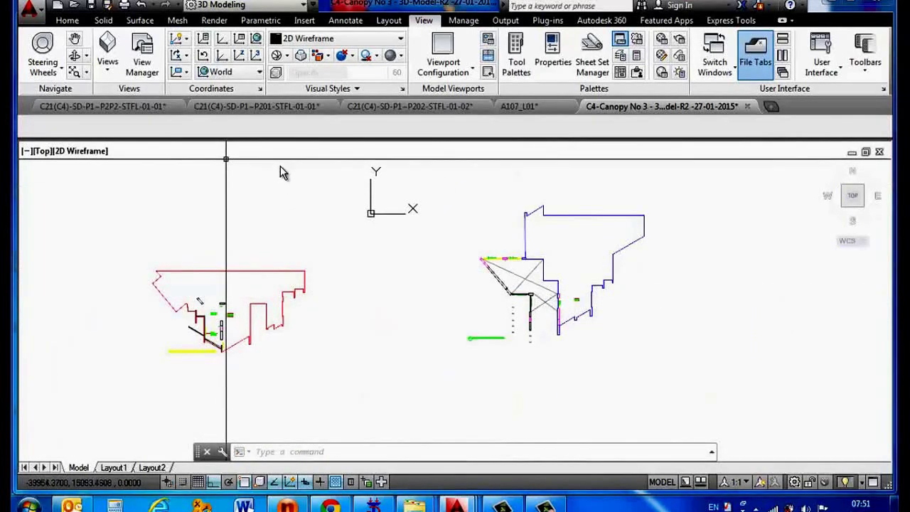
Step: Orbit the model into a tilted 3D view, then exit orbit to resume editing
key(ctrl+1)
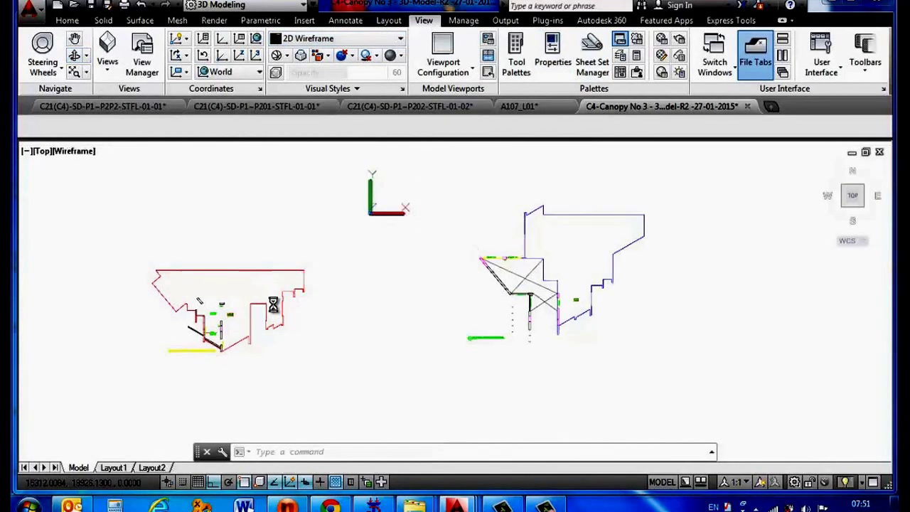
mouse_move(273, 305)
shift+middle_down()
mouse_move(288, 295)
mouse_move(286, 205)
mouse_move(275, 369)
shift+middle_up()
scroll(244, 356, up, 4)
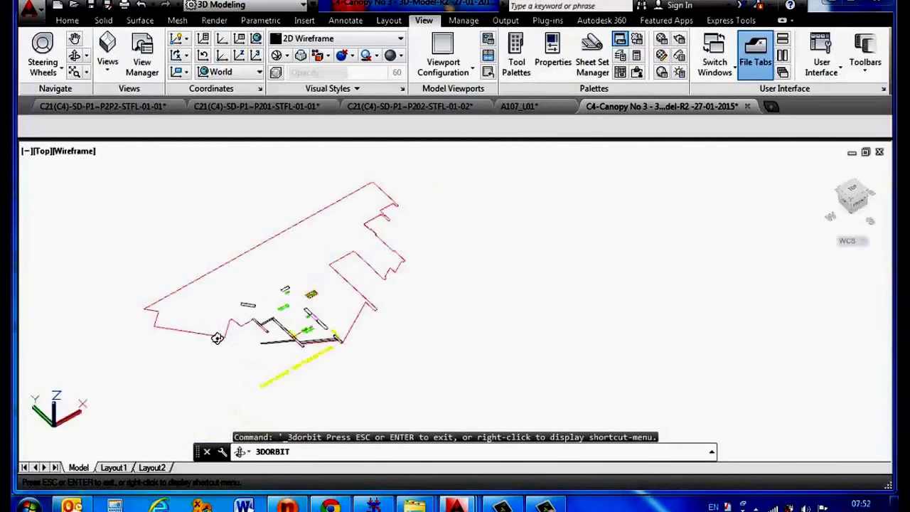
right_click(212, 226)
click(229, 231)
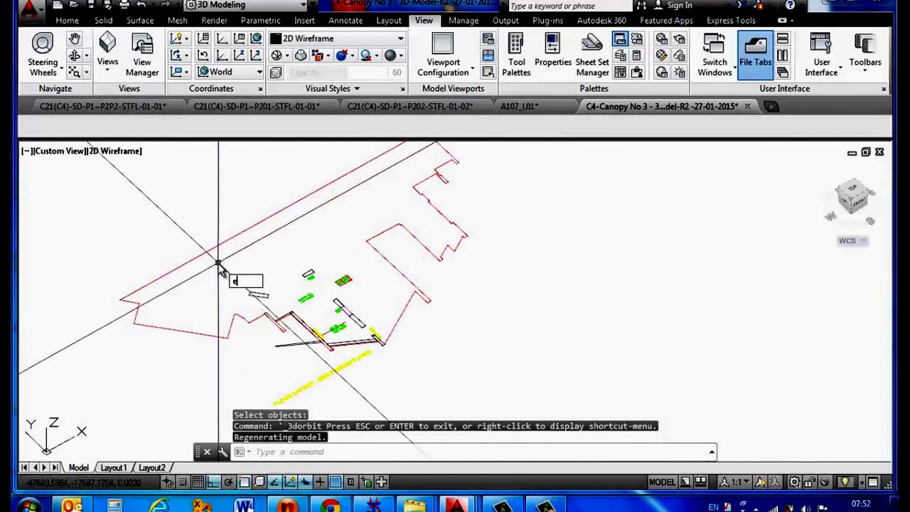
scroll(241, 284, up, 2)
scroll(260, 301, up, 1)
scroll(240, 339, up, 3)
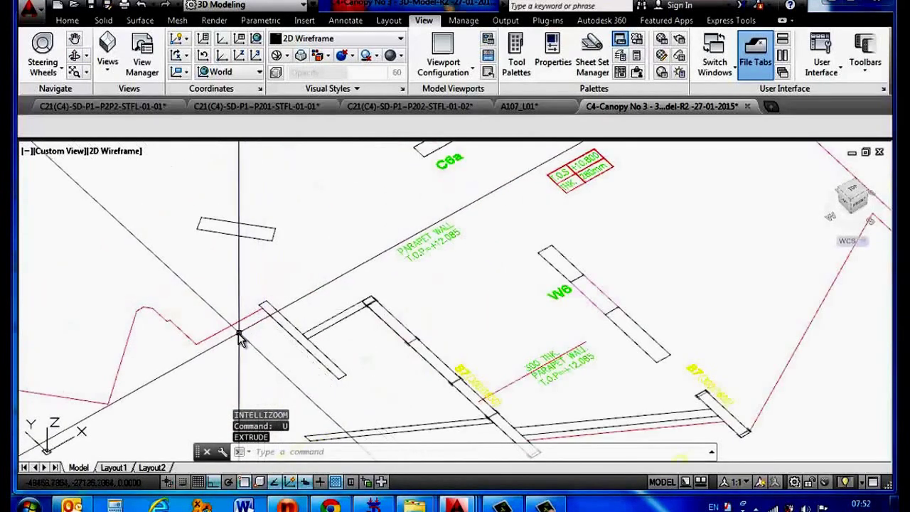
Step: Extrude the red parapet outline to a height of 280
text(ext)
key(Return)
click(228, 334)
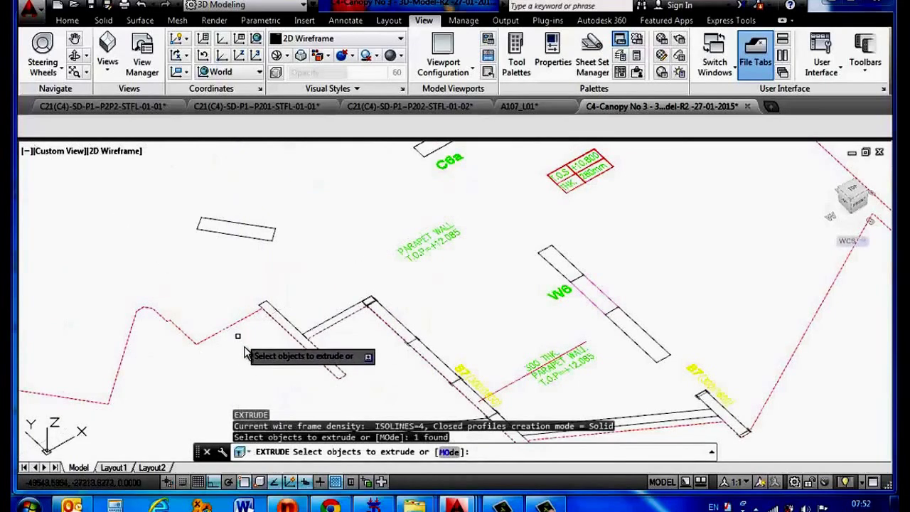
key(Return)
scroll(245, 325, down, 5)
text(28)
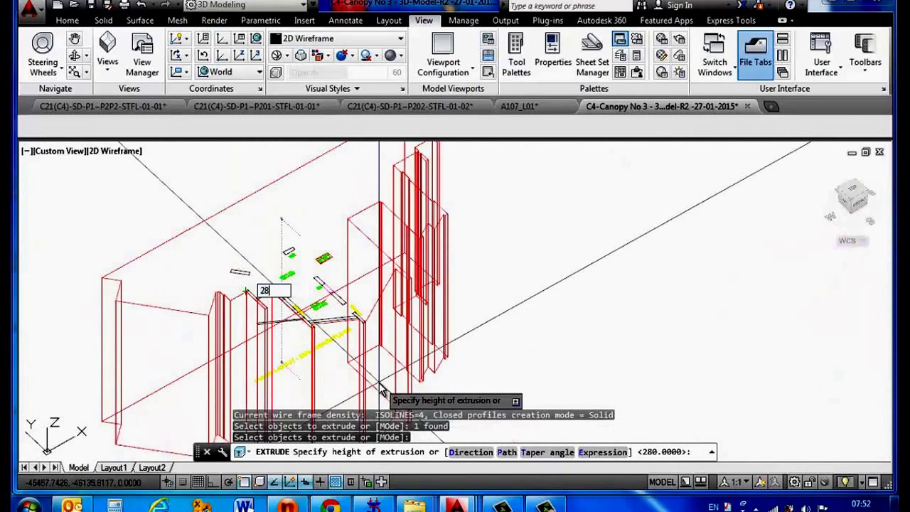
text(0)
key(Return)
Step: Begin extruding three beam outlines, then cancel that selection
scroll(254, 300, up, 2)
scroll(242, 281, up, 3)
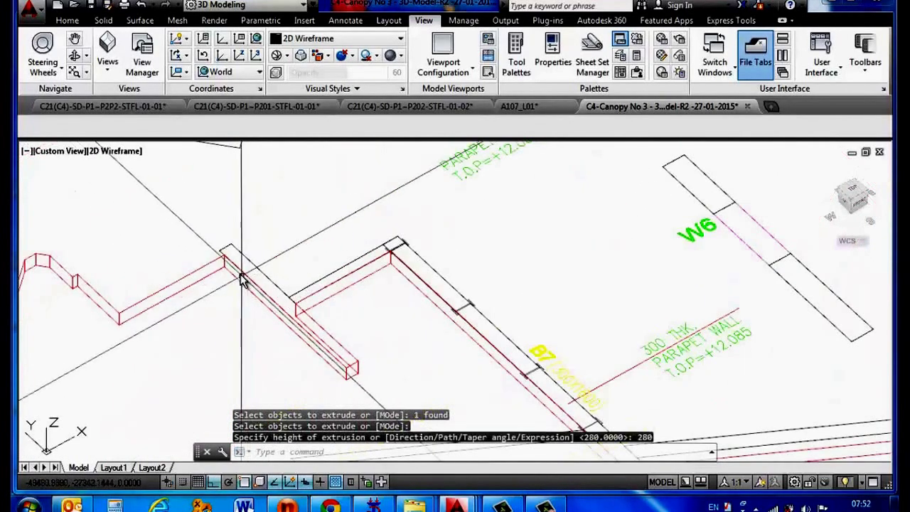
scroll(242, 281, up, 2)
key(Return)
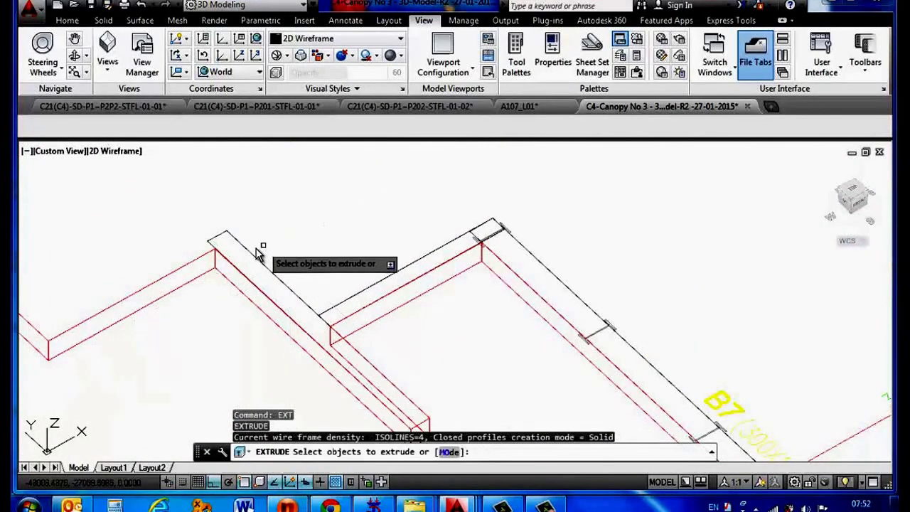
click(249, 250)
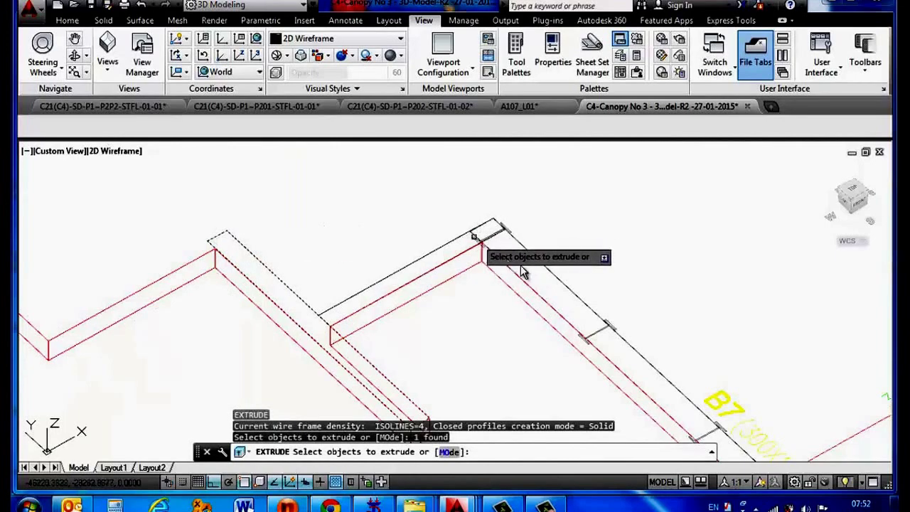
scroll(456, 245, down, 2)
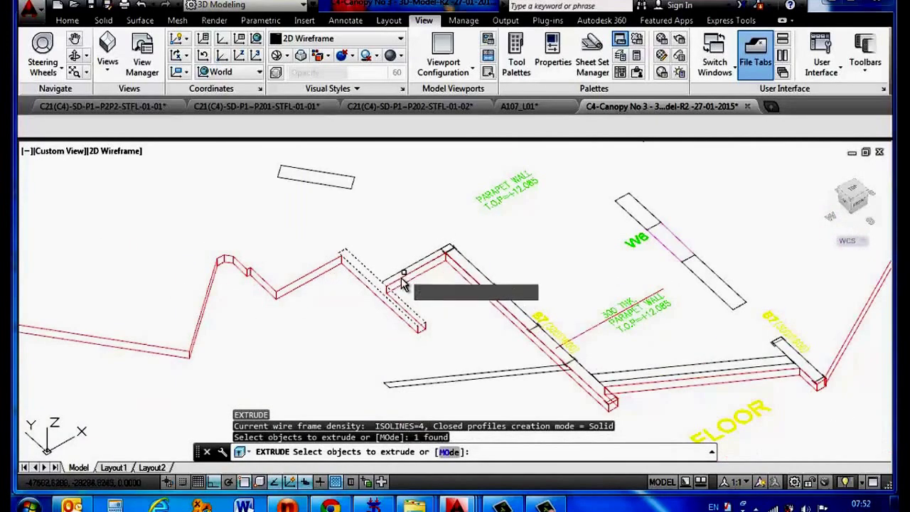
scroll(404, 285, up, 1)
scroll(406, 274, up, 2)
click(406, 271)
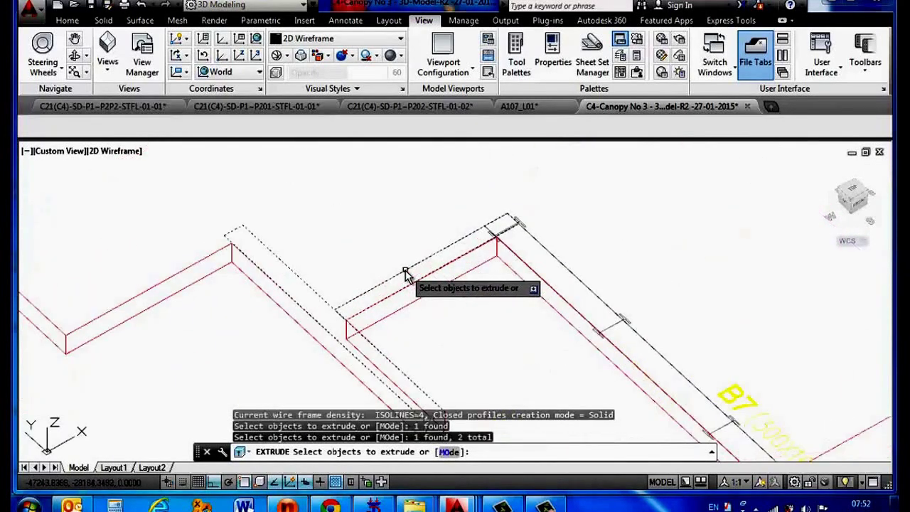
click(532, 259)
scroll(313, 258, down, 3)
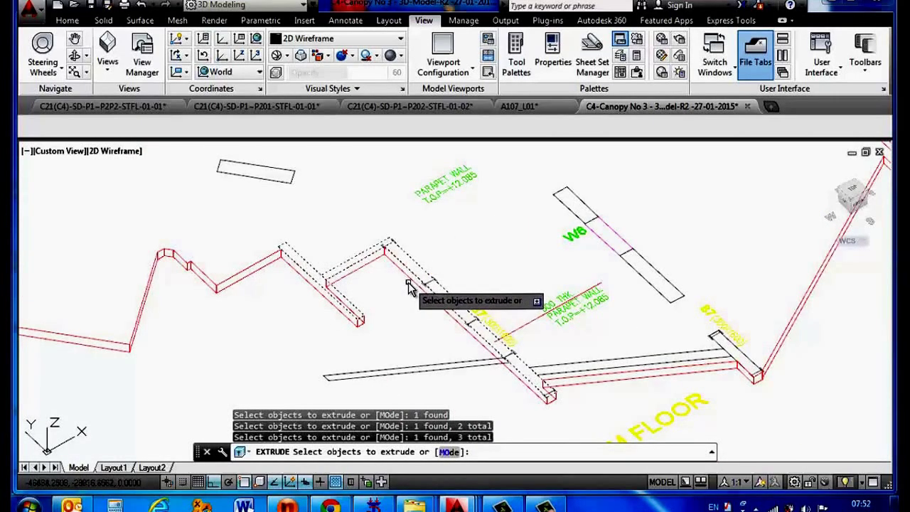
scroll(409, 291, down, 3)
key(Escape)
Step: Restart the extrusion and select the small column and C6a column rectangles
scroll(372, 240, up, 2)
scroll(341, 242, up, 3)
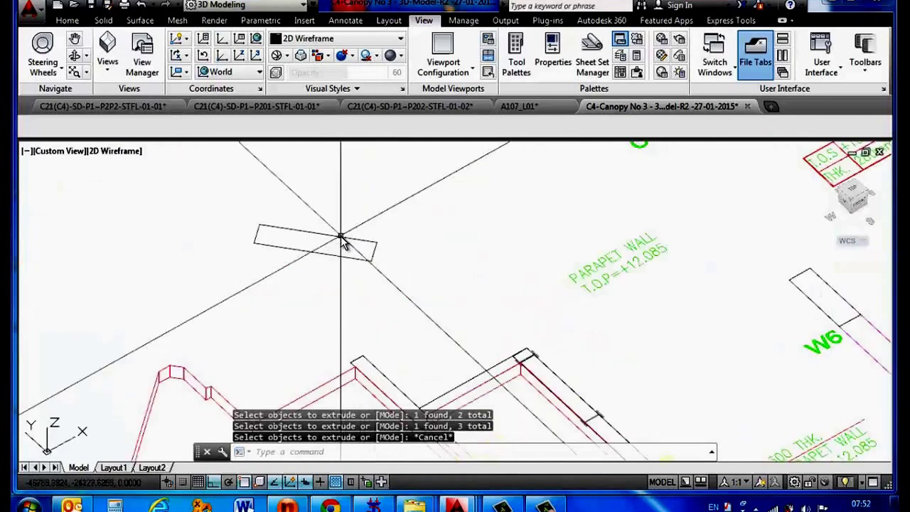
key(Return)
scroll(341, 244, down, 1)
click(341, 244)
scroll(352, 277, down, 2)
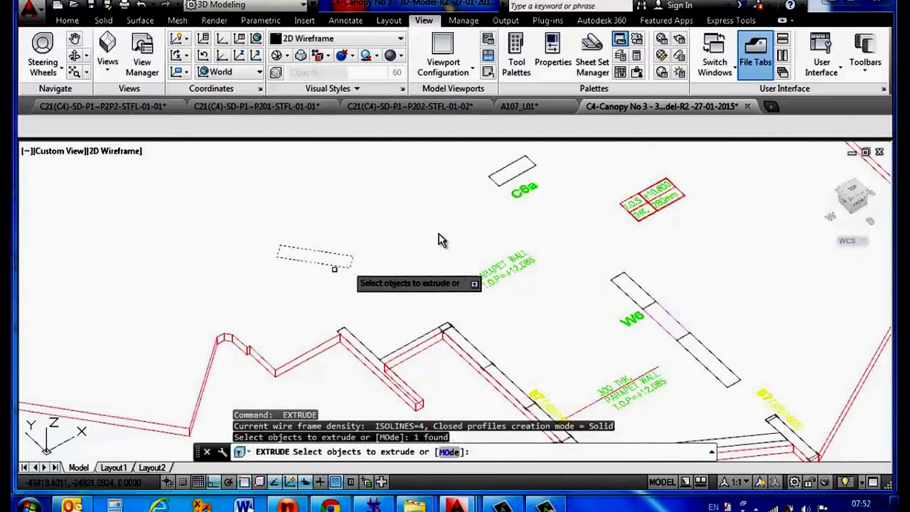
click(504, 186)
scroll(649, 287, up, 3)
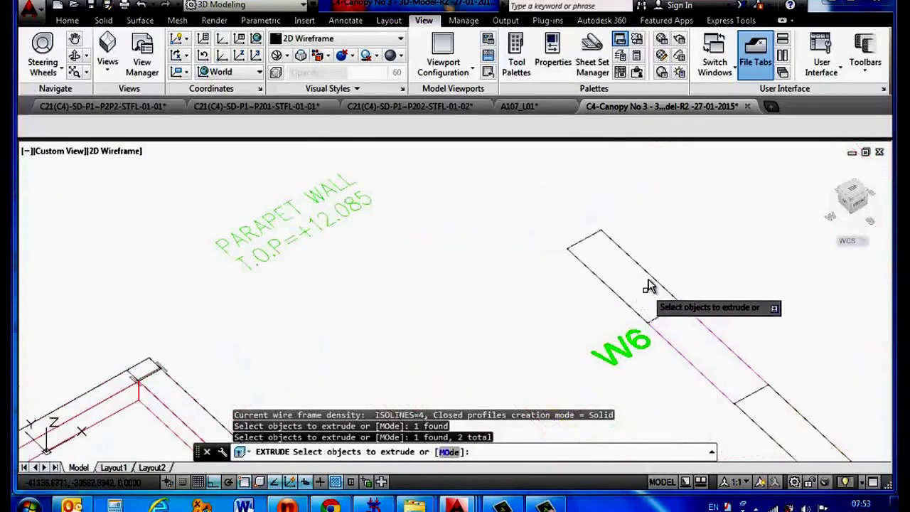
Step: Add the W6 and B7 outlines and extrude all four profiles 5000 tall
click(642, 268)
scroll(642, 269, down, 2)
scroll(586, 299, up, 3)
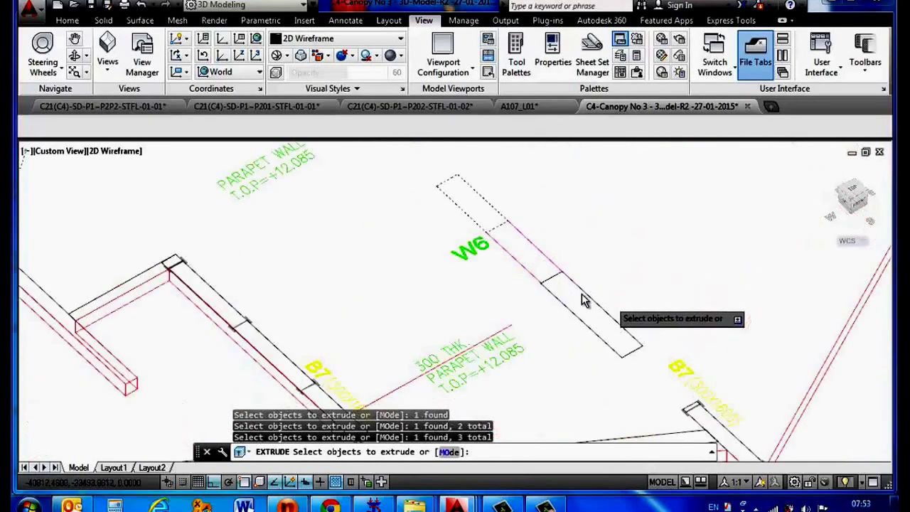
scroll(518, 264, up, 1)
click(516, 264)
scroll(517, 264, down, 3)
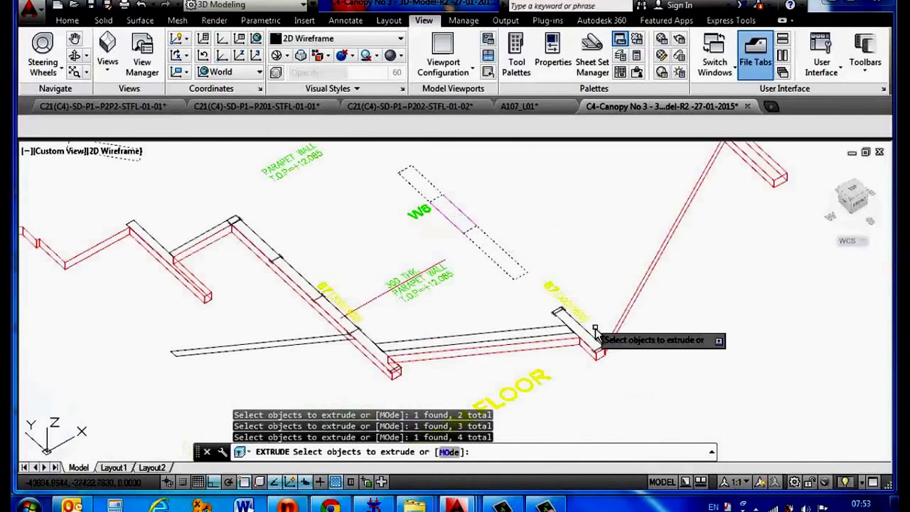
scroll(574, 318, up, 2)
scroll(571, 320, down, 2)
scroll(562, 324, down, 2)
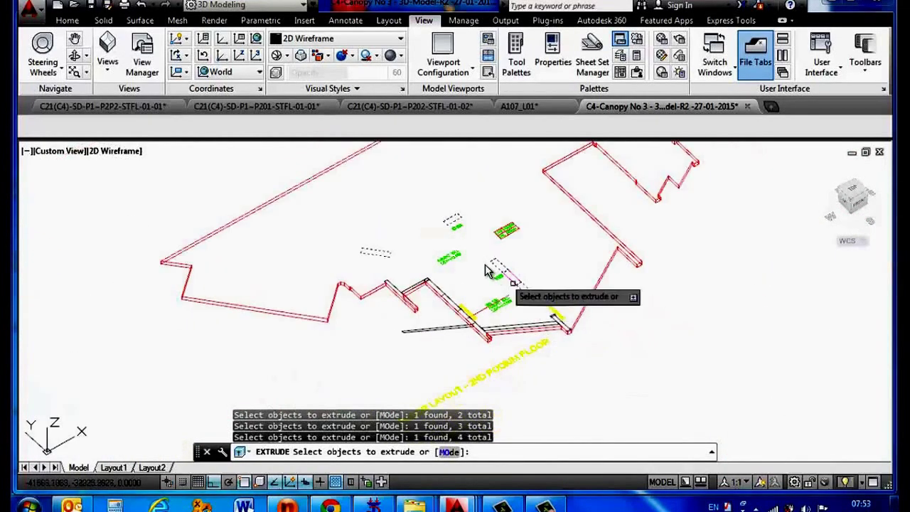
key(Return)
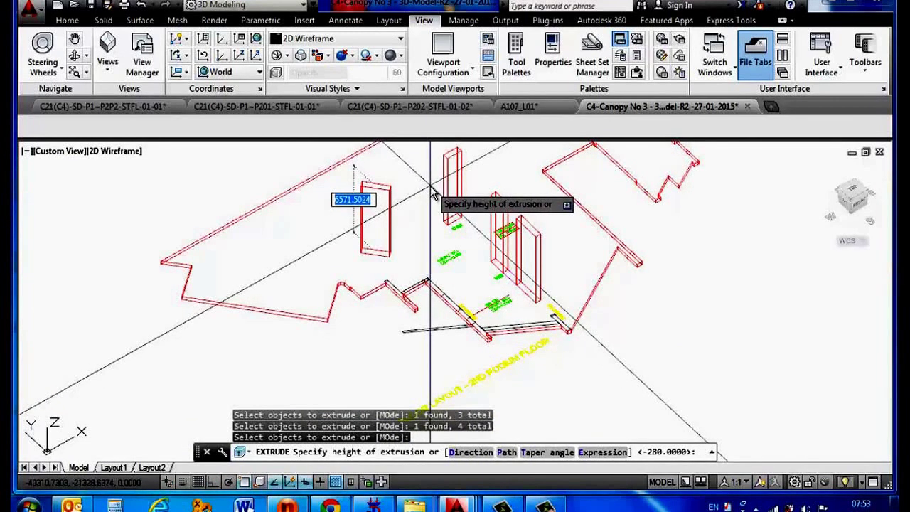
key(Return)
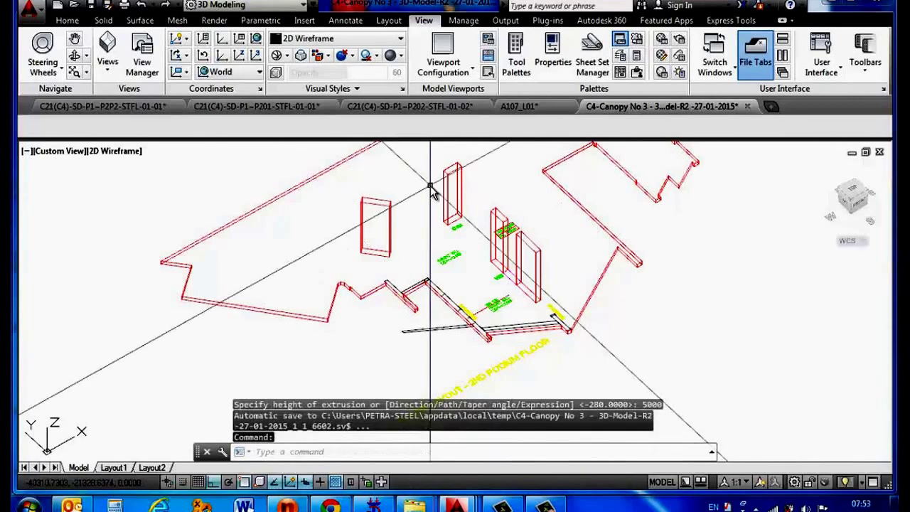
scroll(444, 289, up, 3)
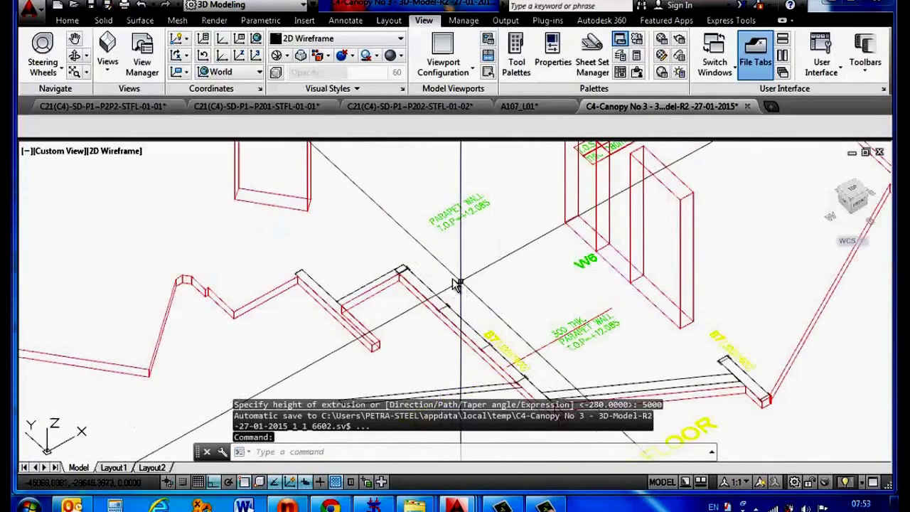
scroll(449, 281, up, 1)
middle_drag(420, 254, 578, 362)
scroll(605, 365, down, 2)
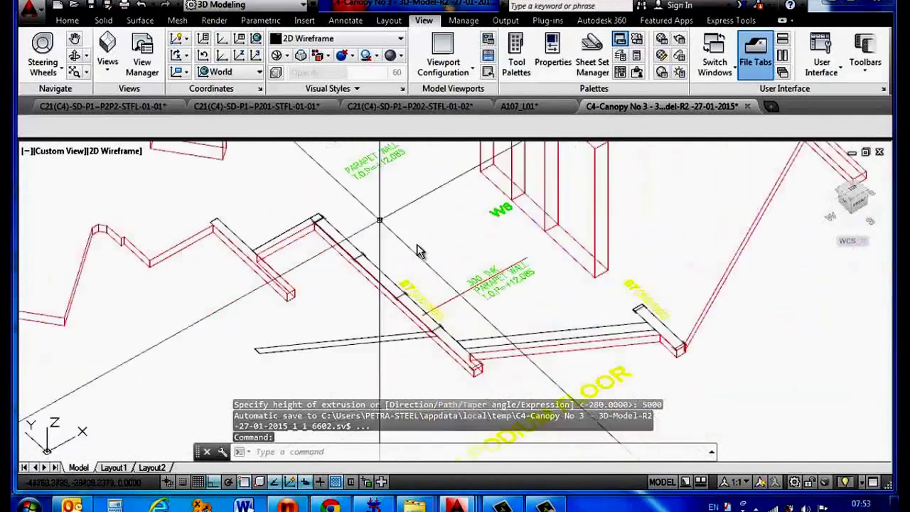
scroll(546, 295, up, 4)
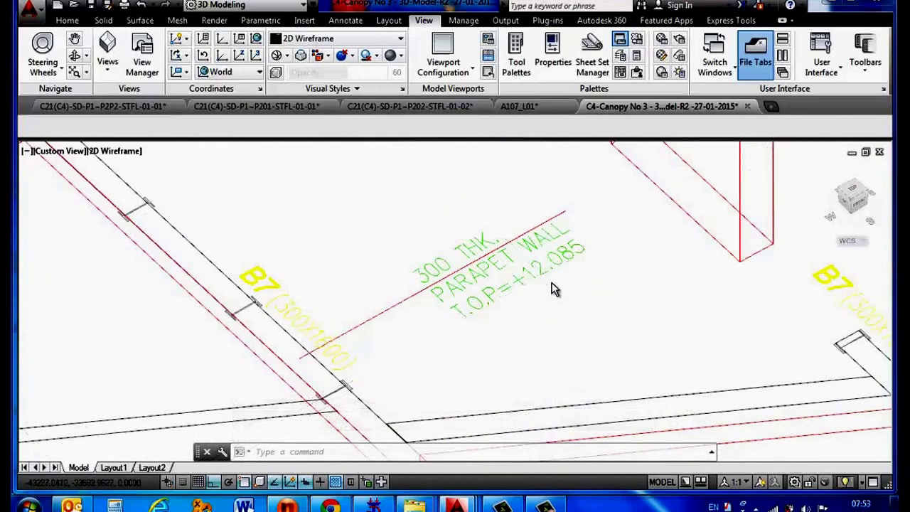
scroll(553, 288, down, 3)
scroll(580, 301, down, 3)
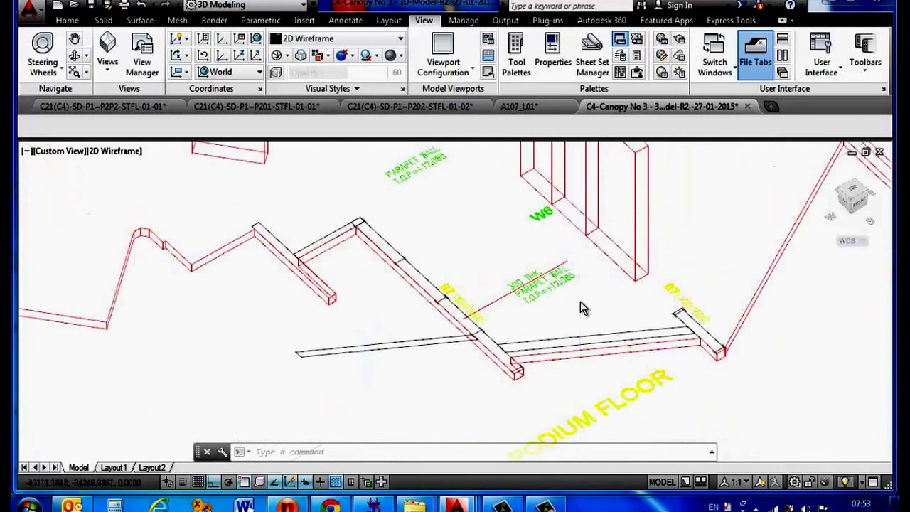
scroll(583, 307, up, 1)
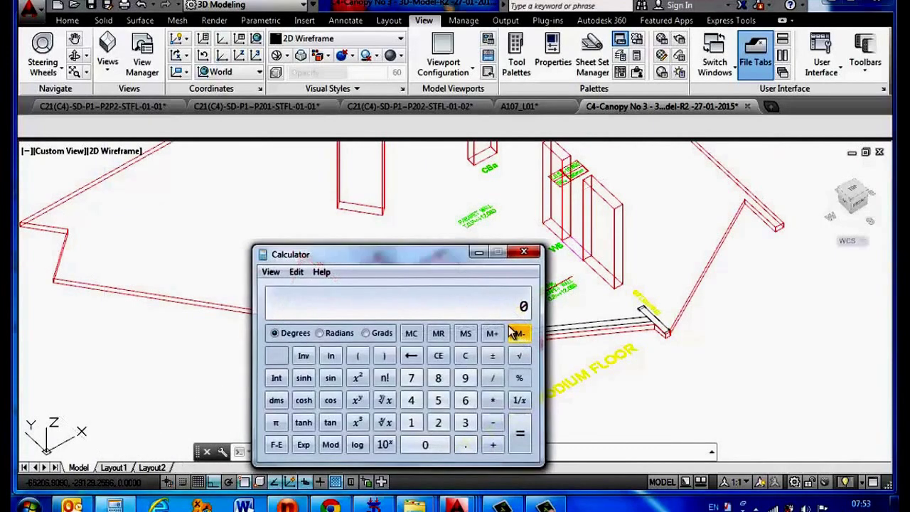
drag(439, 261, 409, 237)
click(553, 297)
scroll(553, 297, up, 3)
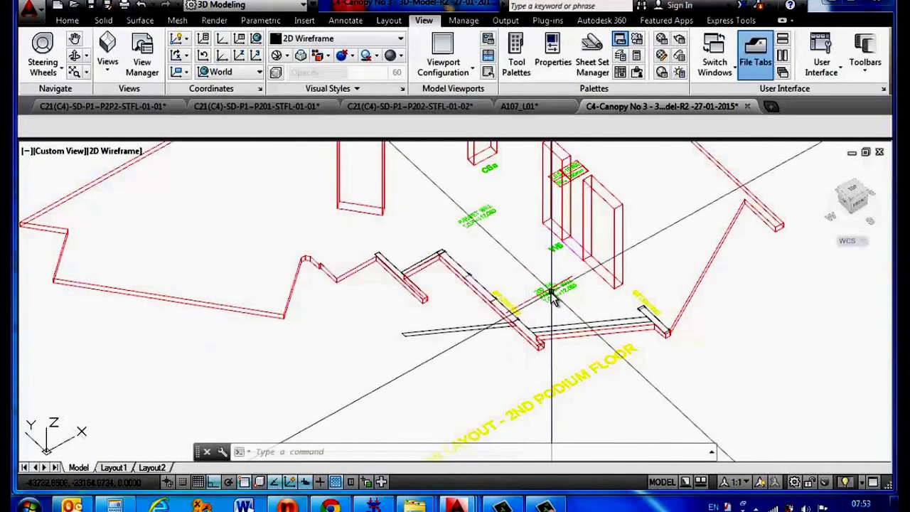
scroll(553, 297, up, 3)
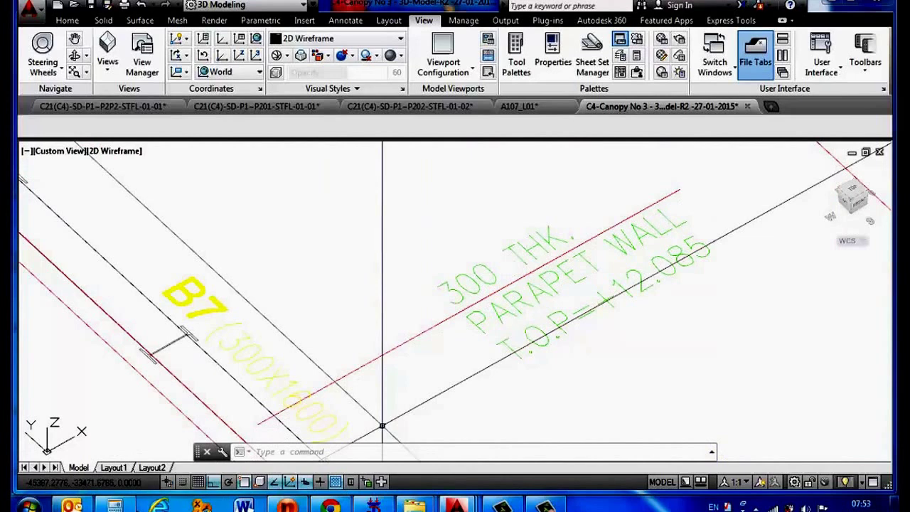
click(114, 505)
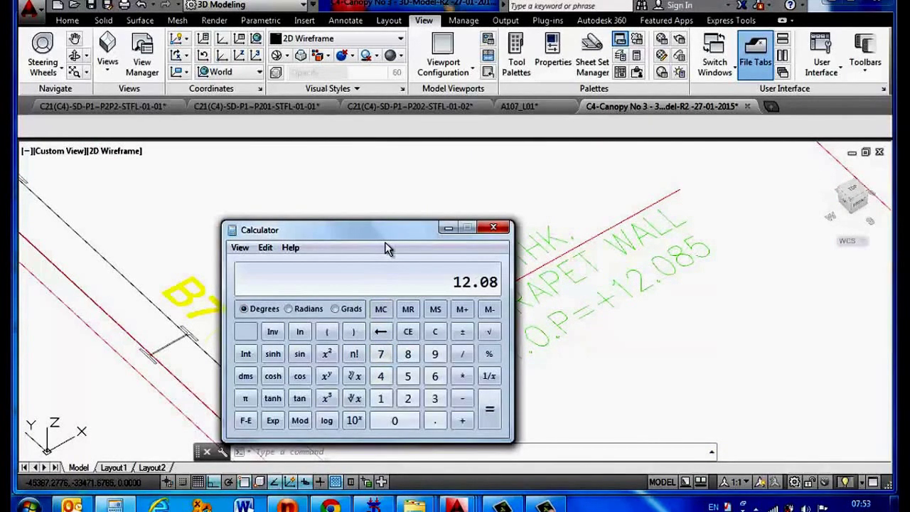
click(657, 288)
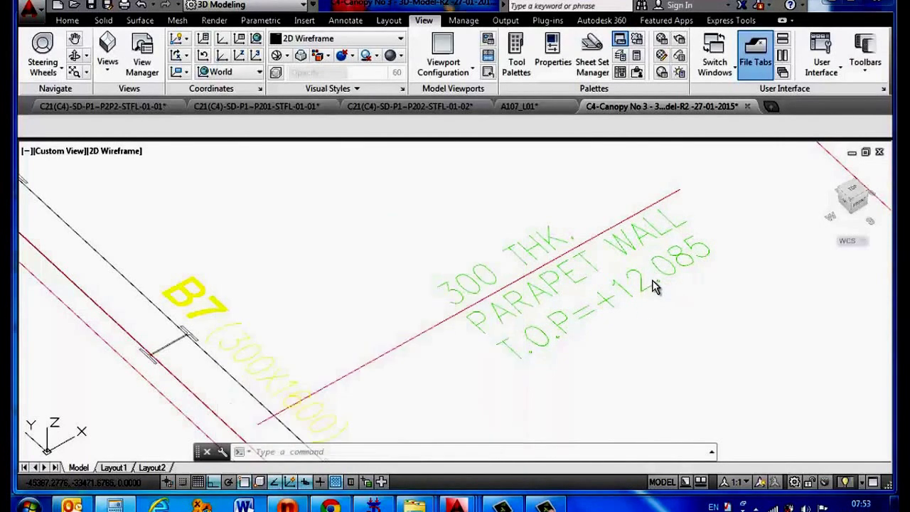
scroll(421, 300, down, 3)
scroll(409, 313, down, 2)
scroll(406, 311, up, 1)
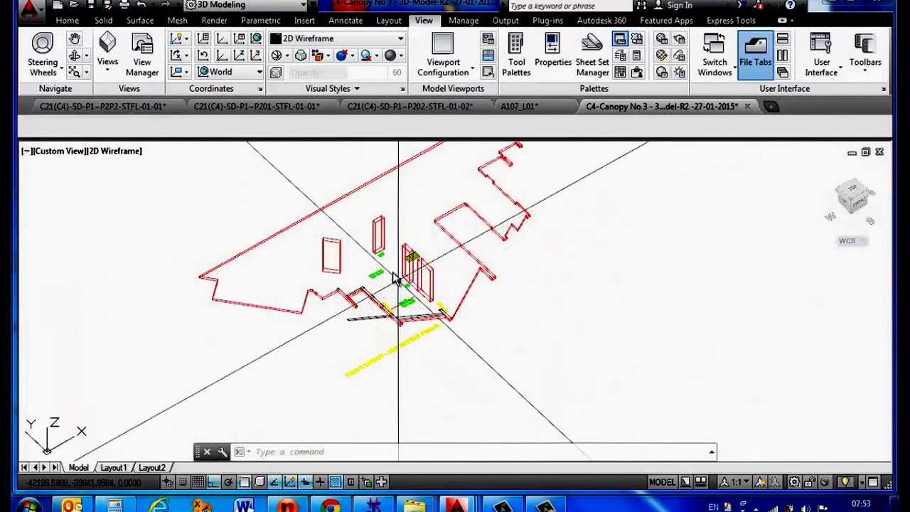
scroll(406, 309, up, 1)
scroll(406, 306, up, 2)
scroll(416, 308, up, 1)
scroll(422, 195, up, 2)
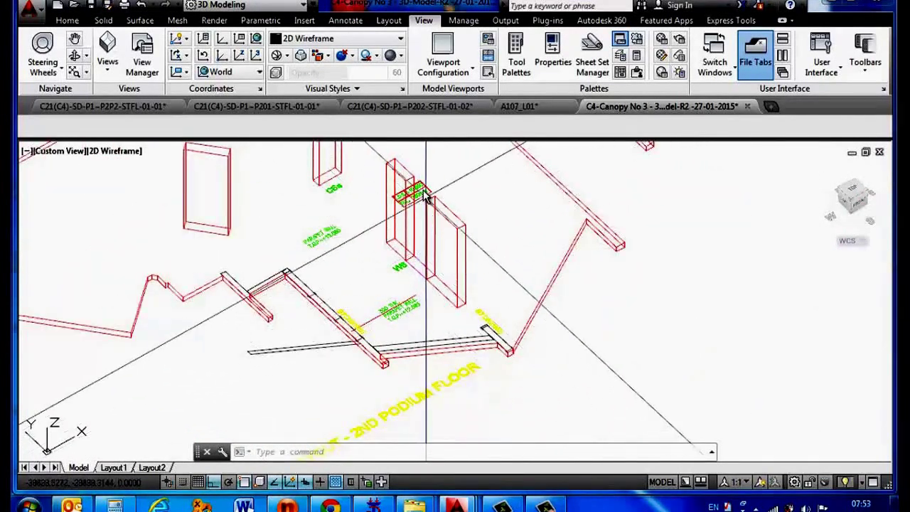
scroll(417, 183, up, 3)
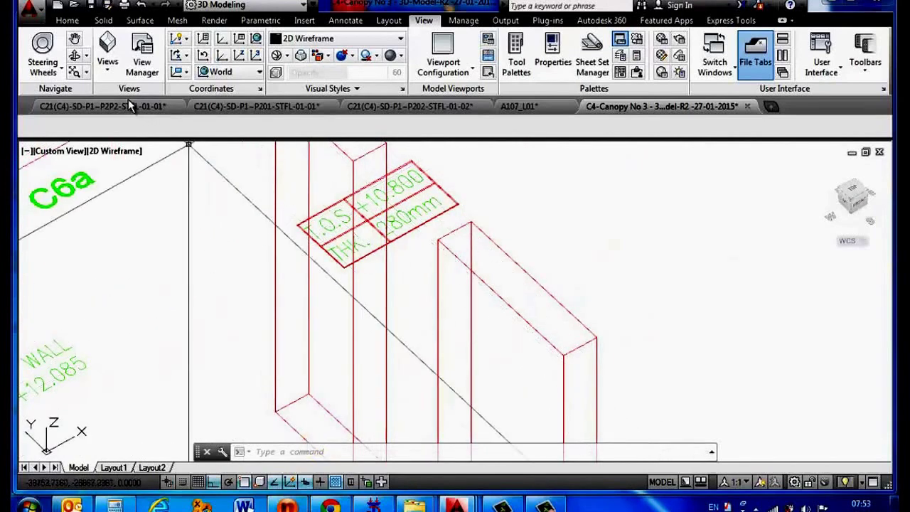
click(115, 506)
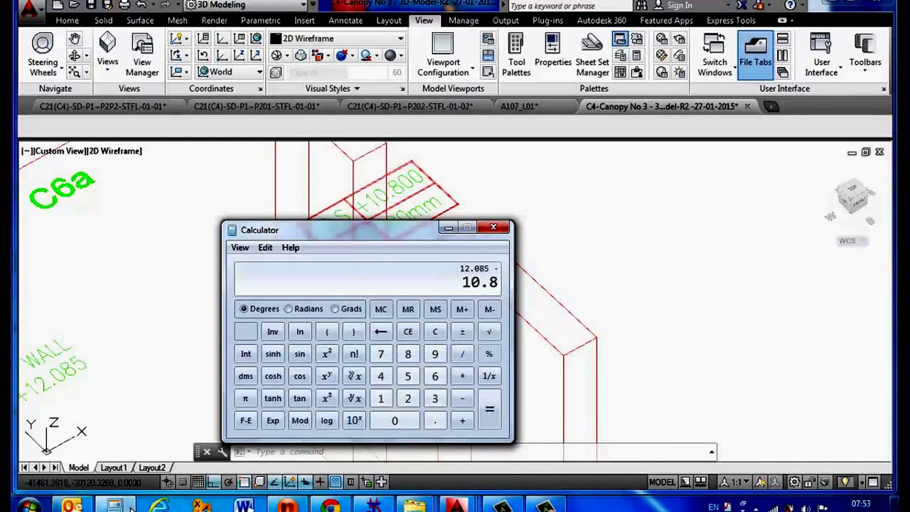
click(604, 300)
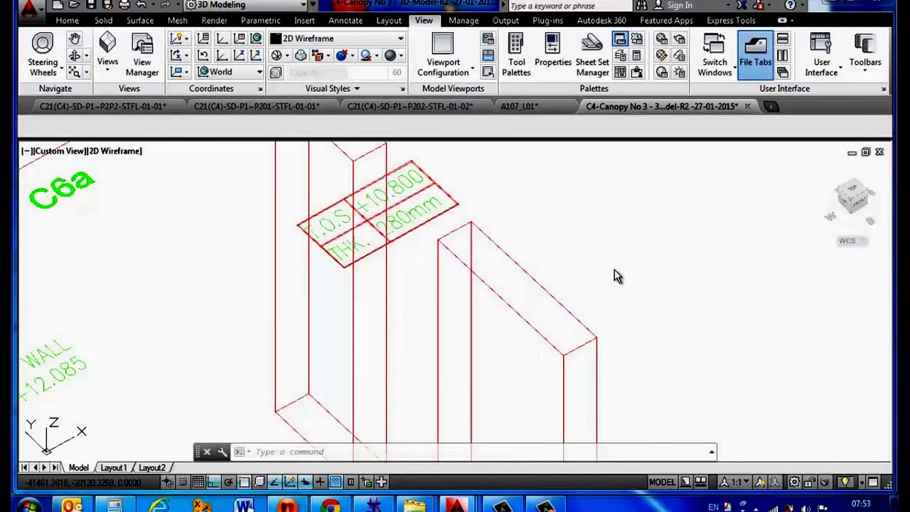
scroll(608, 249, down, 4)
scroll(483, 334, up, 3)
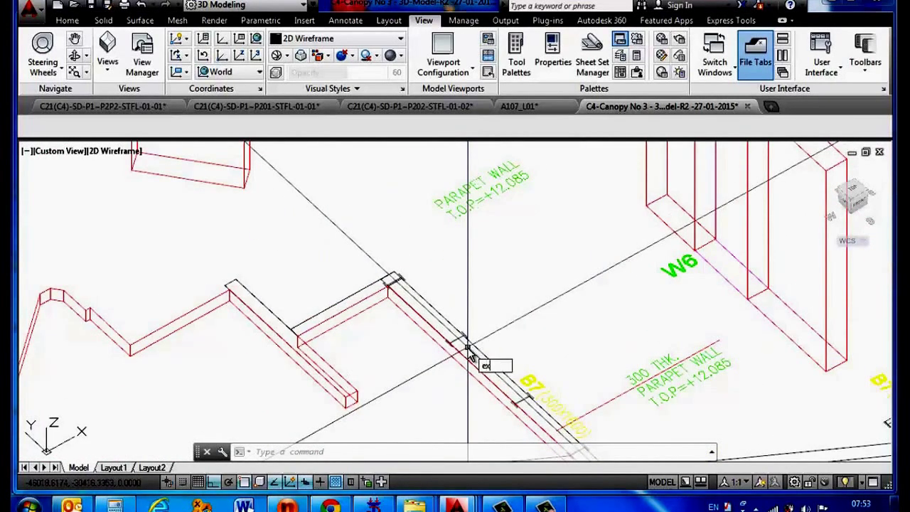
Step: Extrude the three parapet wall outlines 1285 upward with EXT
text(EXT)
key(Return)
scroll(278, 323, up, 3)
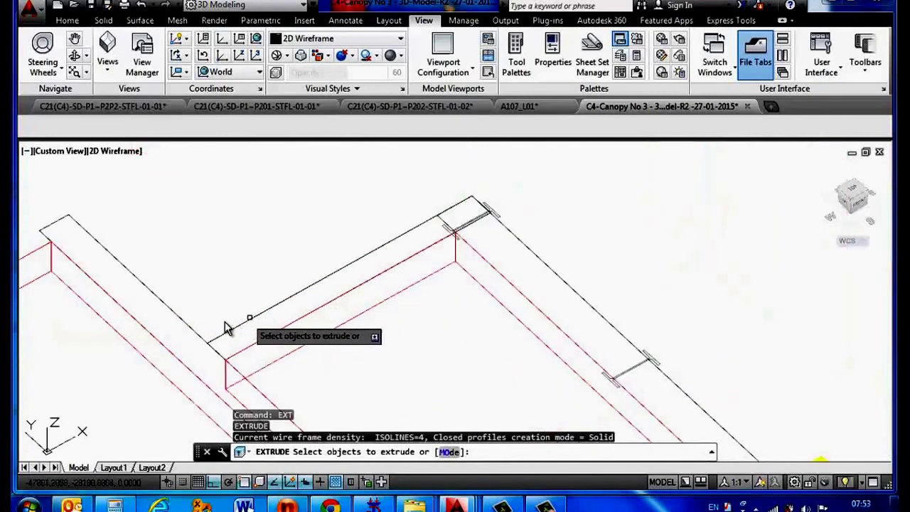
click(193, 326)
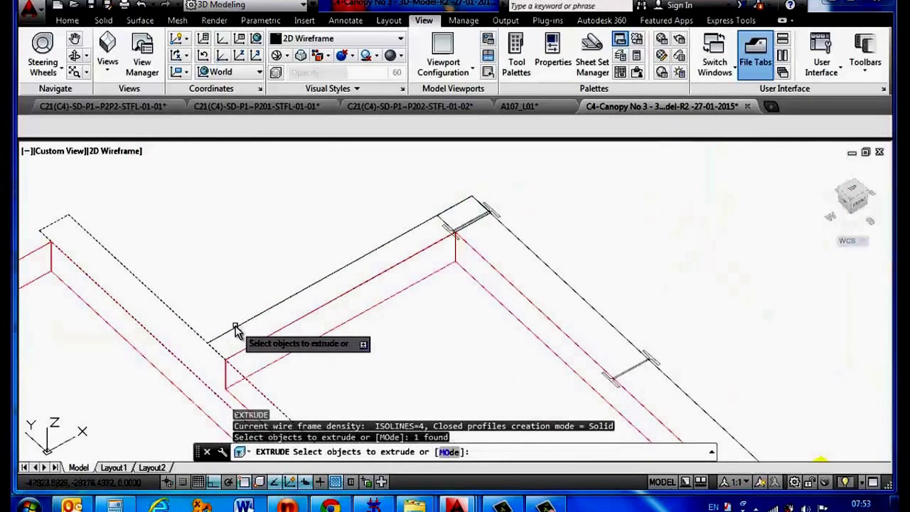
click(245, 322)
scroll(270, 265, down, 2)
scroll(462, 277, down, 3)
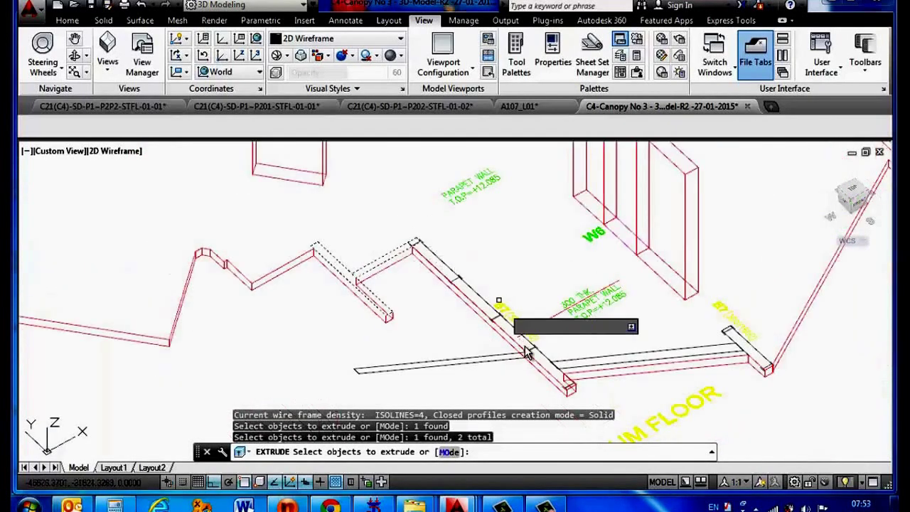
scroll(520, 341, up, 2)
scroll(363, 188, up, 2)
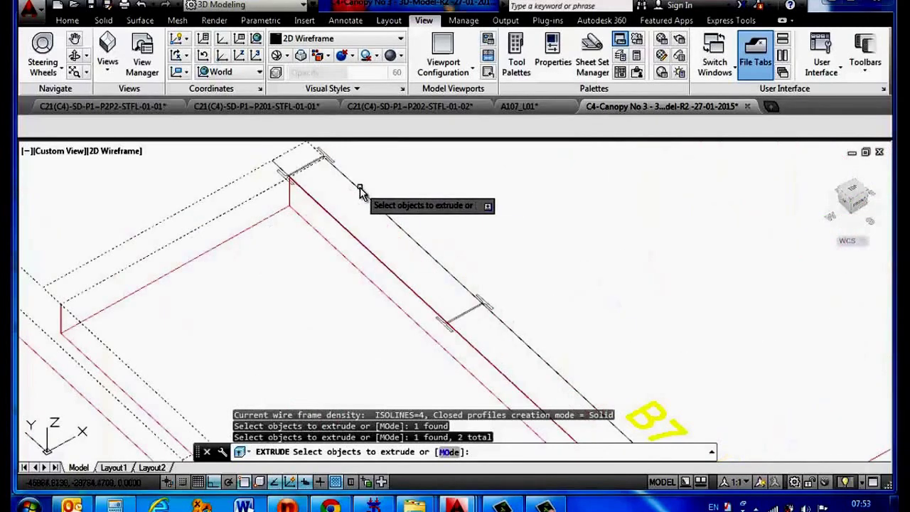
click(363, 188)
scroll(484, 242, down, 2)
scroll(498, 235, up, 1)
key(Return)
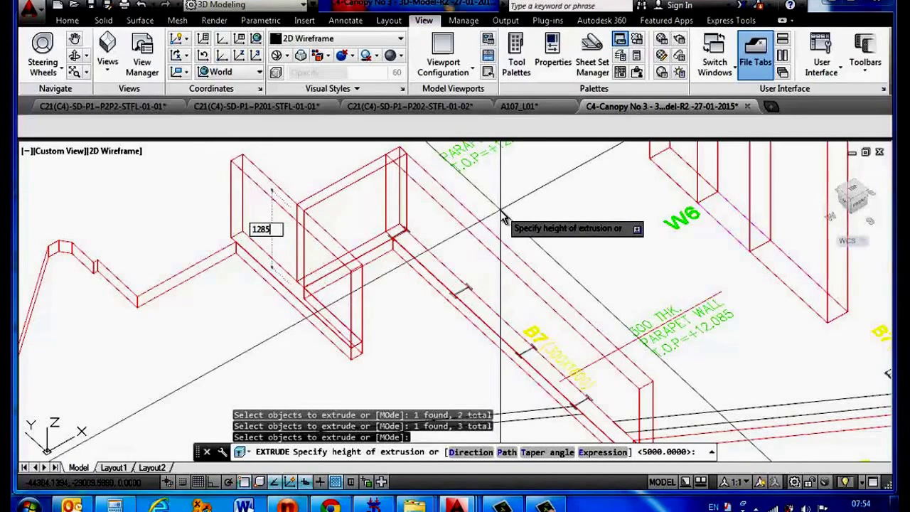
key(Return)
scroll(406, 254, down, 1)
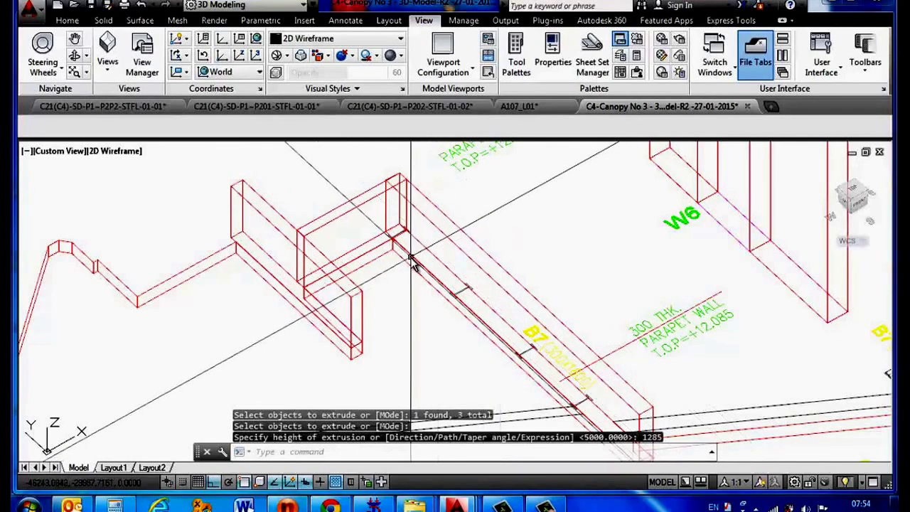
scroll(395, 247, down, 1)
scroll(391, 238, down, 1)
scroll(384, 222, up, 3)
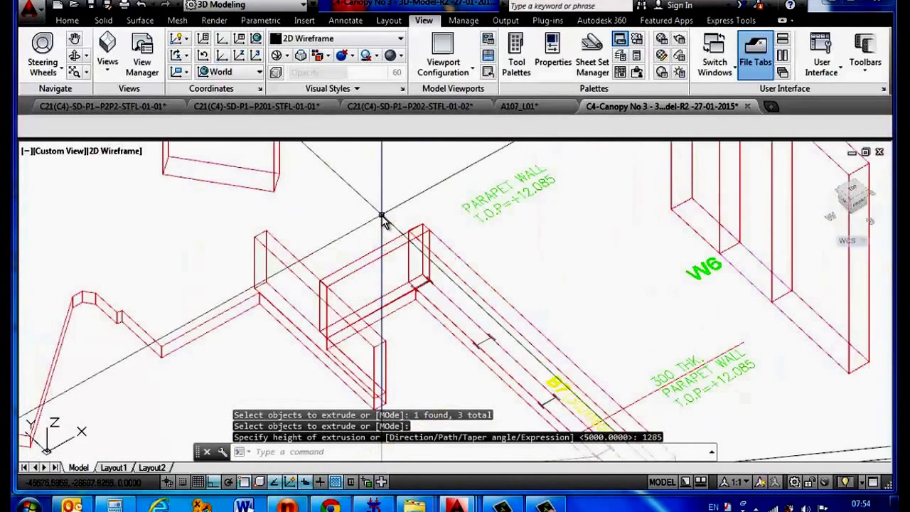
Step: Shade the model in Conceptual style, orbit to view the parapet walls, and start UNION
click(120, 153)
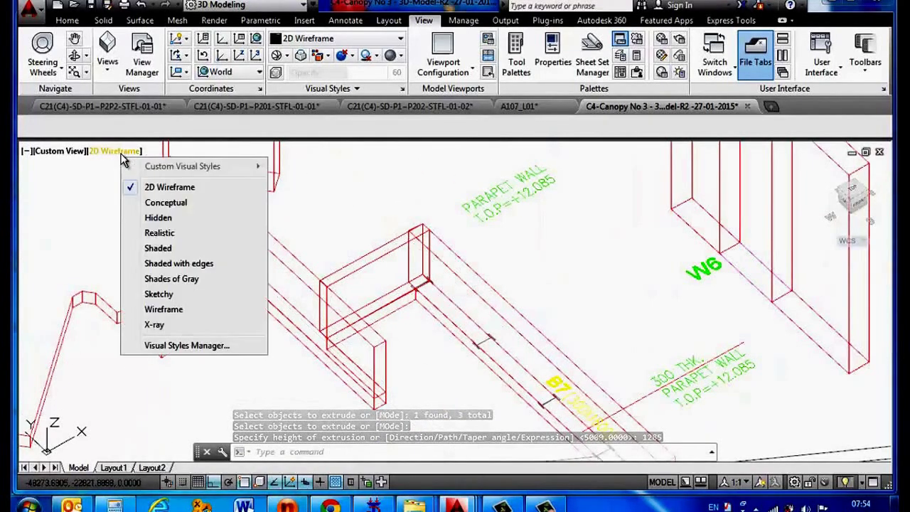
click(160, 203)
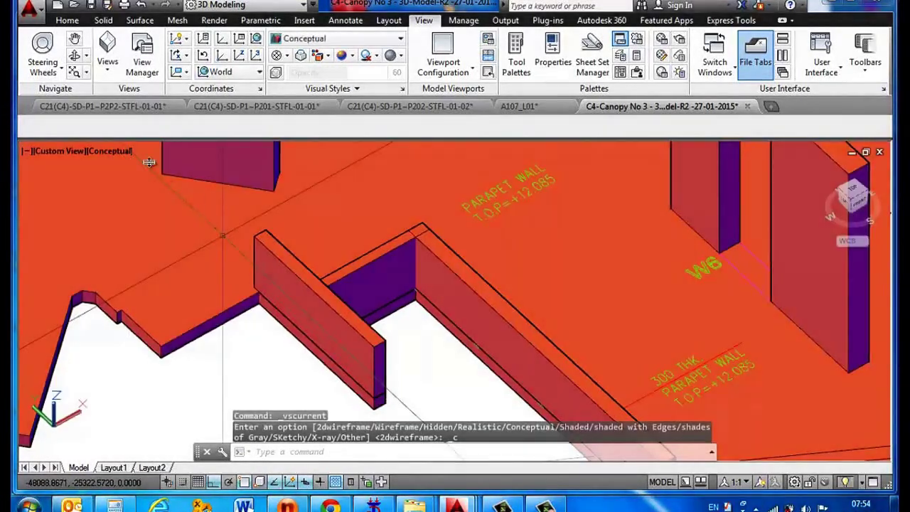
click(74, 60)
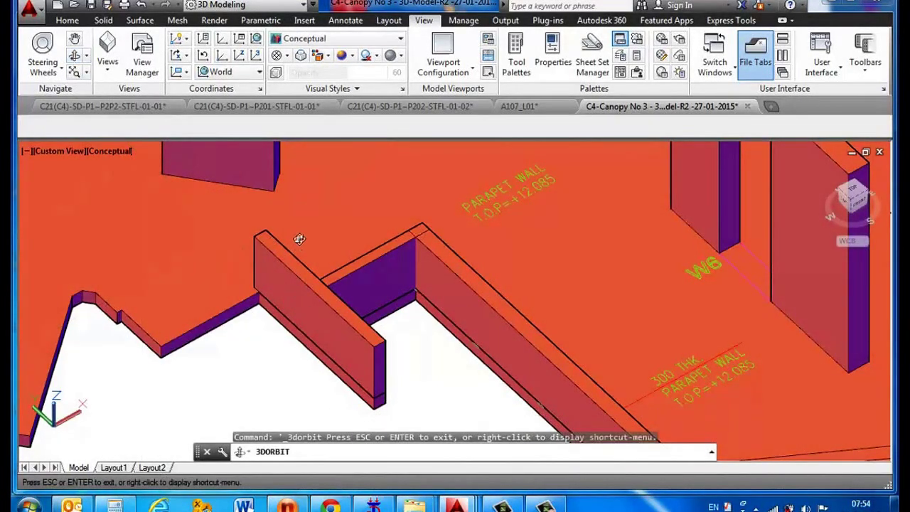
mouse_move(298, 237)
mouse_down()
mouse_move(296, 211)
mouse_move(365, 251)
mouse_move(341, 240)
mouse_up()
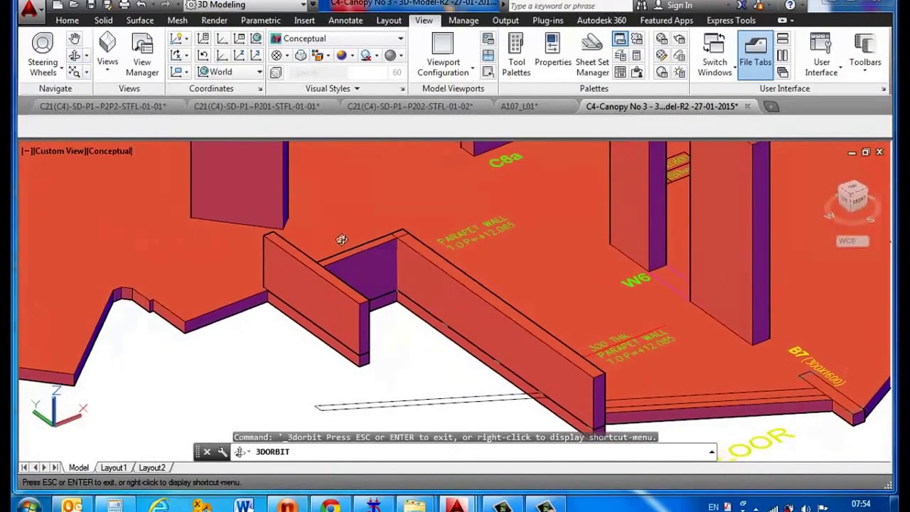
right_click(337, 226)
click(358, 237)
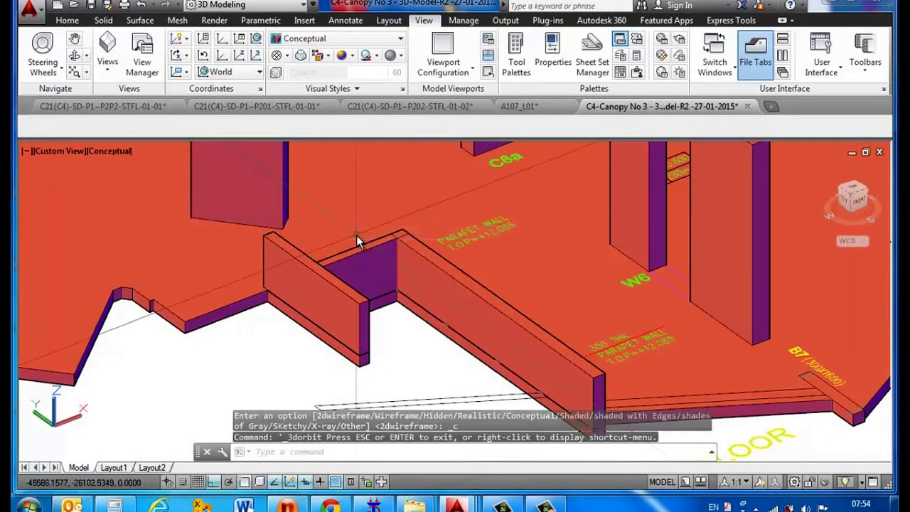
text(union)
key(Return)
Step: Unite the three parapet wall solids, then orbit the view toward beam B7
scroll(308, 256, up, 2)
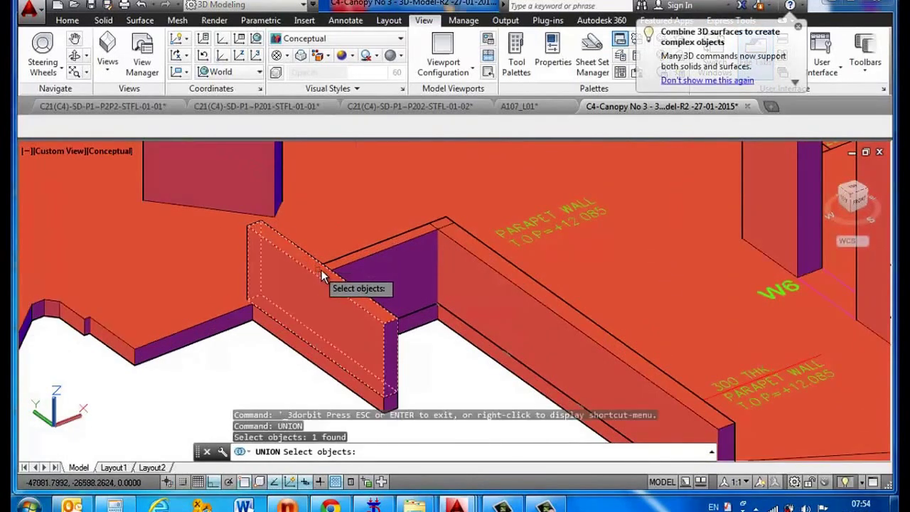
click(322, 269)
click(342, 263)
click(485, 258)
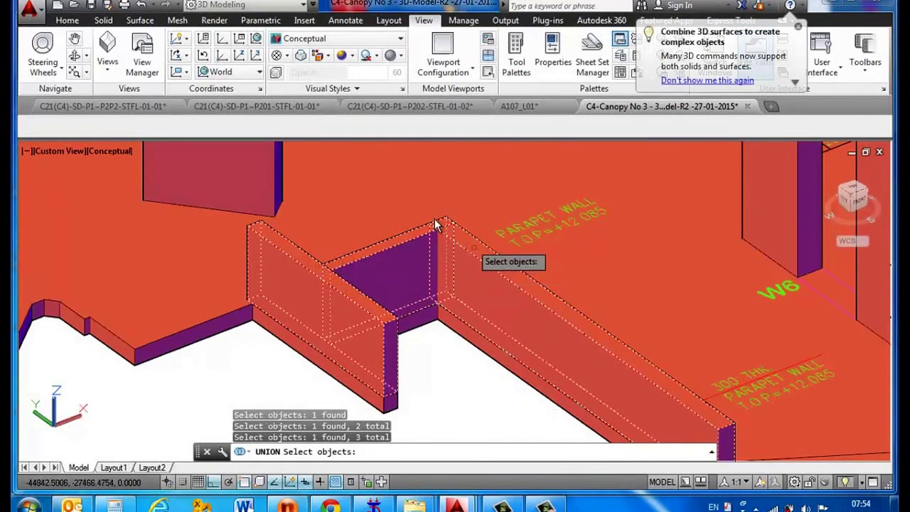
key(Return)
scroll(367, 176, down, 2)
scroll(747, 384, up, 3)
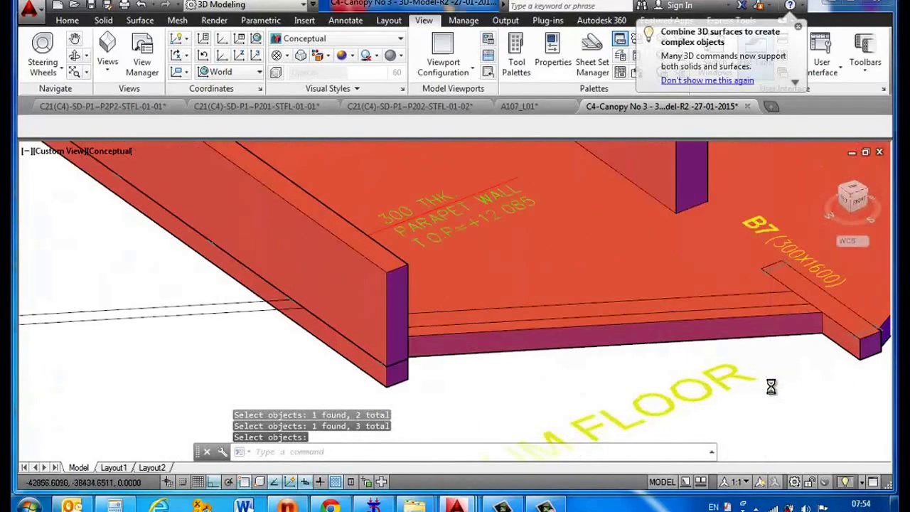
scroll(685, 342, down, 2)
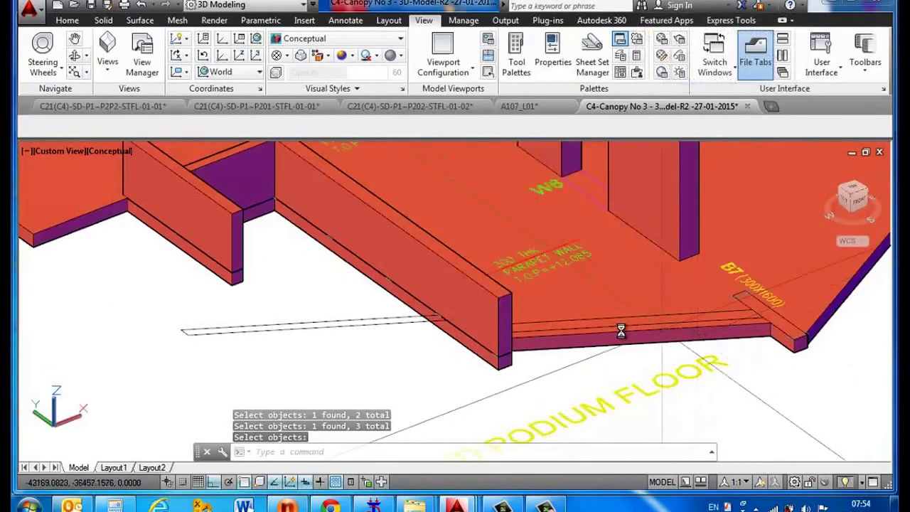
scroll(746, 345, down, 1)
scroll(746, 345, up, 3)
shift+middle_drag(746, 344, 447, 413)
text(ex)
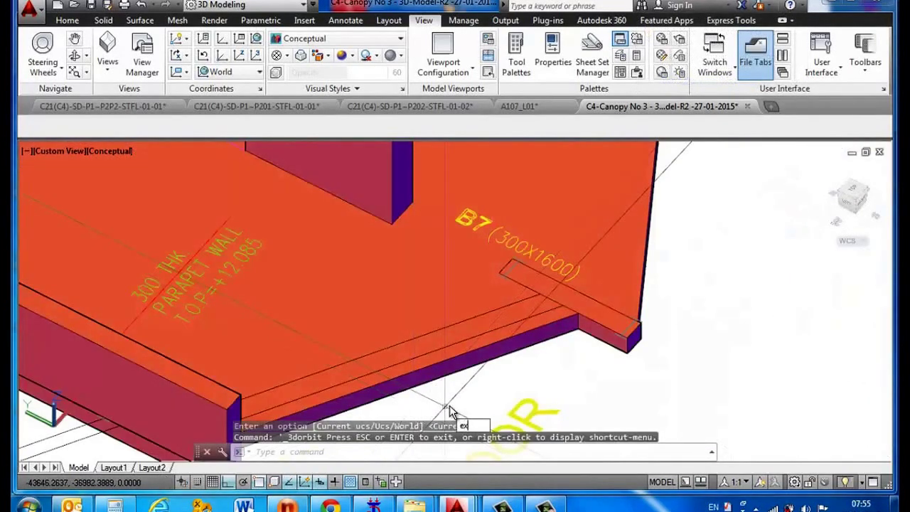
Step: Extrude the slab-edge strip and beam outlines to a height of 1285
key(Return)
click(438, 344)
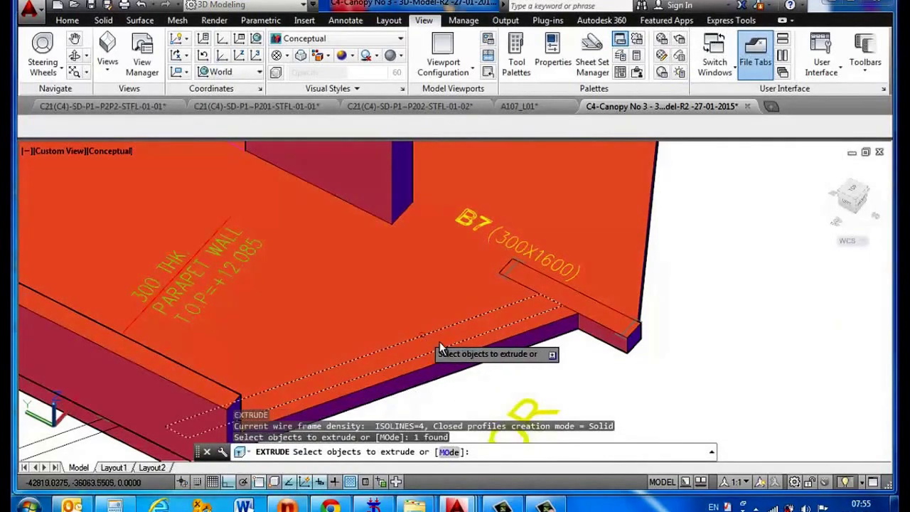
click(599, 302)
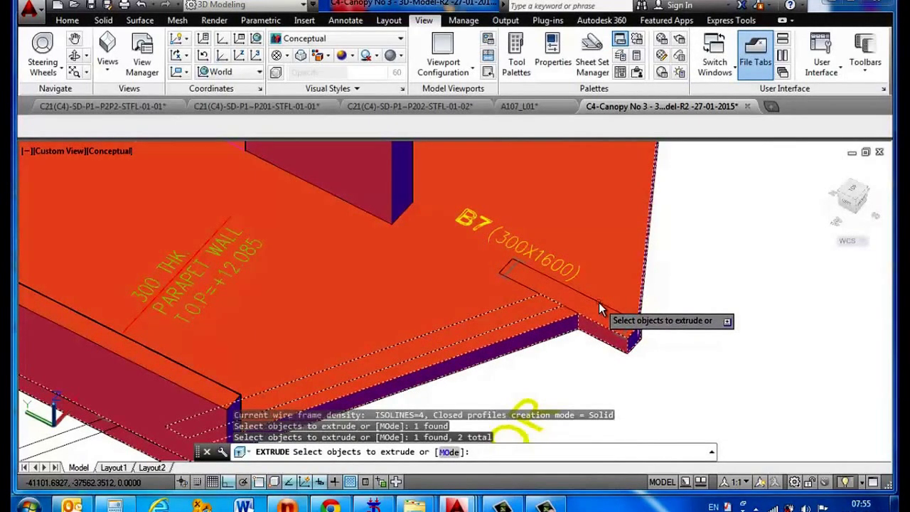
click(599, 301)
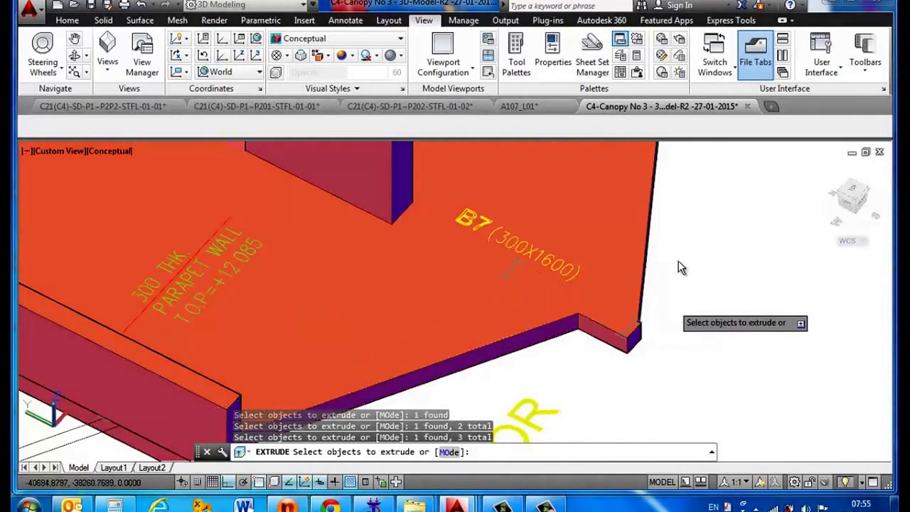
key(Return)
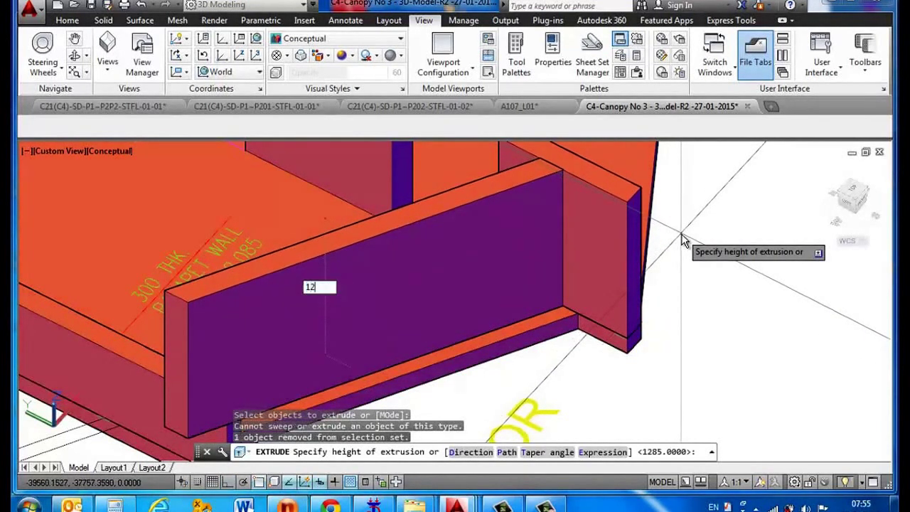
key(Return)
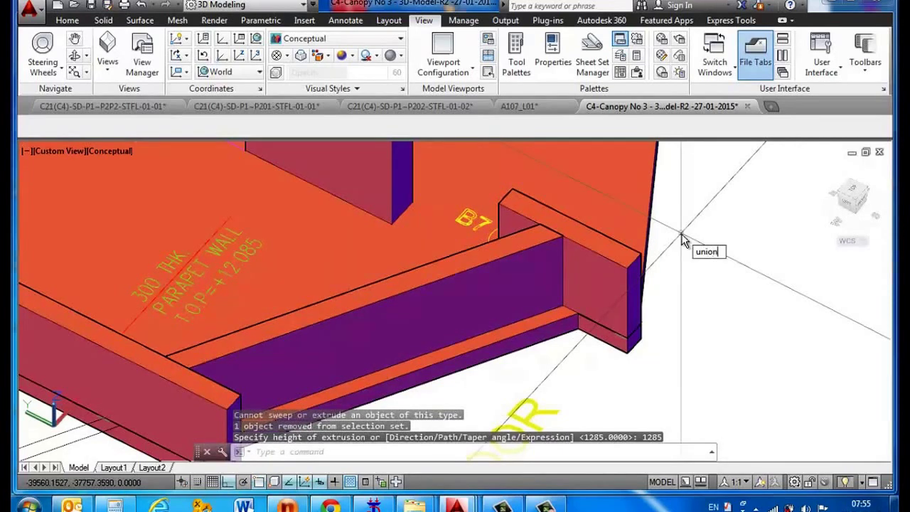
Step: Union the long downstand beam, the B7 cross beam and a third solid
key(Return)
click(573, 242)
click(587, 238)
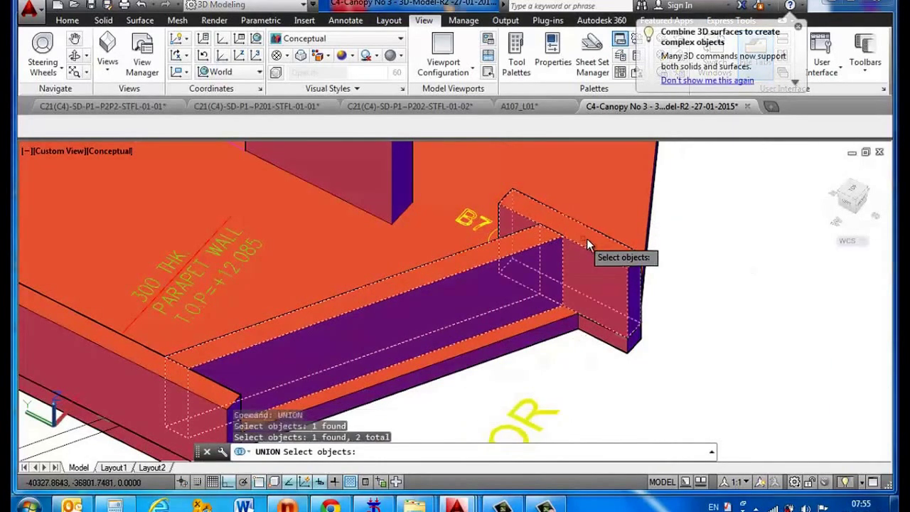
click(140, 359)
key(Return)
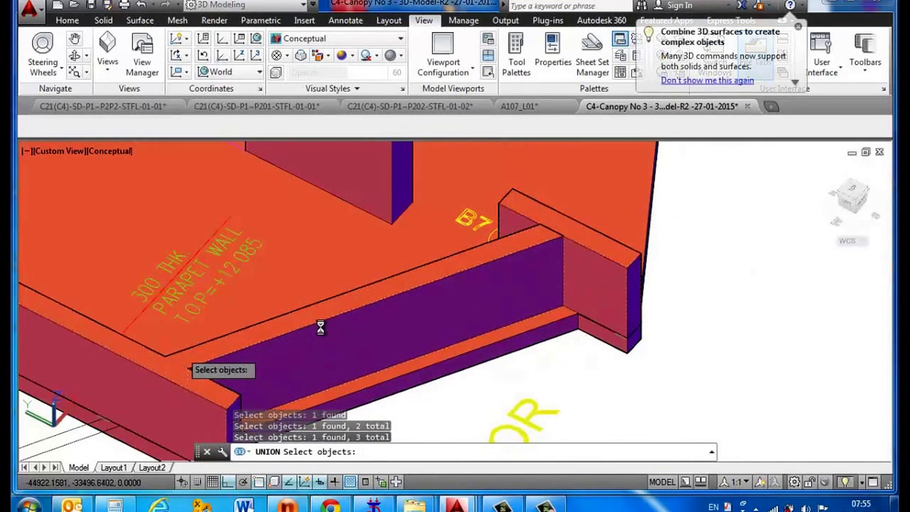
scroll(517, 265, down, 2)
scroll(517, 265, up, 3)
scroll(547, 246, up, 3)
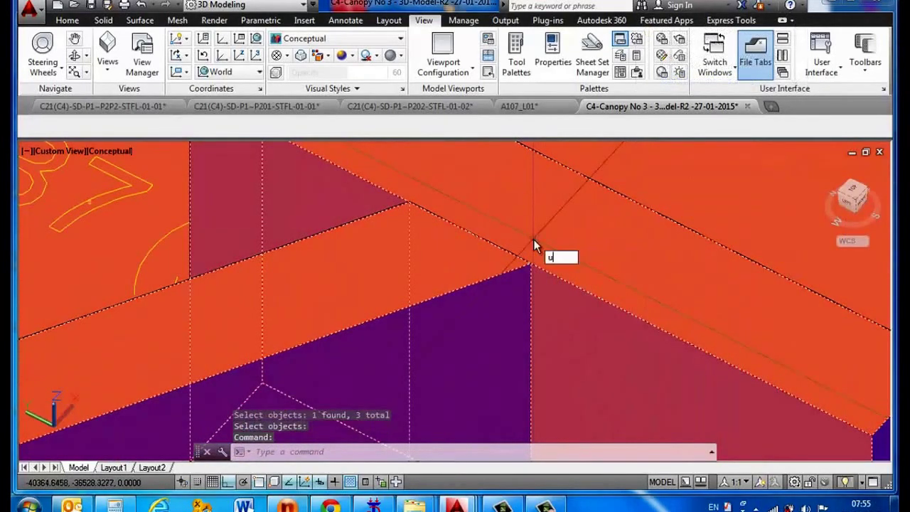
Step: Undo that union and instead unite the slab with the downstand beam
key(Return)
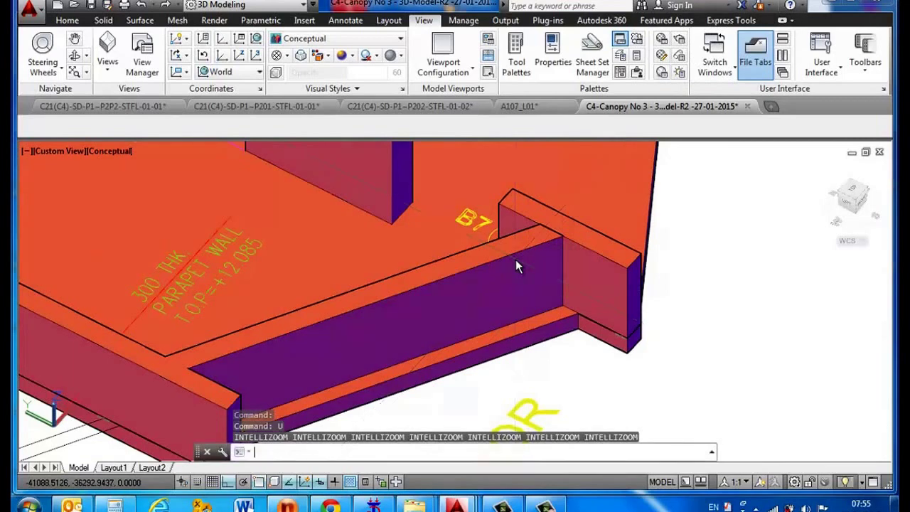
text(unio)
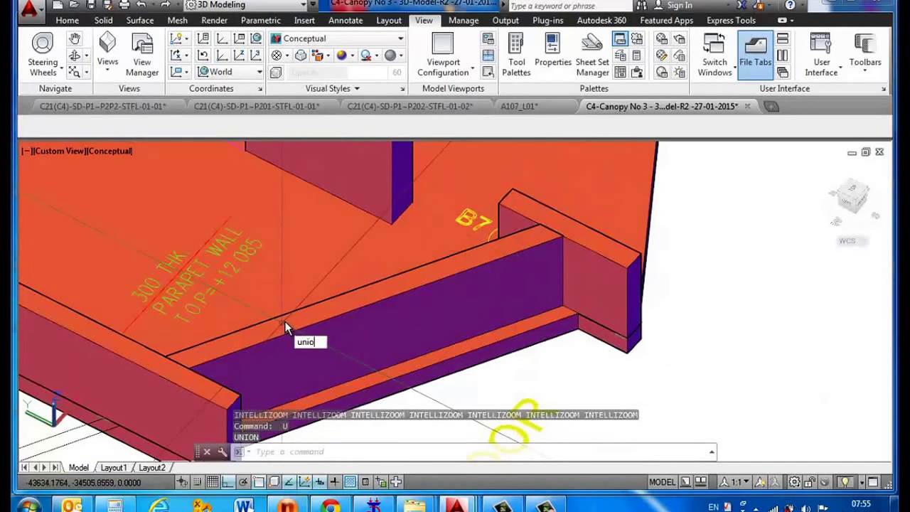
key(Return)
click(160, 366)
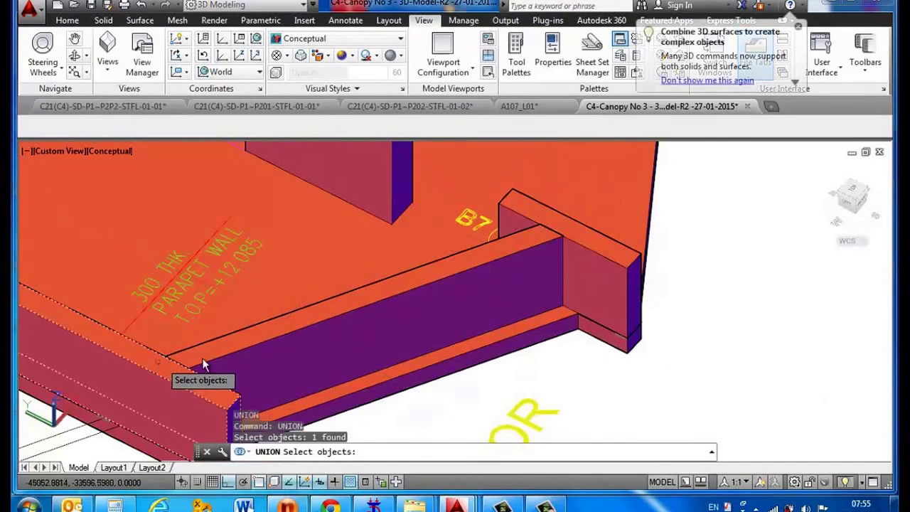
click(210, 355)
scroll(588, 234, up, 2)
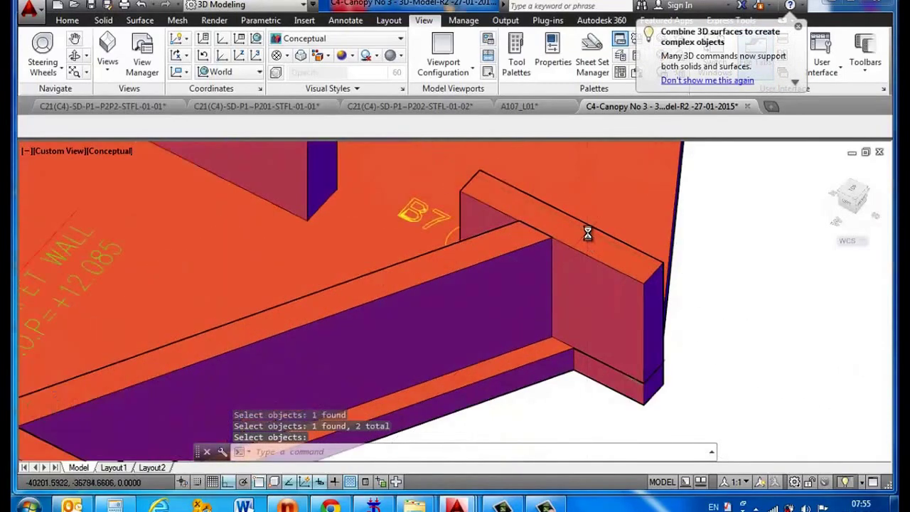
scroll(587, 234, up, 2)
Step: Orbit the model to view the whole canopy, then exit orbit
click(75, 57)
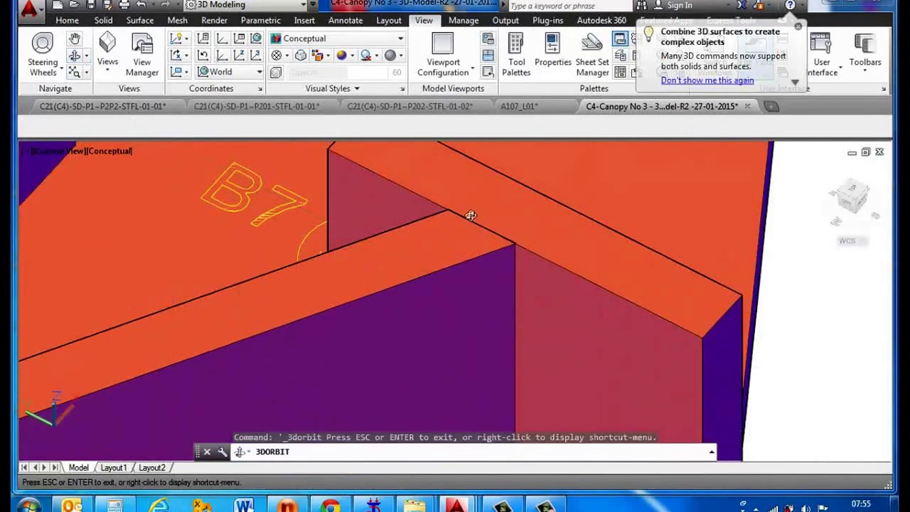
drag(469, 213, 427, 213)
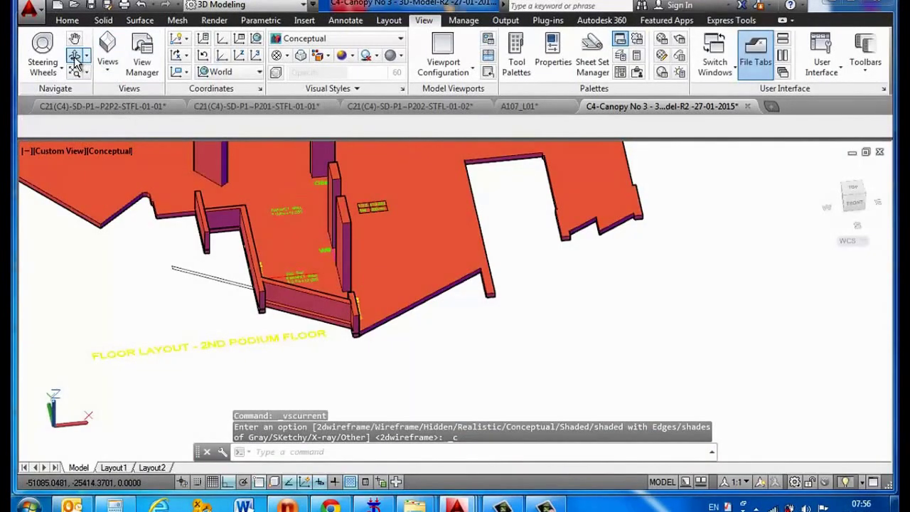
click(74, 60)
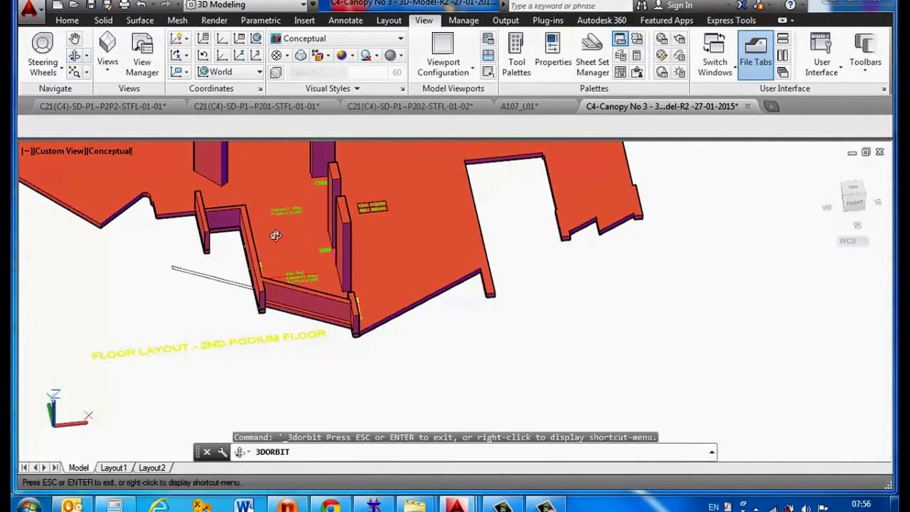
mouse_move(274, 235)
mouse_down()
mouse_move(334, 289)
mouse_move(266, 197)
mouse_up()
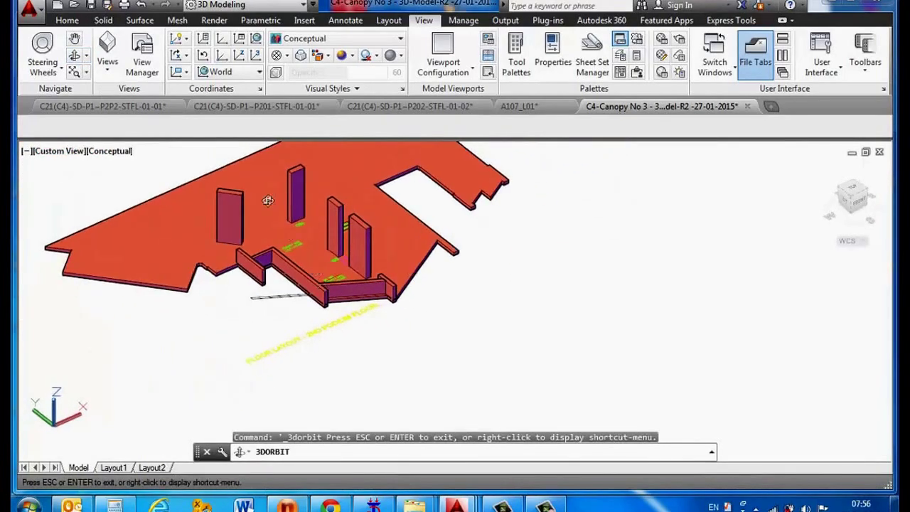
scroll(246, 179, up, 2)
scroll(258, 185, up, 2)
scroll(255, 185, up, 1)
right_click(255, 185)
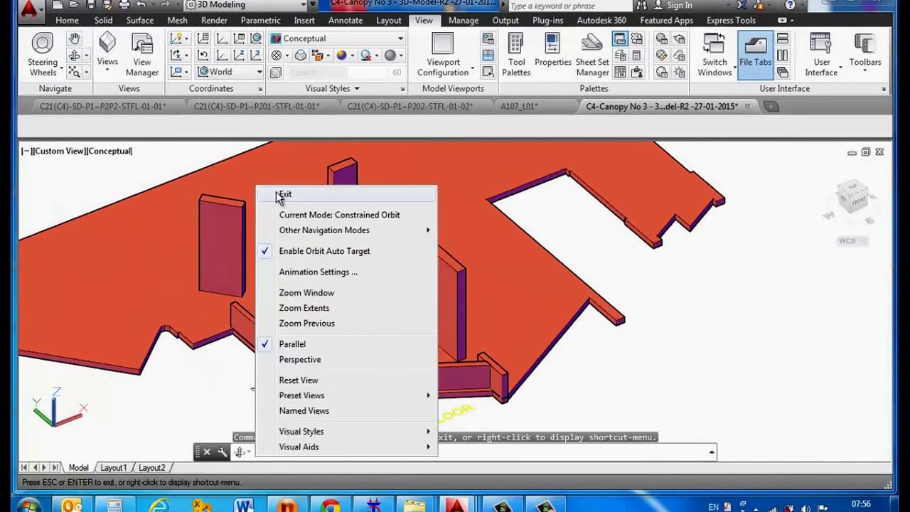
click(276, 192)
Step: Add a yellow layer named Conc-Columns in the layer manager, then close it
text(la)
key(Return)
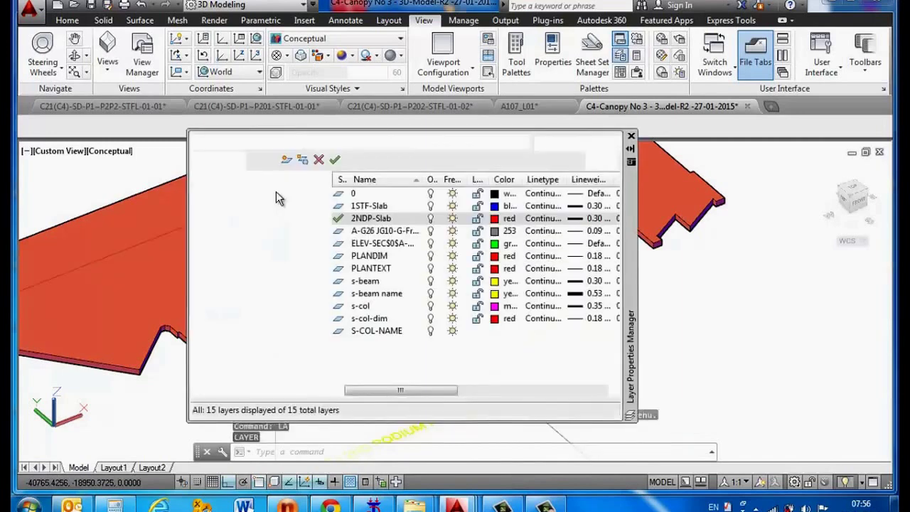
right_click(396, 370)
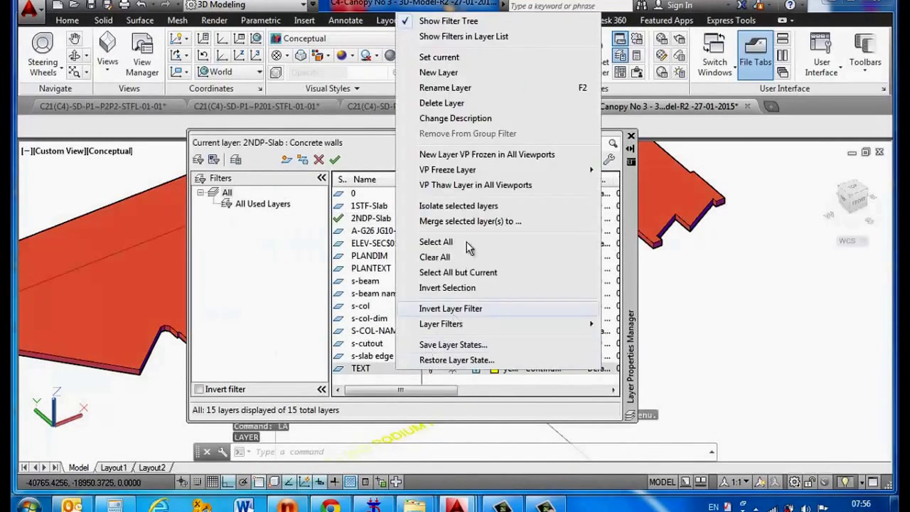
click(447, 75)
text(Conc-Columns)
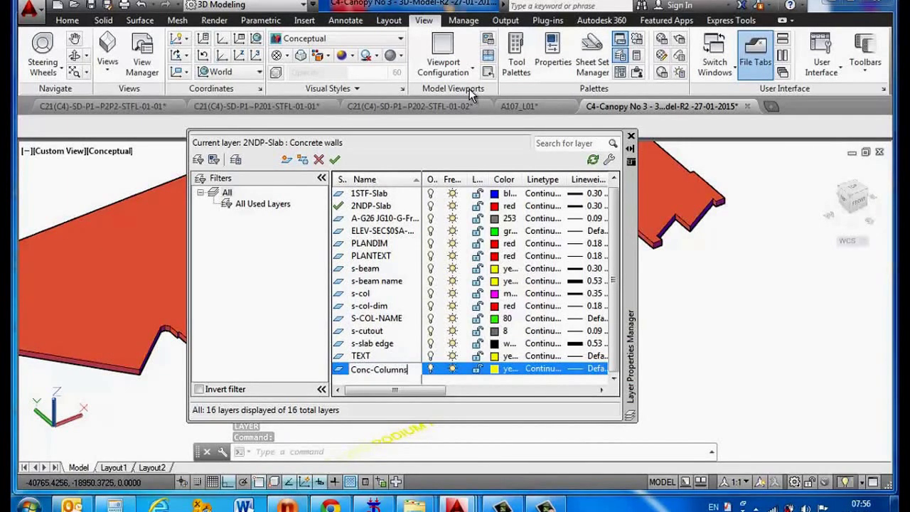
key(Return)
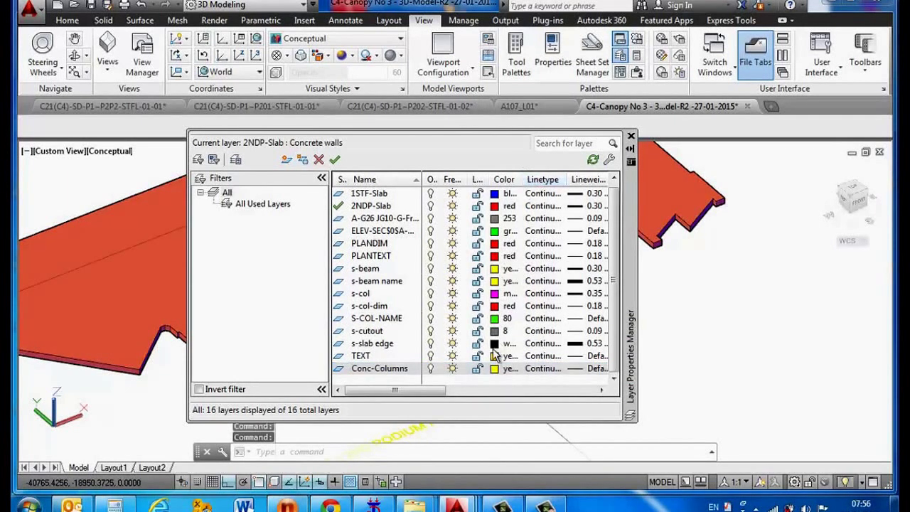
click(631, 136)
Step: Select the four concrete columns and set their layer to Conc-Columns via Quick Properties
click(244, 229)
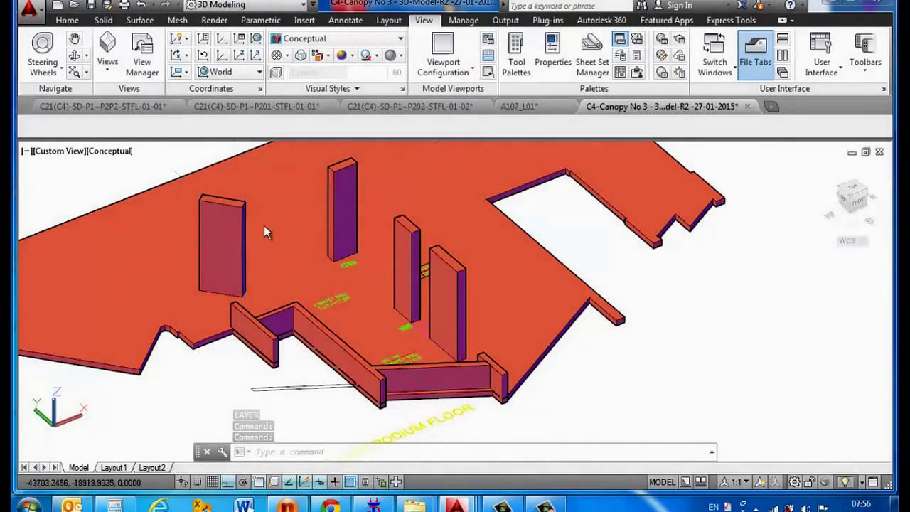
click(345, 181)
click(410, 237)
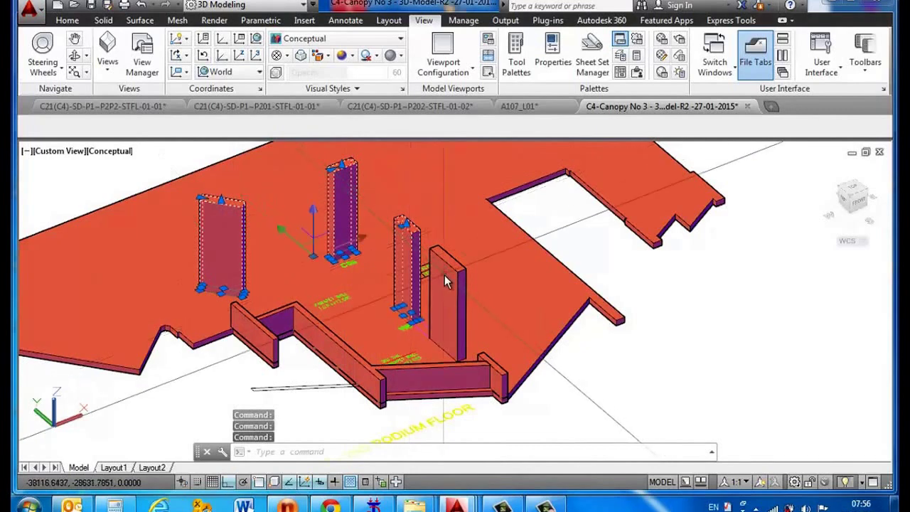
click(446, 279)
right_click(446, 276)
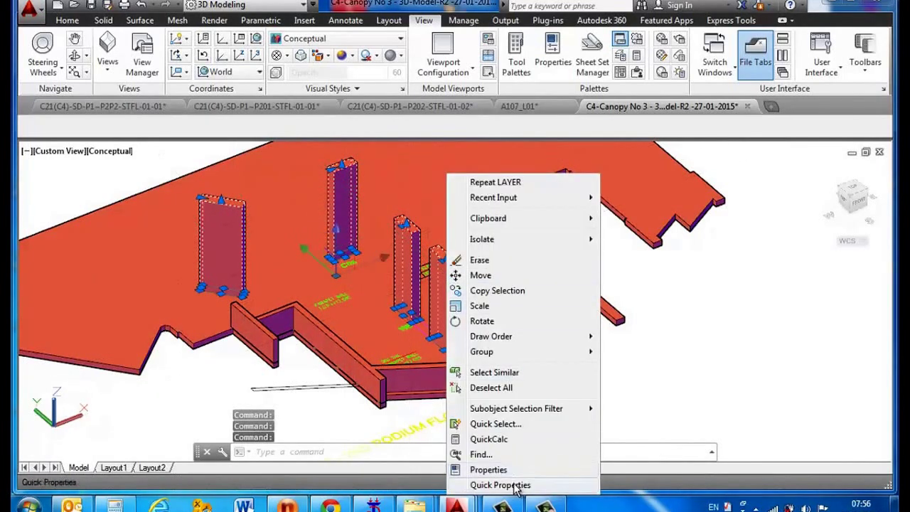
click(518, 486)
click(681, 397)
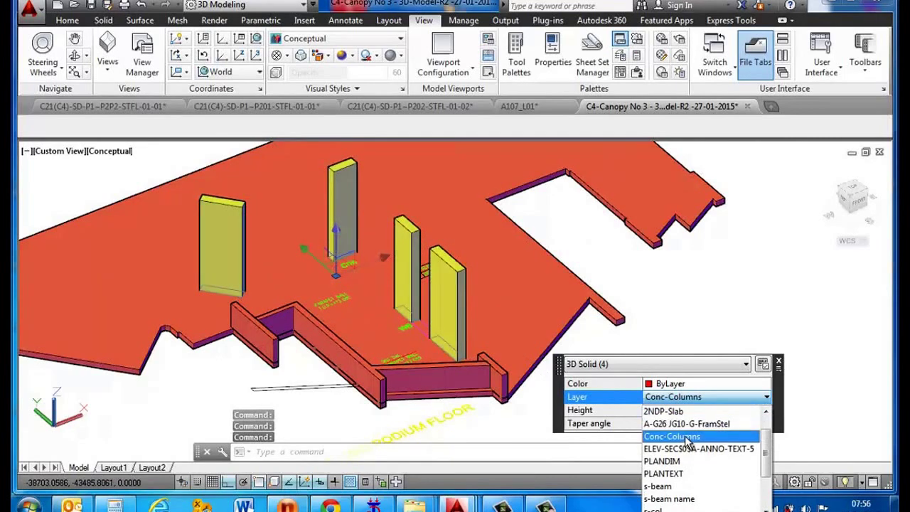
click(676, 436)
key(Escape)
key(Escape)
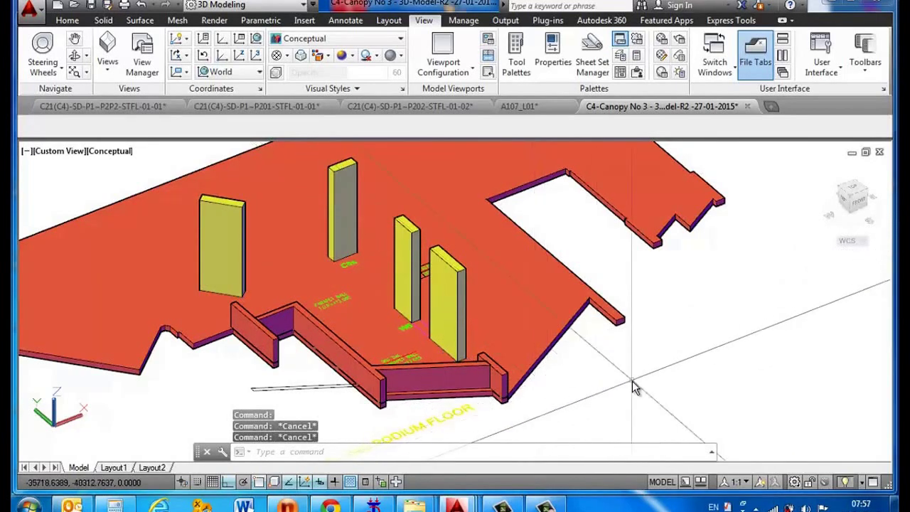
right_click(634, 384)
key(Escape)
Step: Create a layer named Parapet Wall, colour it green, and close the layer manager
text(la)
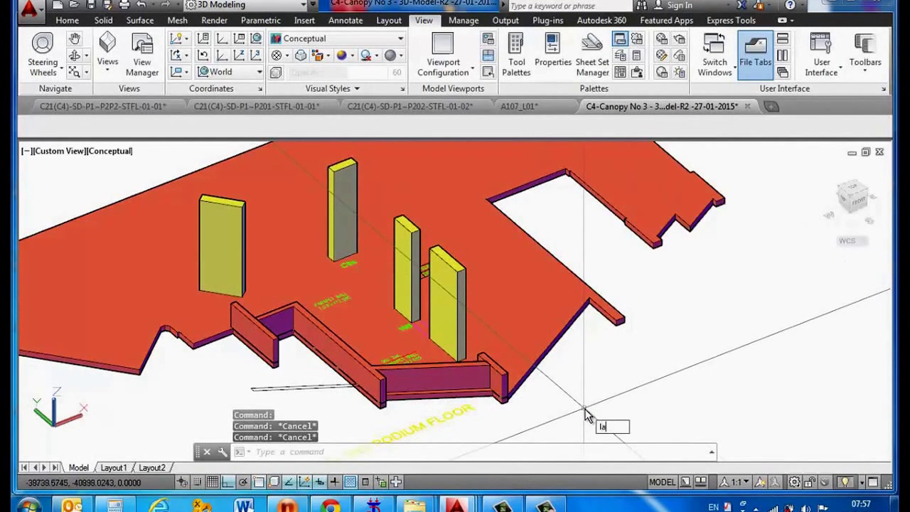
key(Return)
right_click(392, 374)
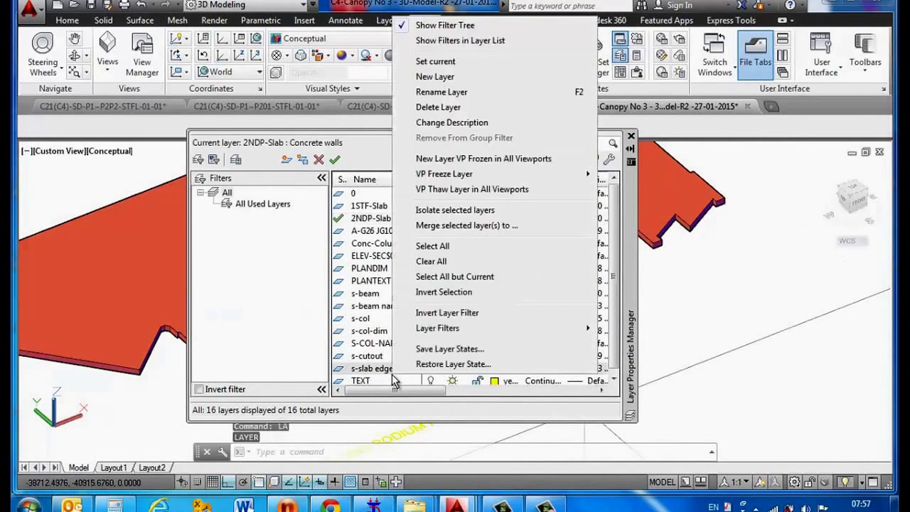
click(460, 76)
text(Parapet Wall)
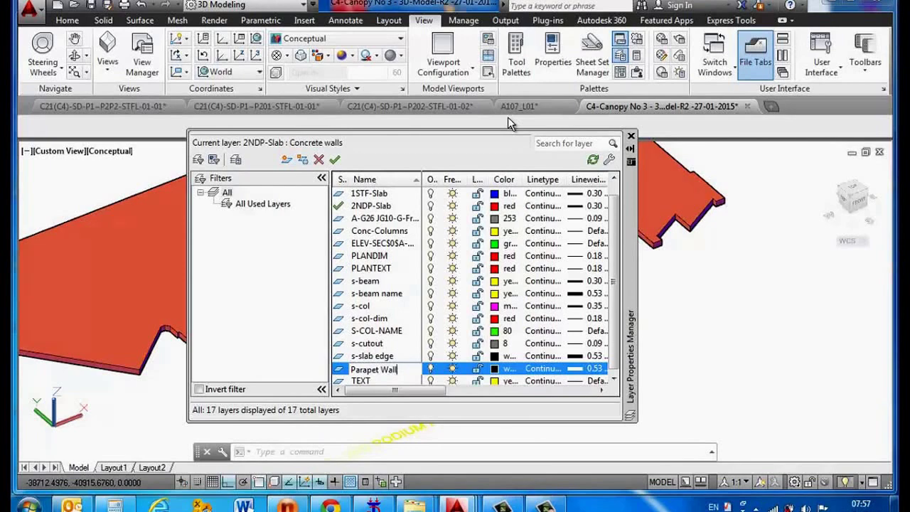
key(Return)
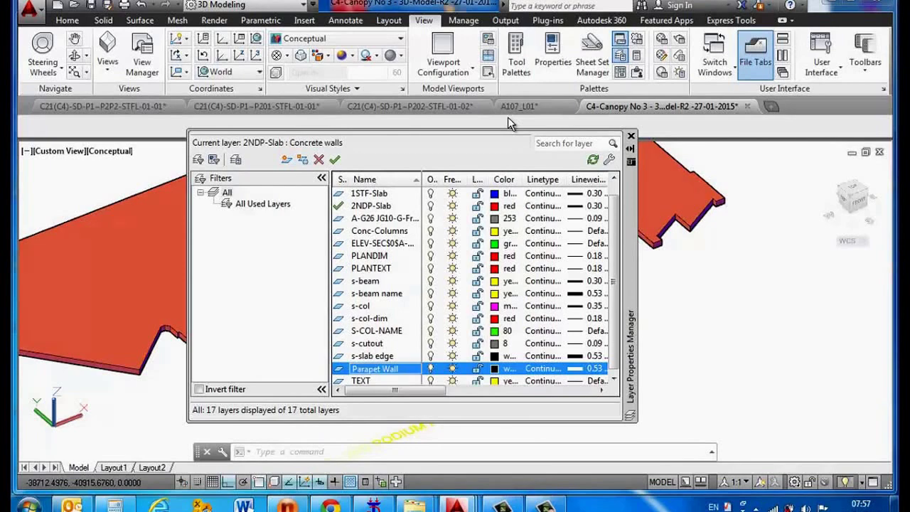
click(493, 369)
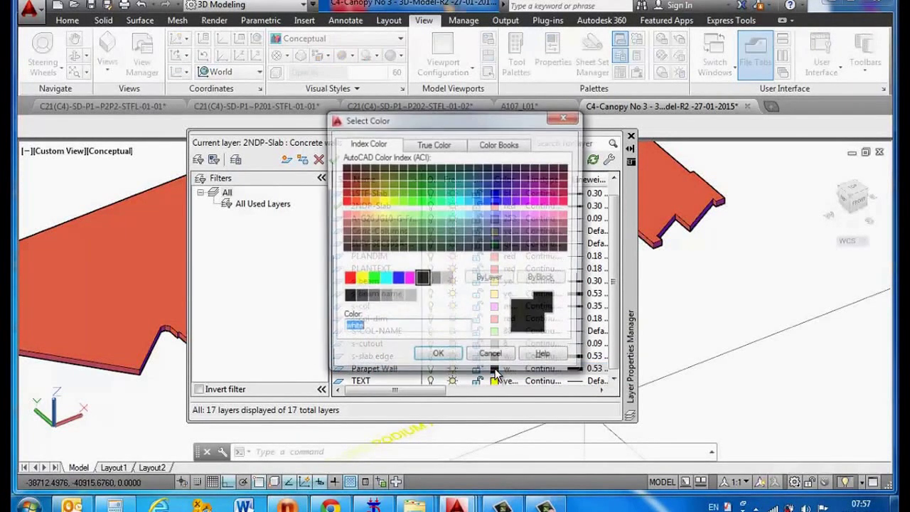
click(372, 279)
click(437, 358)
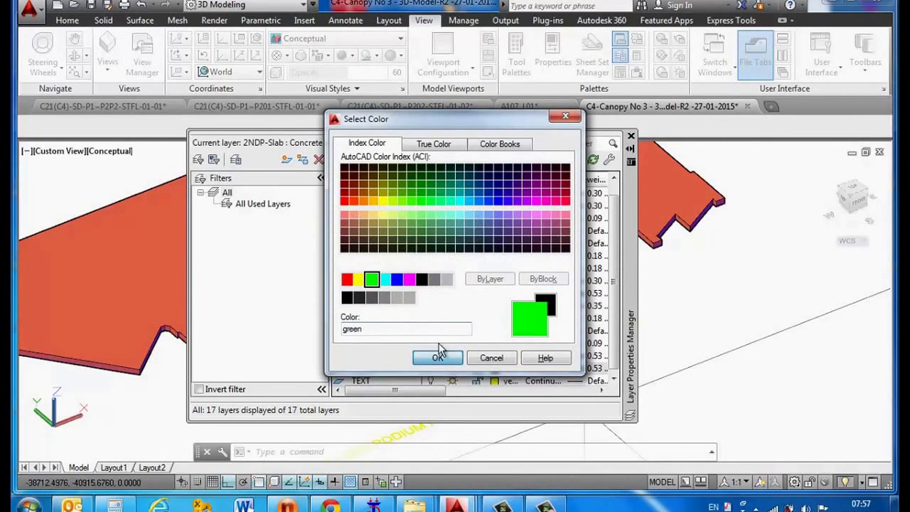
click(631, 137)
Step: Move both parapet wall solids onto the Parapet Wall layer so they display green
scroll(271, 340, up, 3)
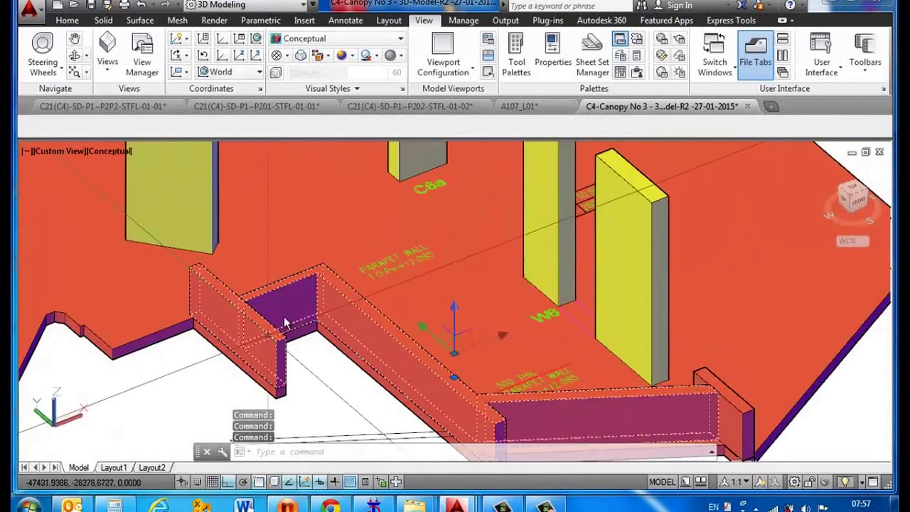
click(731, 412)
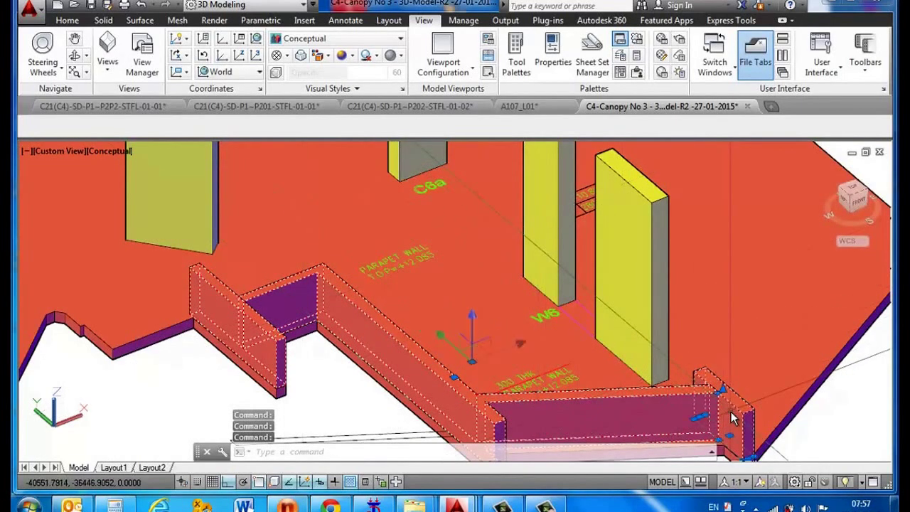
right_click(731, 412)
click(776, 403)
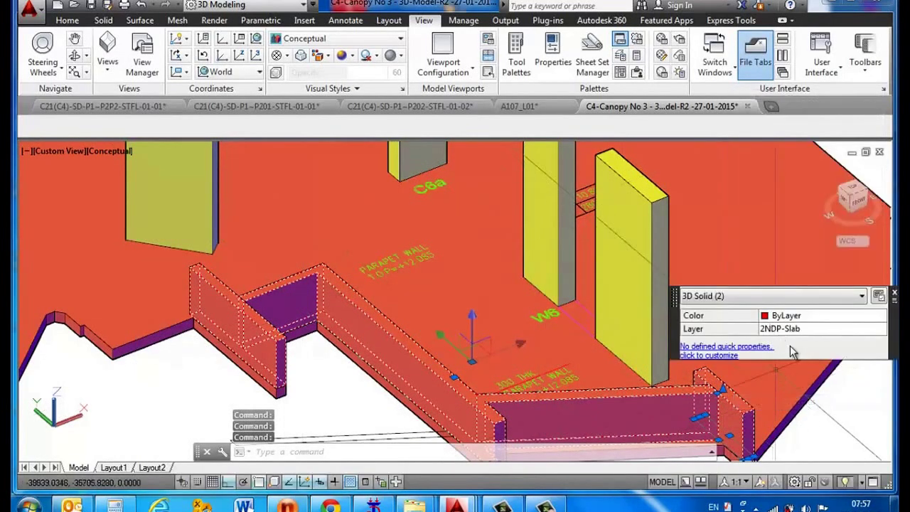
click(789, 332)
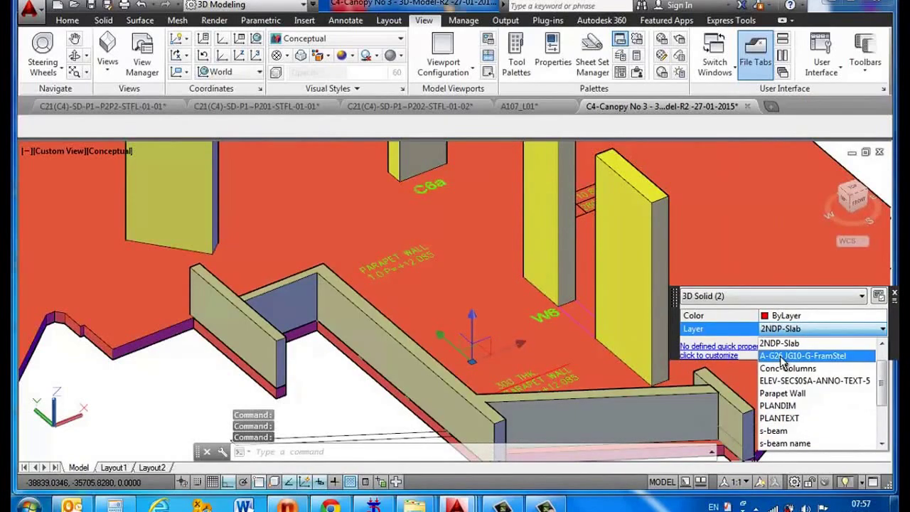
click(782, 394)
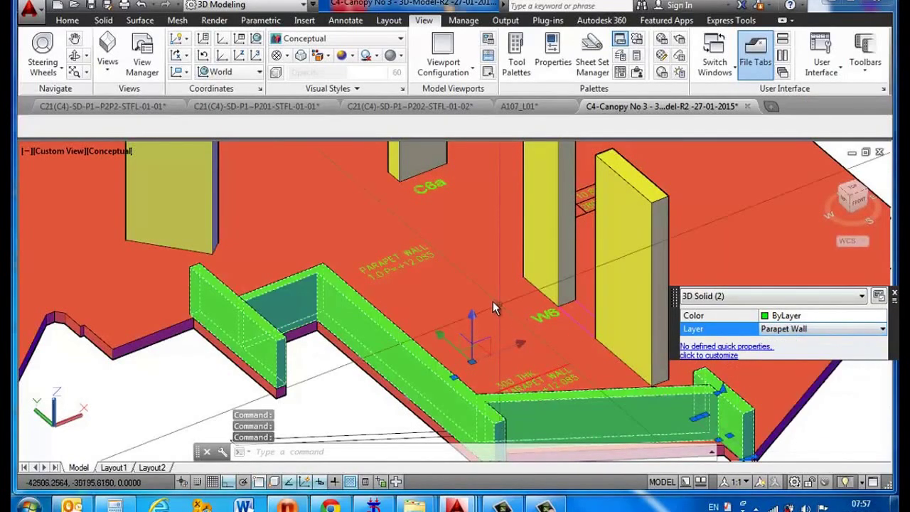
key(Escape)
key(Escape)
scroll(388, 277, down, 1)
scroll(353, 250, down, 2)
scroll(304, 366, down, 2)
scroll(170, 191, down, 1)
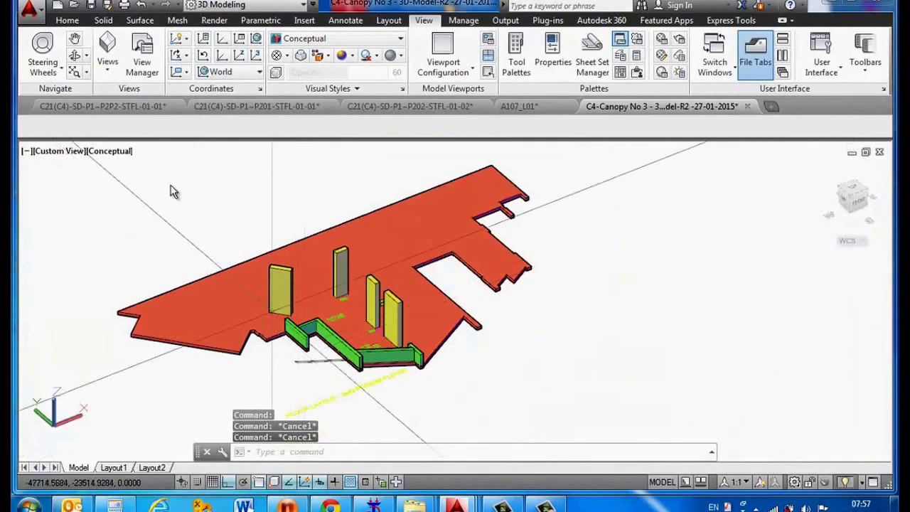
Step: Save the canopy drawing with QSAVE
click(91, 5)
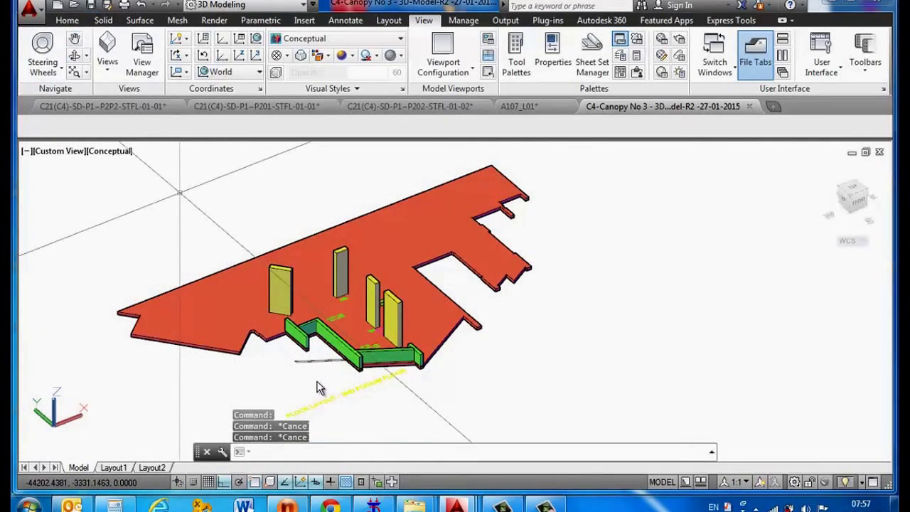
scroll(313, 377, up, 4)
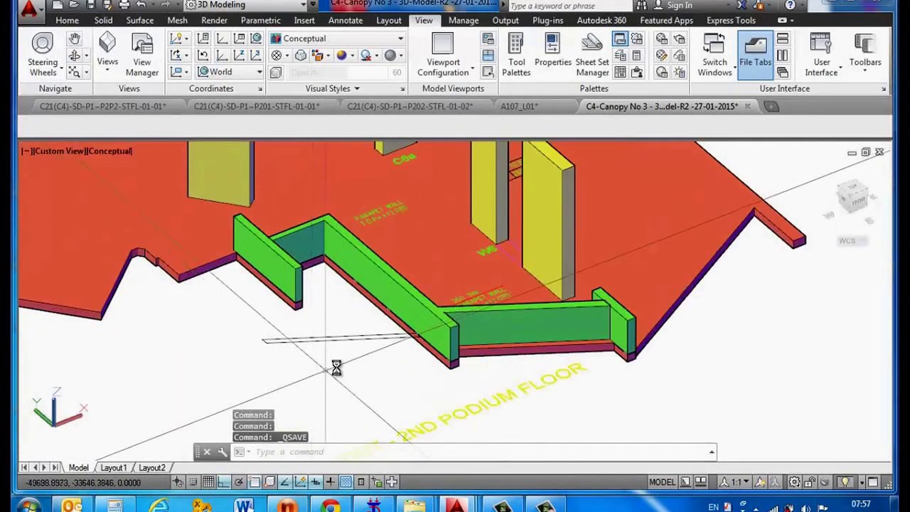
scroll(336, 365, up, 1)
scroll(337, 363, down, 3)
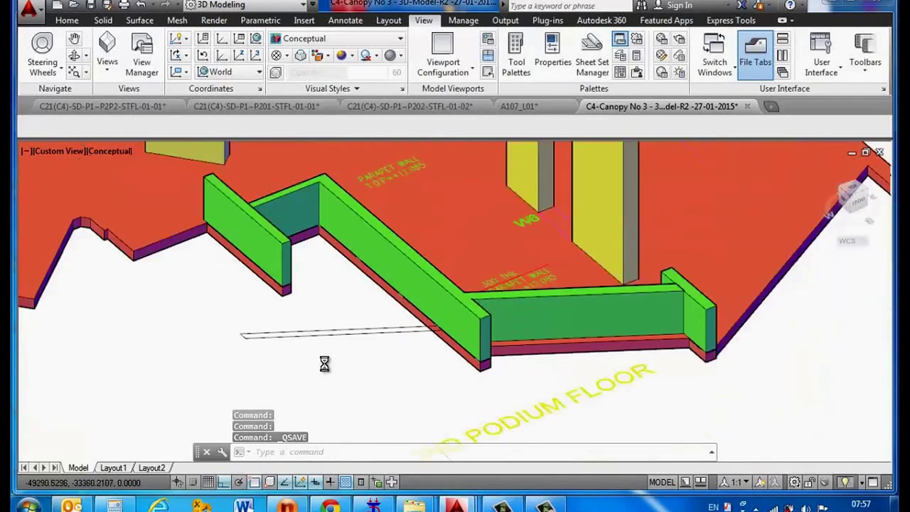
scroll(323, 363, down, 3)
scroll(278, 362, down, 2)
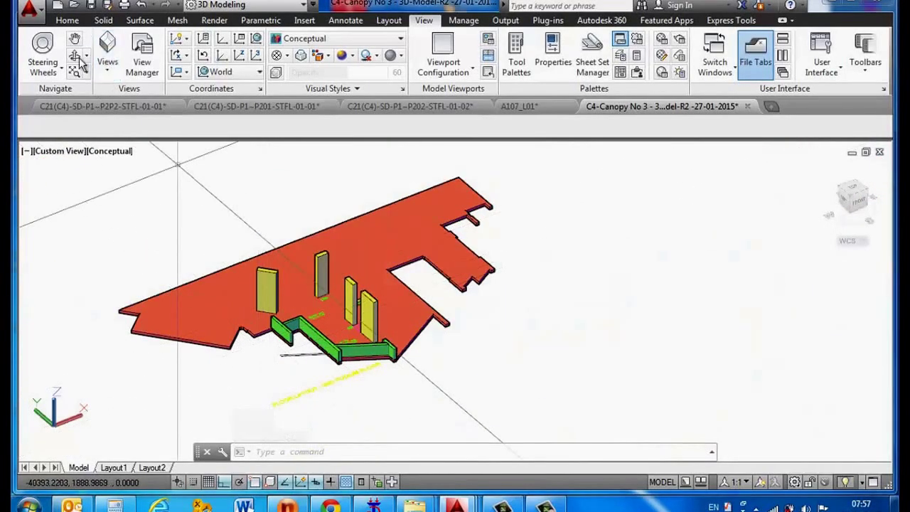
Step: Orbit to a flatter view and zoom onto the podium-floor plan linework beneath the model
mouse_move(268, 204)
shift+middle_down()
mouse_move(200, 302)
mouse_move(634, 264)
mouse_move(701, 206)
mouse_move(601, 266)
mouse_move(589, 254)
mouse_move(451, 325)
mouse_move(585, 240)
shift+middle_up()
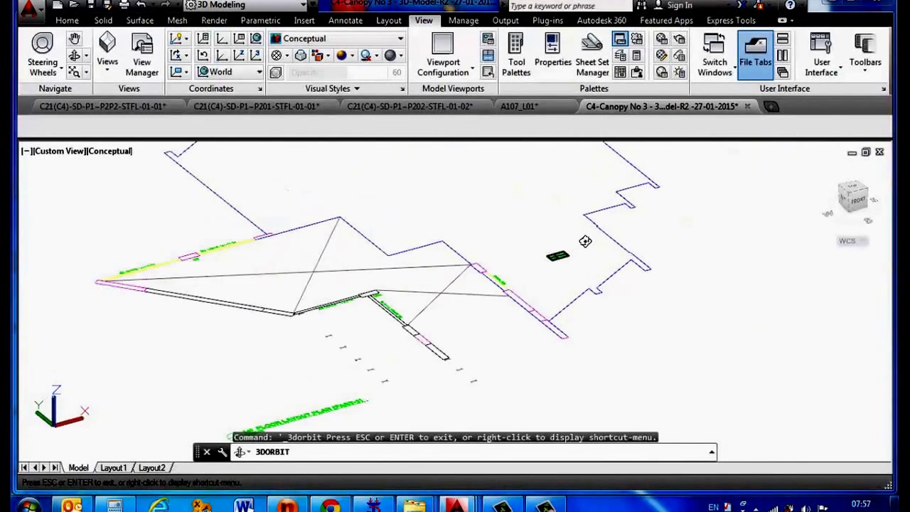
scroll(571, 263, up, 2)
scroll(571, 263, up, 2)
scroll(557, 281, up, 2)
right_click(555, 279)
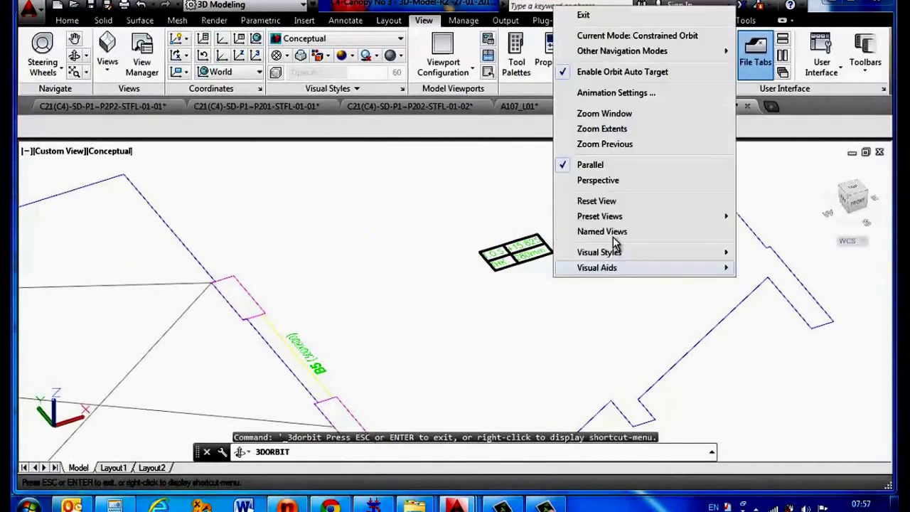
click(591, 16)
text(la)
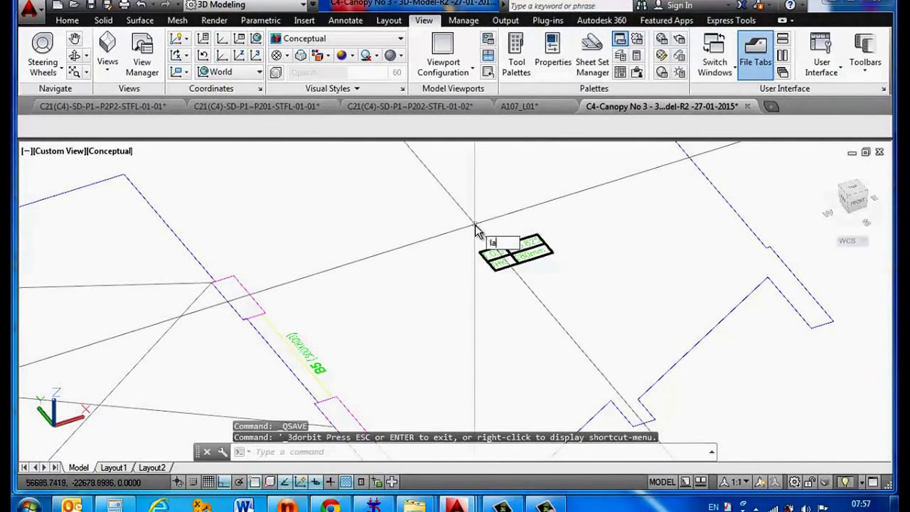
Step: Make 1STF-Slab the current layer from the layer settings
key(Return)
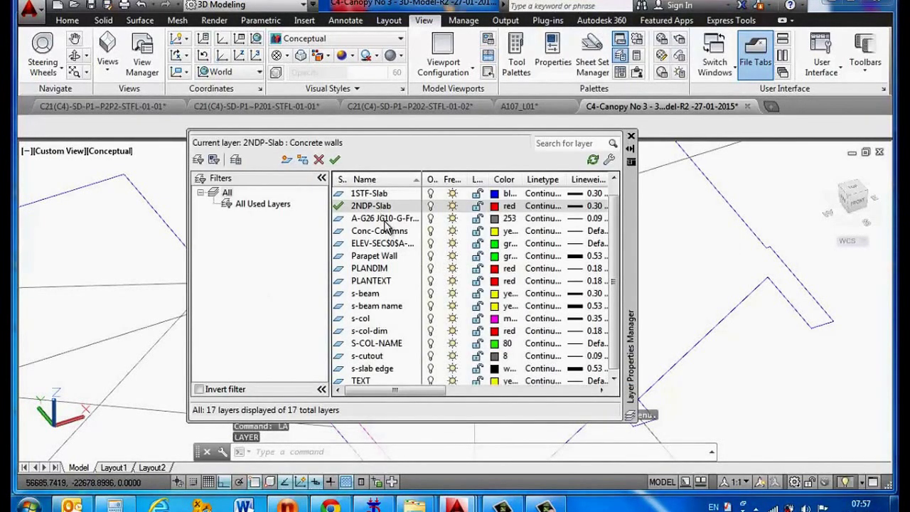
double_click(369, 195)
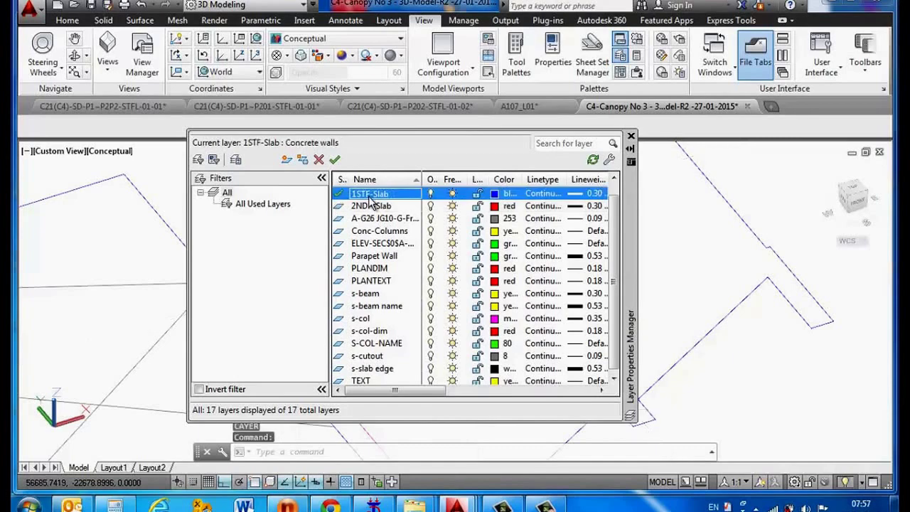
click(631, 137)
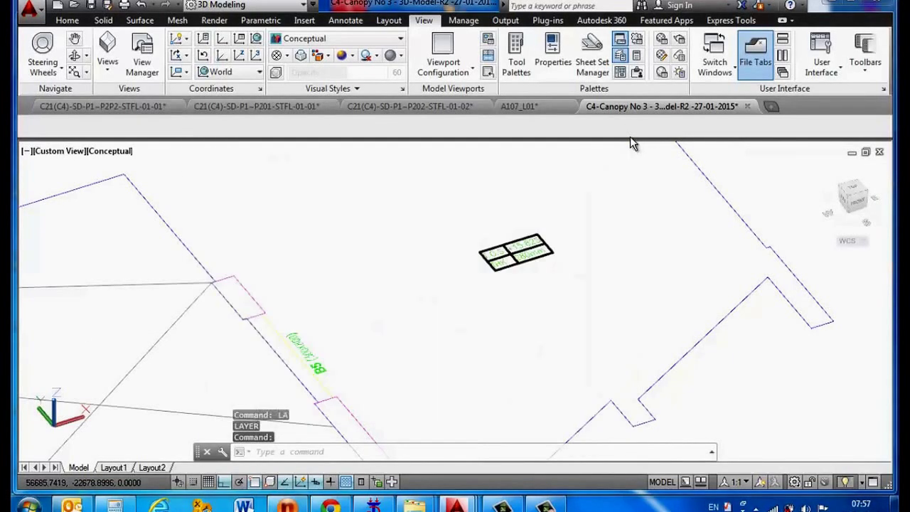
Step: Orbit and zoom the view around the slab and its tag
shift+middle_drag(529, 330, 289, 257)
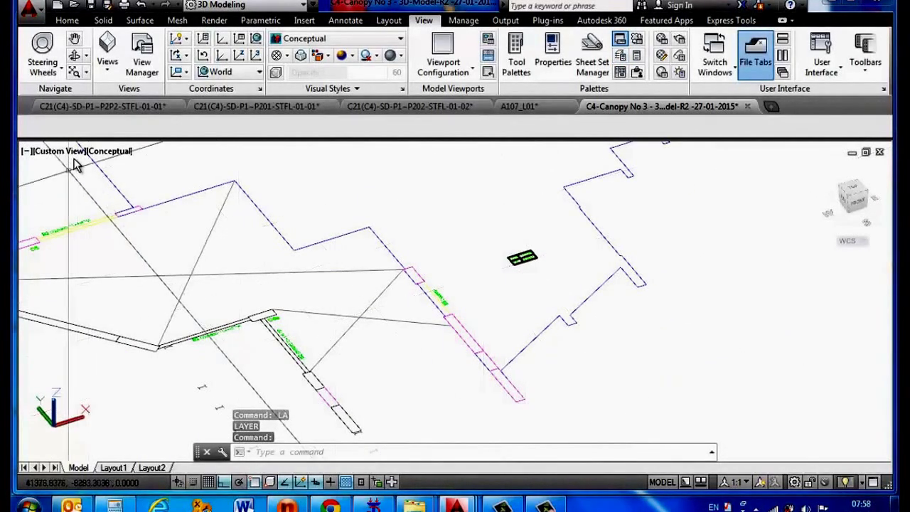
click(108, 151)
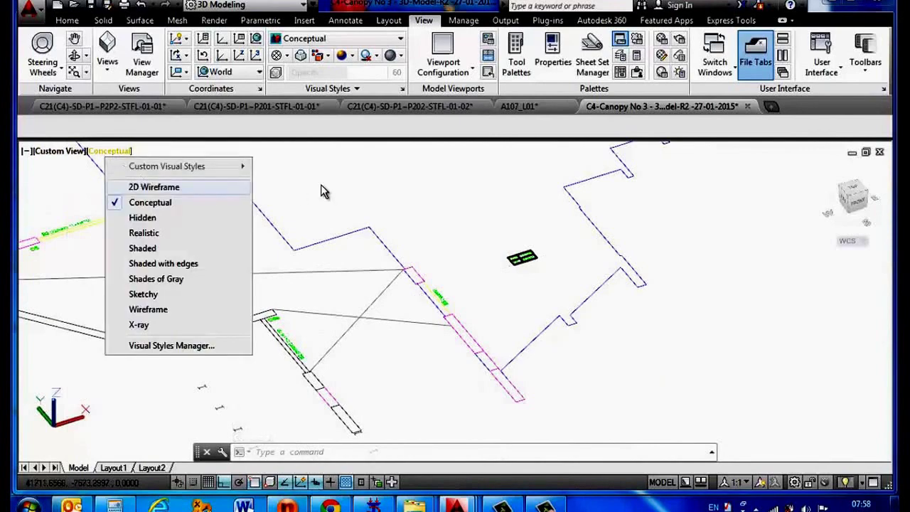
key(Escape)
scroll(522, 275, up, 3)
scroll(533, 267, up, 2)
scroll(541, 261, up, 2)
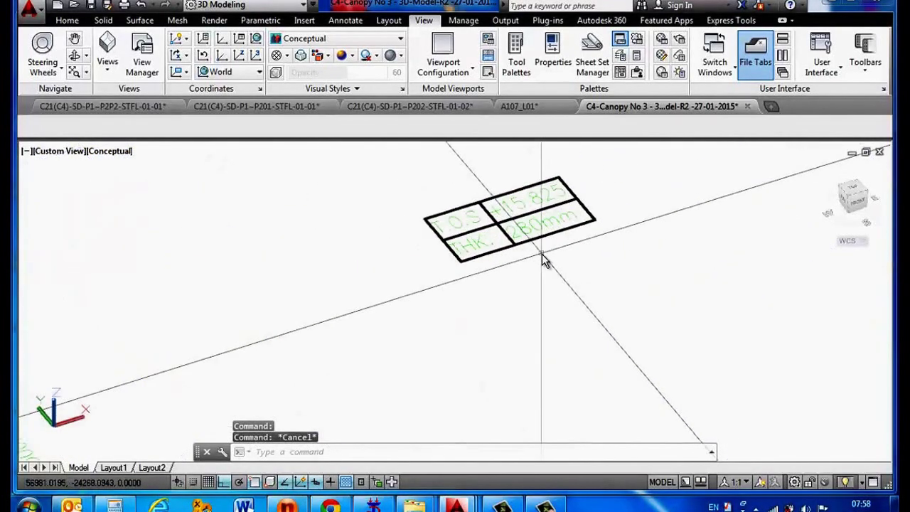
scroll(542, 259, down, 1)
scroll(537, 278, down, 3)
scroll(526, 299, down, 2)
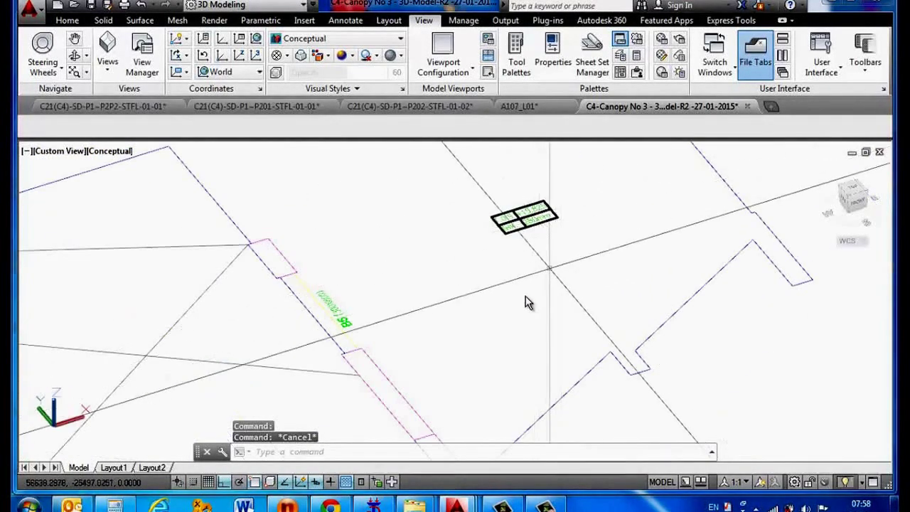
scroll(525, 307, up, 1)
Step: Extrude the blue 1STF-Slab boundary 280 units into the first-storey slab solid
key(Return)
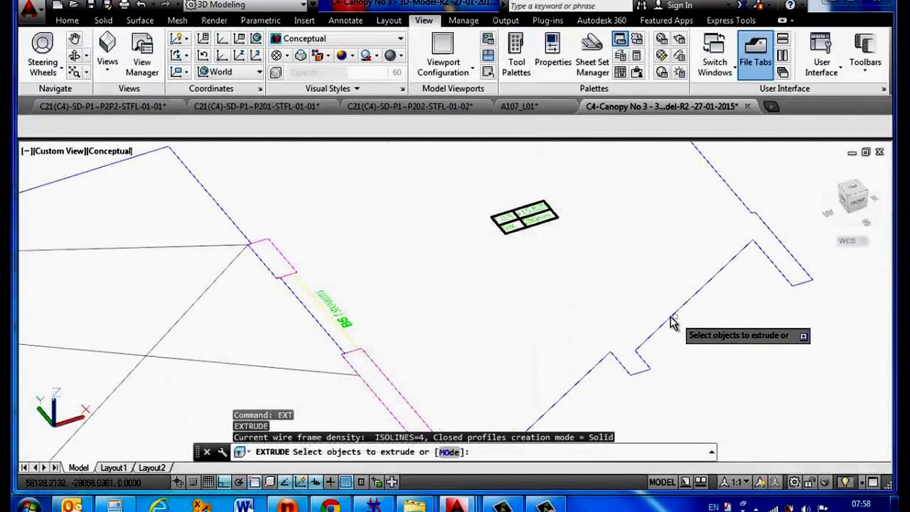
click(671, 318)
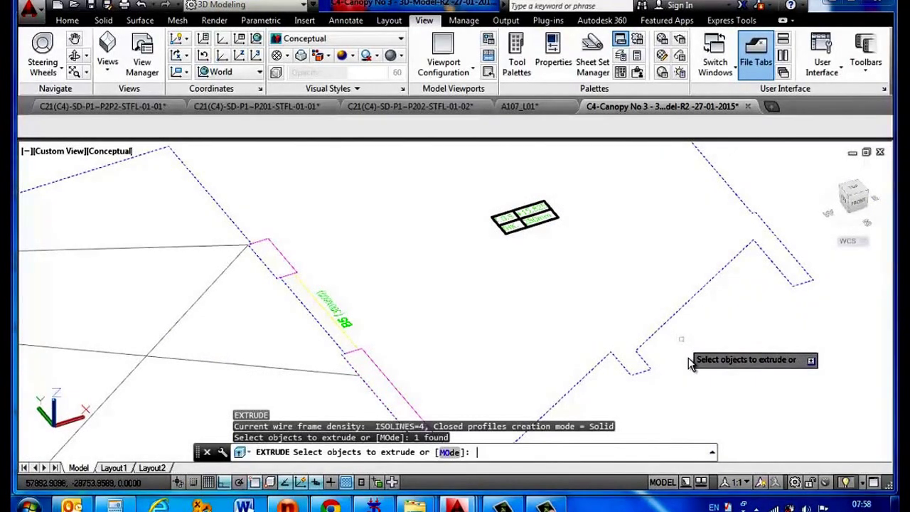
key(Return)
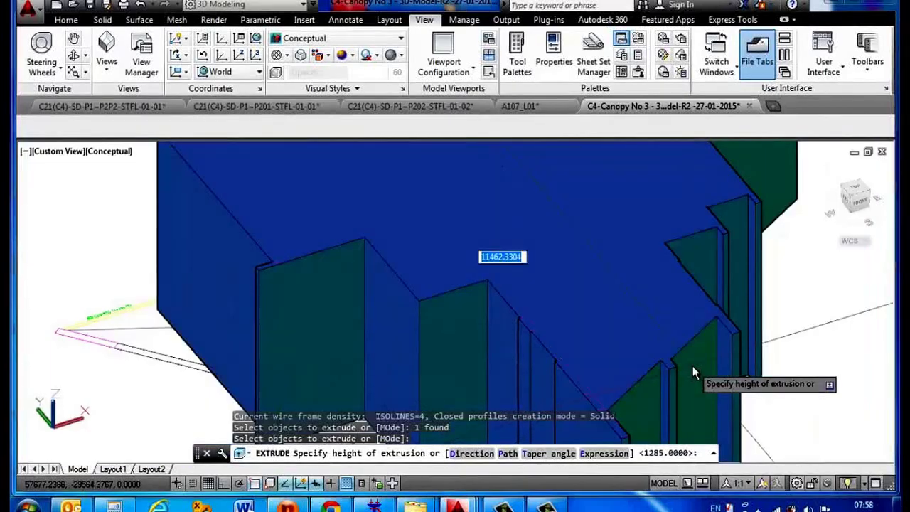
text(280)
key(Return)
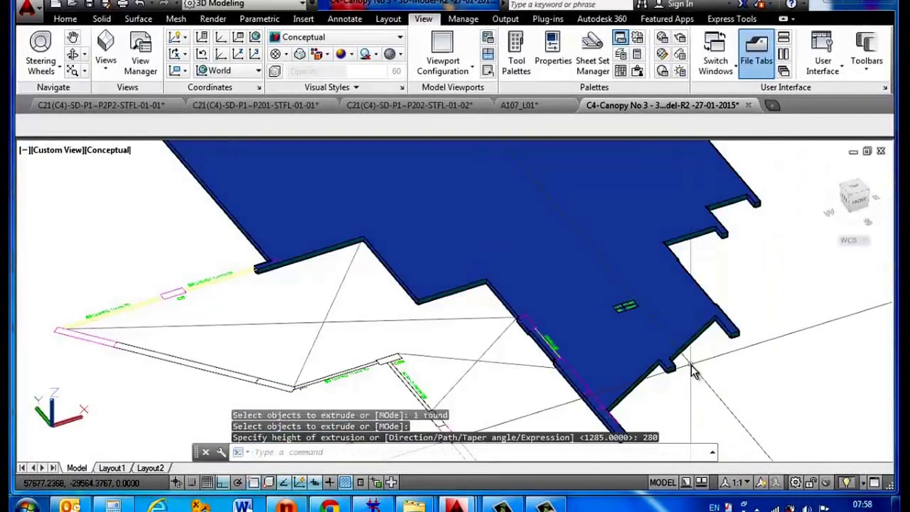
scroll(669, 358, up, 2)
scroll(638, 319, up, 3)
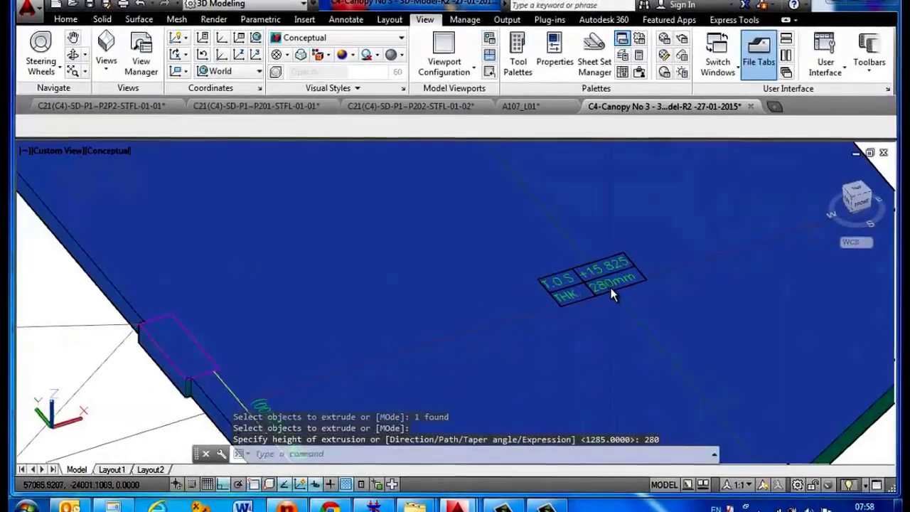
scroll(611, 288, up, 1)
scroll(613, 256, down, 3)
scroll(585, 276, down, 2)
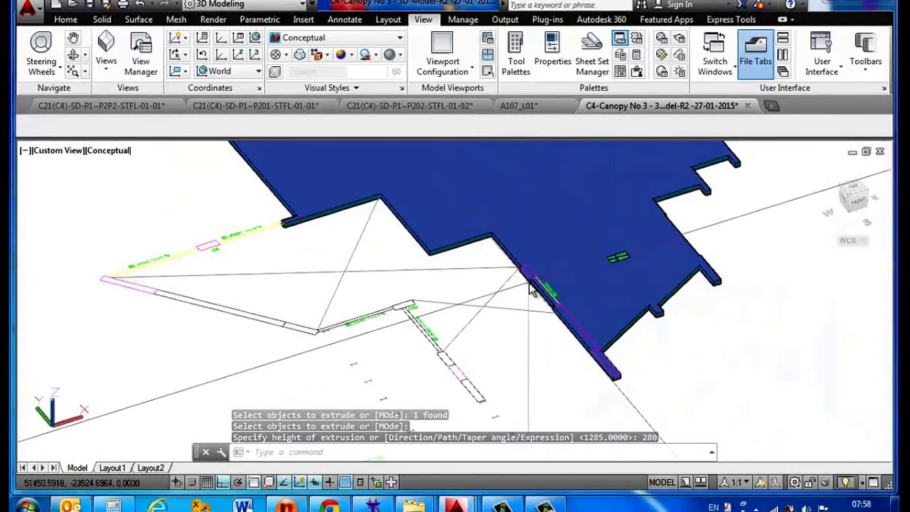
scroll(530, 288, down, 1)
scroll(538, 291, down, 2)
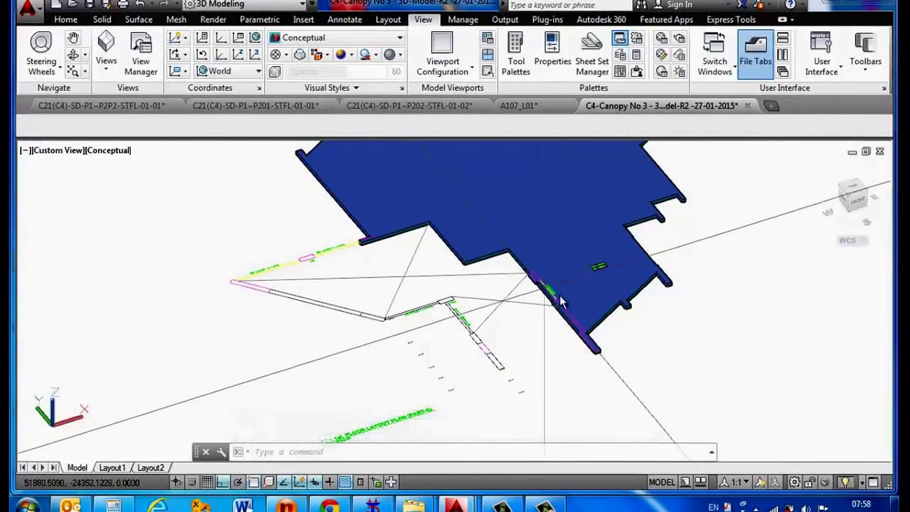
scroll(284, 273, up, 3)
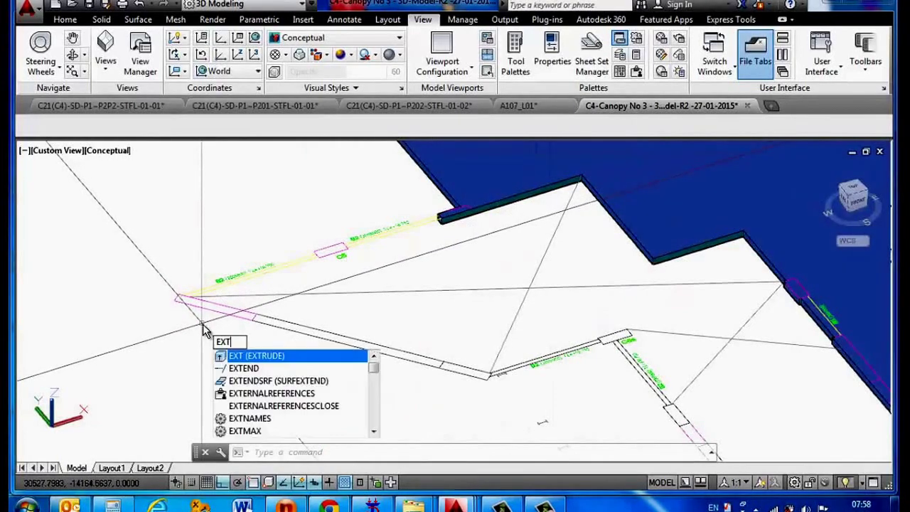
Step: Start an extrusion and pick the six column outlines, including C6 and the one at beam B2's end
key(Escape)
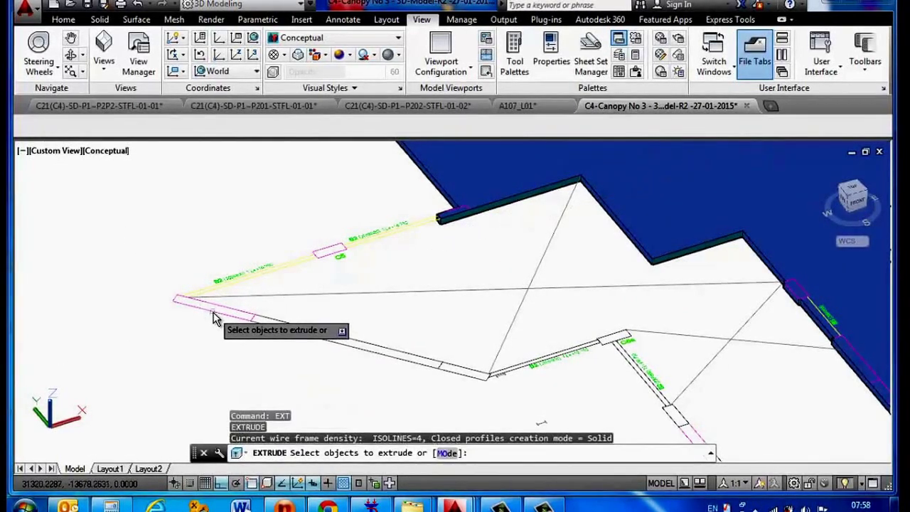
scroll(326, 251, up, 4)
click(327, 237)
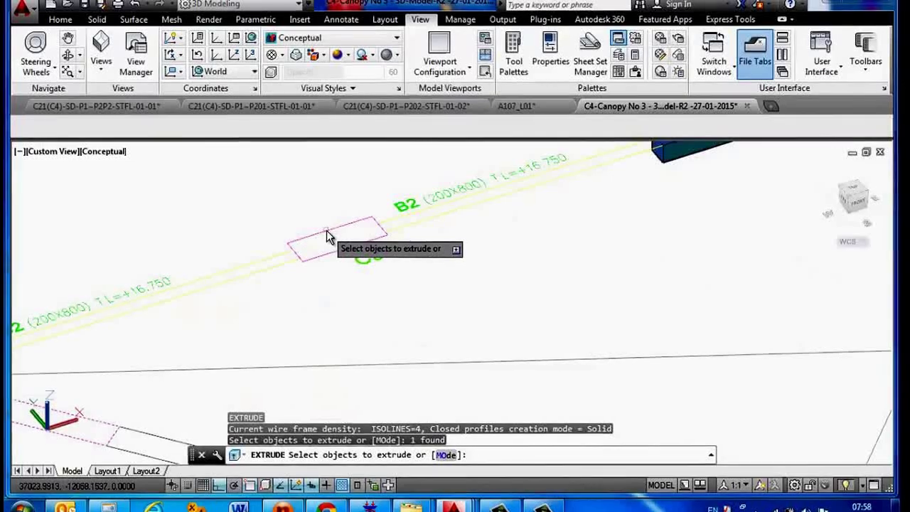
scroll(327, 237, down, 4)
click(440, 278)
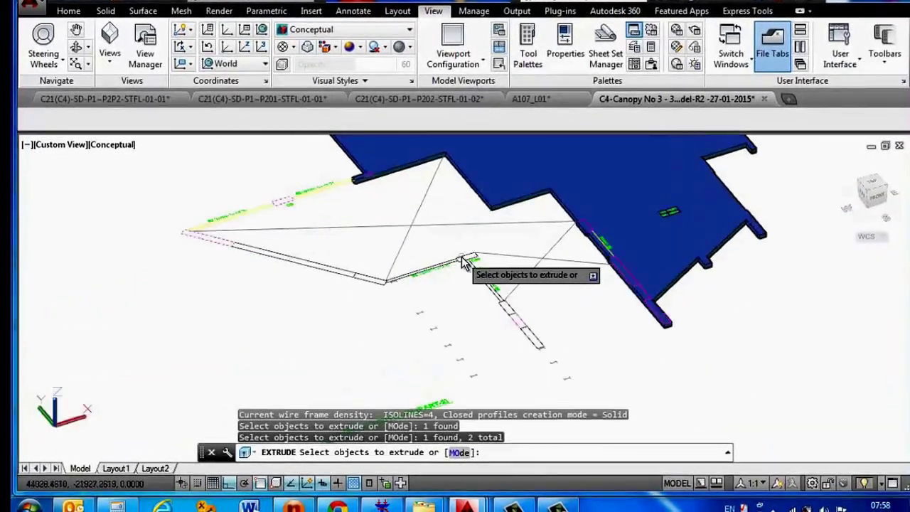
scroll(462, 262, up, 3)
scroll(305, 300, up, 1)
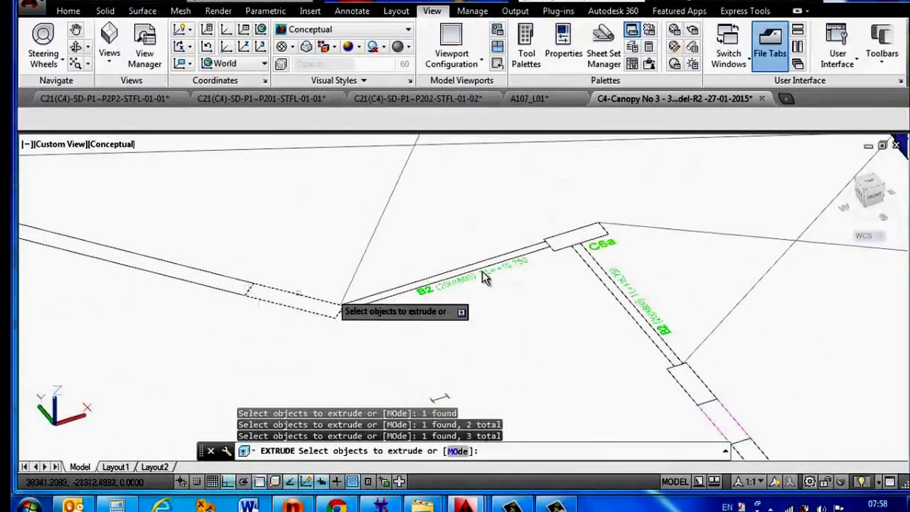
scroll(559, 245, up, 1)
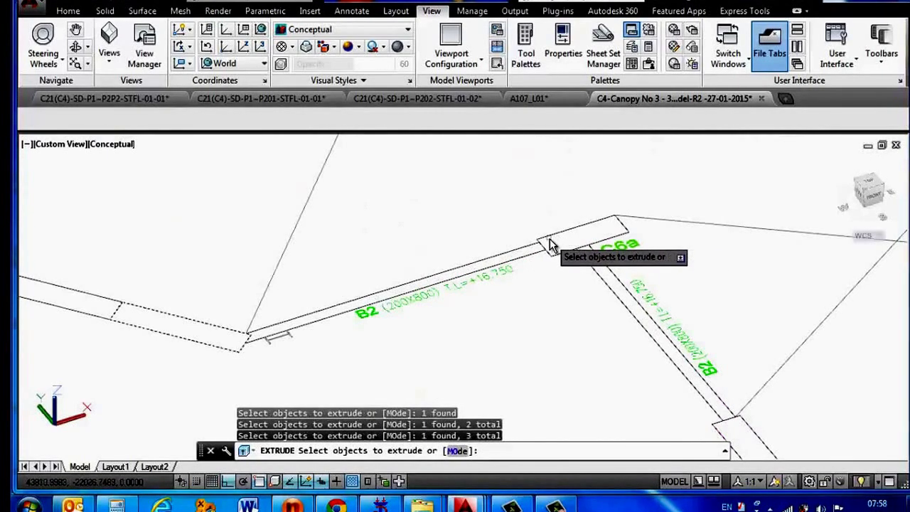
scroll(537, 230, down, 3)
scroll(600, 300, up, 3)
click(587, 302)
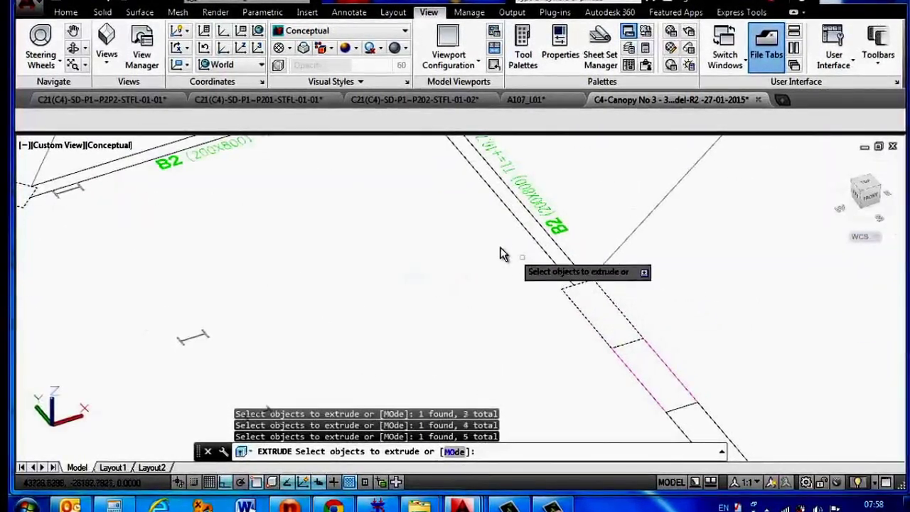
scroll(501, 254, down, 3)
scroll(579, 320, up, 3)
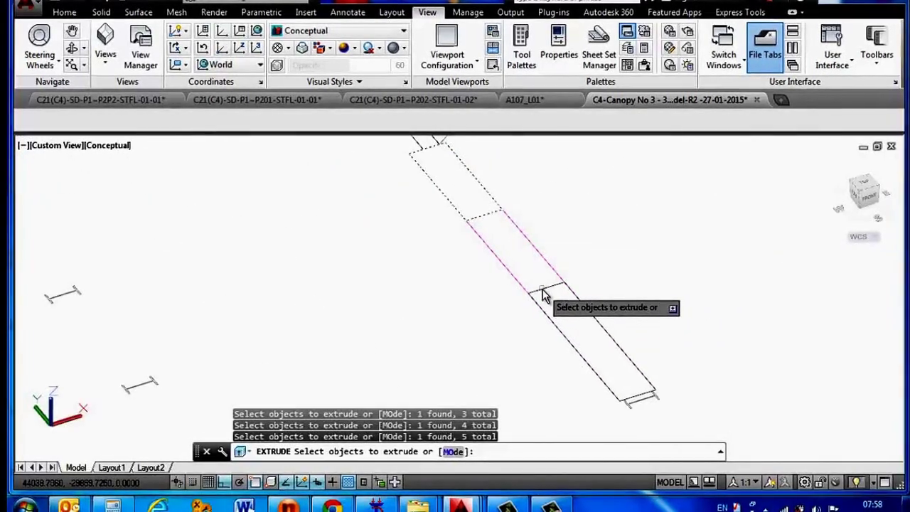
click(542, 296)
scroll(524, 310, down, 5)
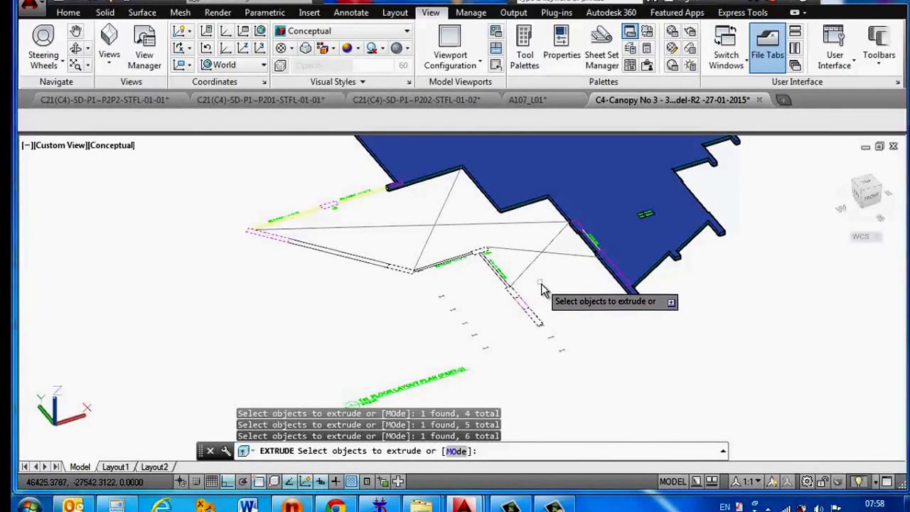
Step: Extrude the selected column outlines to a 2000 mm height
key(Return)
key(Return)
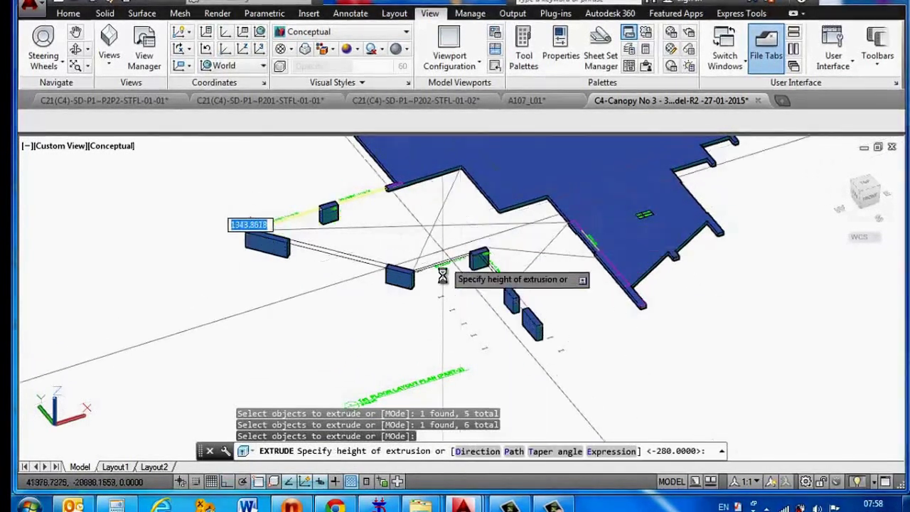
shift+middle_drag(480, 256, 365, 203)
text(2000)
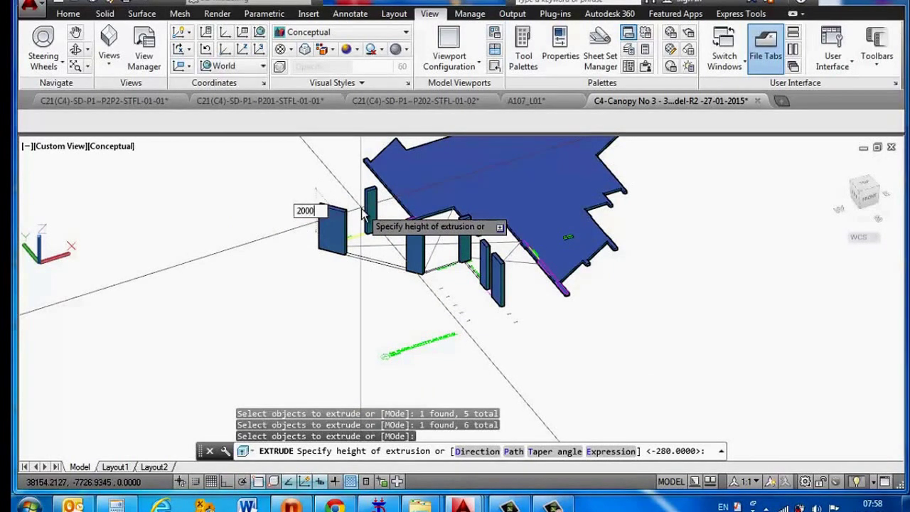
key(Return)
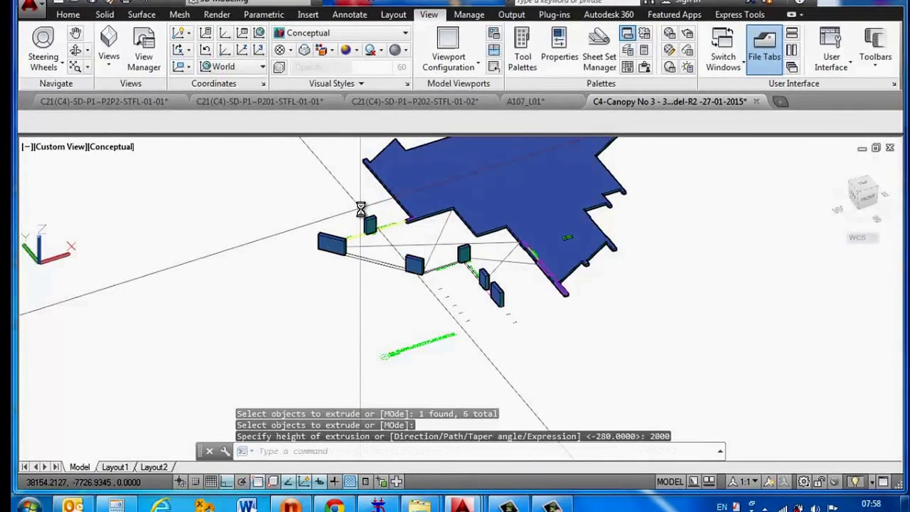
scroll(522, 279, up, 5)
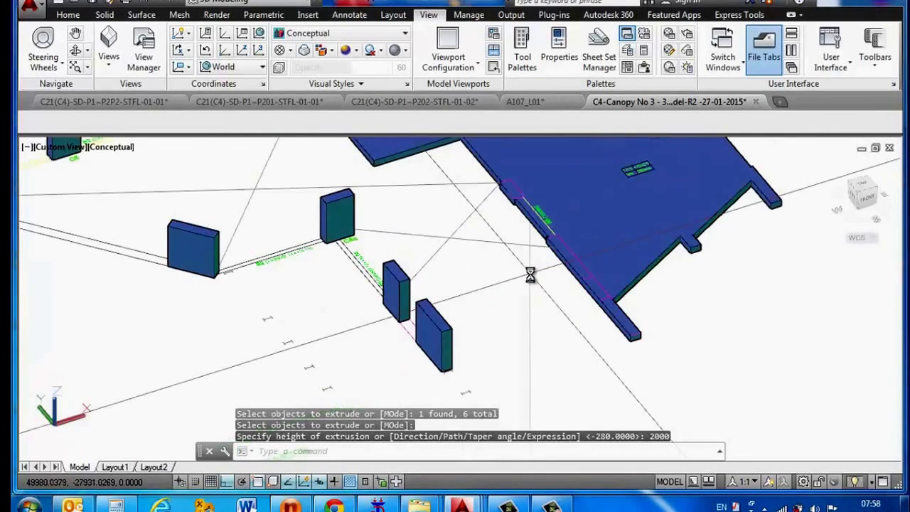
scroll(522, 221, up, 2)
scroll(524, 224, up, 2)
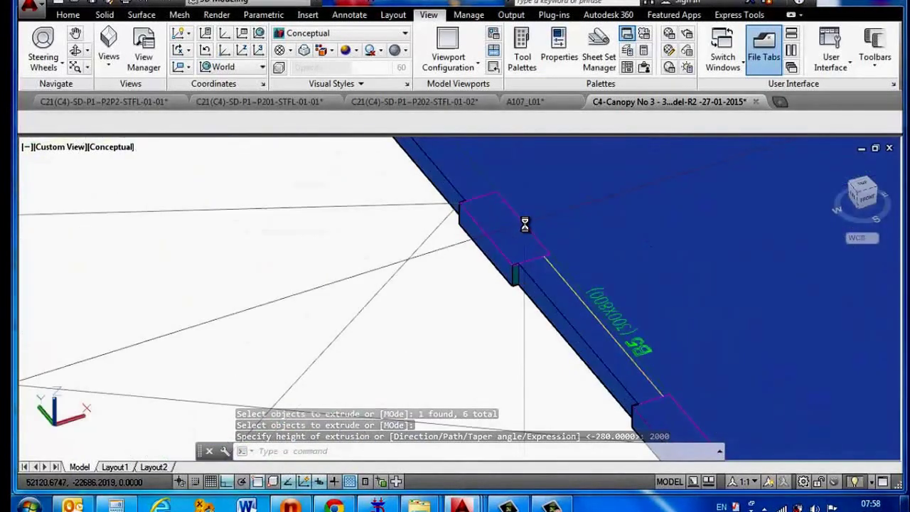
Step: Run EXT and select the four outlines along the canopy slab edge
text(EXT)
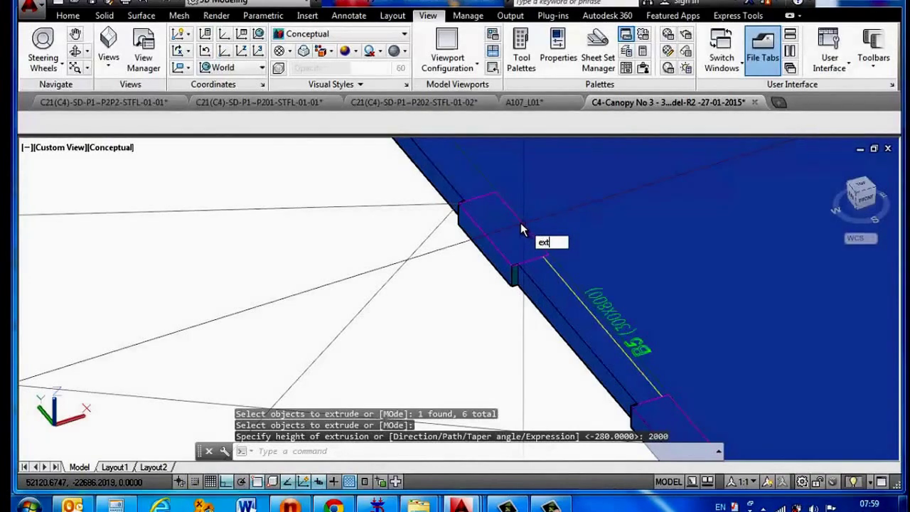
key(Return)
scroll(475, 200, up, 1)
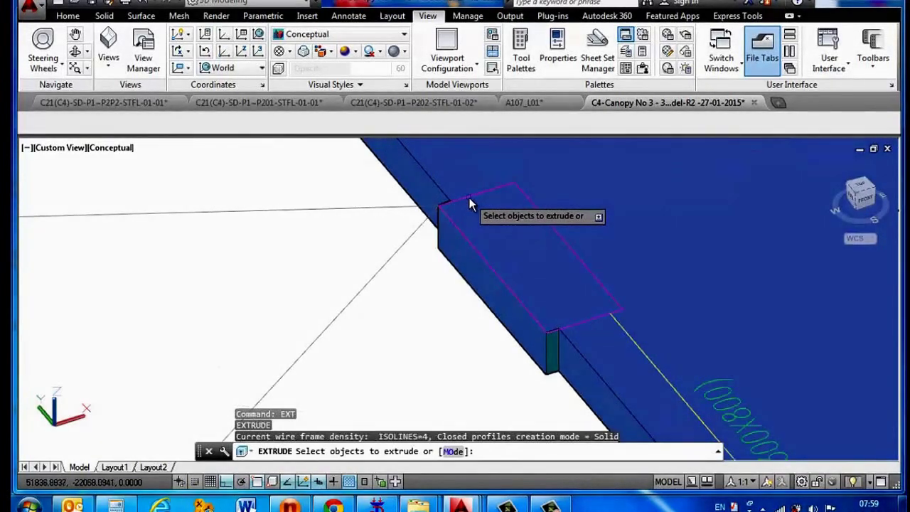
click(470, 199)
scroll(458, 196, down, 2)
scroll(544, 265, down, 3)
scroll(518, 248, up, 3)
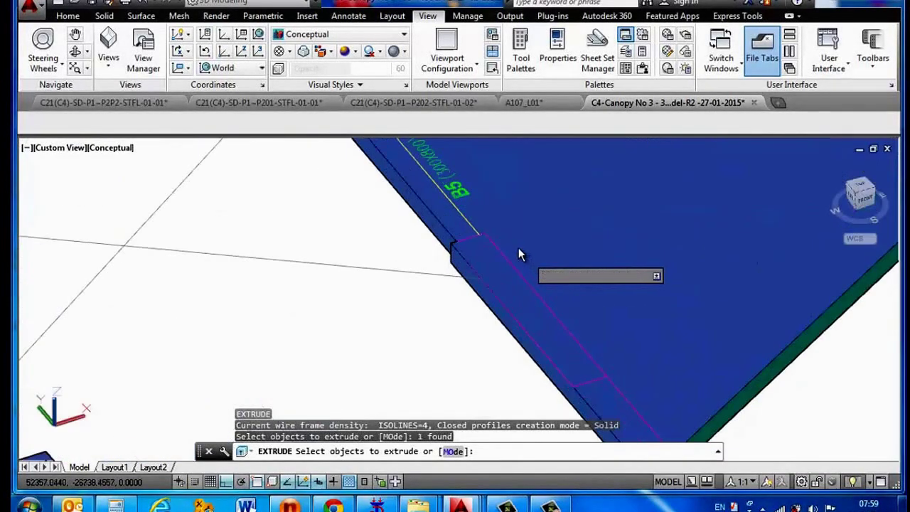
scroll(548, 291, down, 3)
scroll(571, 331, up, 4)
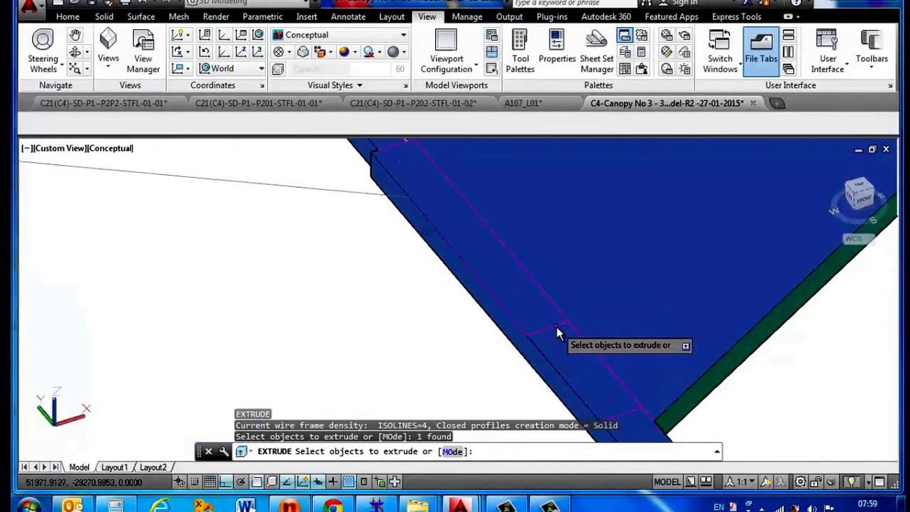
click(555, 326)
click(555, 325)
scroll(561, 324, down, 1)
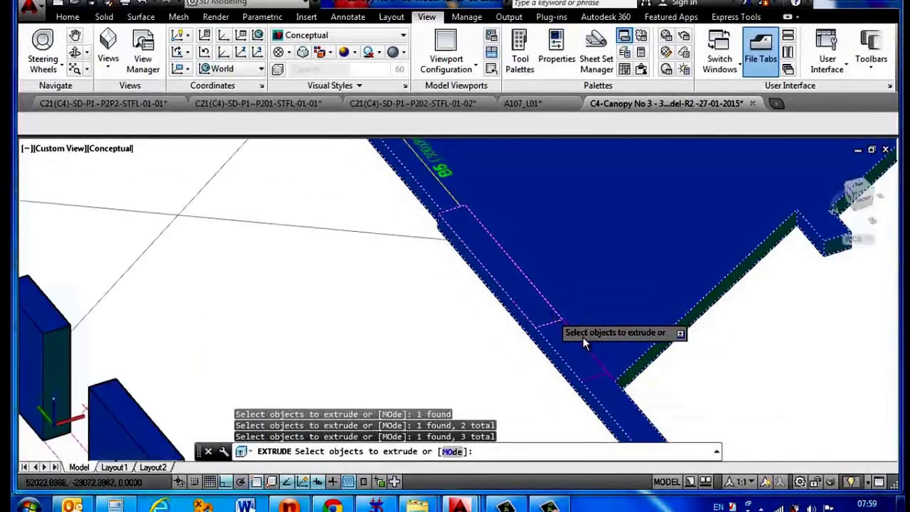
click(593, 378)
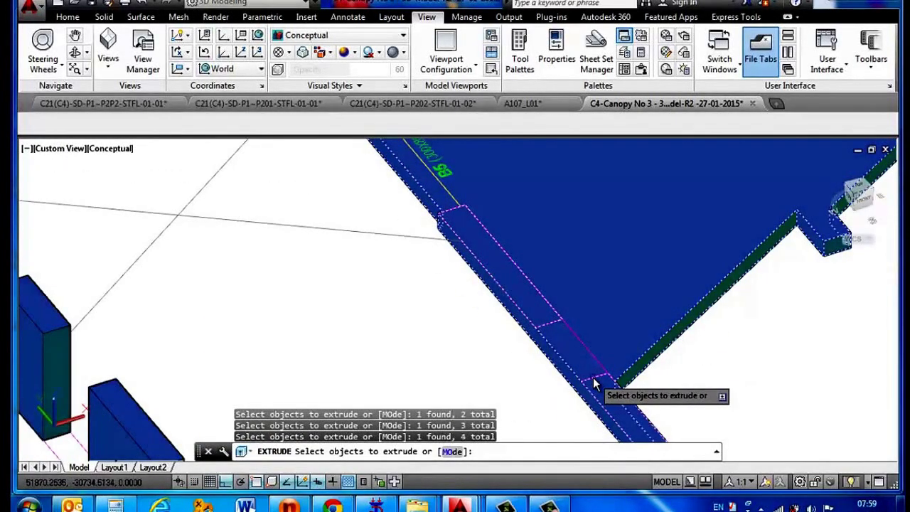
scroll(600, 330, down, 1)
Step: Extrude the slab-edge outlines 2000 mm into column solids
key(Return)
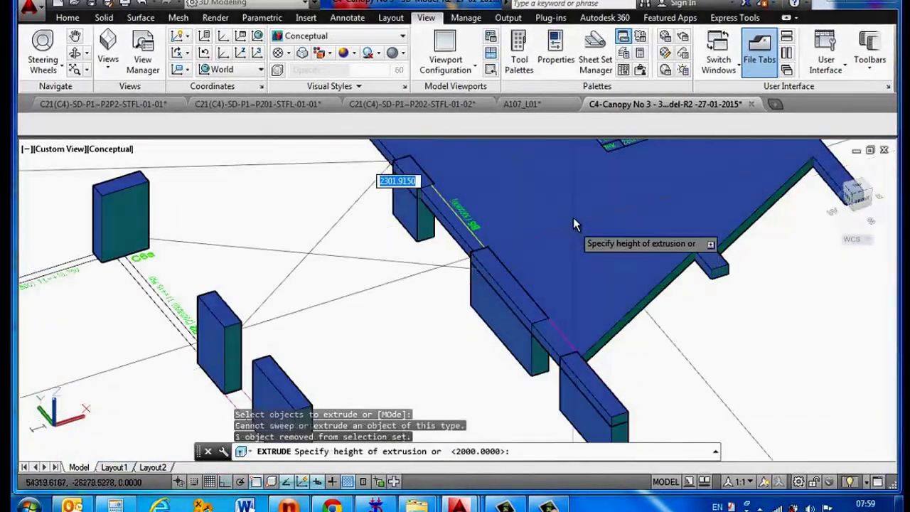
scroll(595, 288, down, 2)
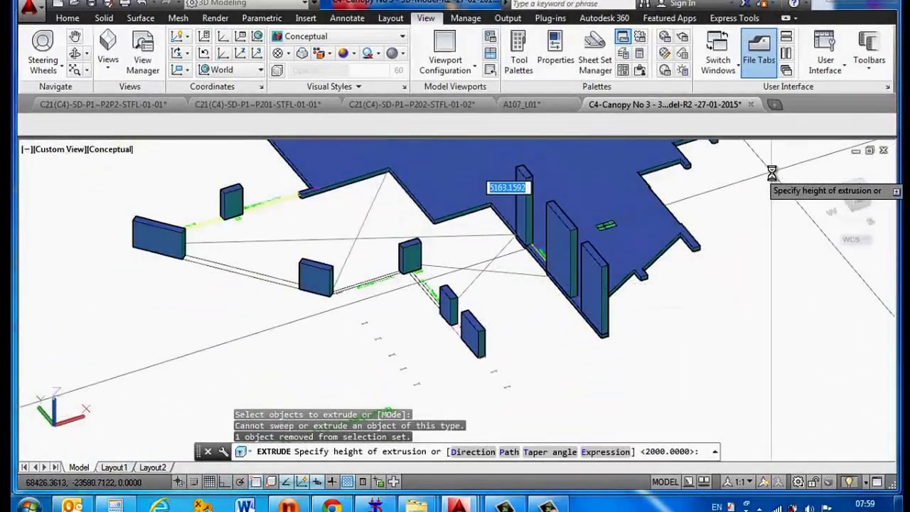
key(Return)
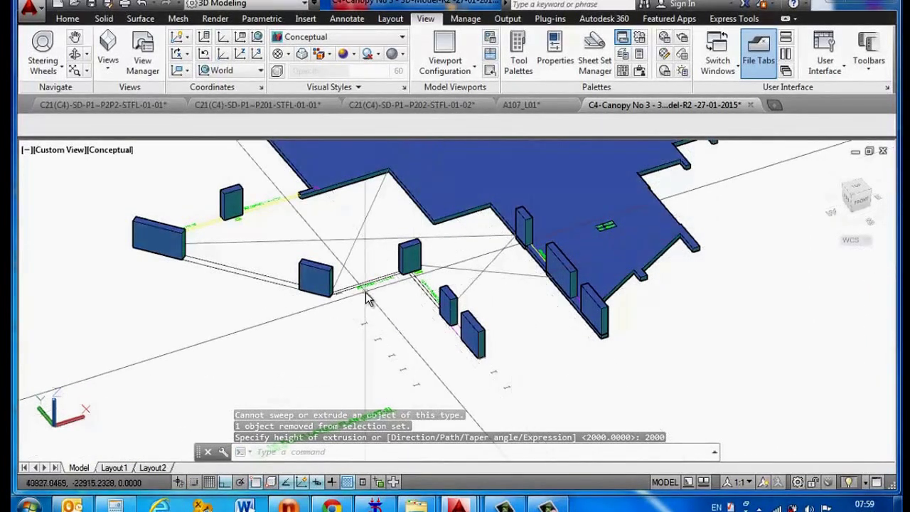
scroll(364, 297, up, 3)
scroll(323, 310, up, 3)
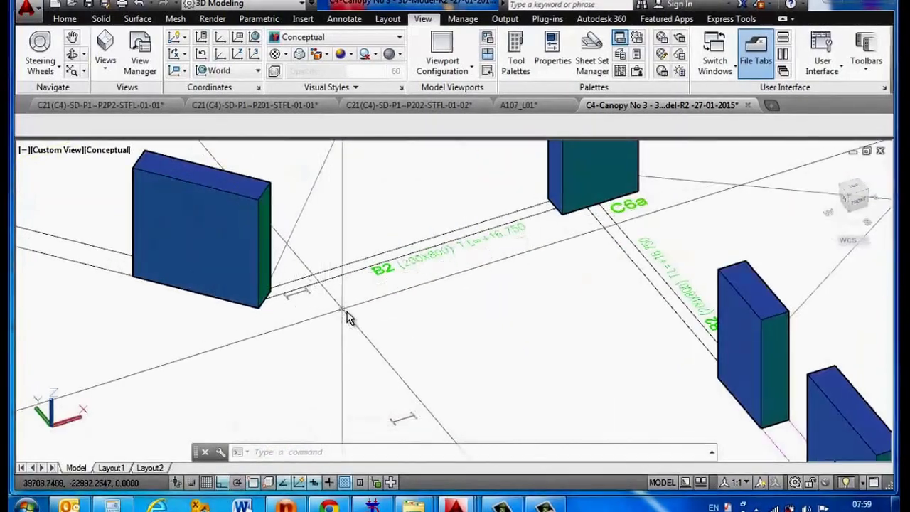
scroll(348, 313, down, 3)
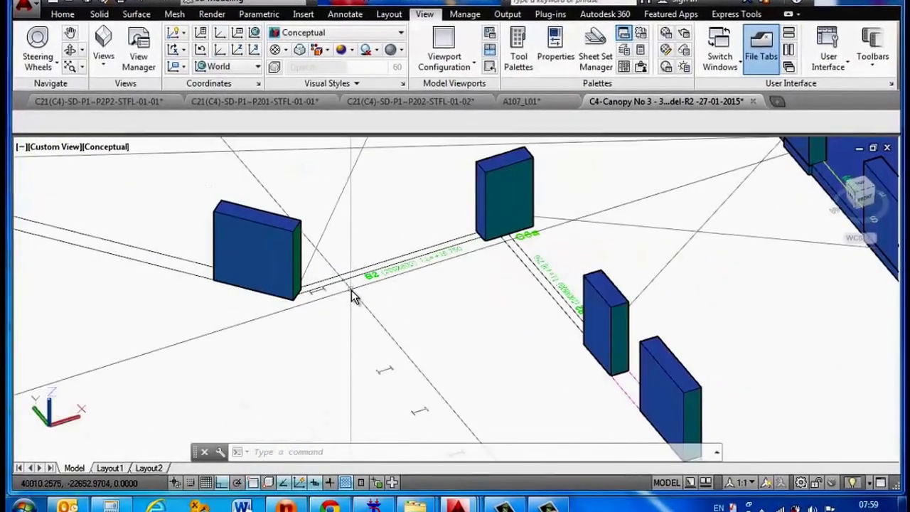
scroll(320, 299, down, 2)
scroll(359, 276, up, 3)
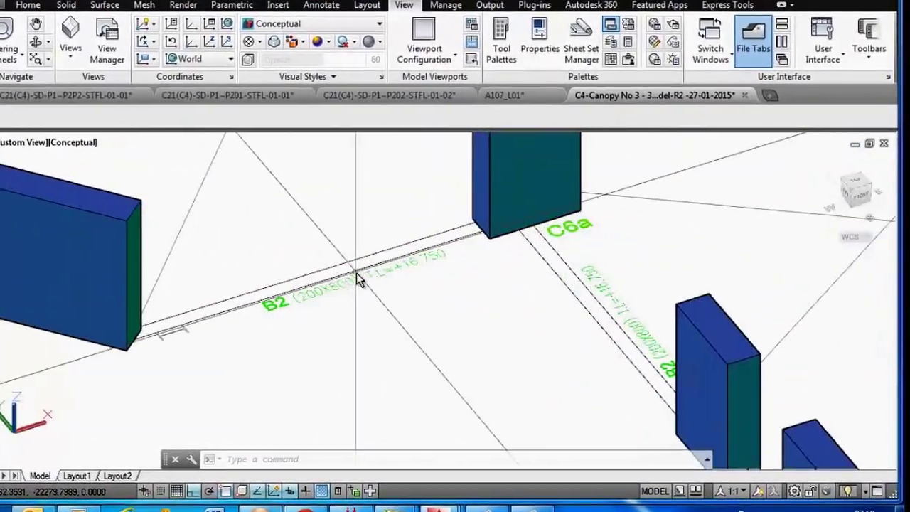
scroll(313, 298, down, 2)
scroll(238, 305, down, 2)
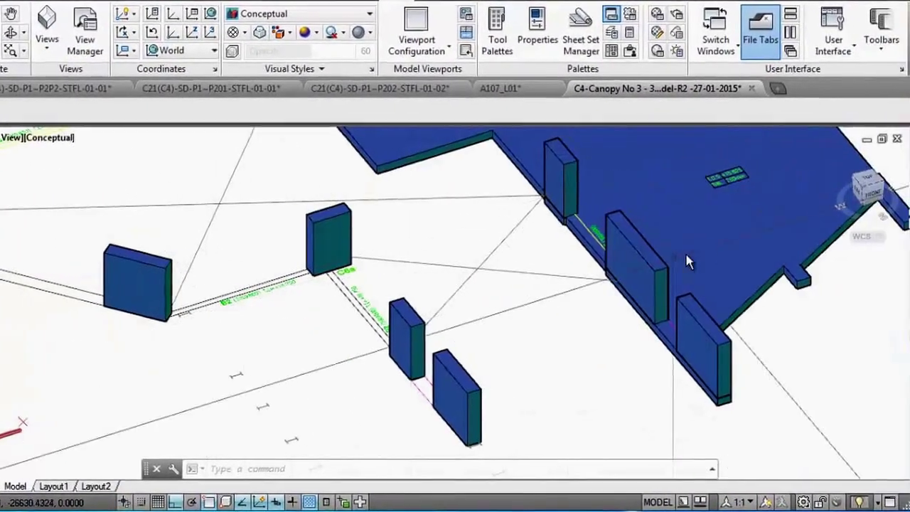
scroll(768, 173, up, 3)
scroll(782, 182, up, 3)
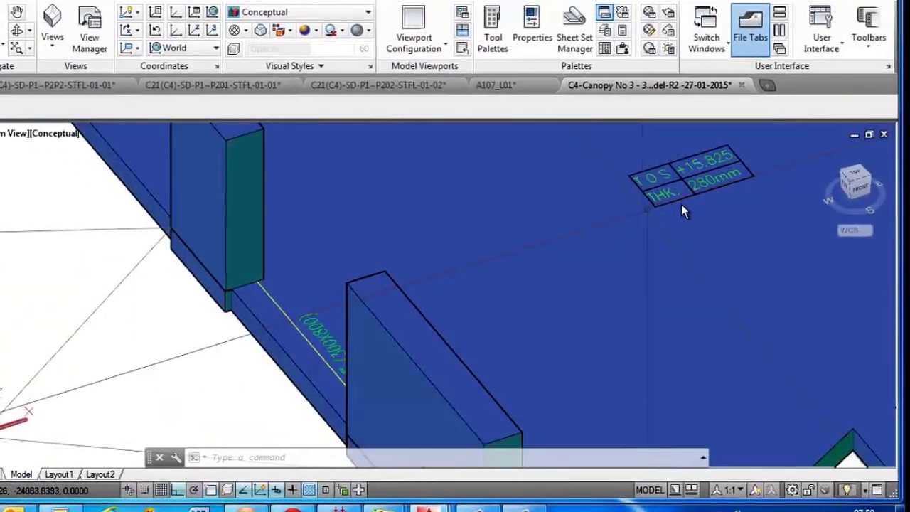
Step: Zoom in on beam B2 and column C6a with its T.L=+16.750 label
scroll(708, 193, up, 1)
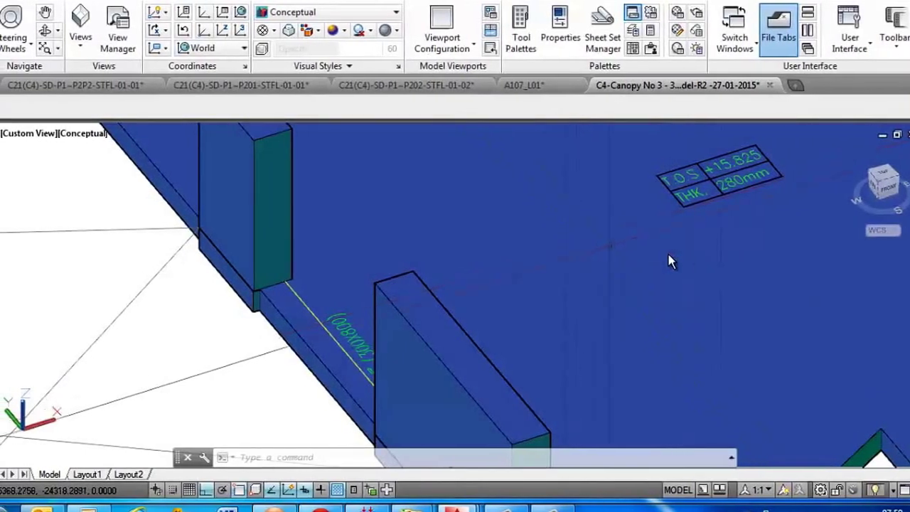
scroll(668, 261, down, 3)
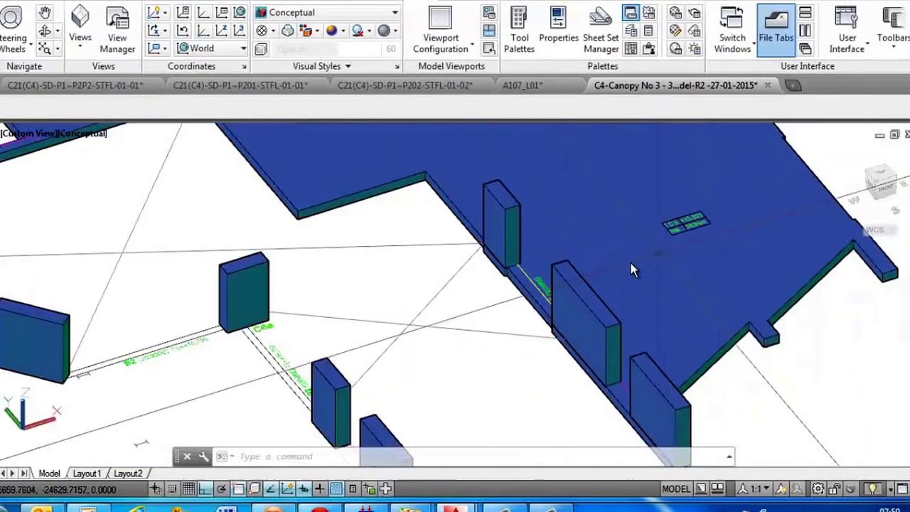
scroll(191, 346, up, 3)
scroll(100, 358, up, 3)
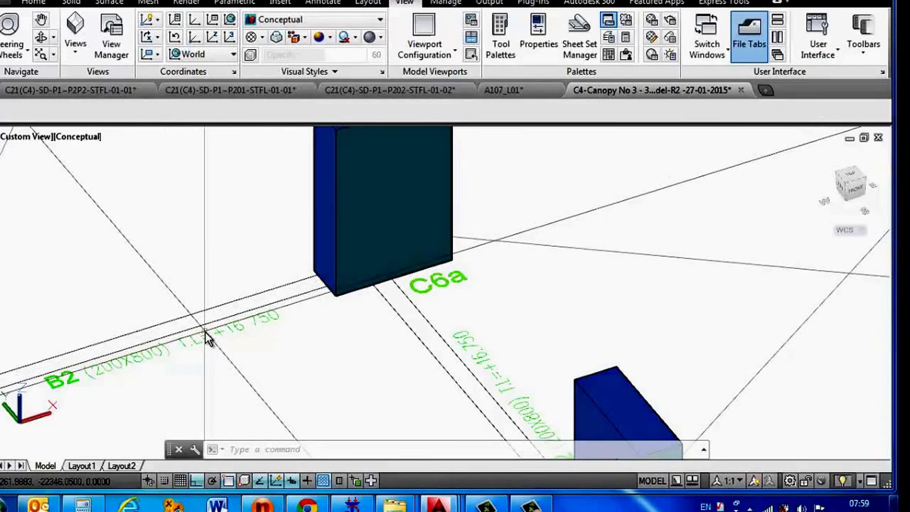
Step: In Calculator, subtract the 15.825 slab level from 16.75 to get the 0.925 beam depth
click(83, 505)
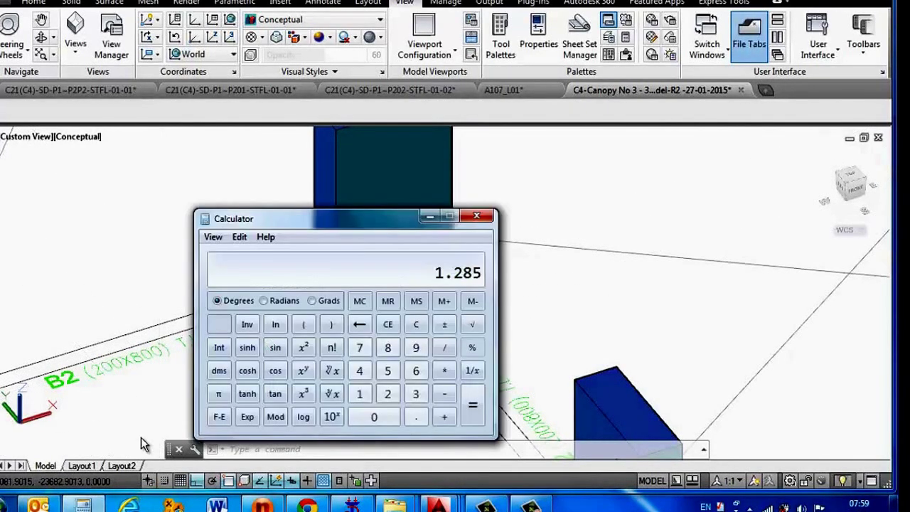
drag(300, 215, 565, 200)
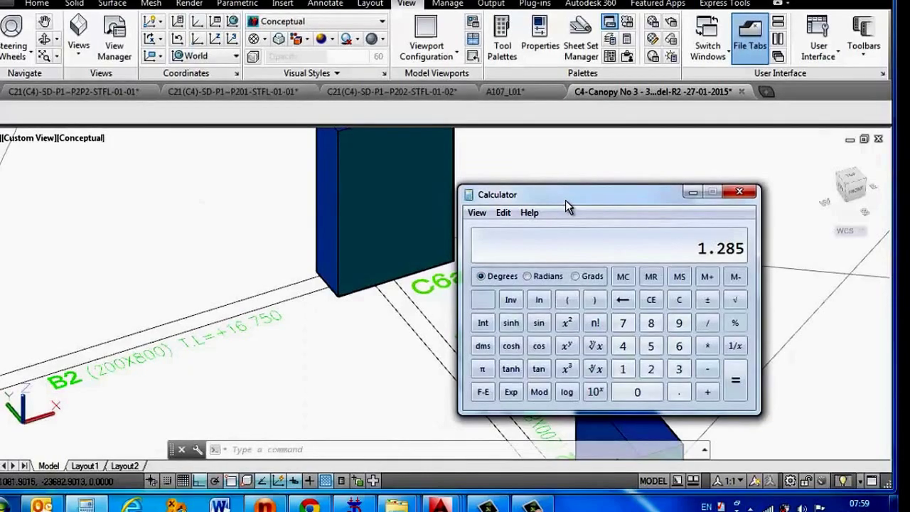
text(16.75)
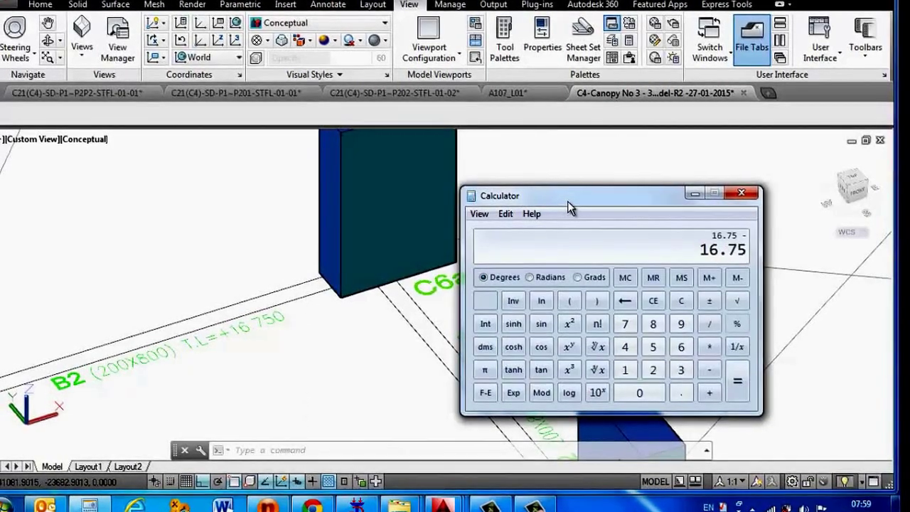
click(335, 296)
scroll(335, 296, down, 4)
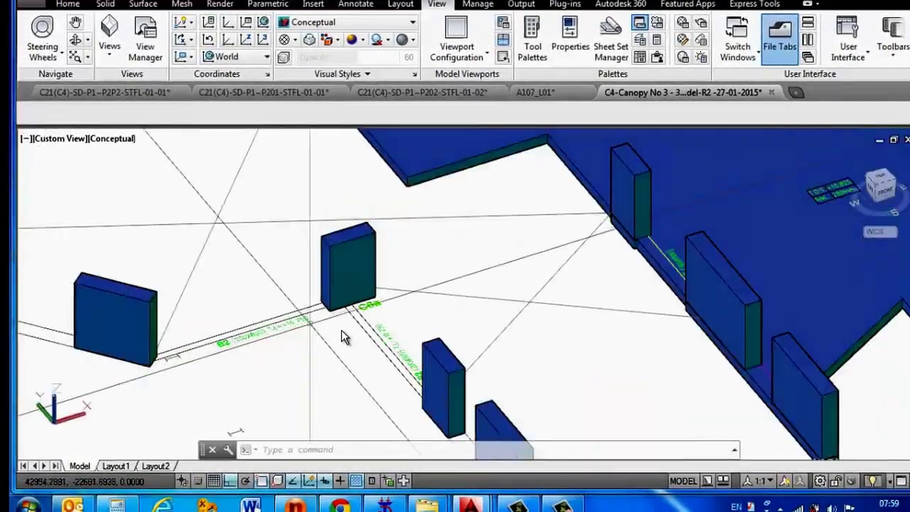
scroll(730, 179, up, 3)
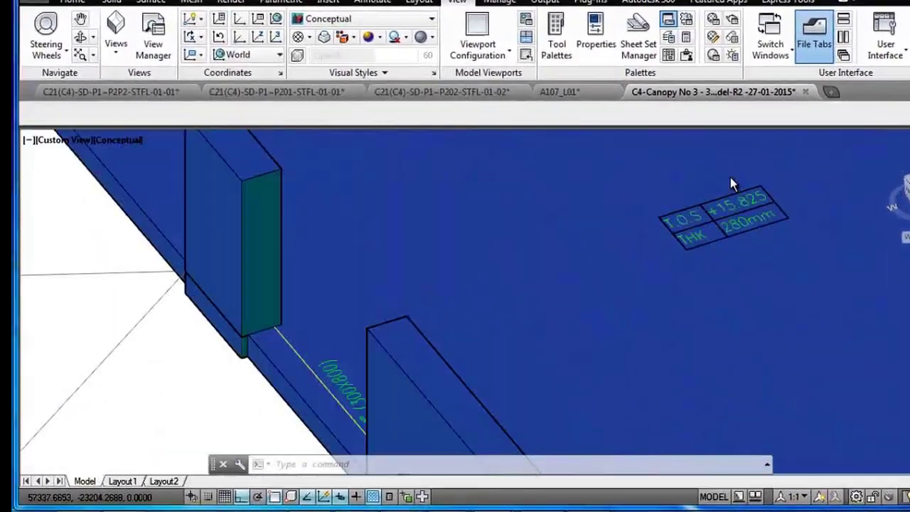
scroll(529, 379, up, 2)
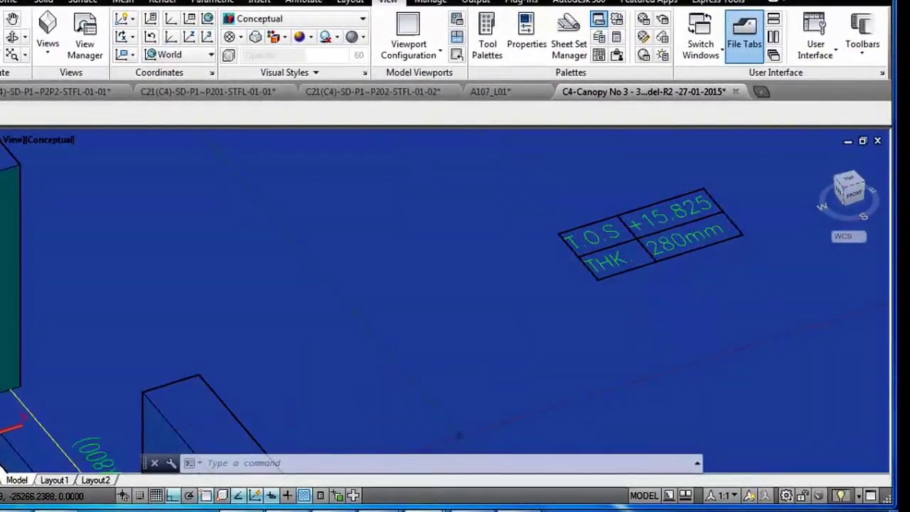
key(alt+Tab)
drag(582, 210, 355, 222)
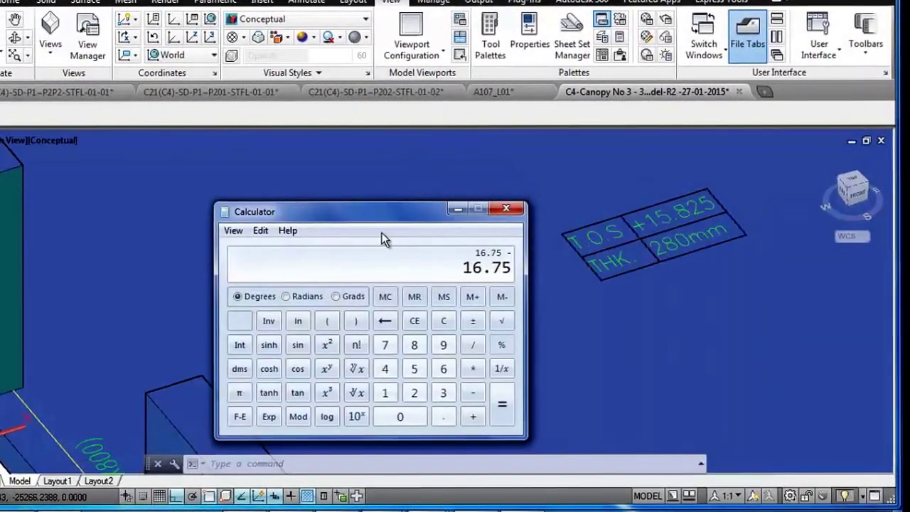
text(.925)
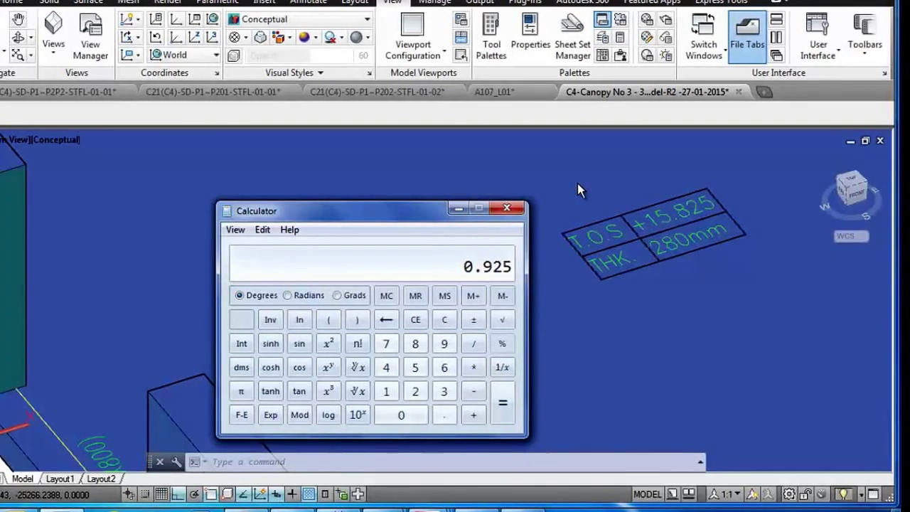
Step: Extrude the B2 beam outline 925 high into a downstand solid
click(577, 185)
scroll(687, 206, up, 3)
scroll(718, 237, down, 3)
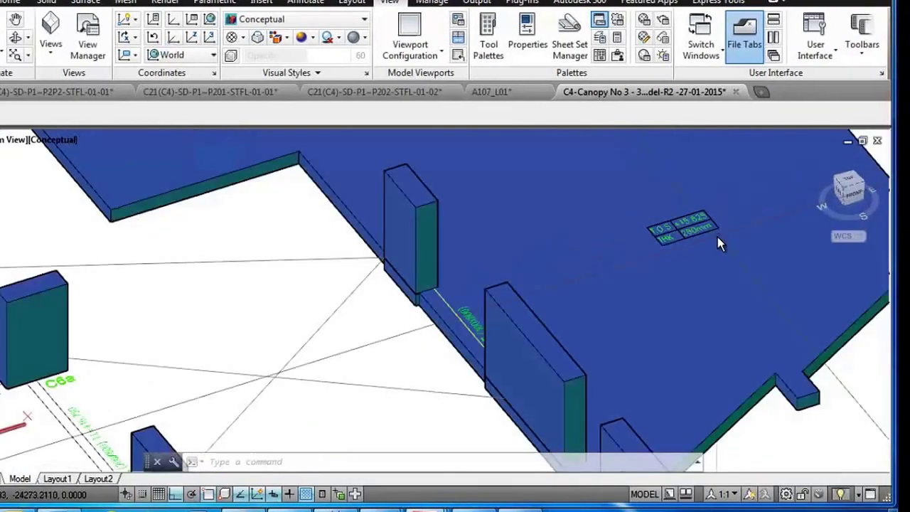
scroll(718, 237, down, 2)
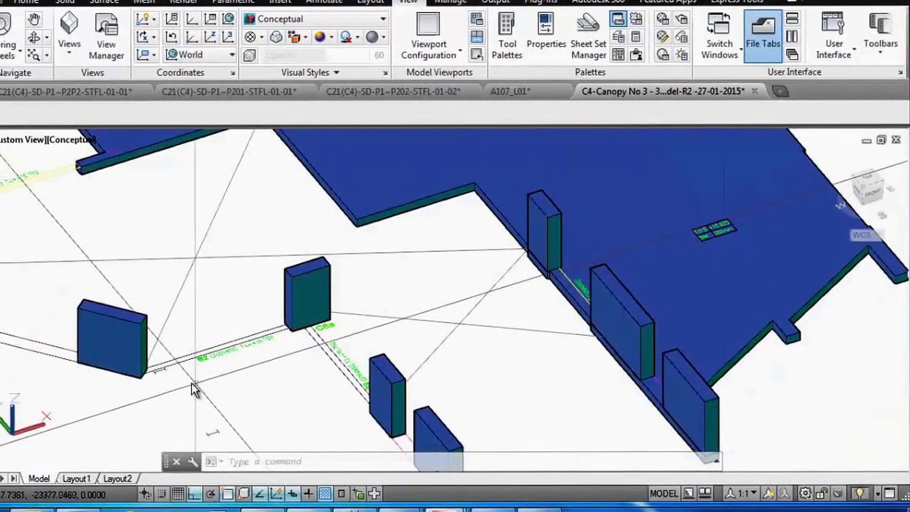
scroll(195, 377, up, 5)
text(ex)
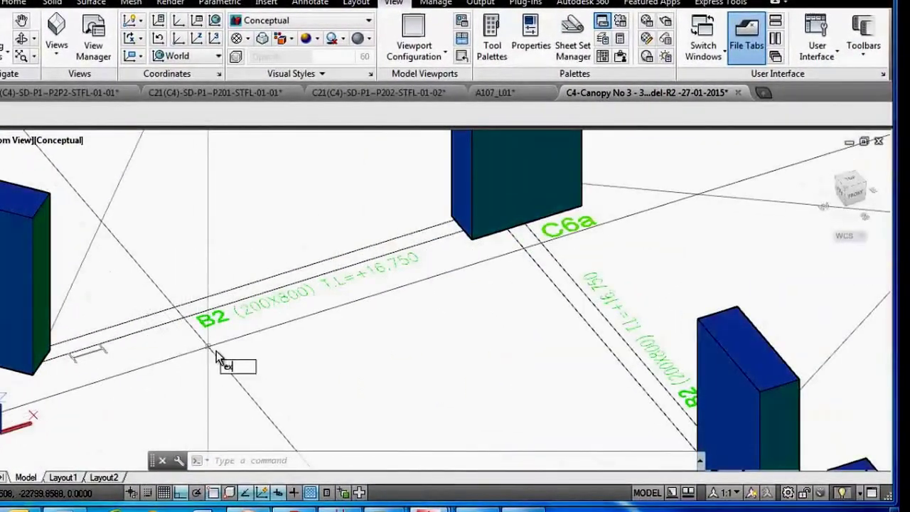
text(t)
key(Return)
click(145, 332)
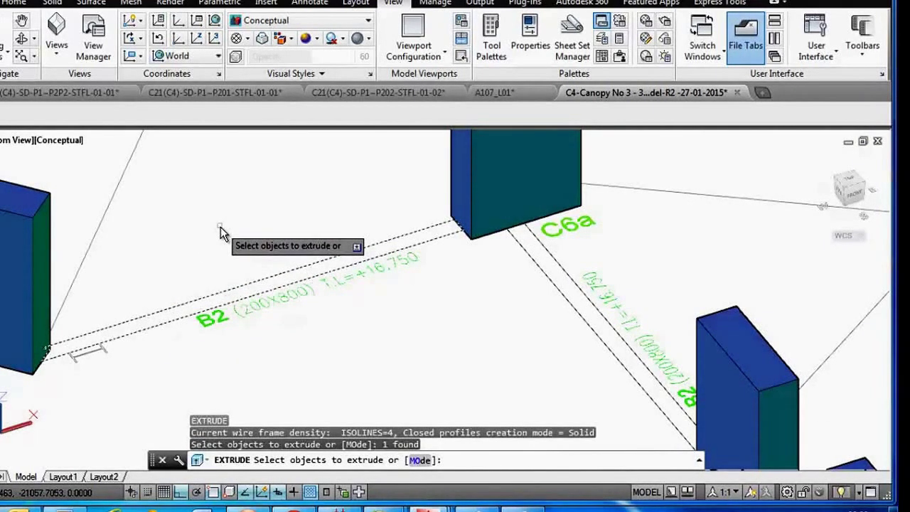
key(Return)
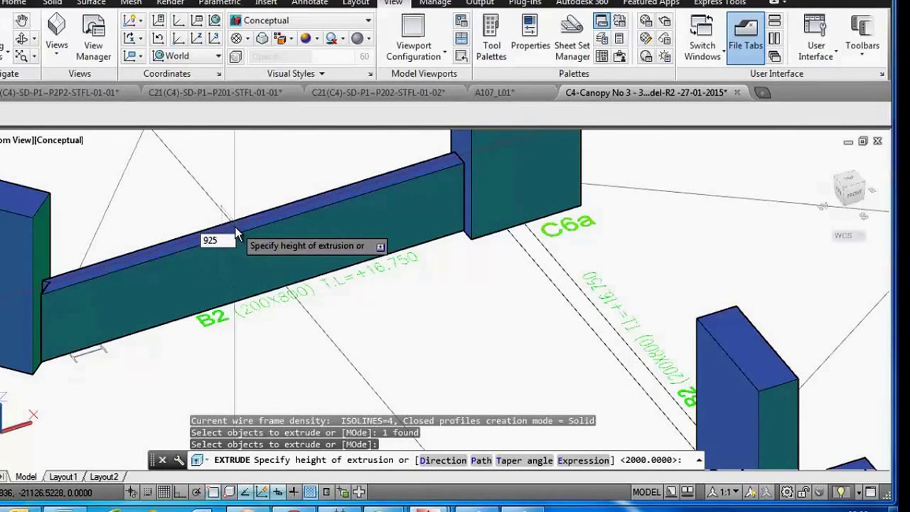
key(Return)
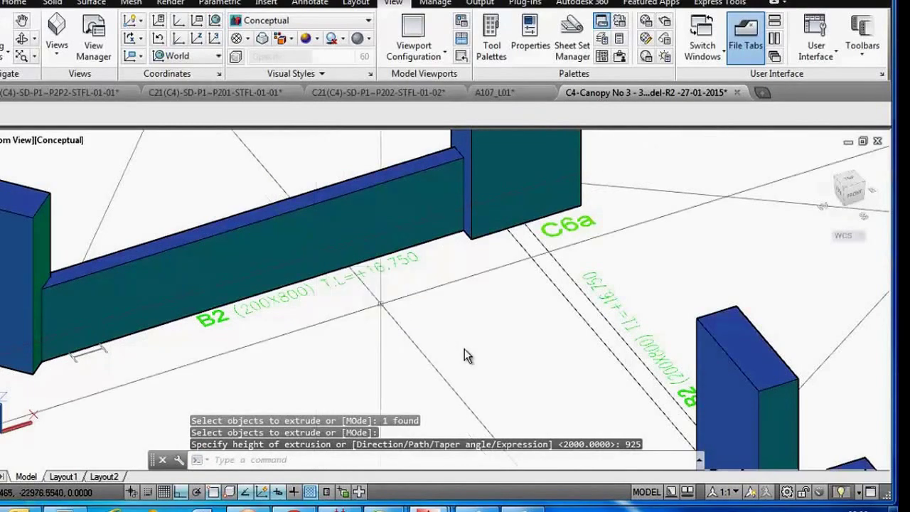
Step: Extrude the beam outline by column C6a to the same 925 height
key(Return)
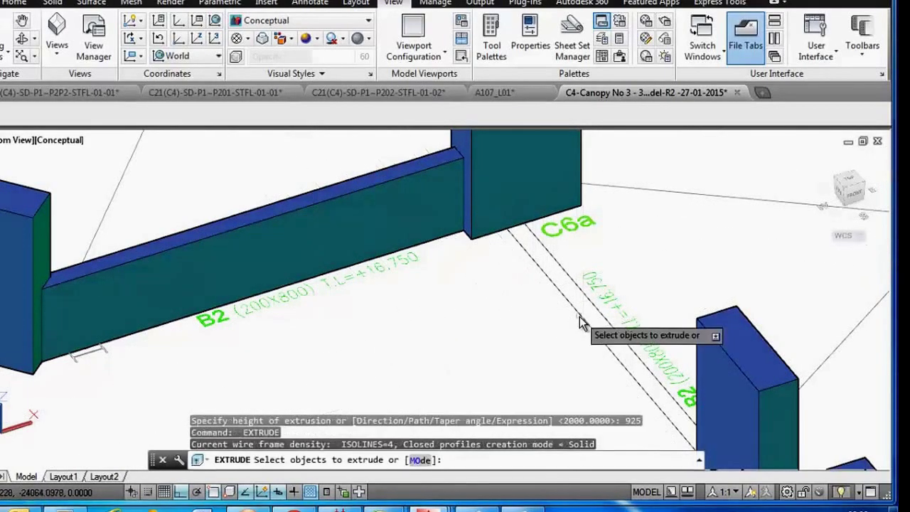
key(Return)
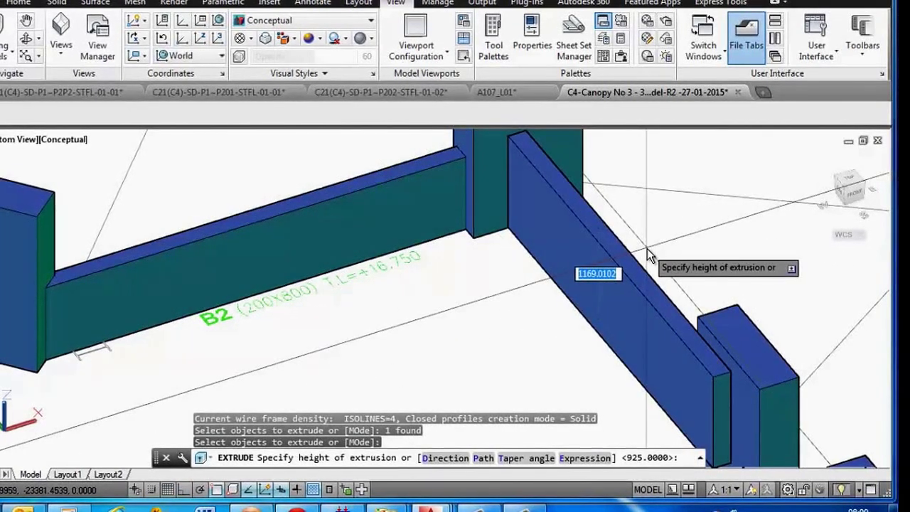
text(925)
key(Return)
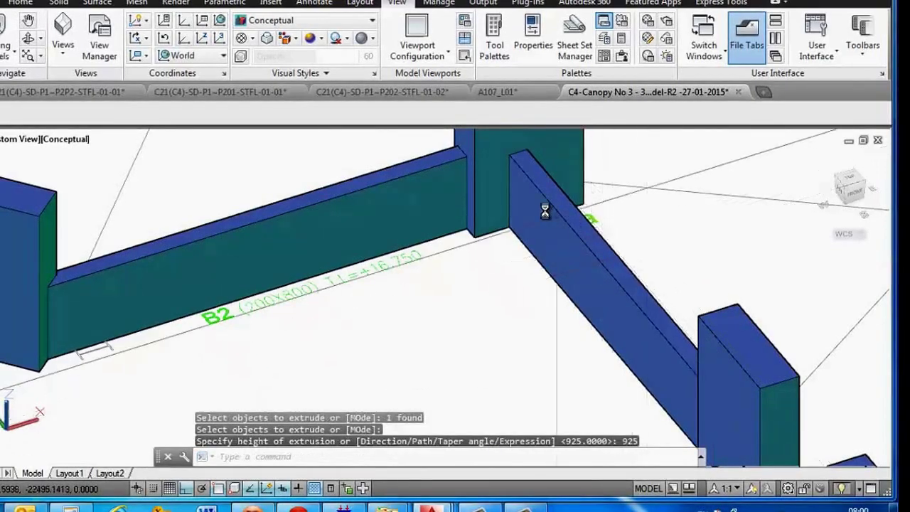
Step: Begin extruding the B2 beam outline near column C5
scroll(498, 188, down, 3)
scroll(475, 199, down, 3)
scroll(368, 257, down, 2)
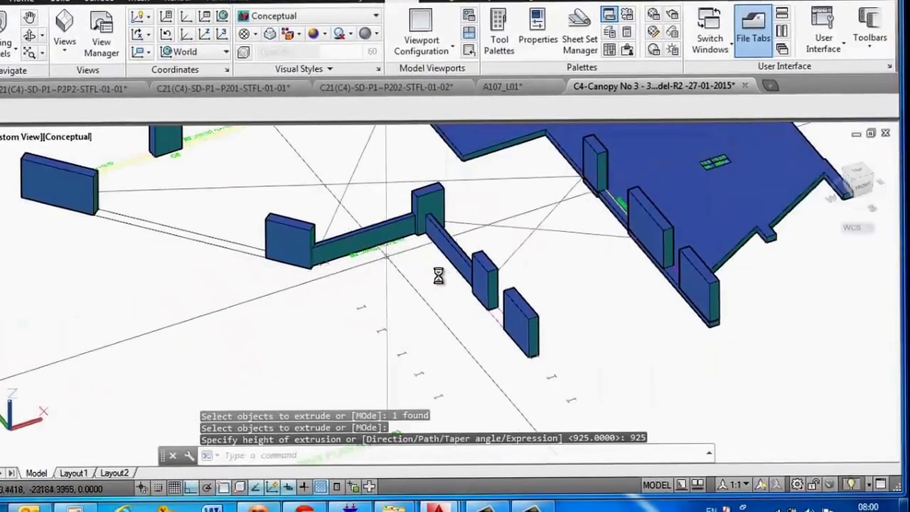
scroll(498, 313, up, 5)
scroll(448, 288, down, 3)
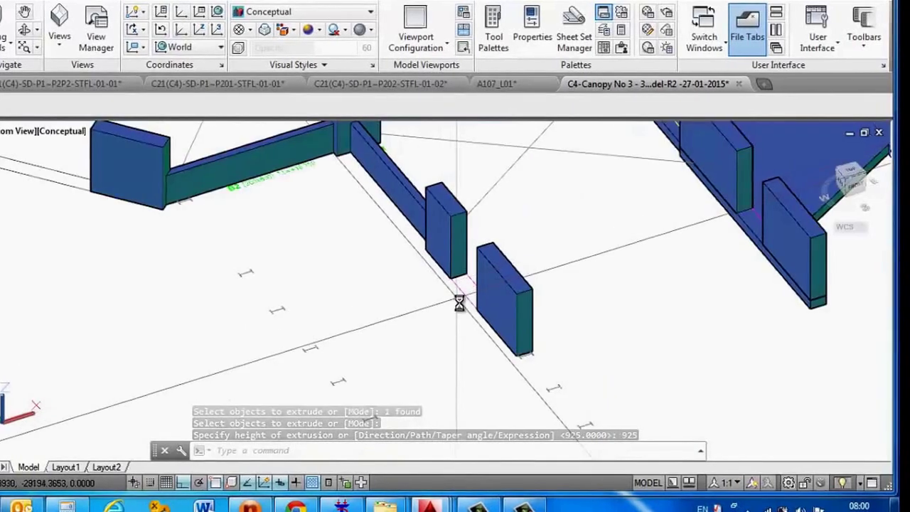
scroll(484, 303, down, 2)
scroll(306, 249, up, 4)
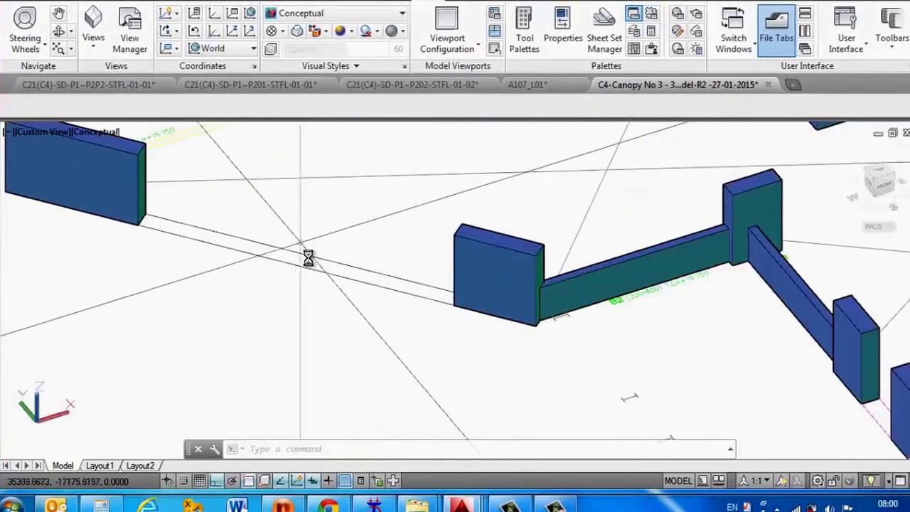
scroll(334, 260, down, 1)
scroll(348, 270, down, 2)
scroll(348, 199, up, 2)
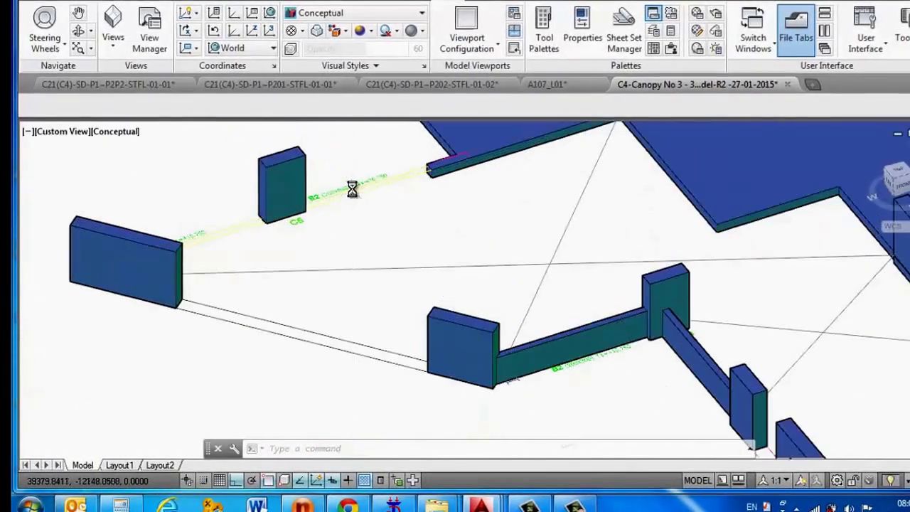
scroll(384, 209, up, 3)
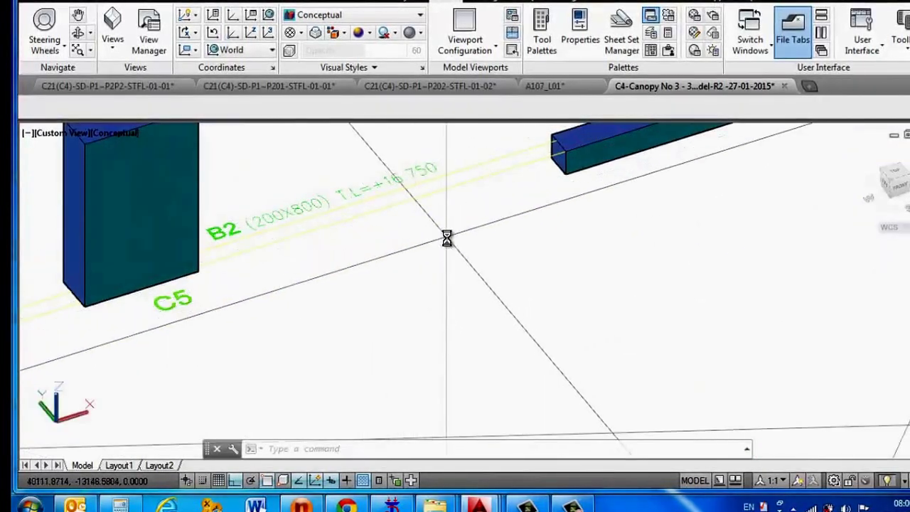
click(394, 206)
scroll(586, 212, down, 3)
Step: Abandon the first extrusion attempt on the beam outline and orbit to a better angle
scroll(351, 252, up, 3)
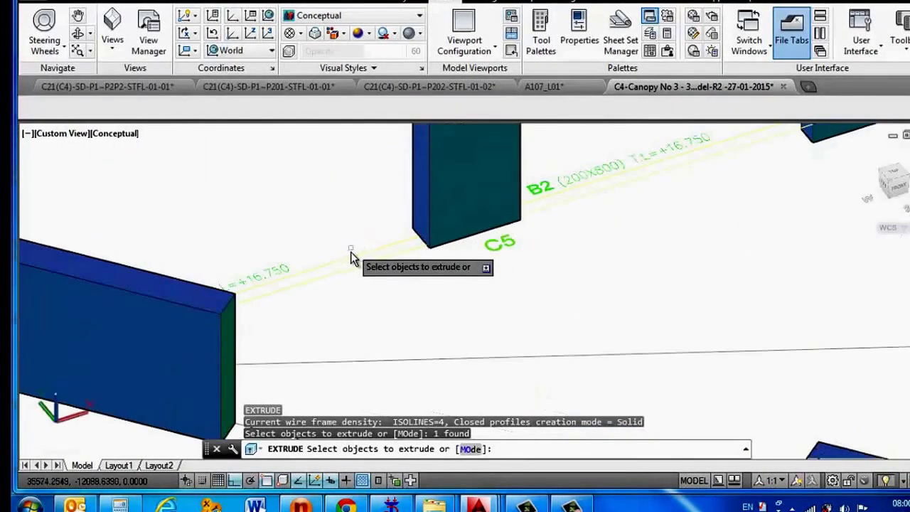
click(341, 260)
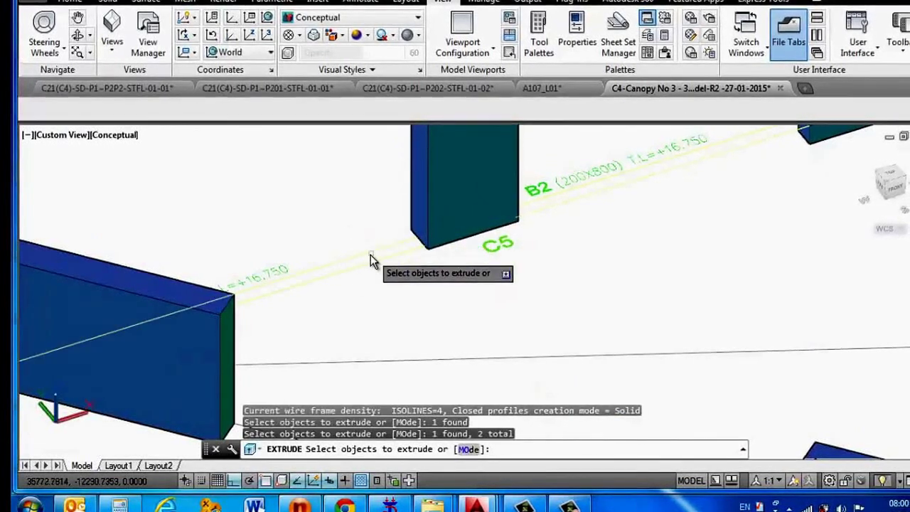
text(u)
key(Return)
click(363, 273)
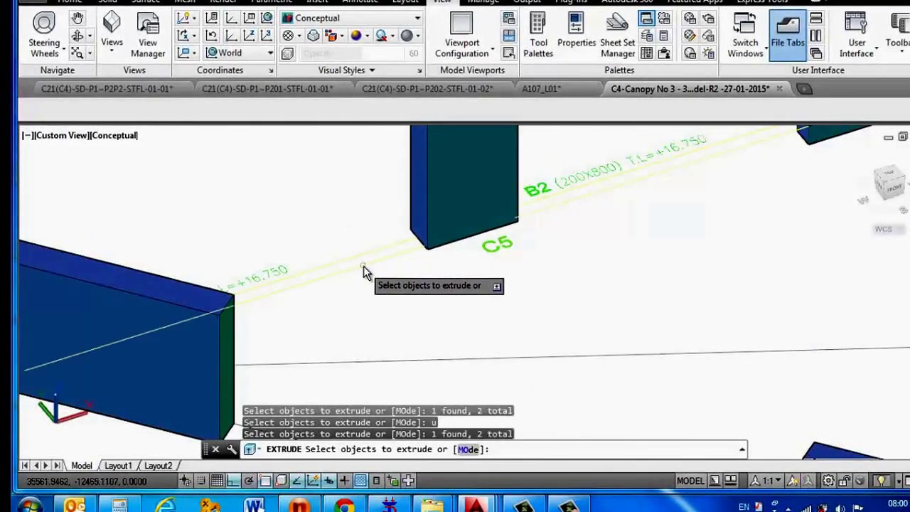
key(Escape)
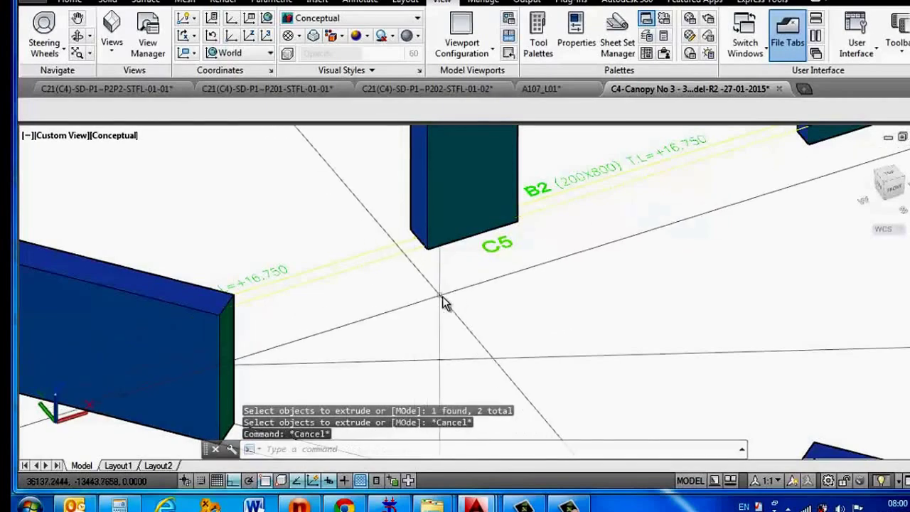
mouse_move(443, 301)
shift+middle_down()
mouse_move(477, 280)
mouse_move(488, 258)
mouse_move(628, 197)
shift+middle_up()
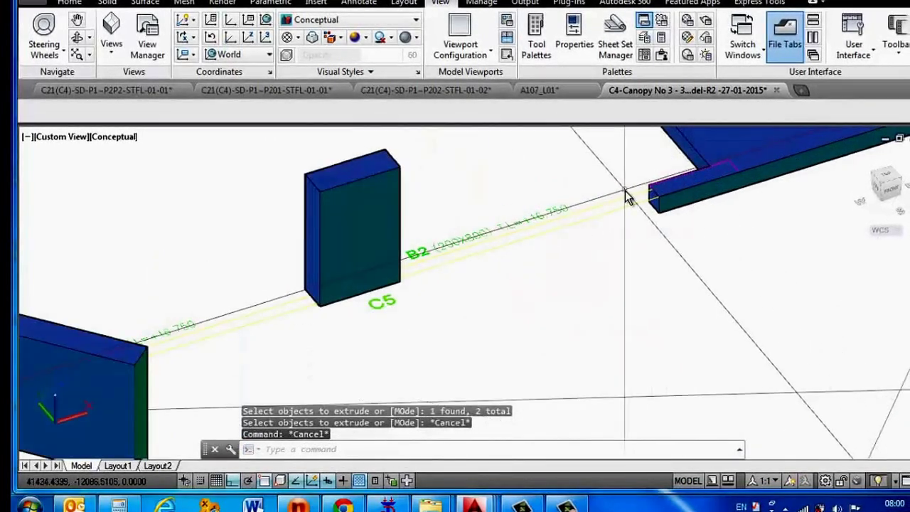
Step: Extrude the rectangle at the slab edge beyond column C5 to 2000 high
text(ext)
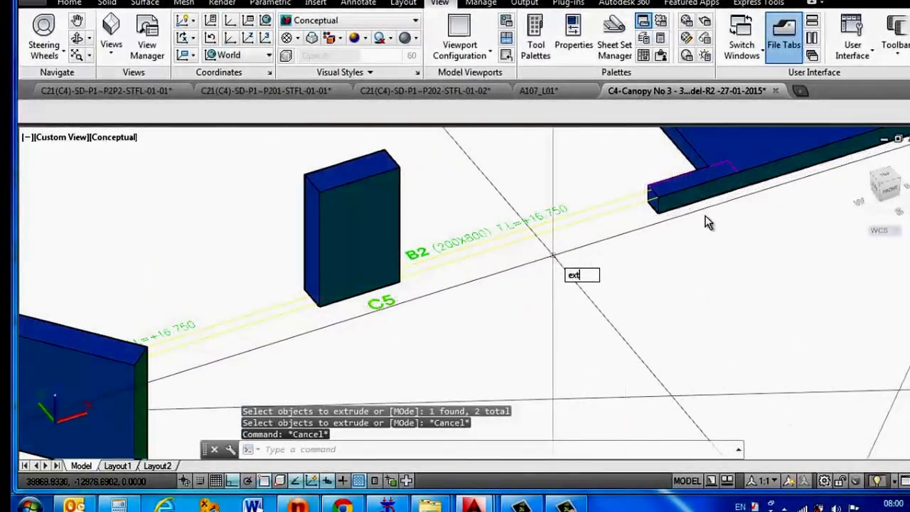
key(Return)
scroll(725, 163, up, 3)
click(723, 164)
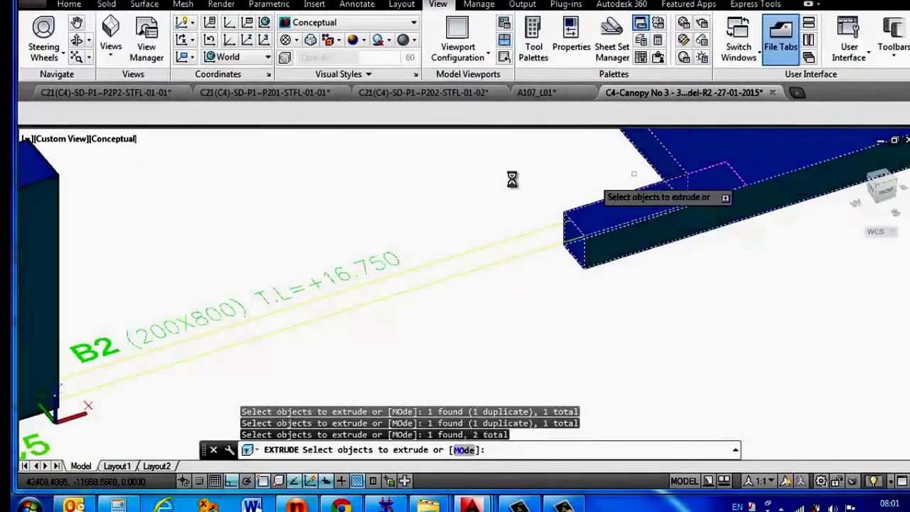
key(Return)
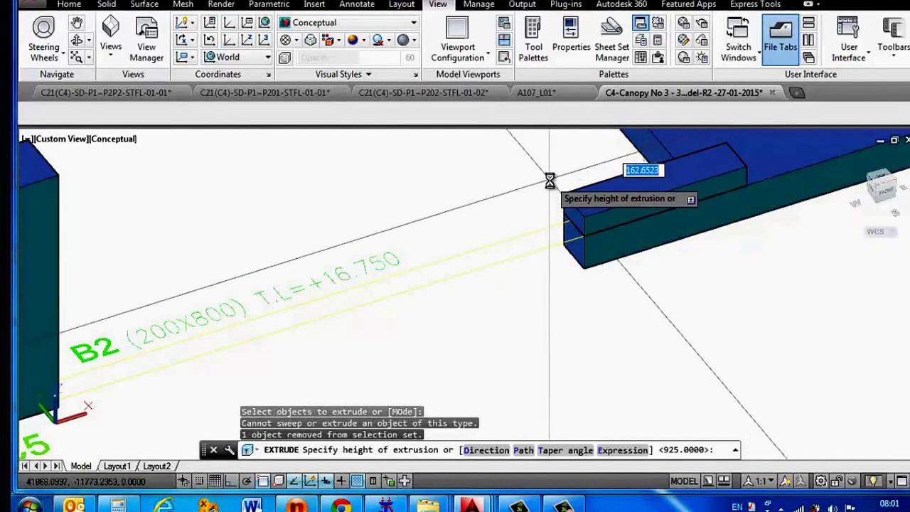
text(2000)
key(Return)
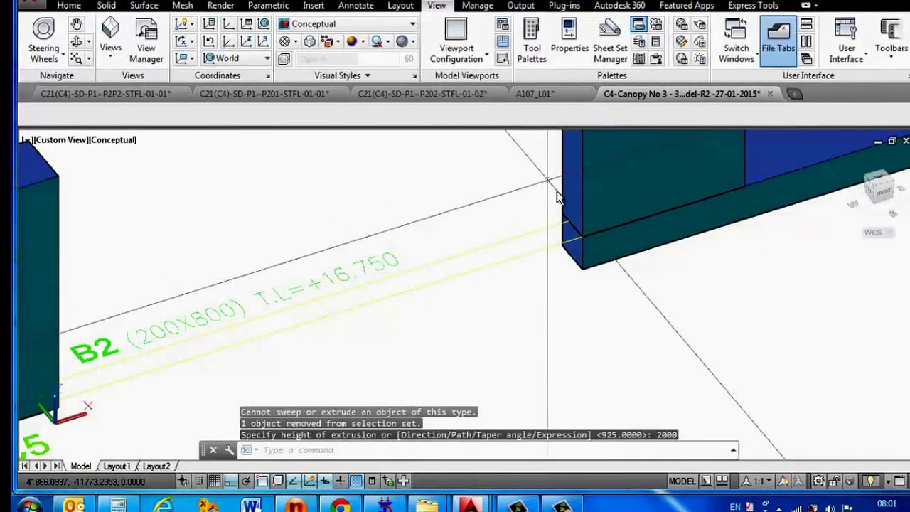
scroll(562, 255, down, 2)
text(rec)
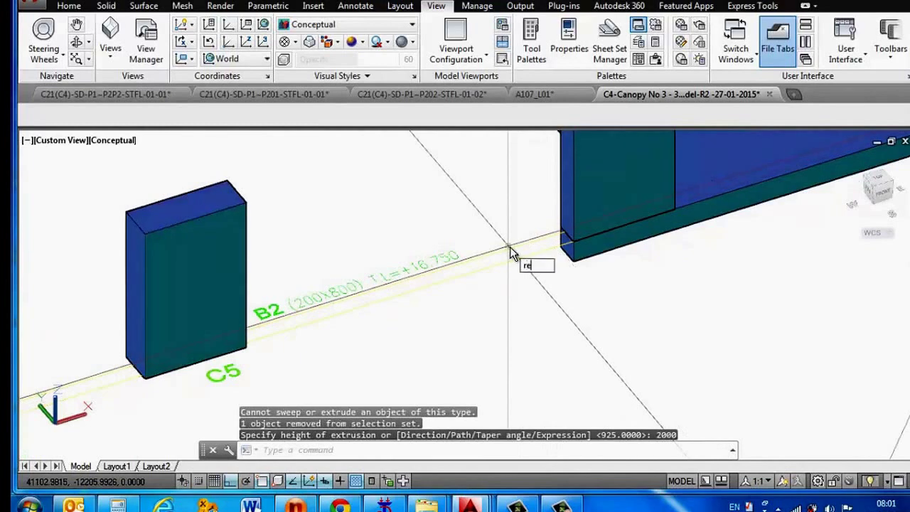
key(Return)
Step: Draw the first rectangular outline of beam B2 along its beam line
click(529, 242)
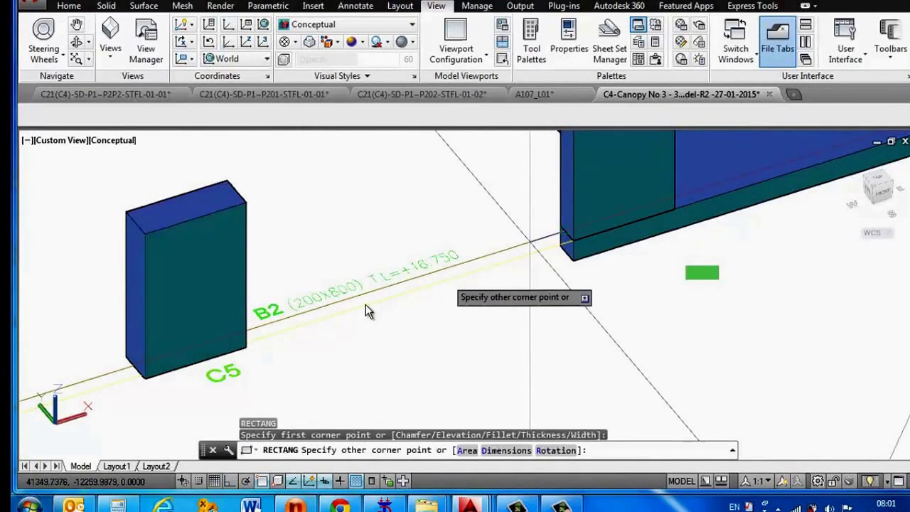
click(283, 334)
scroll(554, 245, down, 2)
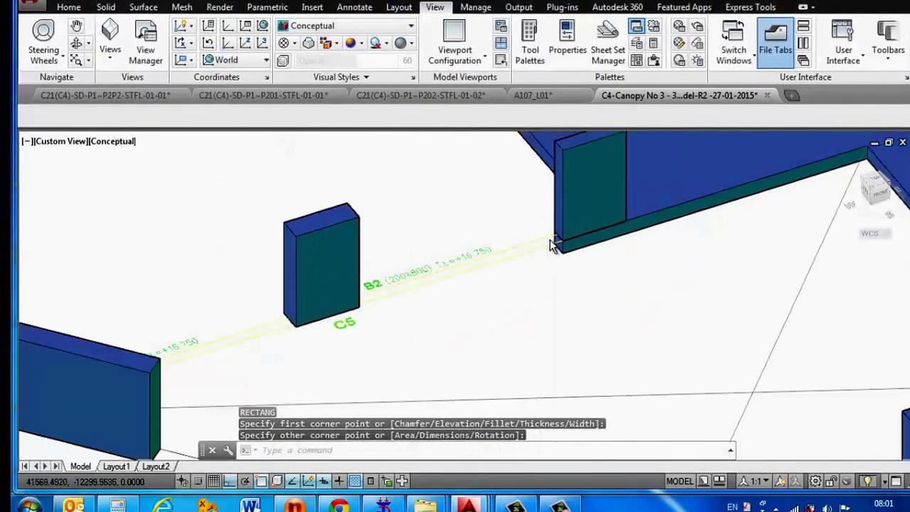
scroll(329, 314, up, 3)
scroll(264, 331, up, 3)
Step: Draw a second B2 rectangle beside column C5, orbiting transparently to reach its far corner
key(Return)
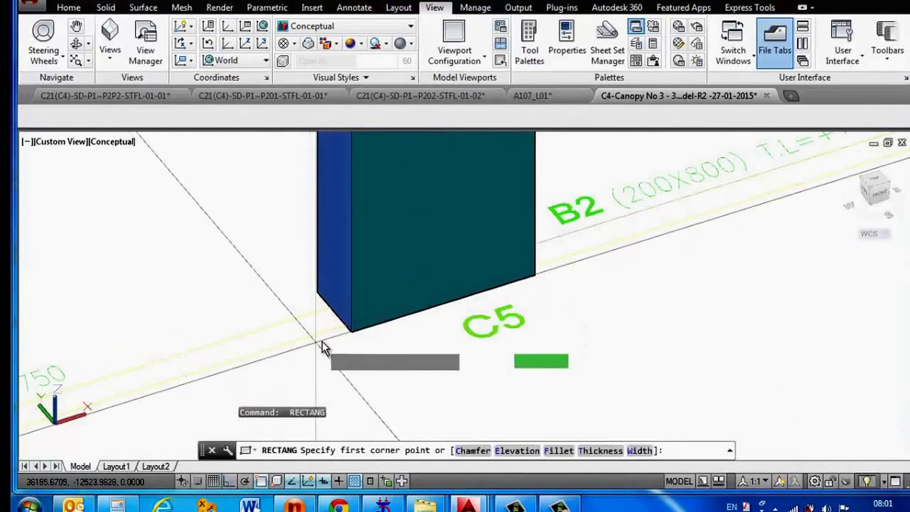
click(305, 325)
scroll(305, 325, down, 2)
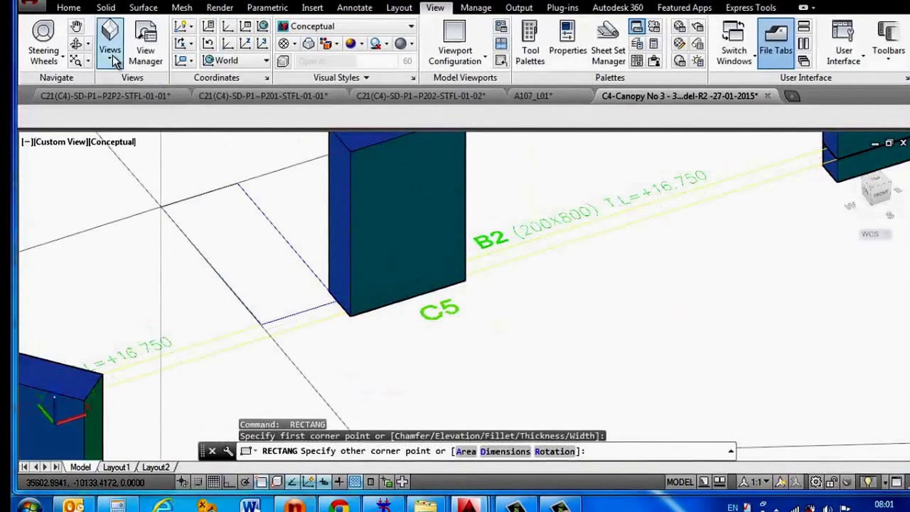
mouse_move(277, 254)
shift+middle_down()
mouse_move(217, 269)
mouse_move(311, 278)
mouse_move(260, 254)
shift+middle_up()
right_click(227, 224)
click(290, 237)
scroll(348, 279, down, 5)
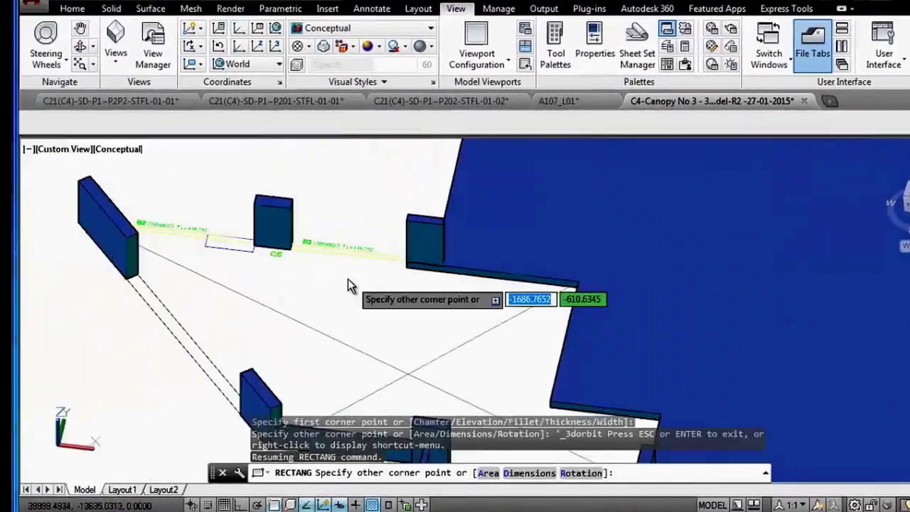
mouse_move(80, 104)
shift+middle_down()
mouse_move(50, 189)
mouse_move(81, 178)
shift+middle_up()
right_click(106, 169)
click(137, 178)
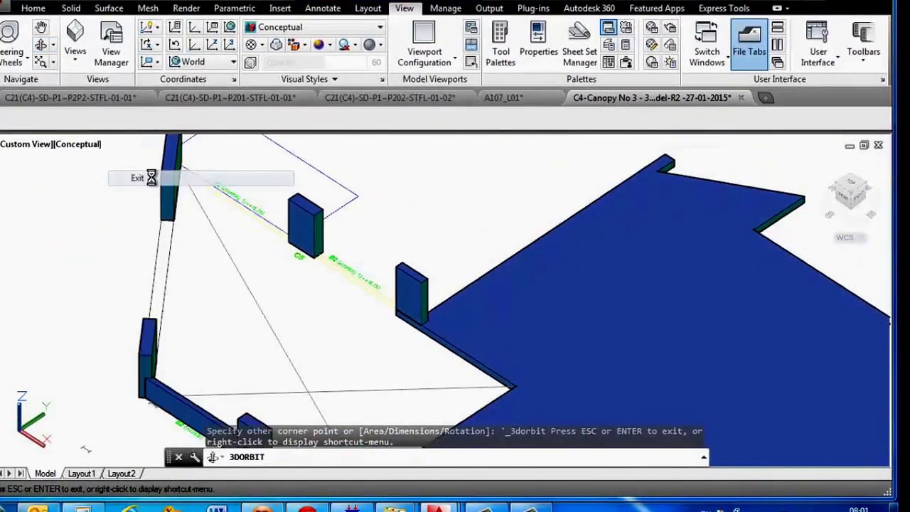
scroll(178, 177, up, 5)
click(150, 177)
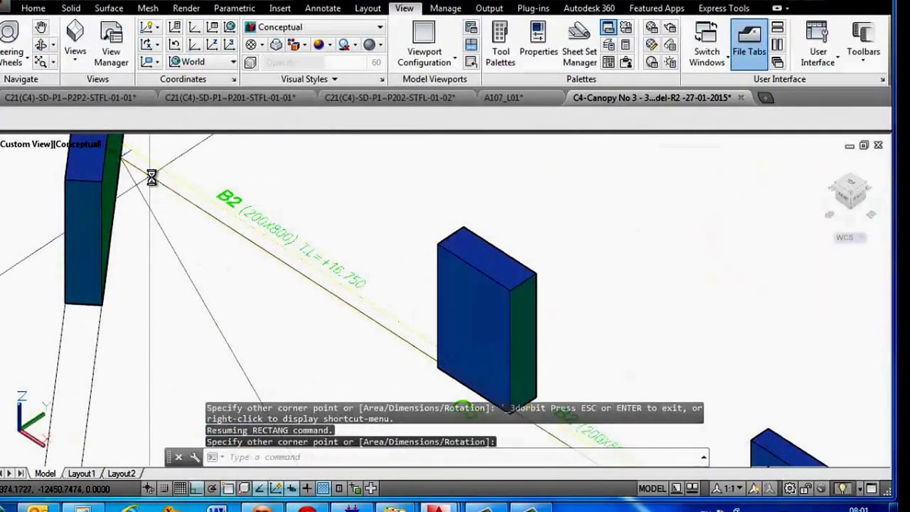
Step: Zoom in and pick a corner of the beam B2 outline to adjust it
scroll(204, 224, down, 3)
scroll(409, 304, down, 3)
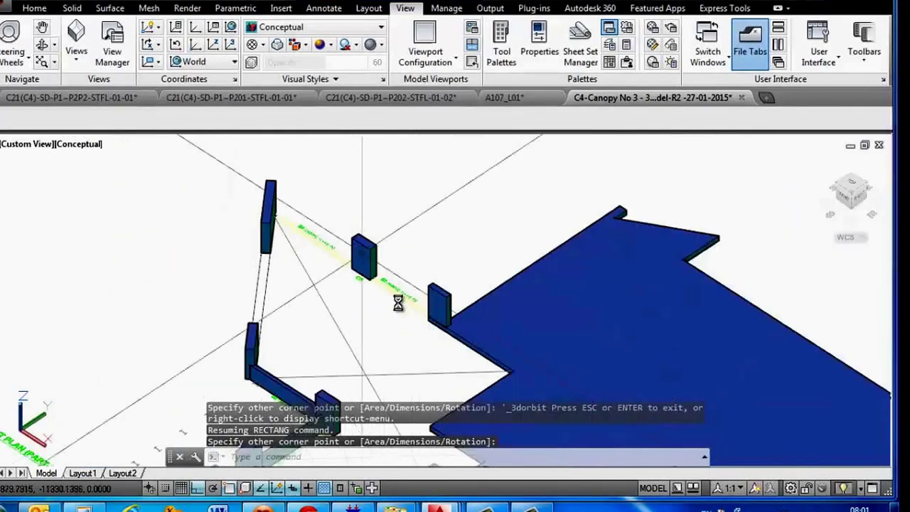
scroll(341, 263, up, 2)
scroll(285, 214, up, 2)
scroll(220, 204, up, 2)
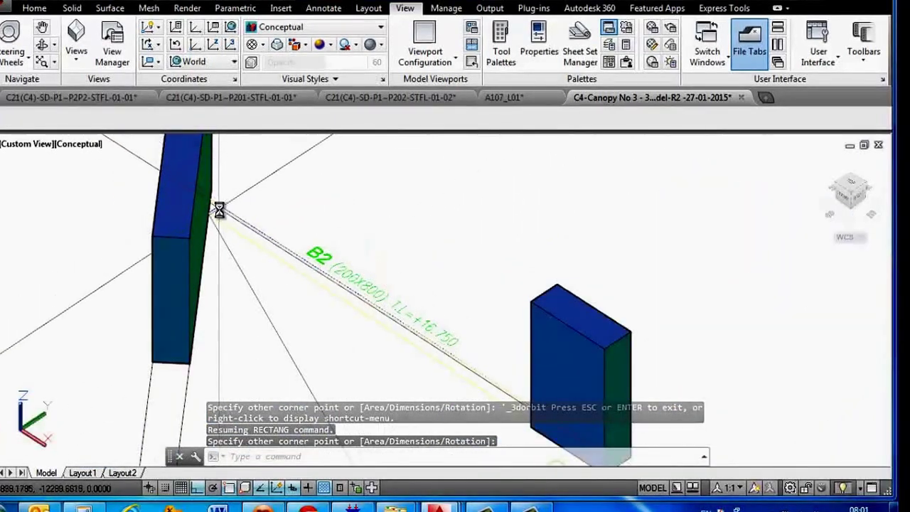
scroll(217, 206, up, 3)
click(232, 235)
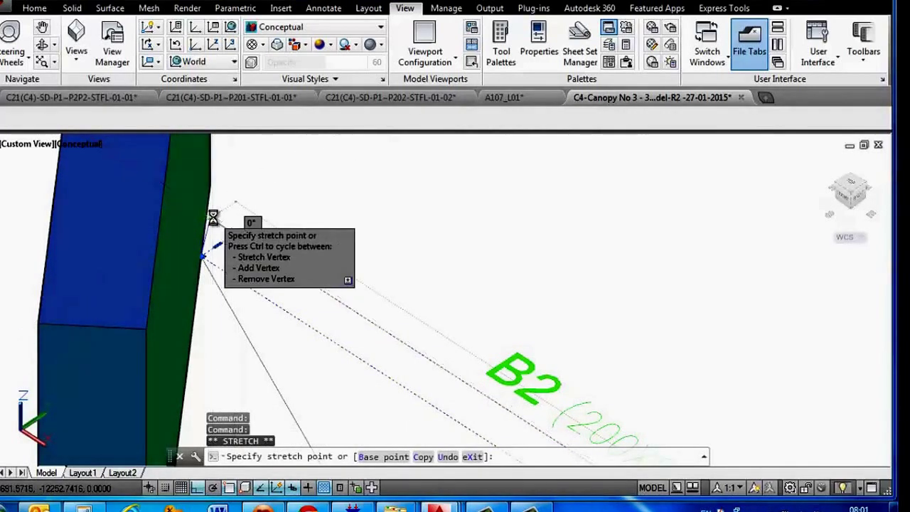
scroll(287, 192, down, 2)
scroll(266, 179, down, 2)
scroll(300, 217, down, 2)
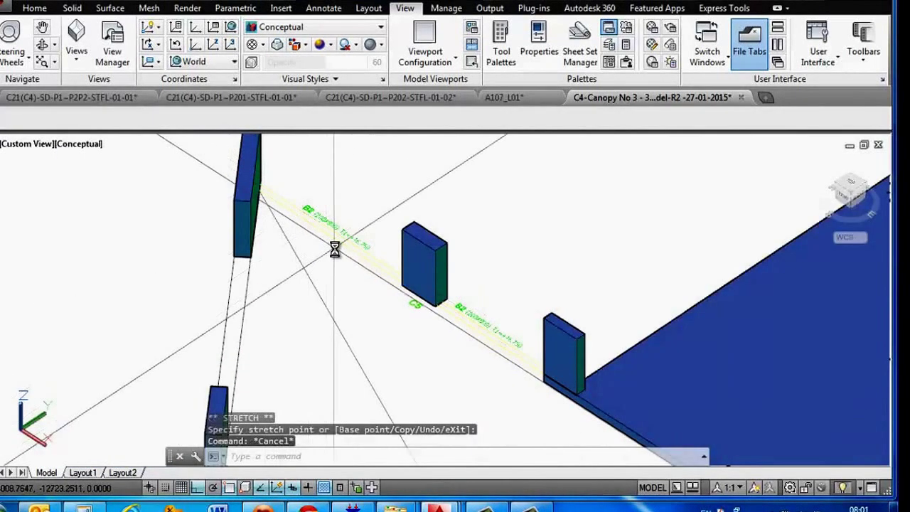
text(ext)
Step: Window-select both B2 beam rectangles and extrude them 925 deep
key(Return)
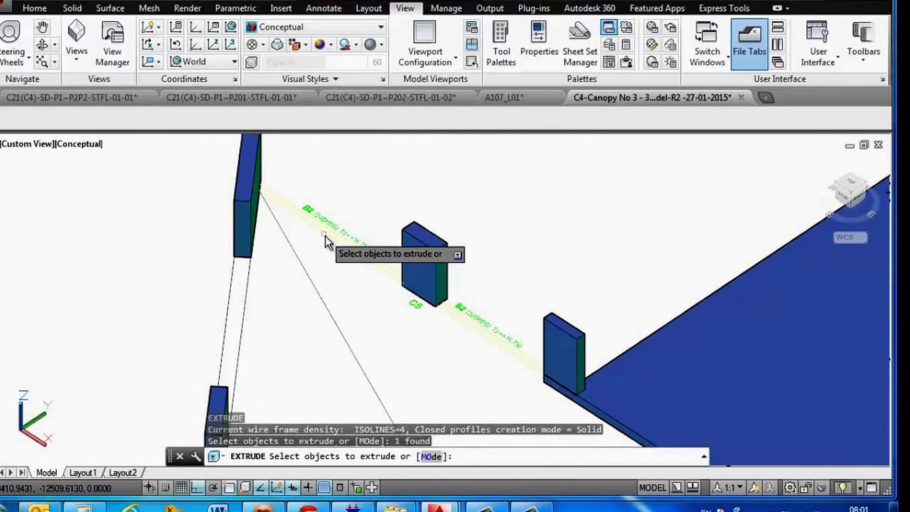
scroll(485, 342, up, 4)
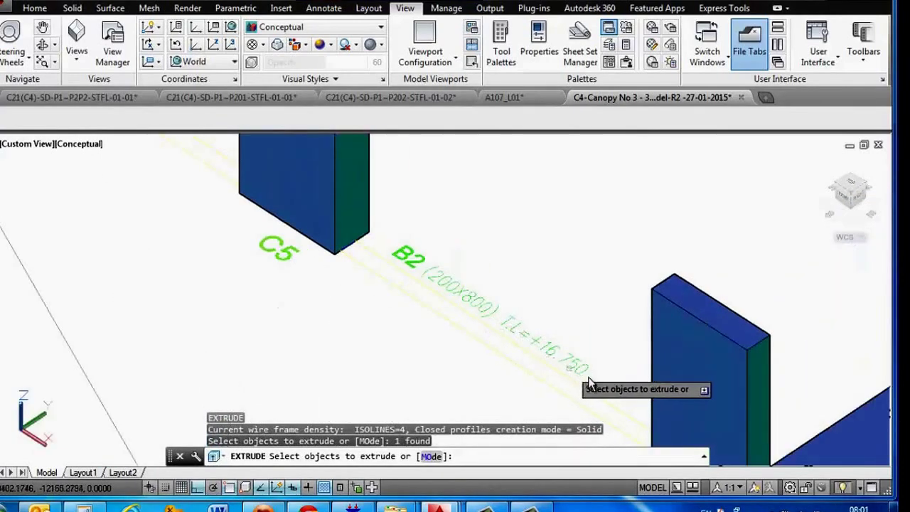
scroll(582, 389, down, 3)
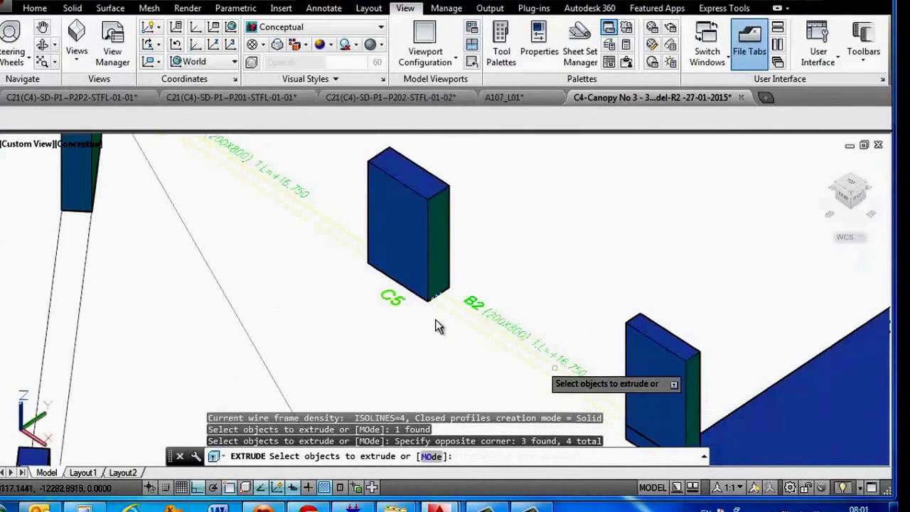
click(344, 215)
click(314, 238)
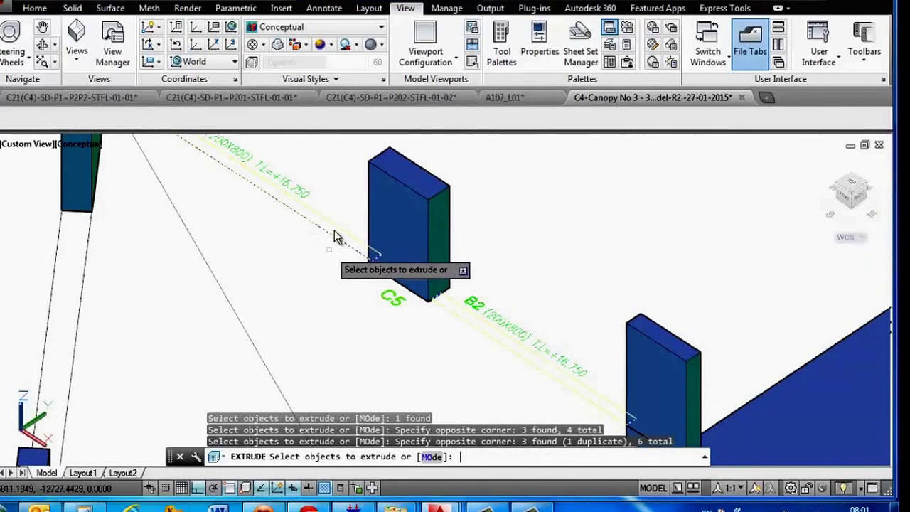
key(Return)
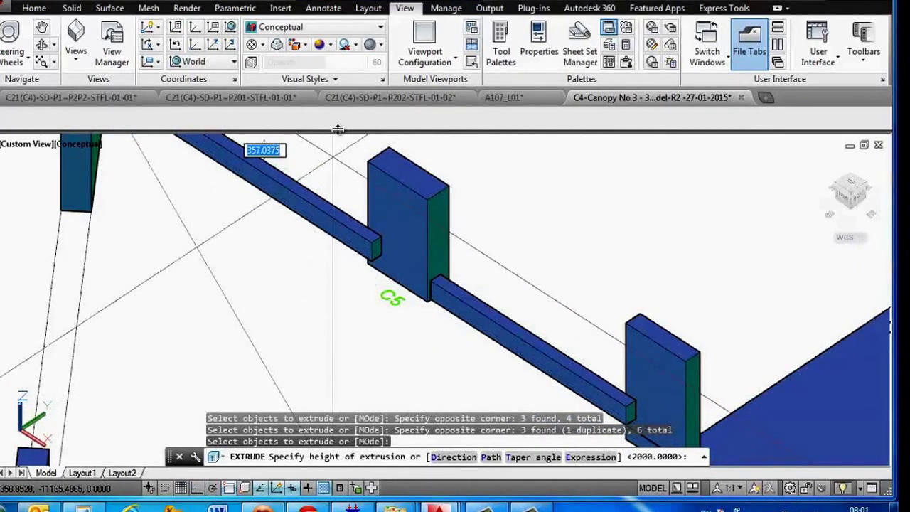
text(92)
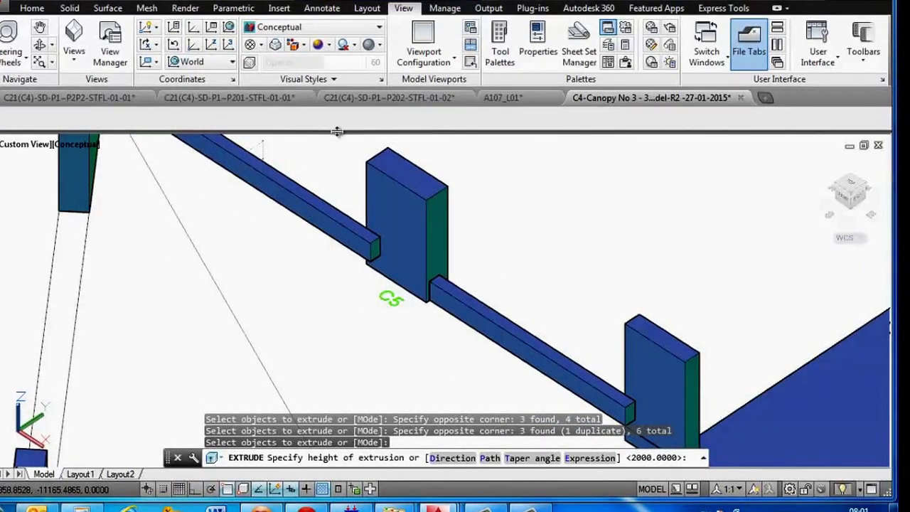
key(Return)
Step: Orbit and zoom to inspect the whole canopy with its new beams
scroll(342, 181, down, 5)
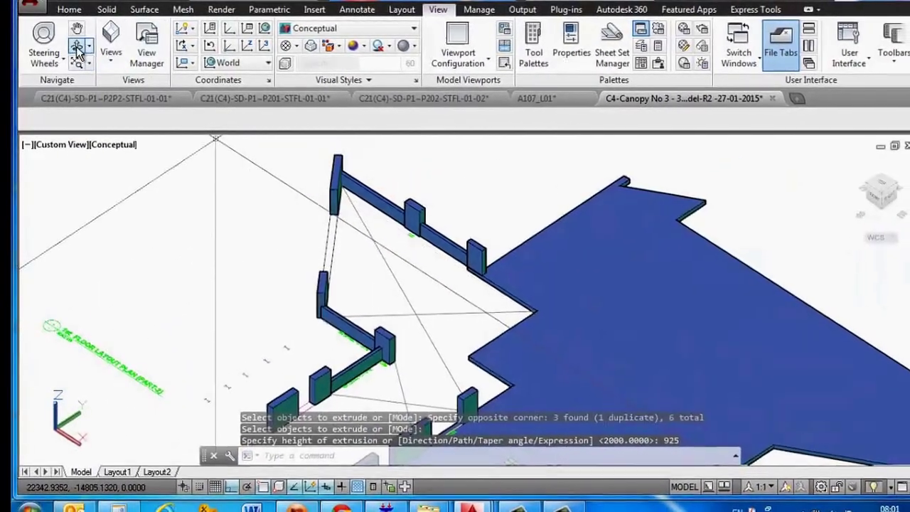
click(76, 46)
mouse_move(266, 207)
mouse_down()
mouse_move(299, 204)
mouse_move(295, 254)
mouse_move(360, 299)
mouse_move(390, 294)
mouse_move(386, 277)
mouse_move(382, 288)
mouse_move(398, 283)
mouse_move(363, 292)
mouse_move(325, 278)
mouse_move(177, 264)
mouse_up()
scroll(363, 292, up, 3)
scroll(360, 290, up, 2)
scroll(324, 271, down, 2)
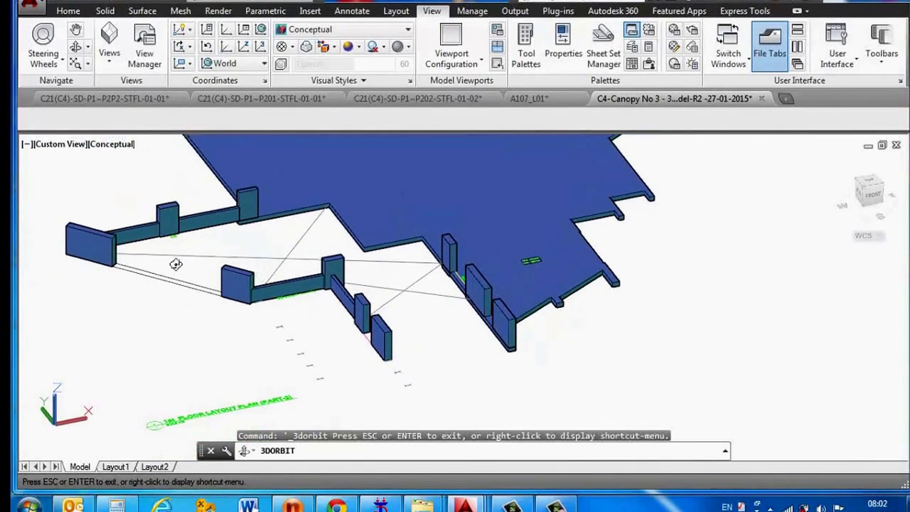
scroll(126, 256, up, 3)
Step: Exit orbit and extrude one more beam outline 925 high as a downstand
right_click(125, 256)
click(157, 229)
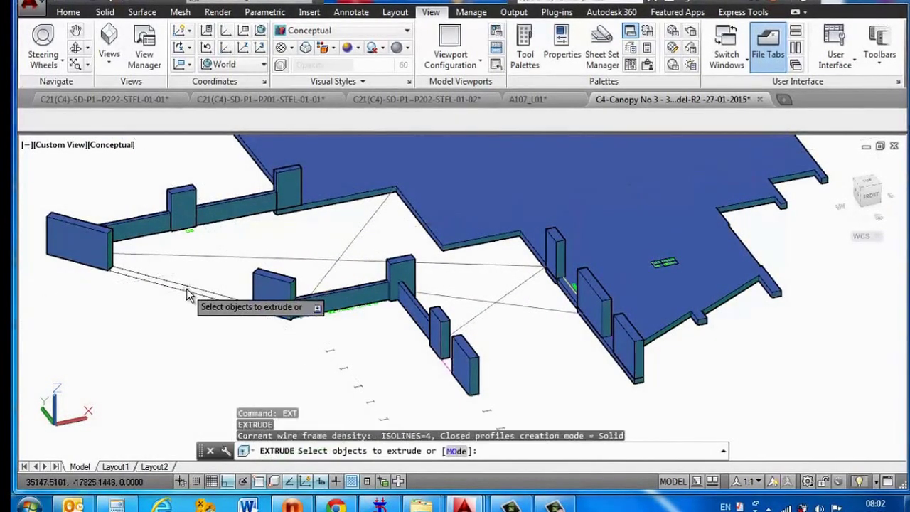
key(Return)
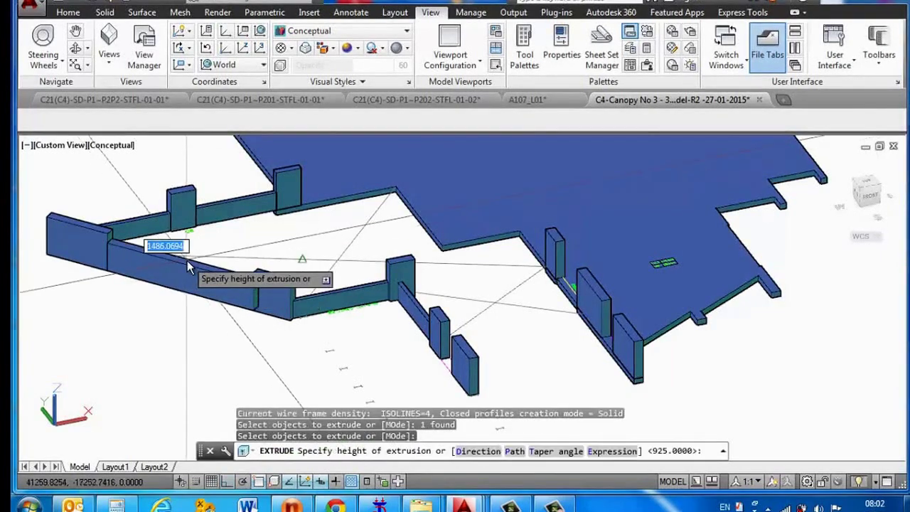
text(925)
key(Return)
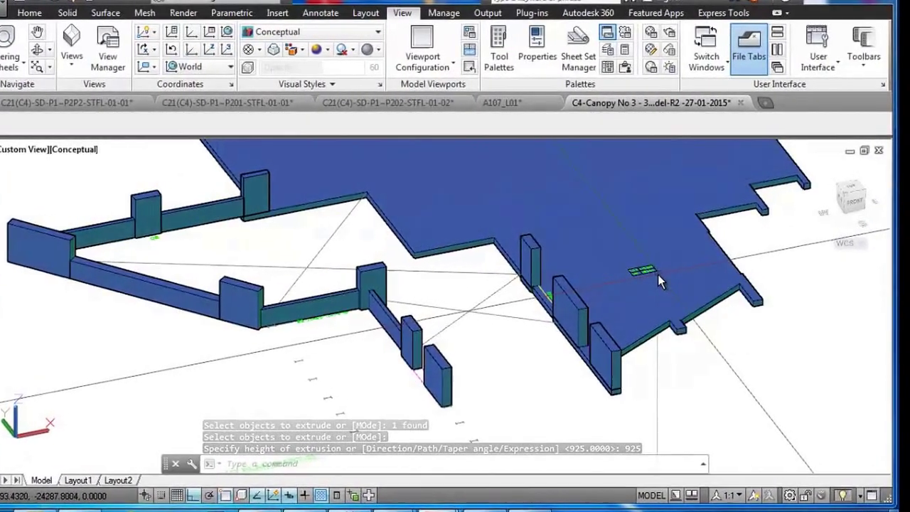
Step: Zoom in on the shaded model to inspect the downstand beams between columns
scroll(658, 276, up, 4)
scroll(655, 274, up, 2)
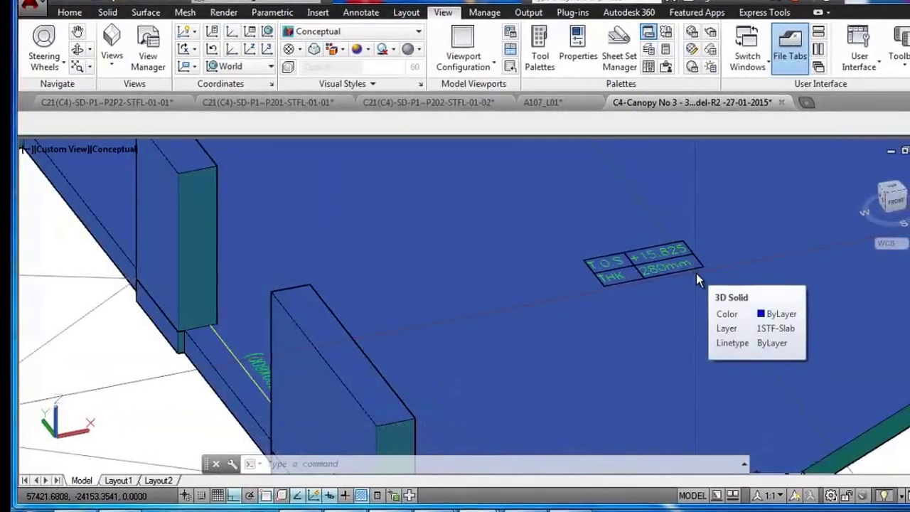
scroll(683, 273, down, 2)
scroll(673, 268, down, 2)
scroll(670, 265, down, 1)
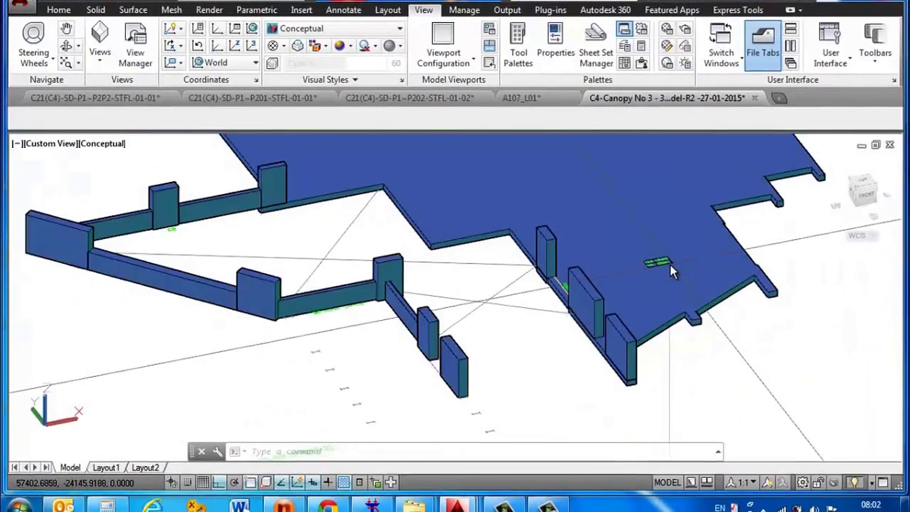
scroll(205, 230, up, 2)
scroll(192, 208, up, 2)
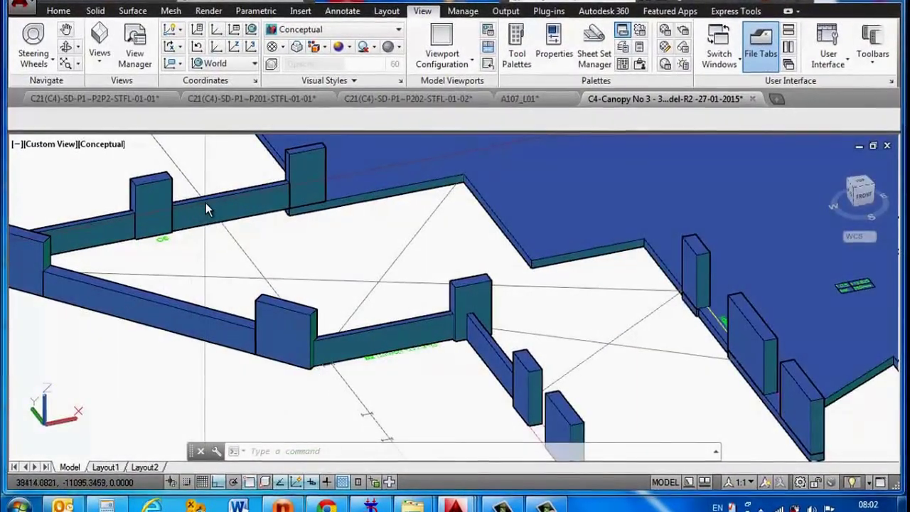
scroll(206, 203, up, 2)
Step: Switch the viewport to 2D Wireframe and zoom to the drawing extents
scroll(205, 203, up, 2)
click(103, 144)
click(162, 183)
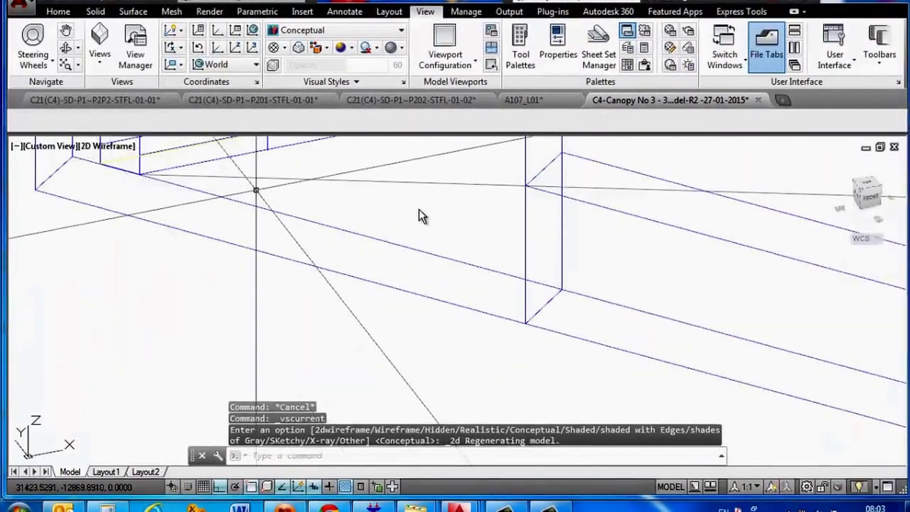
scroll(412, 263, down, 2)
scroll(360, 278, down, 2)
text(z)
key(Return)
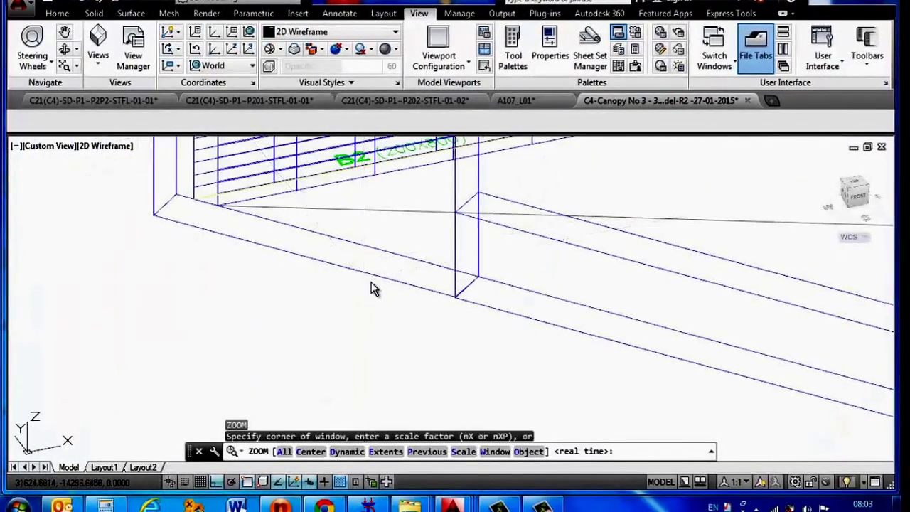
text(e)
key(Return)
Step: Move the 50 previously selected canopy objects, taking the canopy corner as base point
text(m)
key(Return)
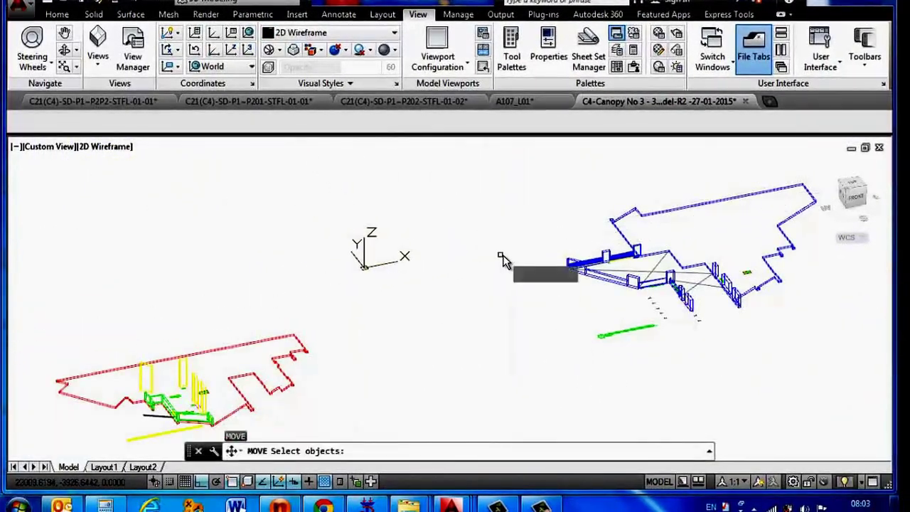
text(p)
key(Return)
scroll(637, 291, up, 5)
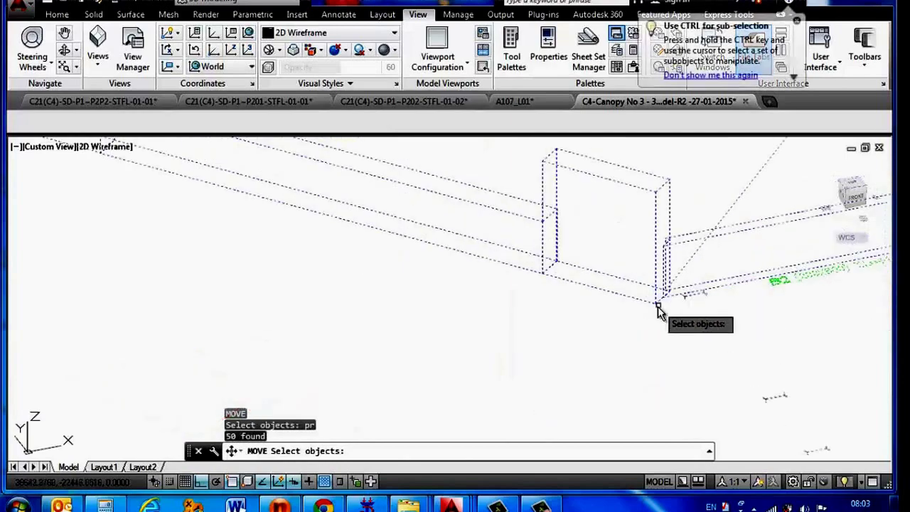
scroll(661, 315, up, 2)
key(Return)
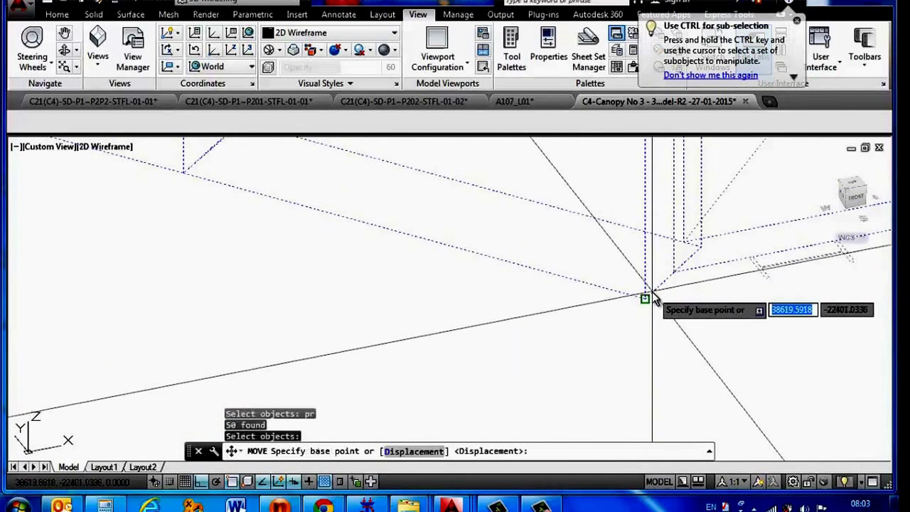
click(646, 297)
scroll(711, 185, down, 3)
scroll(711, 184, down, 3)
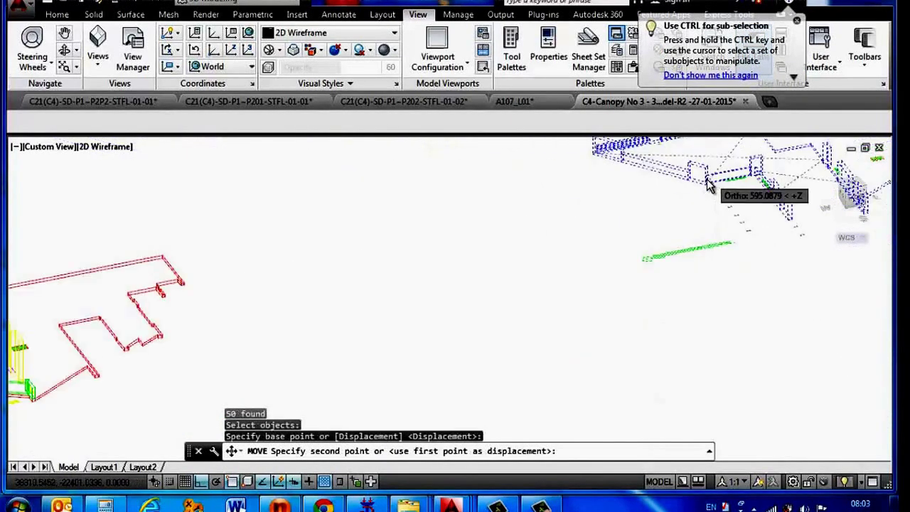
scroll(626, 199, down, 2)
scroll(256, 302, up, 2)
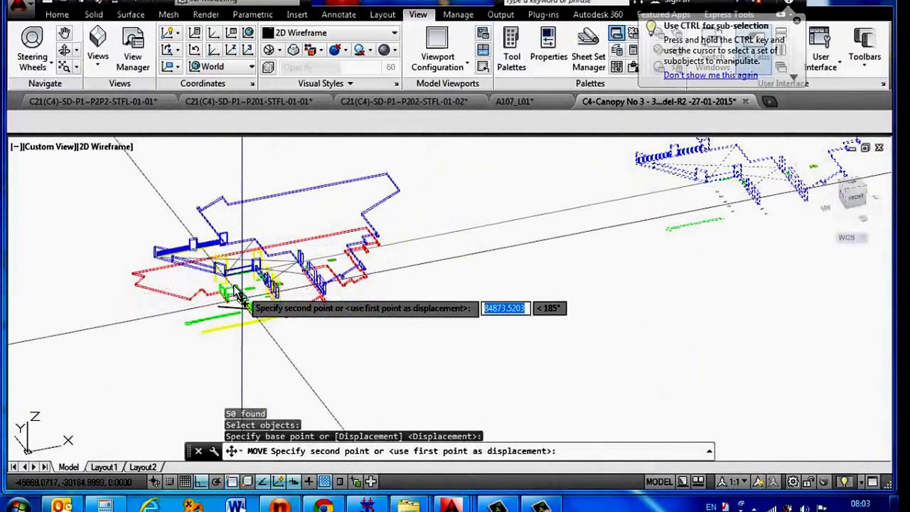
scroll(228, 278, up, 2)
scroll(206, 321, up, 2)
scroll(208, 331, up, 2)
scroll(209, 333, up, 1)
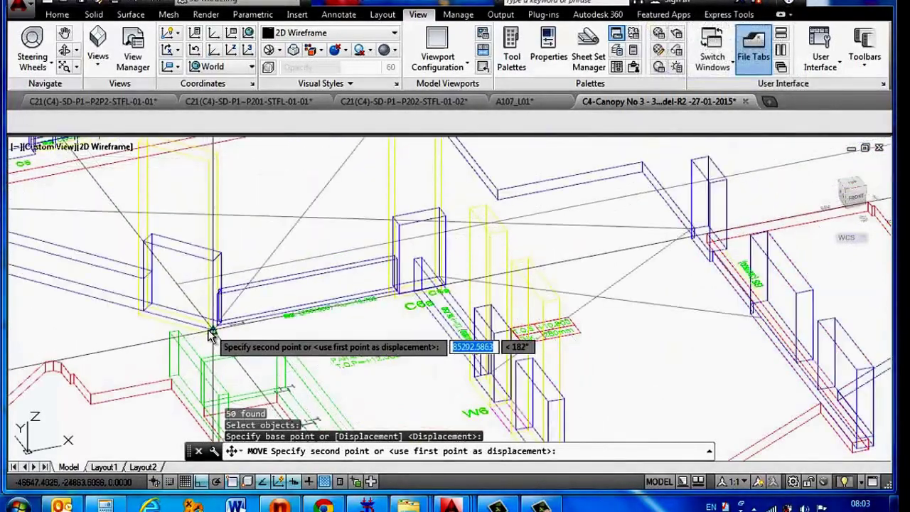
scroll(208, 334, up, 1)
scroll(208, 335, up, 1)
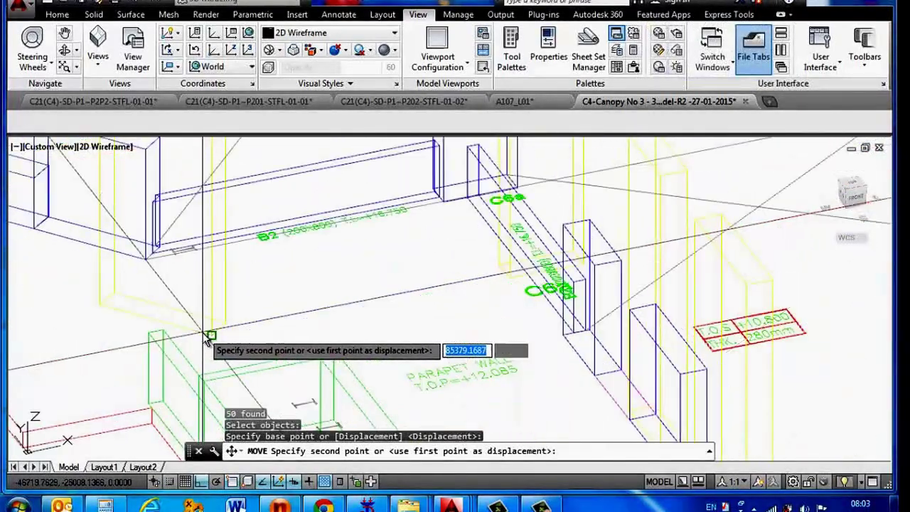
Step: Place the canopy on the matching podium-floor corner and zoom around to inspect it
click(209, 339)
scroll(288, 274, down, 2)
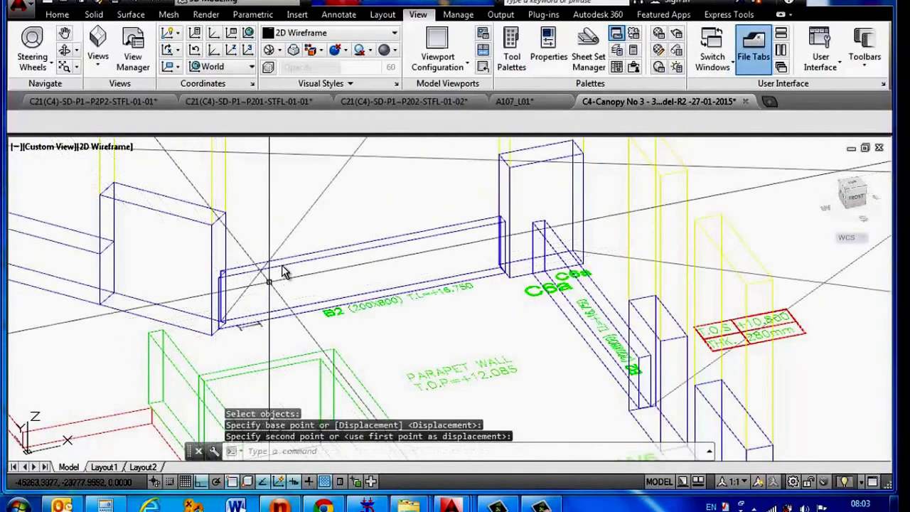
scroll(288, 259, down, 3)
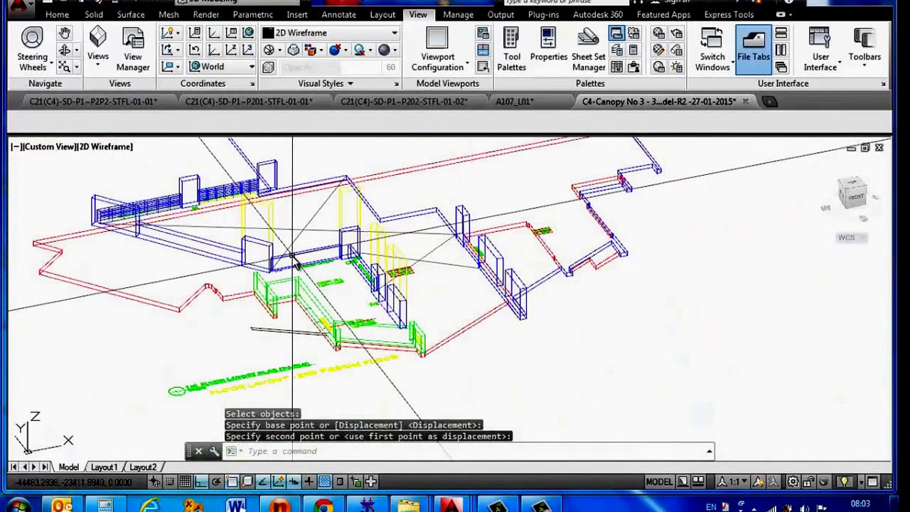
scroll(525, 325, up, 3)
scroll(562, 284, up, 2)
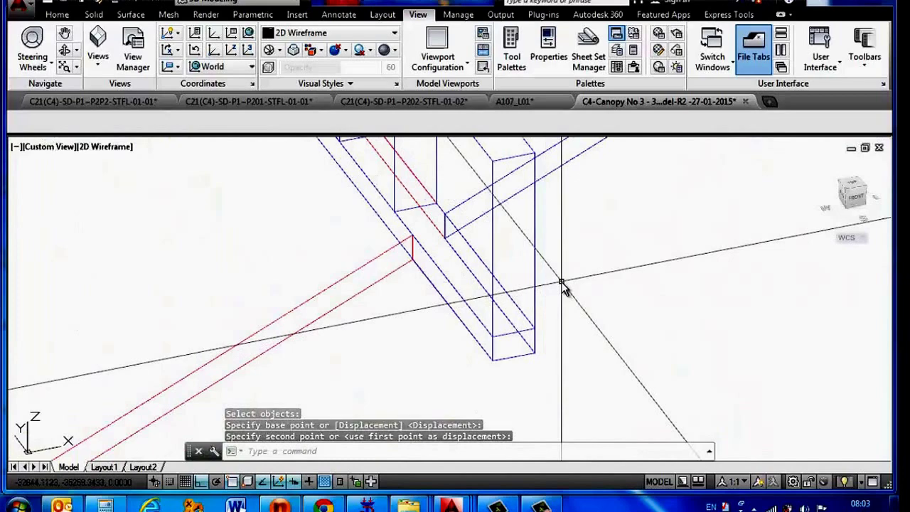
scroll(576, 302, down, 2)
scroll(582, 311, down, 1)
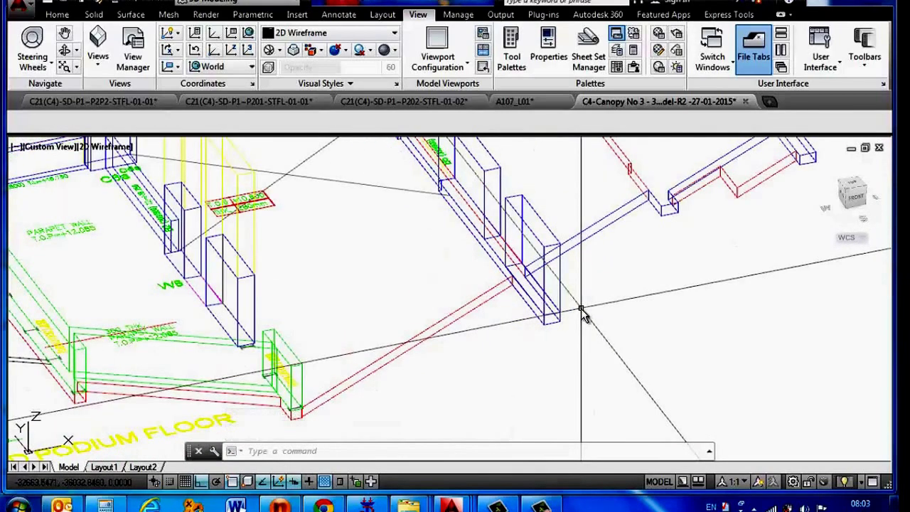
scroll(582, 311, down, 3)
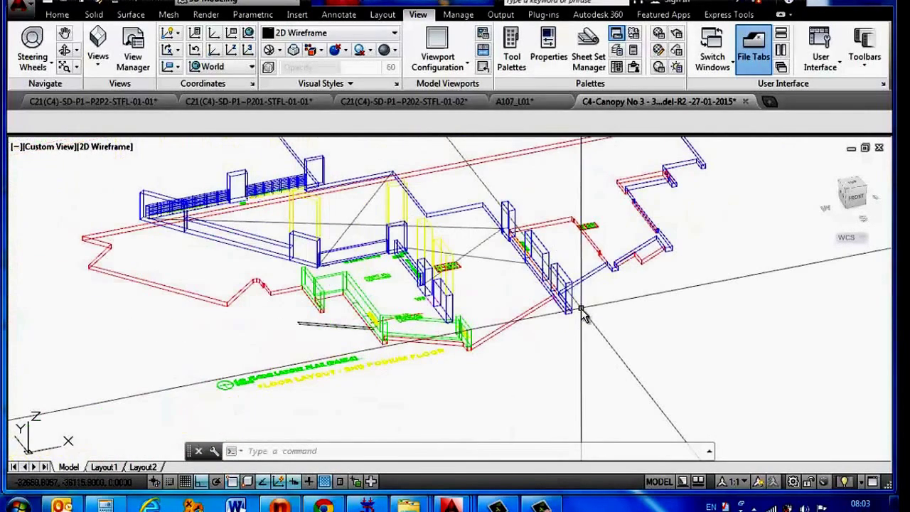
scroll(177, 207, up, 4)
scroll(177, 207, up, 2)
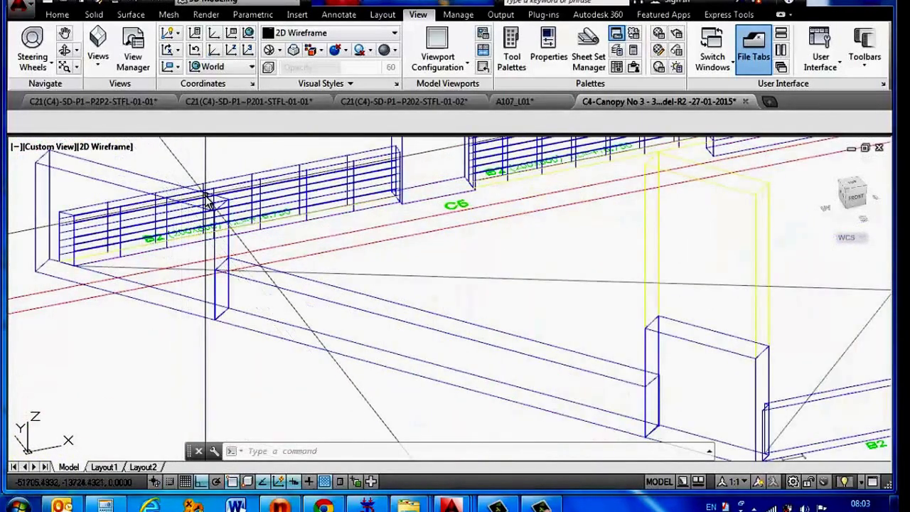
scroll(208, 202, down, 3)
scroll(149, 157, down, 1)
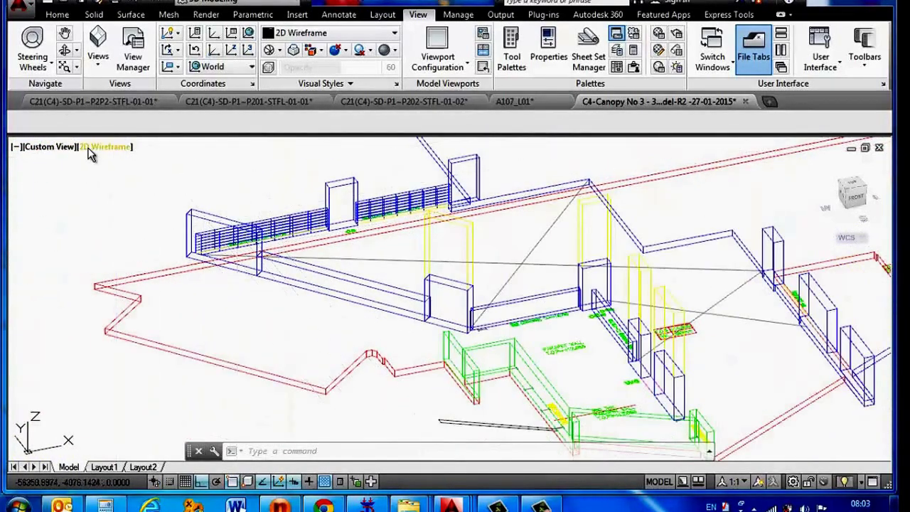
scroll(167, 282, up, 1)
scroll(549, 325, down, 2)
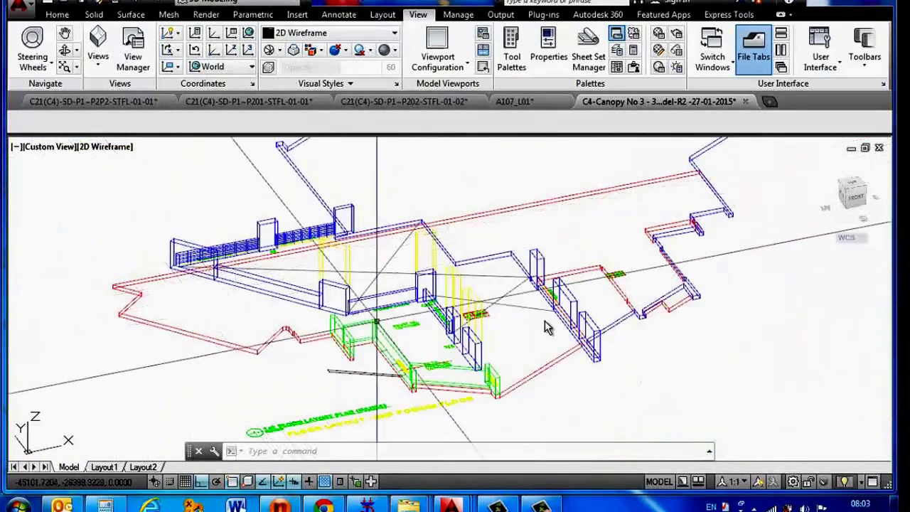
scroll(619, 282, up, 3)
scroll(356, 313, down, 2)
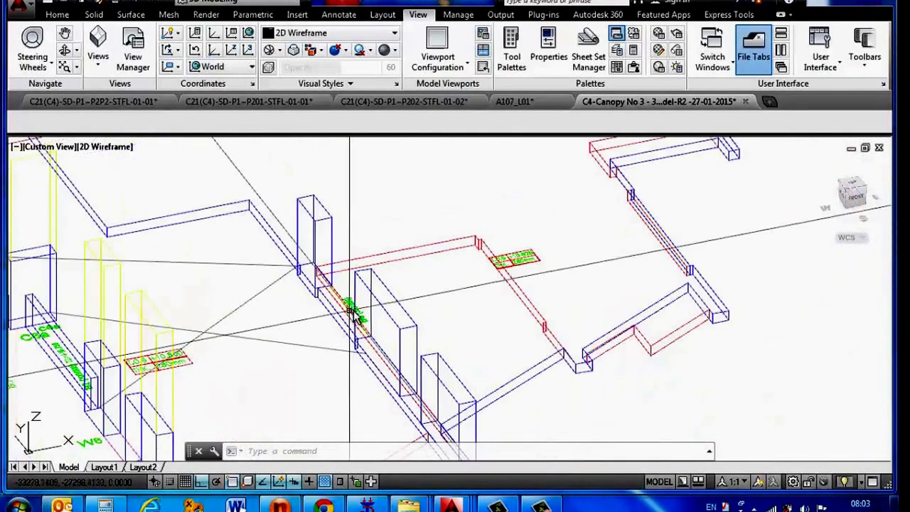
Step: Bring up Windows Calculator beside the T.O.S +15.825 slab level tag
scroll(545, 266, up, 3)
scroll(497, 258, up, 1)
scroll(498, 256, up, 2)
scroll(498, 249, up, 1)
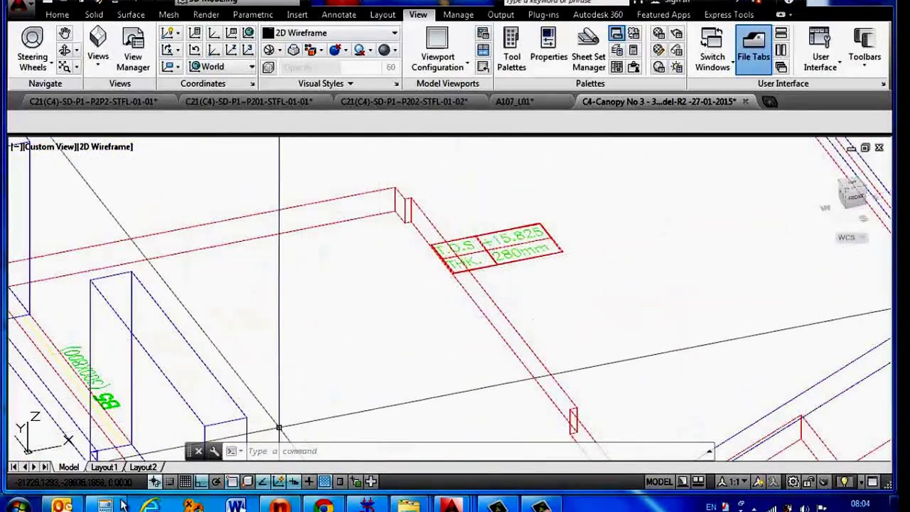
click(110, 505)
drag(402, 225, 291, 235)
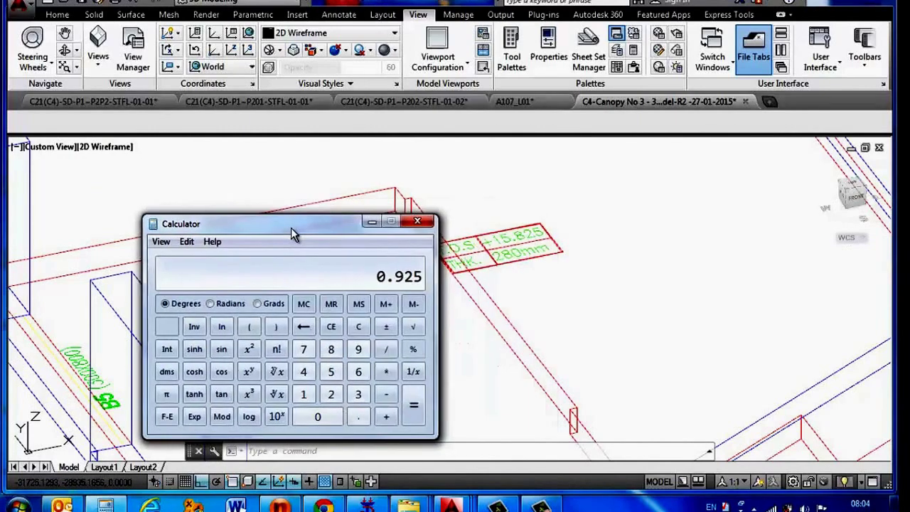
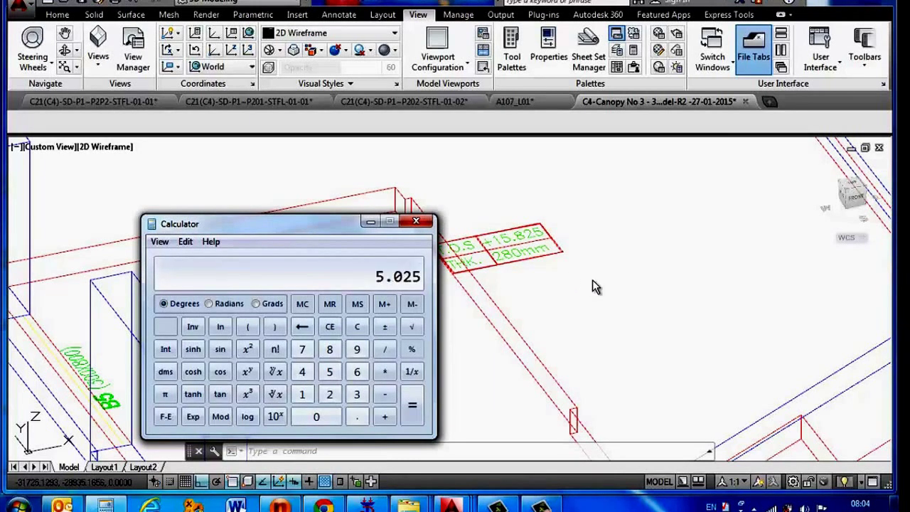
Step: Move the 50 previously selected objects 5025 units up along Z
click(569, 284)
scroll(599, 248, down, 3)
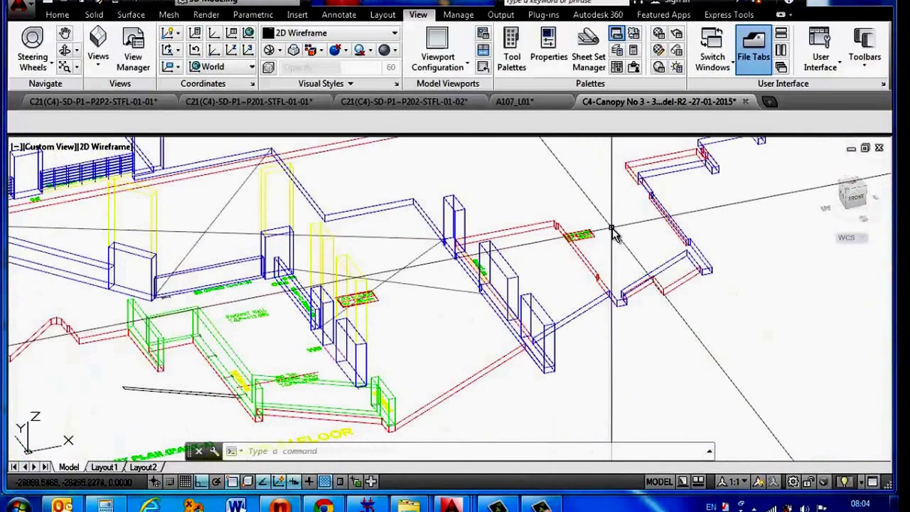
scroll(600, 248, down, 2)
scroll(546, 269, up, 3)
scroll(546, 269, up, 4)
scroll(552, 244, down, 6)
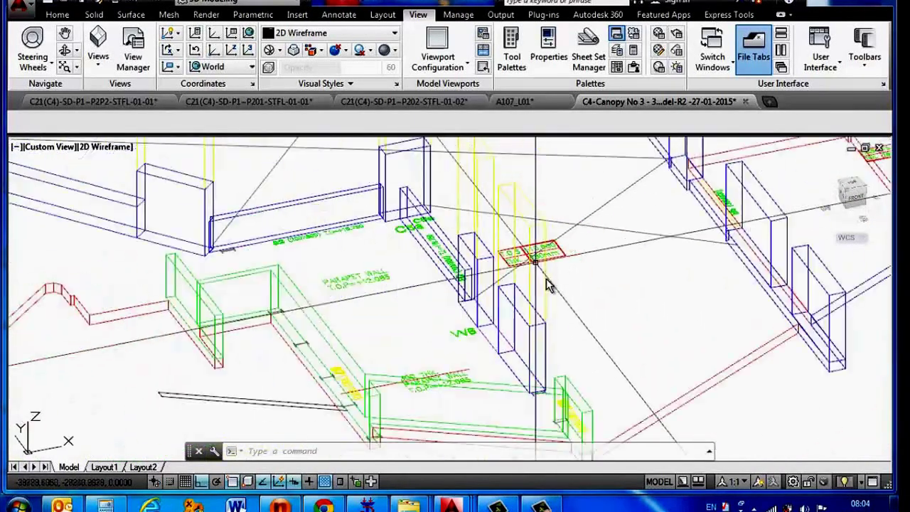
scroll(548, 299, up, 2)
text(pr)
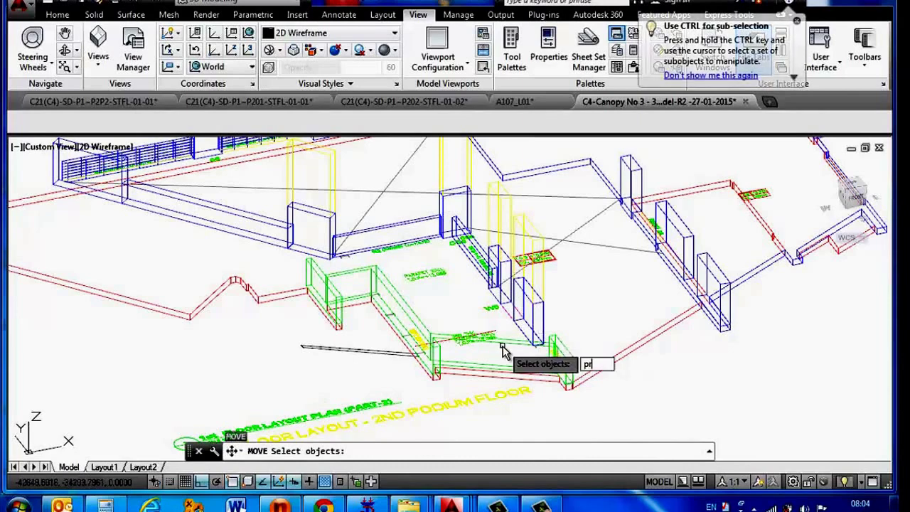
key(Return)
key(Return)
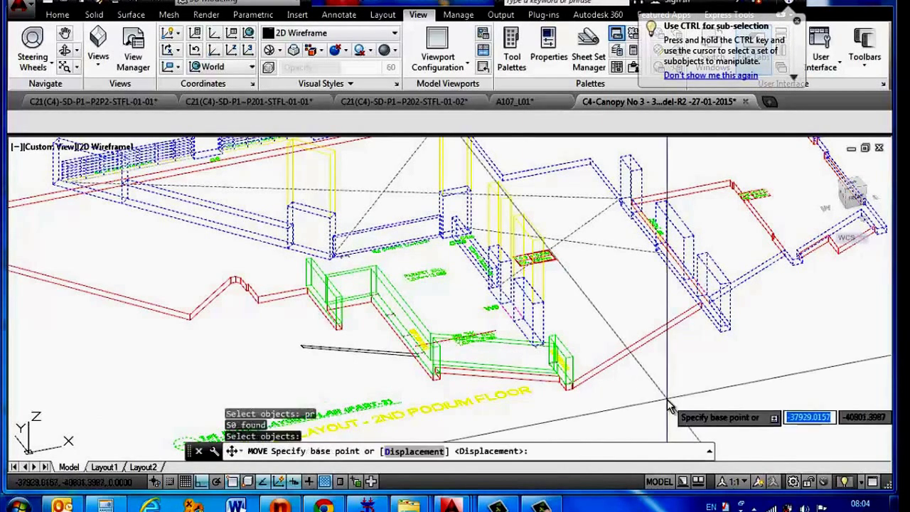
click(661, 407)
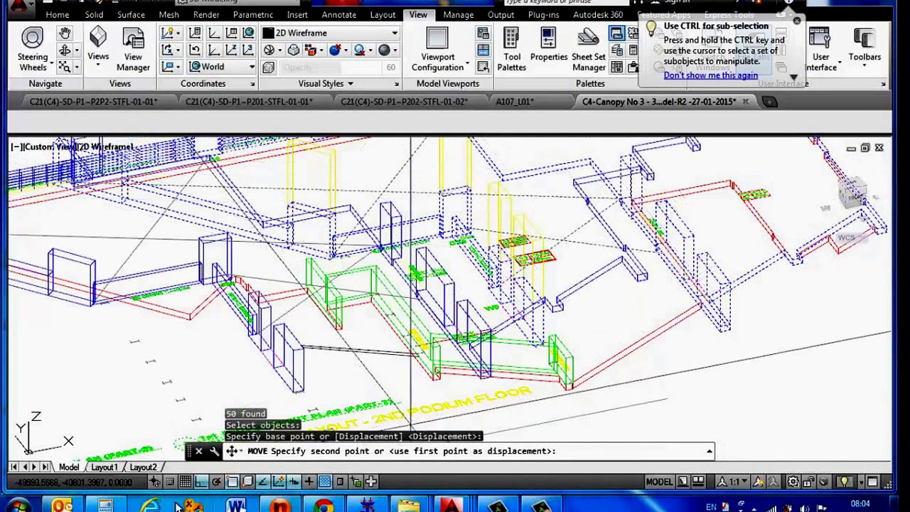
click(120, 503)
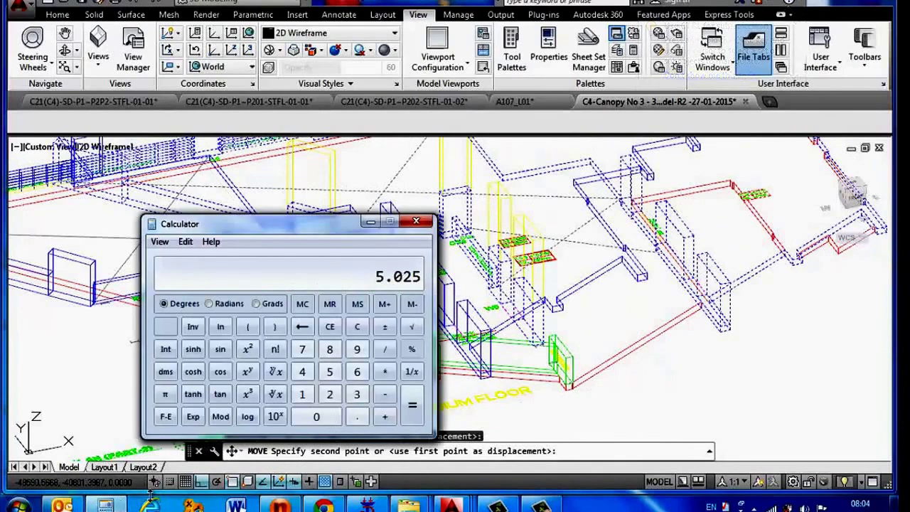
click(660, 387)
text(5025)
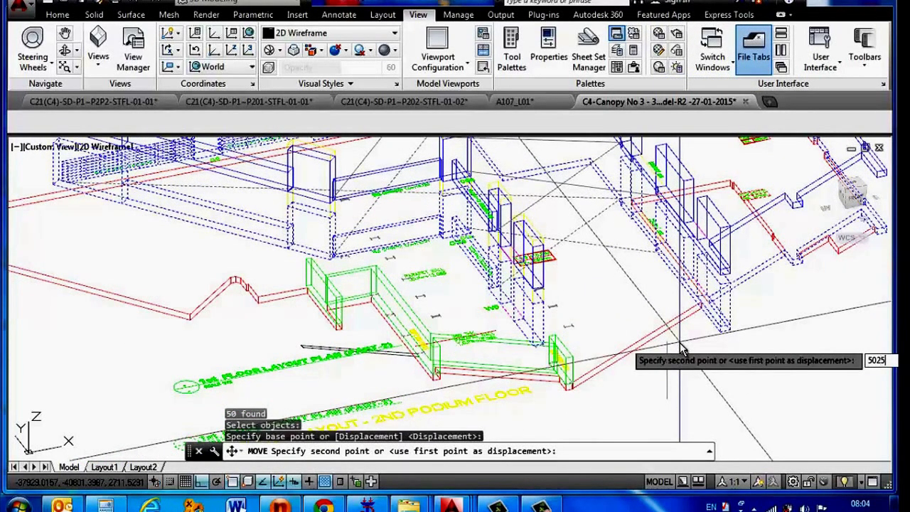
key(Return)
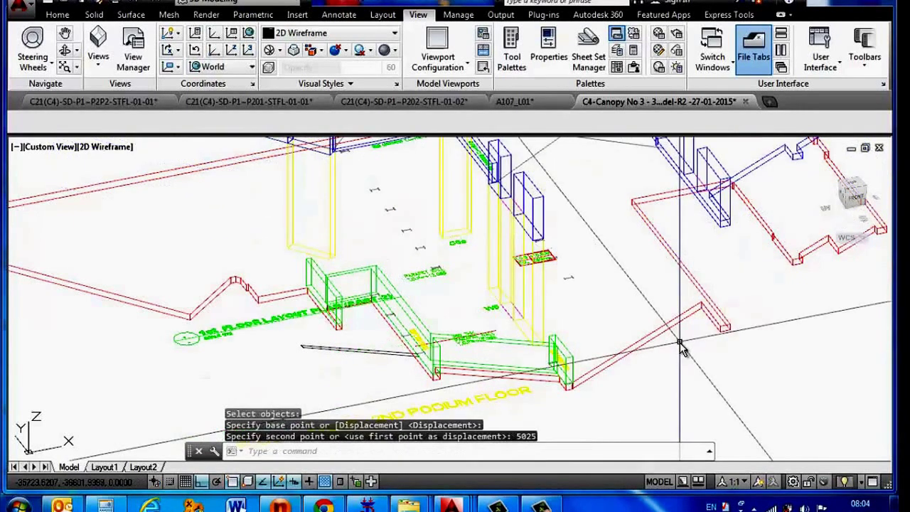
Step: Erase the two selected railing objects along beam B2 beside column C5
shift+middle_drag(681, 347, 419, 211)
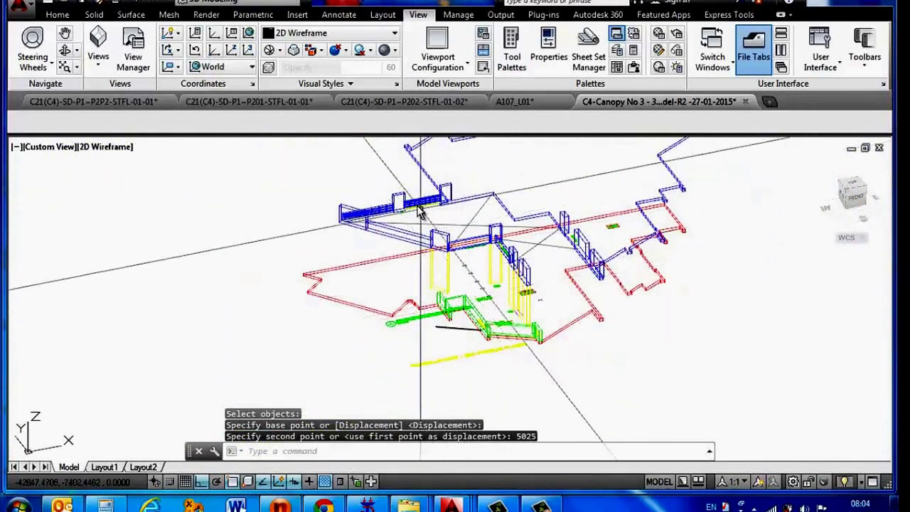
scroll(419, 212, up, 4)
scroll(417, 203, up, 2)
text(e)
key(Return)
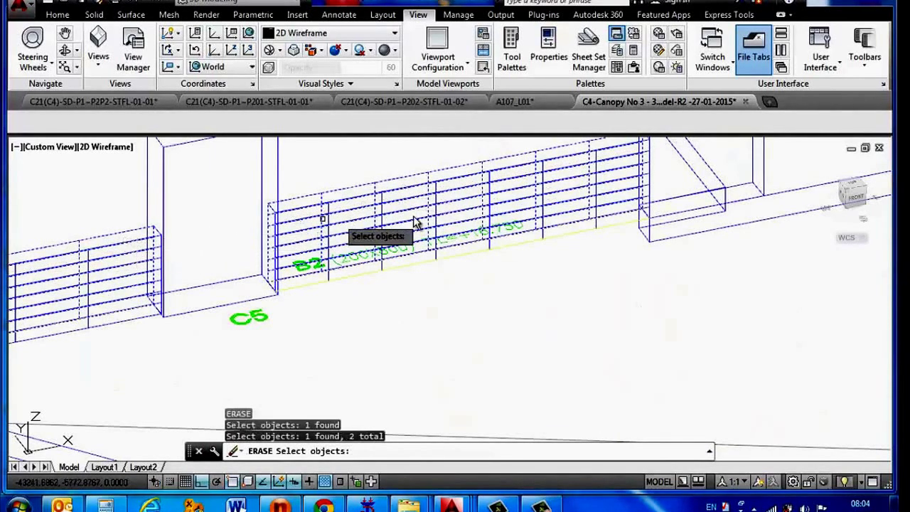
key(Return)
key(Return)
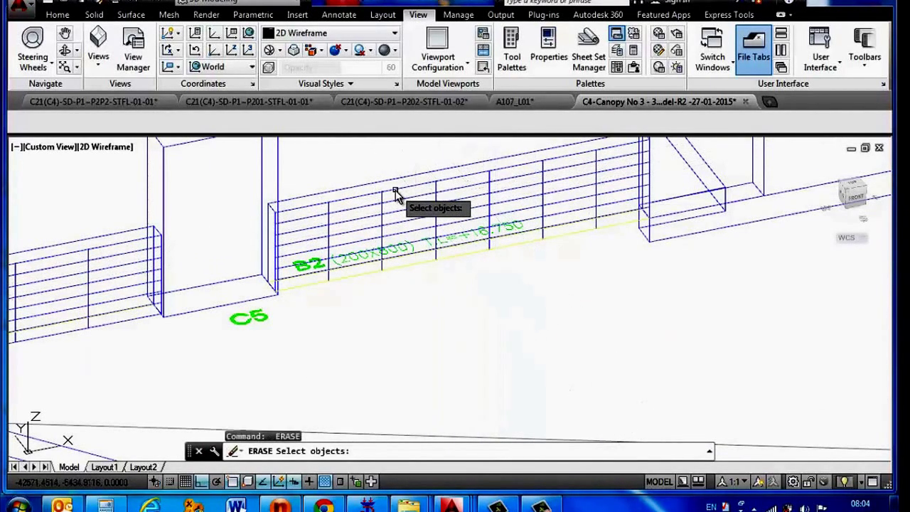
Step: Erase the remaining stray railing line and save the canopy drawing
click(377, 207)
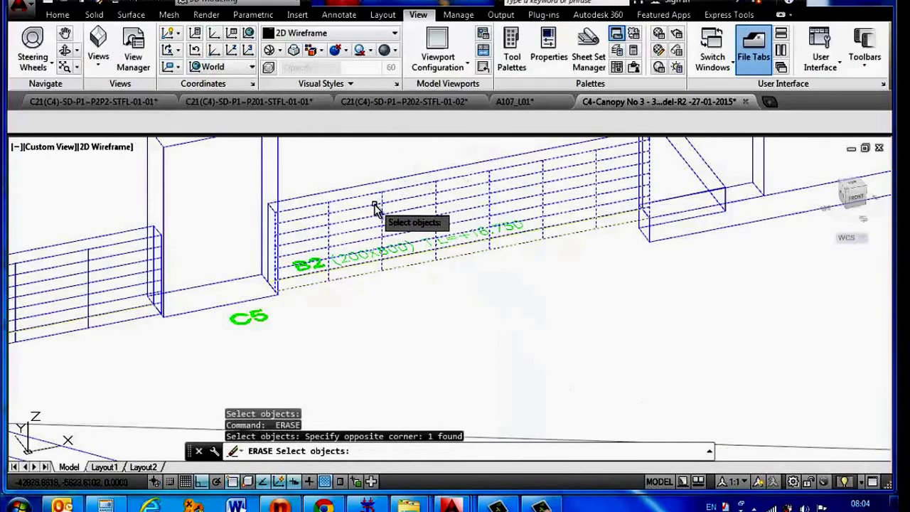
key(Return)
key(Return)
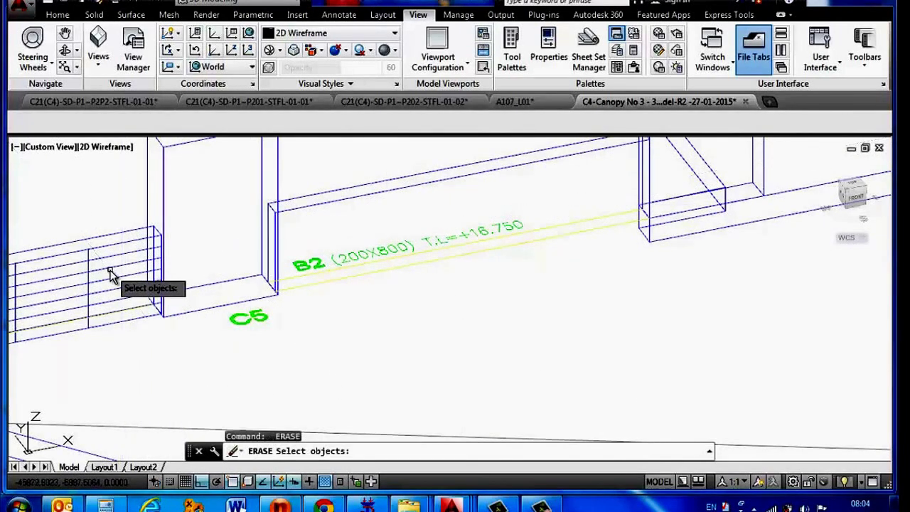
key(Return)
scroll(463, 242, down, 5)
scroll(484, 271, down, 2)
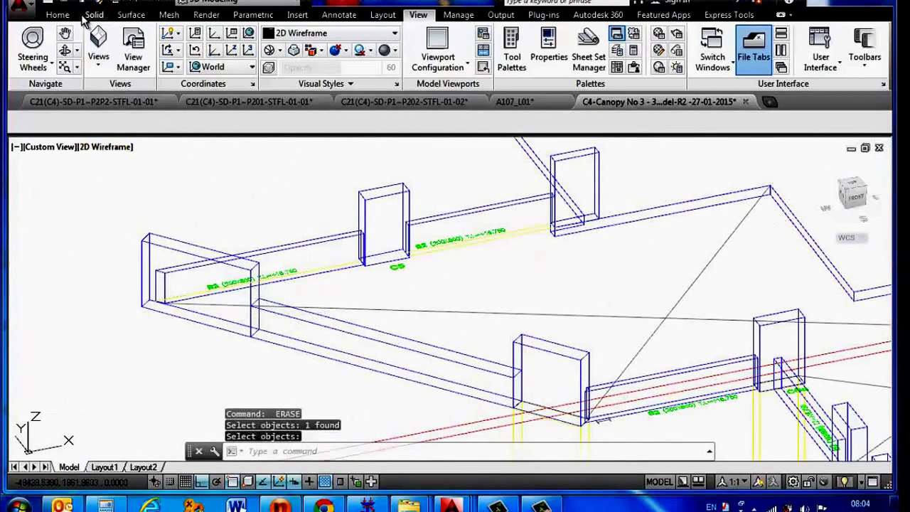
key(Return)
key(ctrl+s)
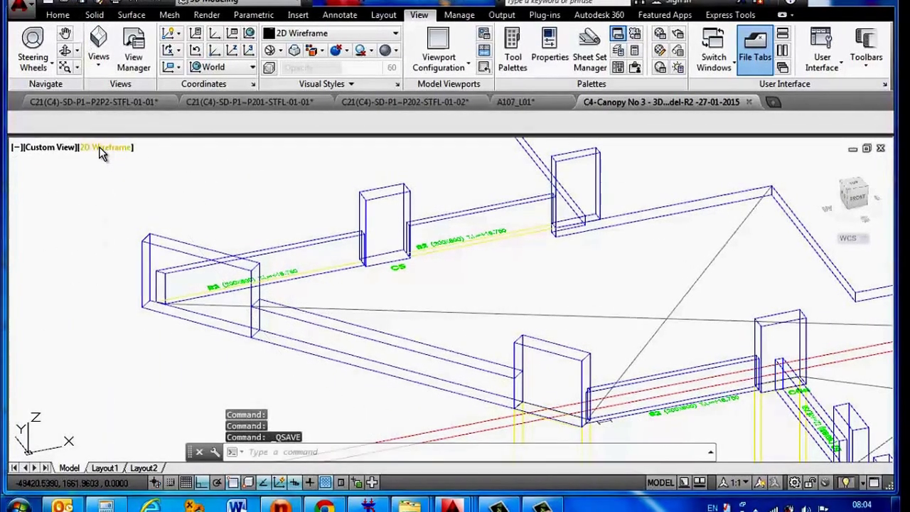
Step: Switch the visual style to Conceptual and orbit the shaded model
click(107, 148)
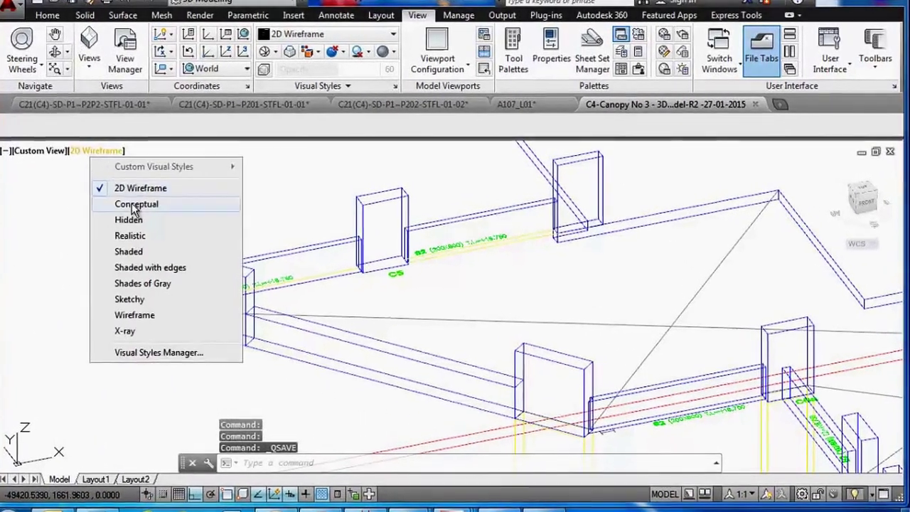
click(135, 204)
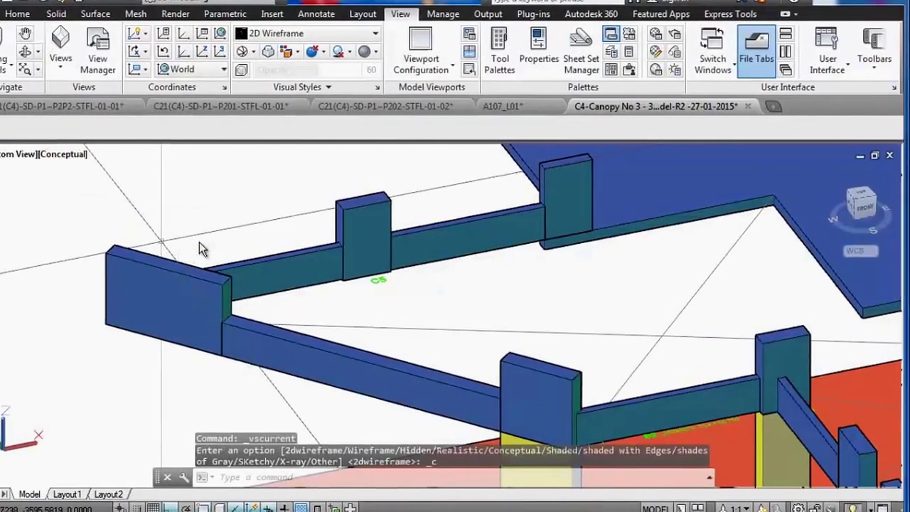
scroll(329, 203, down, 3)
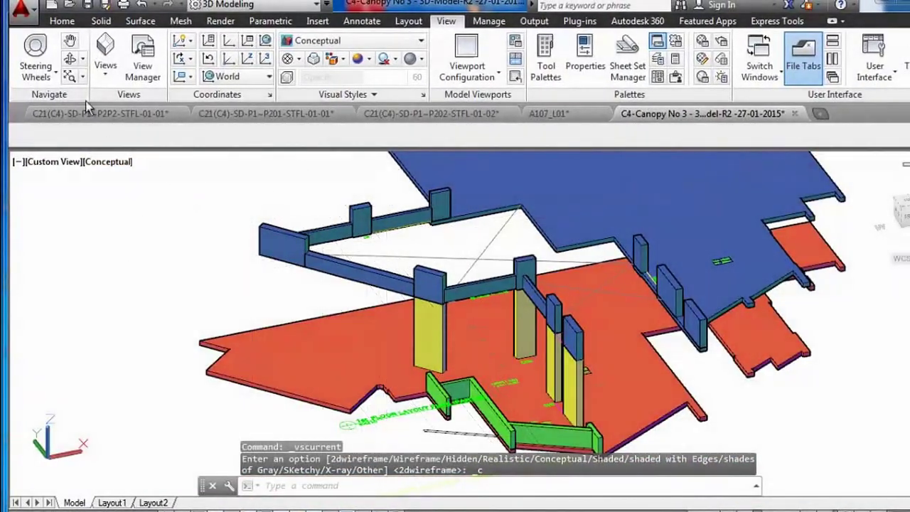
mouse_move(372, 253)
shift+middle_down()
mouse_move(330, 256)
mouse_move(372, 252)
mouse_move(374, 233)
shift+middle_up()
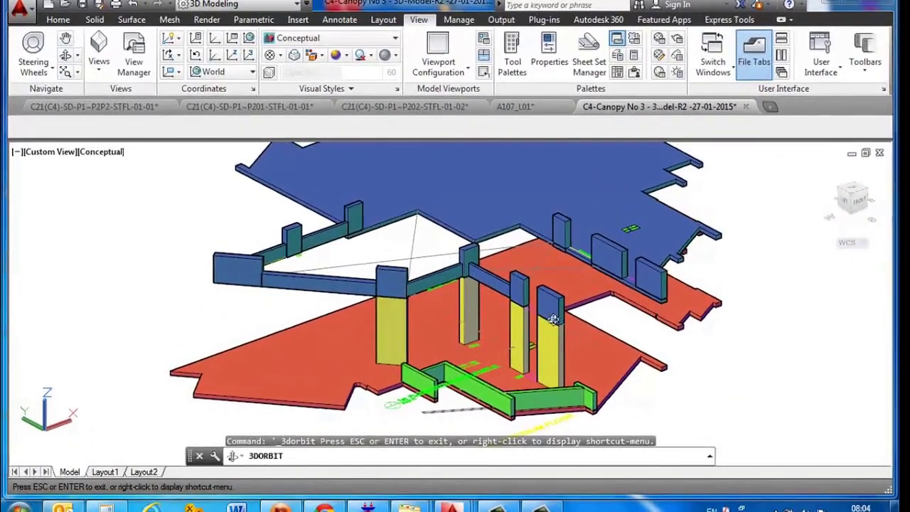
scroll(509, 285, up, 2)
scroll(509, 286, up, 2)
scroll(393, 234, down, 2)
right_click(481, 249)
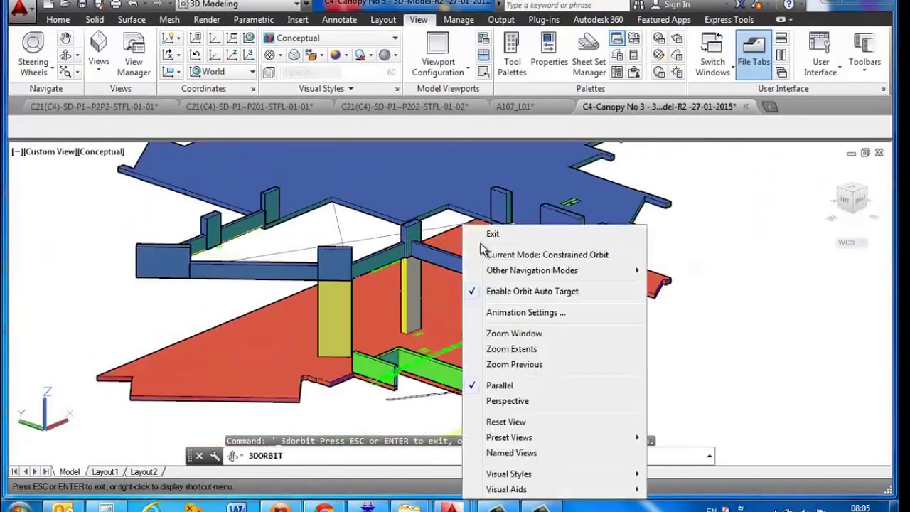
click(493, 234)
scroll(598, 247, up, 2)
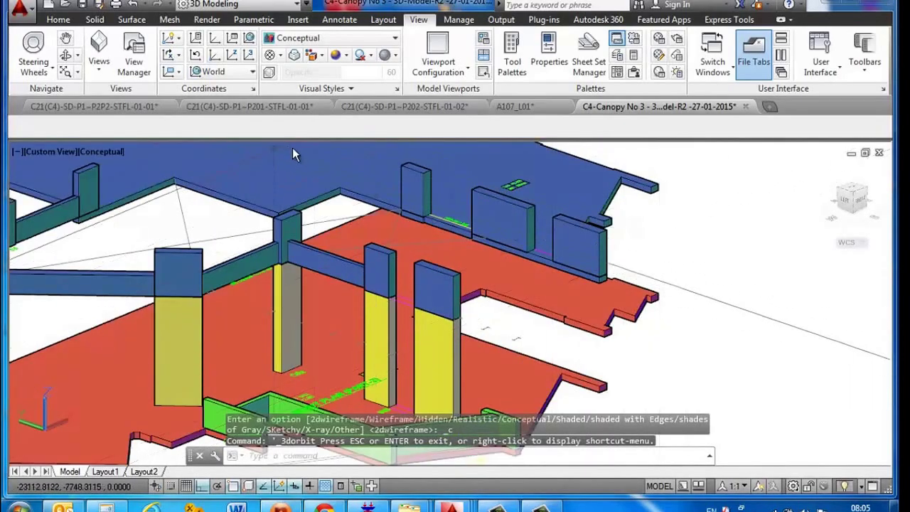
Step: Define a new UCS with the ZAxis option, origin at the red slab corner
text(ucs)
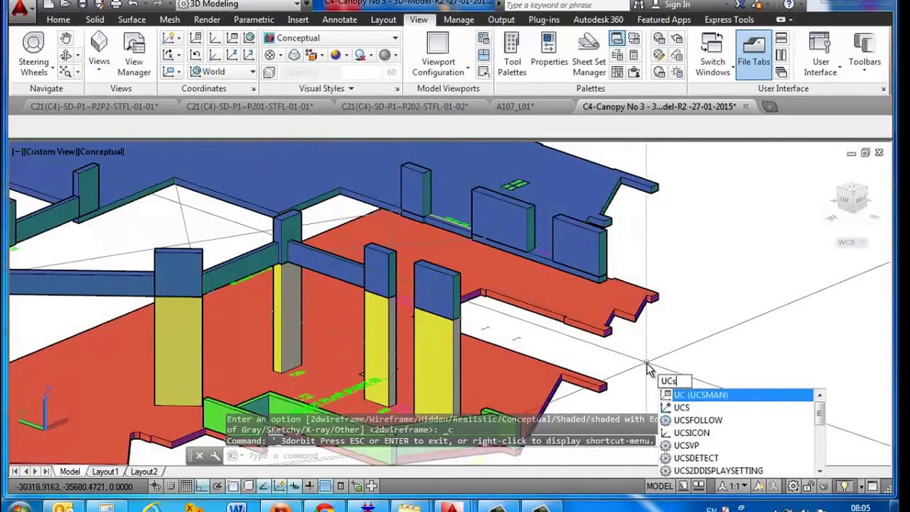
key(Return)
text(za)
key(Return)
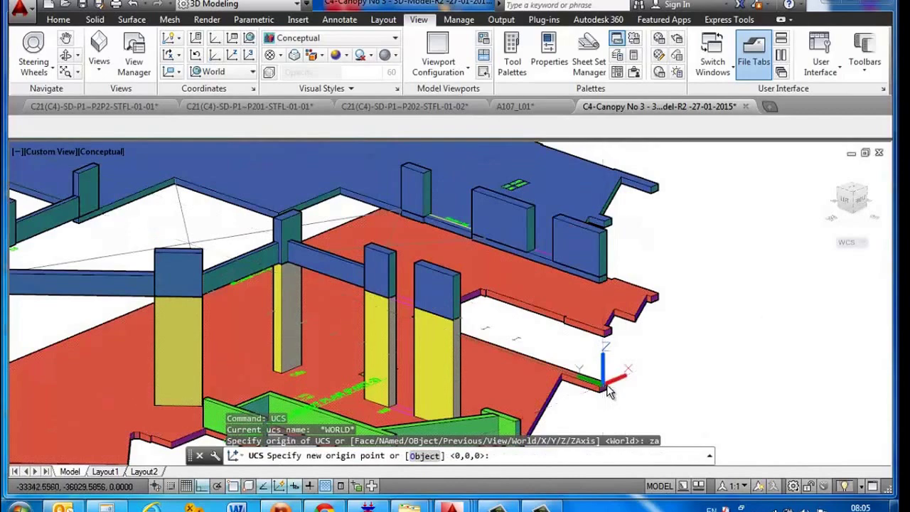
click(608, 390)
click(693, 345)
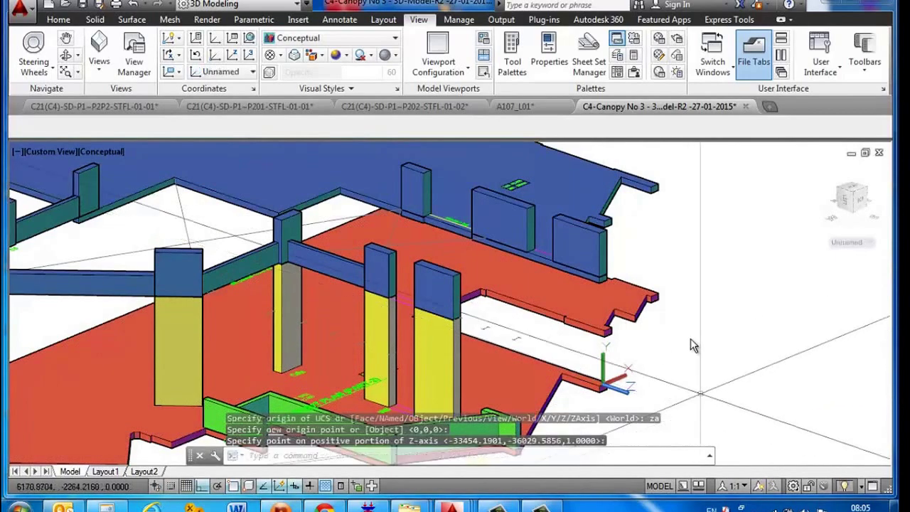
Step: Add a 5025 dimension measured up to the column corner
click(343, 21)
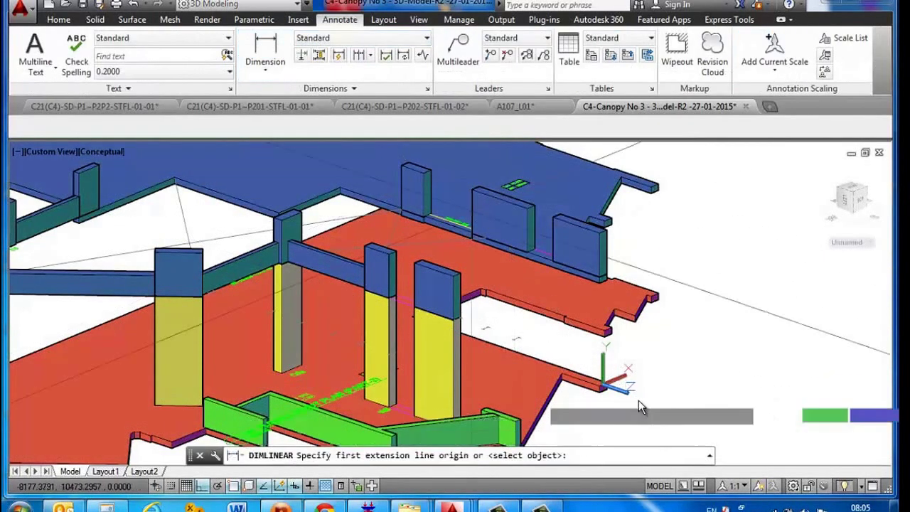
scroll(624, 406, up, 3)
scroll(586, 346, up, 3)
scroll(570, 338, up, 2)
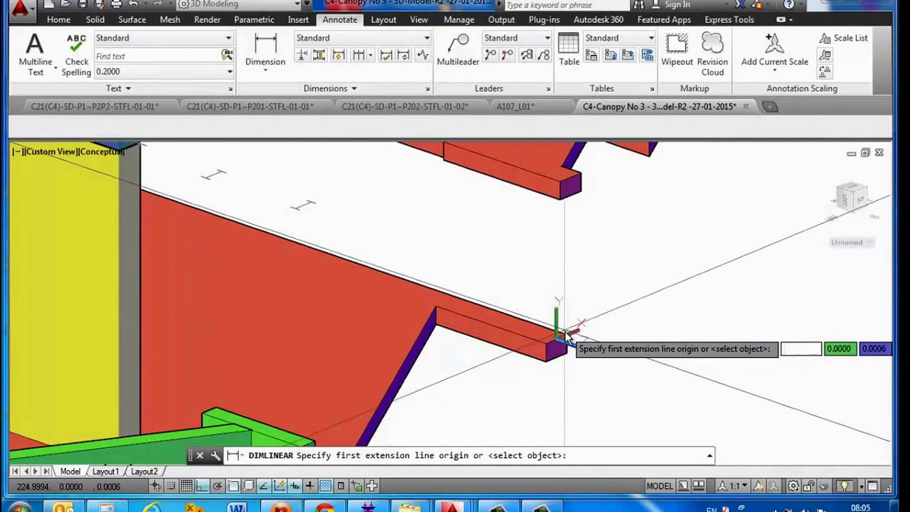
click(569, 335)
scroll(620, 384, down, 3)
scroll(612, 270, down, 2)
scroll(603, 213, up, 3)
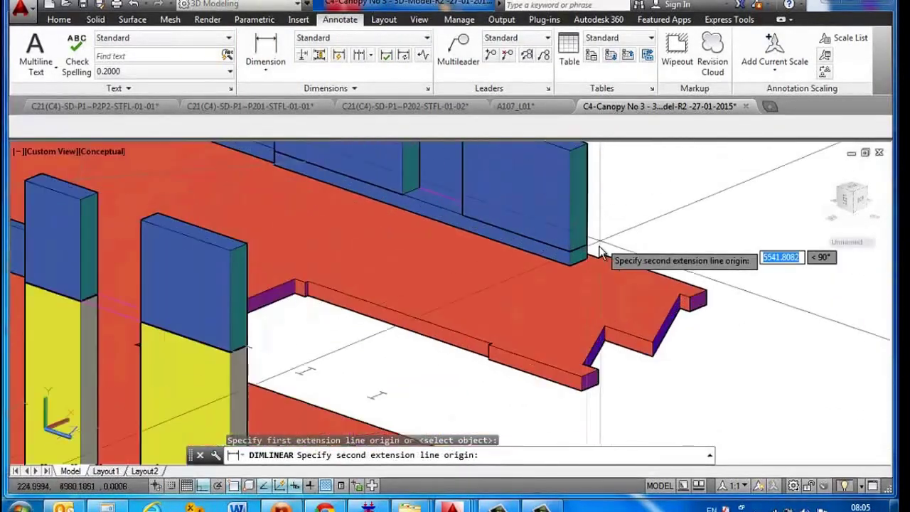
scroll(596, 250, up, 2)
click(565, 242)
scroll(552, 228, down, 4)
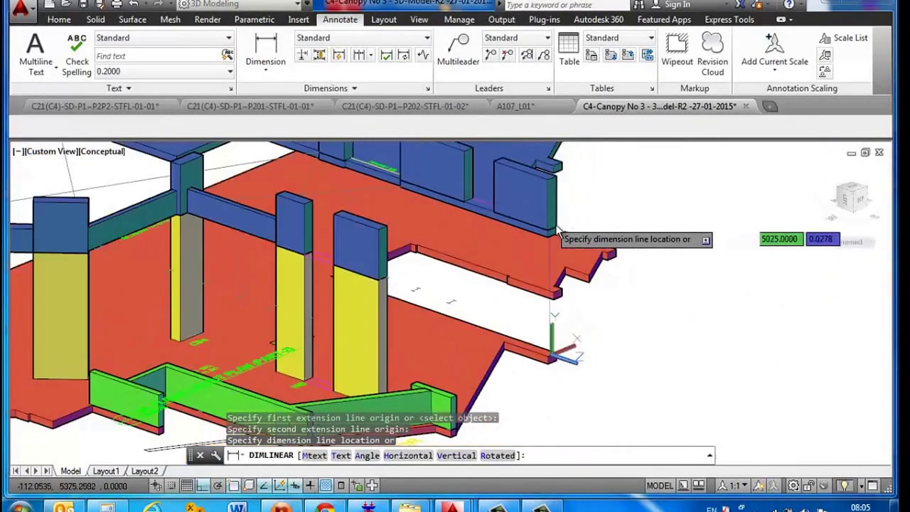
click(643, 294)
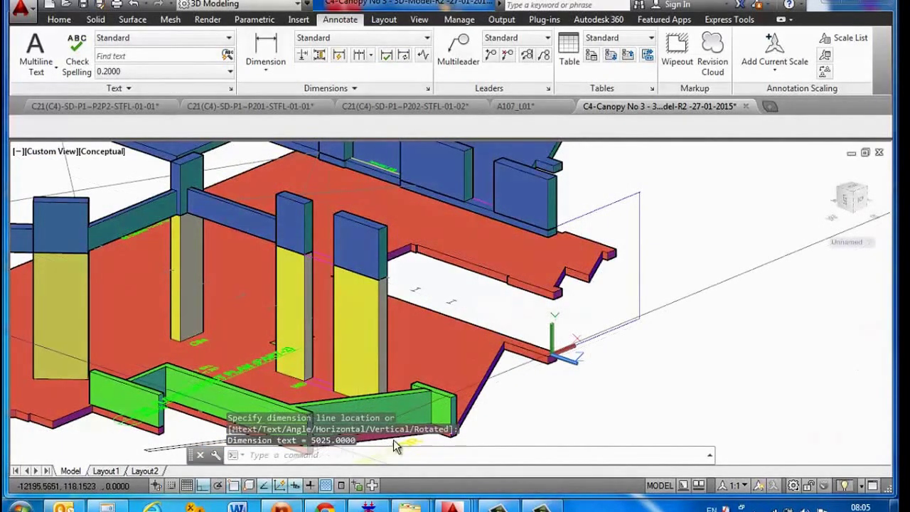
scroll(668, 276, up, 2)
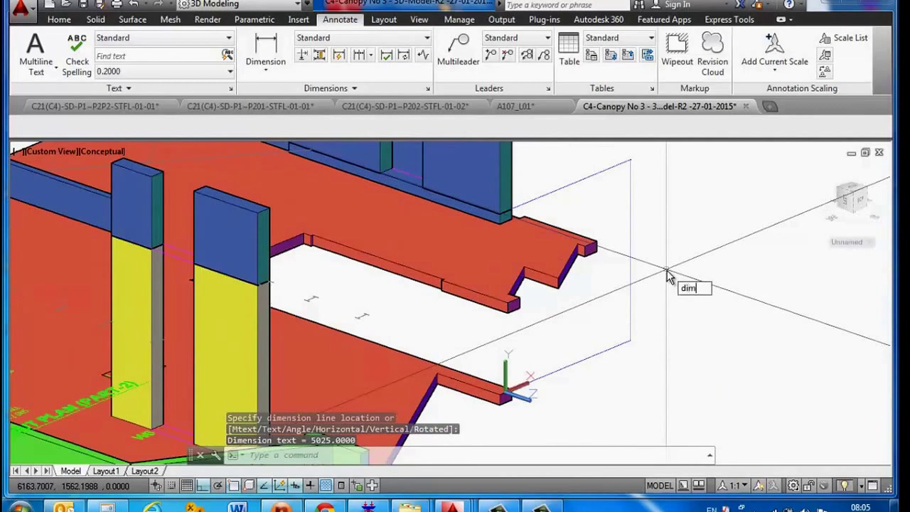
Step: Set the Standard dimension style's text height to 200
text(d)
key(Return)
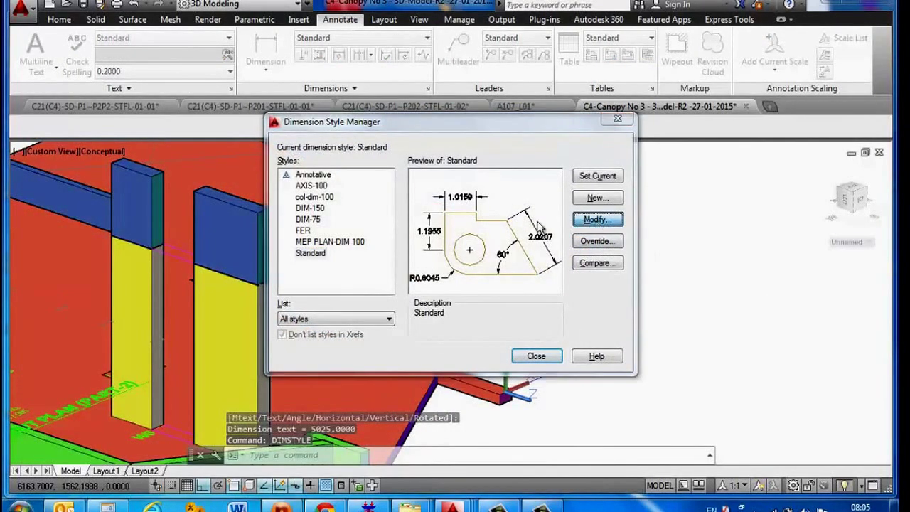
click(598, 220)
click(375, 95)
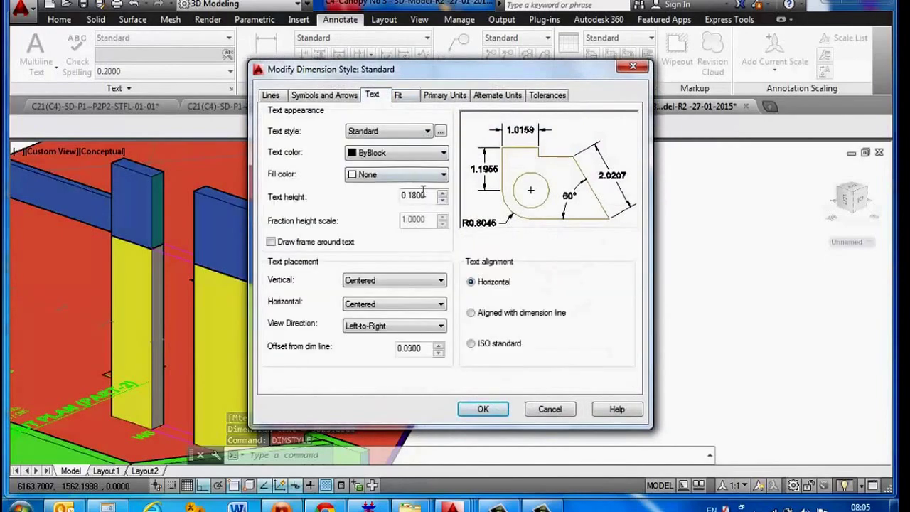
text(200)
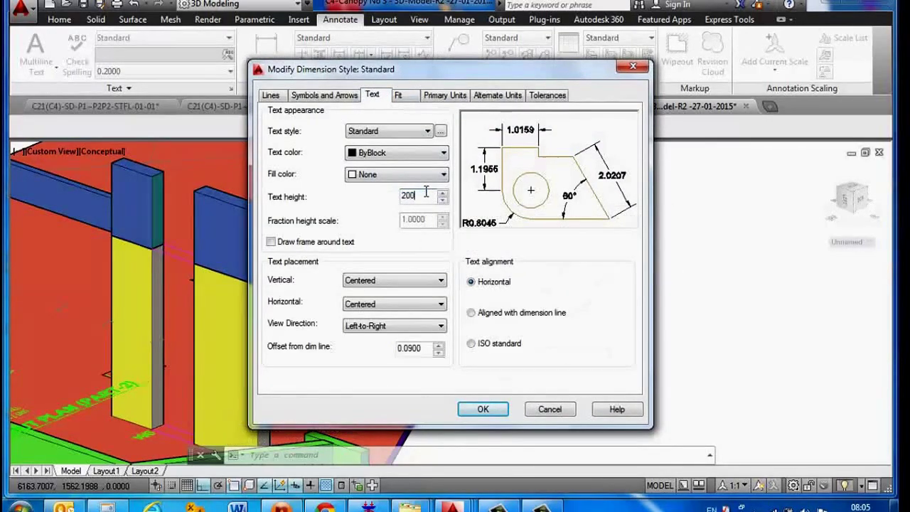
click(480, 410)
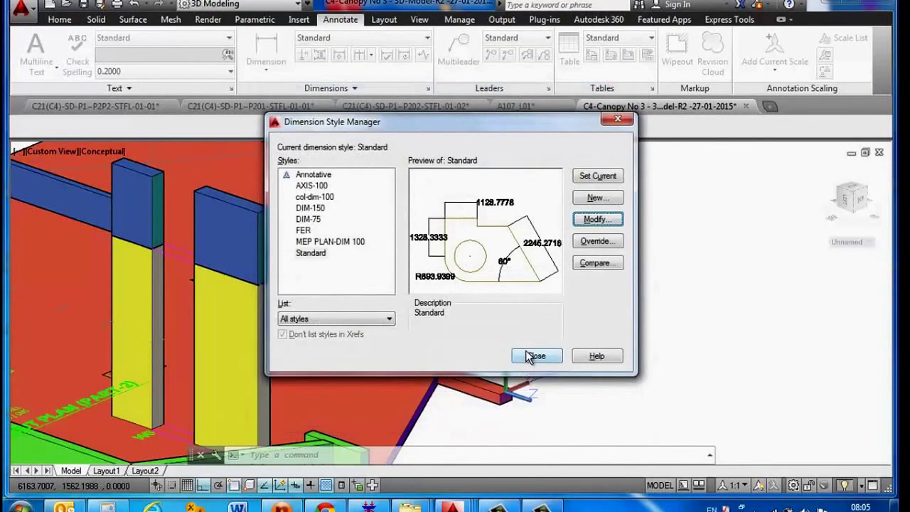
click(534, 355)
Step: Erase the 5025.0000 dimension
scroll(640, 264, up, 2)
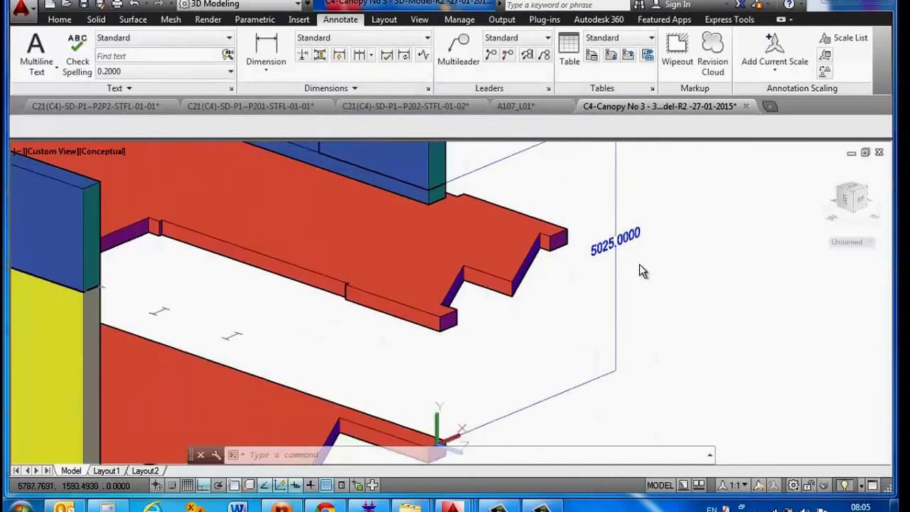
click(640, 264)
click(660, 323)
text(e)
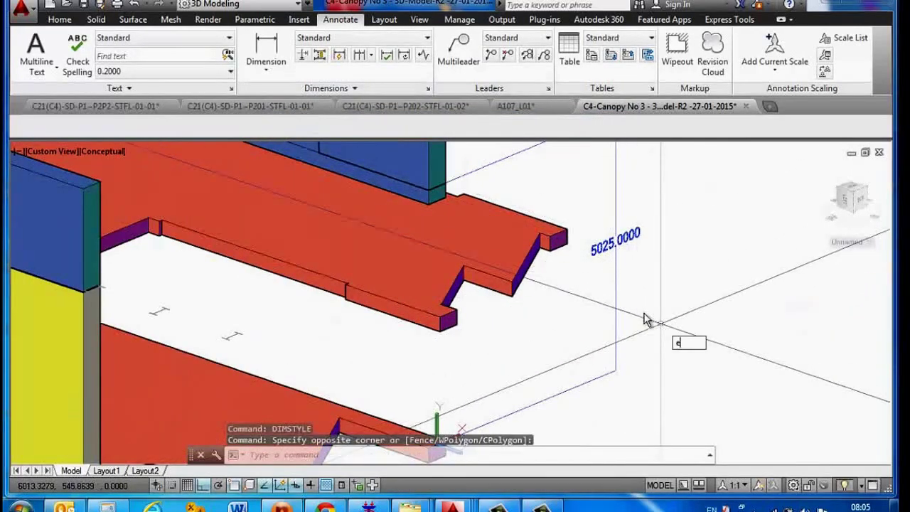
key(Return)
click(667, 313)
scroll(676, 319, down, 3)
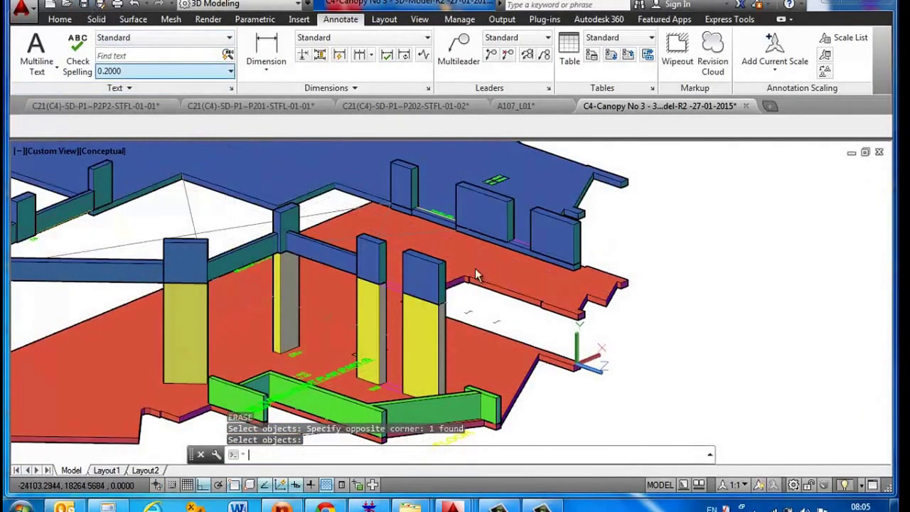
Step: Orbit to a yellow column's top and switch the visual style to 2D Wireframe
shift+middle_drag(475, 268, 427, 268)
scroll(396, 267, up, 3)
scroll(393, 280, up, 3)
scroll(391, 283, down, 2)
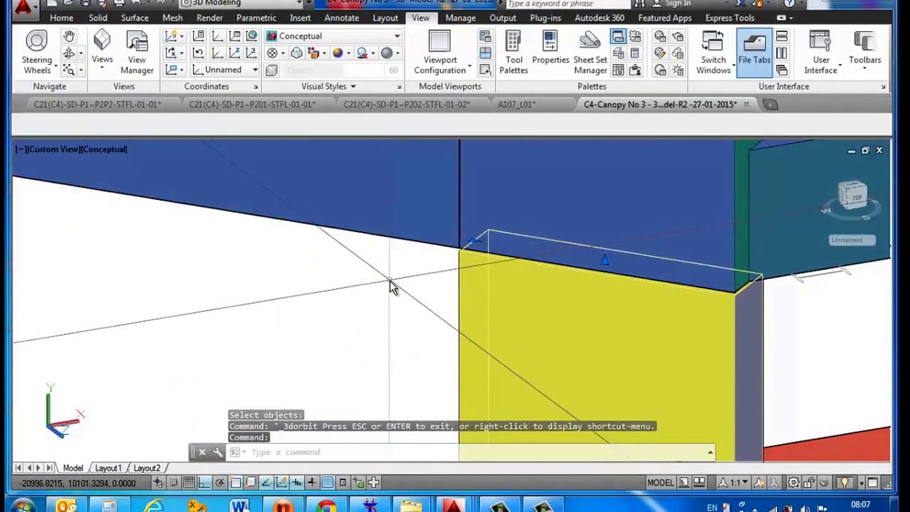
key(Escape)
scroll(455, 271, up, 3)
mouse_move(473, 258)
middle_down()
mouse_move(430, 269)
mouse_move(86, 189)
middle_up()
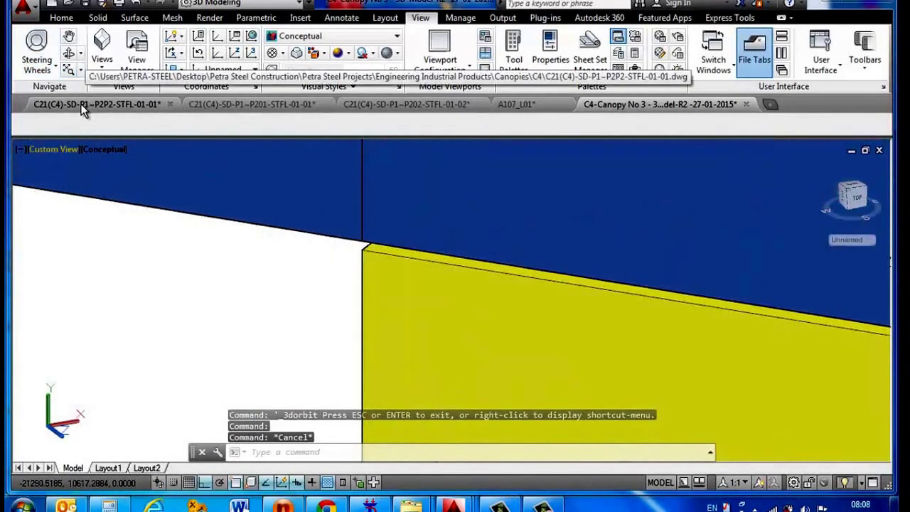
scroll(97, 148, up, 2)
scroll(103, 154, down, 2)
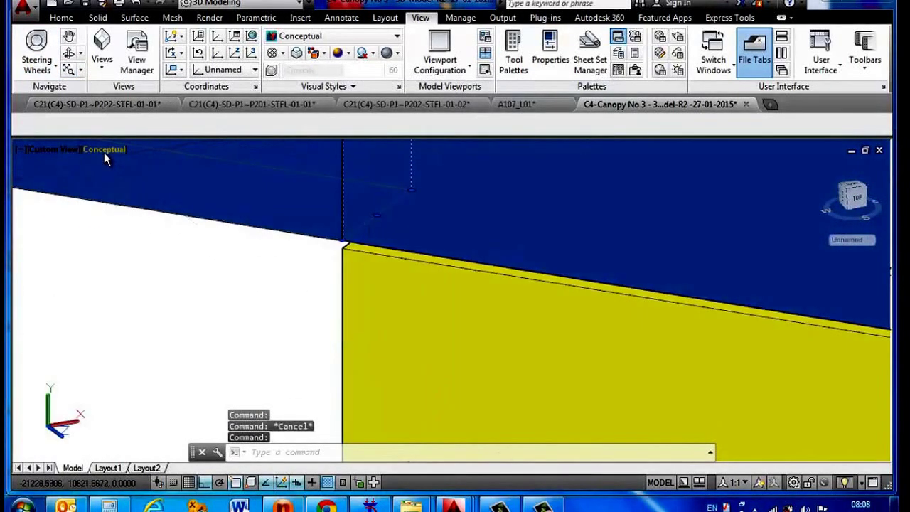
click(105, 150)
click(130, 182)
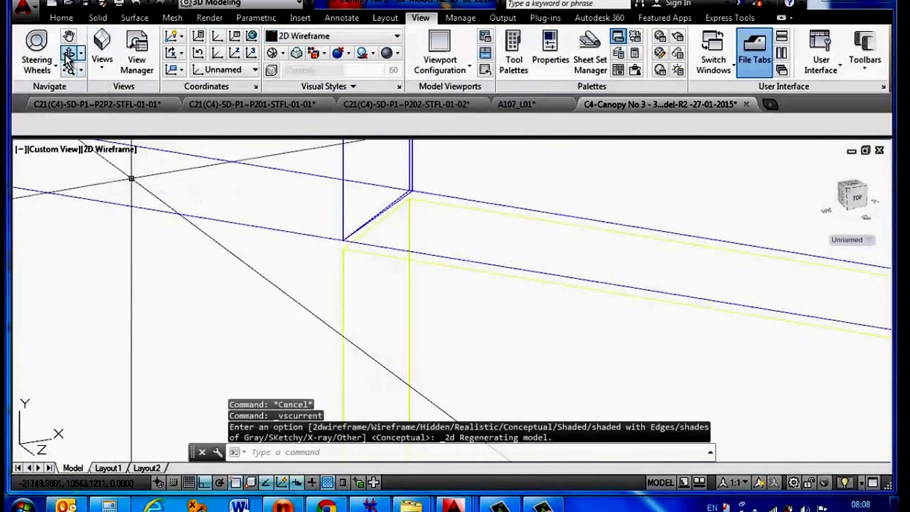
Step: Extrude a yellow column's top face up to the beam line with SOLIDEDIT
click(62, 17)
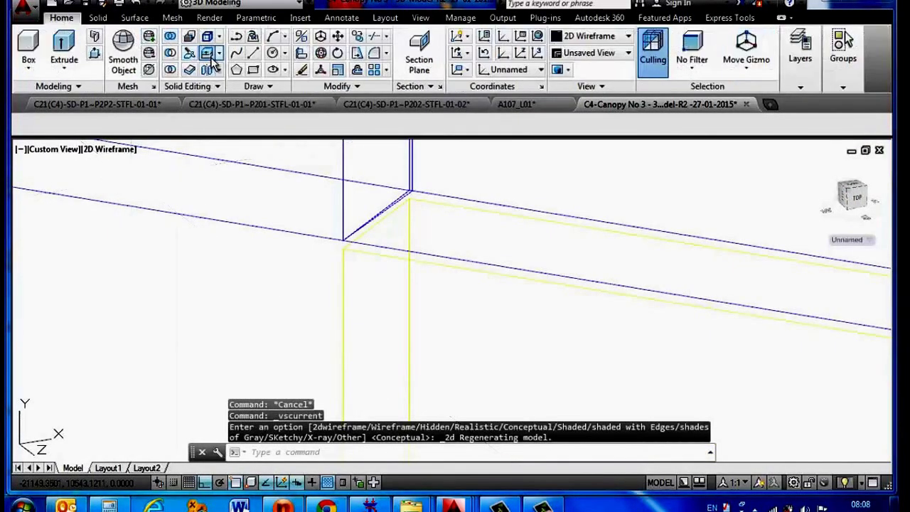
click(206, 52)
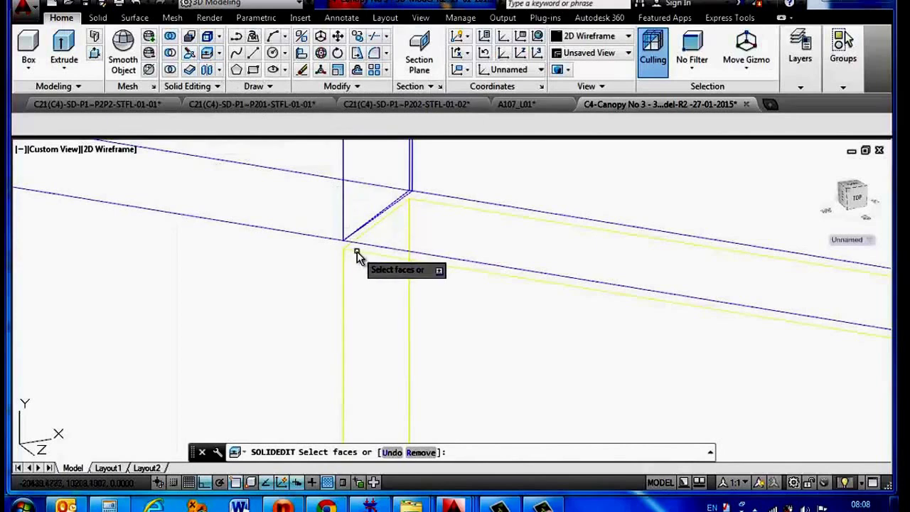
click(357, 251)
text(r)
key(Return)
click(342, 262)
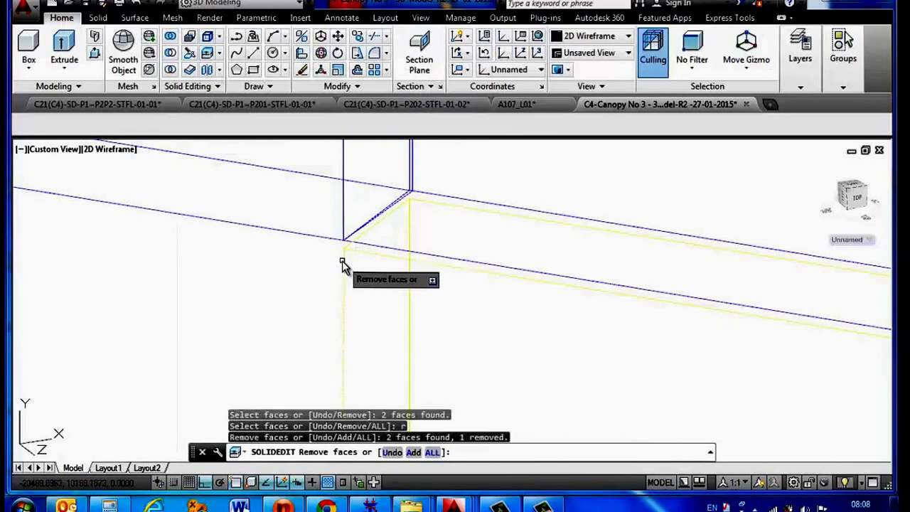
key(Return)
click(346, 243)
click(344, 240)
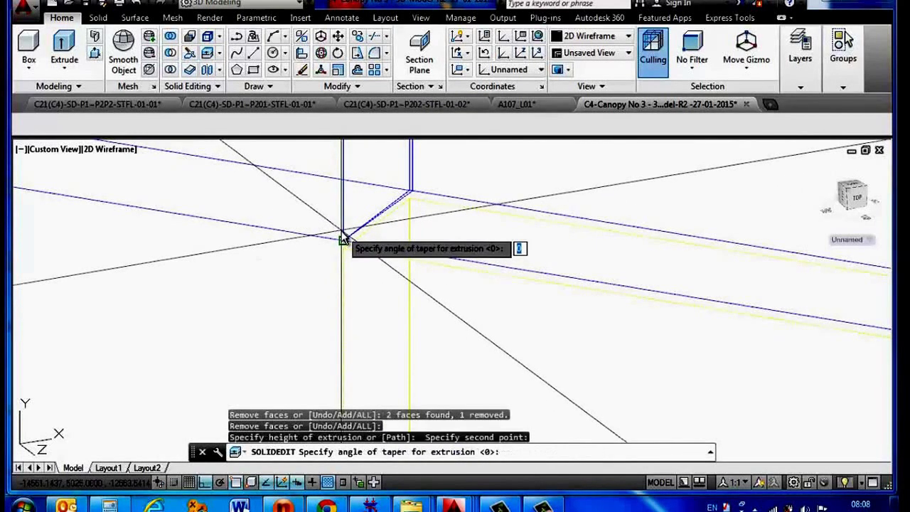
key(Return)
key(Escape)
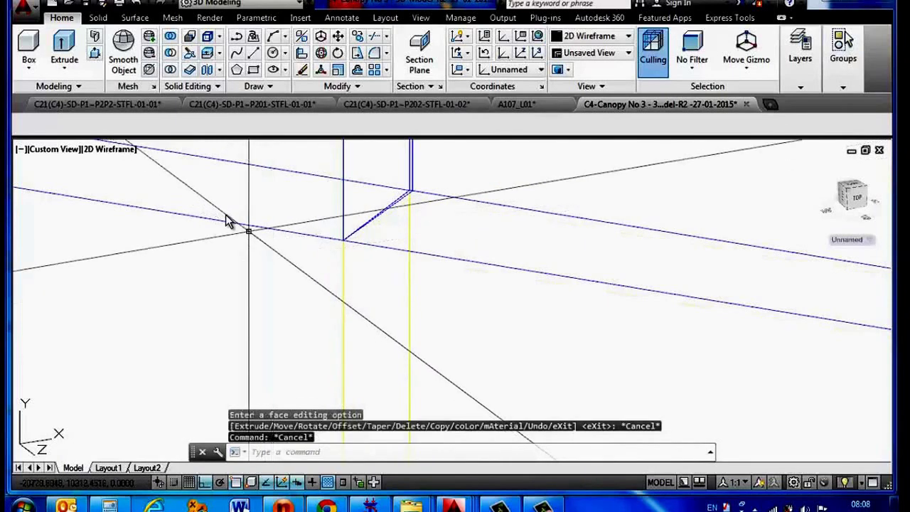
scroll(228, 219, down, 2)
scroll(211, 223, down, 3)
scroll(446, 205, up, 3)
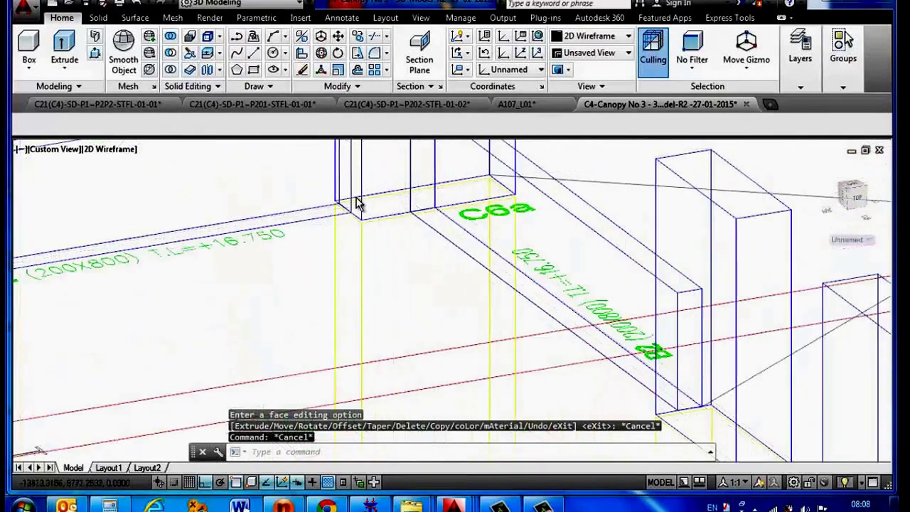
scroll(356, 202, up, 3)
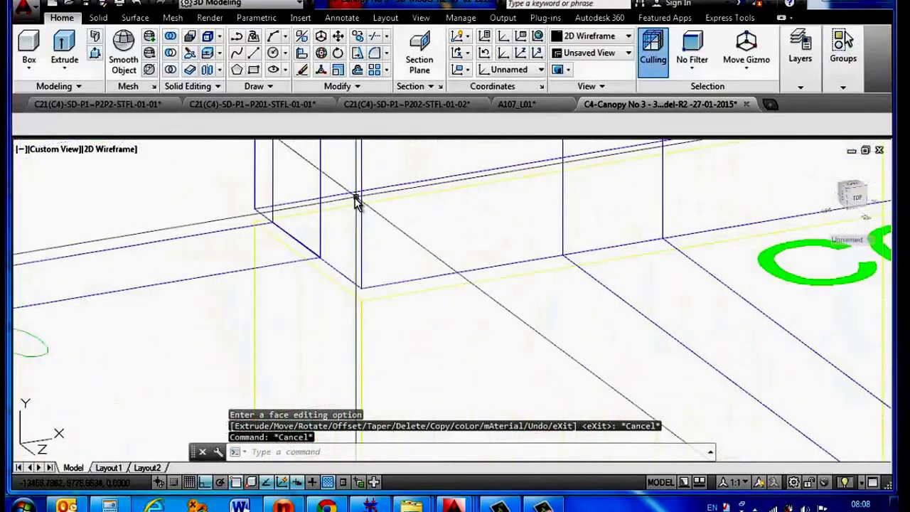
Step: Extrude the next column's top face up to the beam line
click(207, 53)
click(283, 262)
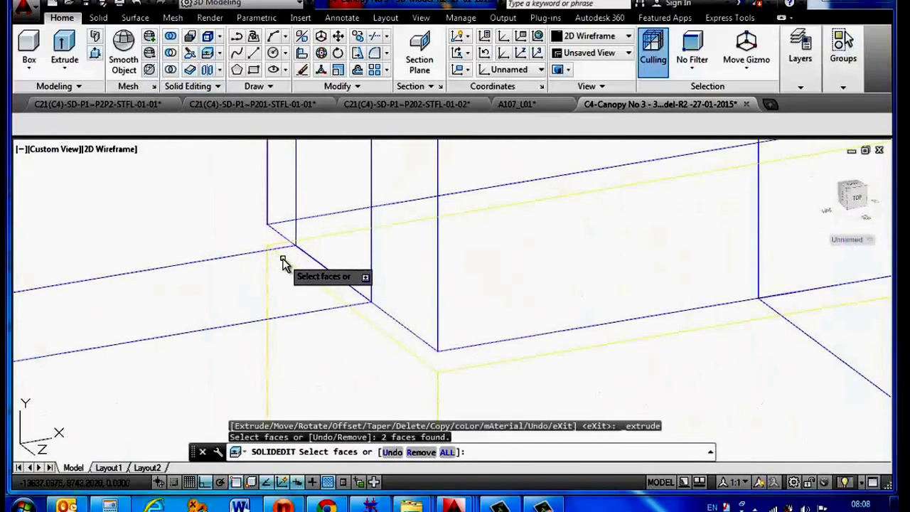
text(r)
key(Return)
click(270, 263)
key(Return)
click(266, 246)
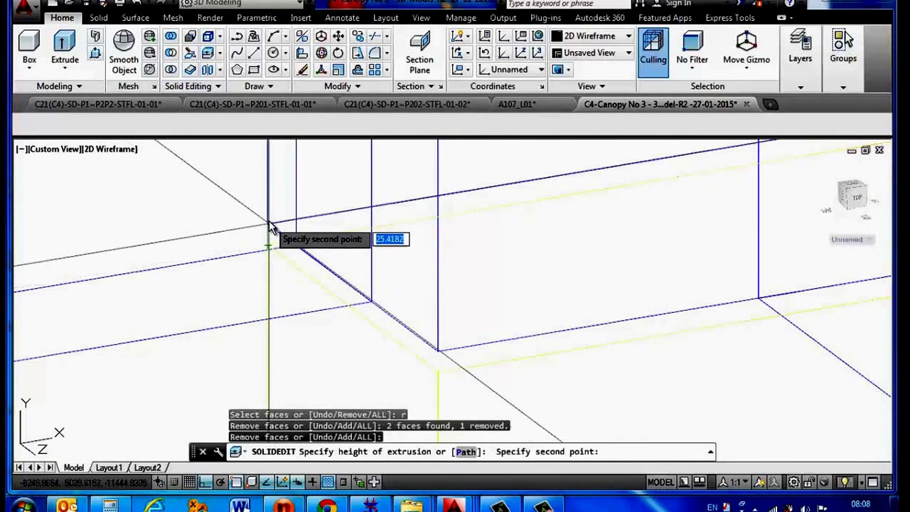
click(268, 224)
key(Return)
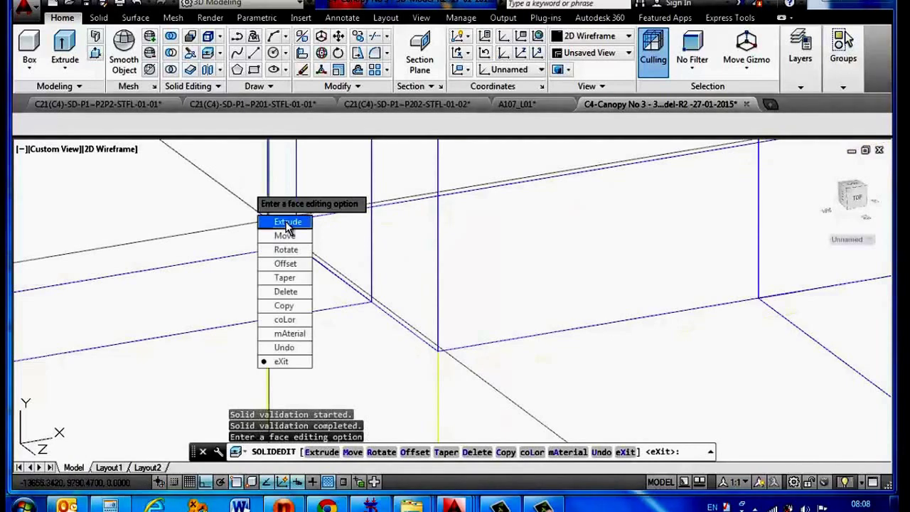
Step: Extrude a third column's top face up to the beam line
text(E)
key(Return)
scroll(416, 250, down, 2)
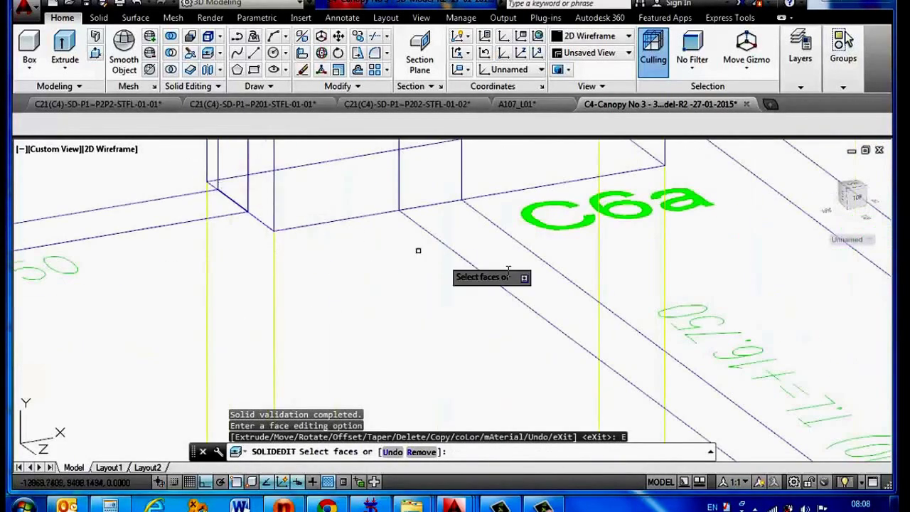
scroll(399, 253, down, 2)
scroll(419, 287, down, 2)
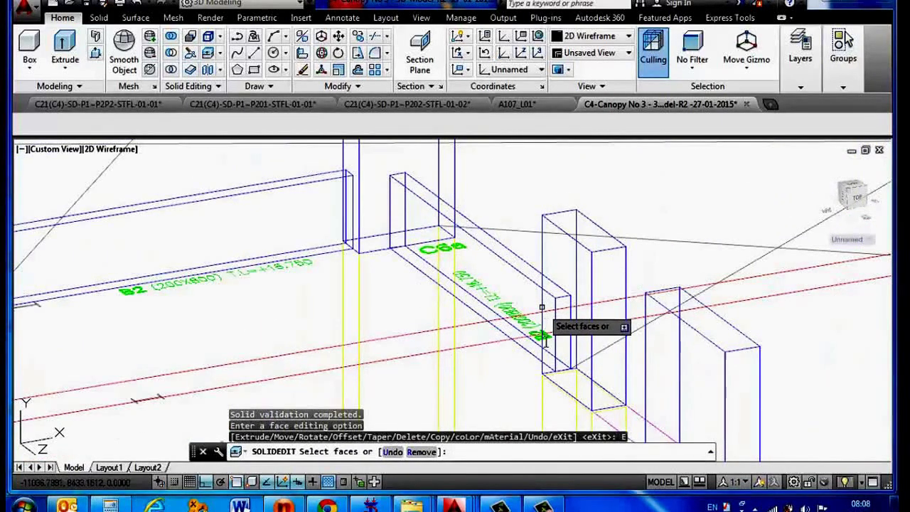
scroll(542, 308, up, 3)
scroll(530, 319, up, 2)
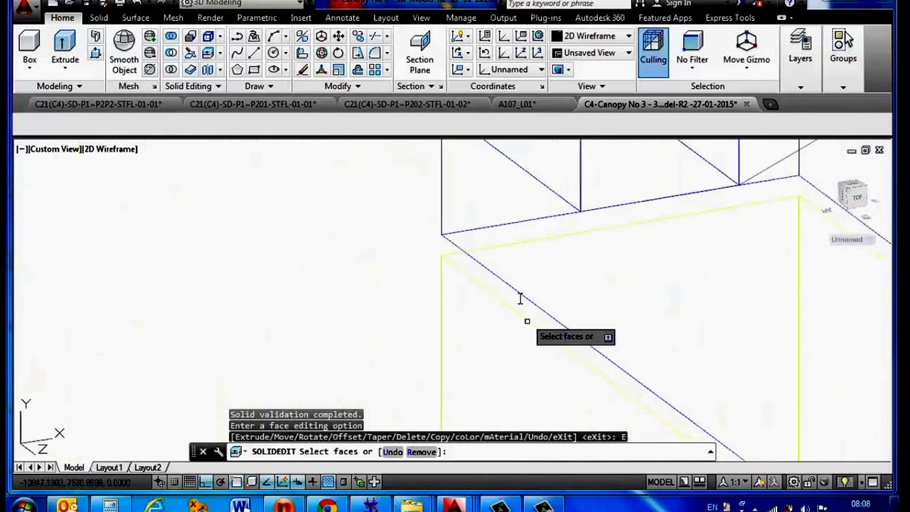
click(477, 252)
key(Return)
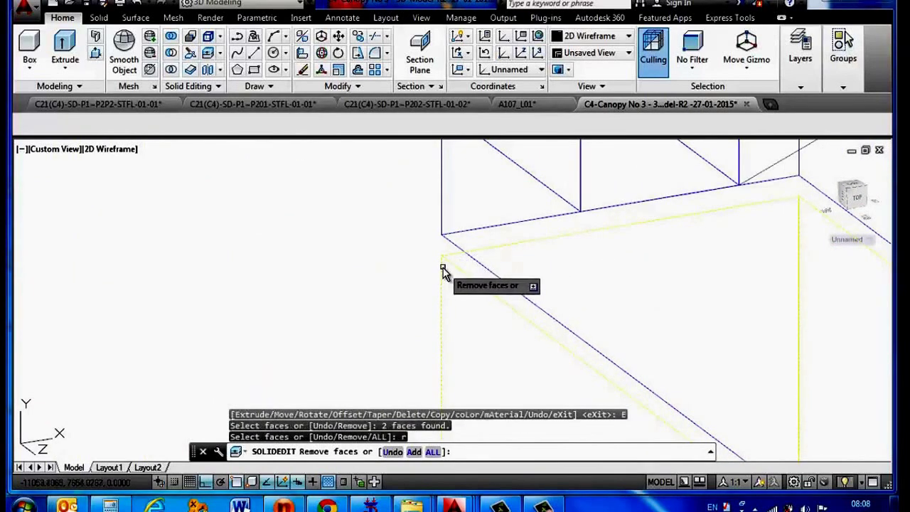
click(442, 270)
key(Return)
click(443, 257)
click(441, 234)
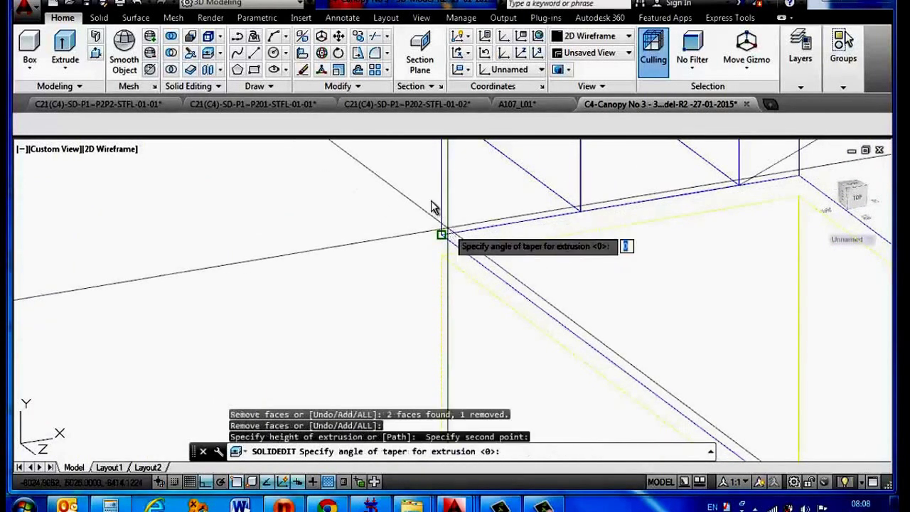
key(Return)
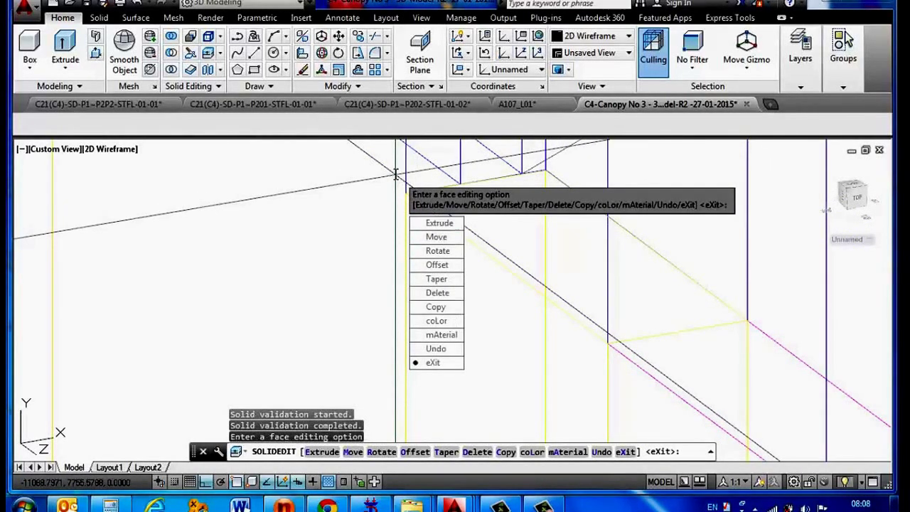
Step: Extrude the beam's end face out to the column line, with zero taper
text(E)
key(Return)
scroll(342, 149, down, 3)
scroll(411, 205, up, 5)
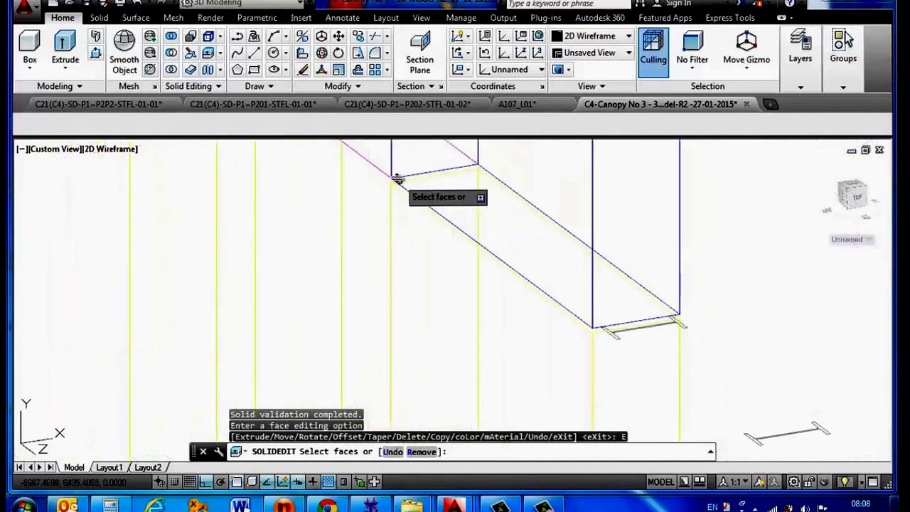
scroll(401, 178, up, 2)
click(404, 184)
text(r)
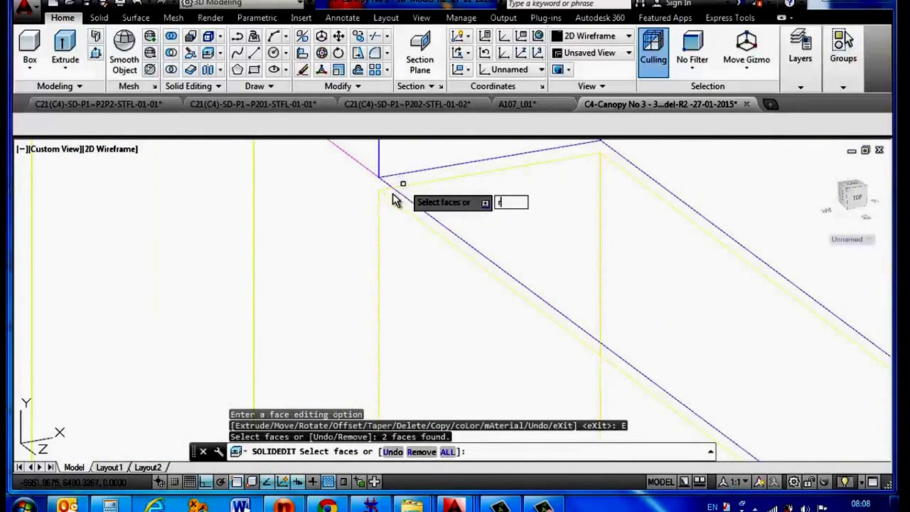
key(Return)
click(378, 207)
key(Return)
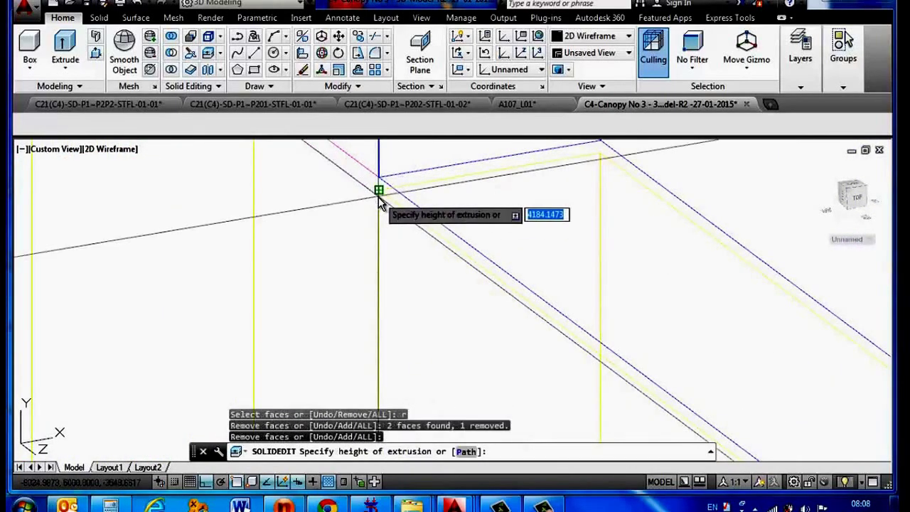
click(378, 191)
click(393, 179)
key(Return)
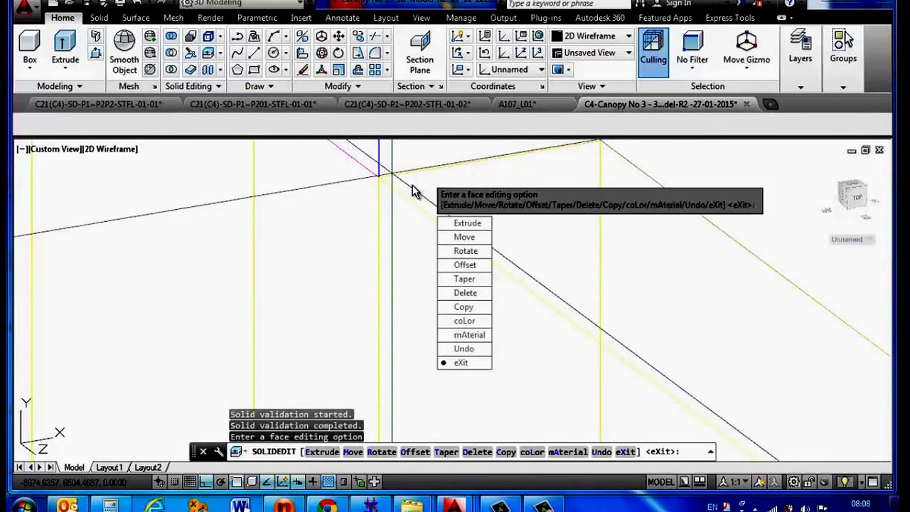
key(Escape)
scroll(434, 214, down, 3)
scroll(441, 216, down, 2)
scroll(441, 217, down, 3)
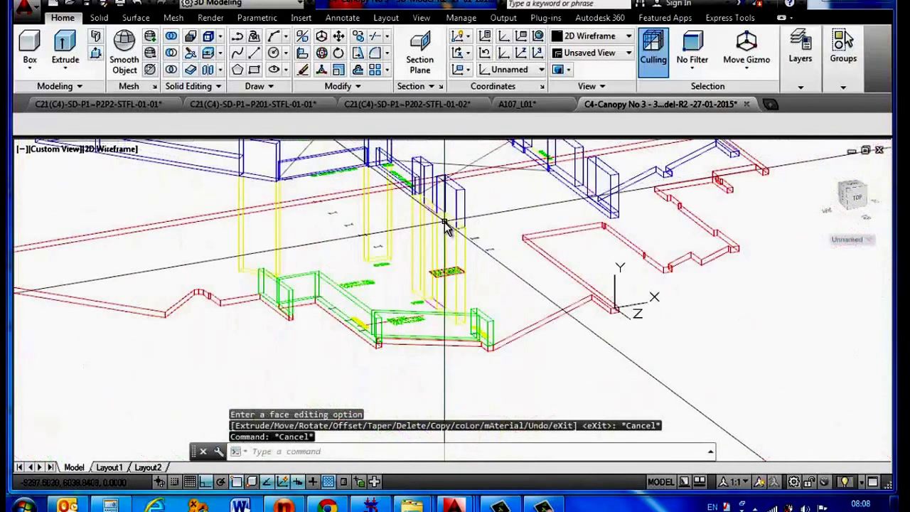
scroll(484, 329, down, 2)
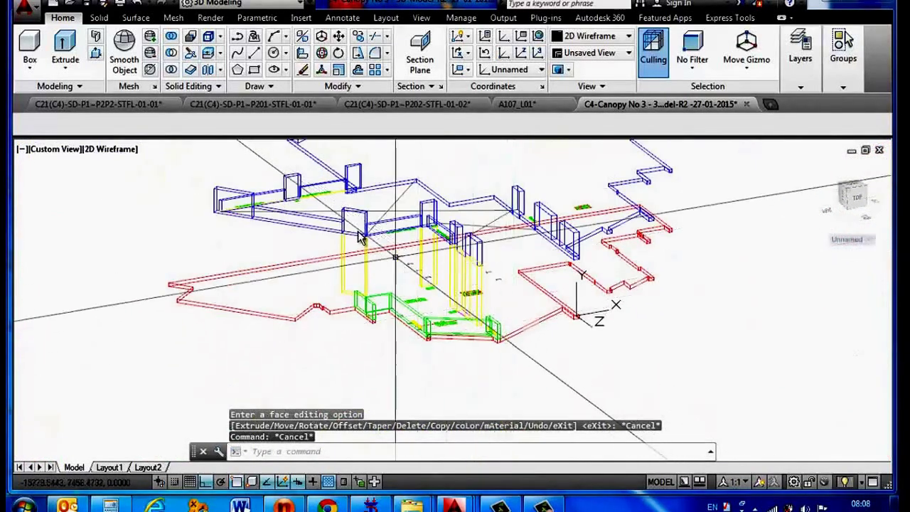
scroll(330, 216, up, 2)
scroll(330, 215, up, 2)
scroll(330, 215, down, 2)
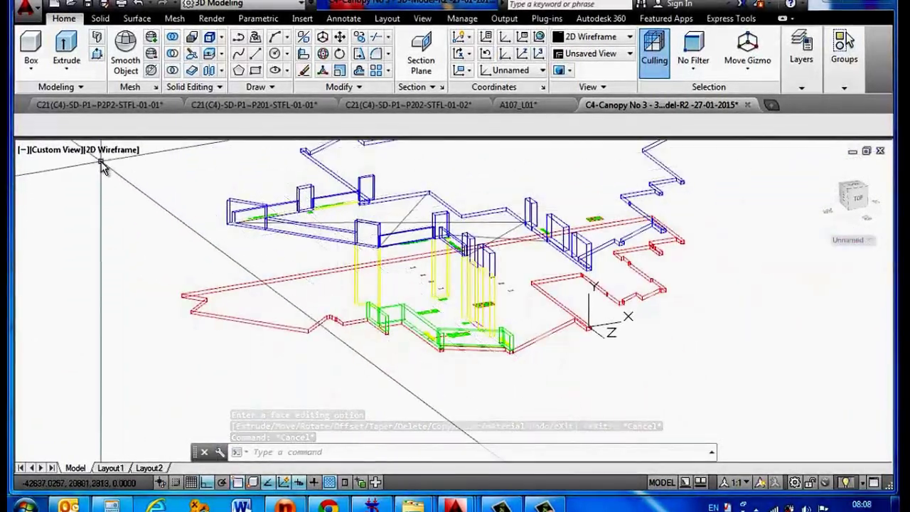
click(99, 148)
click(142, 201)
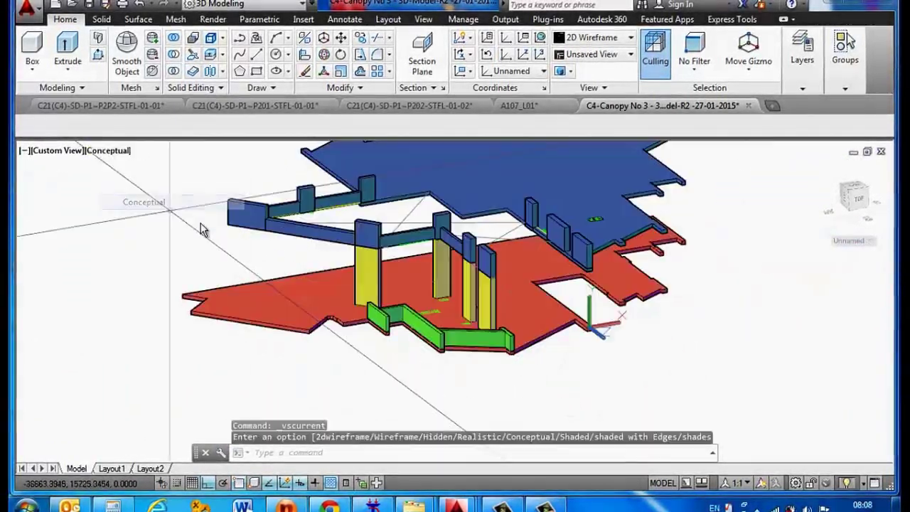
scroll(340, 263, up, 3)
scroll(340, 264, up, 3)
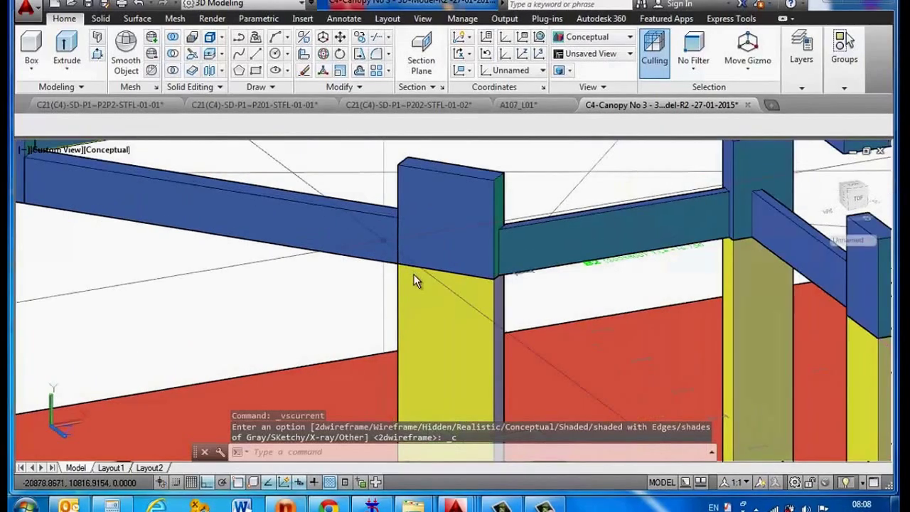
click(414, 275)
click(422, 251)
key(Escape)
scroll(412, 254, up, 3)
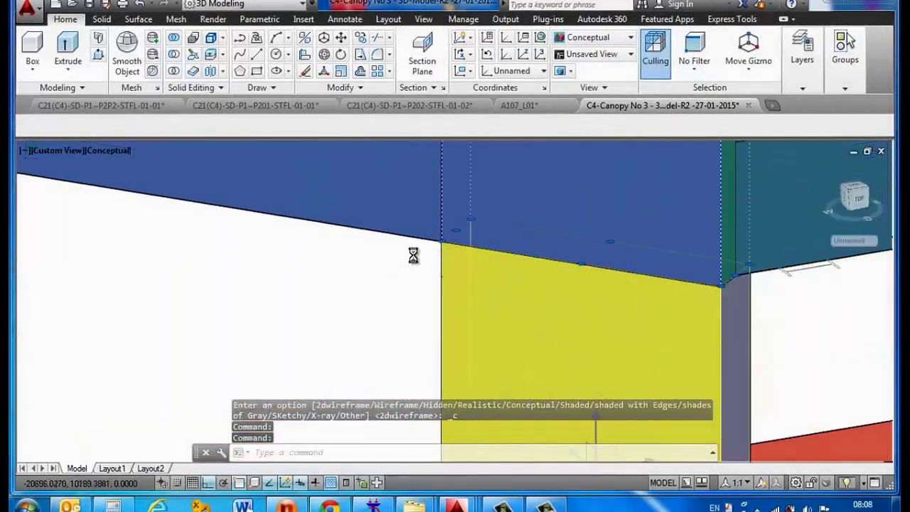
scroll(406, 257, up, 3)
scroll(384, 252, up, 2)
scroll(384, 253, down, 5)
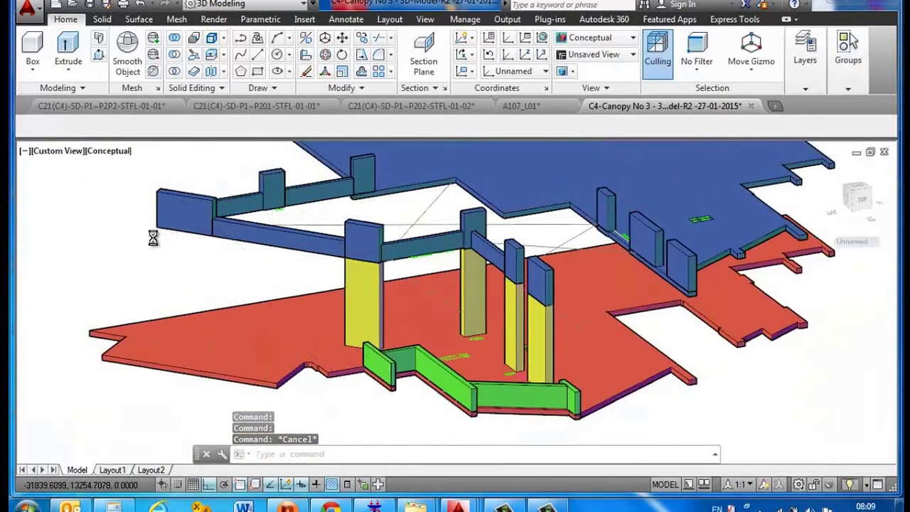
scroll(156, 185, up, 4)
scroll(157, 185, up, 1)
scroll(216, 273, down, 5)
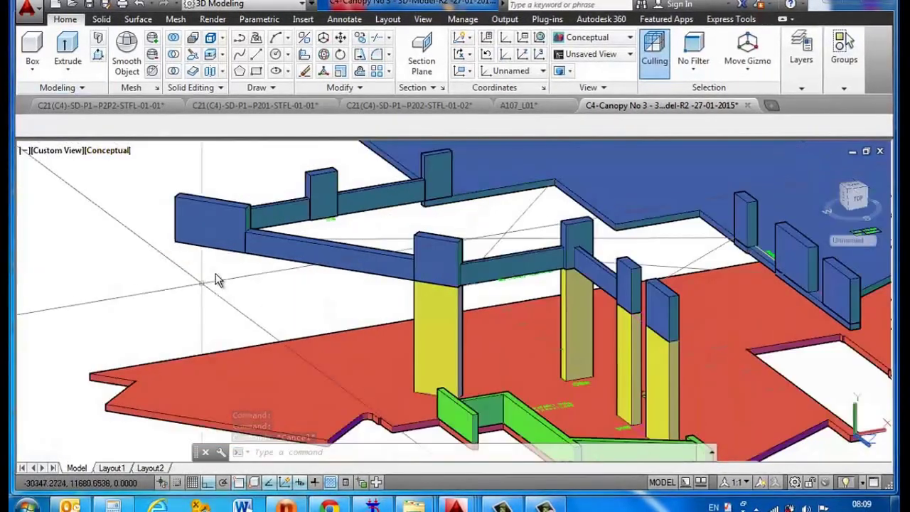
scroll(413, 208, up, 2)
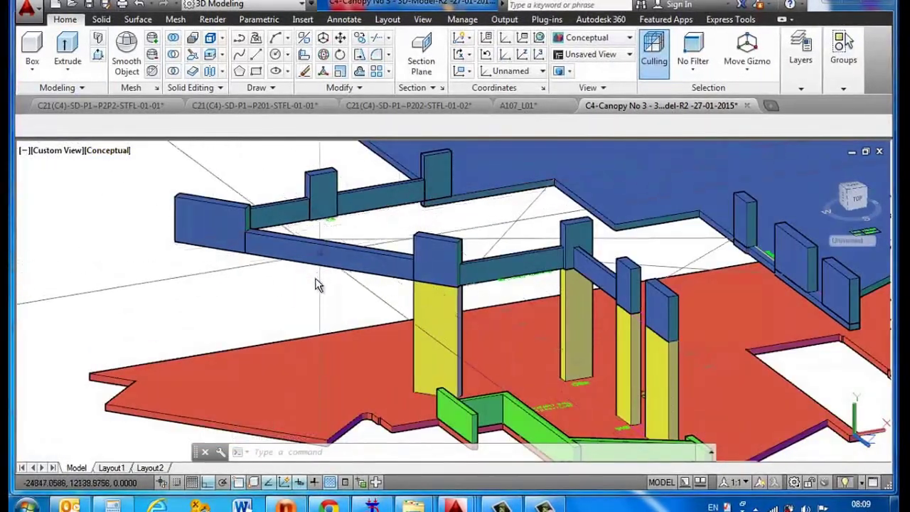
click(110, 153)
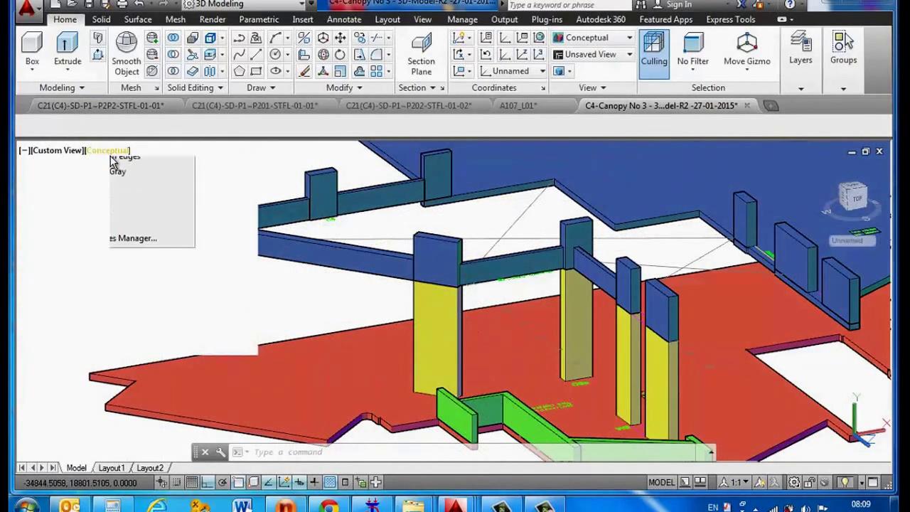
click(134, 186)
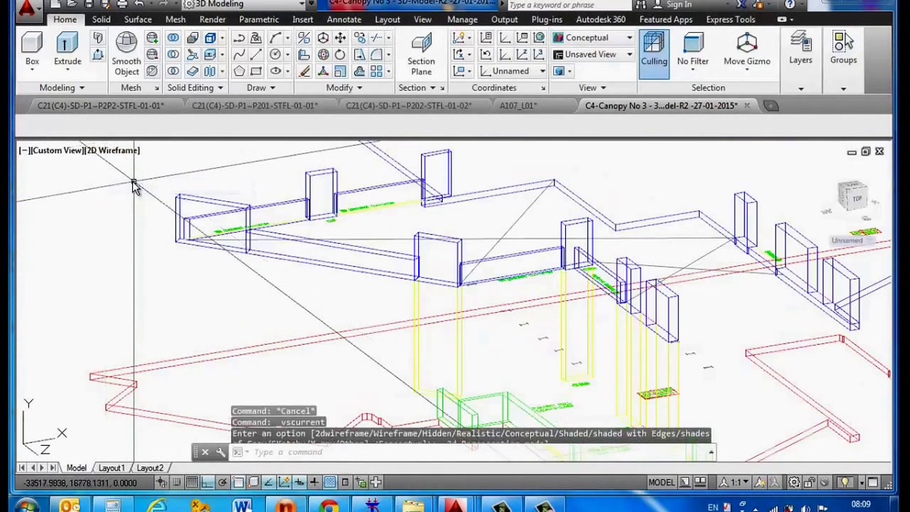
Step: Extrude the left beam's end face, removing the unwanted adjacent face from the selection
click(209, 56)
scroll(185, 249, up, 5)
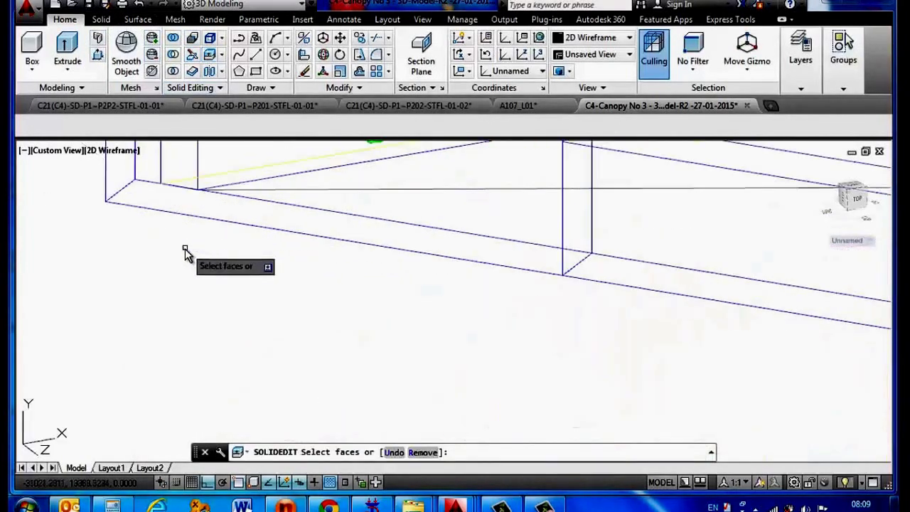
click(120, 199)
text(r)
key(Return)
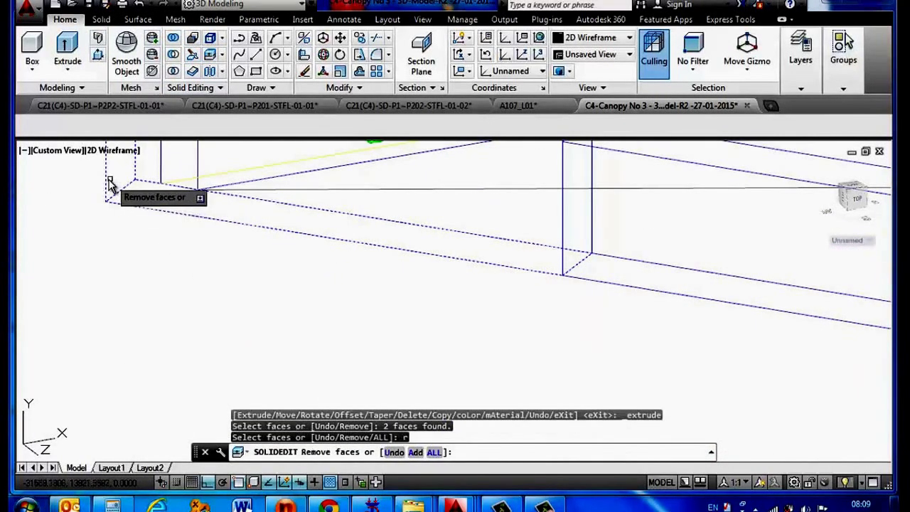
click(107, 181)
key(Return)
text(-5025)
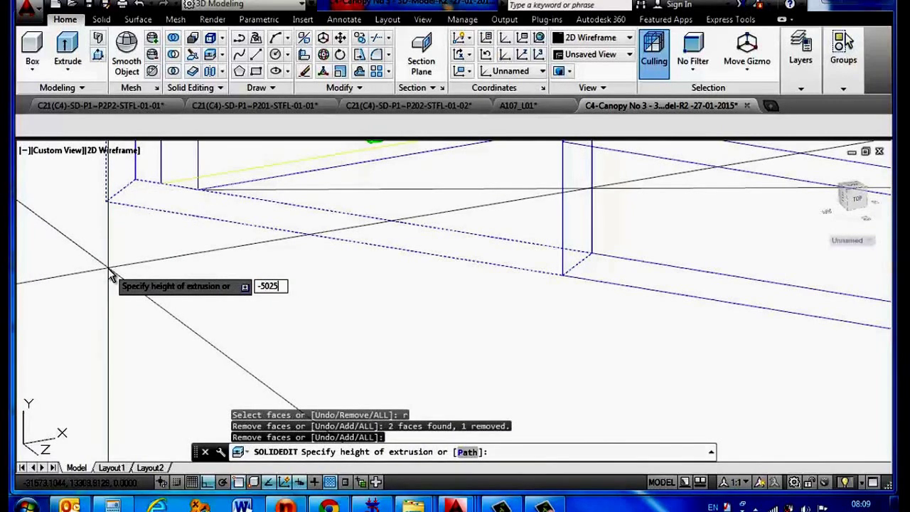
key(Return)
key(Return)
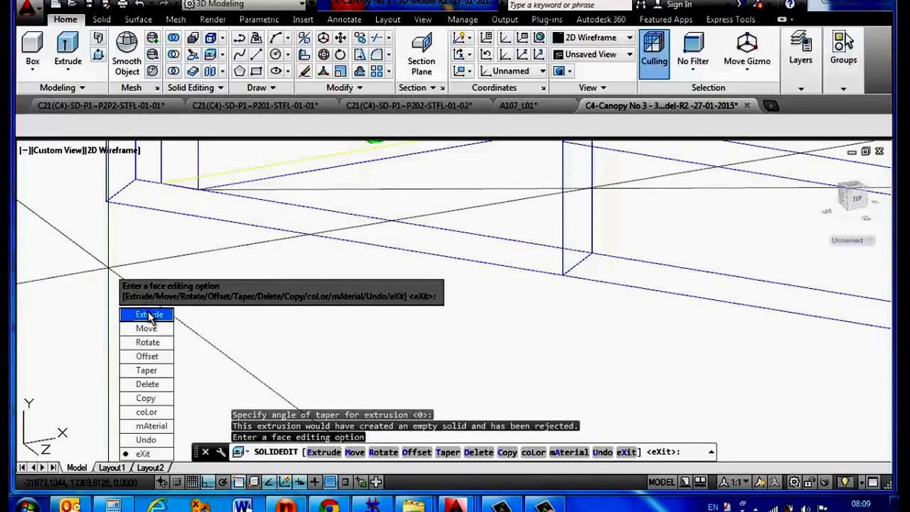
Step: Extrude the next beam end face by 5025 with no taper
click(149, 316)
click(130, 205)
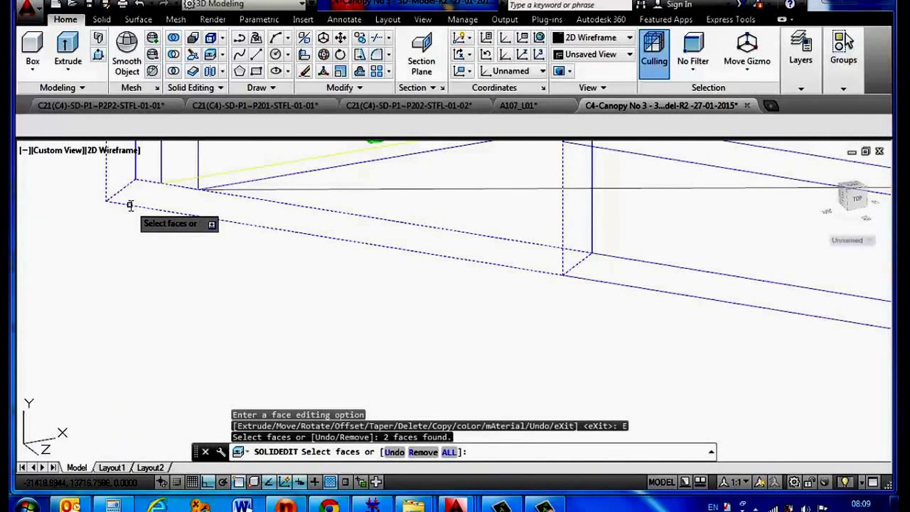
text(r)
key(Return)
click(107, 182)
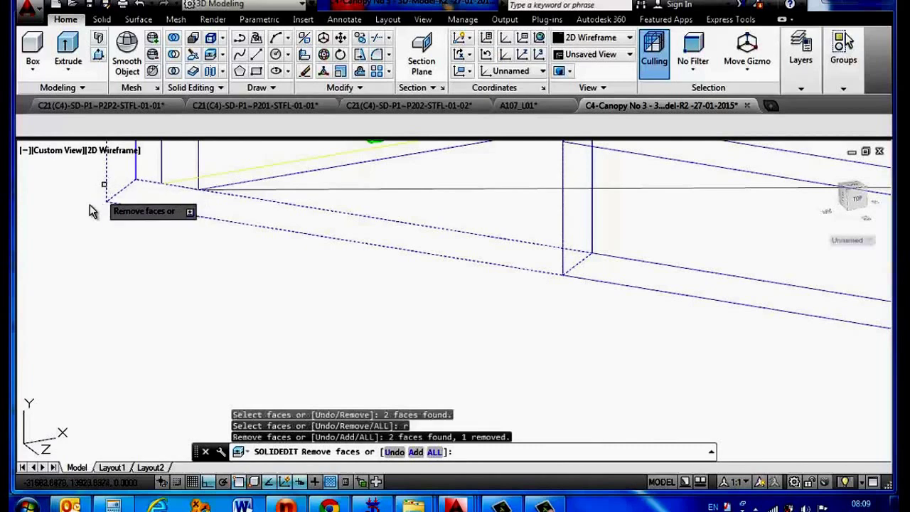
key(Return)
text(5025)
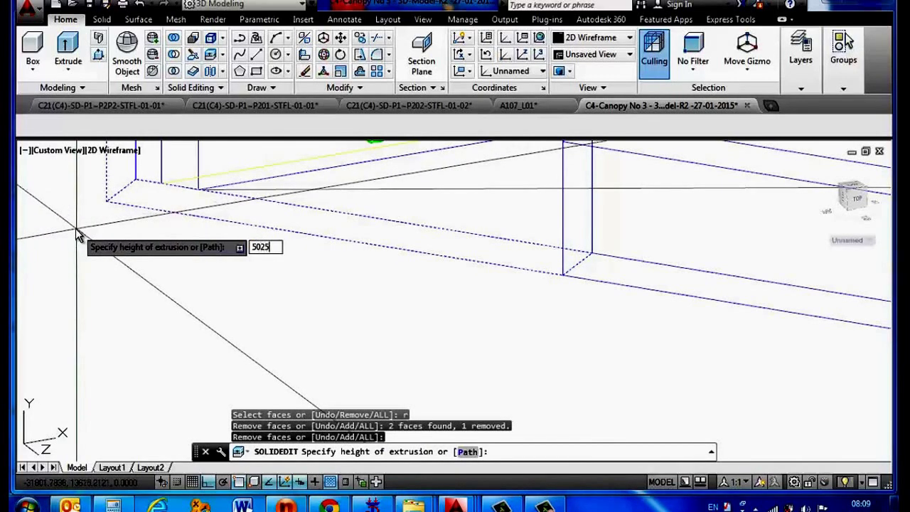
key(Return)
key(Return)
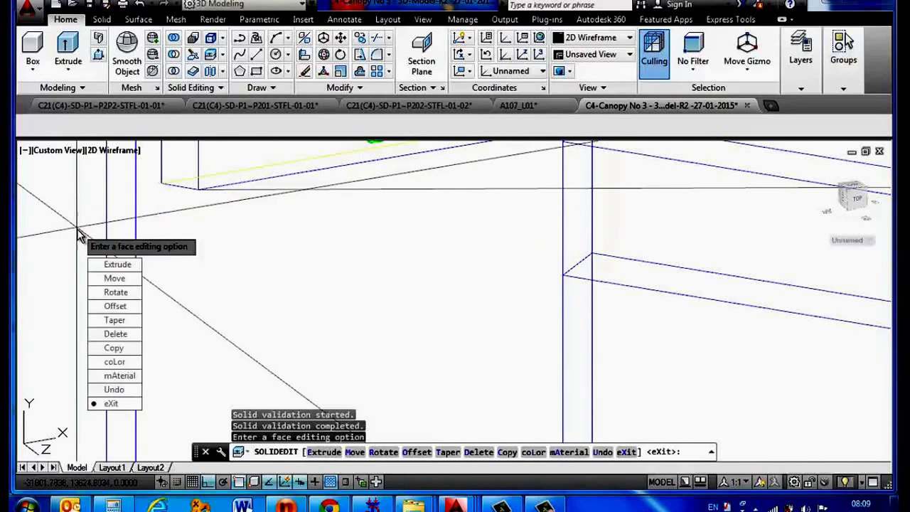
Step: Extrude the beam end face near column C5 by 5000, then end the face edit
click(120, 273)
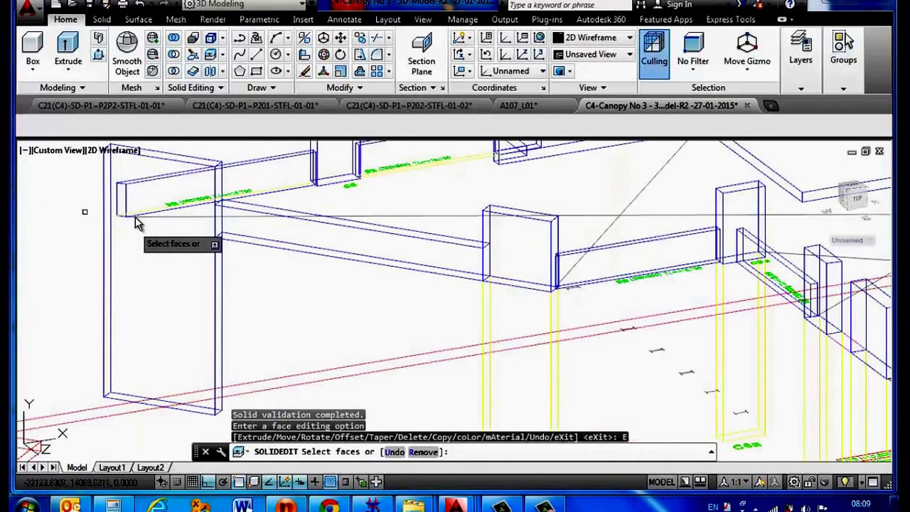
scroll(324, 192, up, 5)
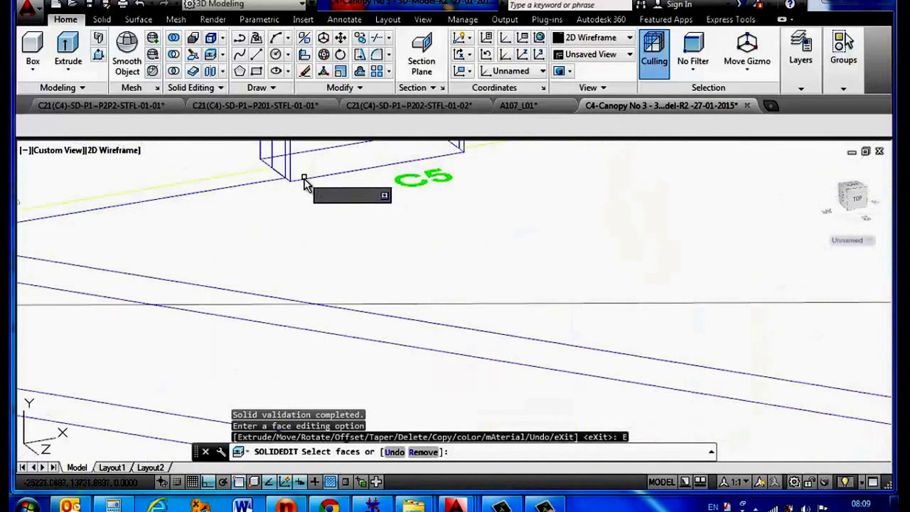
click(305, 181)
key(Return)
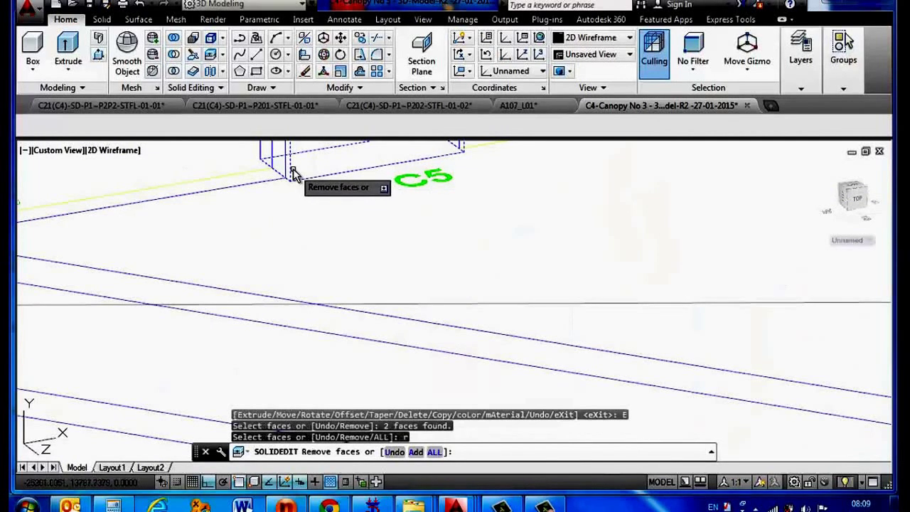
click(292, 170)
key(Return)
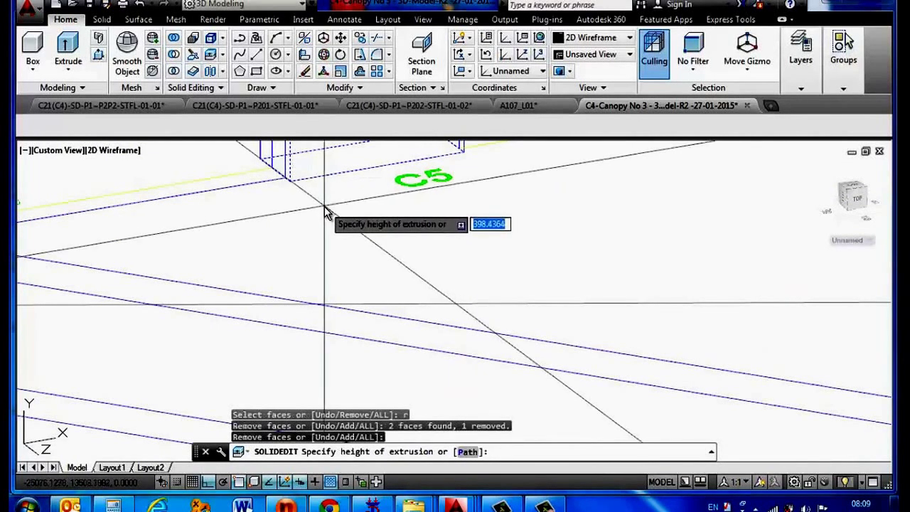
text(5000)
key(Return)
key(Return)
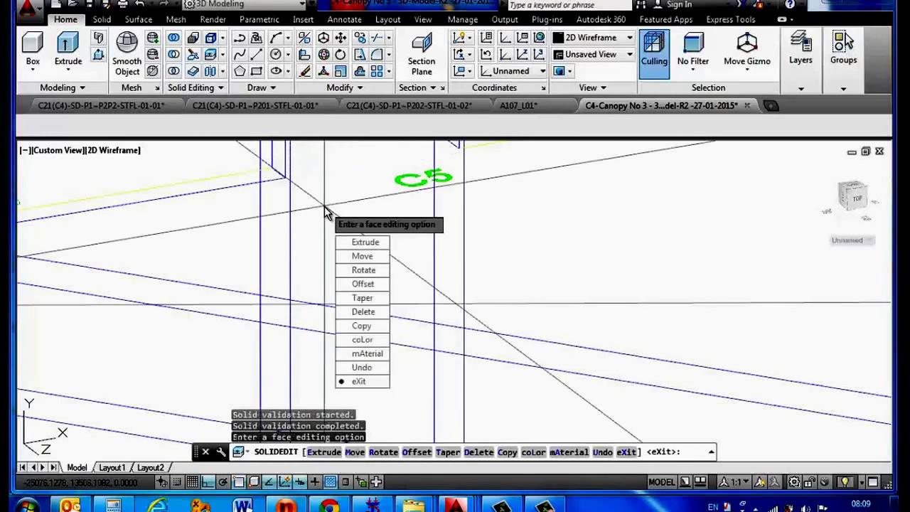
click(363, 250)
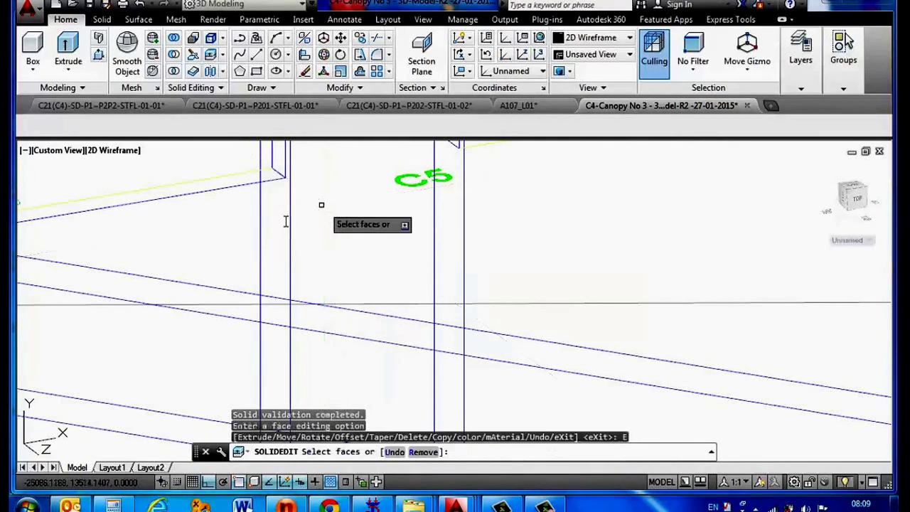
scroll(290, 244, down, 3)
scroll(291, 244, down, 2)
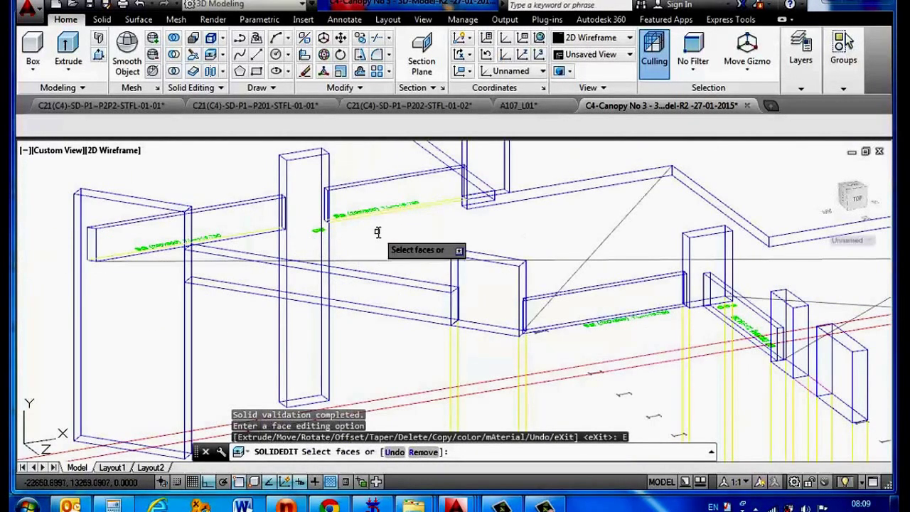
key(Escape)
Step: Shade the canopy model in the Conceptual visual style
scroll(425, 224, down, 3)
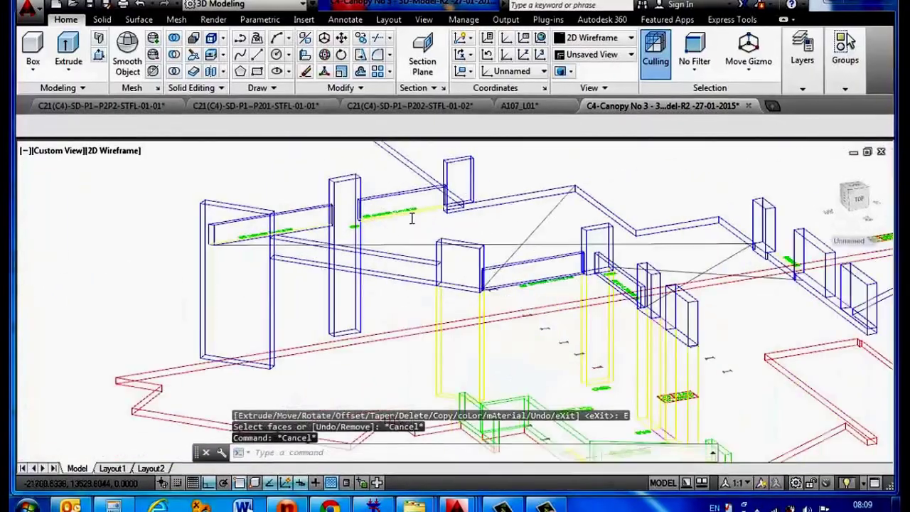
scroll(381, 299, up, 5)
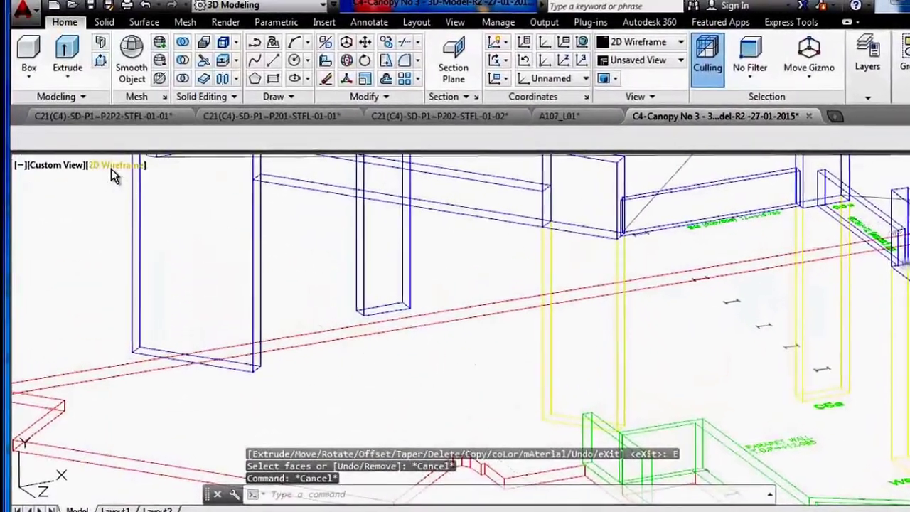
click(114, 166)
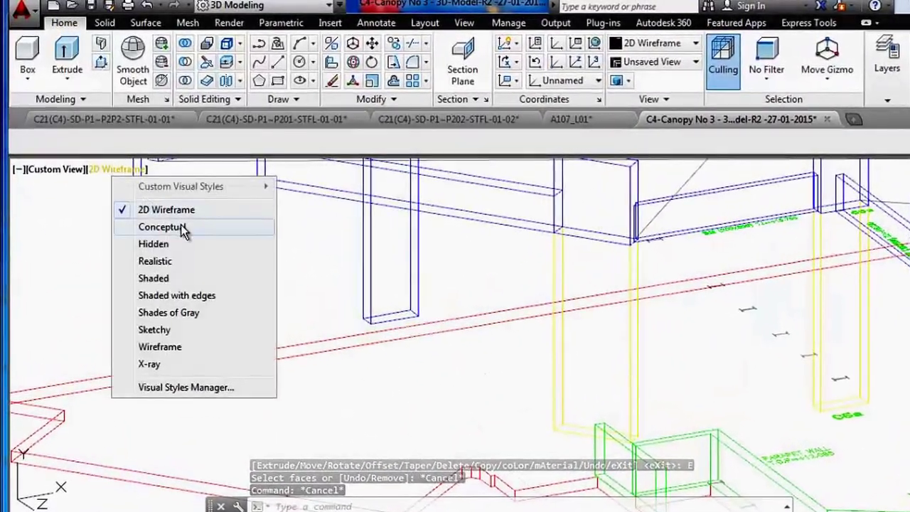
click(175, 226)
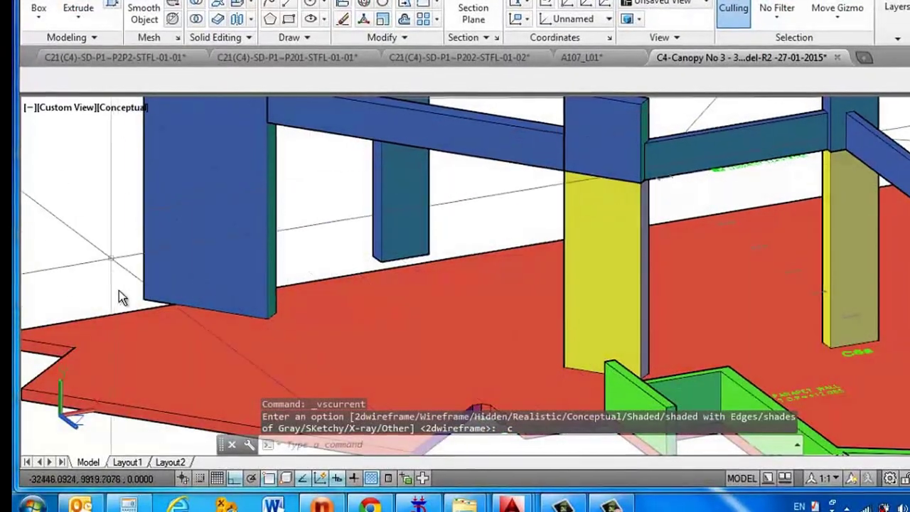
scroll(132, 288, up, 3)
scroll(163, 281, up, 2)
scroll(214, 278, down, 3)
scroll(233, 276, down, 3)
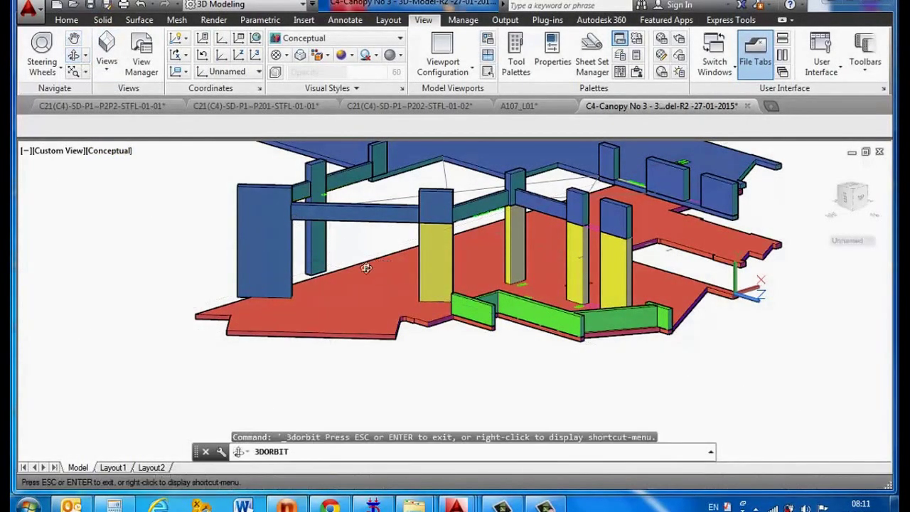
Step: Orbit the model to a lower side-on angle to check the columns reach the beams, then exit orbit
mouse_move(238, 184)
shift+middle_down()
mouse_move(365, 317)
mouse_move(402, 326)
shift+middle_up()
scroll(418, 251, up, 2)
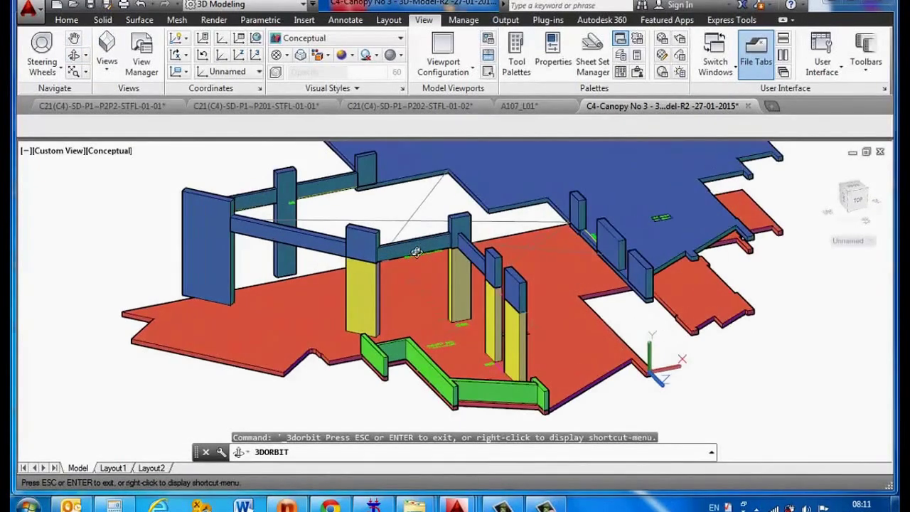
scroll(418, 253, up, 2)
scroll(417, 254, up, 2)
scroll(412, 260, down, 2)
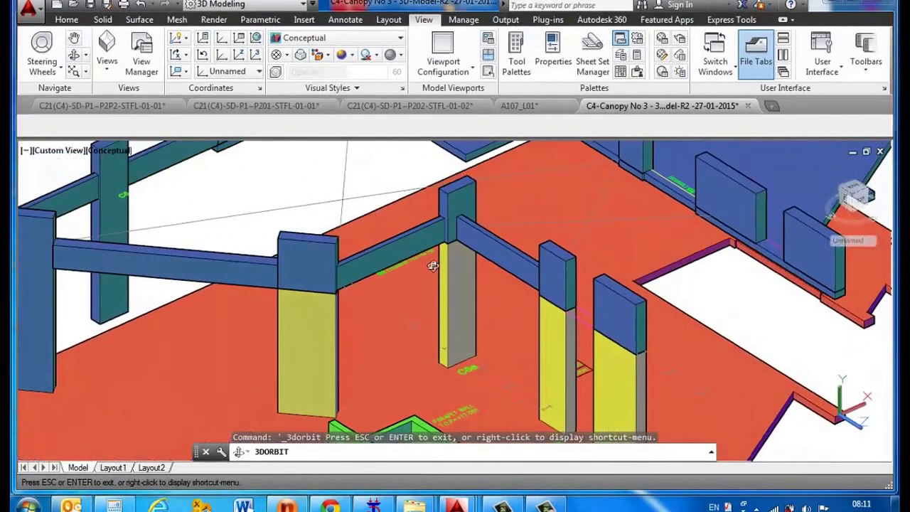
scroll(409, 264, down, 2)
scroll(405, 270, down, 2)
scroll(401, 278, down, 1)
shift+middle_drag(401, 278, 397, 279)
scroll(416, 371, up, 1)
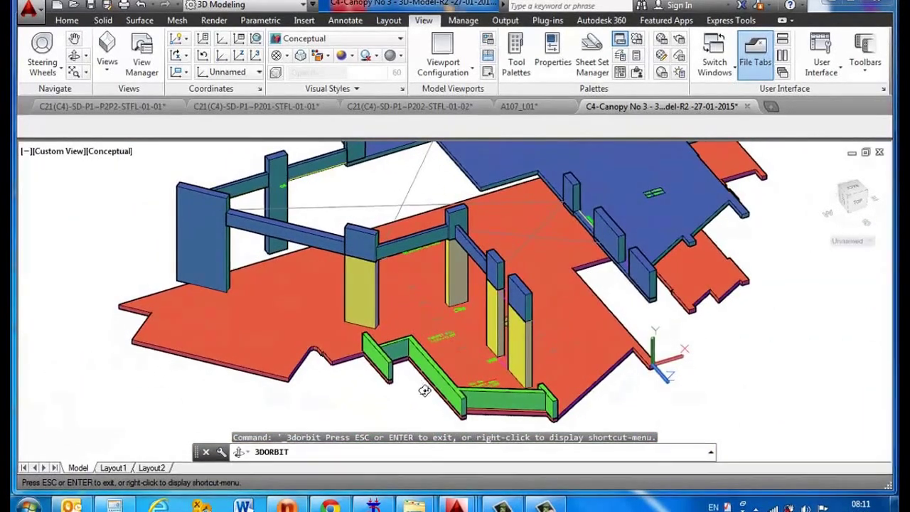
scroll(426, 377, up, 2)
scroll(427, 370, up, 2)
right_click(426, 337)
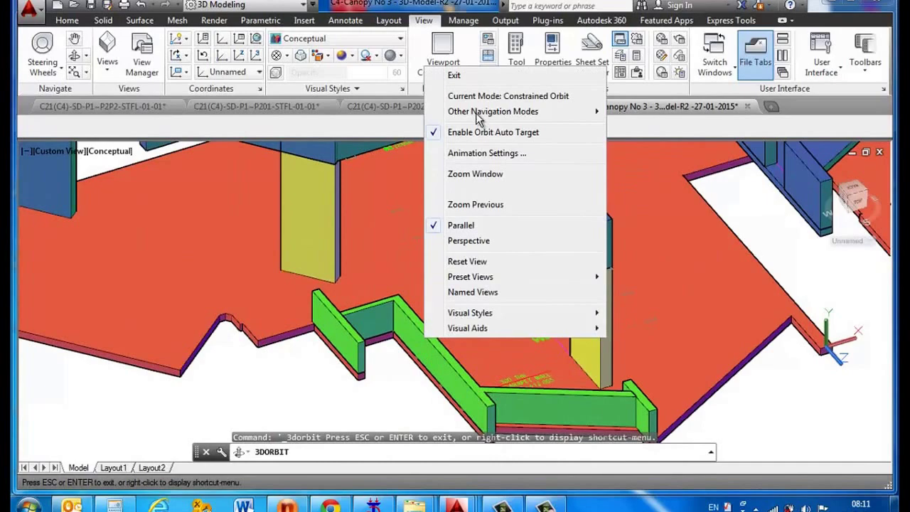
click(455, 75)
Step: Save the drawing and return the model to 2D Wireframe display
key(ctrl+s)
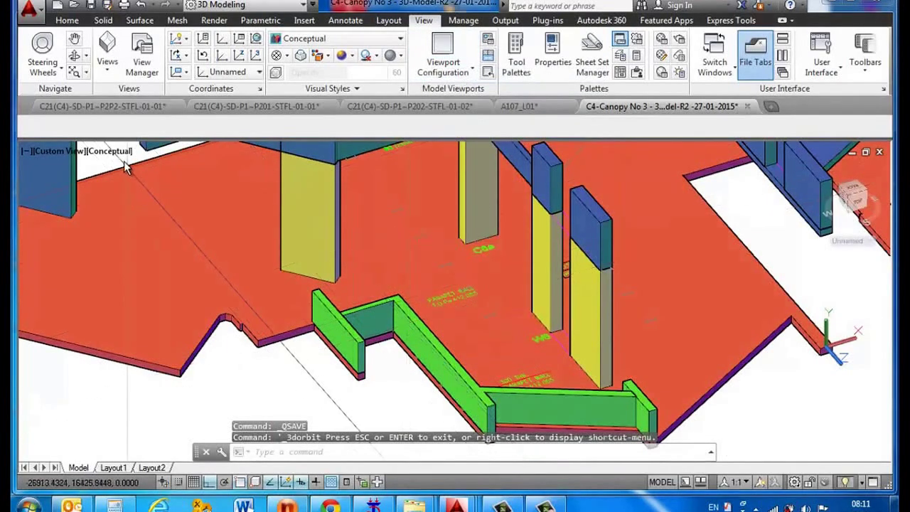
click(110, 151)
click(145, 185)
text(plan)
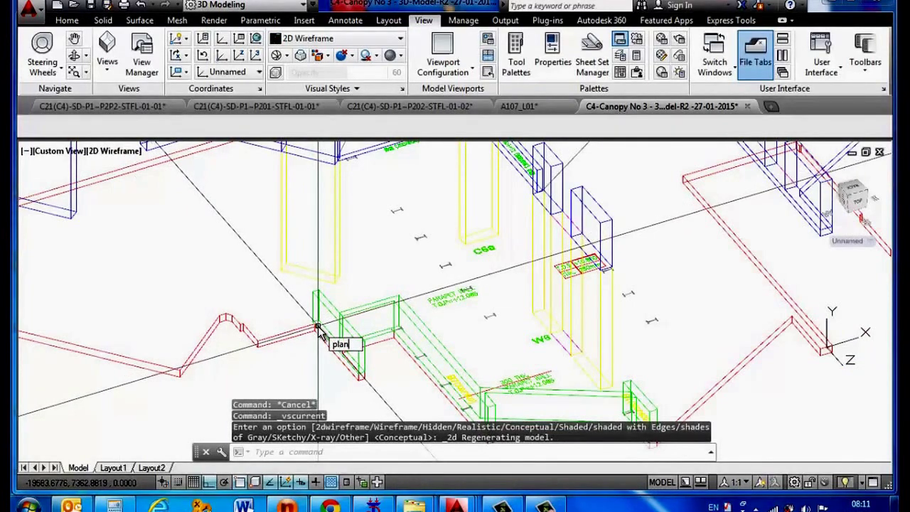
Step: Switch to the top plan view and reset the UCS to World
key(Return)
key(Return)
text(ucs)
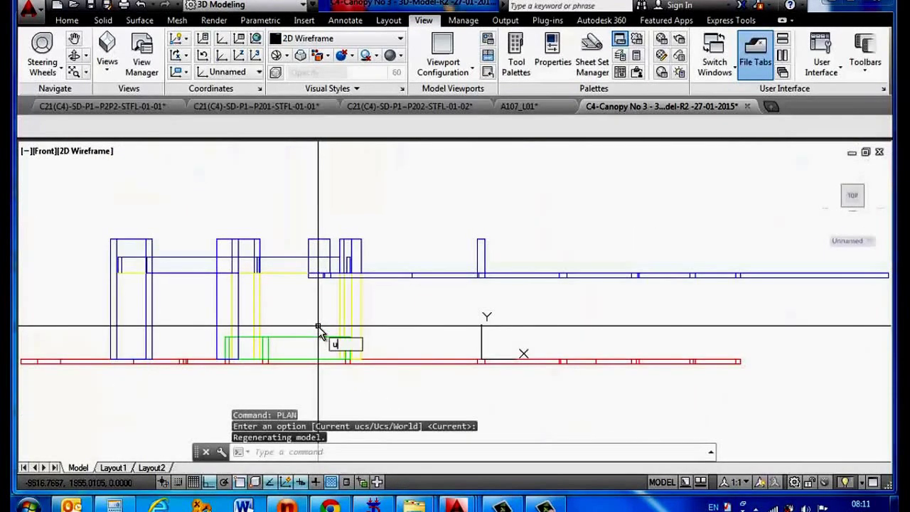
key(Return)
text(w)
key(Return)
text(pla)
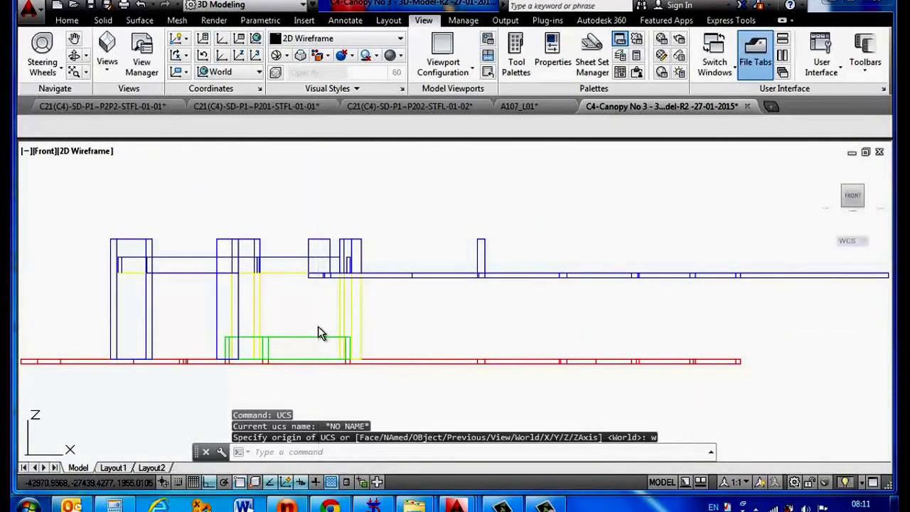
text(plan)
key(Return)
key(Return)
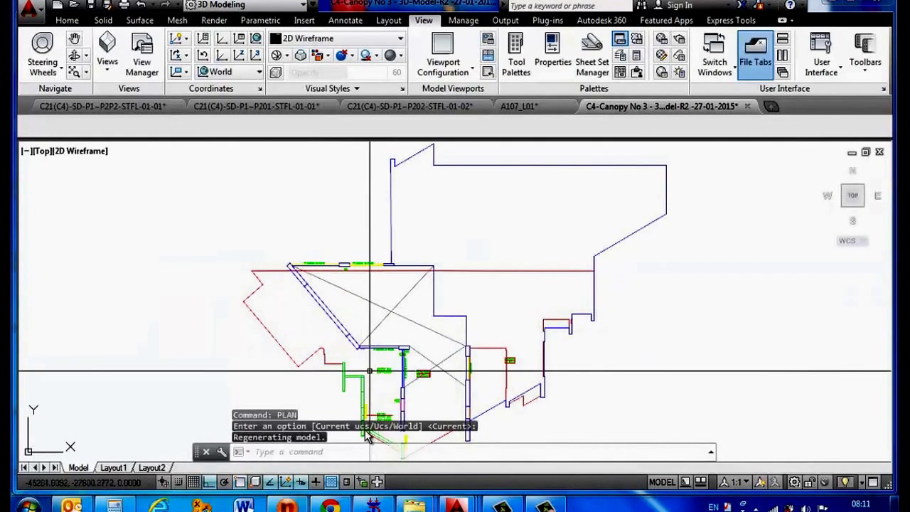
scroll(366, 325, up, 5)
scroll(368, 295, up, 2)
scroll(363, 257, up, 2)
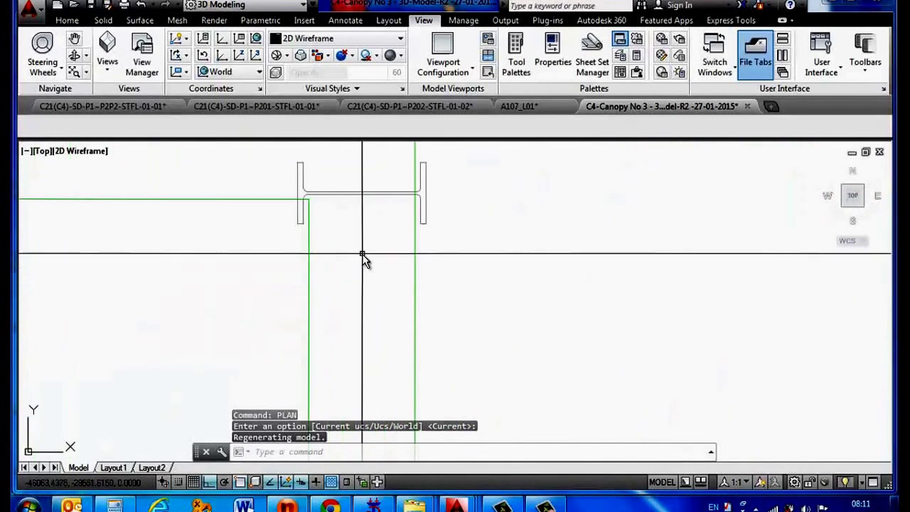
Step: Draw the first two short guide polylines starting on the I-section webs
text(pl)
key(Return)
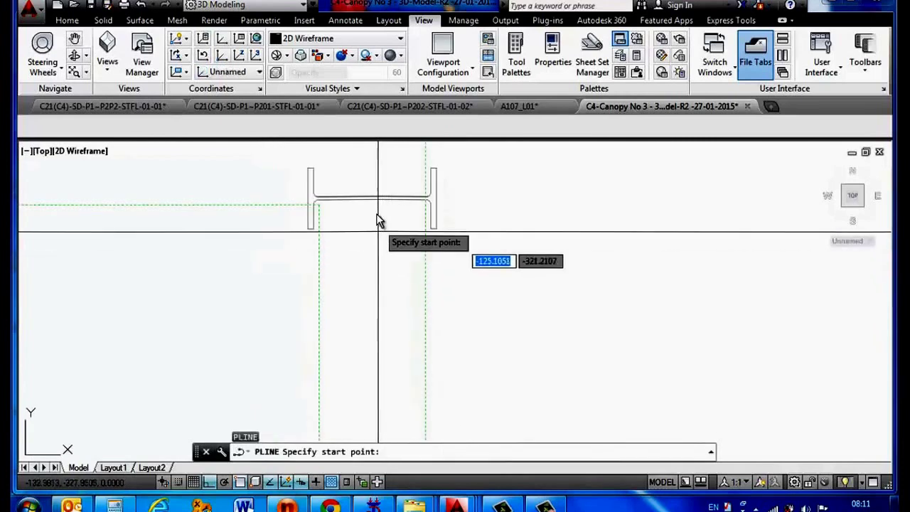
scroll(371, 198, up, 2)
click(372, 202)
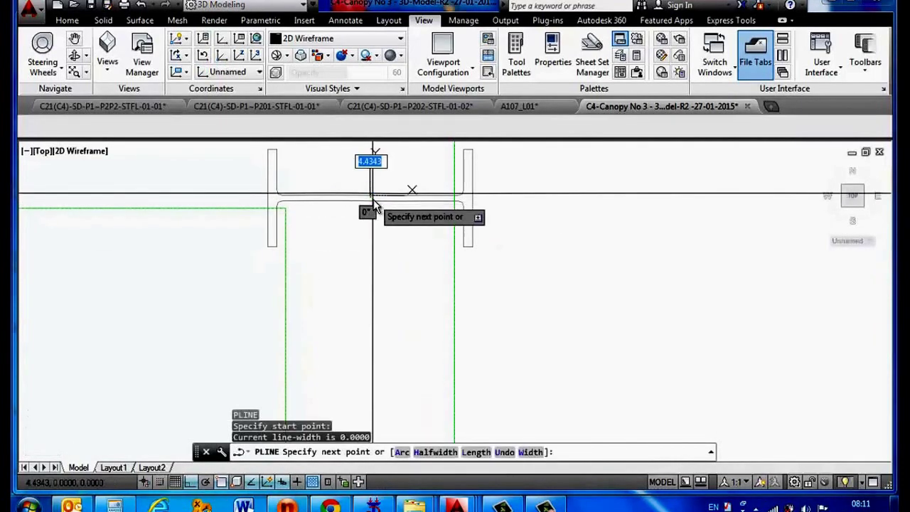
click(372, 205)
key(Return)
scroll(402, 174, down, 2)
scroll(403, 167, down, 2)
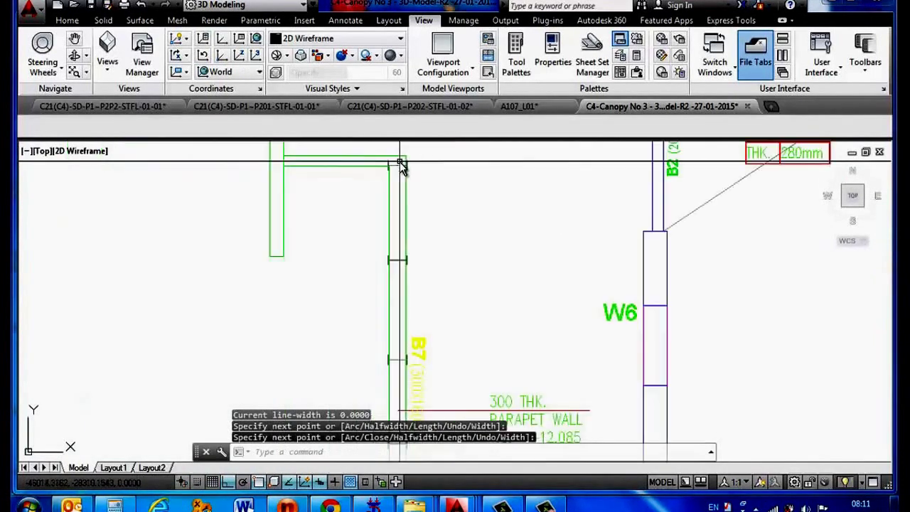
scroll(401, 275, up, 2)
scroll(387, 295, up, 3)
key(Return)
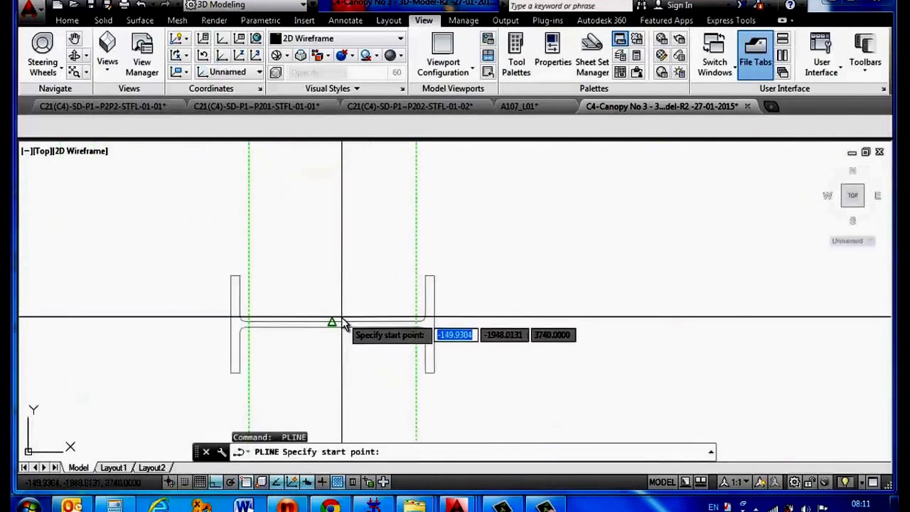
click(344, 323)
click(338, 325)
scroll(369, 197, down, 1)
scroll(368, 197, down, 4)
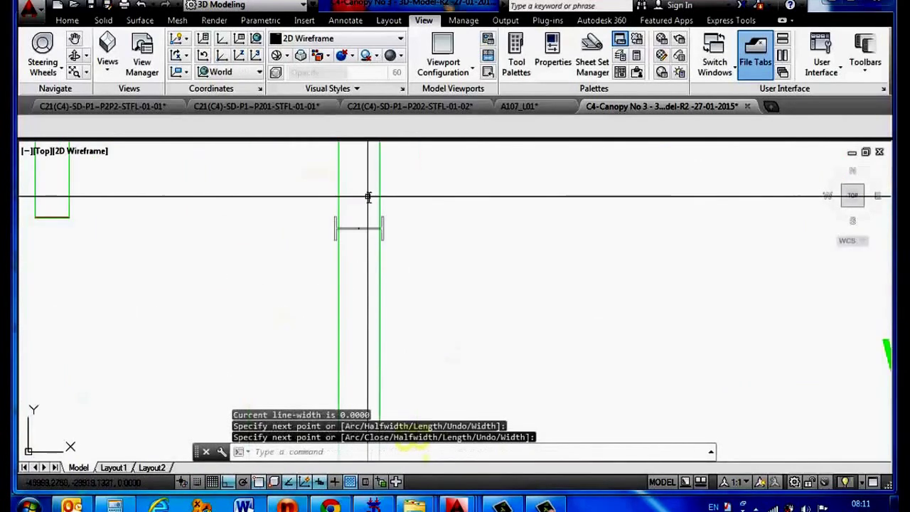
scroll(360, 284, up, 3)
scroll(345, 227, up, 1)
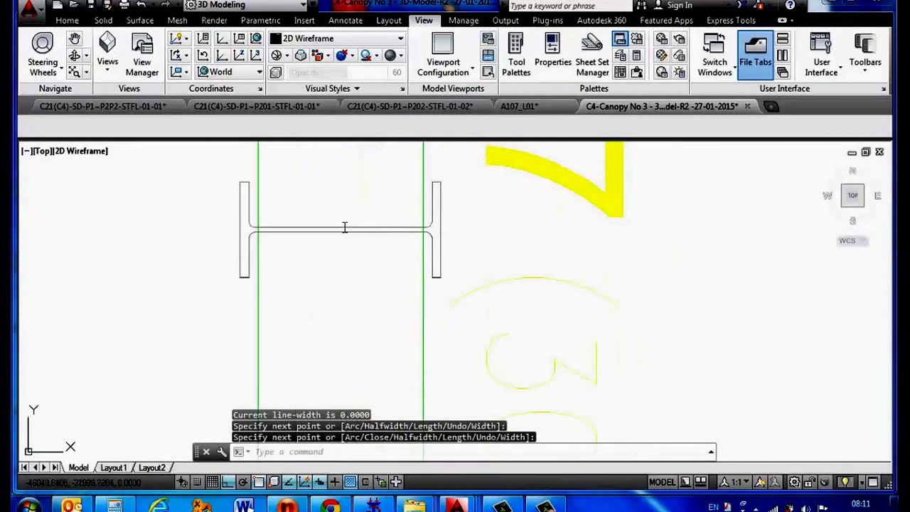
key(Escape)
Step: Draw three more guide polylines starting on or near the beam webs
key(Return)
click(343, 227)
click(357, 217)
scroll(388, 176, down, 4)
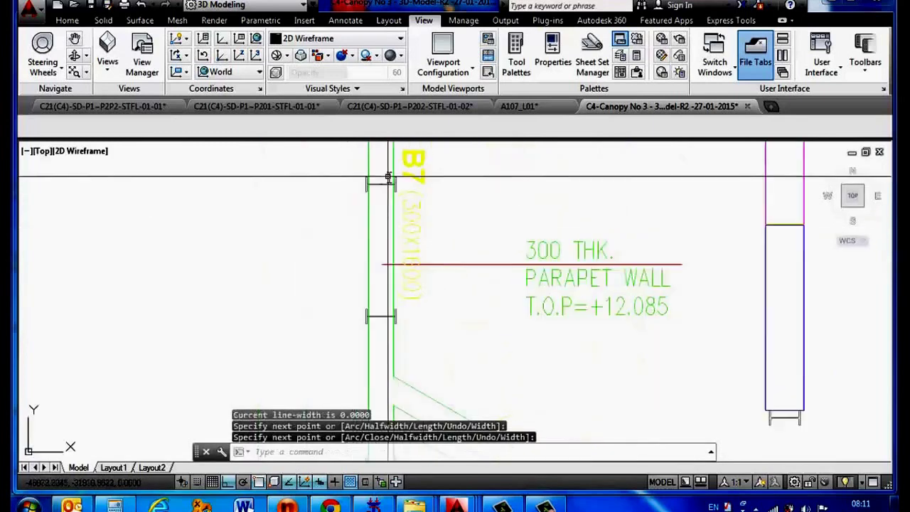
scroll(378, 313, up, 3)
scroll(375, 285, up, 3)
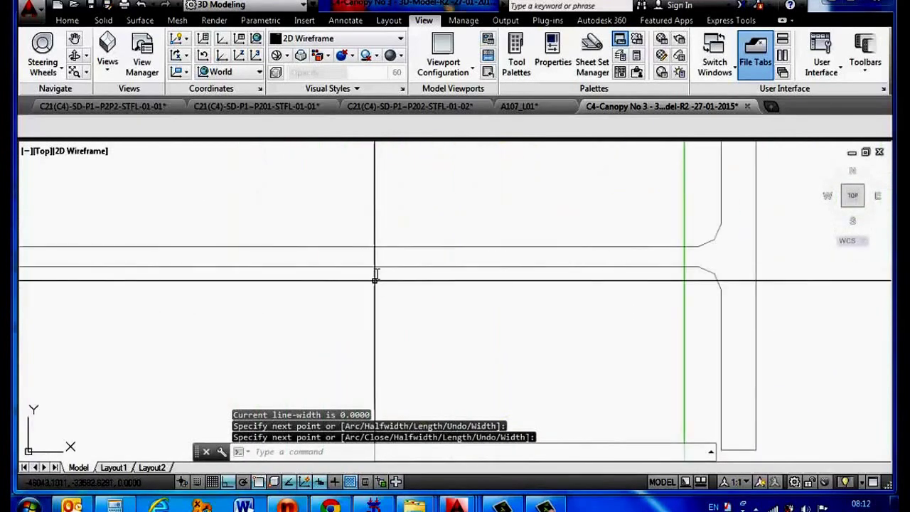
key(Escape)
key(Return)
click(349, 252)
click(357, 254)
scroll(400, 193, down, 4)
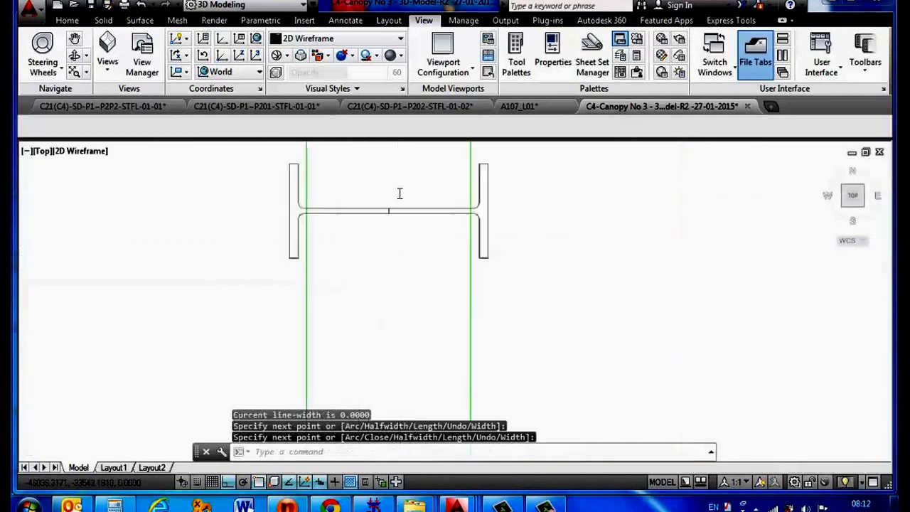
scroll(400, 193, down, 3)
scroll(341, 299, up, 3)
scroll(340, 301, up, 2)
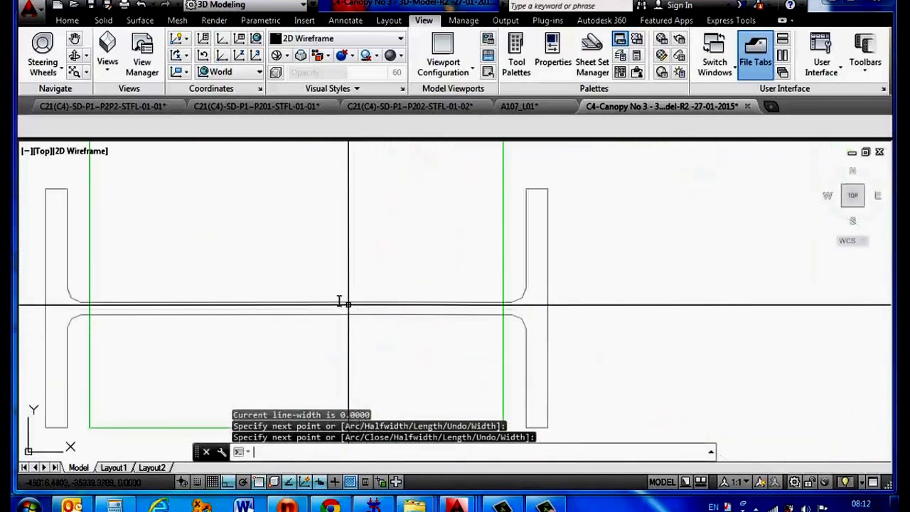
key(Escape)
key(Return)
click(297, 305)
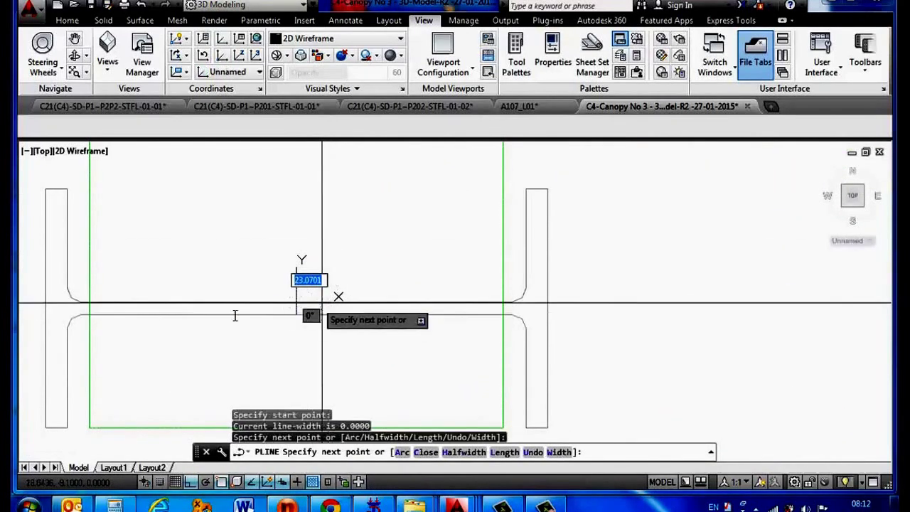
key(Return)
scroll(163, 335, down, 5)
scroll(213, 301, up, 3)
scroll(264, 301, down, 2)
scroll(356, 286, up, 1)
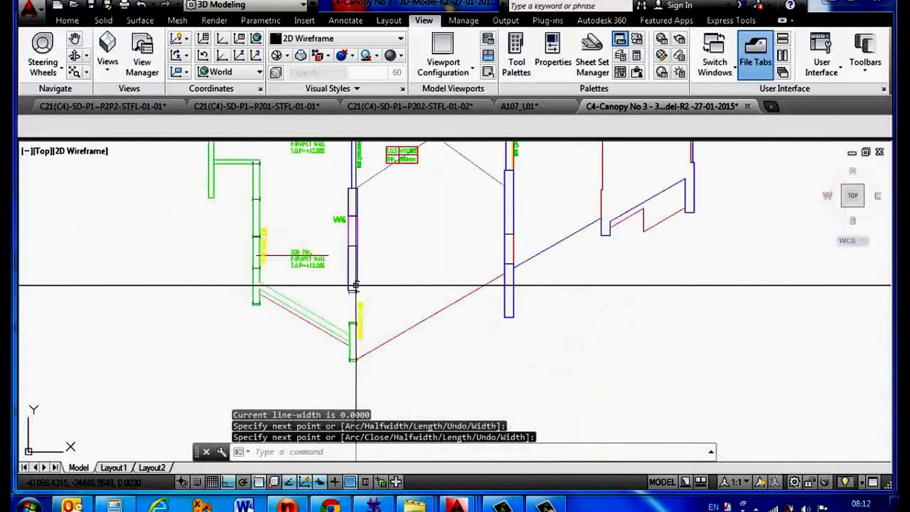
scroll(355, 285, up, 3)
scroll(325, 295, up, 1)
scroll(317, 254, up, 4)
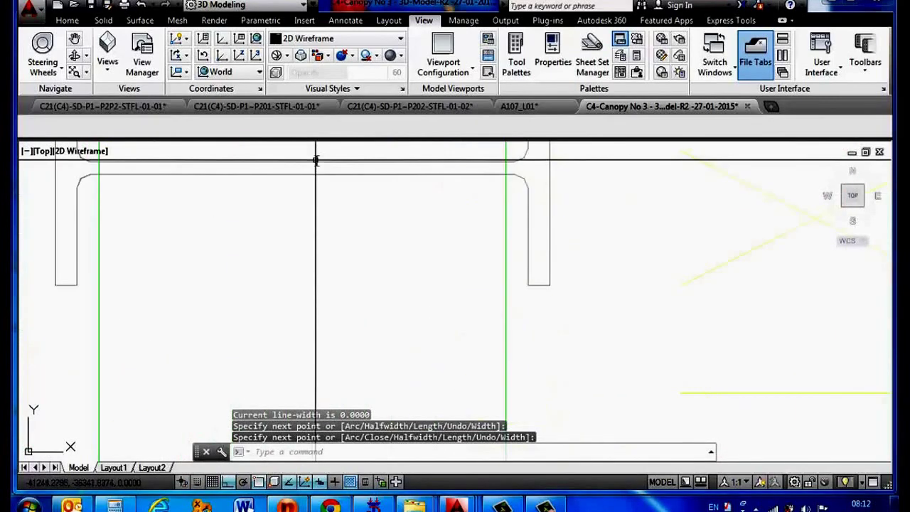
Step: Add the remaining guide polylines, one from a beam end and one from an I-section web
key(Return)
key(Return)
click(303, 166)
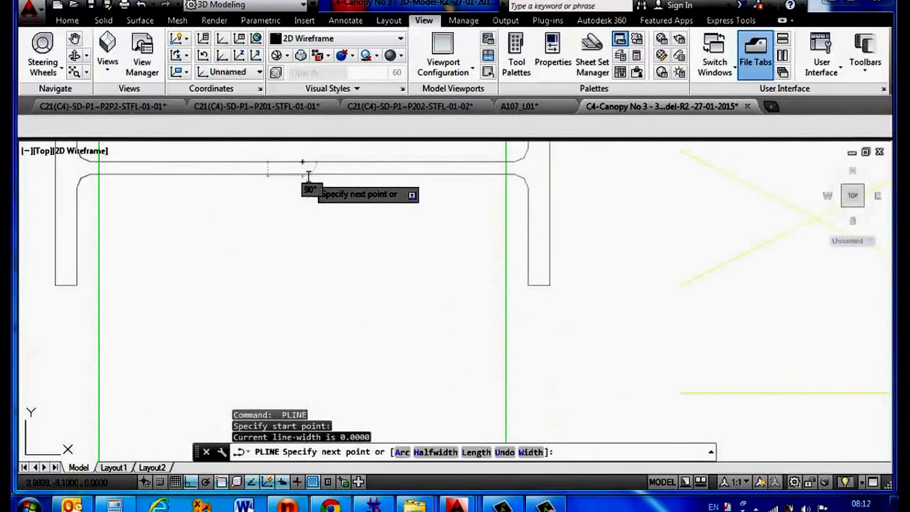
click(375, 165)
key(Return)
scroll(376, 163, down, 5)
scroll(360, 287, up, 3)
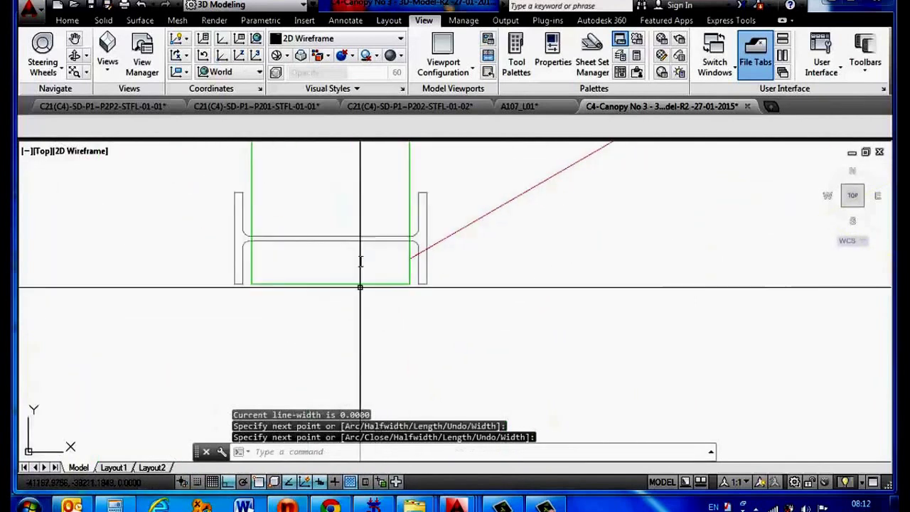
scroll(350, 248, up, 5)
key(Return)
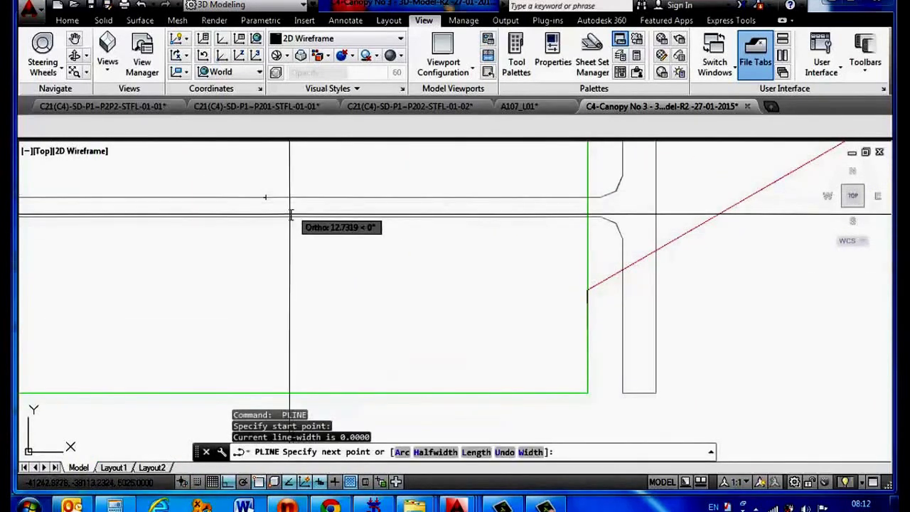
key(Return)
scroll(352, 347, down, 3)
scroll(349, 337, up, 3)
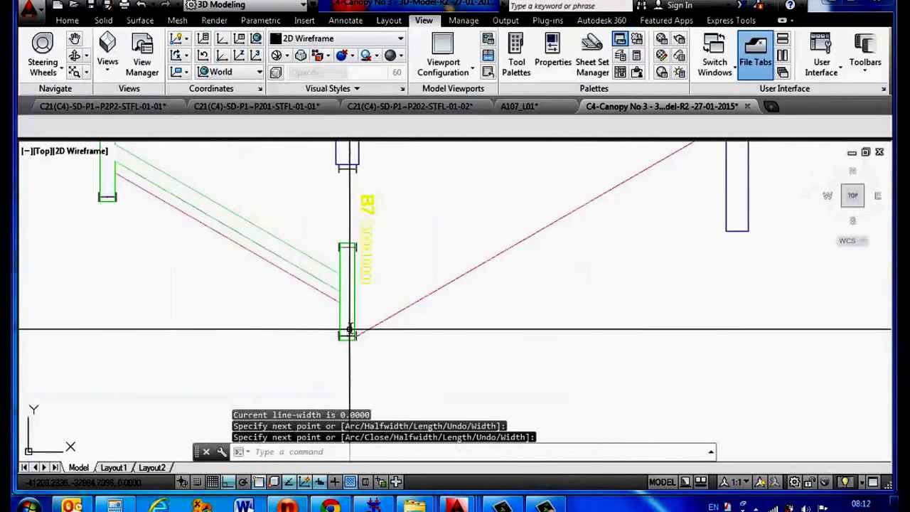
scroll(342, 172, up, 3)
scroll(343, 167, up, 3)
key(Return)
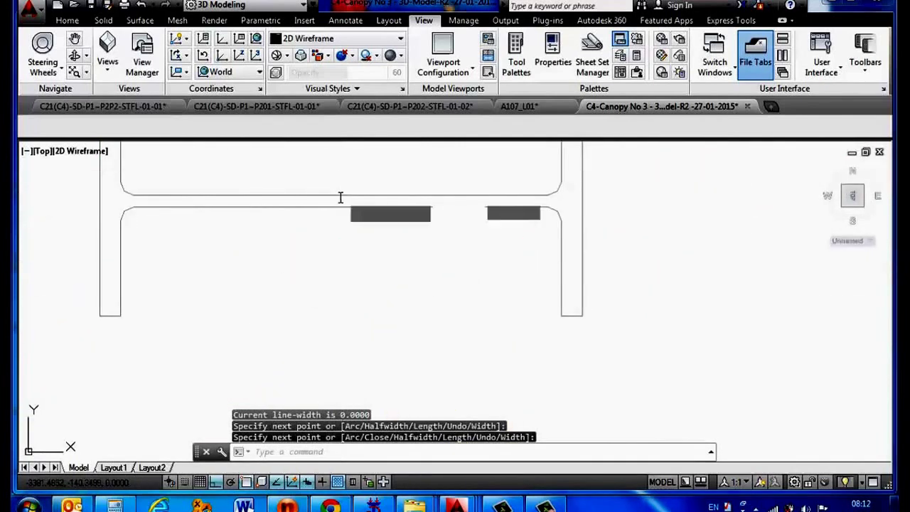
click(342, 197)
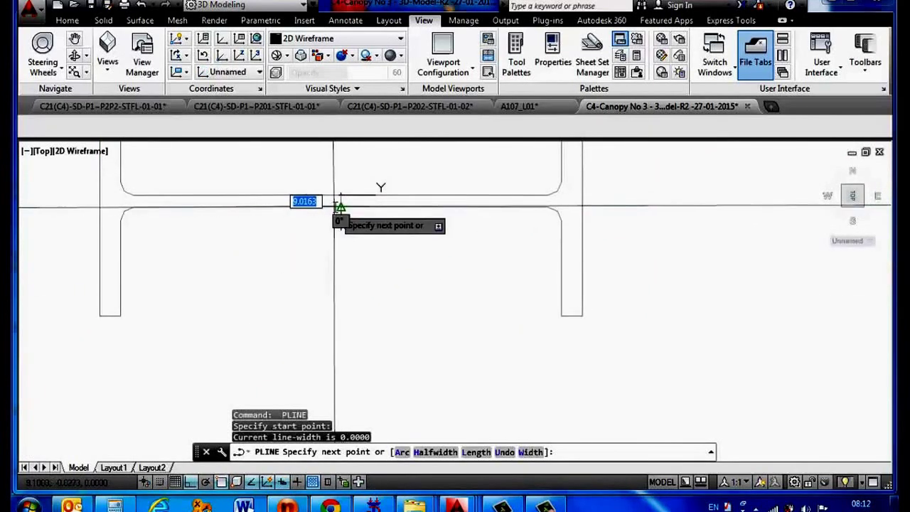
key(Return)
scroll(392, 329, down, 3)
scroll(391, 329, down, 2)
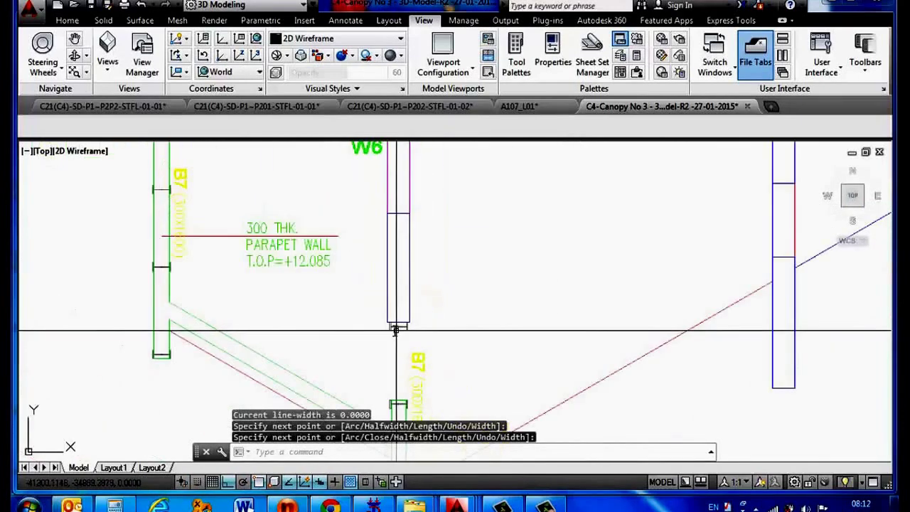
scroll(390, 327, down, 2)
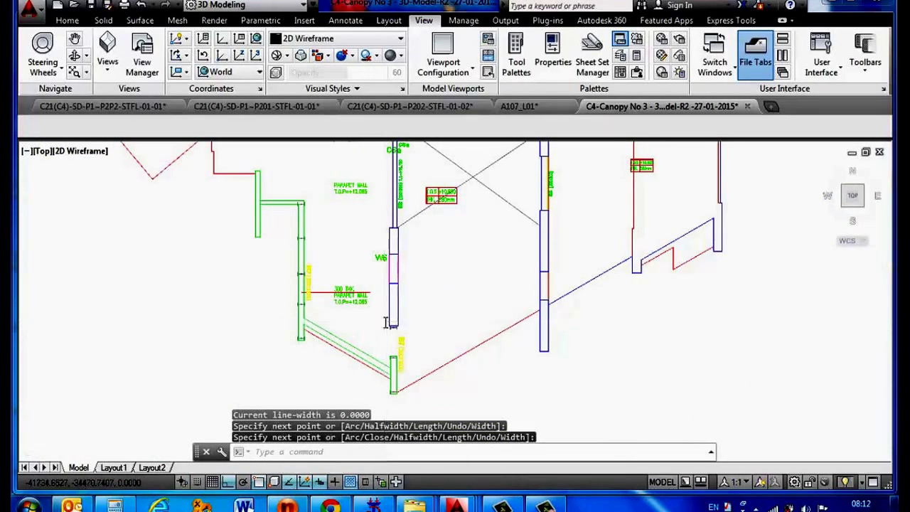
scroll(390, 323, down, 3)
scroll(385, 282, up, 1)
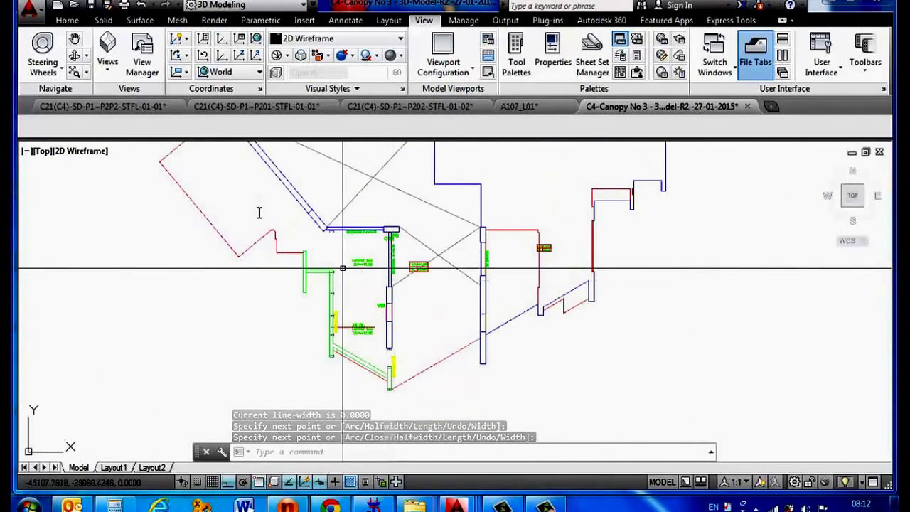
click(74, 60)
Step: Orbit the plan into a tilted 3D view over the parapets, then exit orbit mode
mouse_move(311, 319)
mouse_down()
mouse_move(327, 294)
mouse_move(303, 240)
mouse_move(392, 367)
mouse_move(377, 368)
mouse_up()
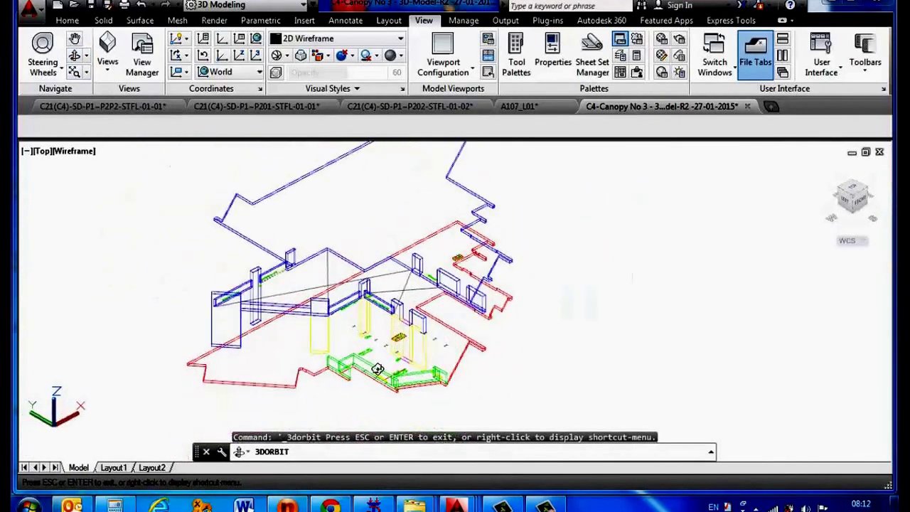
scroll(372, 401, up, 2)
scroll(370, 400, up, 3)
drag(370, 401, 427, 346)
scroll(430, 346, up, 2)
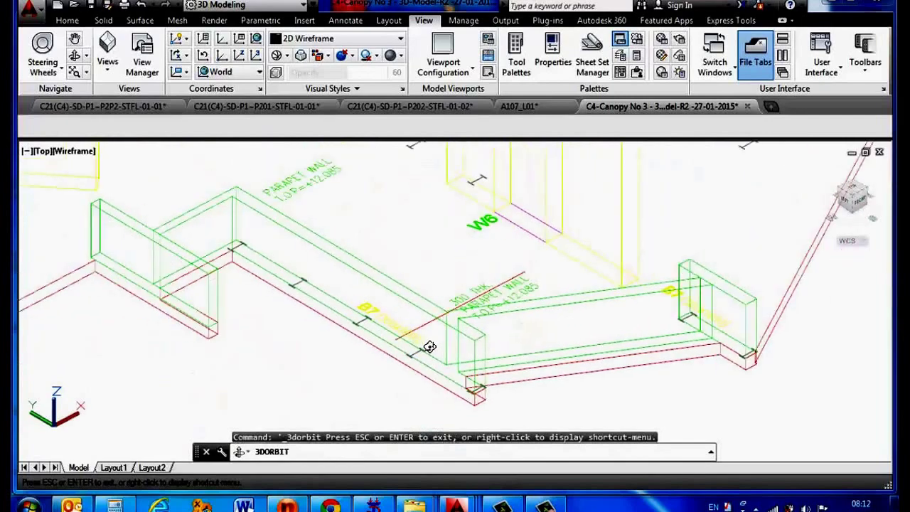
right_click(409, 355)
click(438, 87)
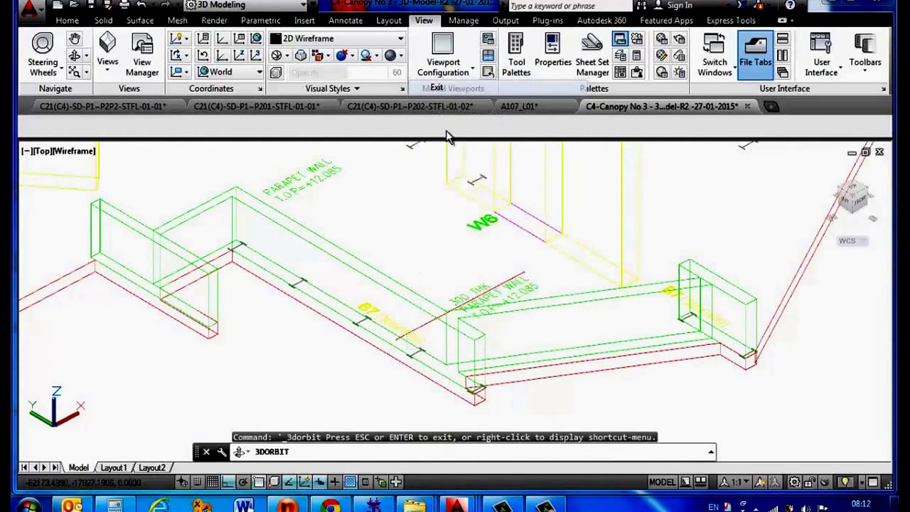
Step: Start MOVE and select the seven I-section profiles at the columns
key(Escape)
text(m)
key(Return)
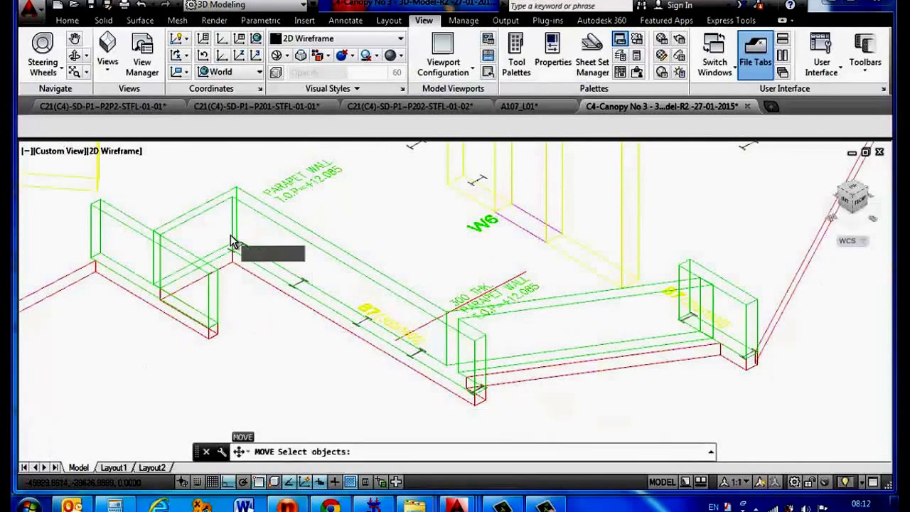
scroll(238, 256, up, 3)
scroll(256, 285, up, 3)
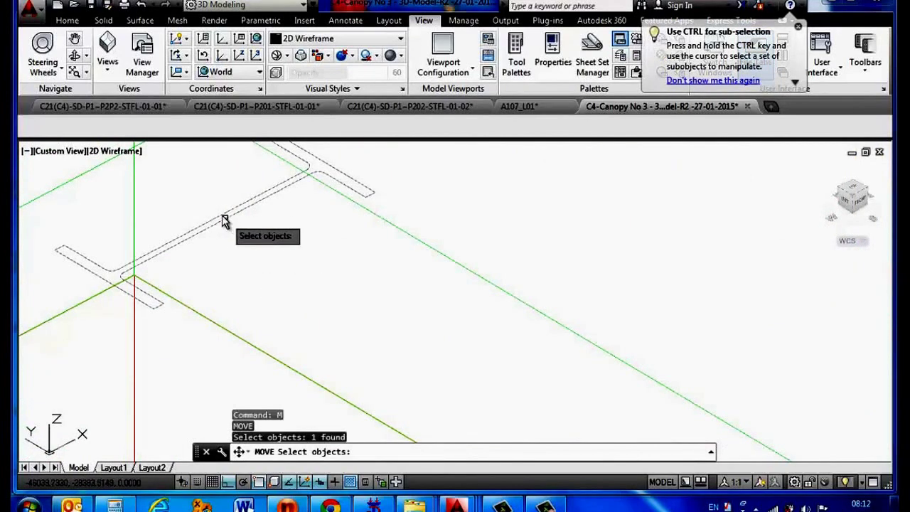
scroll(235, 235, down, 3)
scroll(325, 288, down, 2)
scroll(340, 281, up, 4)
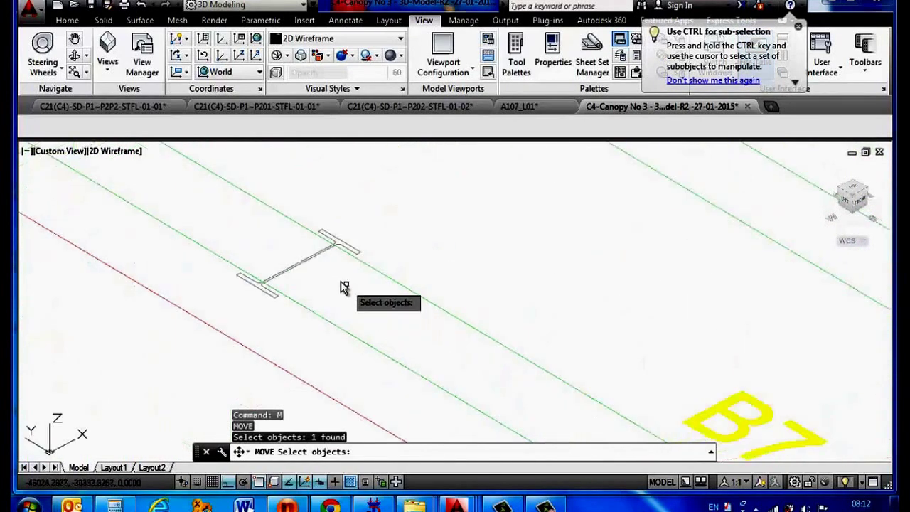
scroll(320, 271, down, 2)
scroll(384, 299, up, 3)
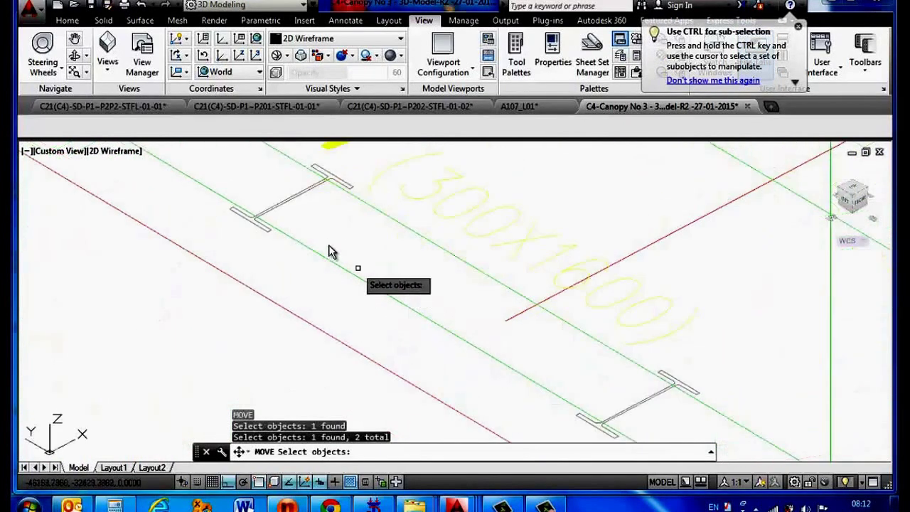
click(283, 205)
scroll(420, 296, down, 2)
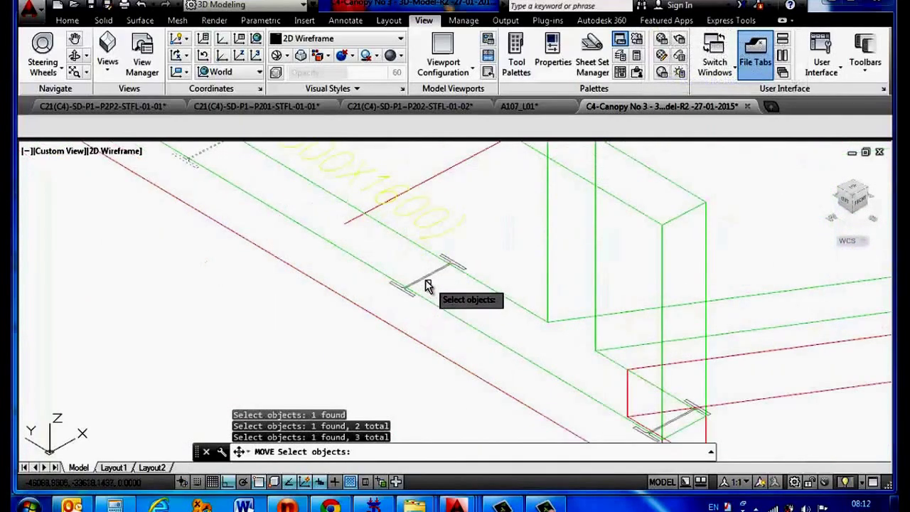
click(421, 279)
scroll(333, 300, down, 1)
scroll(333, 300, down, 2)
scroll(458, 346, up, 2)
scroll(427, 331, up, 2)
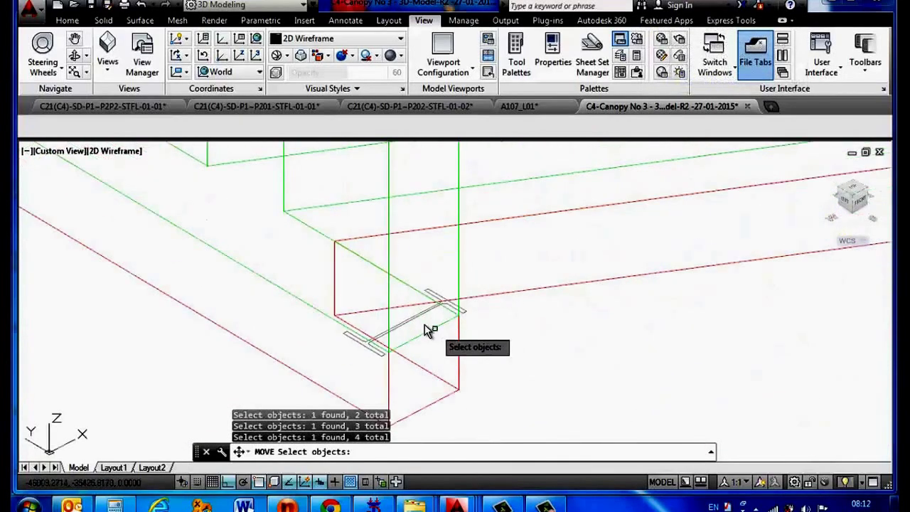
scroll(311, 357, down, 2)
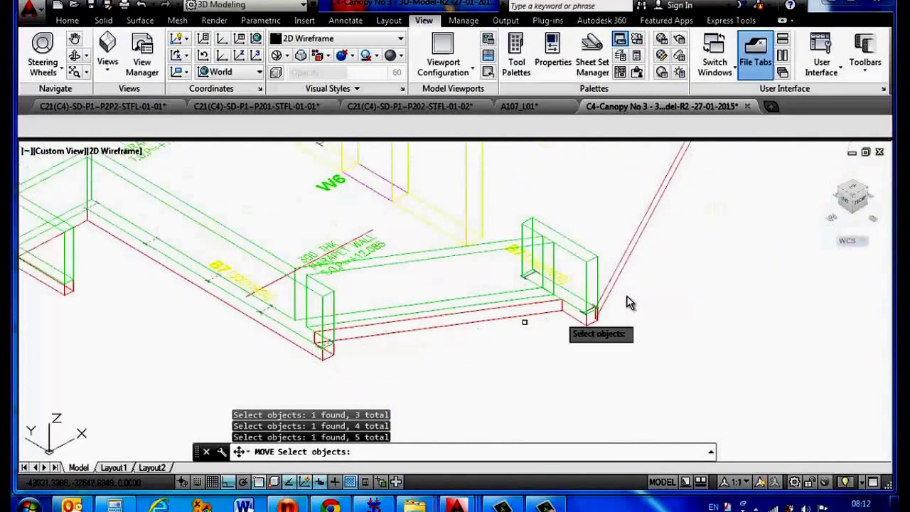
scroll(596, 320, up, 3)
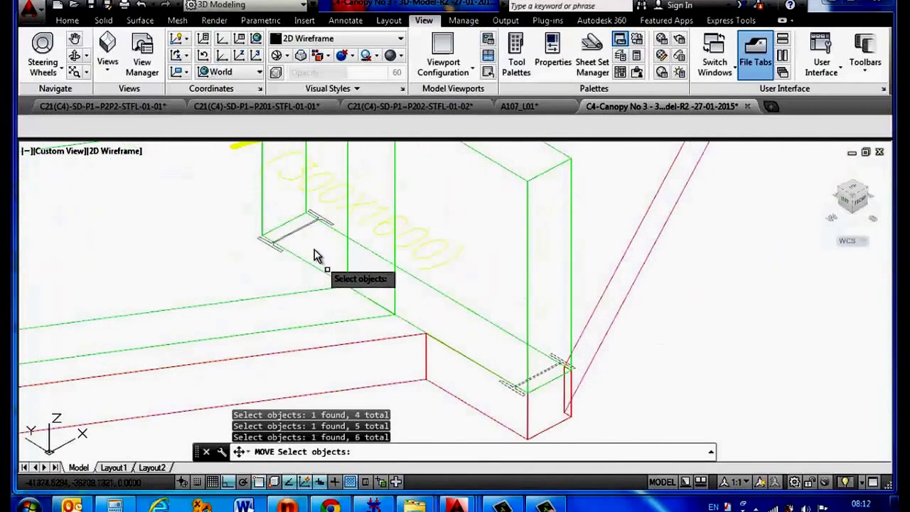
scroll(530, 390, up, 2)
key(Return)
Step: Move the profiles from the column's bottom corner up to its top corner
click(524, 406)
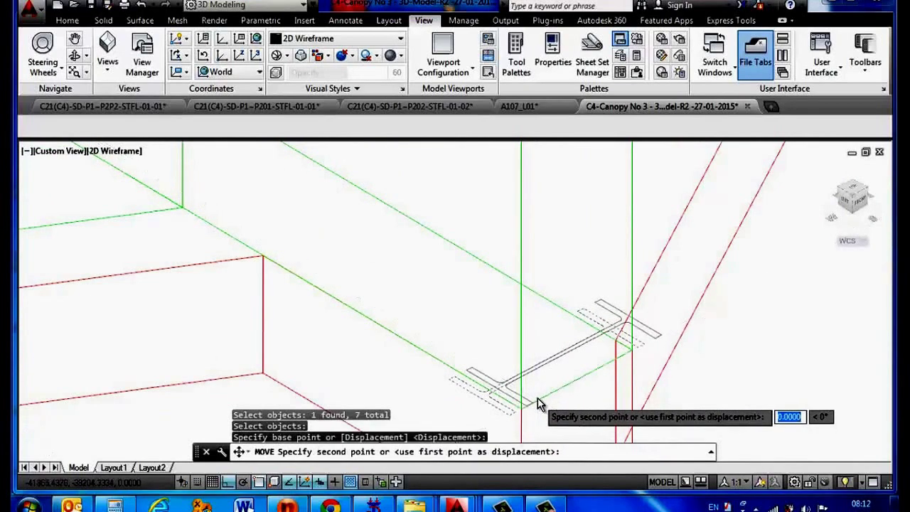
scroll(538, 402, down, 3)
scroll(530, 280, up, 2)
click(531, 276)
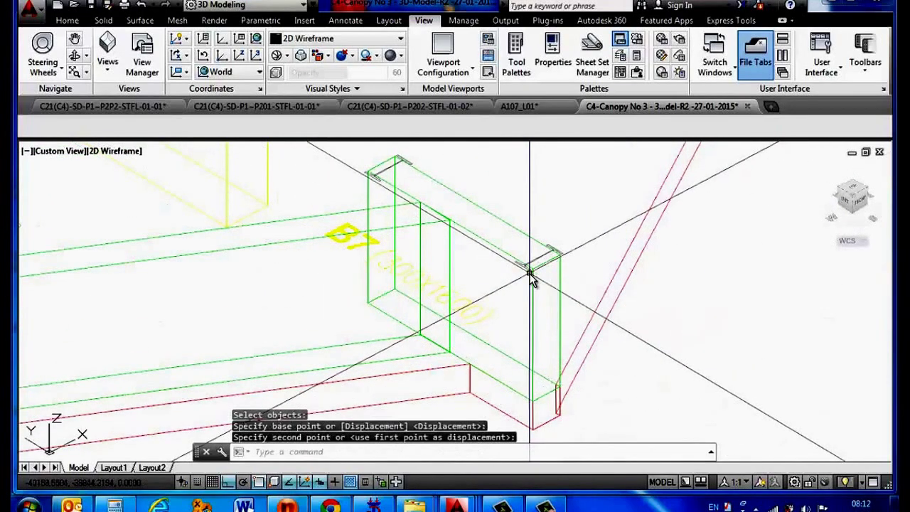
scroll(537, 356, down, 3)
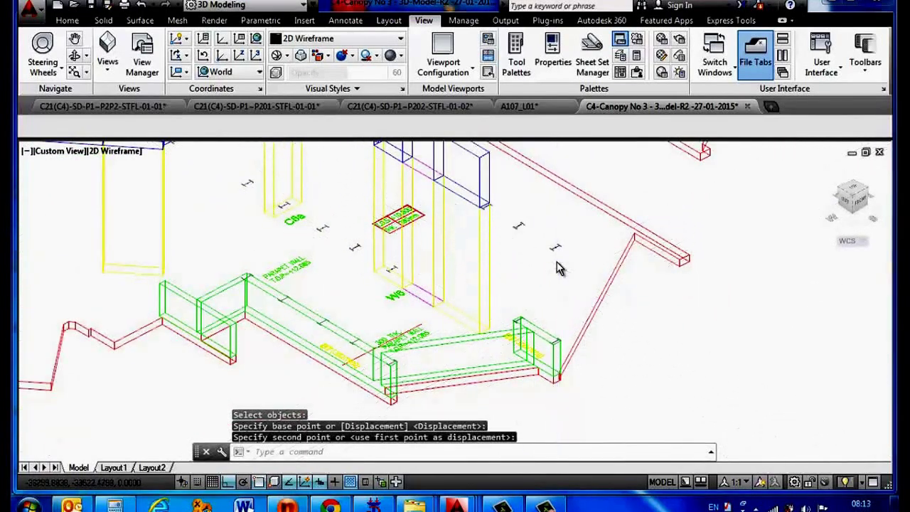
scroll(559, 258, up, 3)
scroll(555, 260, down, 1)
scroll(555, 258, down, 1)
scroll(548, 254, down, 1)
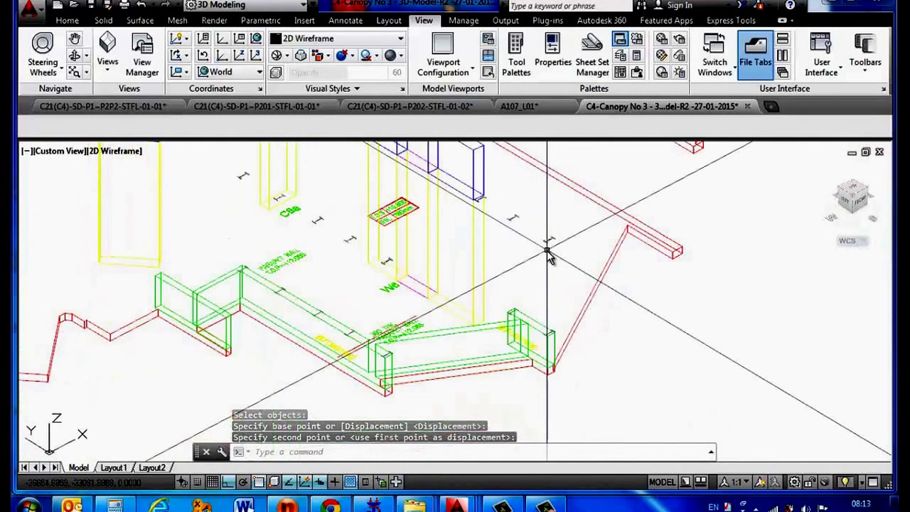
scroll(249, 175, up, 5)
scroll(277, 185, down, 4)
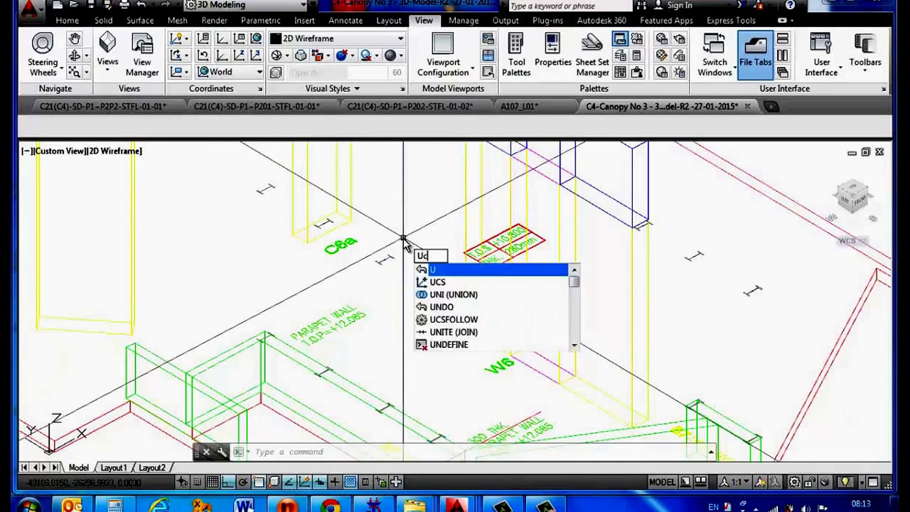
Step: Redefine the UCS by Z axis, with origin at the column corner and Z along the column
text(s)
key(Return)
text(za)
key(Return)
scroll(366, 234, down, 3)
scroll(475, 305, up, 2)
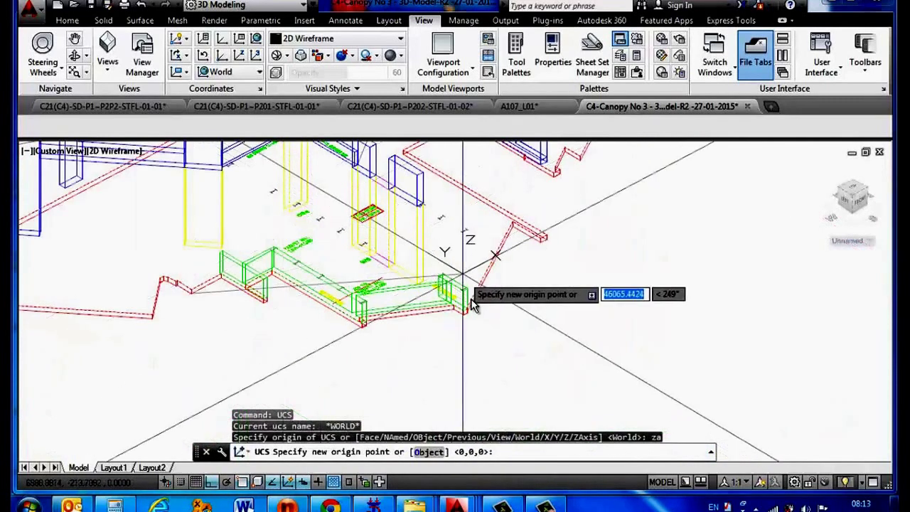
scroll(475, 305, up, 2)
click(469, 325)
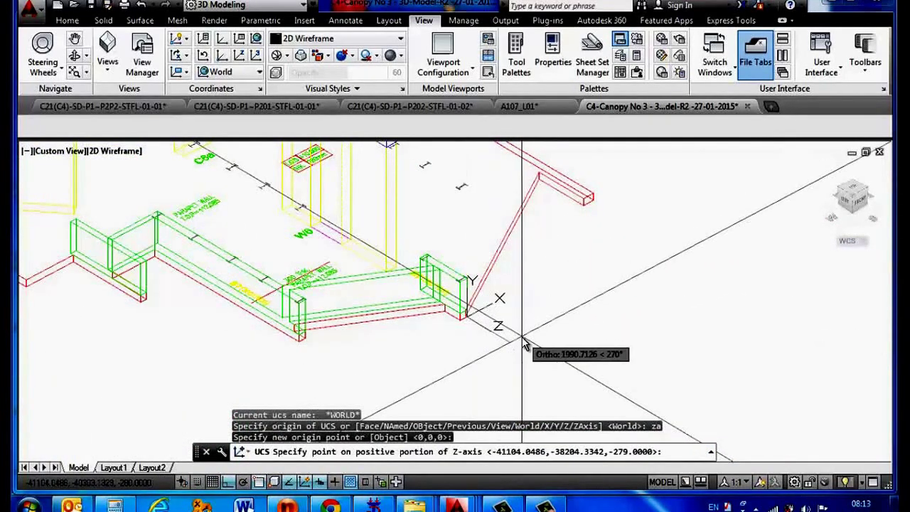
click(341, 382)
scroll(463, 208, up, 3)
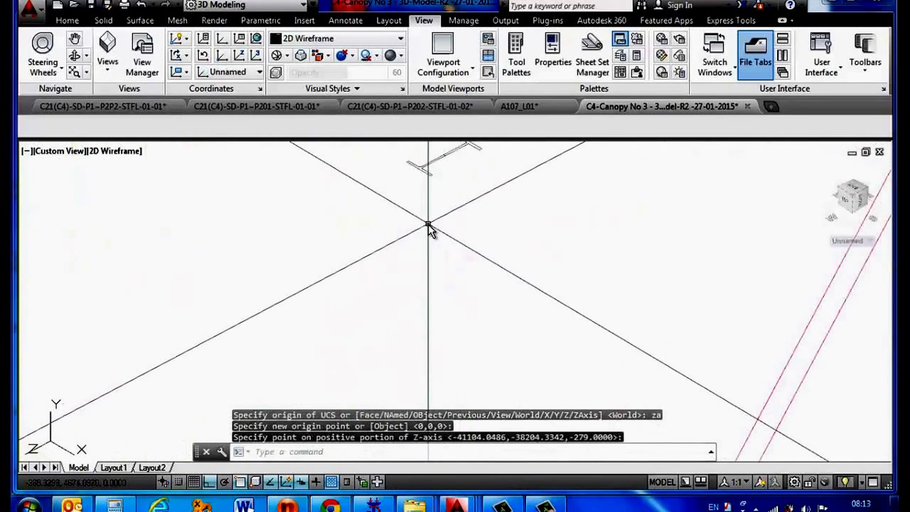
Step: Draw the first polyline from a guide-line crossing on the I-section profile
text(pl)
key(Return)
scroll(451, 146, up, 3)
scroll(437, 187, up, 2)
scroll(400, 223, up, 2)
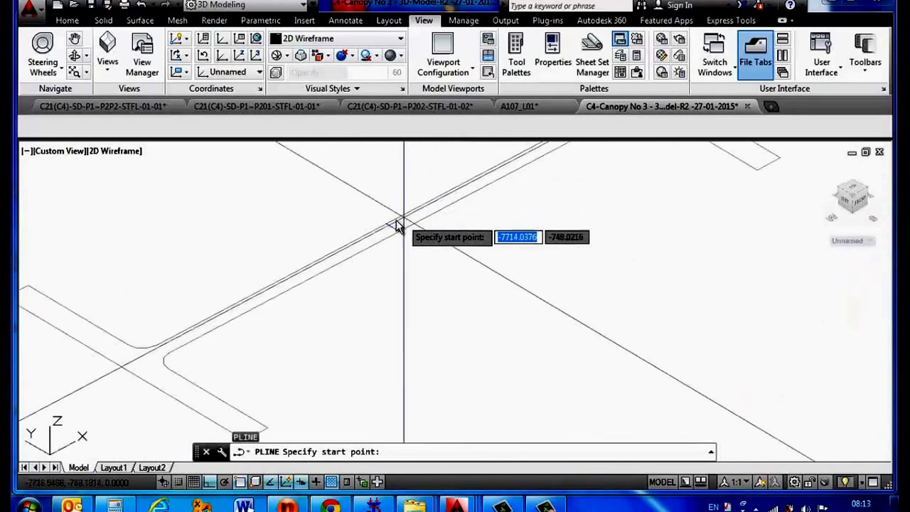
click(395, 228)
scroll(393, 177, down, 3)
scroll(392, 183, down, 2)
scroll(400, 178, down, 2)
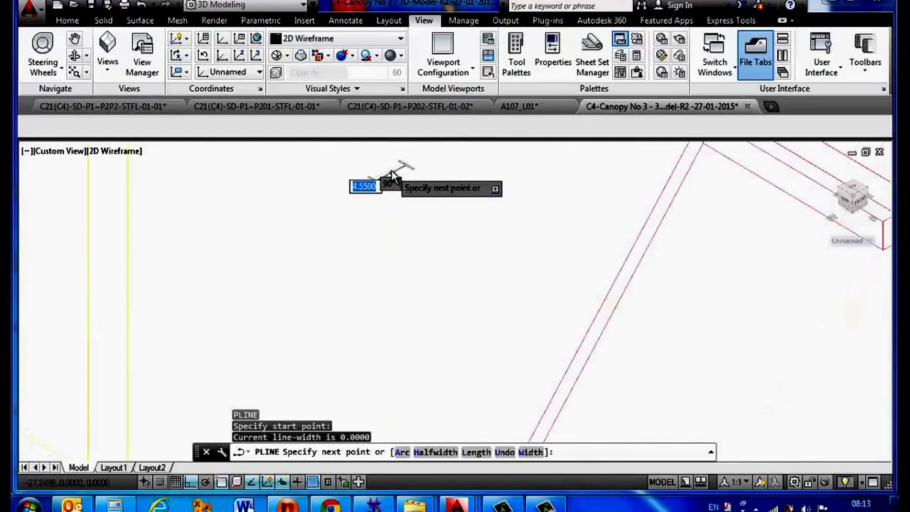
scroll(393, 320, up, 1)
scroll(399, 319, up, 3)
scroll(427, 331, down, 2)
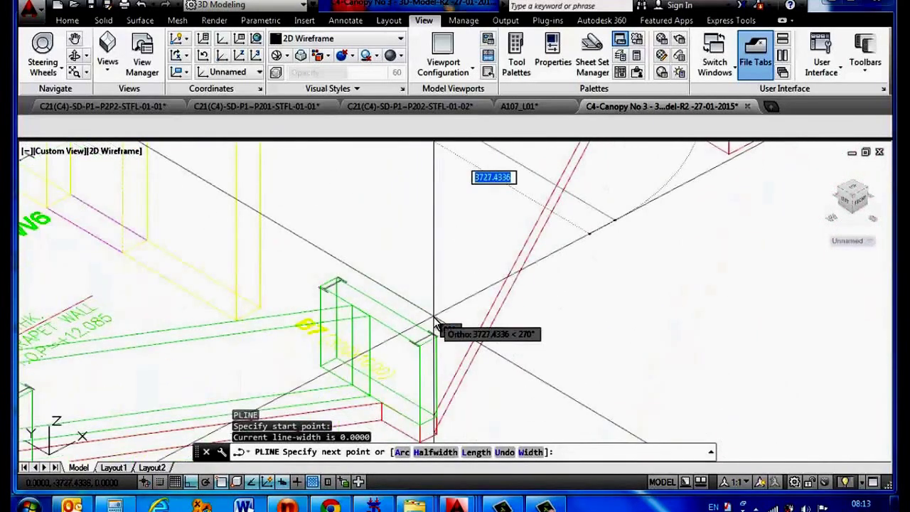
key(Escape)
scroll(402, 345, up, 2)
scroll(468, 356, up, 3)
scroll(488, 349, up, 1)
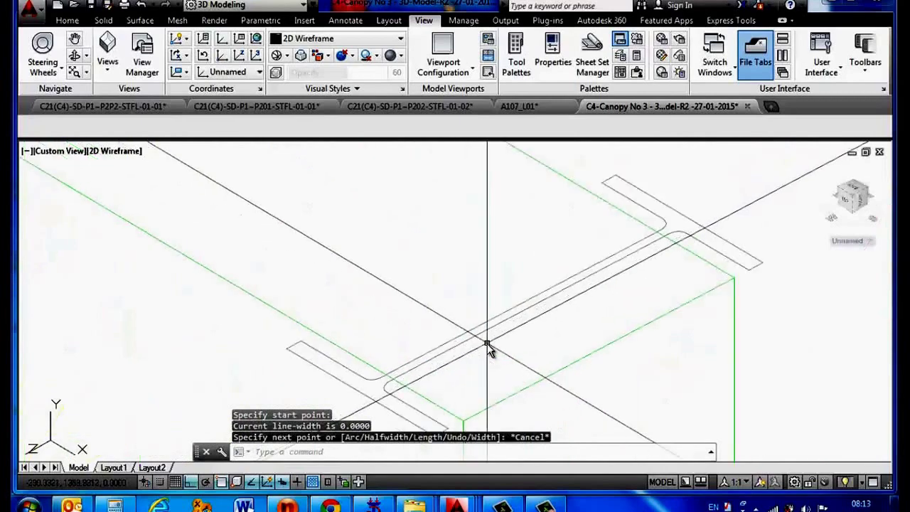
scroll(482, 339, up, 1)
key(Return)
click(510, 318)
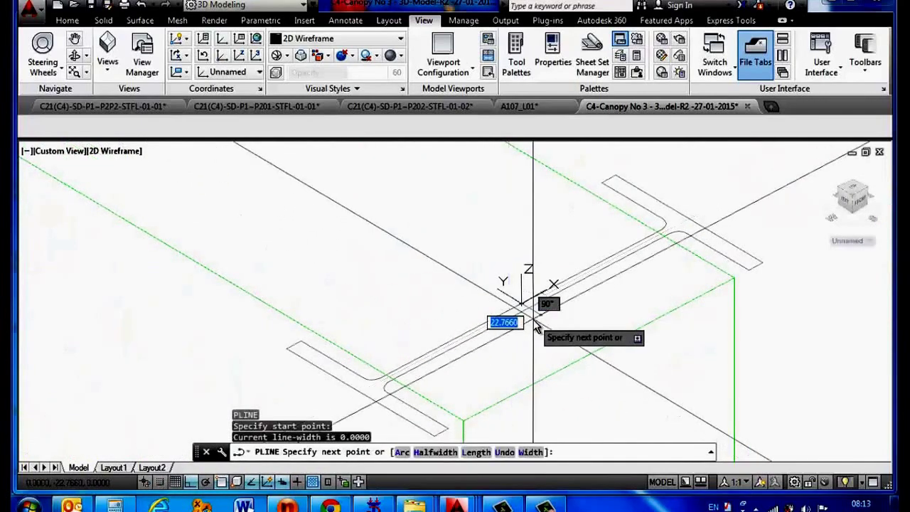
key(Return)
scroll(569, 341, down, 3)
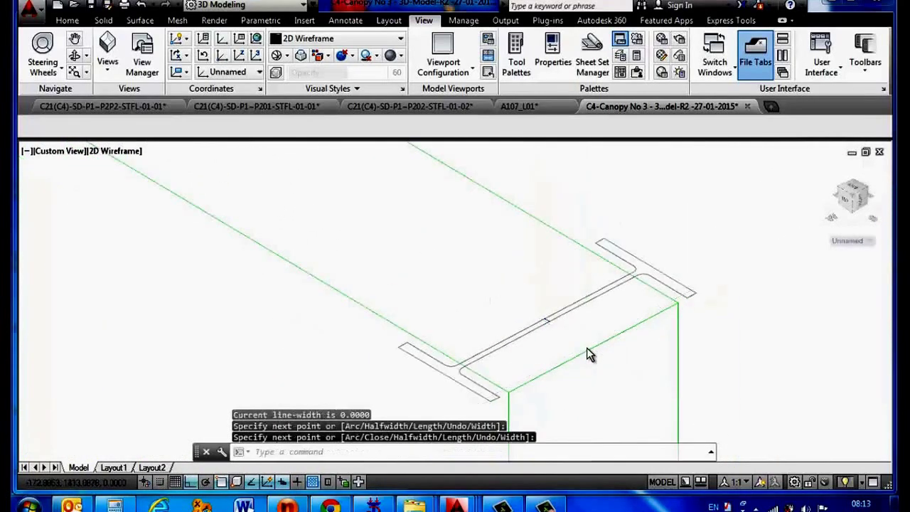
scroll(524, 319, up, 2)
scroll(474, 260, up, 2)
scroll(336, 187, up, 2)
scroll(320, 200, up, 2)
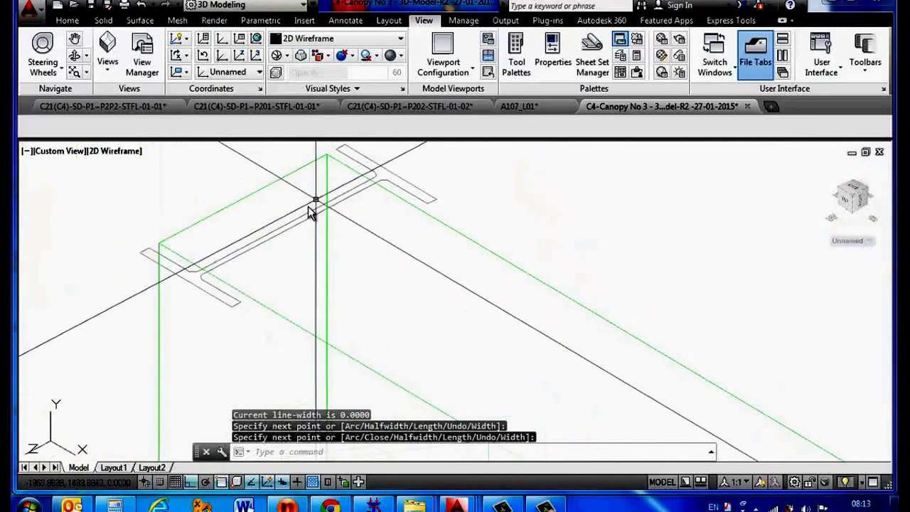
Step: Draw two more short polylines from guide-line intersections, one near the wall corner
key(Return)
click(291, 221)
scroll(291, 219, up, 1)
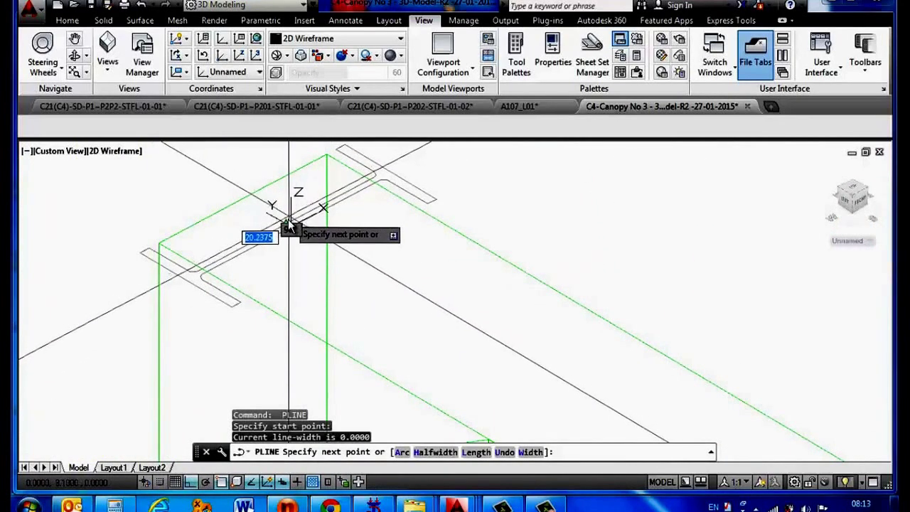
click(296, 227)
scroll(564, 223, down, 2)
key(Return)
scroll(591, 218, down, 2)
scroll(545, 240, up, 2)
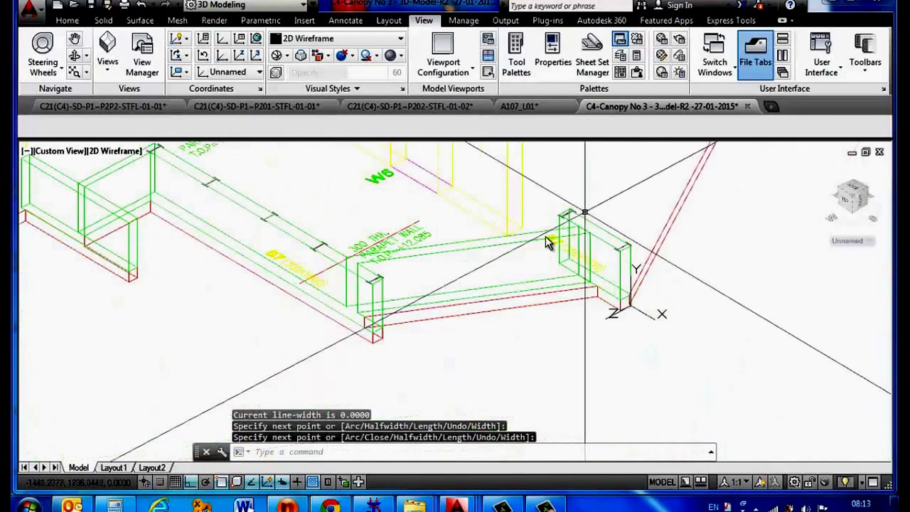
scroll(390, 281, up, 2)
scroll(390, 281, up, 3)
scroll(295, 315, up, 2)
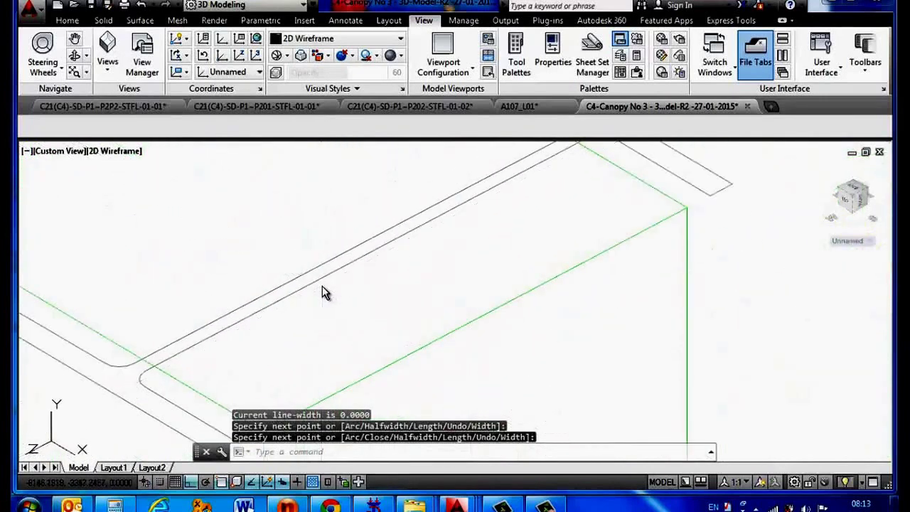
key(Return)
click(347, 249)
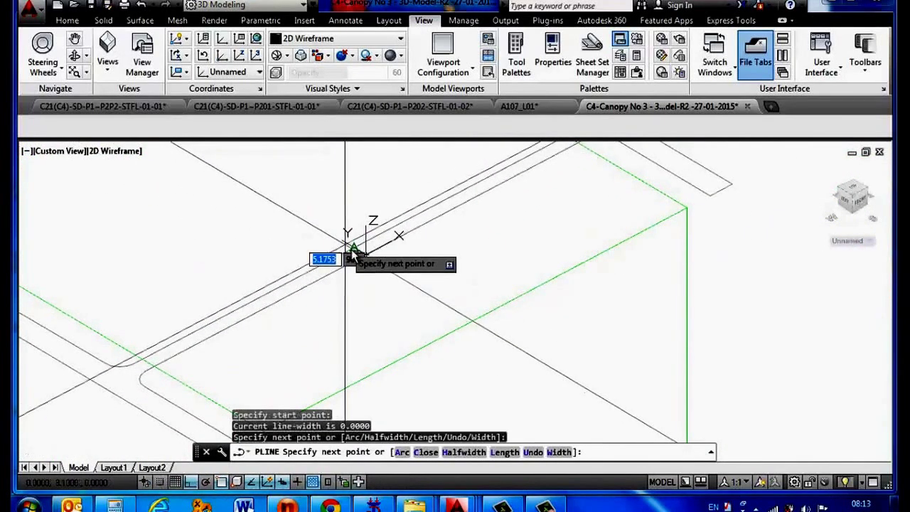
scroll(479, 319, down, 2)
key(Return)
scroll(464, 321, down, 2)
scroll(451, 315, up, 2)
scroll(355, 249, up, 2)
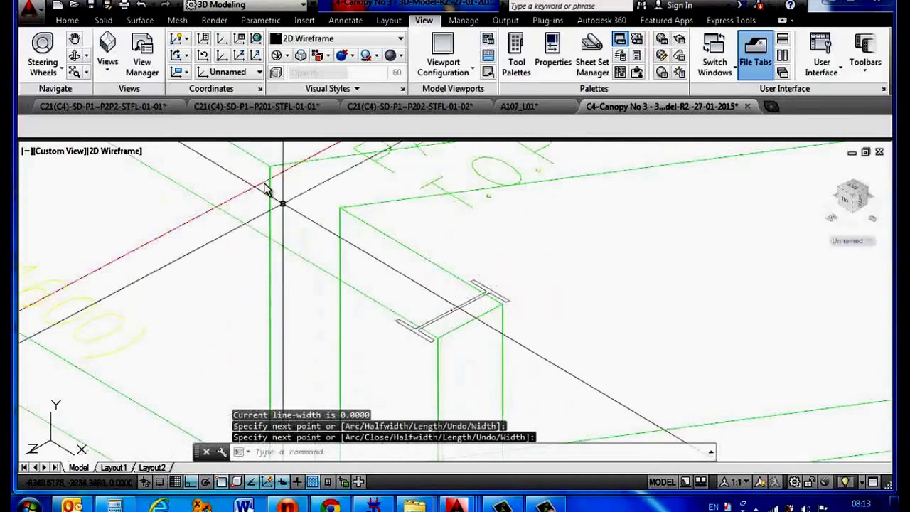
scroll(431, 291, down, 2)
scroll(310, 218, up, 3)
scroll(240, 236, up, 2)
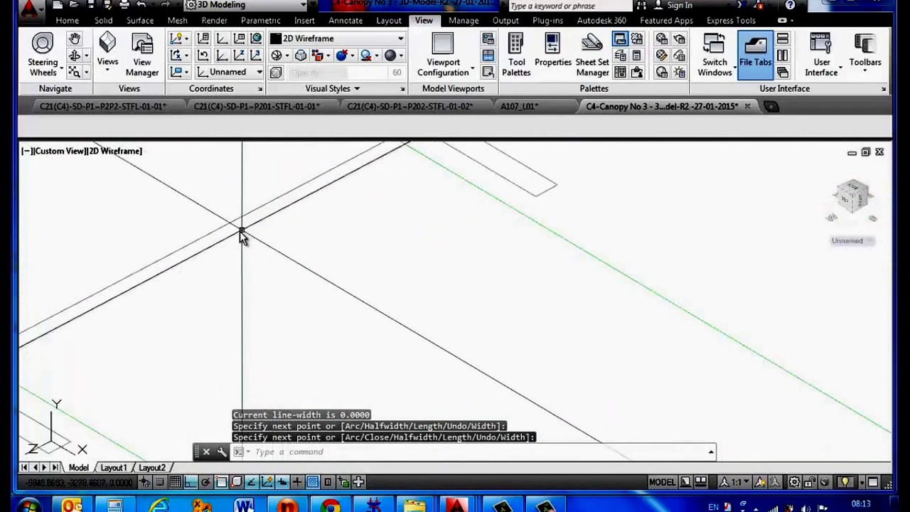
Step: Add three polylines on the beam, snapping their ends to guide-line crossings
key(Return)
click(228, 235)
click(213, 242)
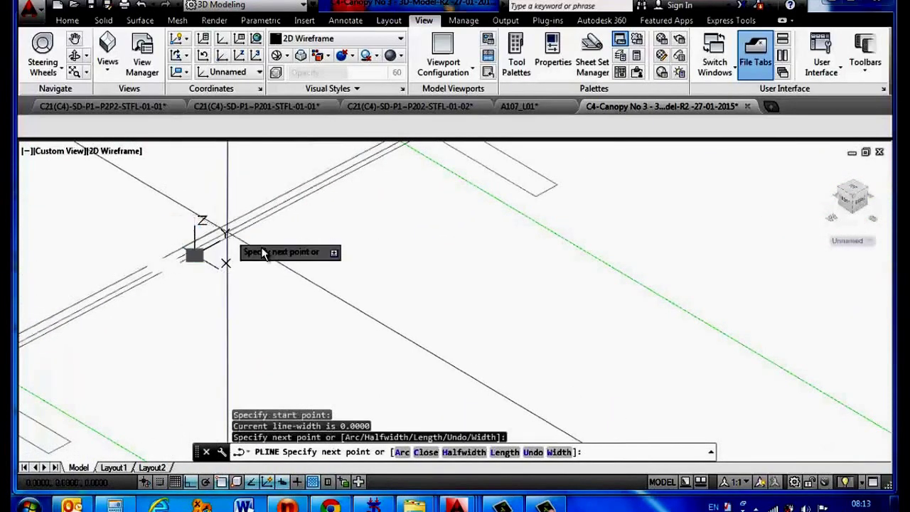
key(Return)
scroll(450, 323, down, 3)
scroll(431, 317, up, 3)
scroll(228, 195, up, 3)
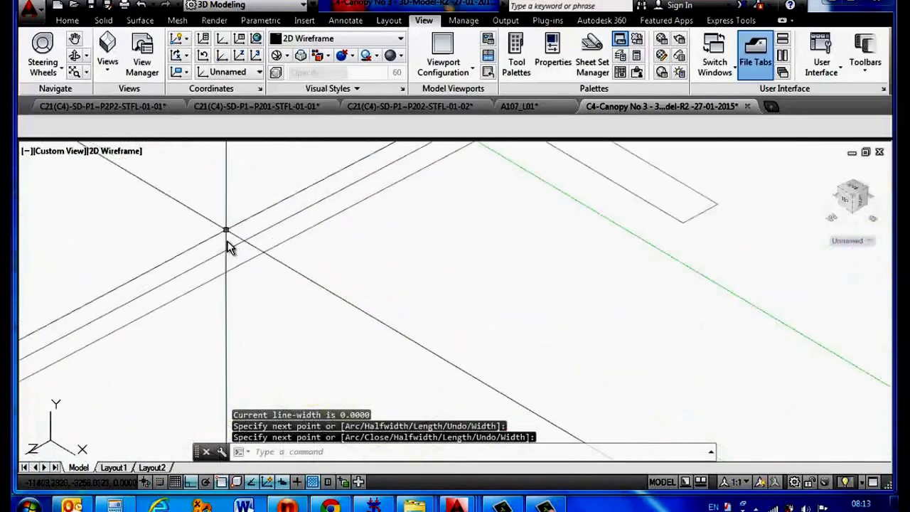
text(pl)
key(Return)
click(169, 277)
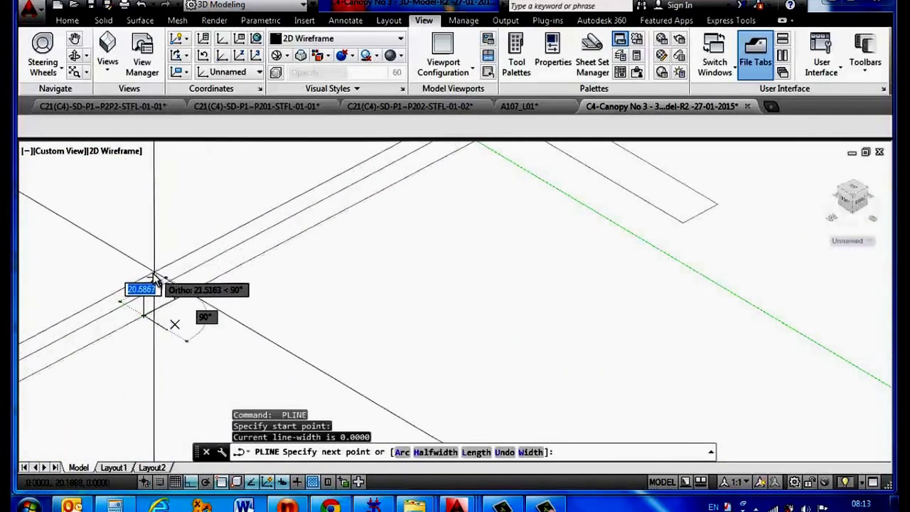
click(143, 292)
key(Return)
scroll(436, 341, down, 3)
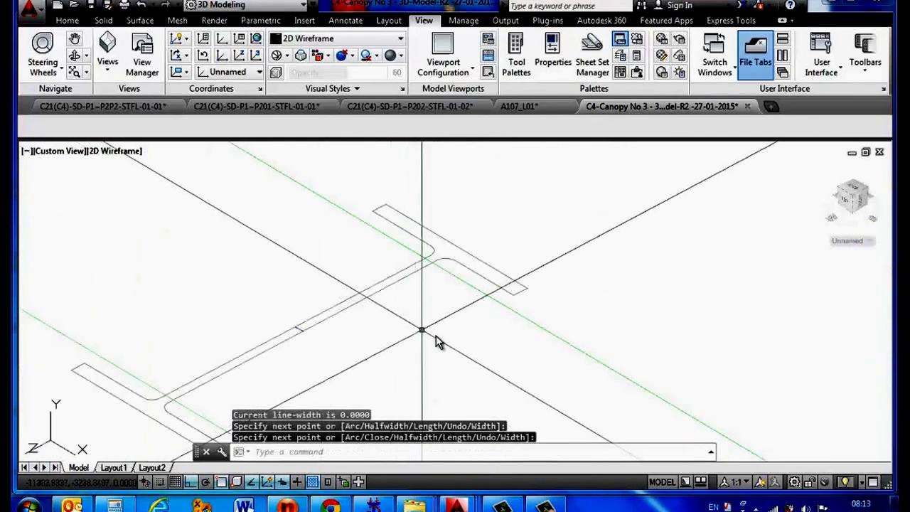
scroll(437, 305, up, 2)
scroll(320, 272, up, 2)
scroll(320, 272, up, 2)
scroll(270, 240, up, 2)
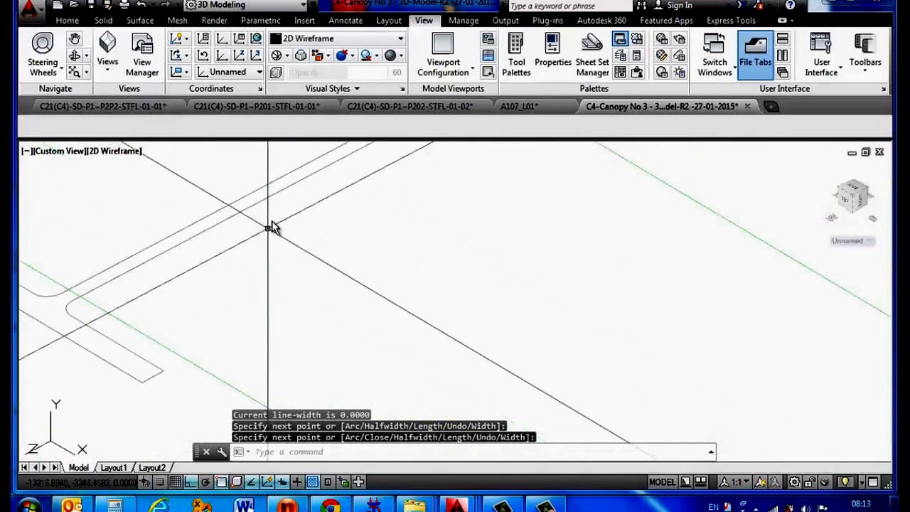
key(Return)
click(264, 199)
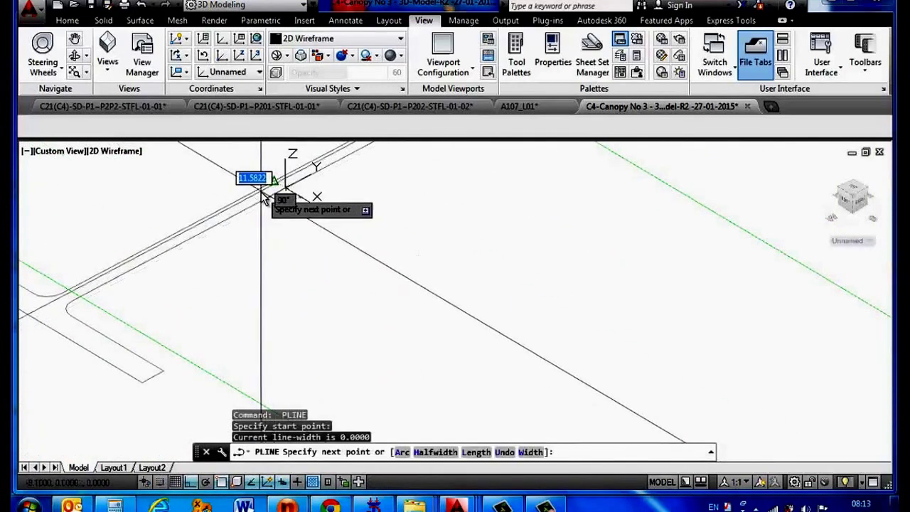
click(427, 293)
key(Return)
scroll(434, 309, down, 3)
scroll(434, 310, up, 3)
scroll(434, 310, up, 3)
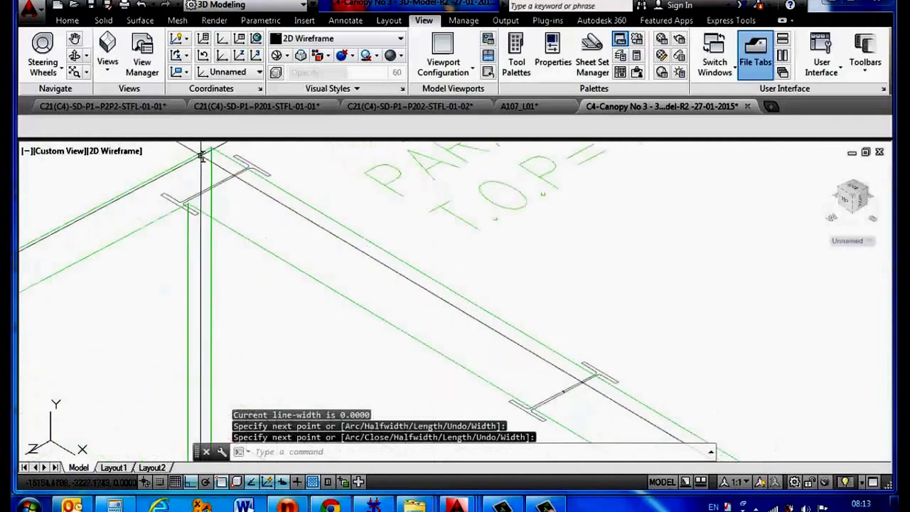
scroll(270, 227, up, 2)
Step: Draw the last two beam polylines, one starting at the beam's midpoint
key(Return)
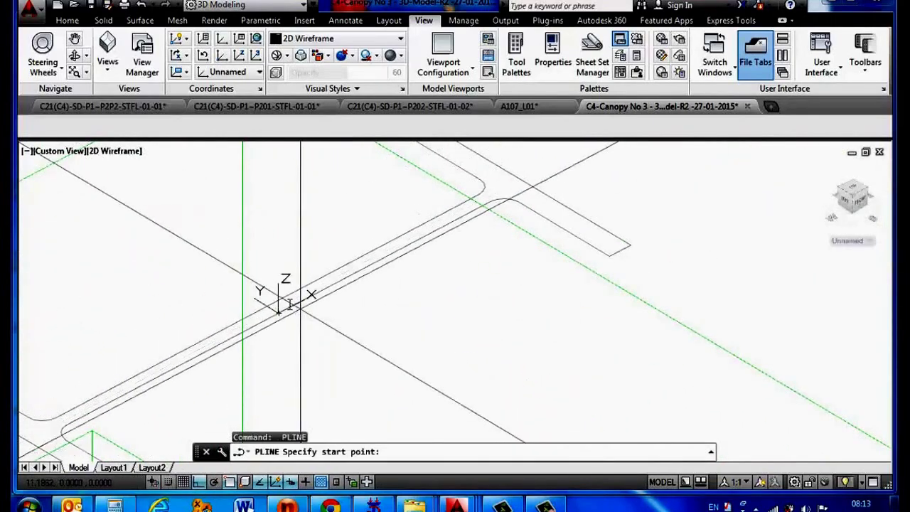
click(275, 308)
scroll(396, 238, down, 2)
click(433, 304)
scroll(443, 311, up, 3)
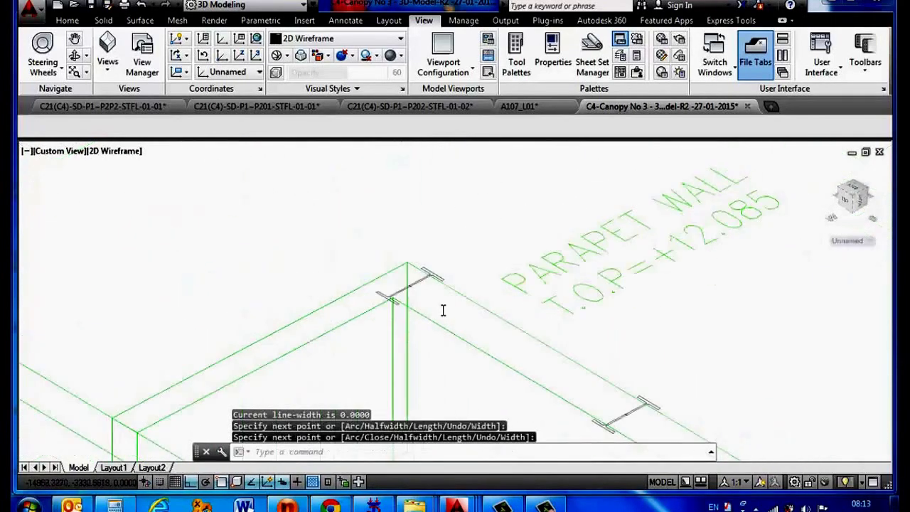
key(Return)
scroll(427, 299, down, 3)
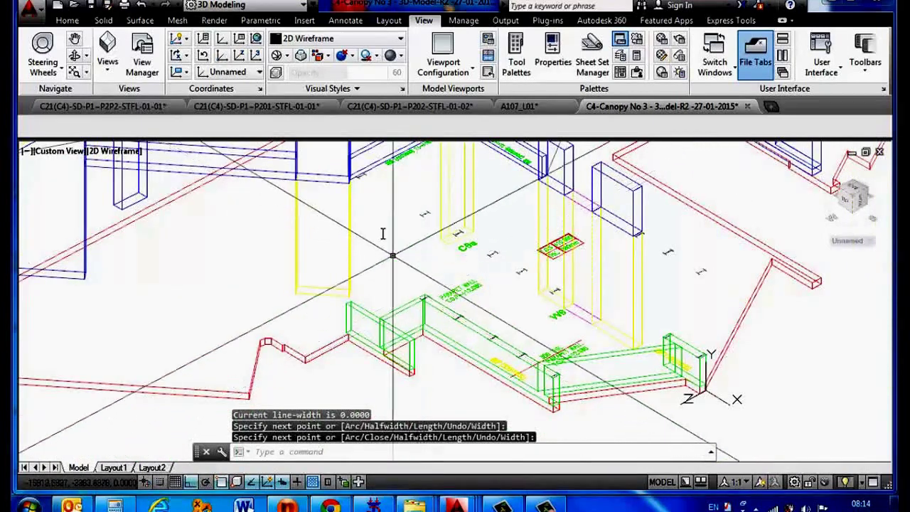
scroll(362, 174, up, 2)
scroll(362, 177, up, 2)
scroll(361, 193, up, 2)
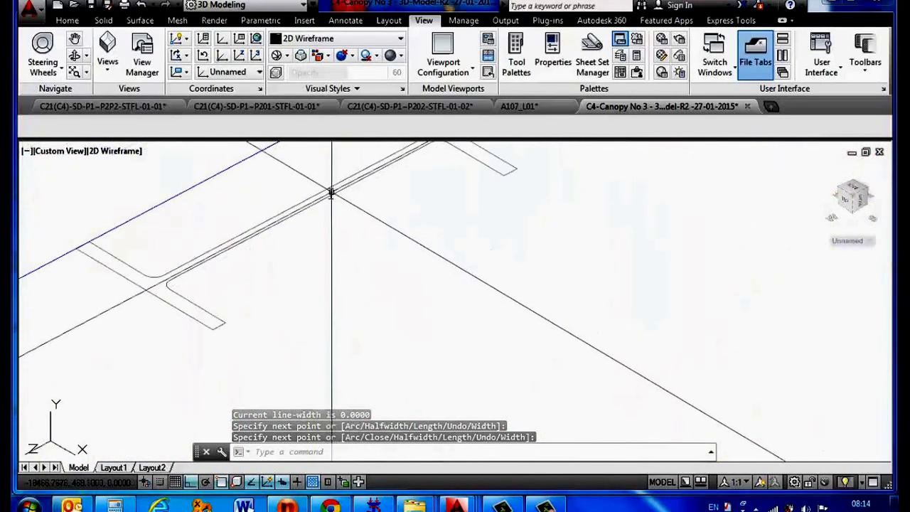
key(Return)
click(297, 205)
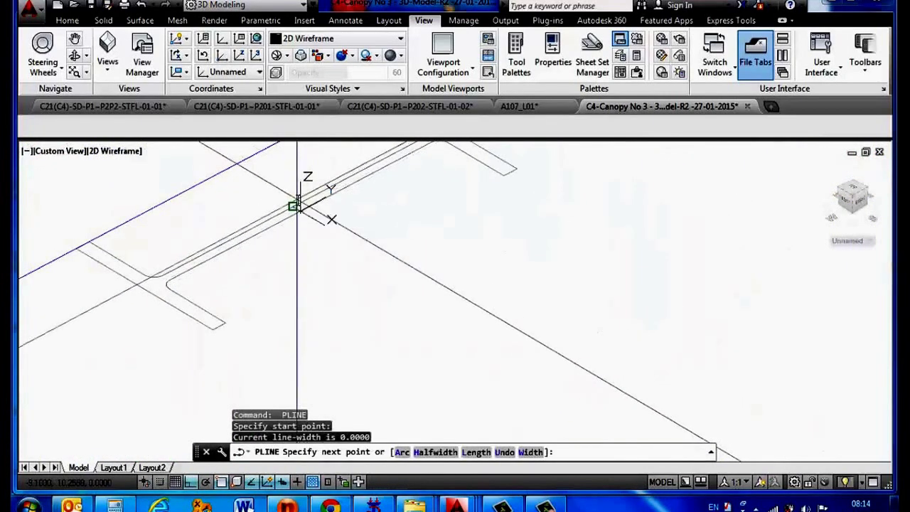
click(234, 238)
key(Return)
scroll(227, 240, down, 1)
scroll(220, 238, down, 1)
scroll(204, 234, down, 2)
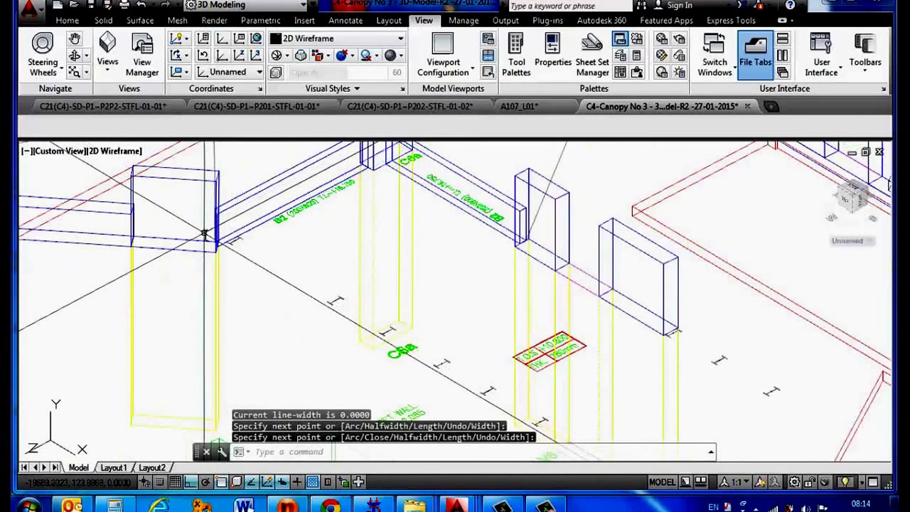
scroll(204, 234, down, 2)
scroll(306, 199, down, 2)
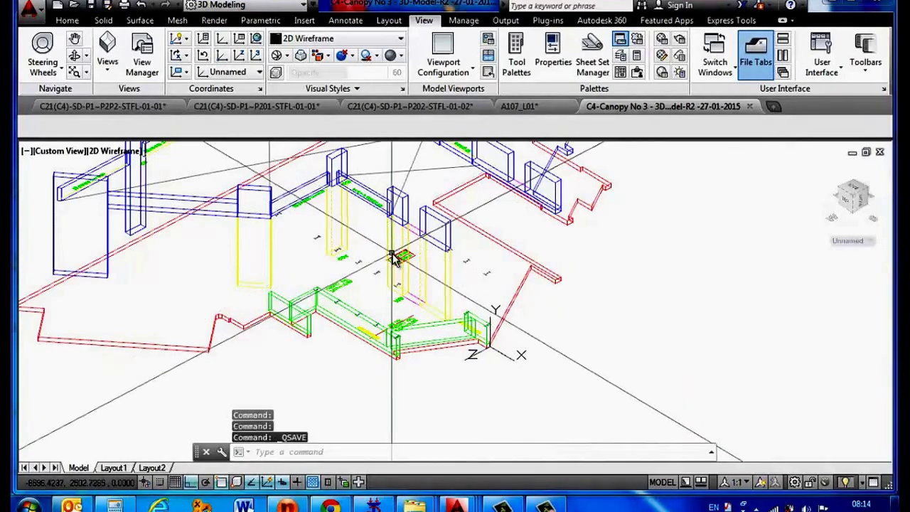
Step: Create a red layer named Steel-Col in the Layer Properties Manager and make it current
text(LA)
key(Return)
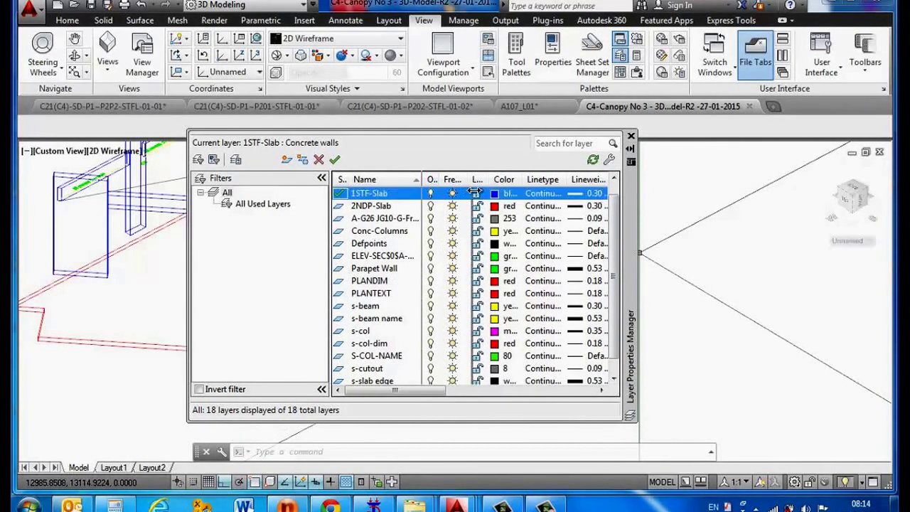
right_click(425, 291)
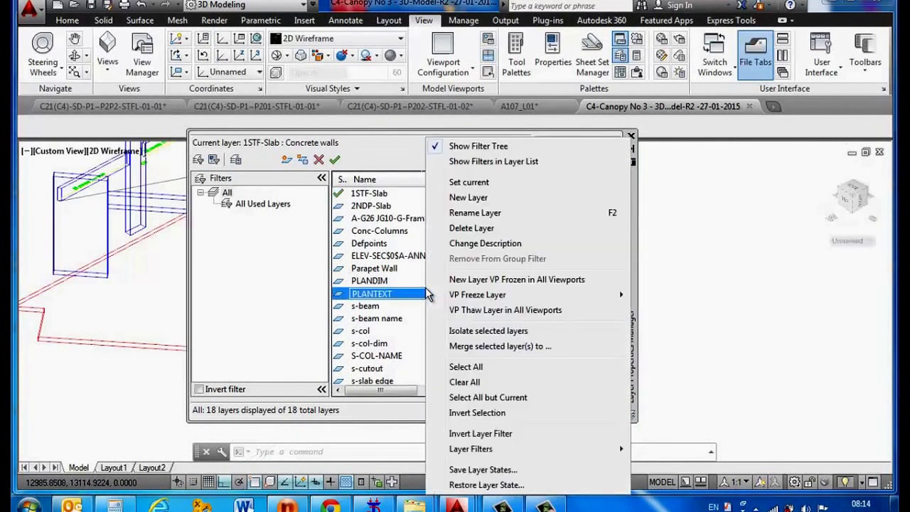
click(477, 201)
text(Steel-Col)
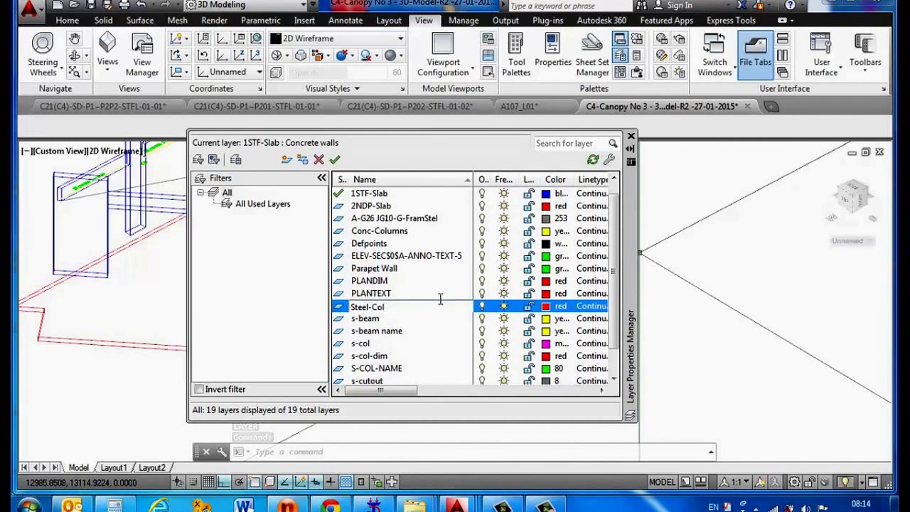
double_click(431, 330)
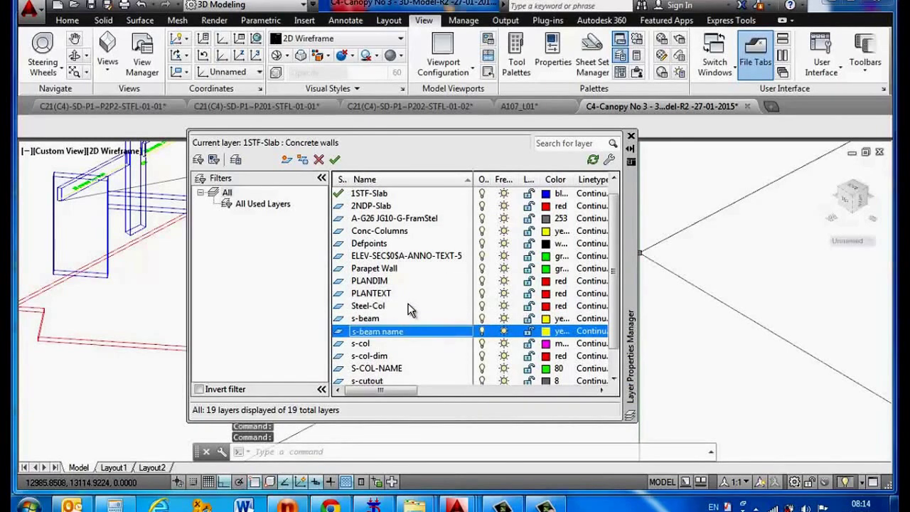
click(631, 138)
Step: Redefine the UCS with the ZAxis option: origin at the guide-line intersection, +Z toward the picked point
scroll(396, 369, up, 3)
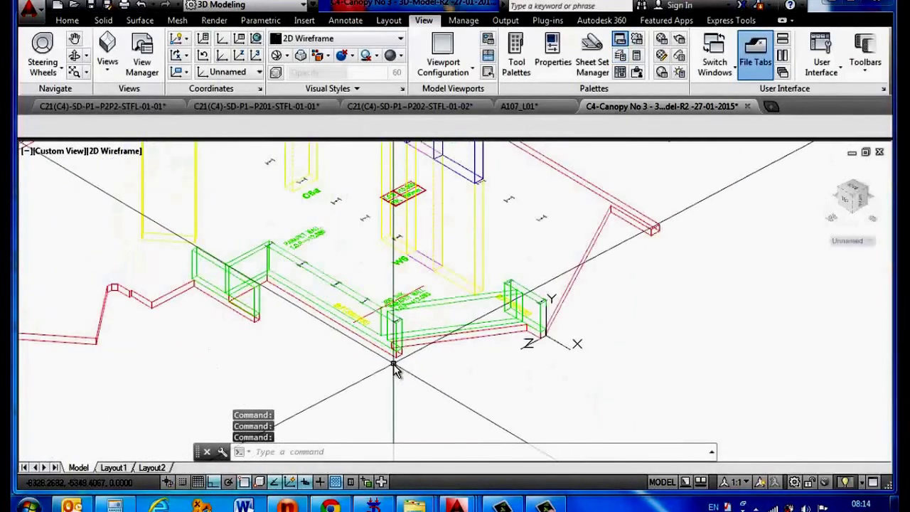
text(Uc)
key(Return)
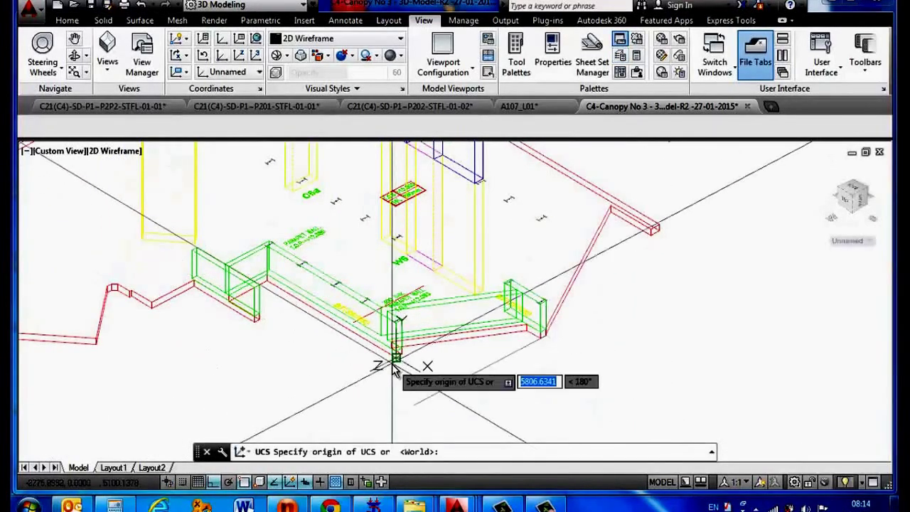
text(za)
key(Return)
click(393, 368)
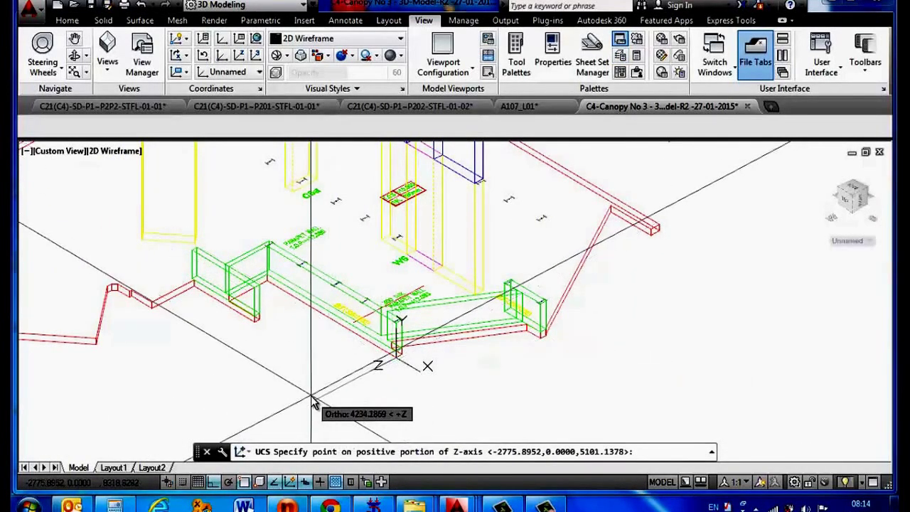
click(313, 402)
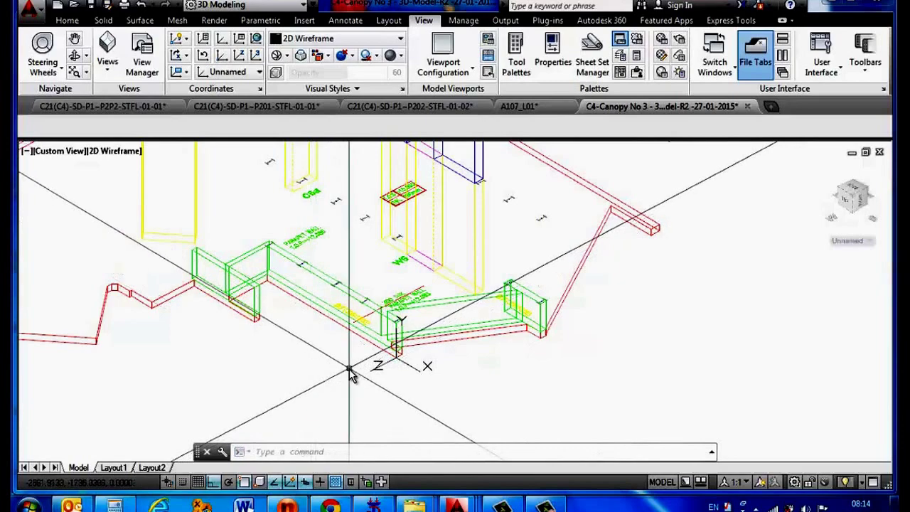
Step: Orbit the model to check the new coordinate system
click(80, 60)
mouse_move(285, 235)
mouse_down()
mouse_move(414, 225)
mouse_move(487, 165)
mouse_up()
right_click(487, 165)
click(501, 176)
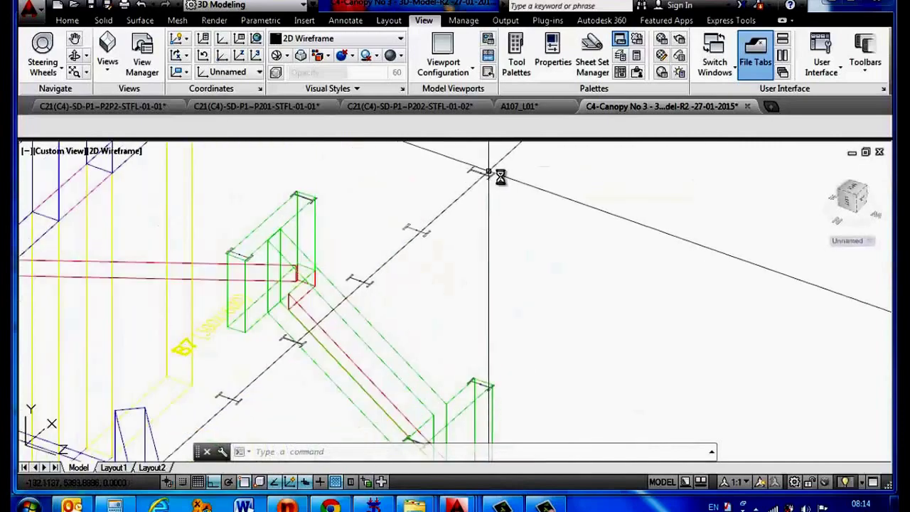
Step: Start a polyline at the guide-line intersection, then cancel it with Escape
text(pl)
key(Return)
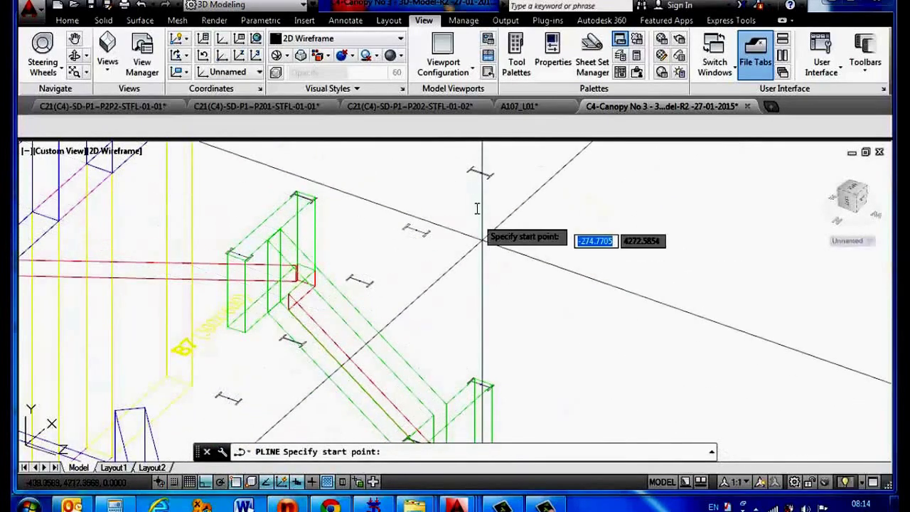
scroll(482, 238, up, 2)
scroll(482, 187, up, 2)
scroll(482, 178, up, 2)
scroll(504, 217, up, 2)
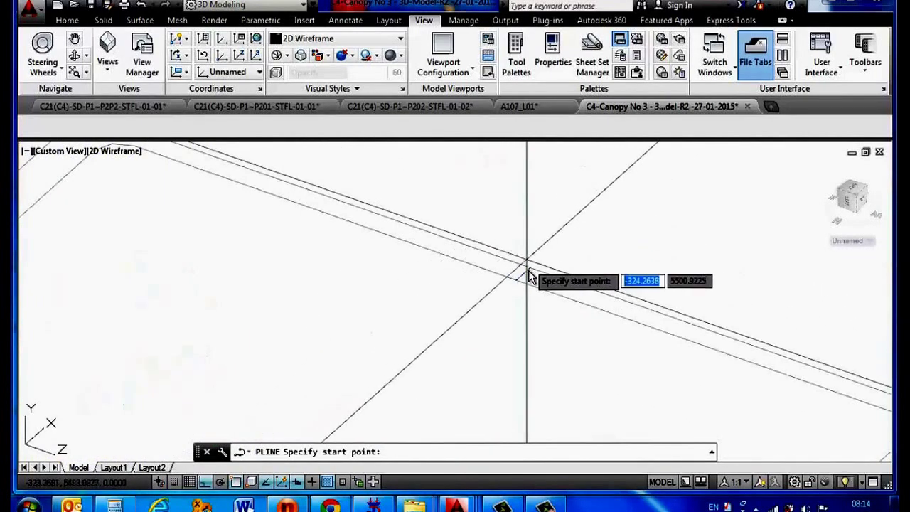
scroll(526, 277, up, 2)
click(526, 274)
scroll(498, 189, down, 4)
scroll(496, 190, down, 2)
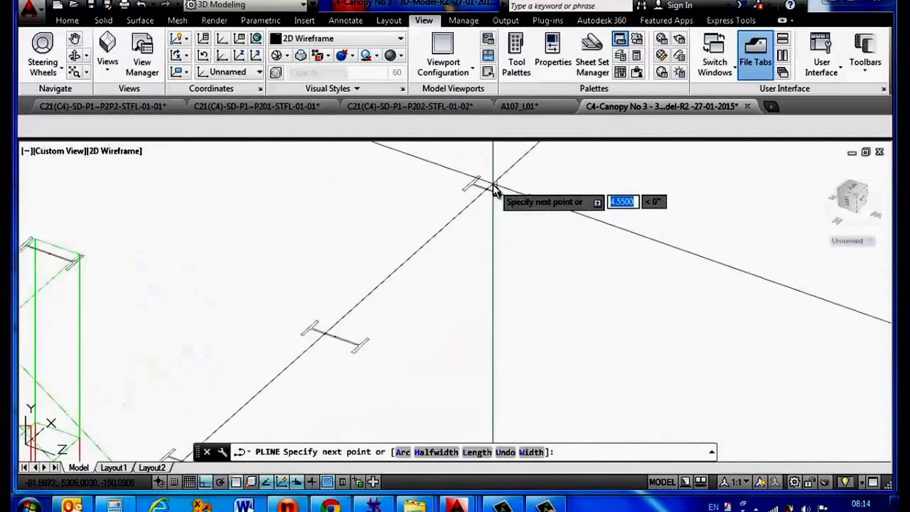
scroll(495, 191, down, 3)
scroll(498, 406, up, 2)
scroll(500, 404, up, 2)
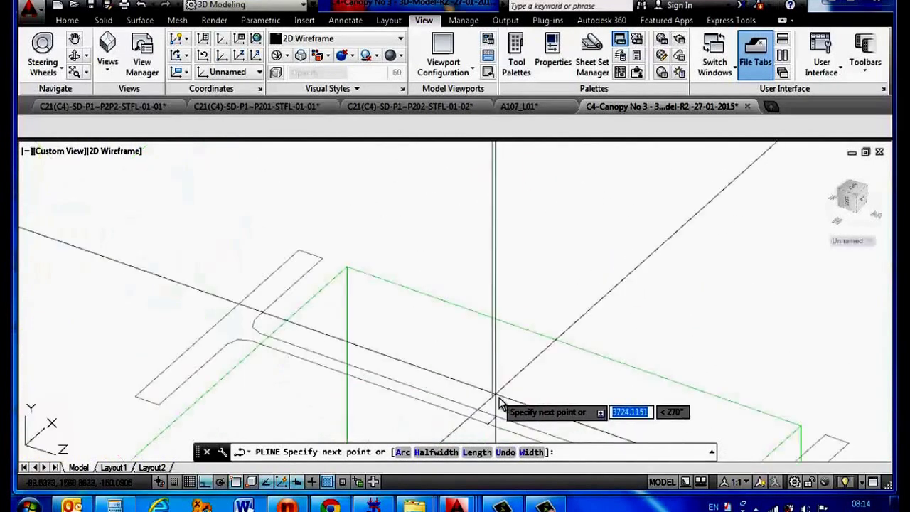
scroll(496, 420, up, 2)
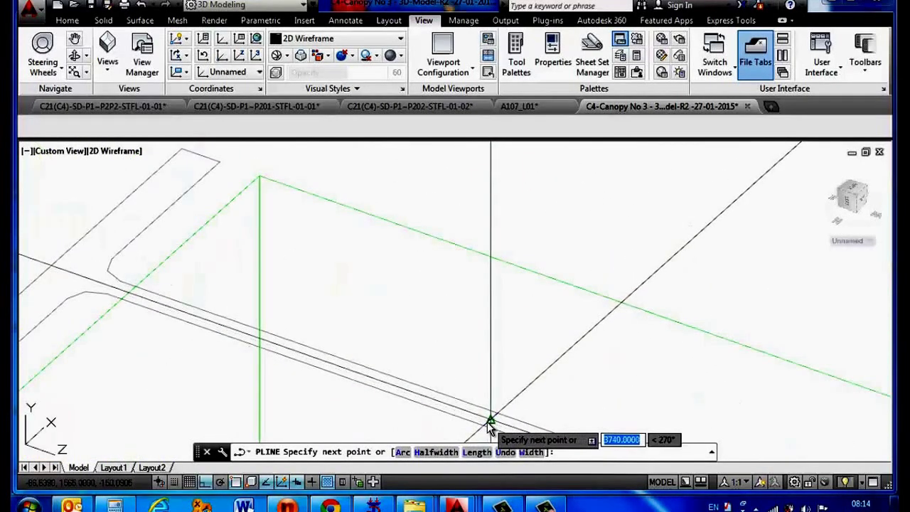
key(Escape)
scroll(486, 303, down, 3)
scroll(484, 315, down, 2)
scroll(505, 301, up, 2)
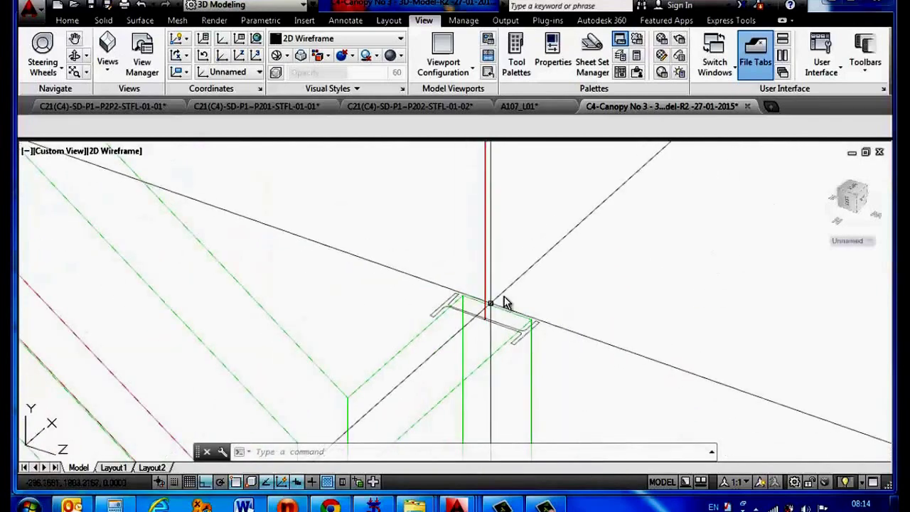
scroll(535, 290, up, 3)
scroll(534, 290, down, 4)
scroll(563, 278, up, 2)
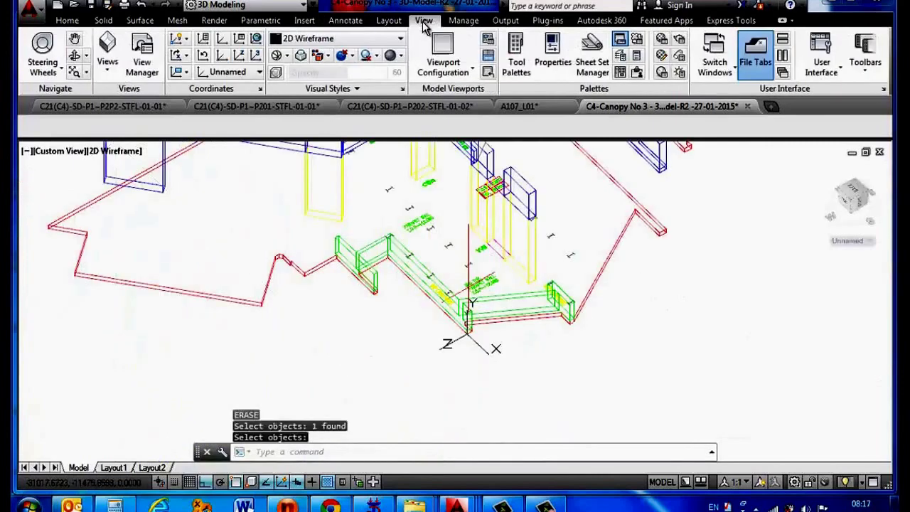
Step: Orbit and zoom in to inspect the profiles, then return to 2D Wireframe
click(75, 57)
drag(366, 285, 517, 265)
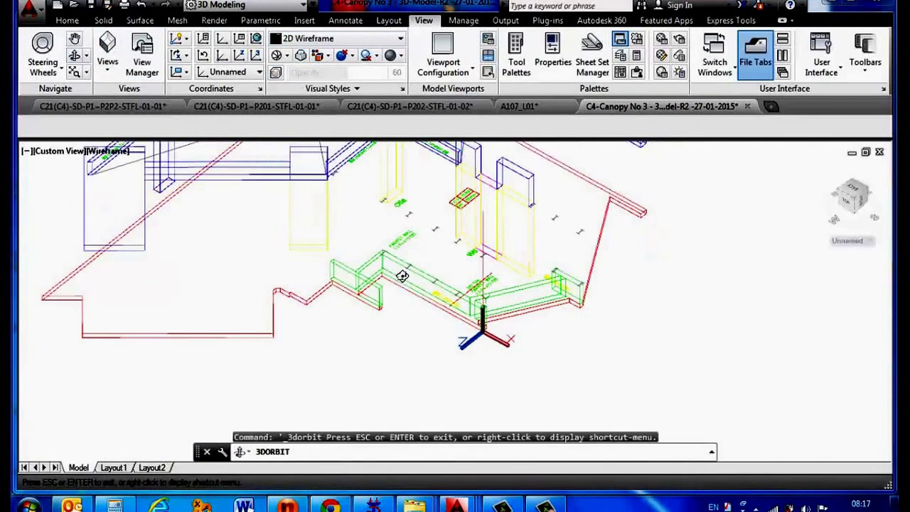
scroll(525, 214, up, 2)
scroll(540, 228, up, 2)
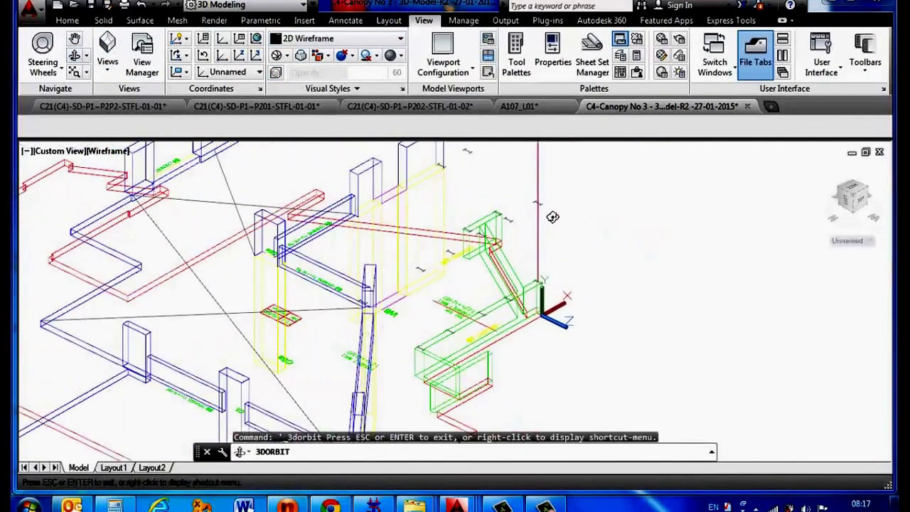
scroll(555, 234, up, 2)
scroll(560, 231, up, 1)
scroll(563, 230, up, 1)
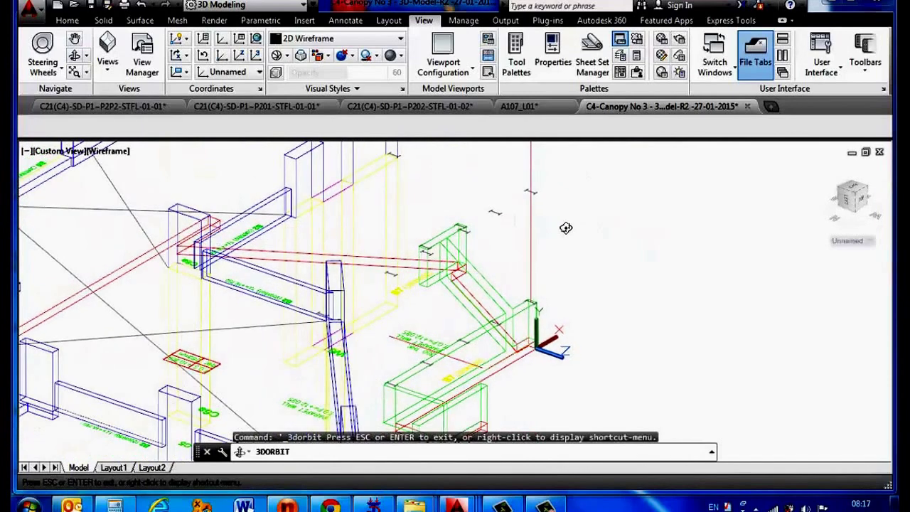
scroll(569, 227, up, 1)
scroll(573, 226, up, 1)
right_click(573, 229)
click(601, 231)
text(copy)
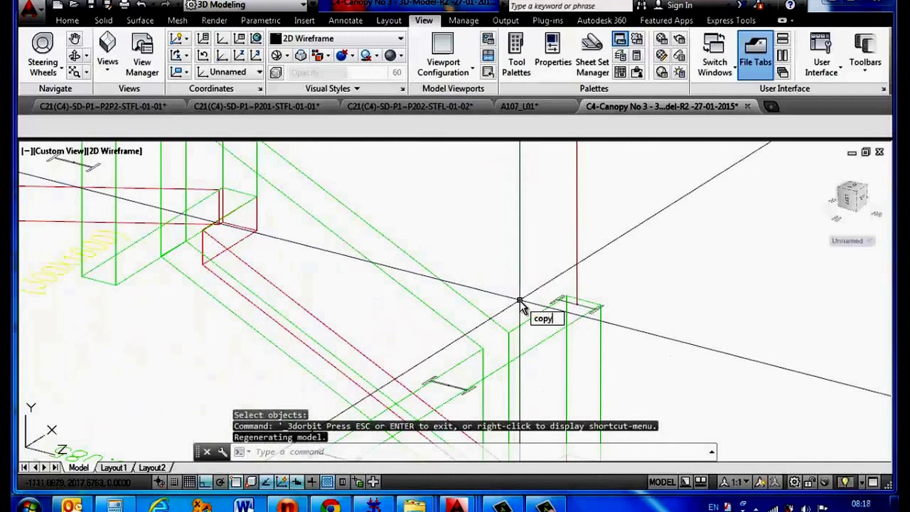
Step: Copy the I-section profile from its intersection base point to the next intersection
key(Return)
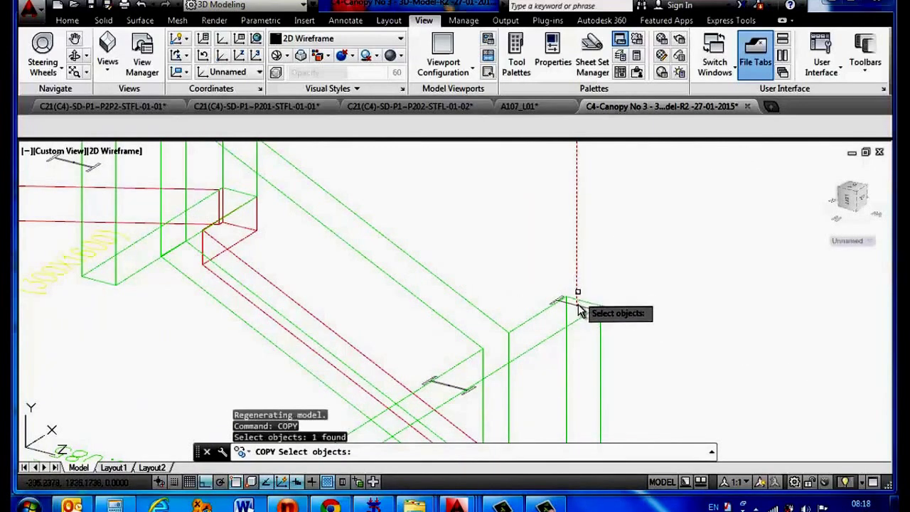
scroll(580, 309, up, 1)
scroll(591, 300, up, 1)
scroll(598, 285, up, 1)
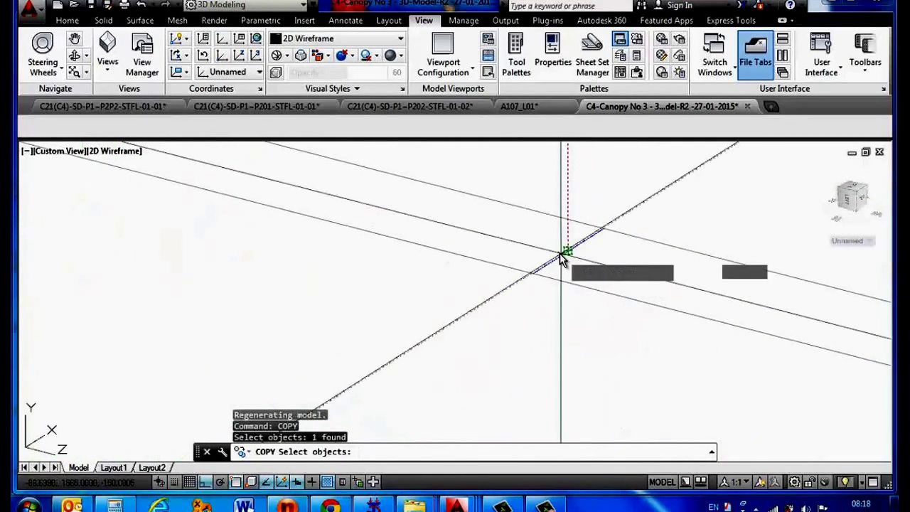
key(Return)
click(567, 261)
scroll(676, 181, down, 1)
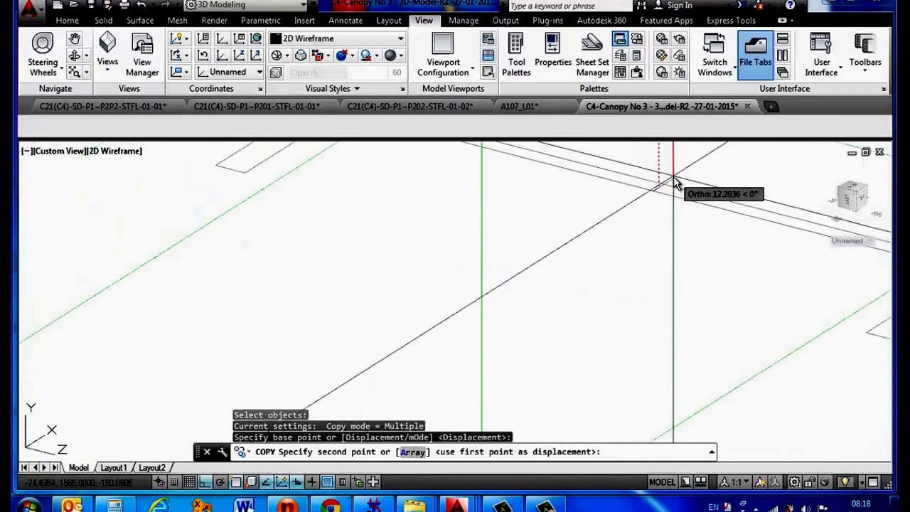
scroll(668, 181, down, 1)
scroll(660, 189, down, 1)
scroll(660, 186, up, 1)
scroll(355, 403, up, 2)
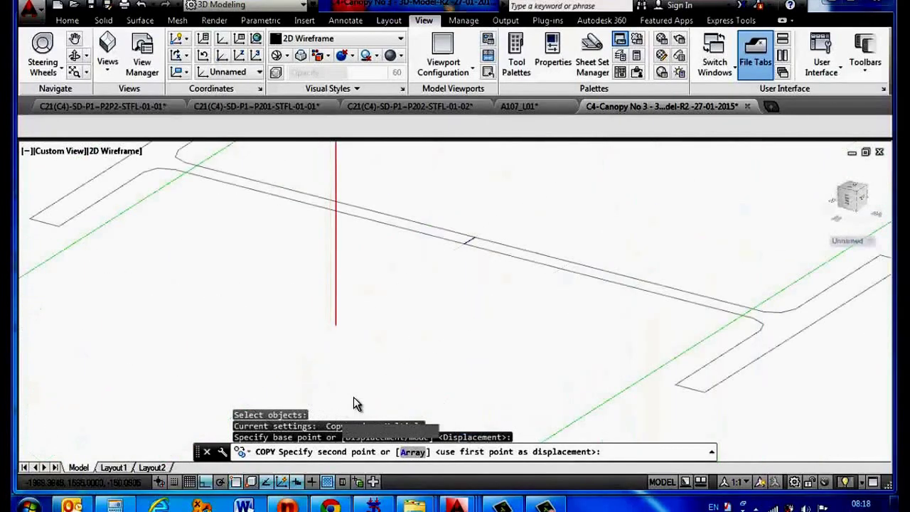
scroll(542, 203, down, 1)
scroll(528, 220, up, 1)
scroll(518, 225, up, 1)
scroll(491, 256, up, 1)
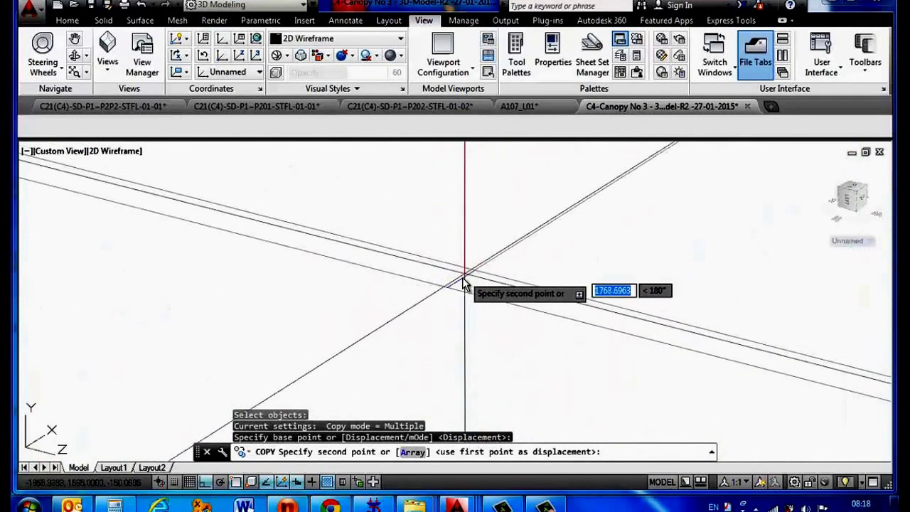
click(463, 280)
Step: Place two more I-section profile copies along the column guide line
scroll(626, 204, down, 1)
scroll(630, 197, up, 1)
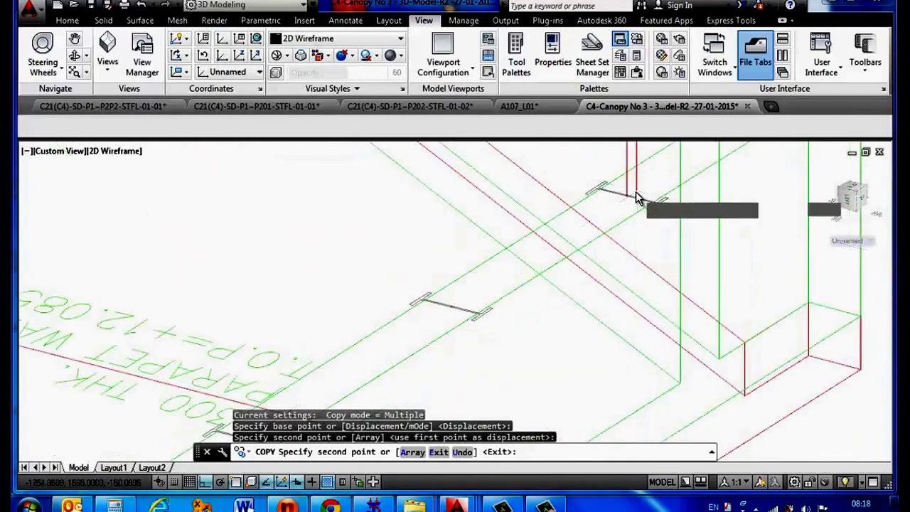
scroll(533, 268, down, 1)
scroll(522, 269, up, 2)
scroll(530, 261, up, 1)
scroll(535, 256, down, 1)
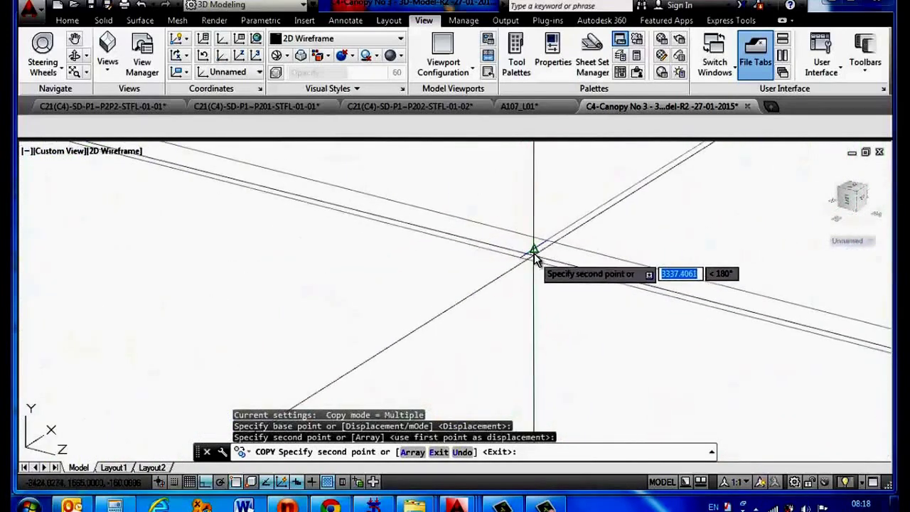
click(534, 255)
scroll(569, 235, up, 2)
scroll(620, 204, down, 2)
scroll(619, 203, up, 1)
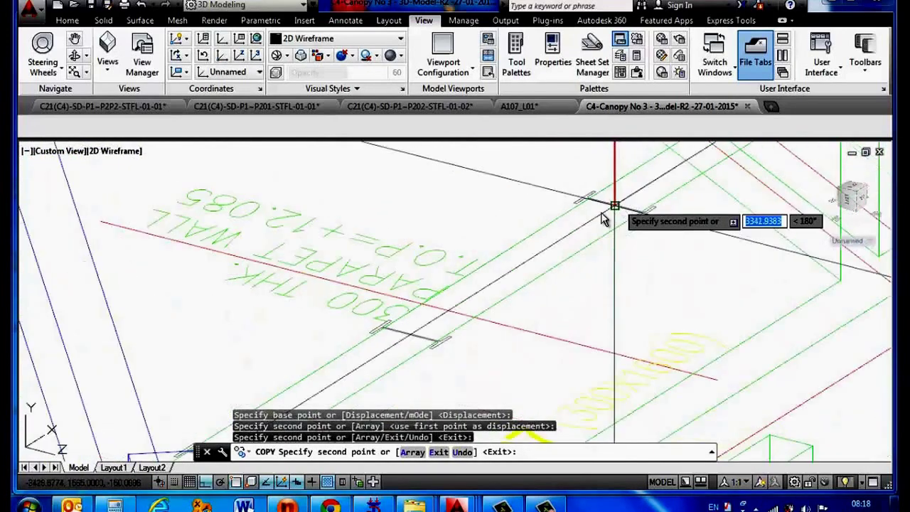
scroll(427, 312, up, 1)
scroll(427, 312, up, 1)
scroll(387, 345, up, 1)
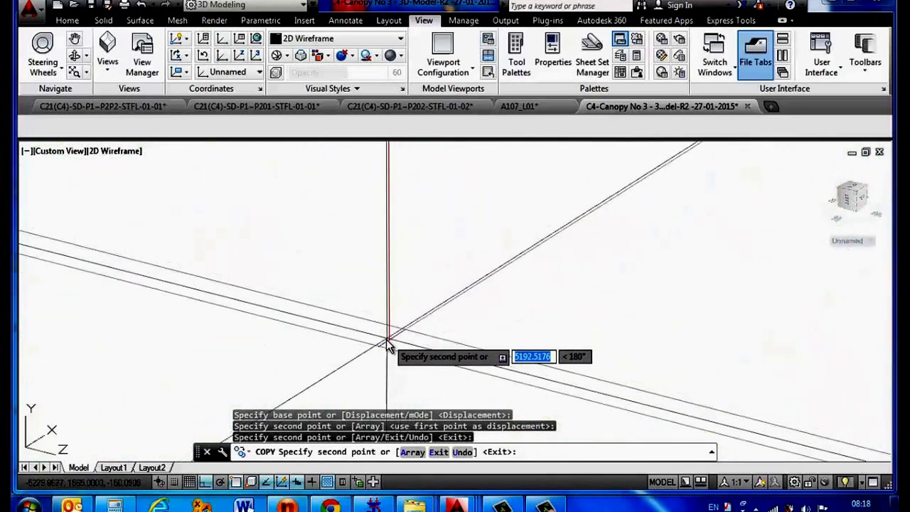
click(390, 343)
scroll(596, 214, down, 2)
scroll(591, 213, down, 1)
scroll(588, 210, up, 2)
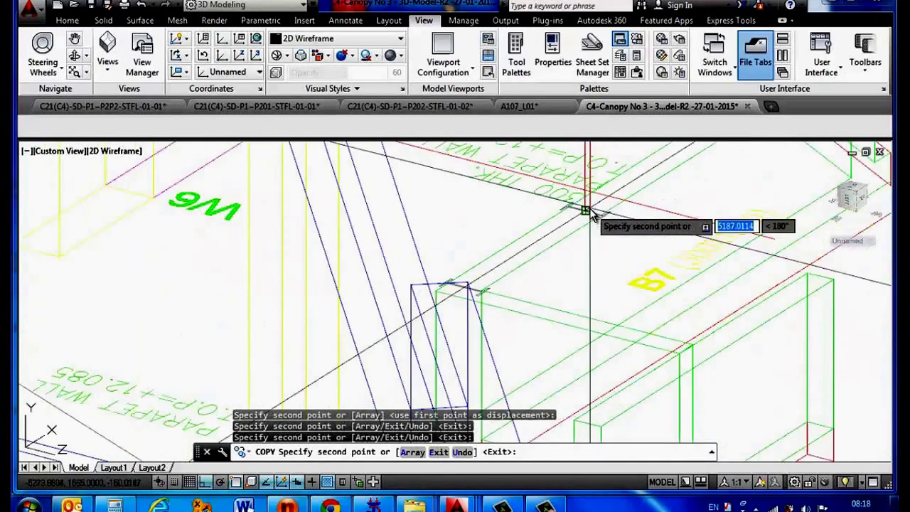
scroll(506, 270, up, 2)
scroll(455, 313, up, 2)
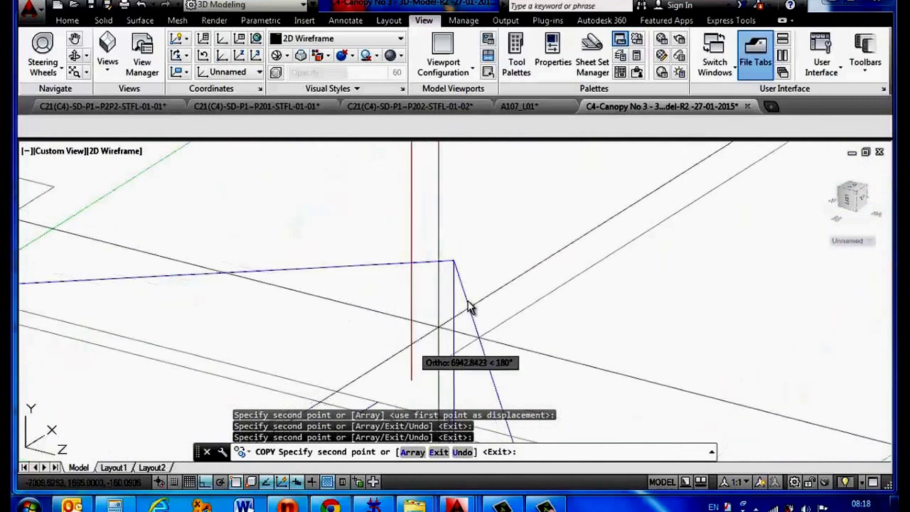
scroll(427, 348, down, 3)
scroll(432, 343, up, 3)
scroll(432, 343, down, 1)
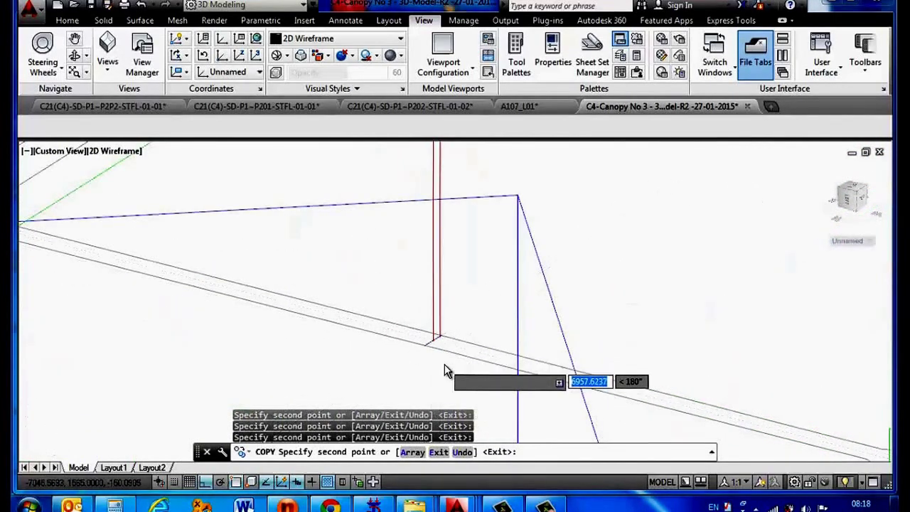
scroll(445, 368, down, 2)
scroll(498, 276, down, 2)
scroll(473, 325, down, 1)
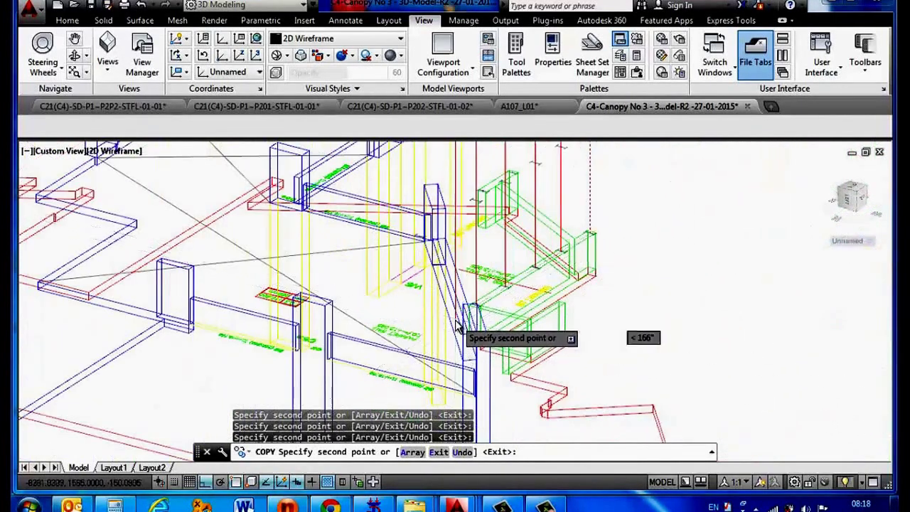
scroll(473, 320, down, 3)
scroll(480, 235, up, 5)
scroll(489, 213, up, 1)
scroll(491, 249, down, 4)
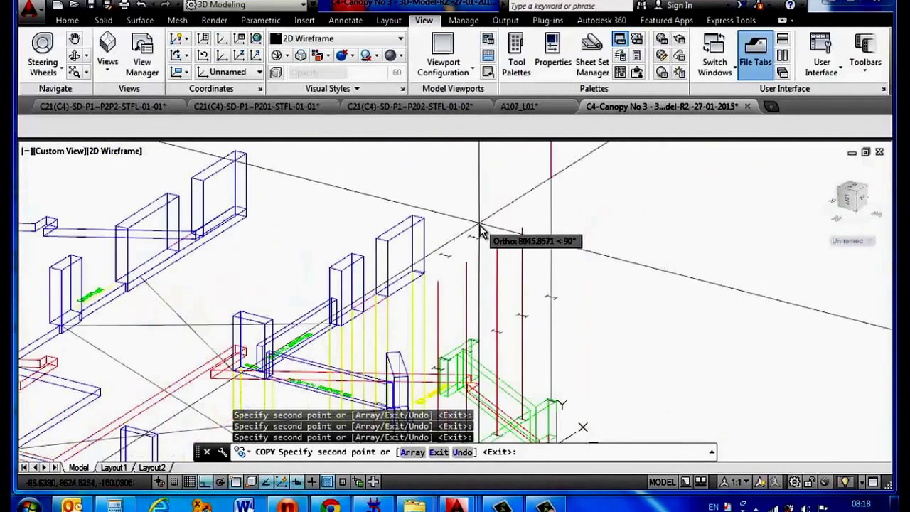
scroll(427, 305, up, 4)
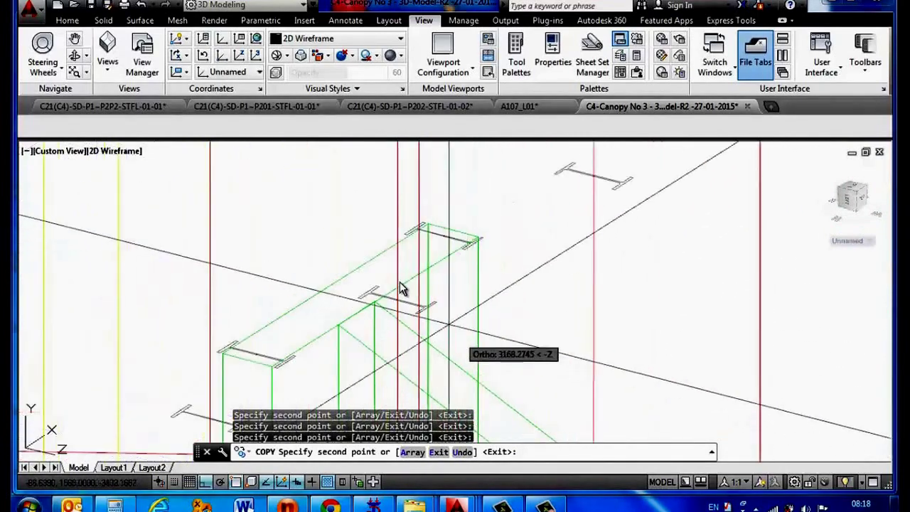
Step: Reorient the view, place a final profile copy on another column guide line, and end COPY
click(76, 57)
drag(335, 217, 296, 245)
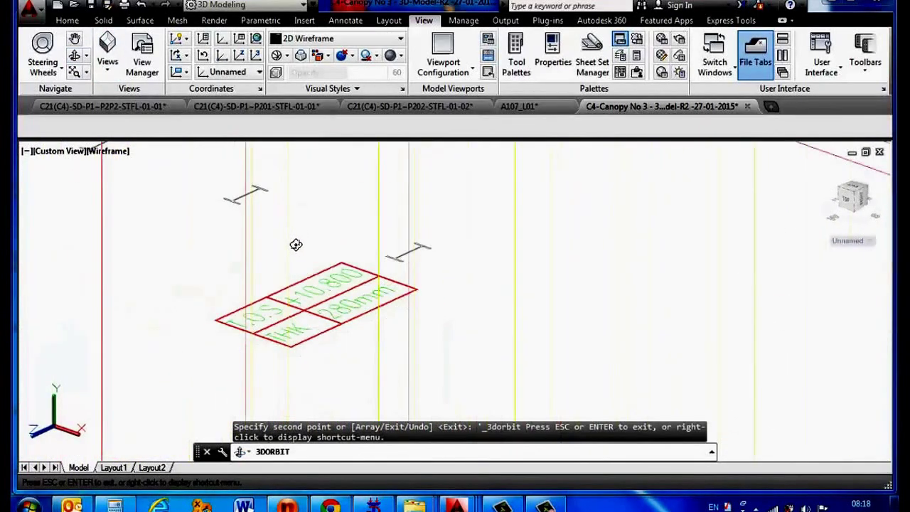
scroll(320, 252, down, 4)
mouse_move(348, 259)
mouse_down()
mouse_move(378, 270)
mouse_move(341, 246)
mouse_move(368, 268)
mouse_move(405, 262)
mouse_up()
right_click(430, 223)
click(459, 230)
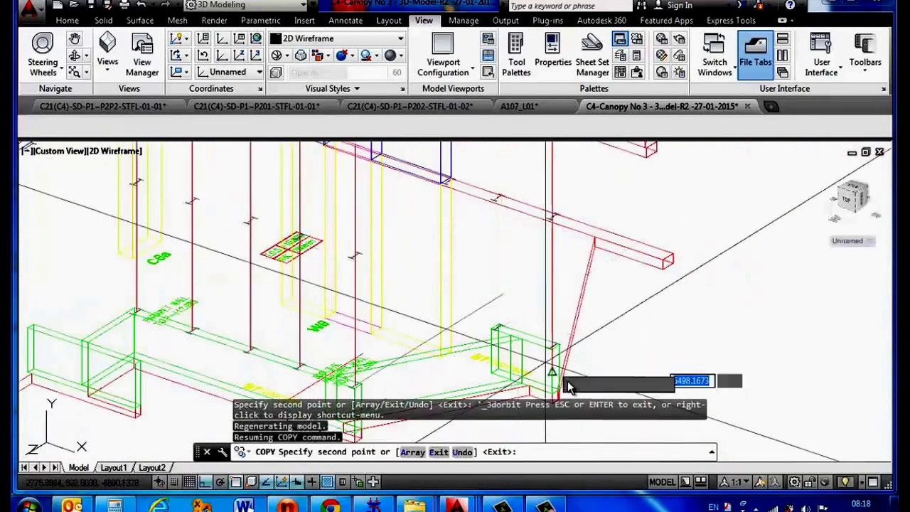
scroll(567, 355, up, 3)
scroll(583, 277, up, 2)
scroll(569, 249, up, 3)
scroll(498, 285, up, 3)
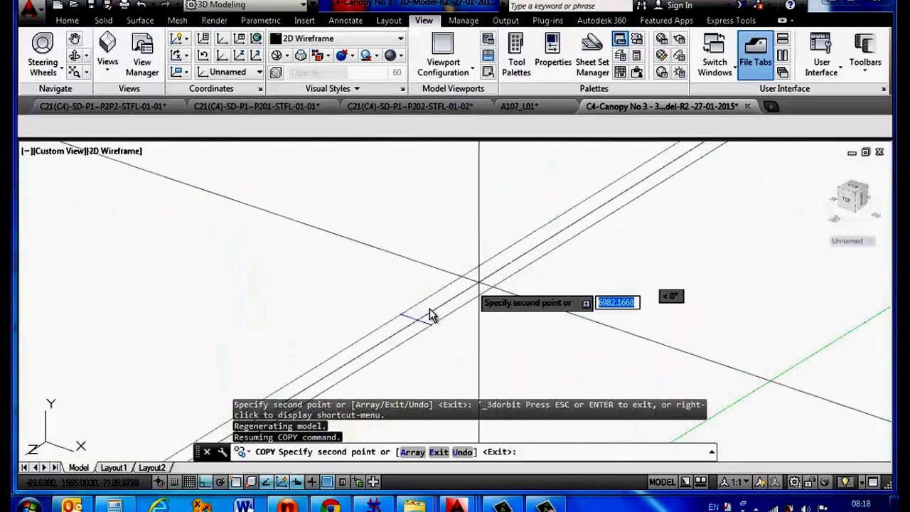
scroll(429, 317, down, 2)
scroll(420, 319, down, 2)
scroll(419, 320, down, 2)
scroll(562, 348, down, 2)
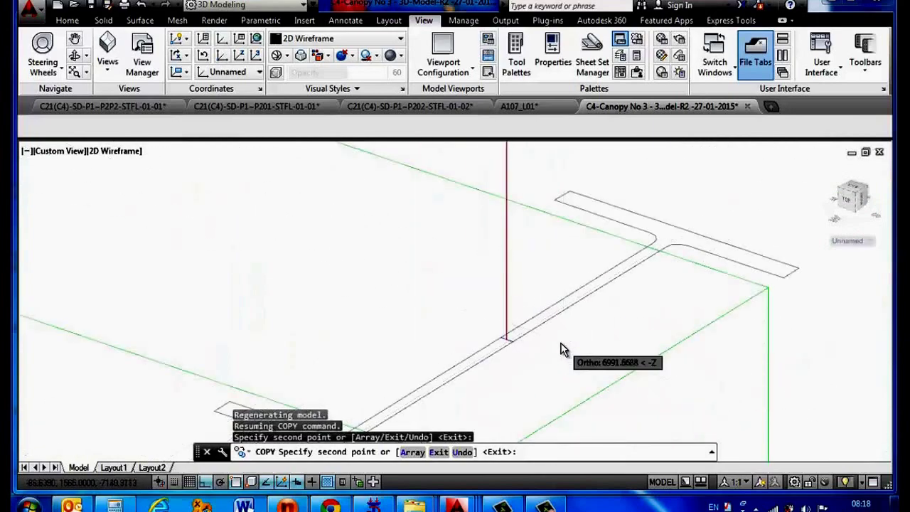
scroll(561, 348, down, 2)
scroll(217, 238, up, 3)
scroll(212, 298, up, 2)
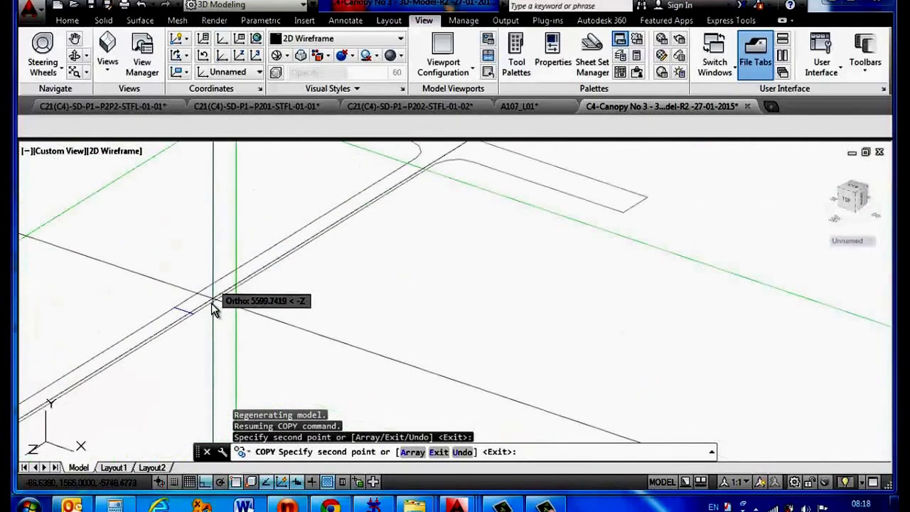
click(182, 309)
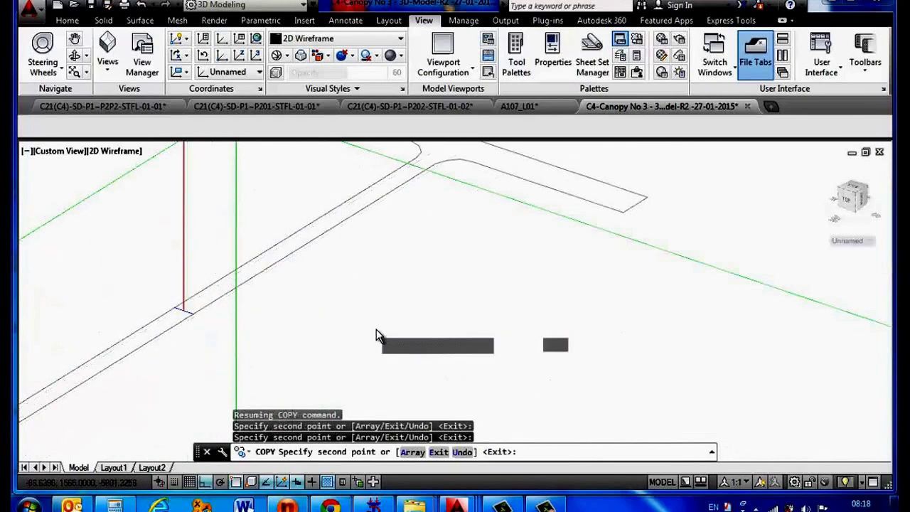
scroll(398, 324, down, 2)
scroll(455, 328, down, 2)
scroll(498, 329, down, 2)
scroll(526, 327, down, 1)
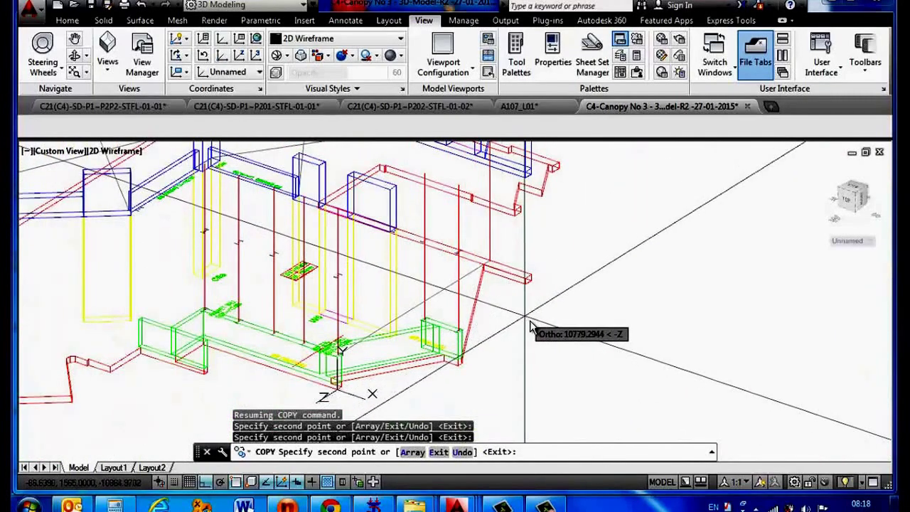
key(Return)
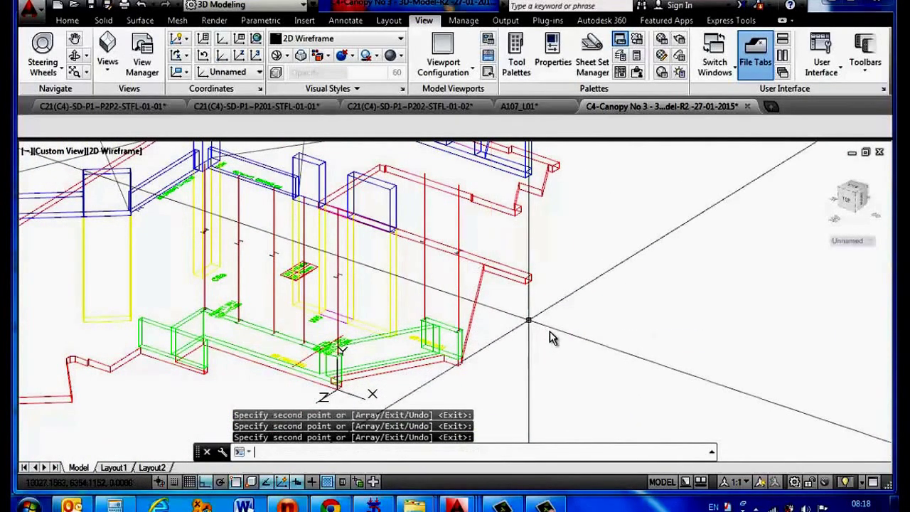
Step: Orbit the model to review the copied profiles from a new viewpoint
mouse_move(340, 348)
shift+middle_down()
mouse_move(473, 247)
mouse_move(375, 254)
shift+middle_up()
shift+middle_drag(202, 197, 197, 195)
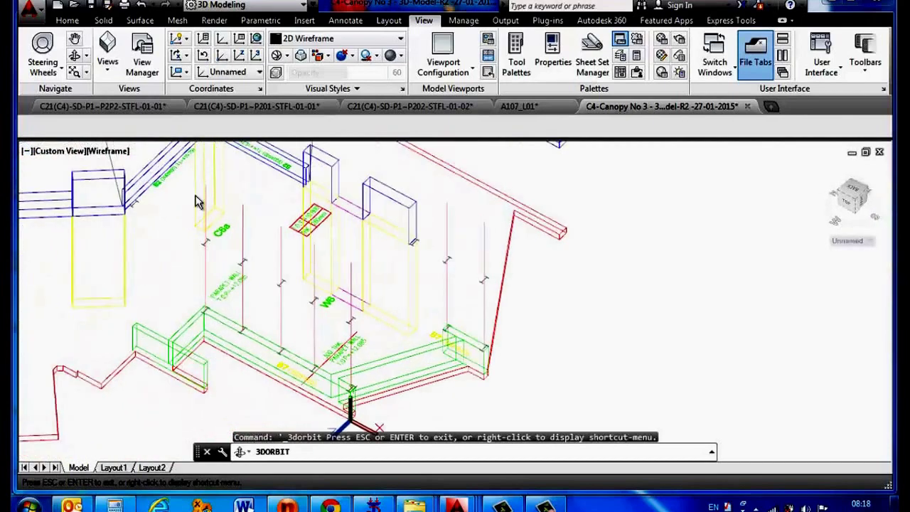
right_click(196, 195)
click(217, 205)
text(copy)
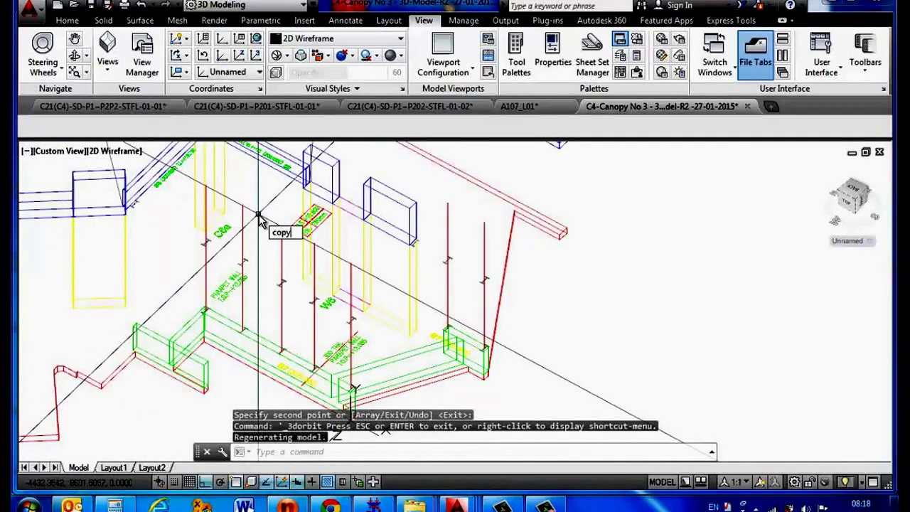
Step: Copy the selected I-section profile from a picked base point onto another column line intersection
key(Return)
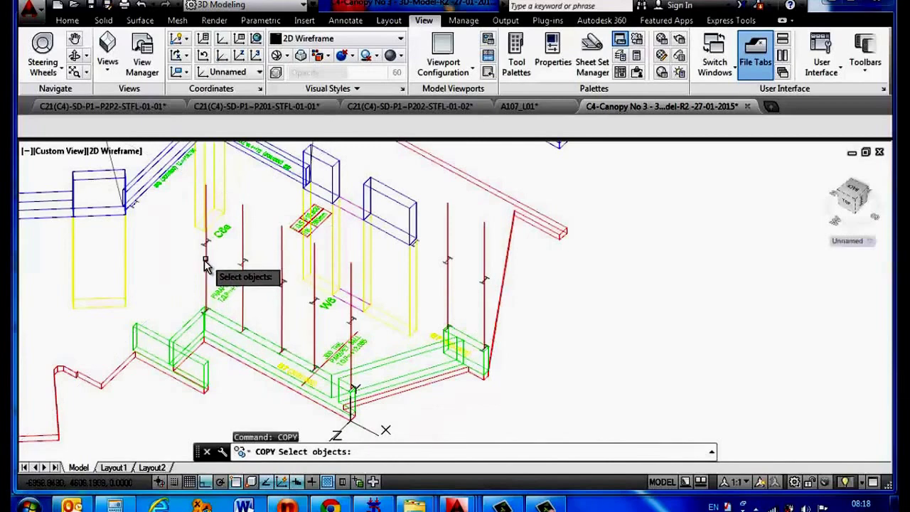
scroll(202, 248, up, 5)
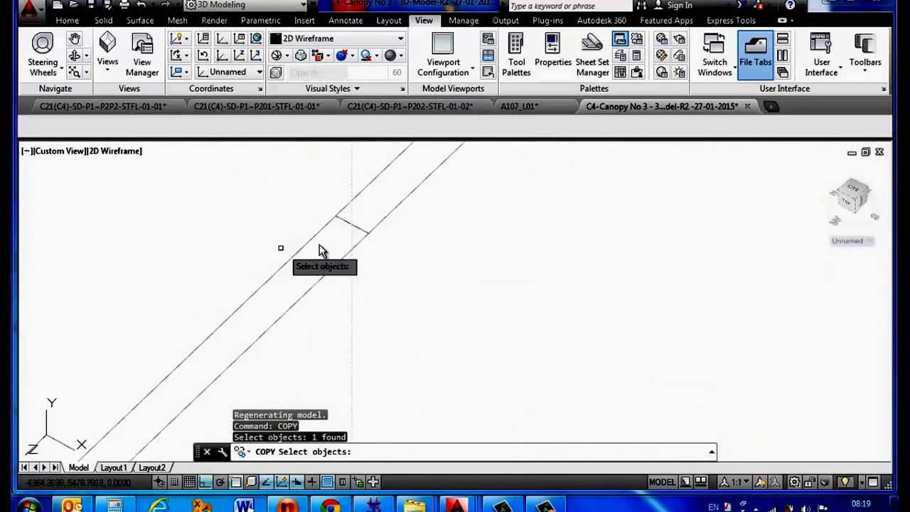
key(Return)
scroll(351, 237, down, 3)
click(354, 228)
scroll(459, 283, down, 3)
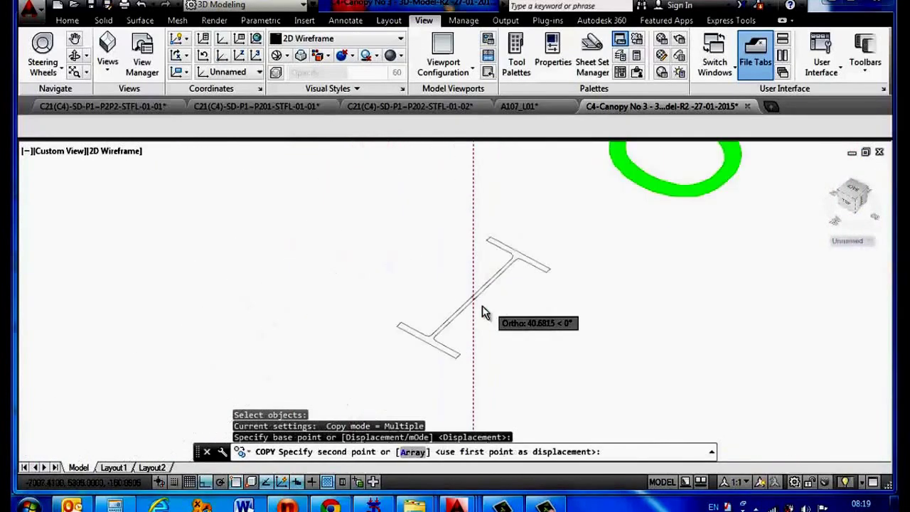
scroll(480, 310, up, 5)
scroll(285, 249, down, 3)
scroll(226, 243, up, 5)
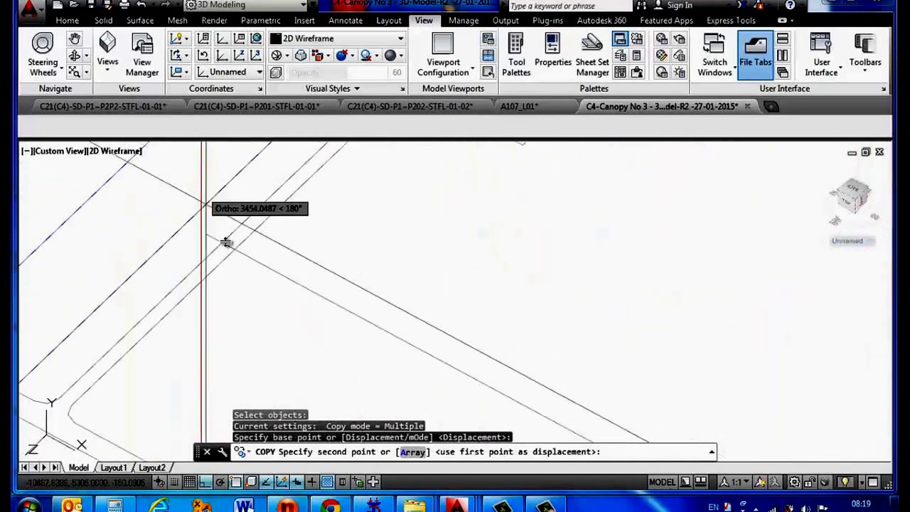
scroll(234, 246, down, 3)
click(223, 242)
key(Return)
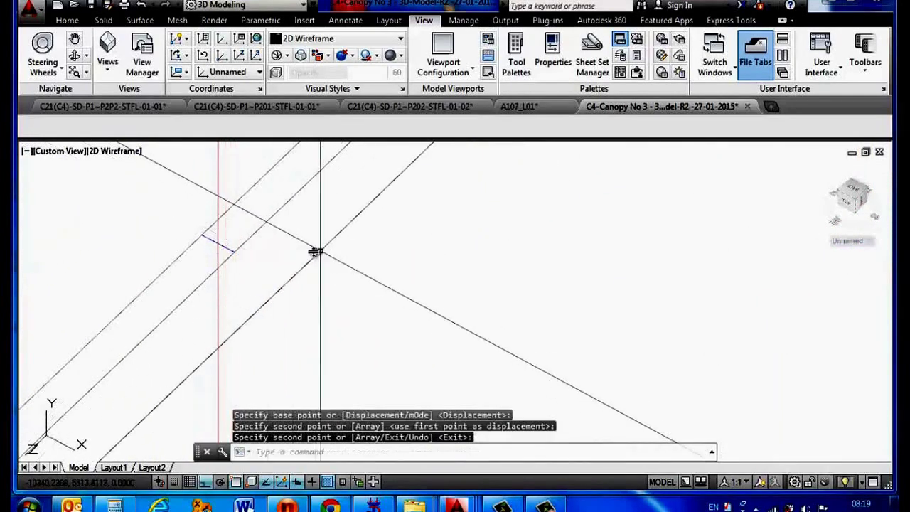
scroll(298, 252, up, 3)
scroll(265, 252, down, 2)
scroll(265, 253, down, 2)
scroll(256, 256, down, 2)
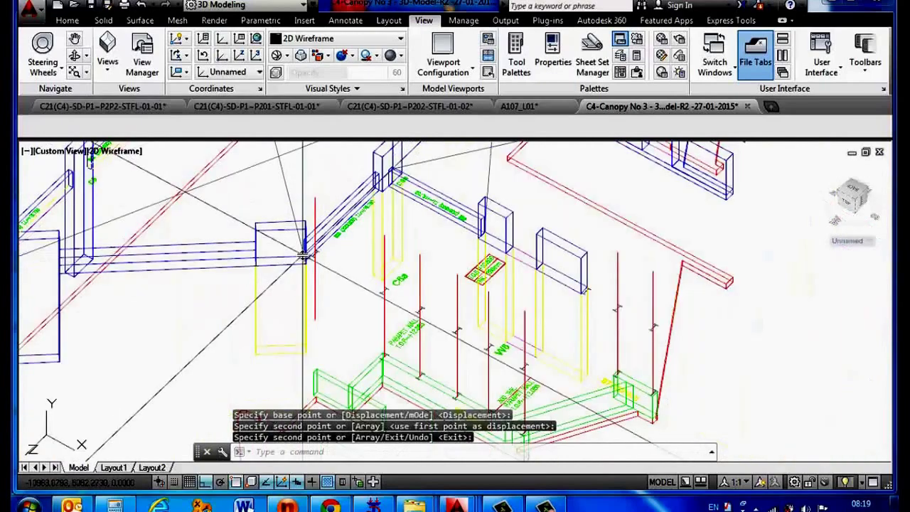
Step: Extrude the red wall outline to a height of 350 with the EXT command
mouse_move(249, 257)
shift+middle_down()
mouse_move(344, 244)
mouse_move(291, 306)
mouse_move(406, 299)
mouse_move(456, 270)
mouse_move(433, 258)
mouse_move(285, 292)
shift+middle_up()
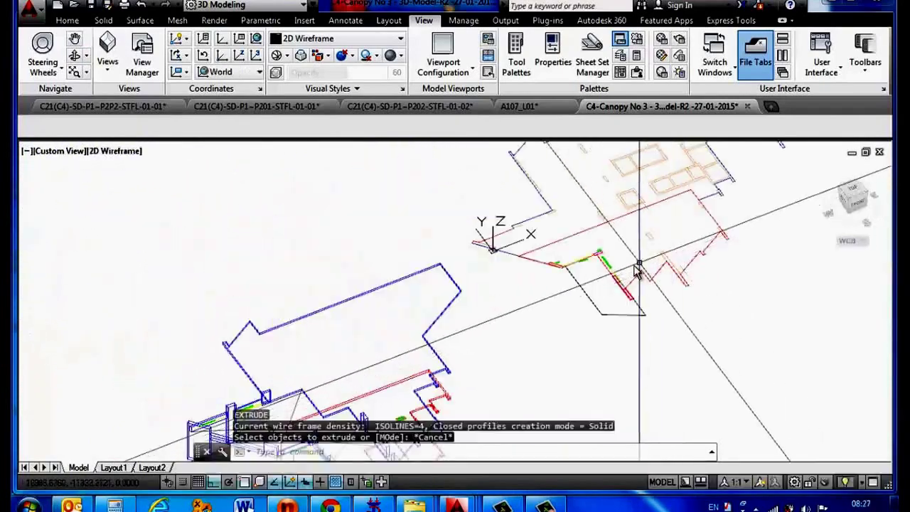
scroll(629, 231, up, 3)
scroll(619, 245, up, 2)
text(ext)
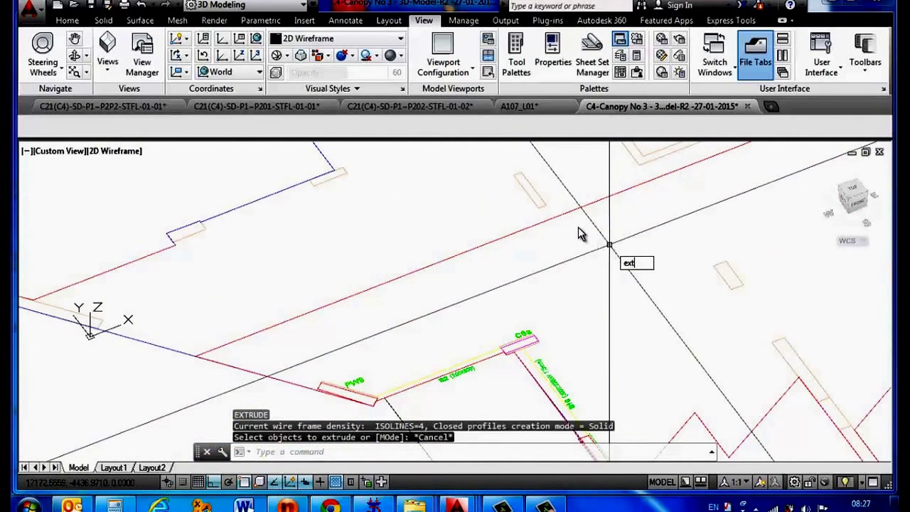
key(Return)
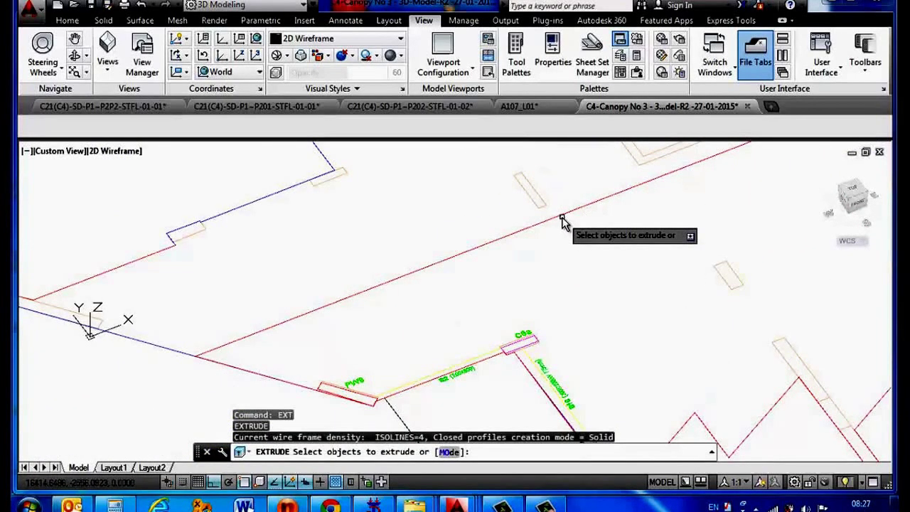
click(559, 220)
scroll(569, 235, down, 5)
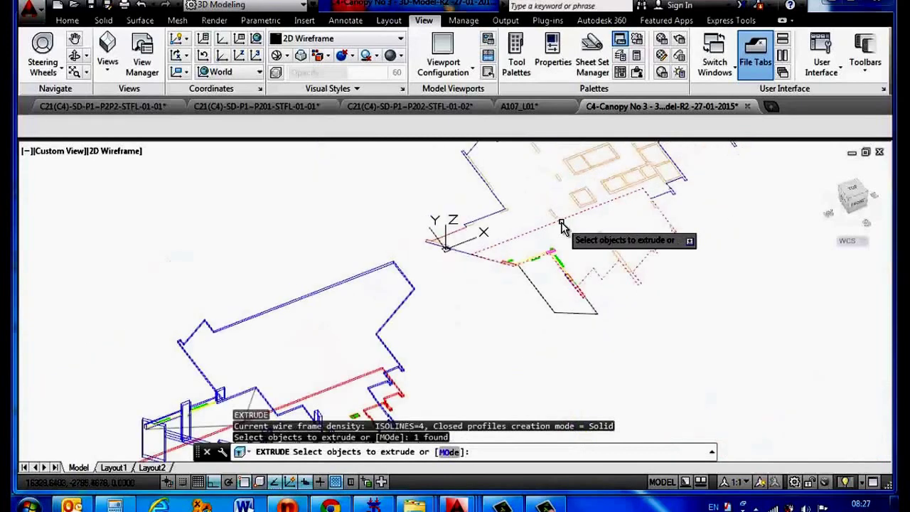
key(Return)
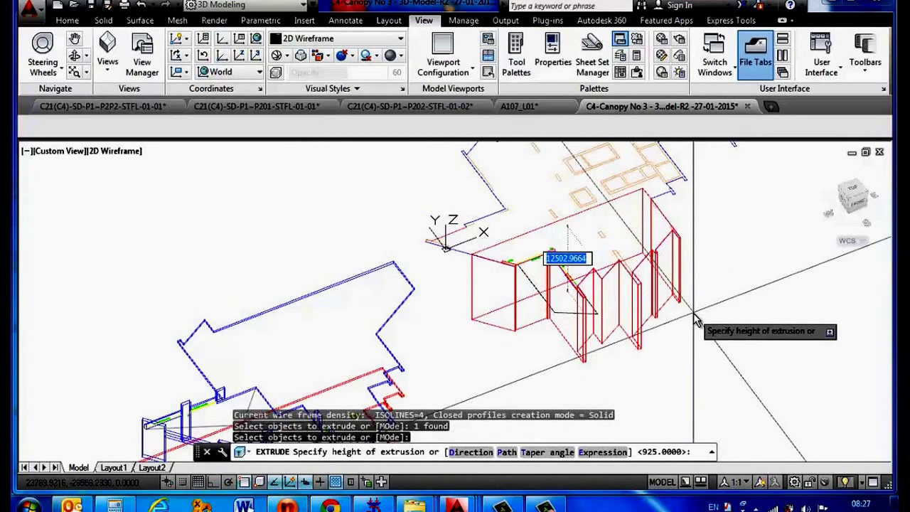
text(0)
key(Return)
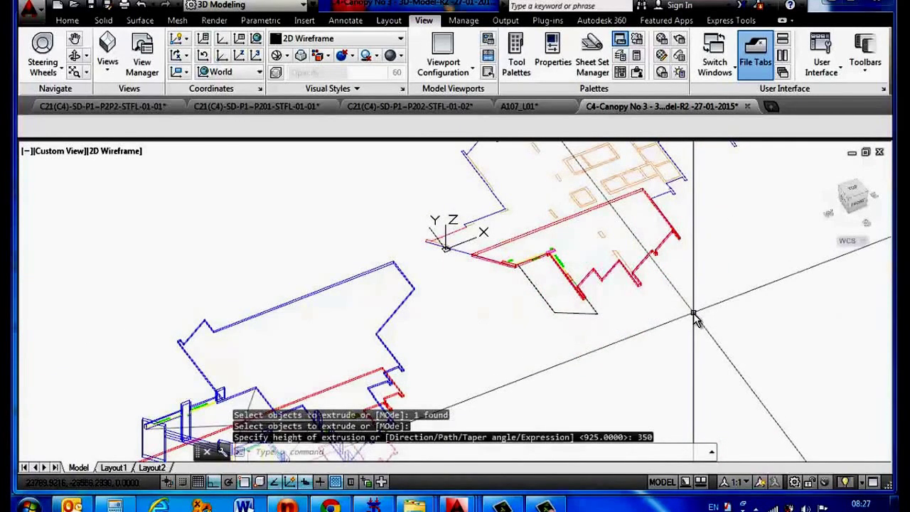
text(LS)
key(BackSpace)
Step: Open the Layer Properties Manager with LA and create a new layer, Layer1, making 22 layers
text(a)
key(Return)
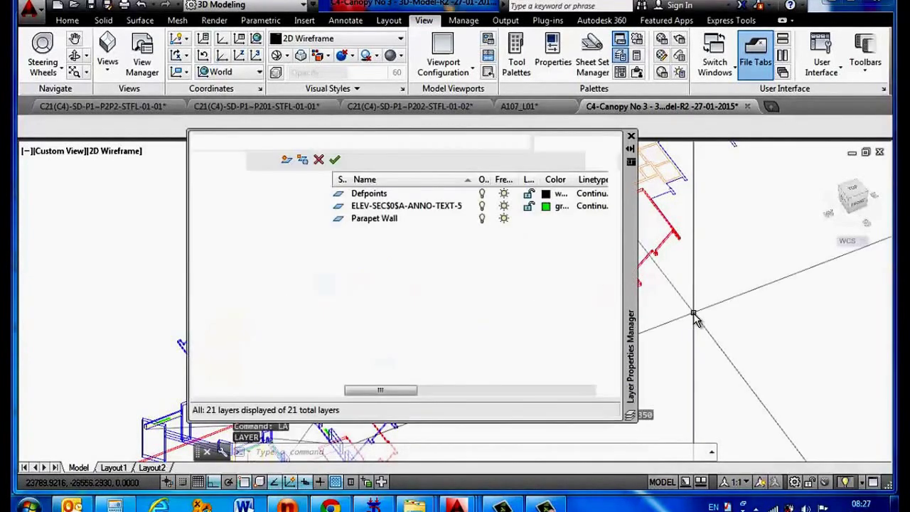
right_click(422, 370)
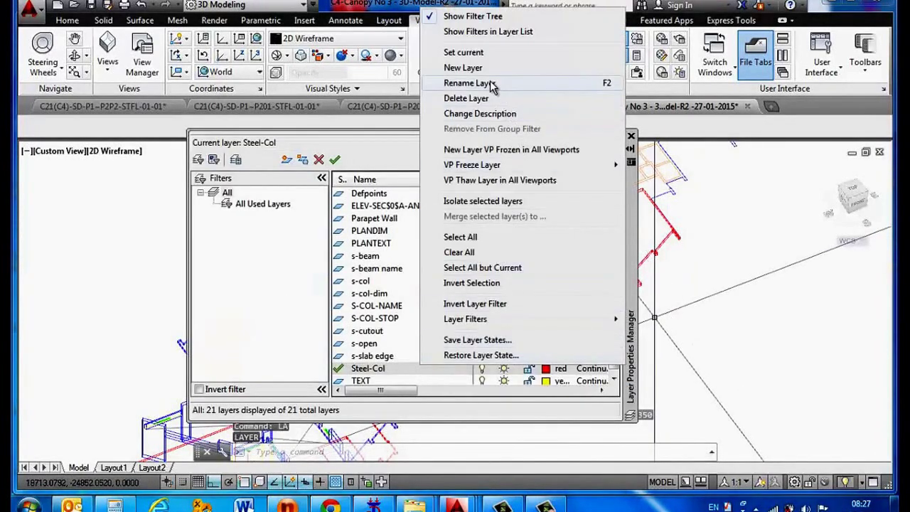
click(463, 68)
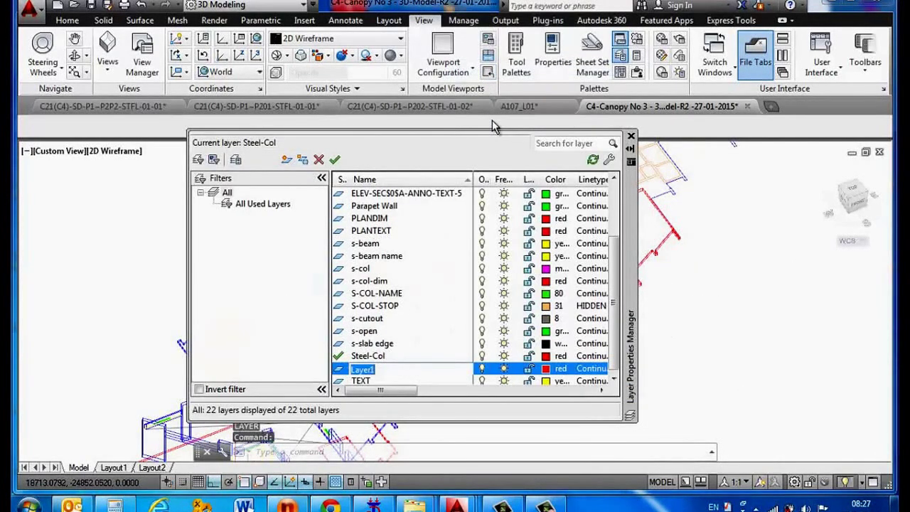
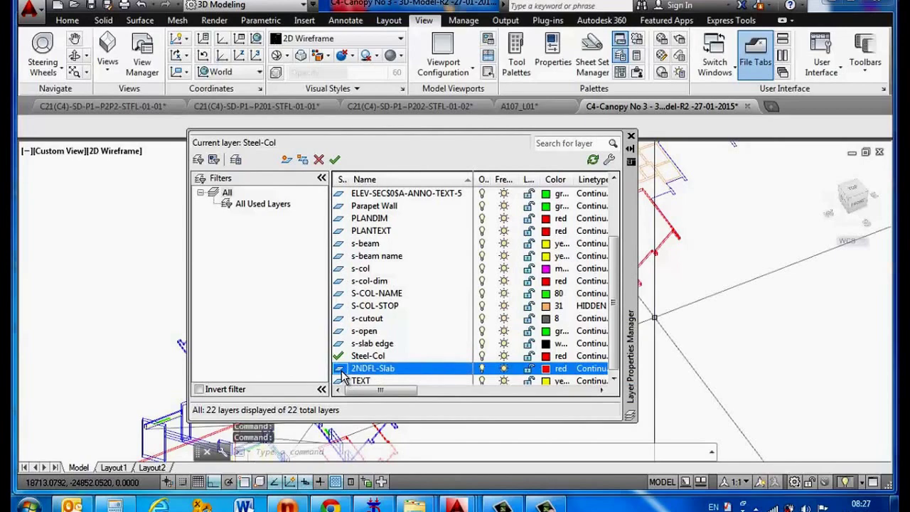
Step: Close the Layer Properties Manager and zoom in on the red zig-zag solid
click(632, 137)
scroll(672, 237, up, 2)
scroll(672, 237, up, 3)
scroll(672, 237, up, 3)
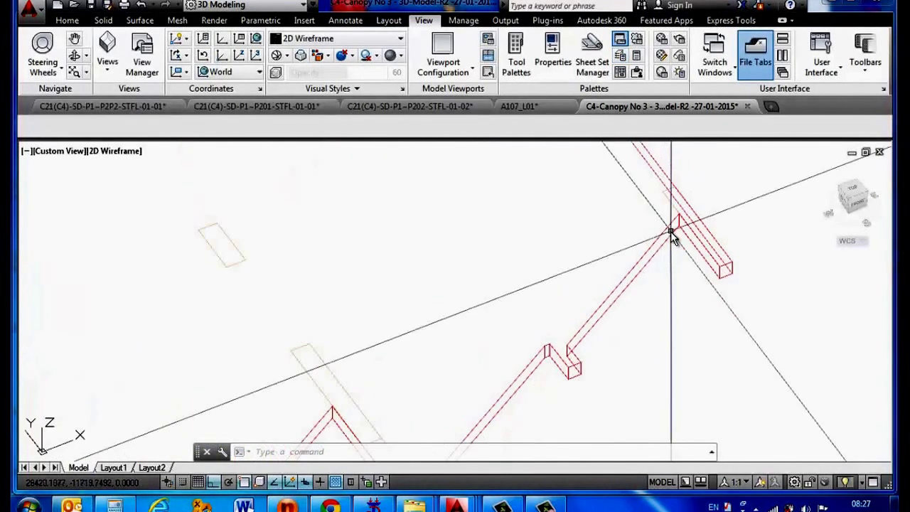
scroll(671, 237, up, 2)
right_click(638, 237)
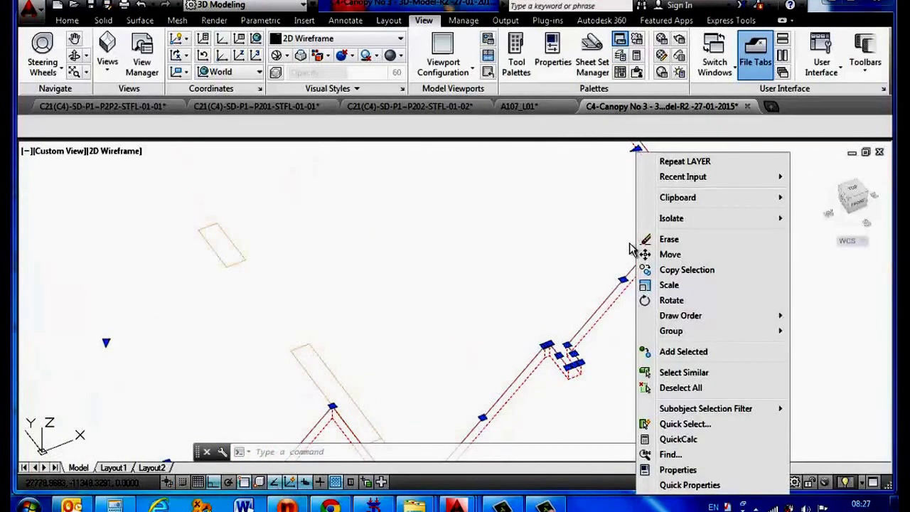
click(590, 378)
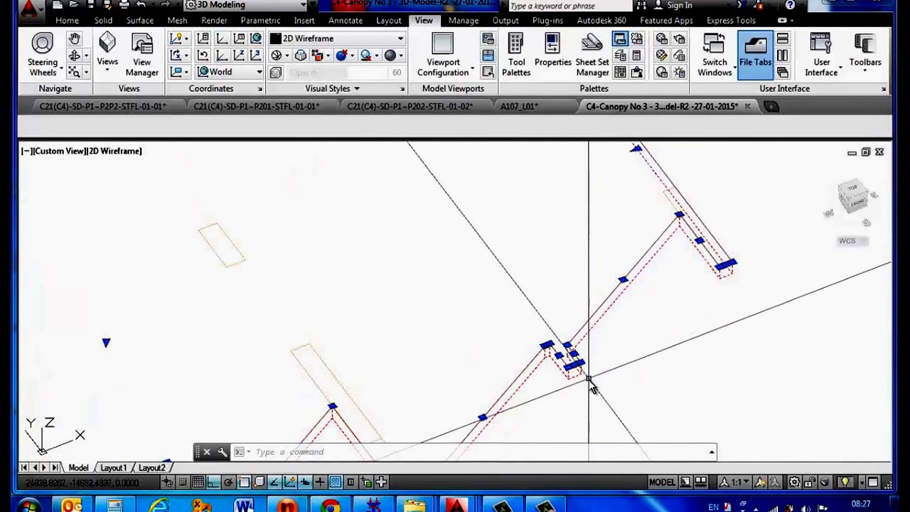
Step: Put the red zig-zag solid on the 2NDFL-Slab layer through Quick Properties
right_click(590, 381)
click(652, 370)
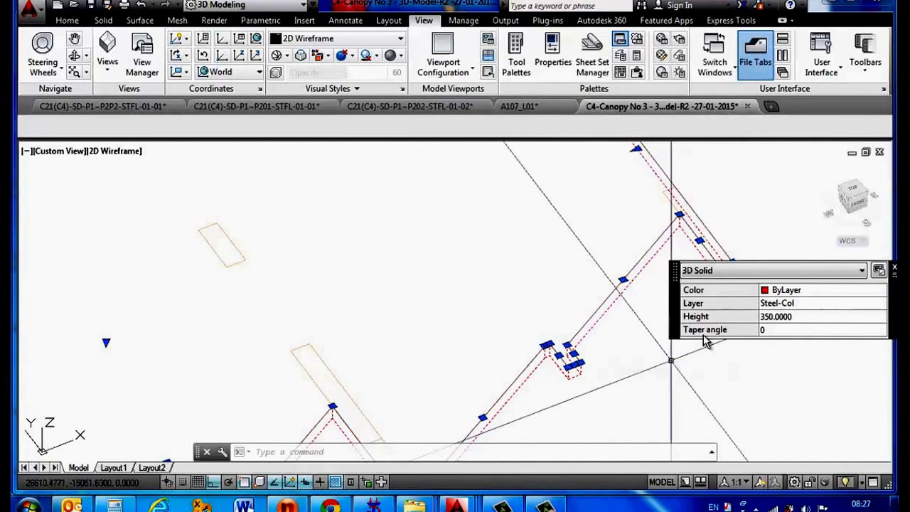
click(783, 303)
click(782, 303)
scroll(773, 334, up, 5)
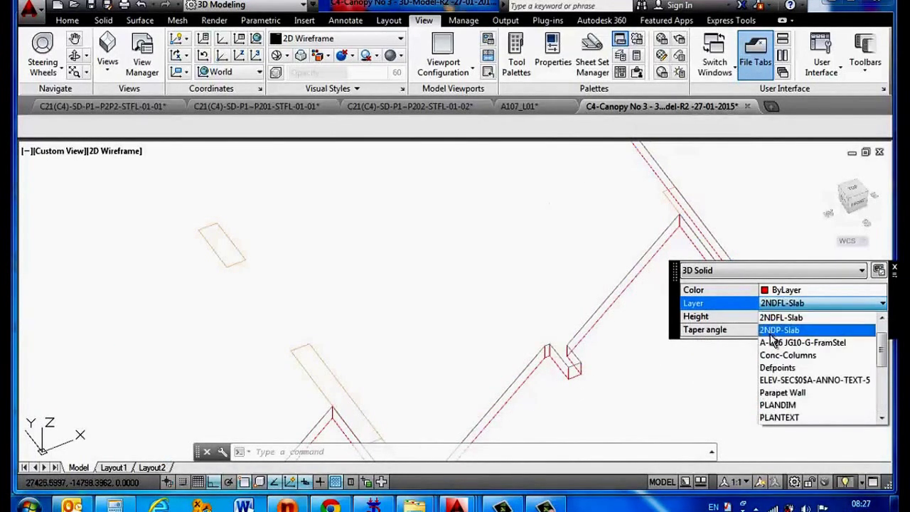
click(772, 320)
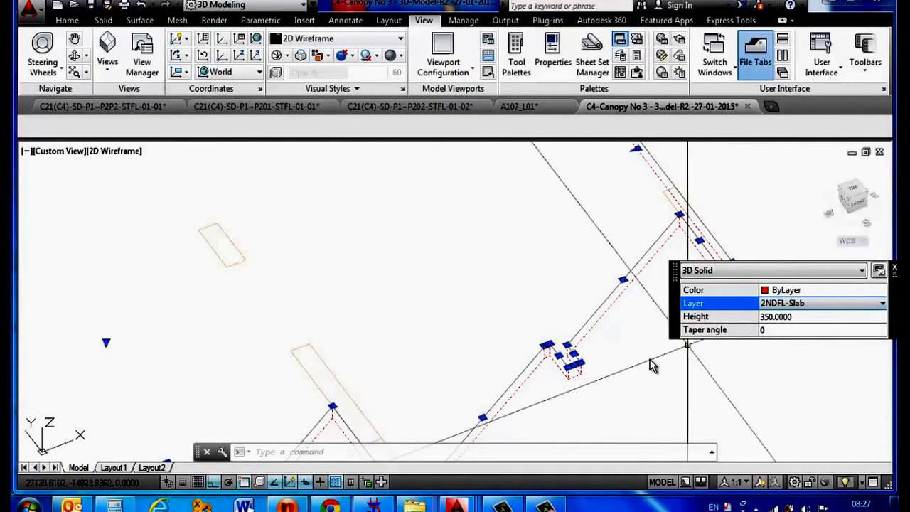
key(Escape)
scroll(681, 295, down, 2)
scroll(676, 306, down, 2)
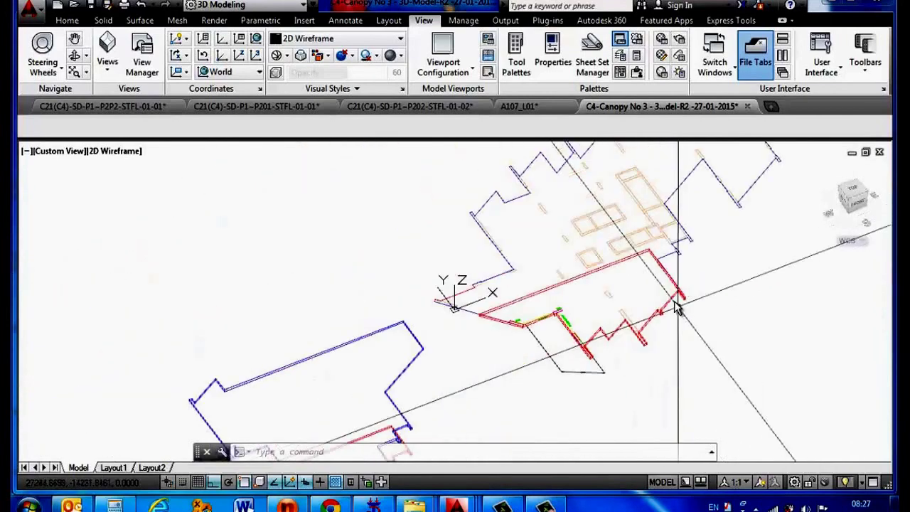
scroll(678, 308, up, 2)
scroll(644, 333, up, 3)
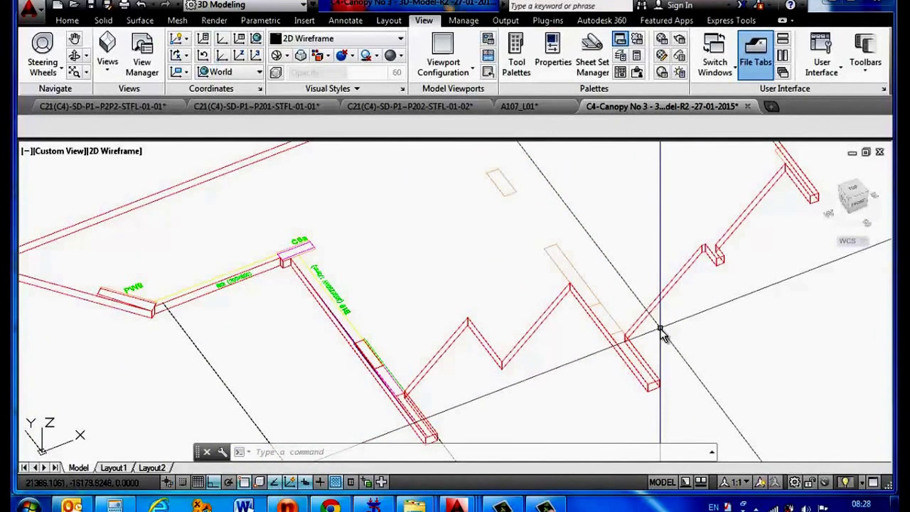
Step: Use LA to give the 2NDP-Slab layer the colour magenta
text(la)
key(Return)
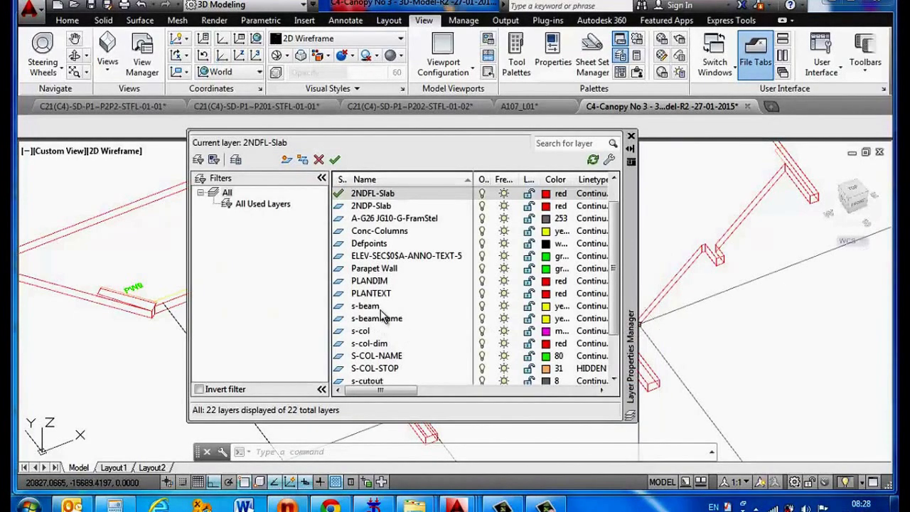
click(371, 297)
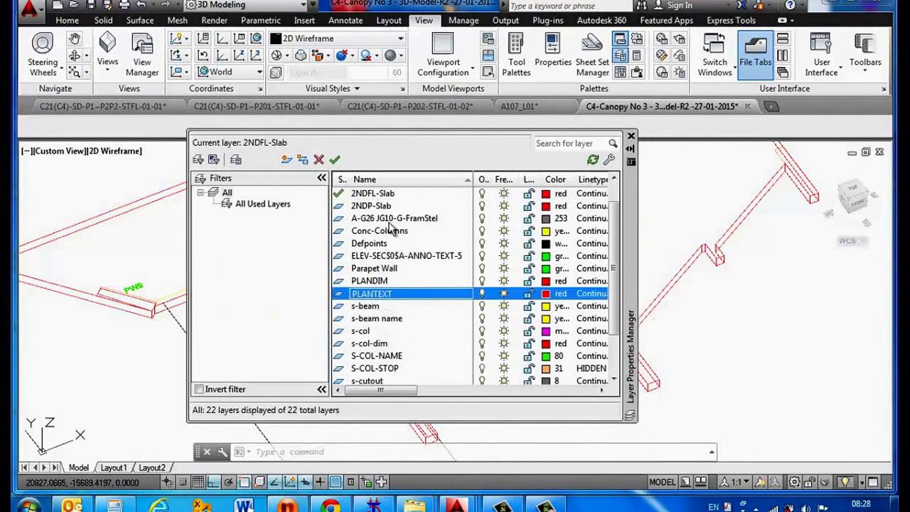
click(549, 210)
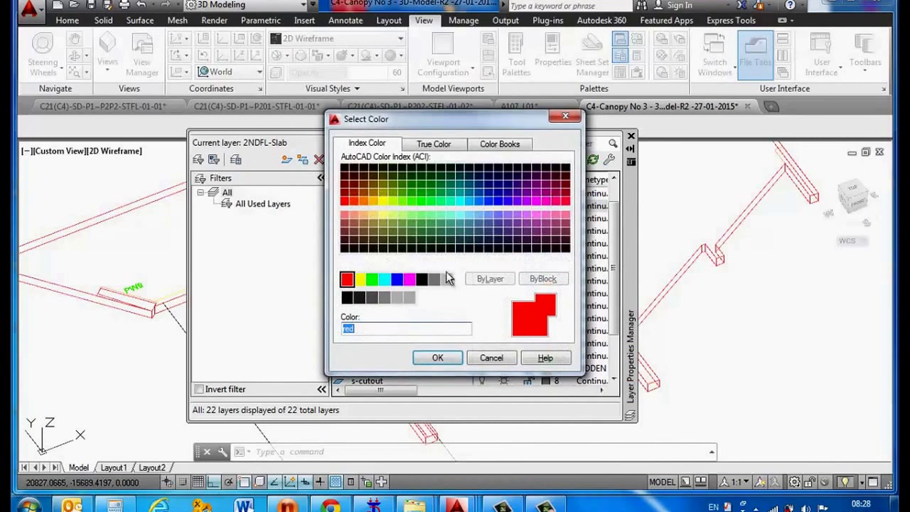
click(410, 279)
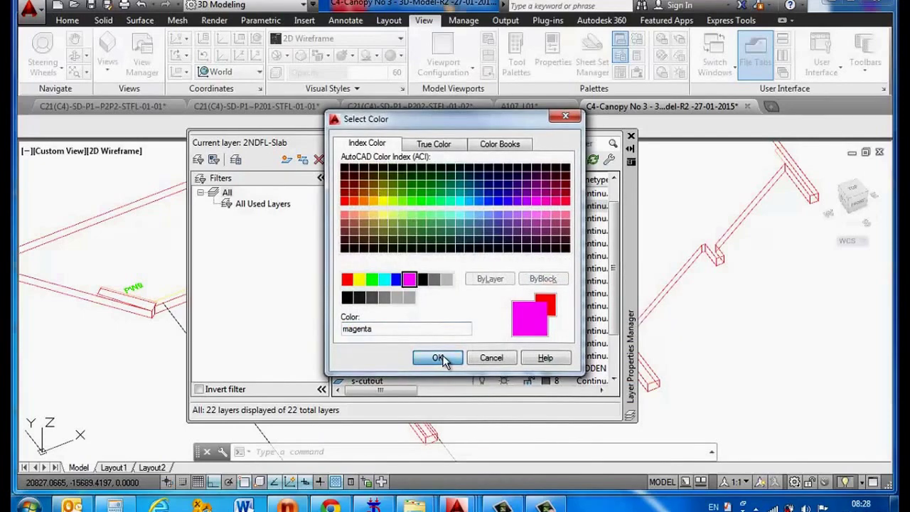
click(442, 357)
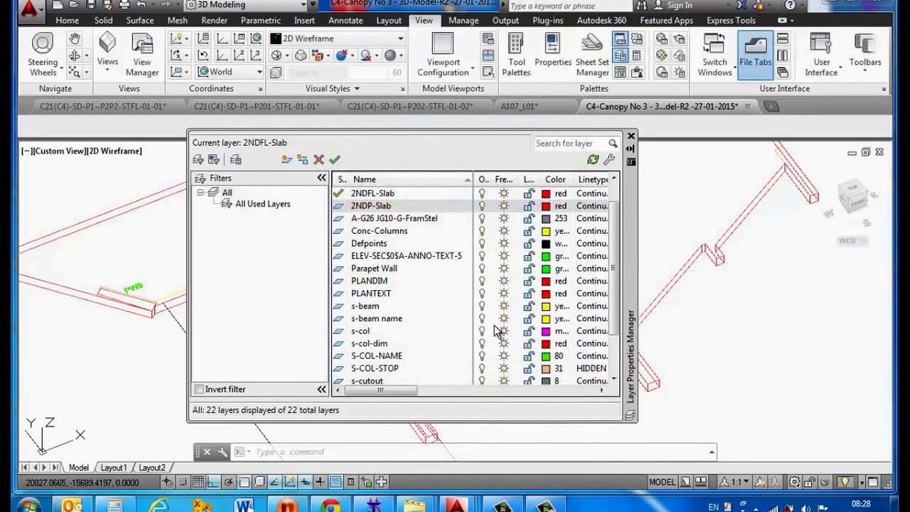
click(631, 135)
scroll(634, 374, up, 3)
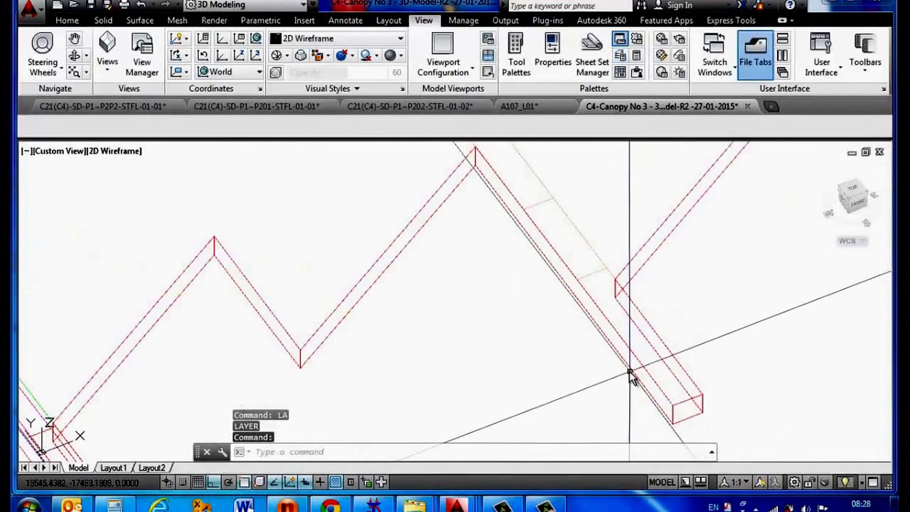
Step: Check the red zig-zag beam's layer in Quick Properties
click(673, 409)
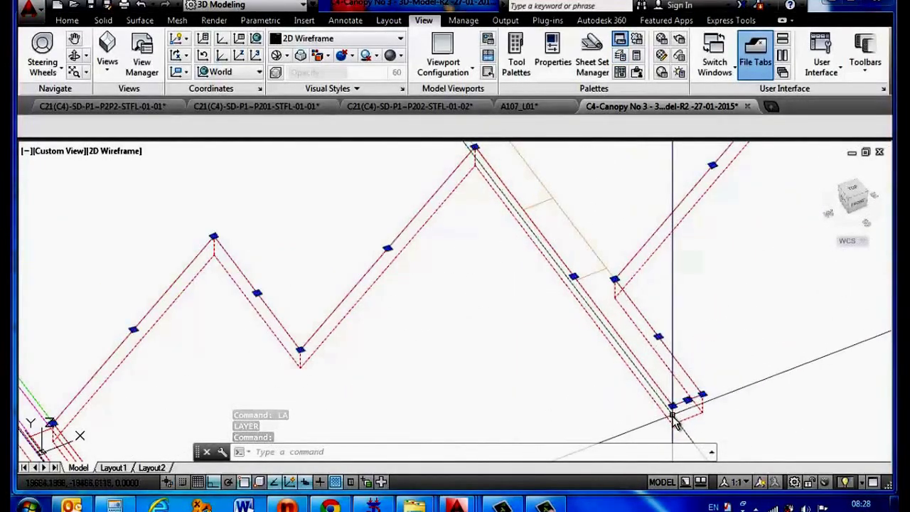
right_click(672, 413)
click(728, 406)
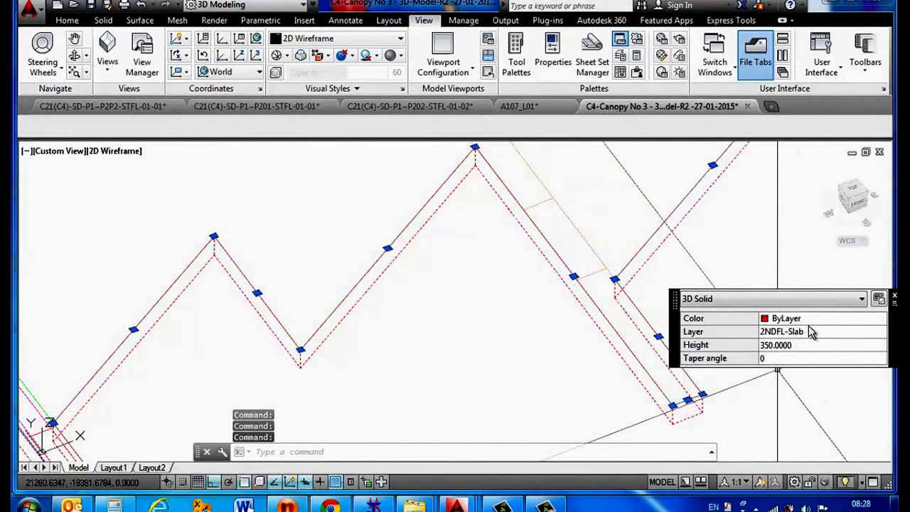
key(Escape)
key(Escape)
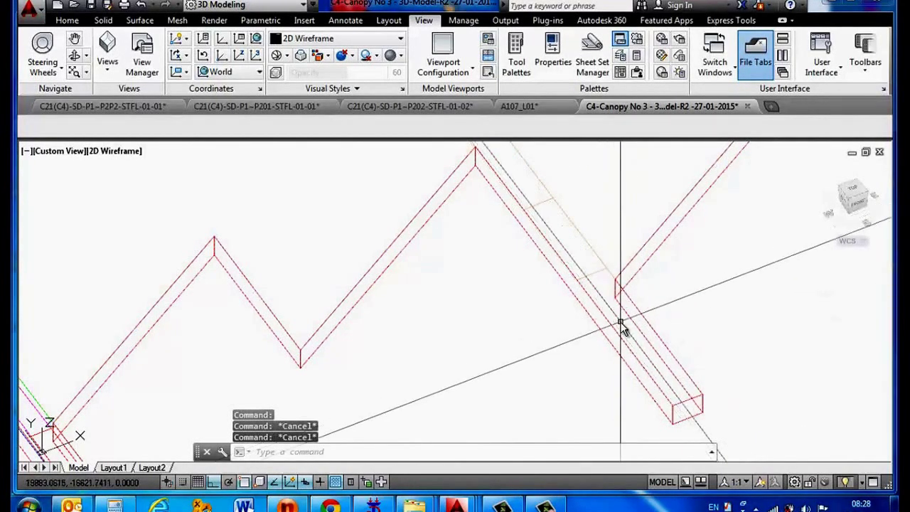
text(la)
Step: Make 2NDFL-Slab magenta and 2NDP-Slab blue, then close the layer manager
key(Return)
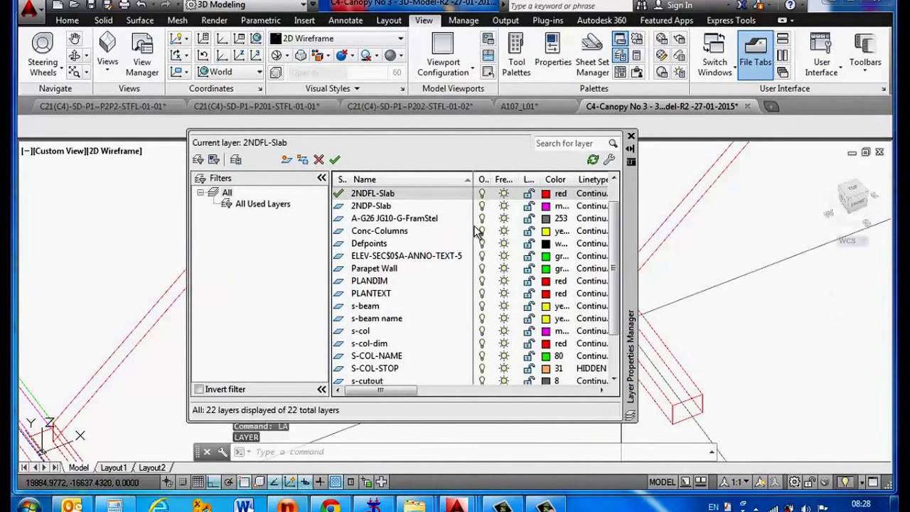
click(545, 194)
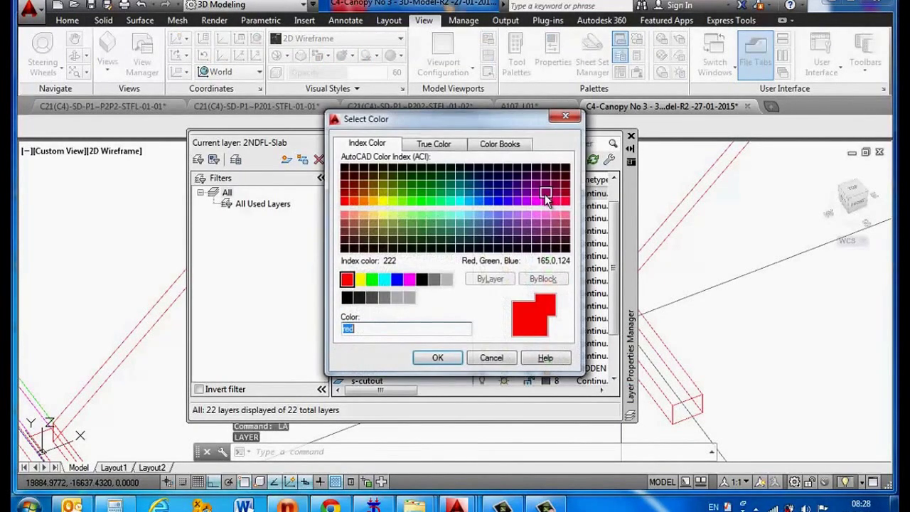
click(411, 280)
click(439, 358)
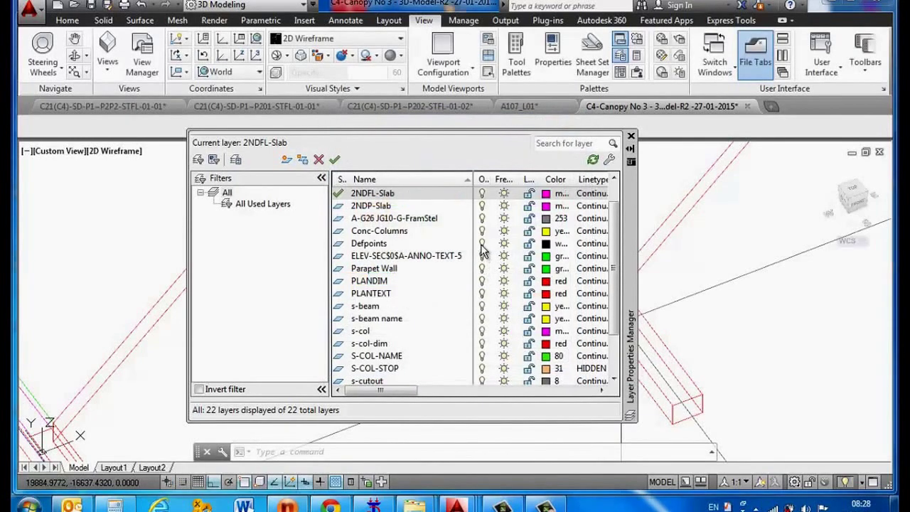
click(545, 207)
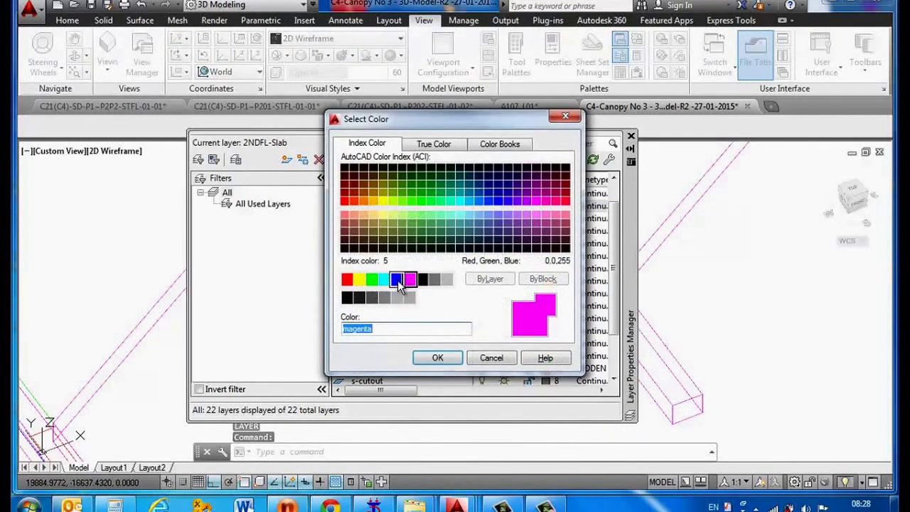
click(436, 358)
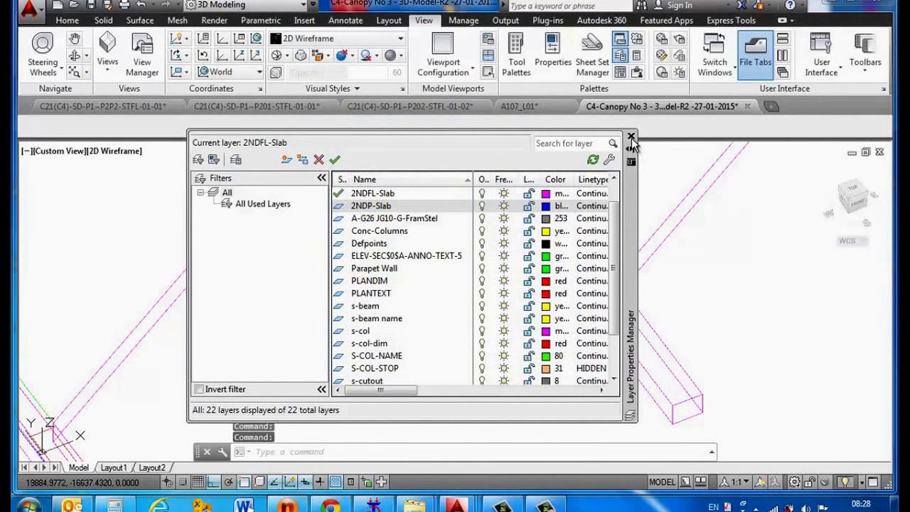
click(631, 138)
scroll(657, 309, up, 3)
scroll(660, 315, up, 3)
scroll(666, 342, up, 3)
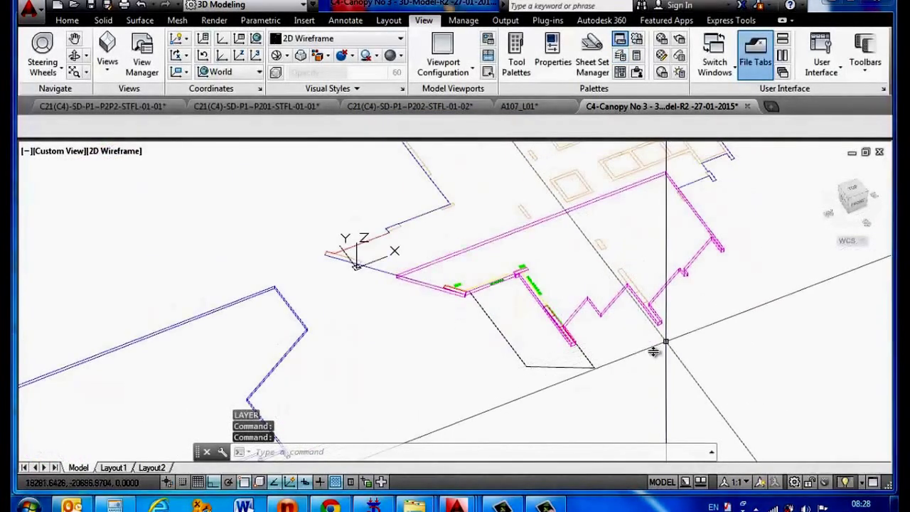
scroll(569, 334, up, 2)
scroll(528, 329, up, 2)
scroll(529, 330, up, 1)
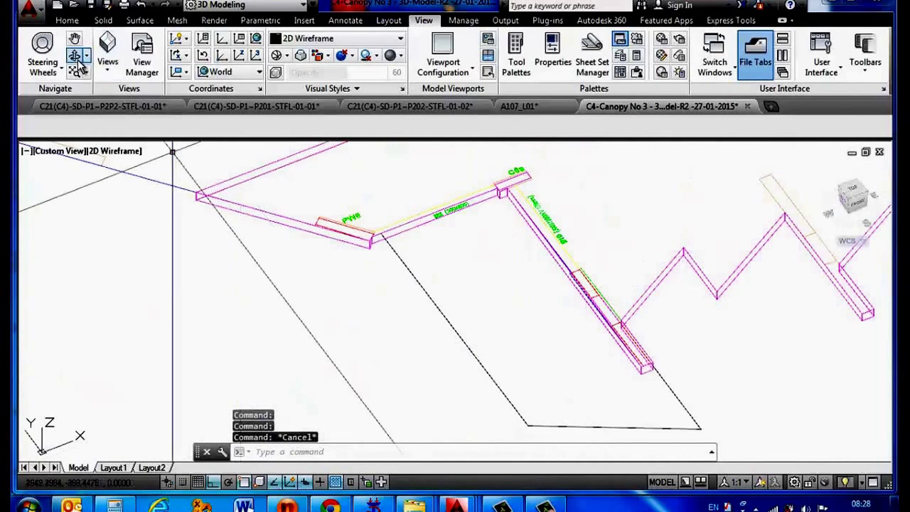
Step: Start an extrusion and select the PW8 outline profile
mouse_move(274, 211)
shift+middle_down()
mouse_move(305, 223)
mouse_move(289, 218)
mouse_move(339, 172)
mouse_move(356, 178)
shift+middle_up()
right_click(356, 178)
key(Escape)
scroll(356, 197, up, 2)
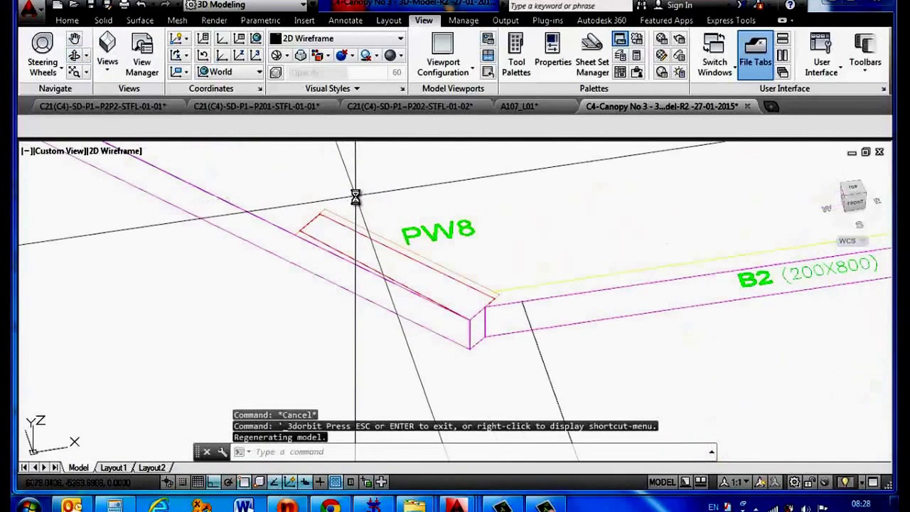
scroll(353, 228, up, 2)
key(Return)
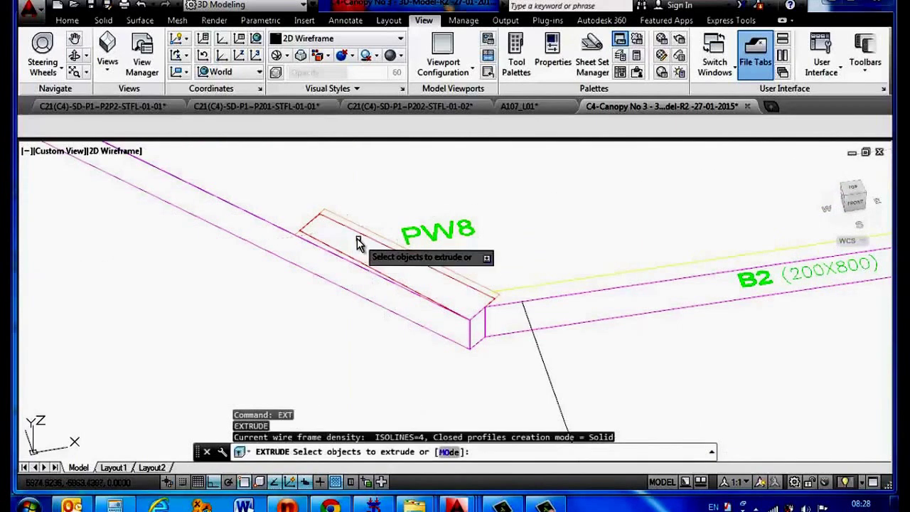
click(355, 236)
scroll(293, 271, down, 3)
scroll(637, 264, up, 3)
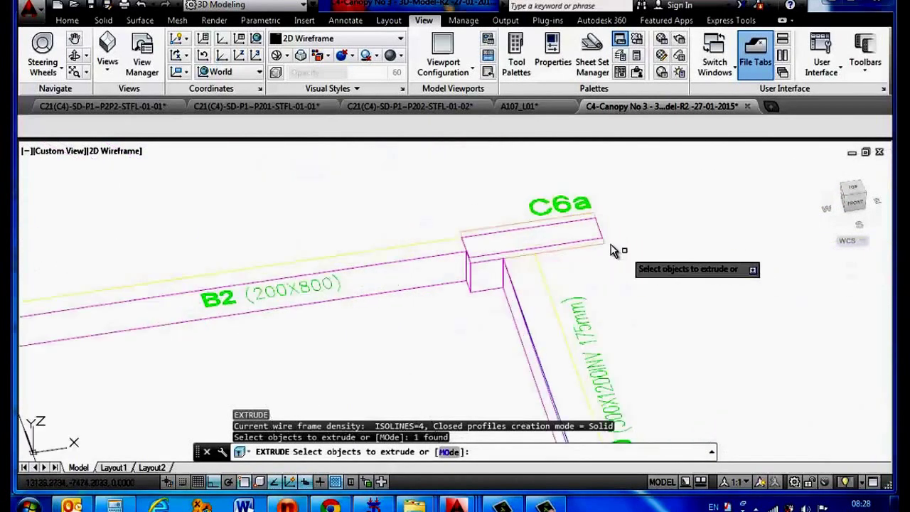
scroll(598, 242, up, 2)
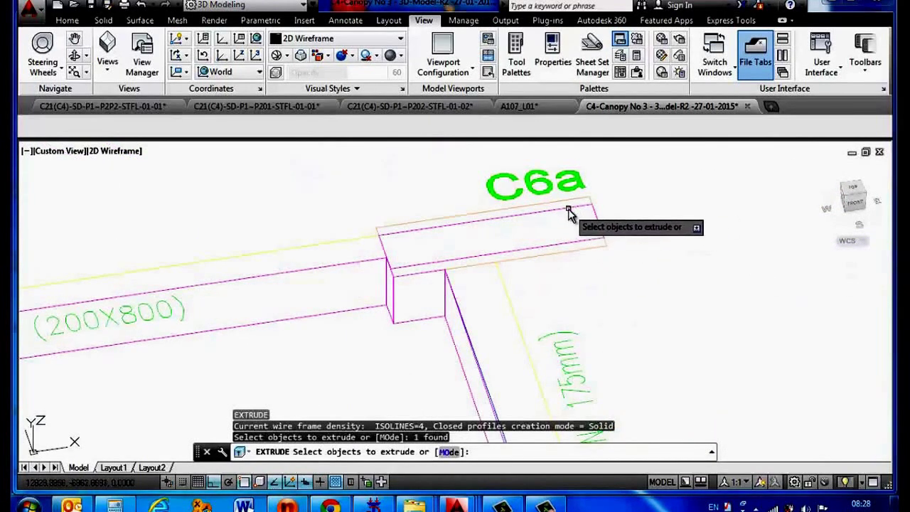
Step: Add the C6a outline and extrude the selected profiles to a height of 2000
click(569, 214)
scroll(425, 211, down, 2)
scroll(484, 342, down, 2)
scroll(462, 314, up, 3)
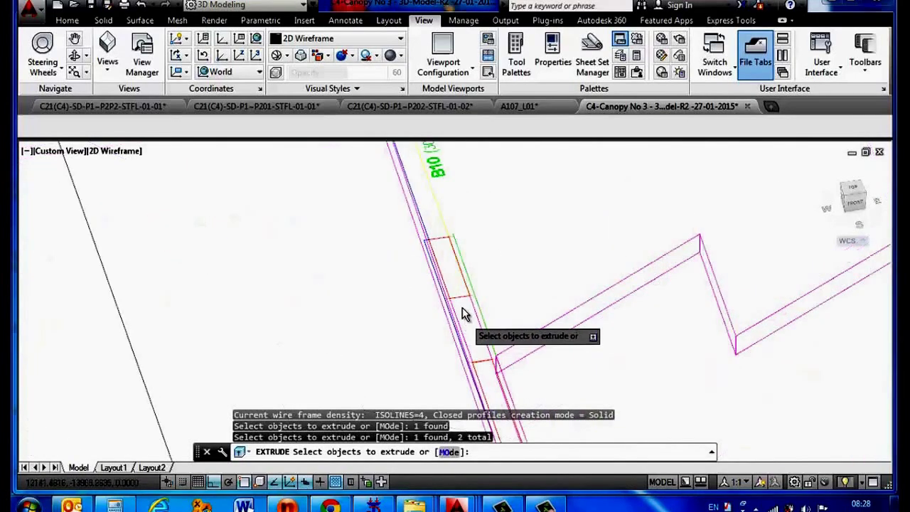
scroll(463, 315, up, 2)
scroll(458, 290, up, 2)
scroll(461, 281, up, 2)
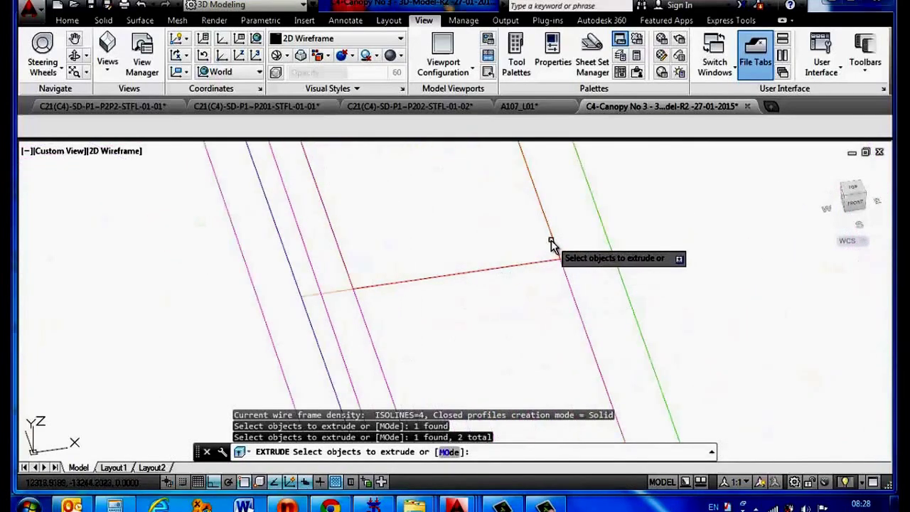
scroll(552, 242, down, 2)
scroll(508, 234, down, 1)
scroll(545, 309, up, 2)
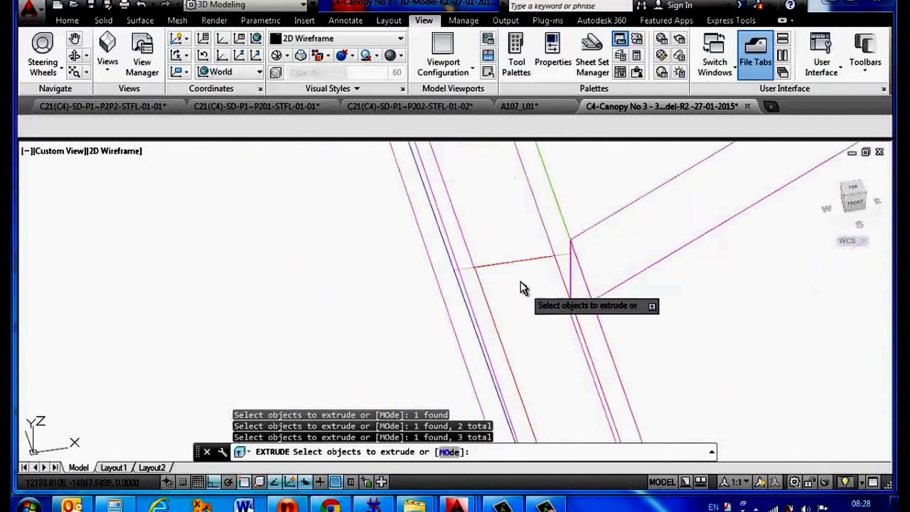
scroll(527, 292, down, 2)
scroll(545, 315, down, 2)
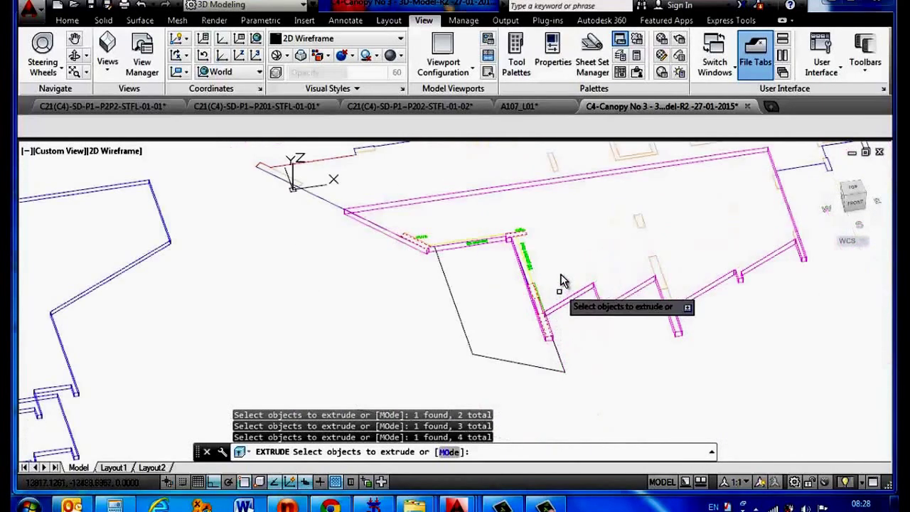
key(Return)
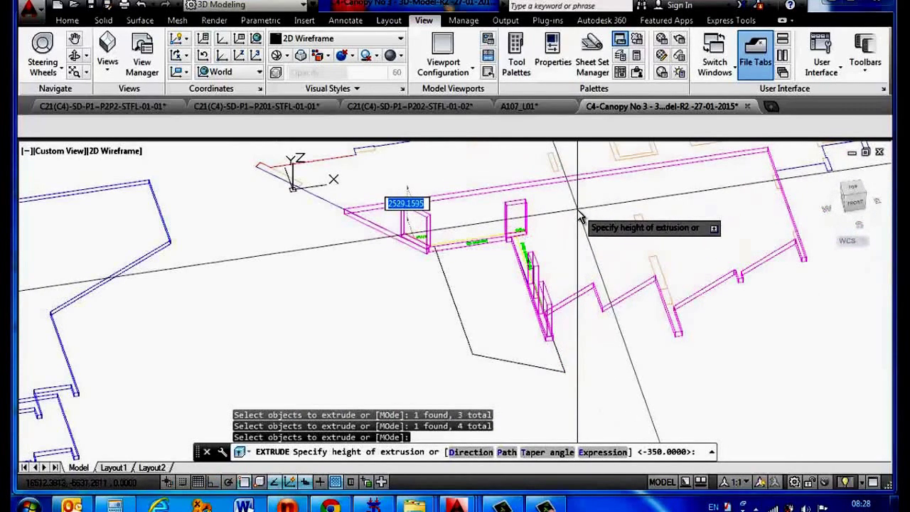
key(Return)
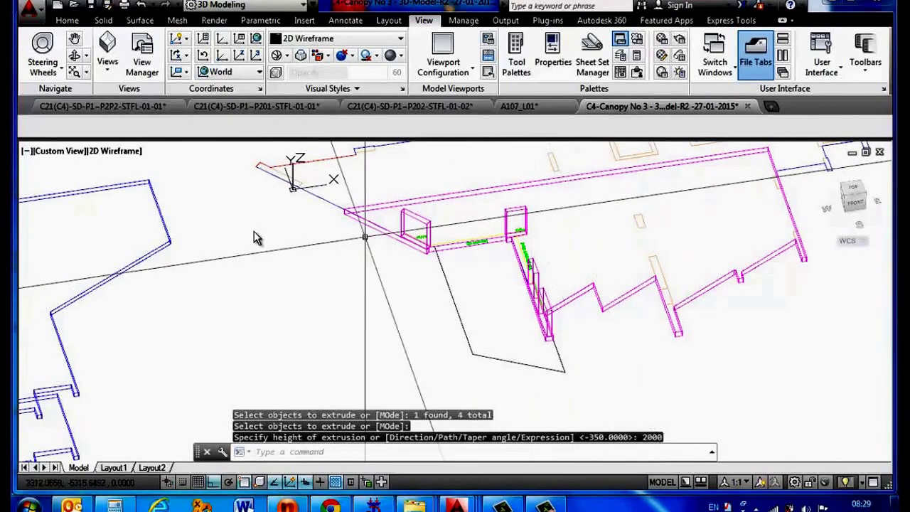
Step: Shade the model in Conceptual style and orbit to view the canopy in 3D
click(102, 150)
click(146, 200)
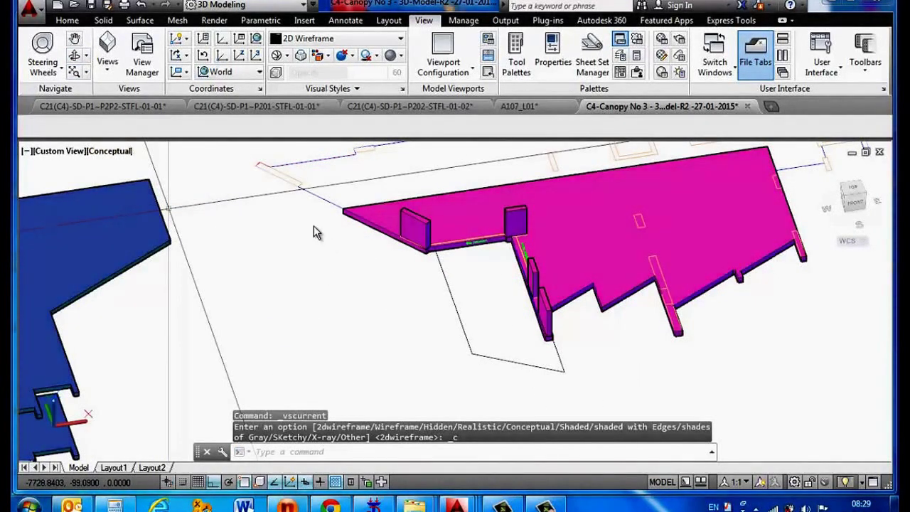
mouse_move(293, 250)
shift+middle_down()
mouse_move(414, 301)
mouse_move(418, 337)
mouse_move(398, 348)
mouse_move(502, 338)
shift+middle_up()
right_click(502, 338)
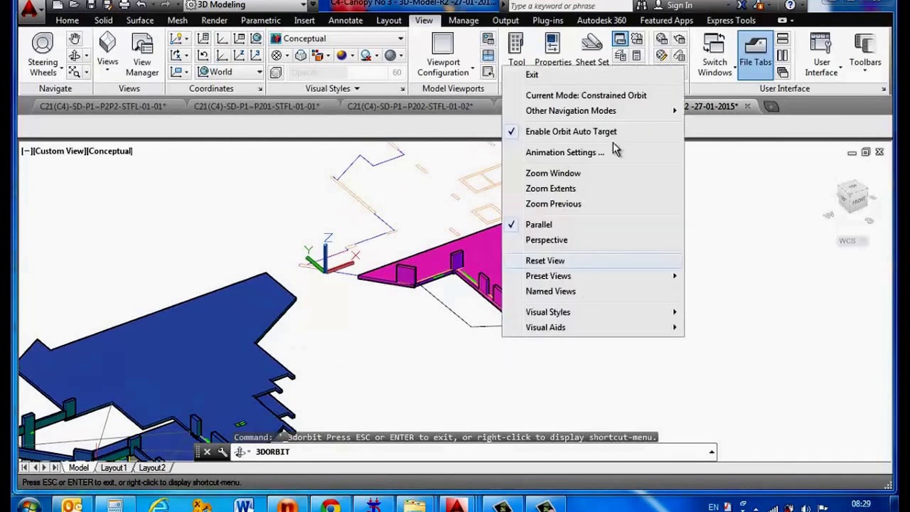
click(557, 79)
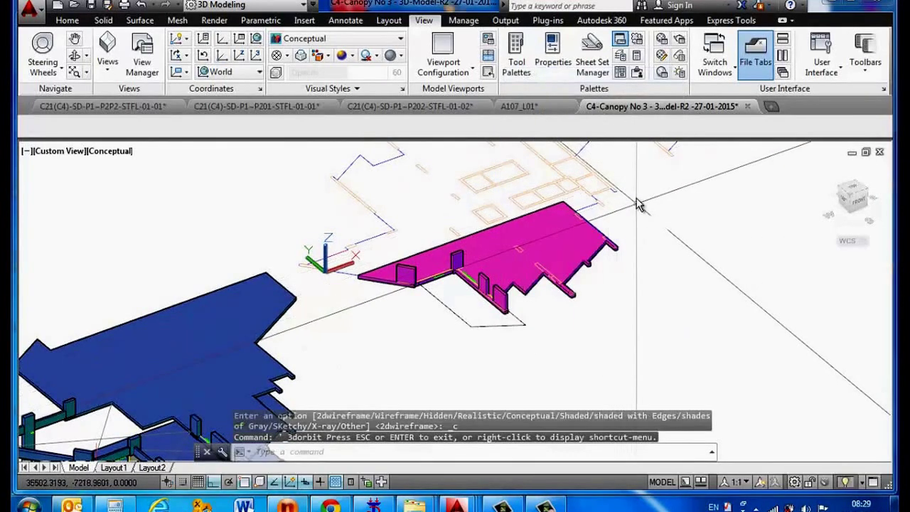
Step: Erase the two unwanted objects beside the canopy
text(e)
key(Return)
click(548, 153)
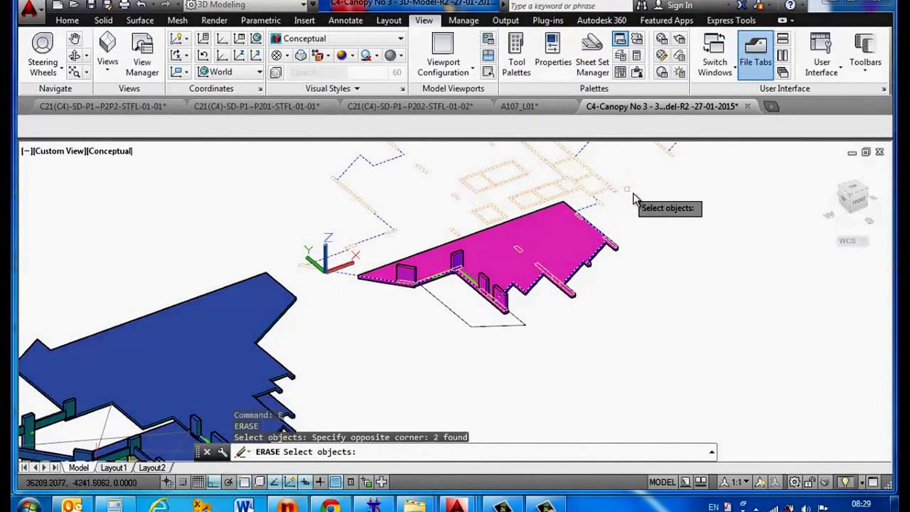
key(Return)
shift+middle_drag(650, 218, 633, 275)
scroll(632, 271, down, 5)
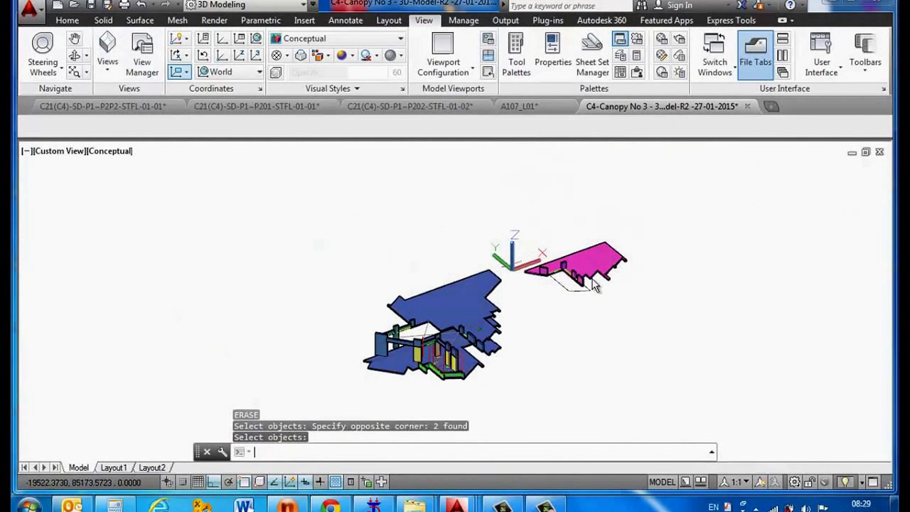
key(Return)
Step: Save the drawing, then begin moving objects
key(ctrl+s)
scroll(595, 281, up, 2)
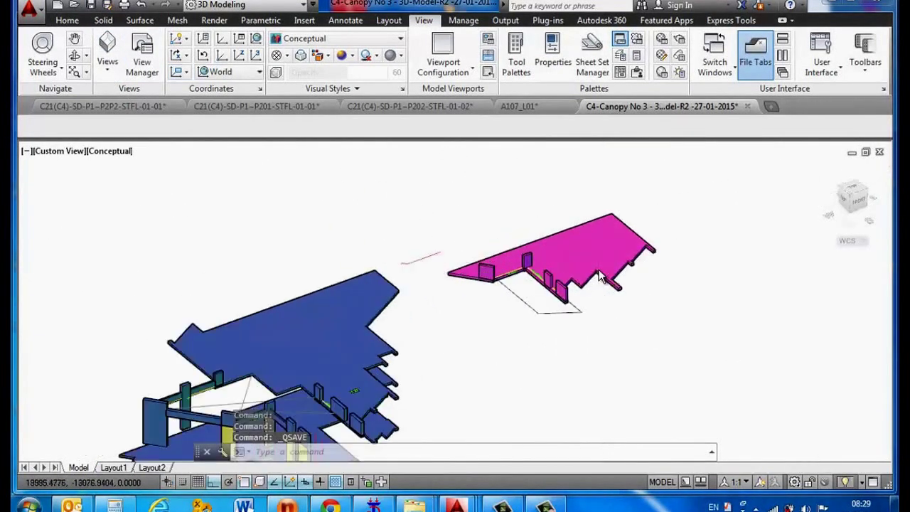
scroll(592, 274, up, 3)
scroll(577, 263, up, 2)
scroll(577, 263, up, 2)
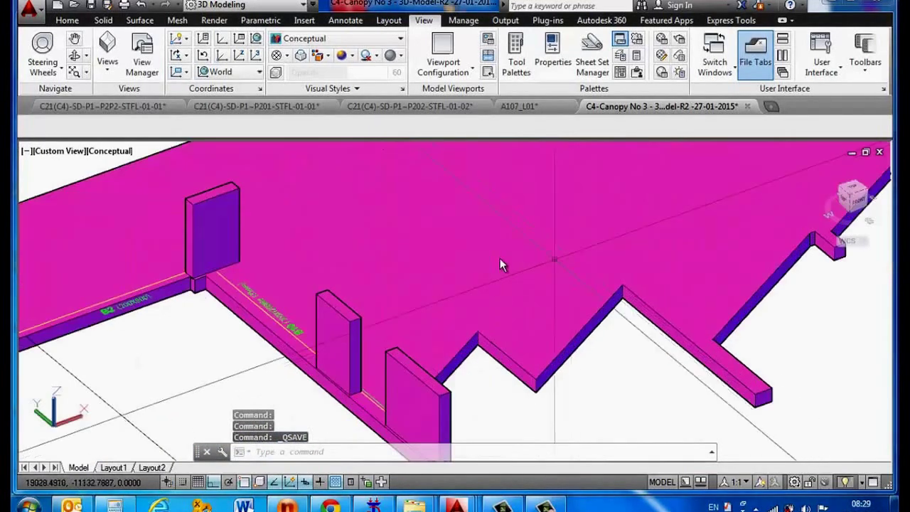
scroll(561, 247, down, 3)
scroll(567, 249, down, 2)
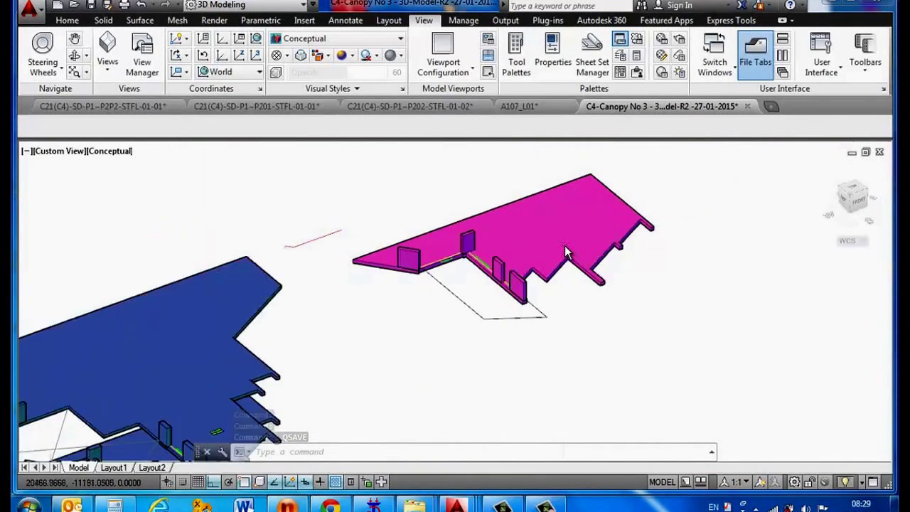
scroll(567, 249, down, 2)
key(Return)
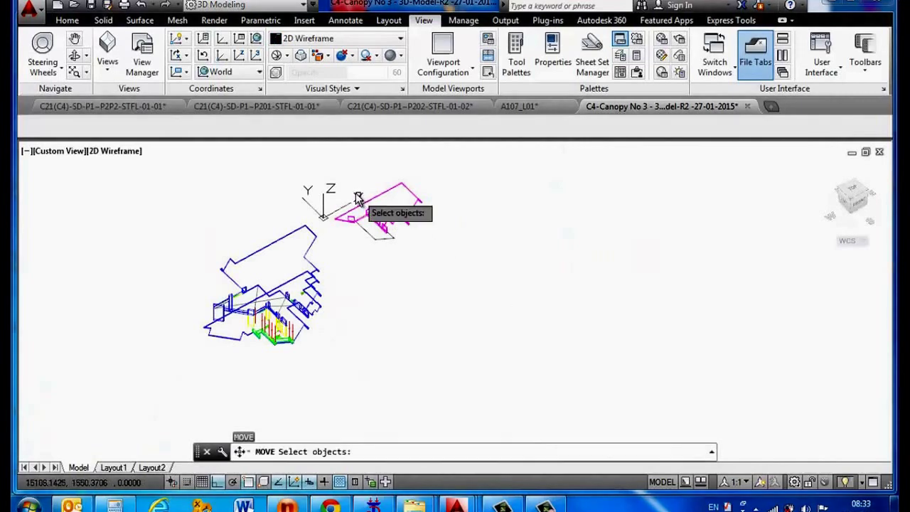
scroll(354, 198, up, 2)
scroll(353, 197, up, 2)
scroll(307, 196, down, 2)
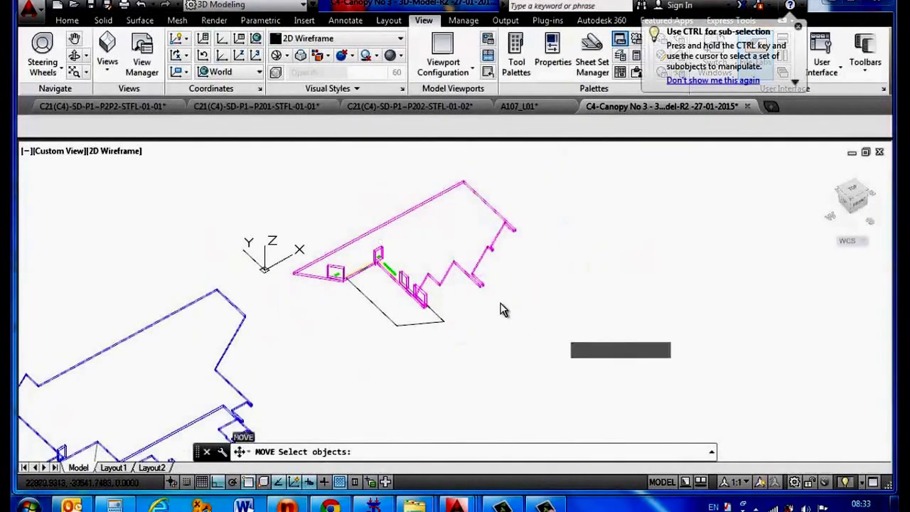
Step: Select the canopy's 16 objects with a crossing window
click(561, 331)
click(303, 185)
scroll(413, 280, up, 3)
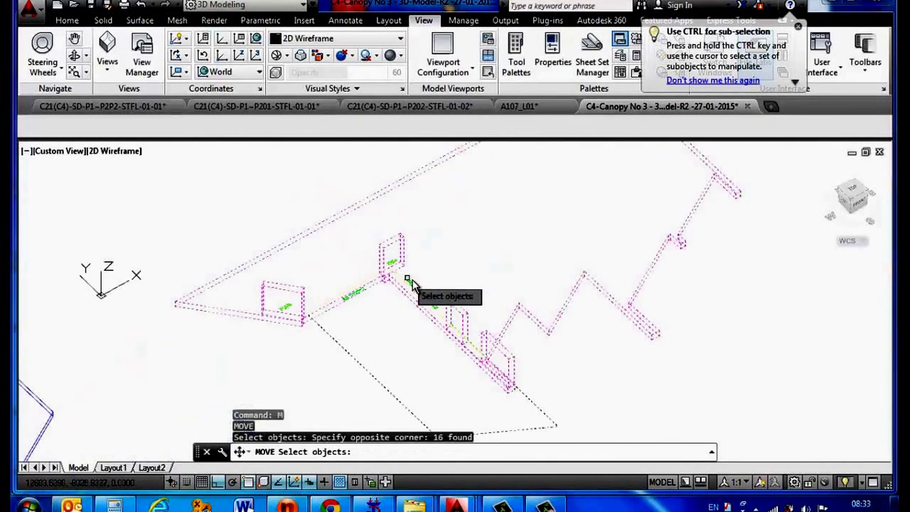
scroll(413, 280, up, 3)
scroll(378, 248, up, 2)
key(Return)
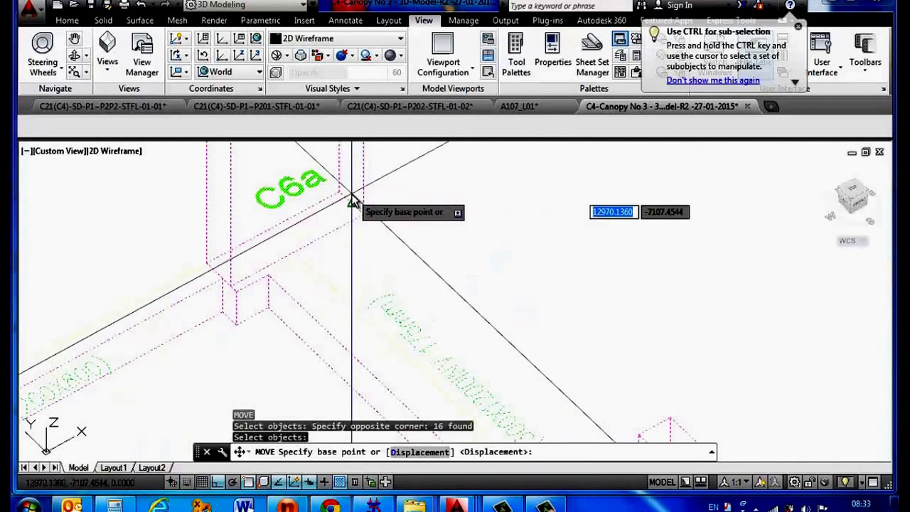
Step: Move them from the C6a column corner to the building's matching C6a point
click(354, 199)
scroll(472, 190, down, 3)
scroll(473, 196, down, 3)
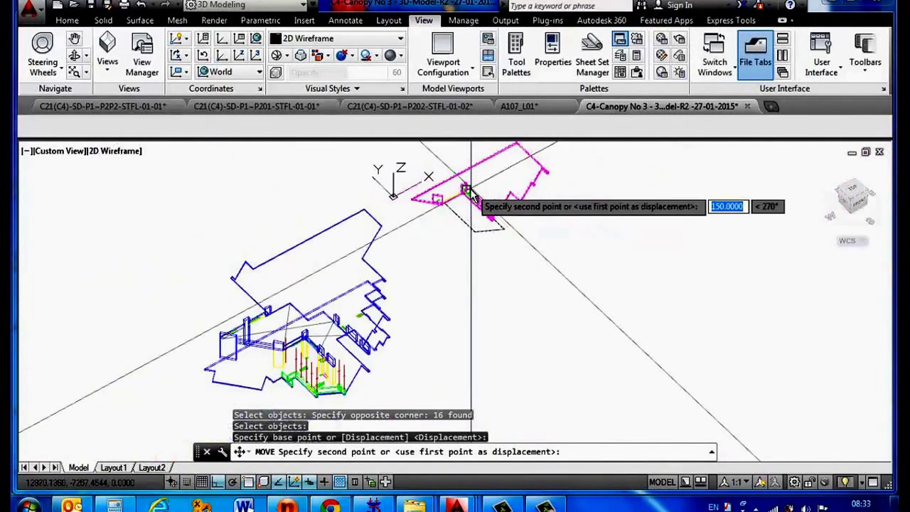
scroll(308, 371, up, 5)
scroll(322, 286, up, 2)
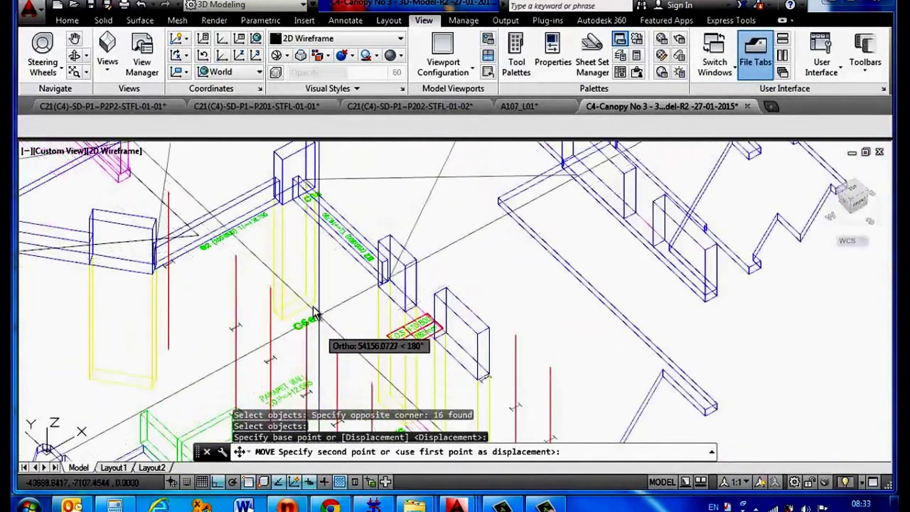
scroll(322, 286, up, 2)
scroll(321, 286, up, 2)
scroll(321, 286, down, 2)
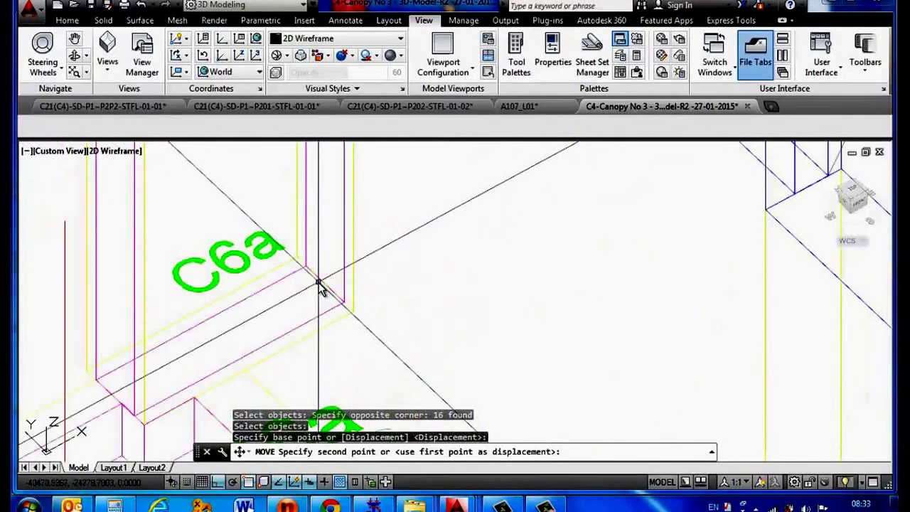
click(370, 276)
scroll(402, 264, down, 2)
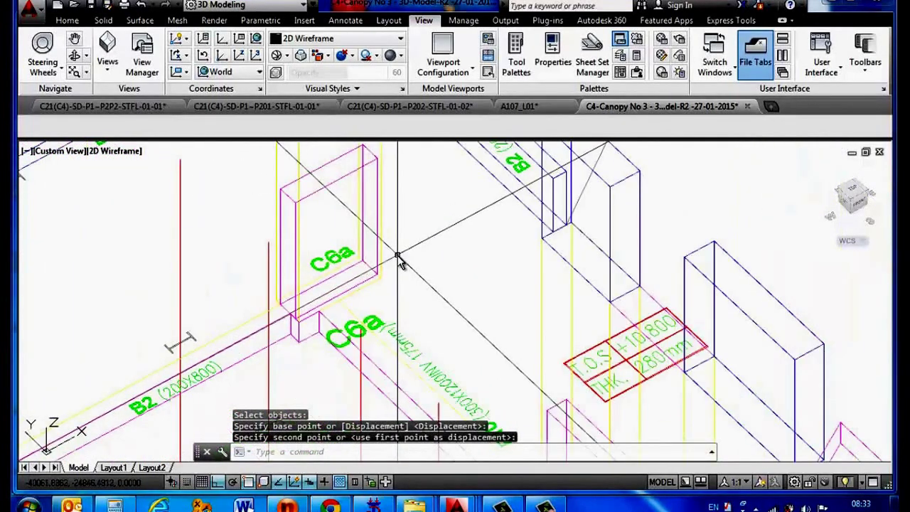
scroll(384, 256, down, 3)
scroll(462, 305, down, 2)
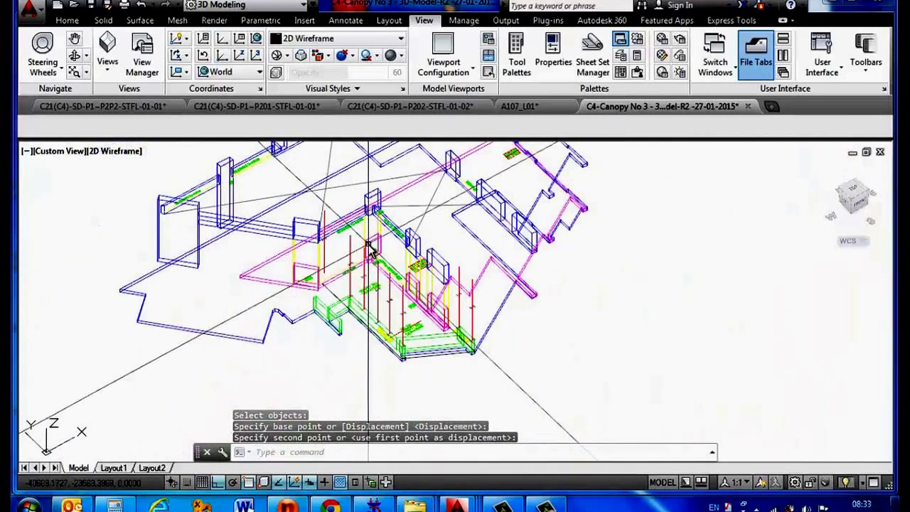
scroll(473, 318, up, 2)
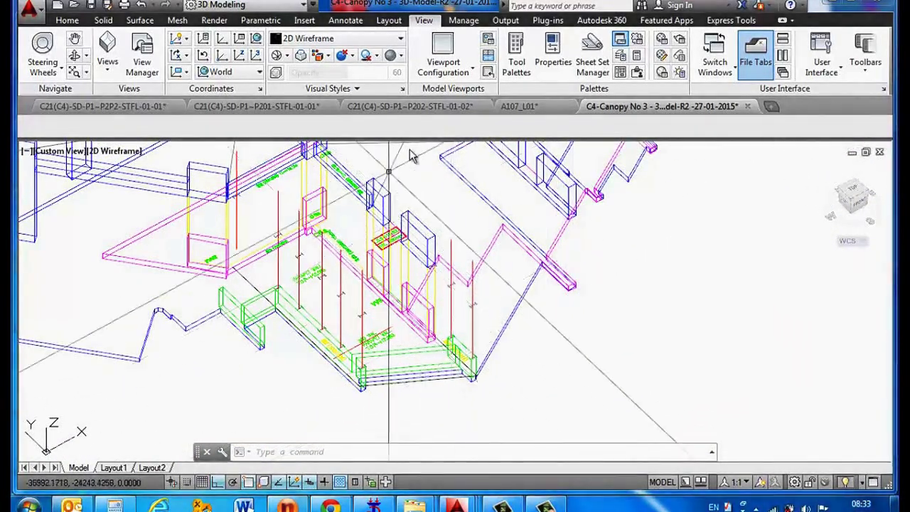
click(453, 111)
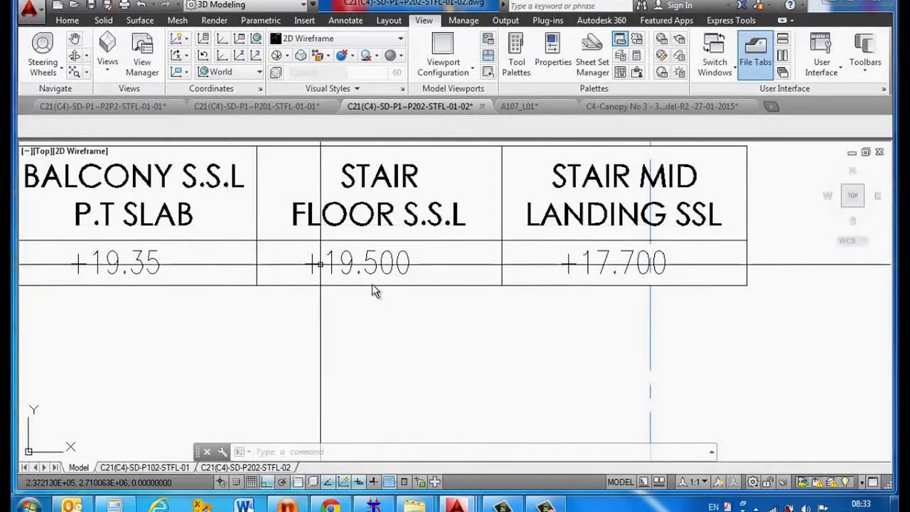
scroll(349, 278, down, 2)
scroll(201, 183, up, 2)
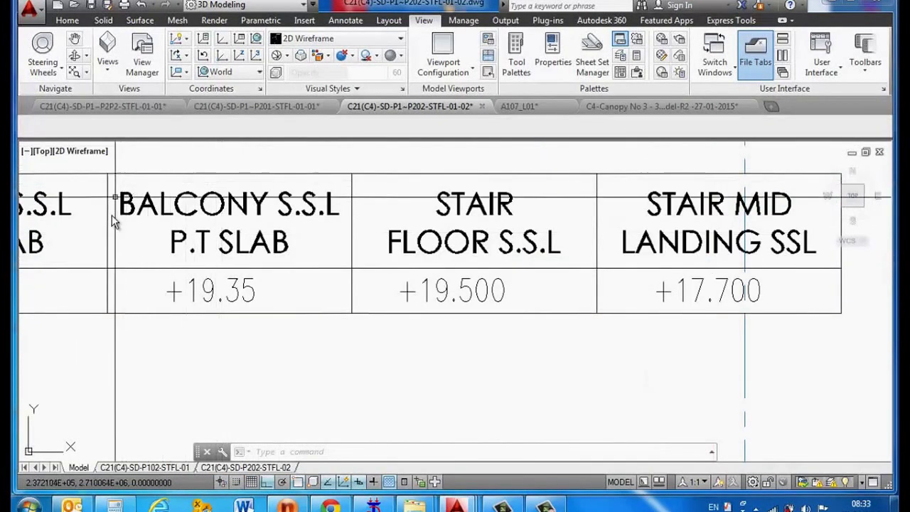
key(alt+Tab)
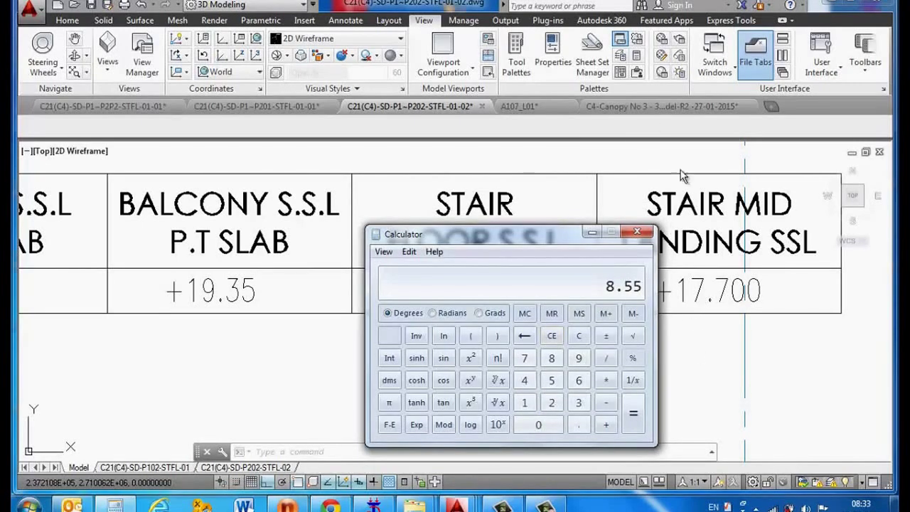
click(648, 108)
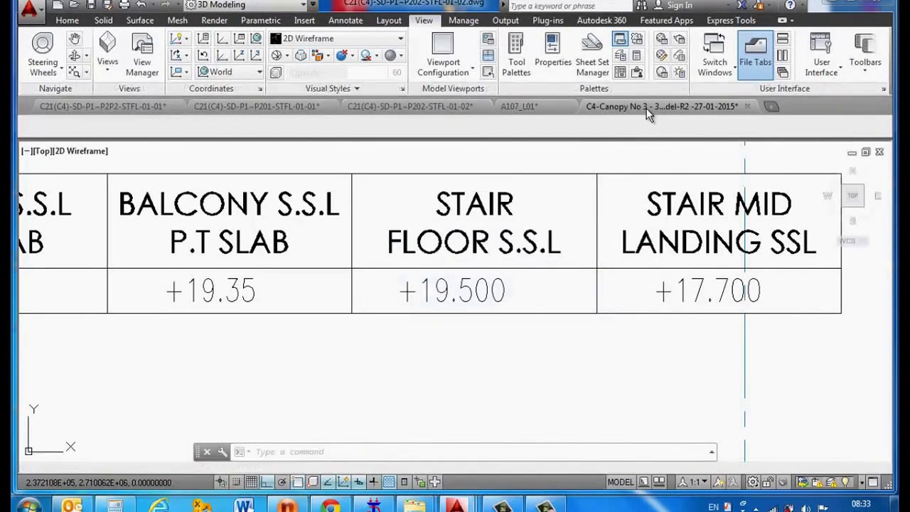
Step: Move the previous selection 8550 units upward
text(m)
key(Return)
text(p)
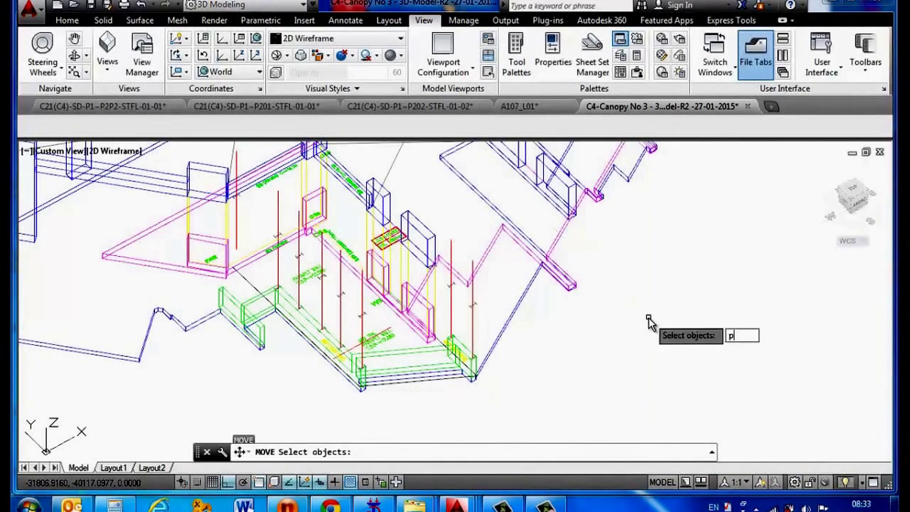
key(Return)
click(641, 344)
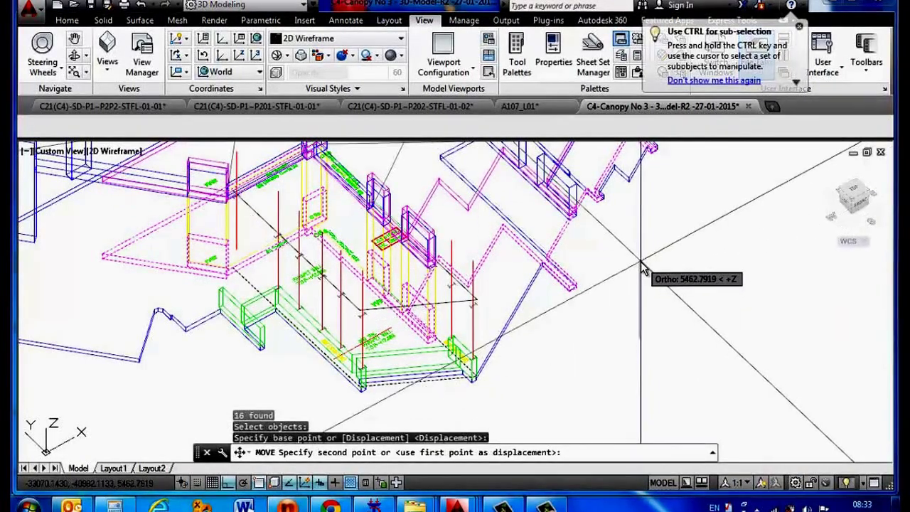
text(8550)
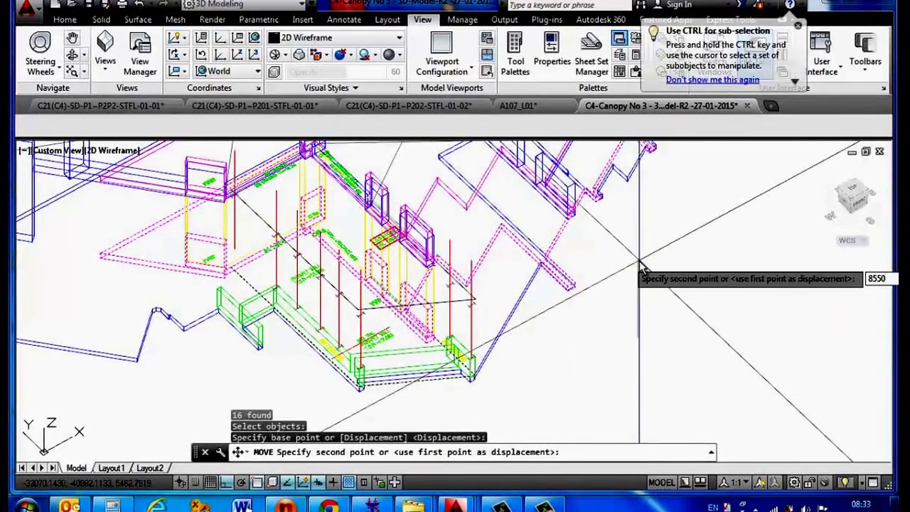
key(Return)
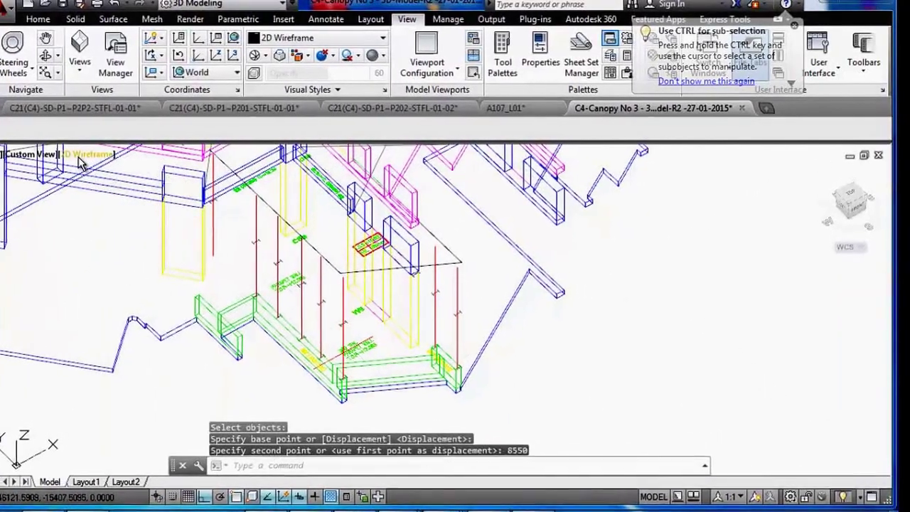
Step: Switch to the Conceptual visual style and orbit the model to a new viewpoint
click(84, 155)
click(121, 207)
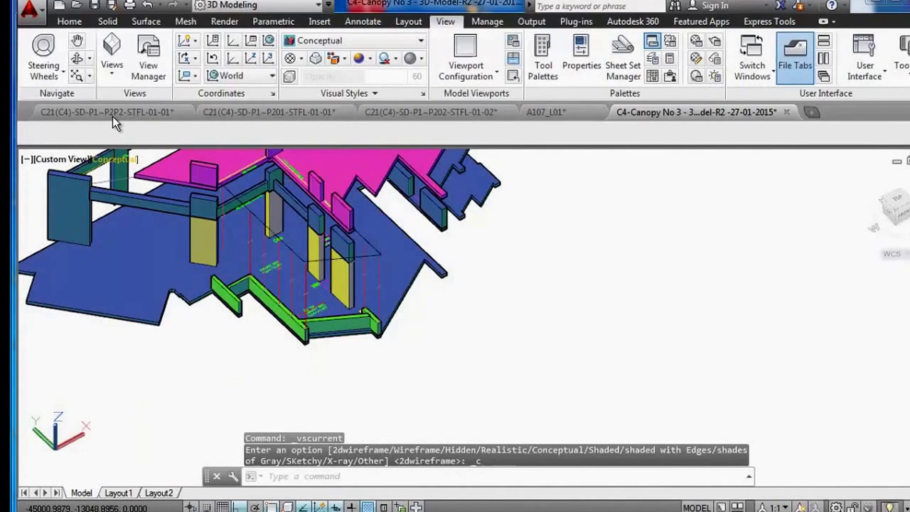
click(75, 56)
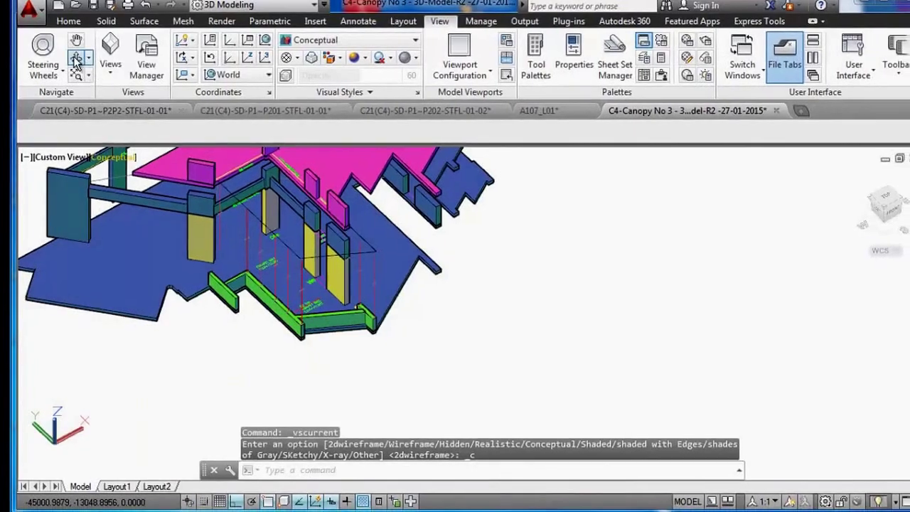
mouse_move(230, 218)
mouse_down()
mouse_move(233, 280)
mouse_move(225, 270)
mouse_move(261, 257)
mouse_up()
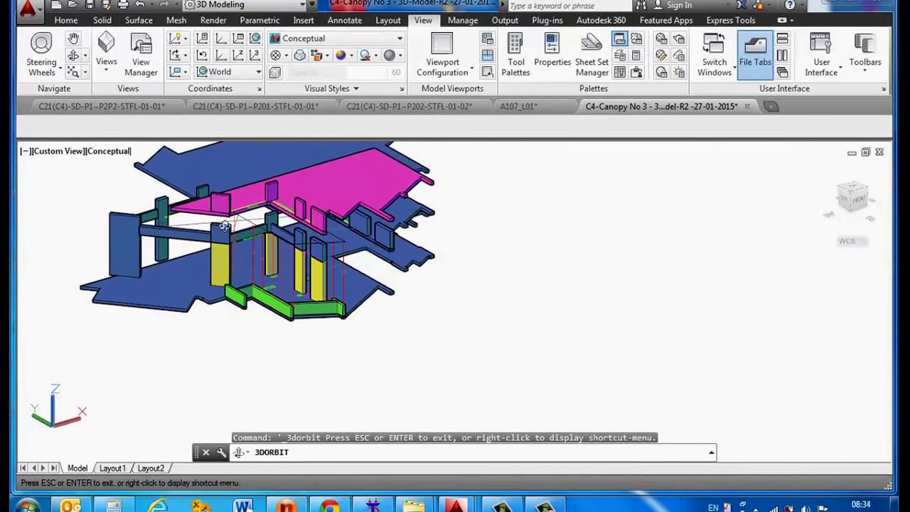
mouse_move(223, 226)
mouse_down()
mouse_move(232, 177)
mouse_move(195, 199)
mouse_up()
right_click(195, 199)
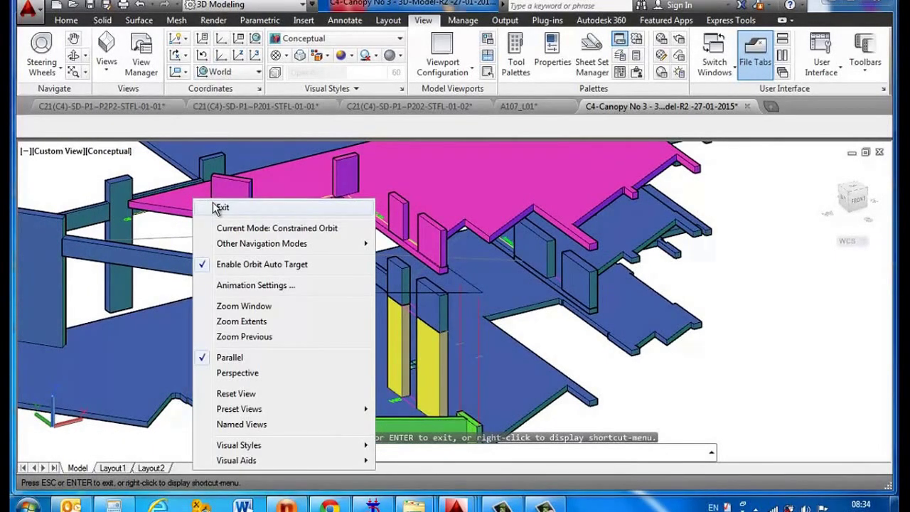
click(220, 207)
text(co)
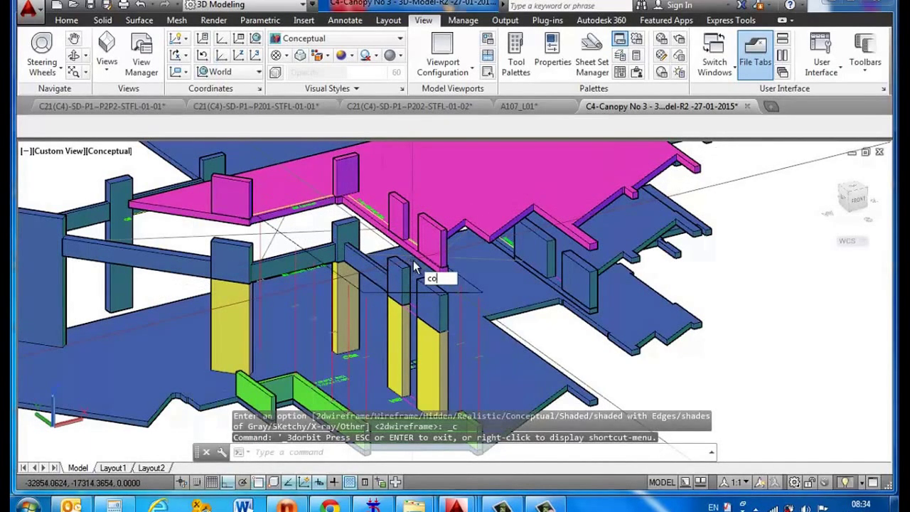
Step: Start COPY and select the four column tops and two wall panels
key(Return)
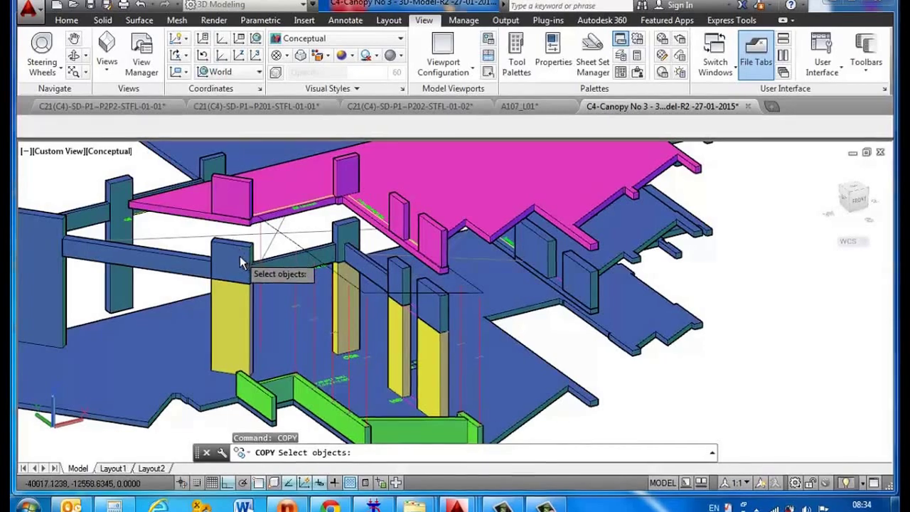
click(240, 263)
click(360, 240)
scroll(393, 261, up, 2)
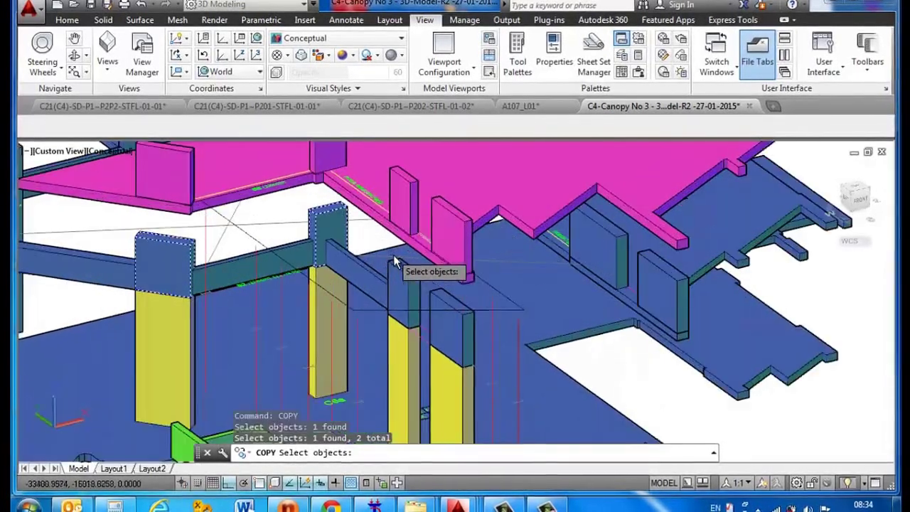
click(397, 270)
click(438, 301)
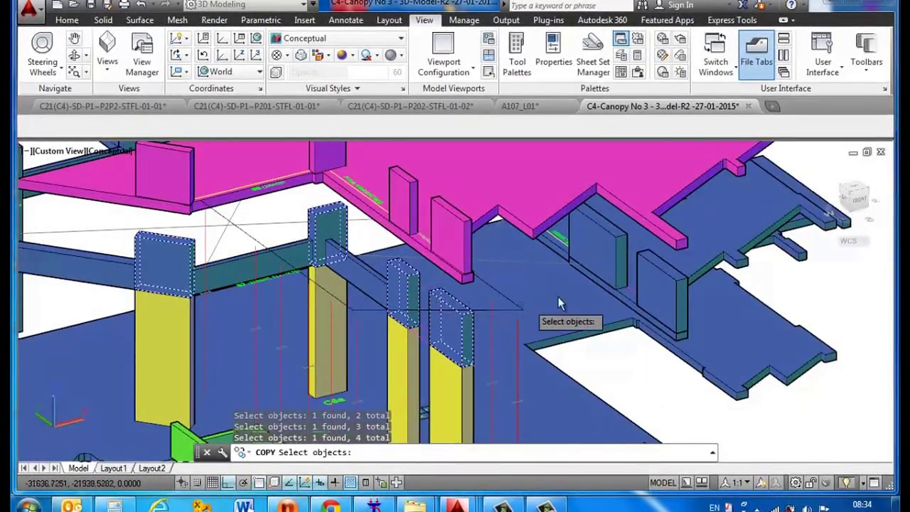
click(601, 238)
click(662, 279)
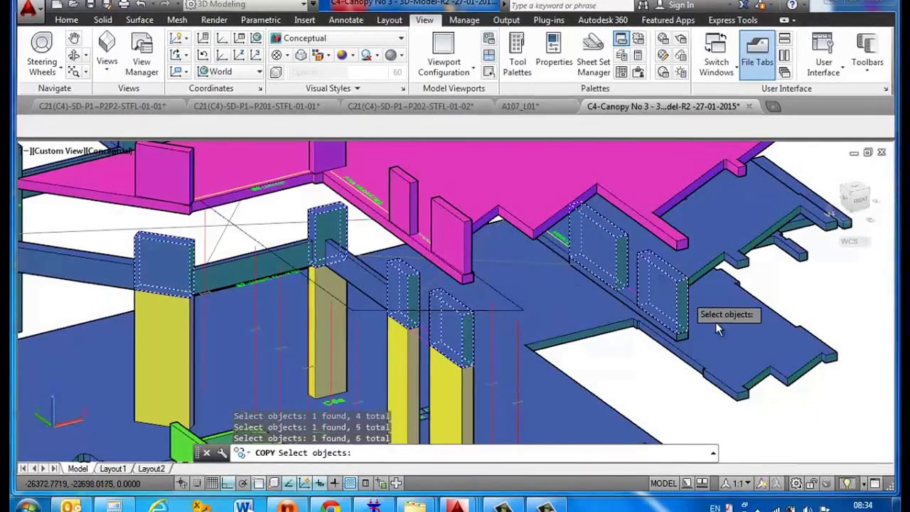
scroll(643, 305, down, 3)
scroll(407, 250, up, 5)
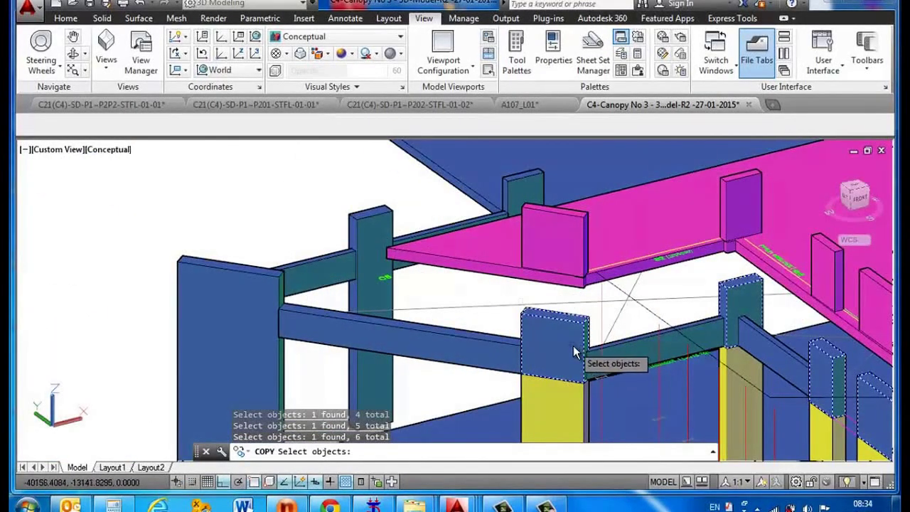
scroll(576, 352, up, 3)
scroll(597, 421, up, 3)
scroll(599, 426, up, 2)
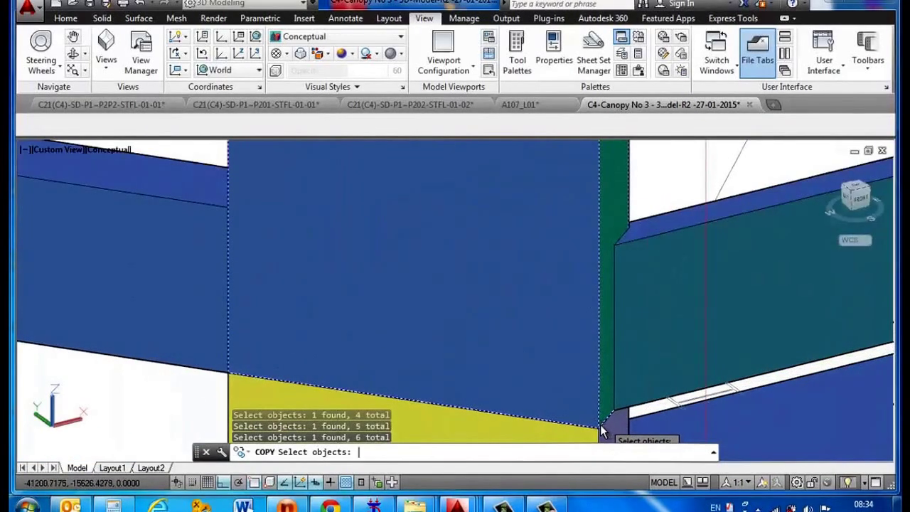
Step: Place the copies 2000 units directly above the originals, using the panel corner as base point
click(597, 431)
scroll(598, 431, down, 4)
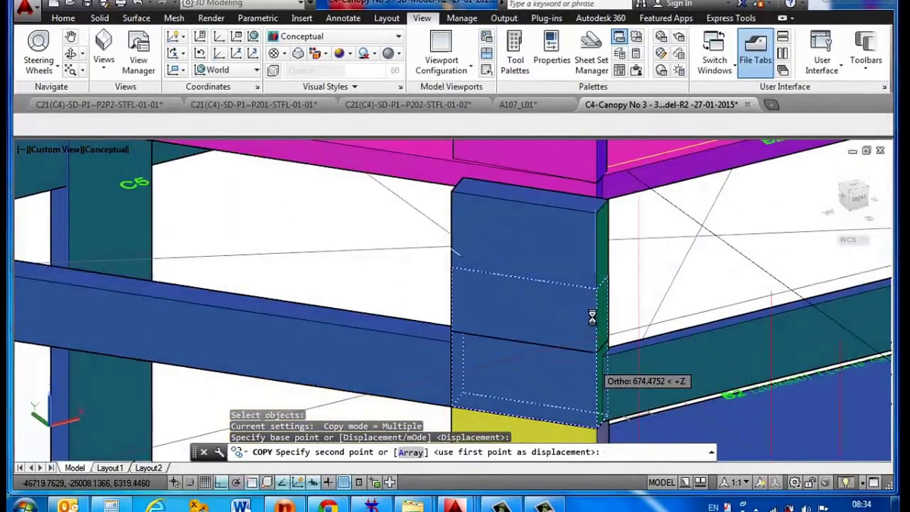
click(594, 289)
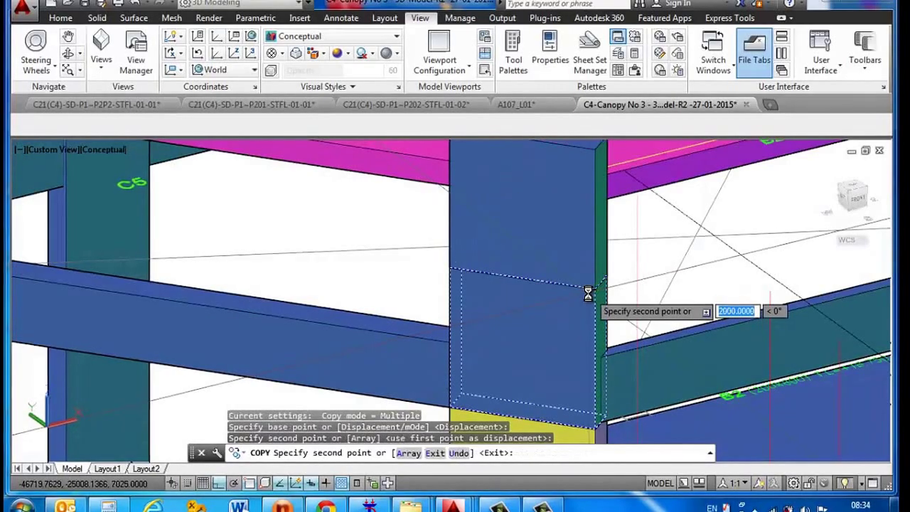
key(Return)
scroll(231, 295, down, 4)
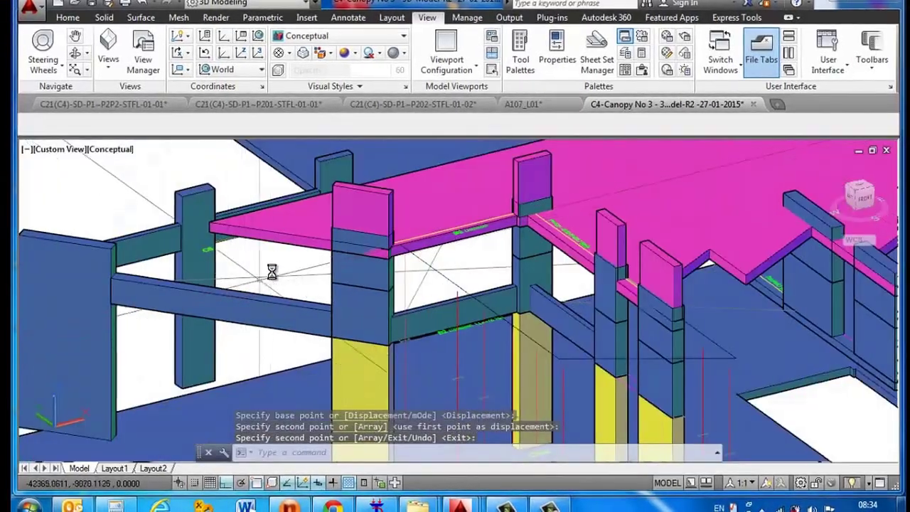
scroll(205, 211, up, 2)
scroll(256, 175, up, 2)
scroll(257, 175, up, 2)
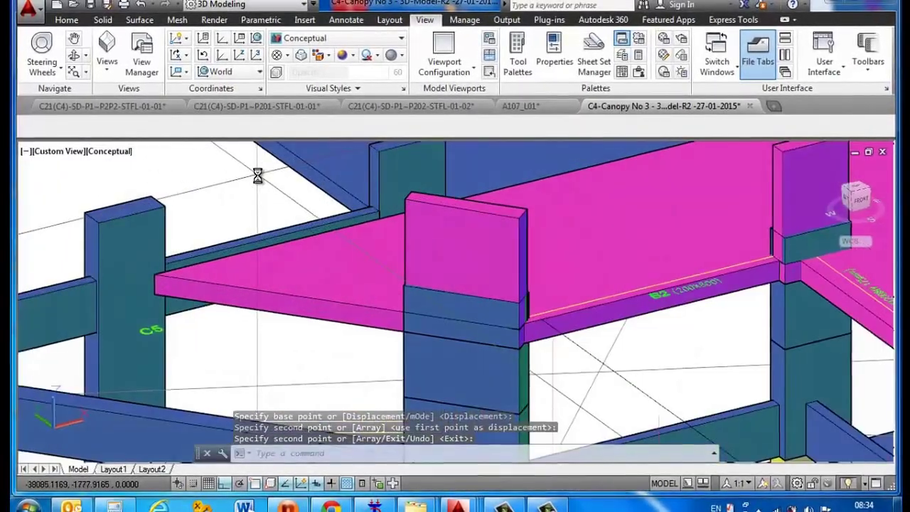
Step: Draw a guide circle centred at the magenta slab corner
text(c)
key(Return)
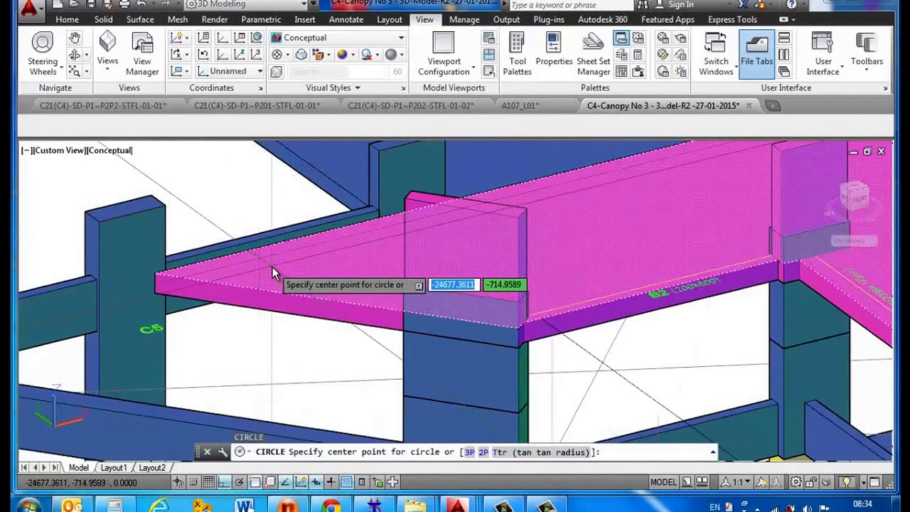
click(245, 274)
click(235, 193)
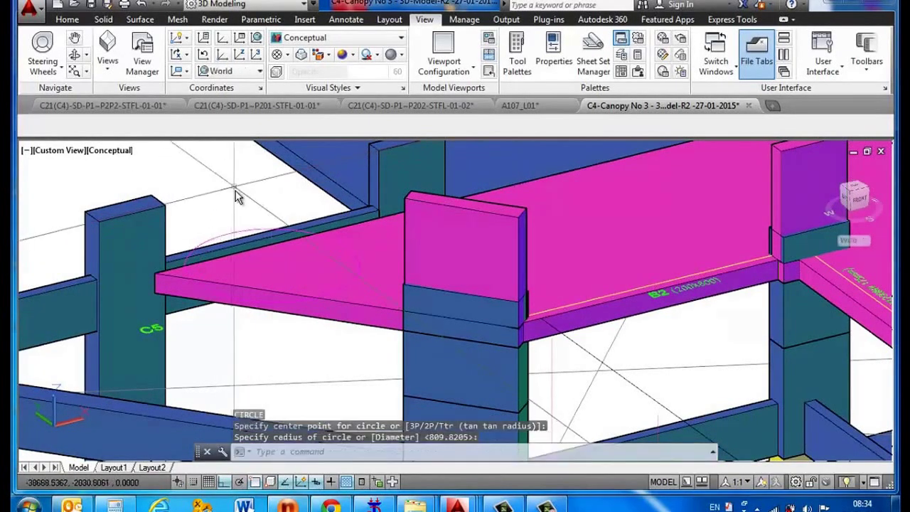
Step: Slice the four columns along the drawn outline's plane, keeping both sides
text(slice)
key(Return)
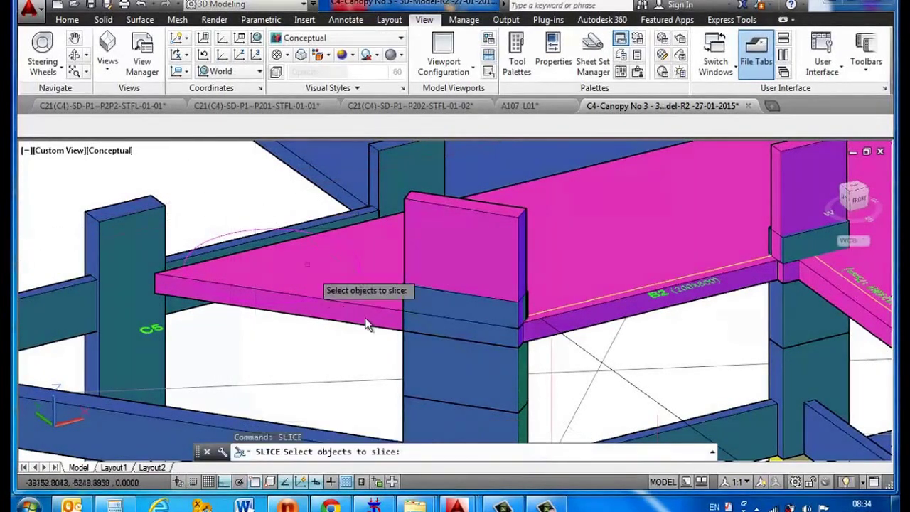
click(406, 343)
scroll(425, 316, down, 5)
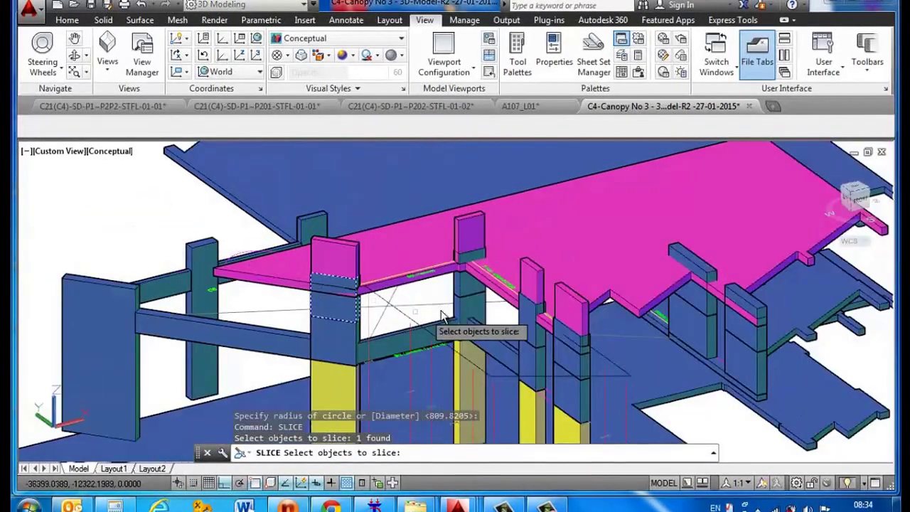
scroll(458, 299, up, 4)
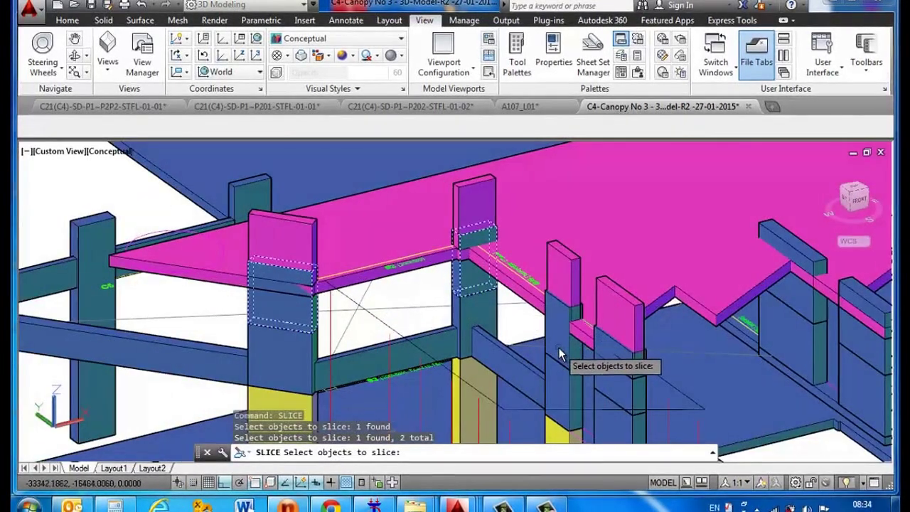
click(564, 360)
click(601, 382)
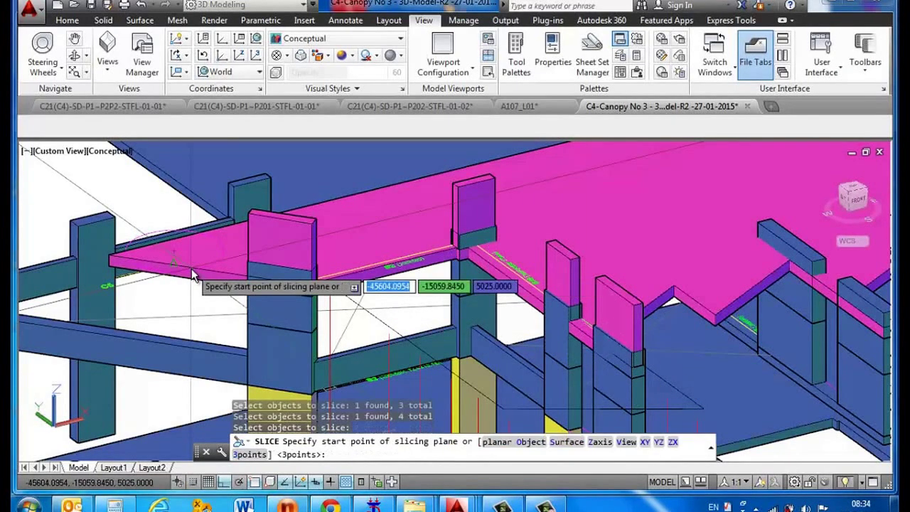
text(o)
key(Return)
click(143, 241)
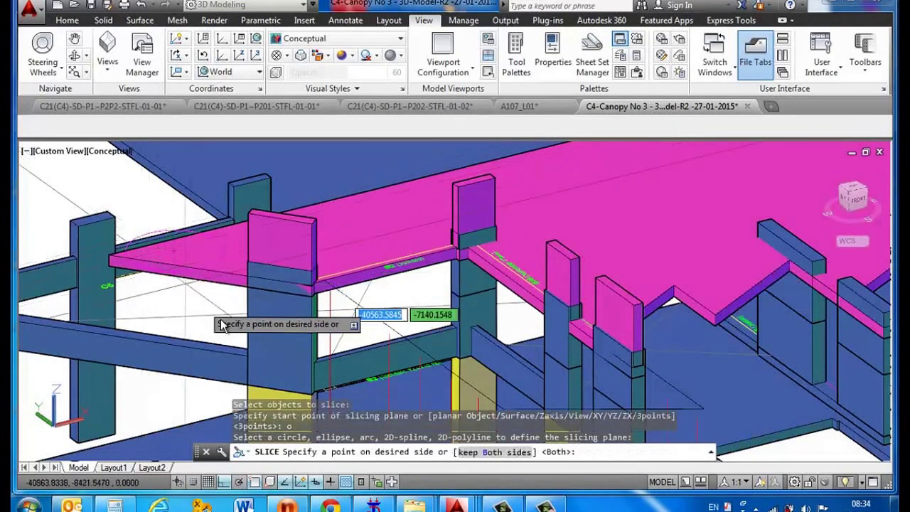
click(247, 334)
scroll(238, 331, up, 2)
text(union)
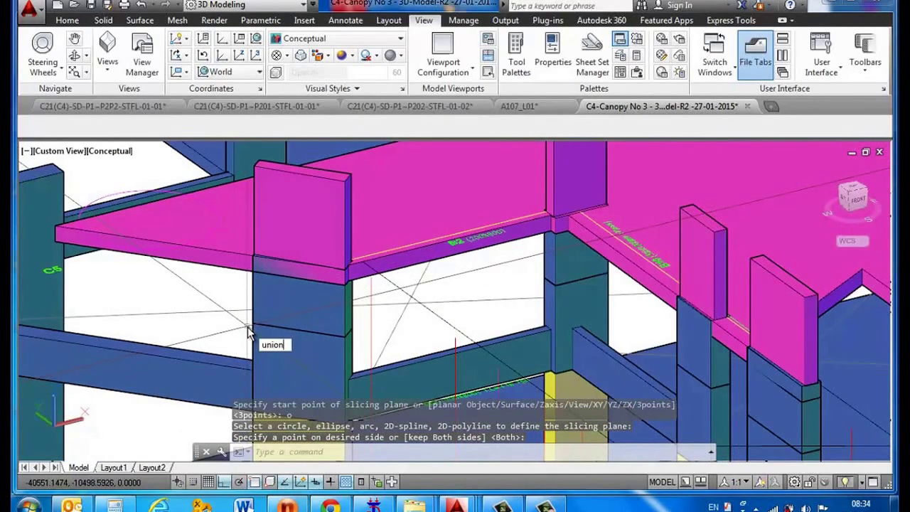
Step: Union the two column pieces back into a single solid
key(Return)
click(268, 348)
click(285, 321)
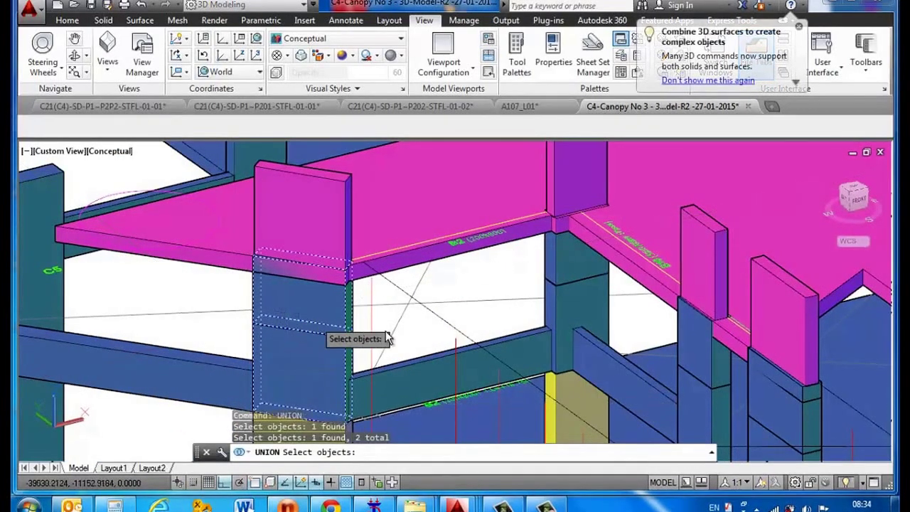
key(Return)
key(Return)
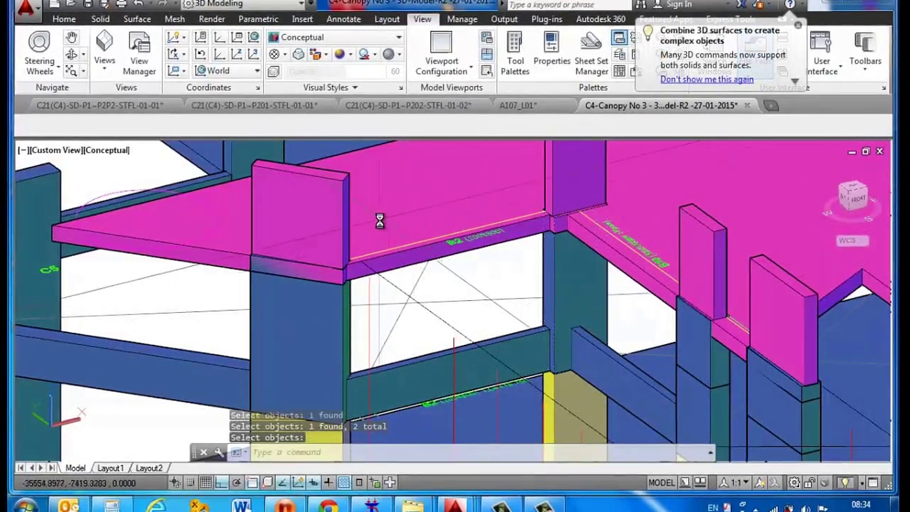
scroll(583, 305, down, 2)
scroll(595, 330, up, 4)
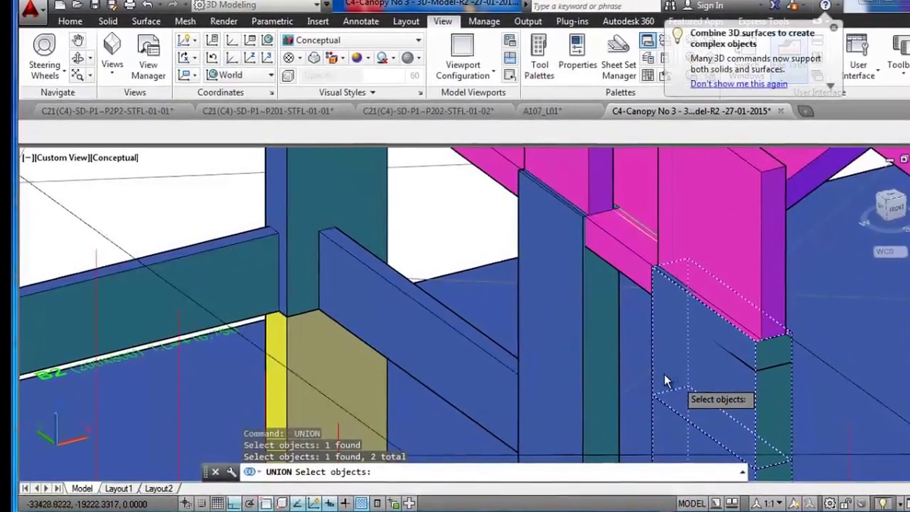
key(Return)
scroll(640, 320, down, 2)
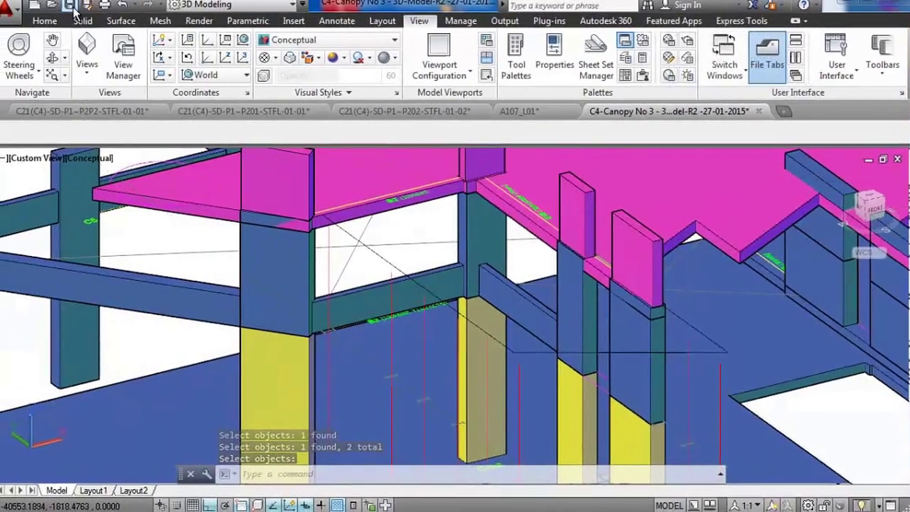
Step: Save the canopy drawing
key(ctrl+s)
scroll(469, 255, down, 4)
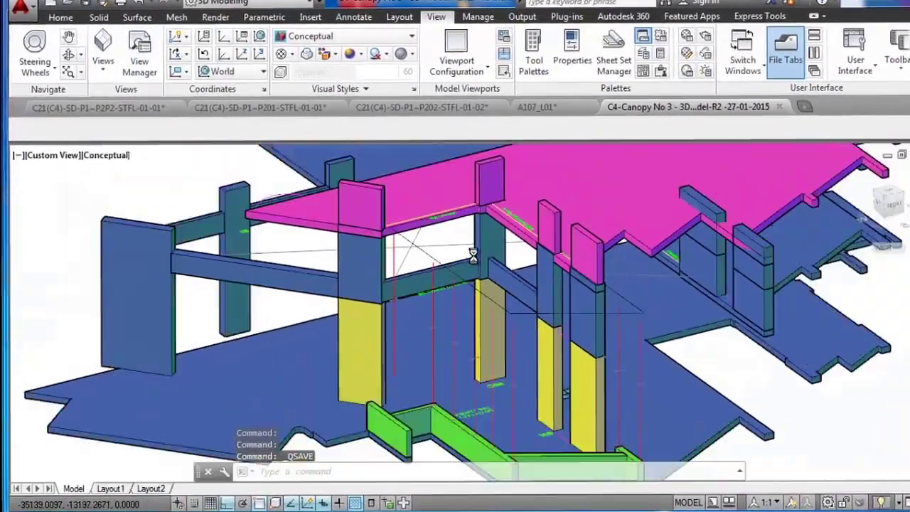
scroll(512, 242, down, 3)
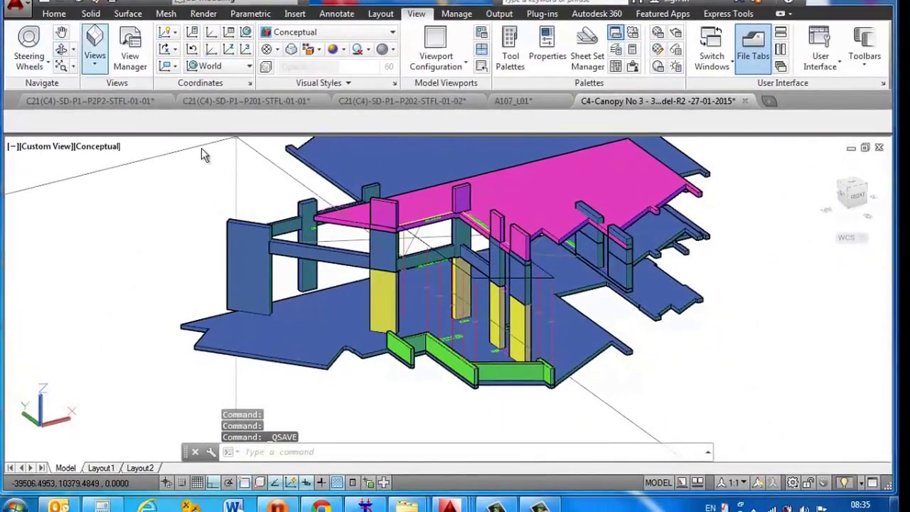
mouse_move(386, 229)
mouse_down()
mouse_move(485, 254)
mouse_move(394, 227)
mouse_up()
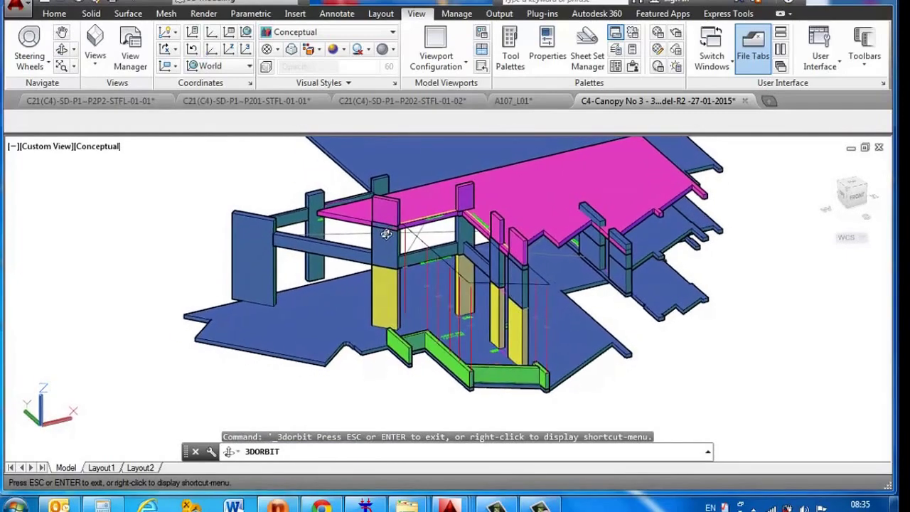
drag(390, 290, 468, 320)
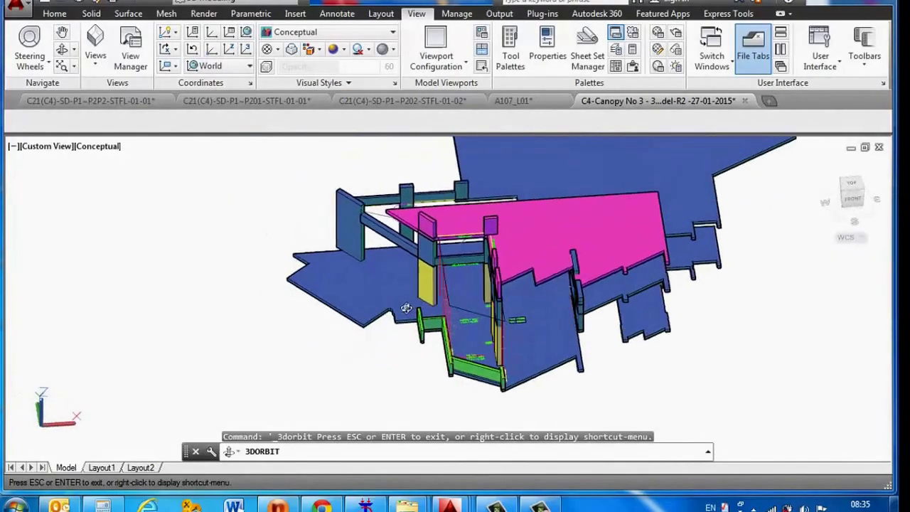
mouse_move(468, 320)
mouse_down()
mouse_move(424, 287)
mouse_move(572, 256)
mouse_up()
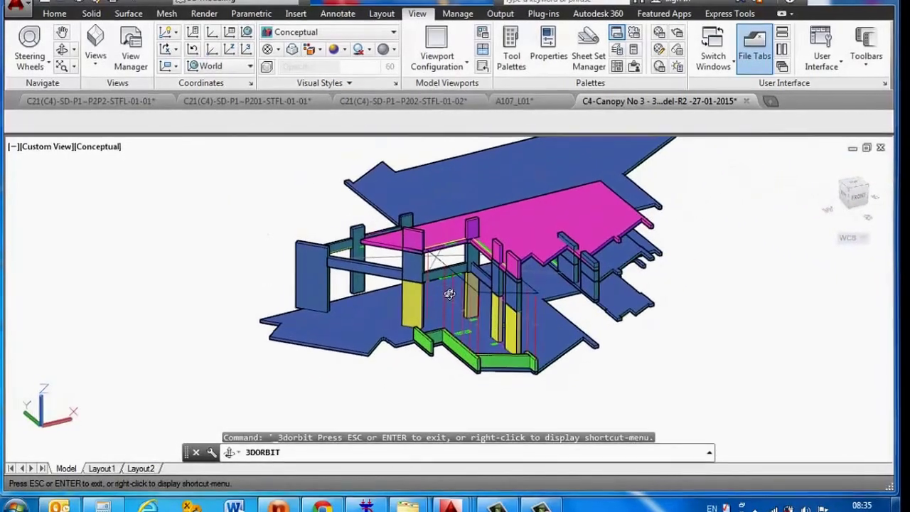
scroll(572, 256, up, 3)
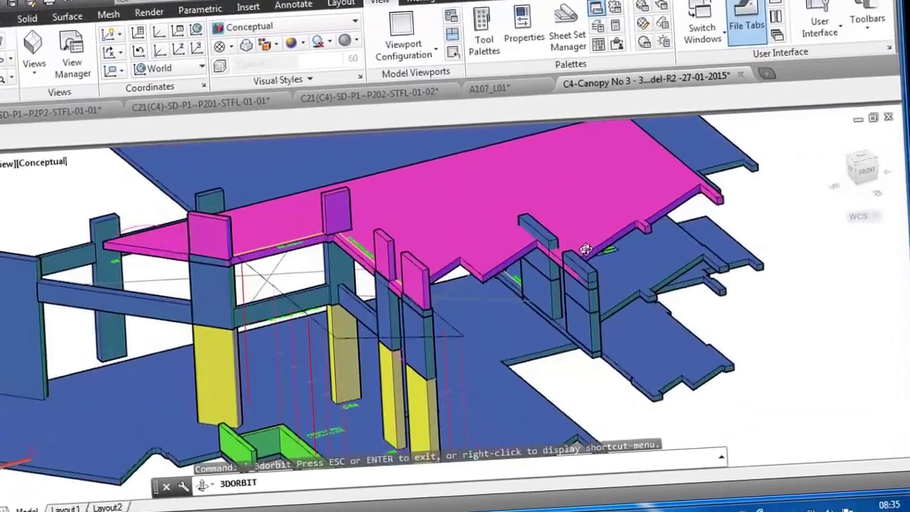
scroll(573, 249, up, 2)
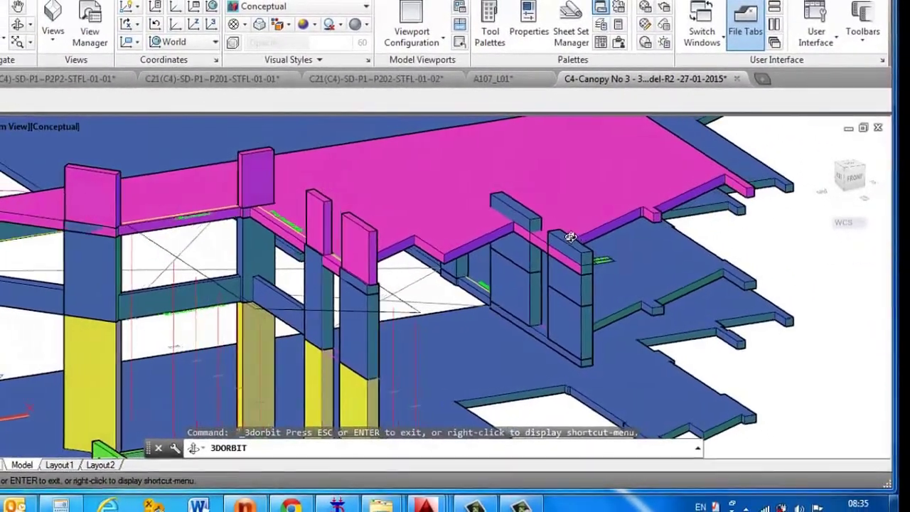
scroll(573, 242, down, 2)
mouse_move(547, 236)
mouse_down()
mouse_move(483, 260)
mouse_move(473, 277)
mouse_up()
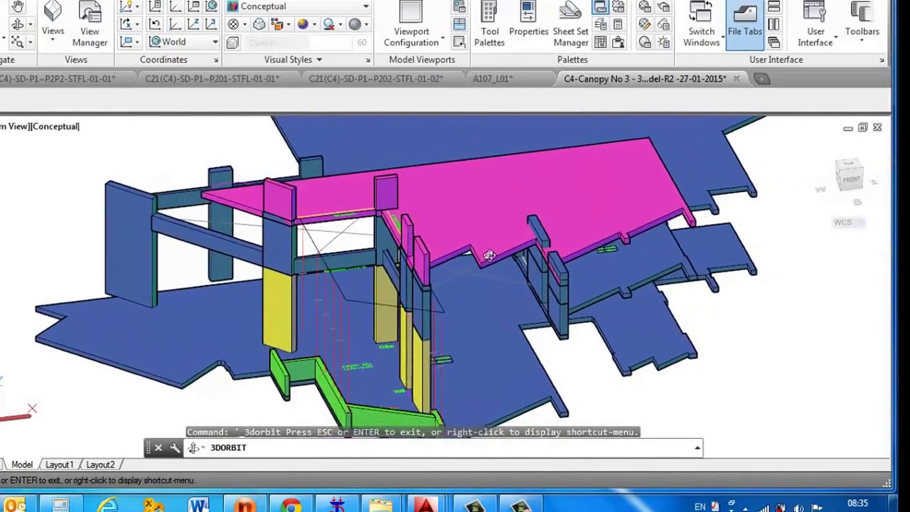
scroll(471, 283, down, 2)
scroll(475, 277, down, 2)
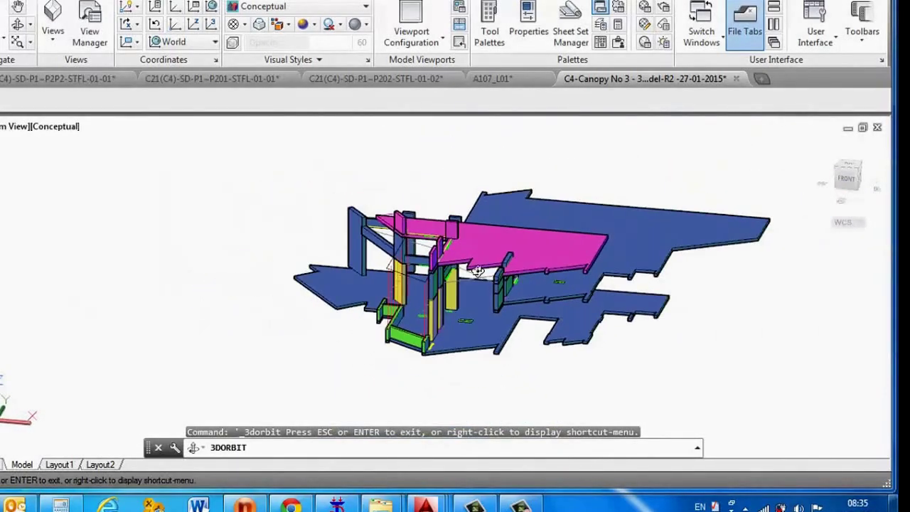
mouse_move(504, 304)
mouse_down()
mouse_move(503, 313)
mouse_move(503, 290)
mouse_up()
right_click(503, 291)
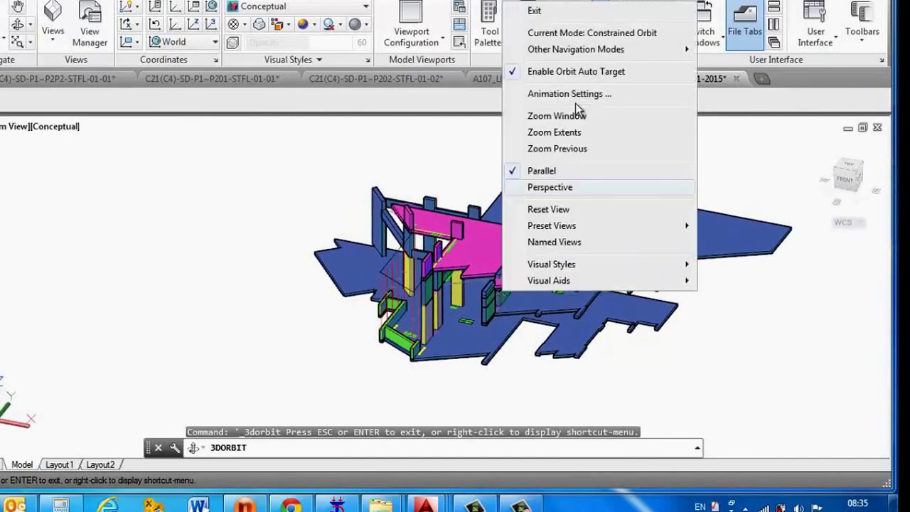
Step: Draw a guide circle centred on the slab edge
click(545, 14)
scroll(456, 341, up, 5)
scroll(441, 341, up, 2)
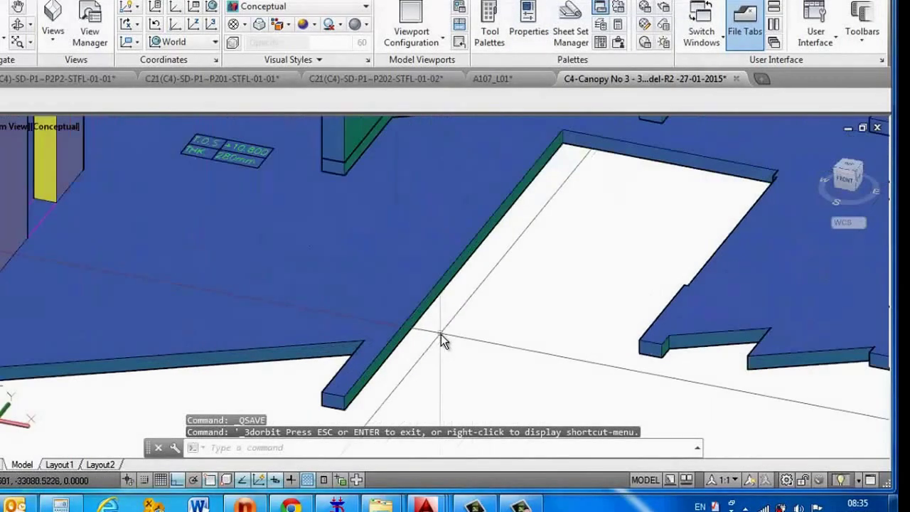
scroll(418, 345, up, 1)
text(c)
key(Return)
click(402, 309)
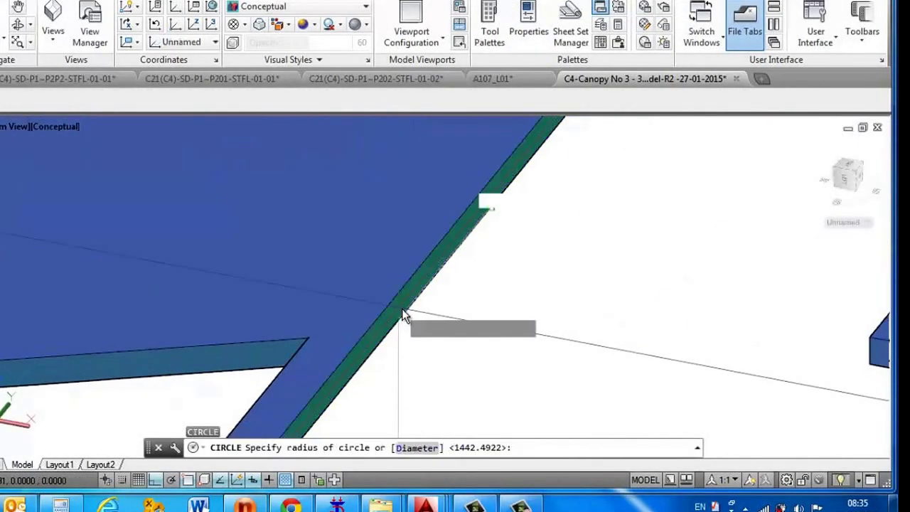
scroll(401, 309, down, 2)
click(441, 363)
scroll(501, 394, down, 3)
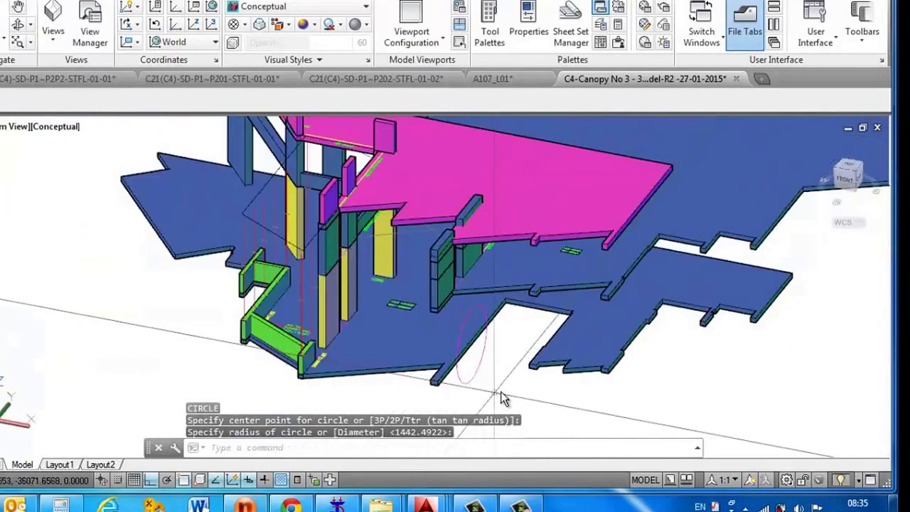
Step: Slice the slabs at the circle's plane, keeping the left-hand portion
text(slic)
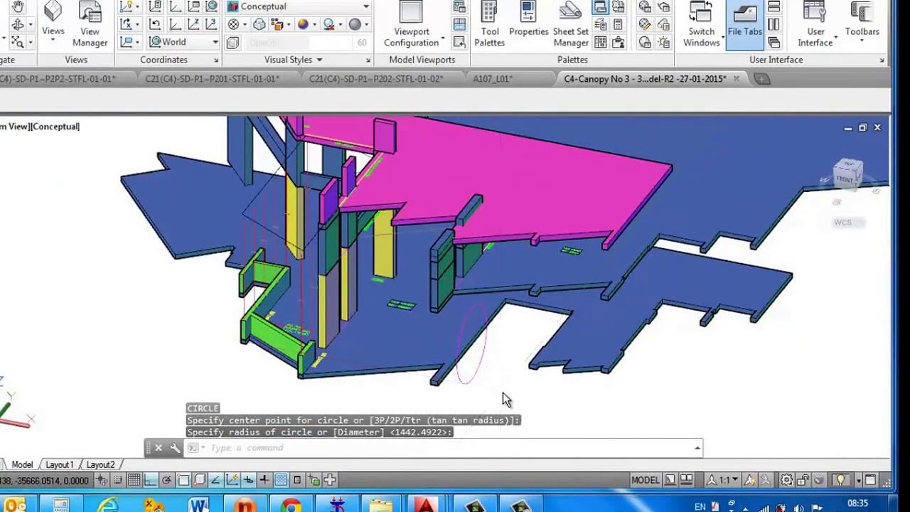
key(Return)
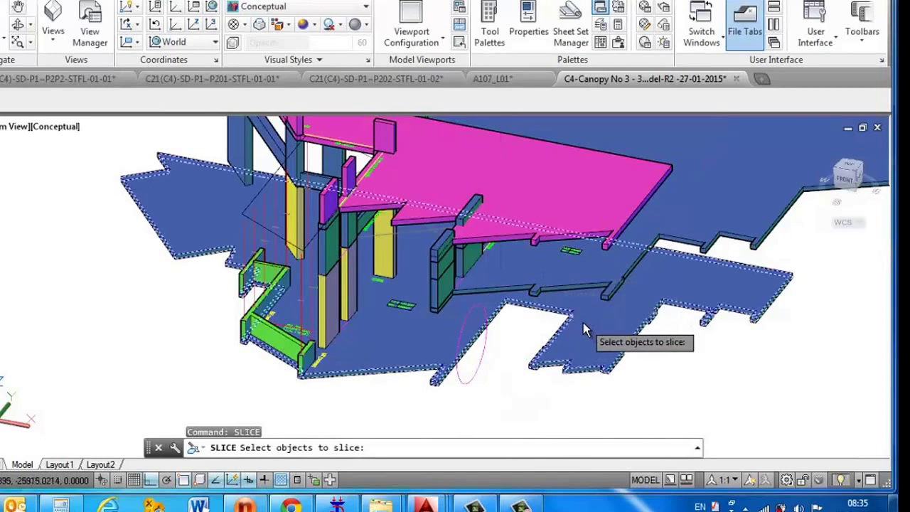
click(594, 210)
click(598, 220)
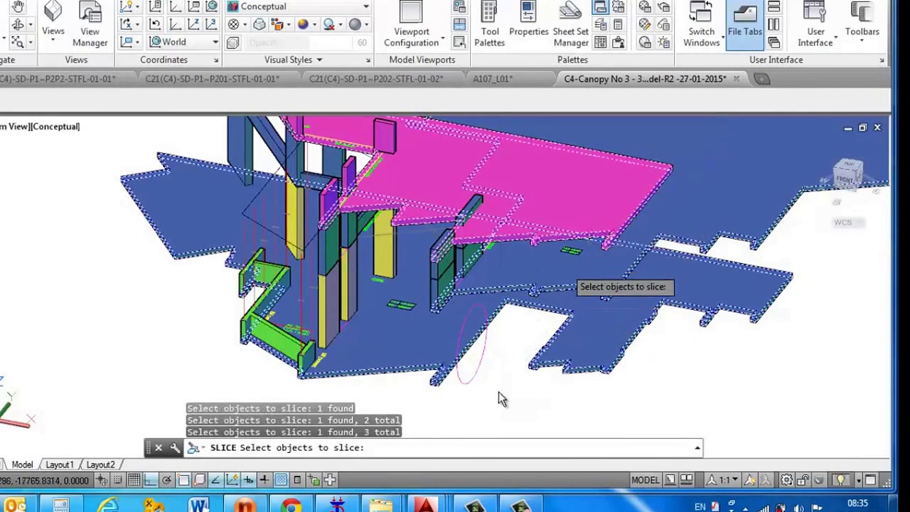
key(Return)
text(o)
key(Return)
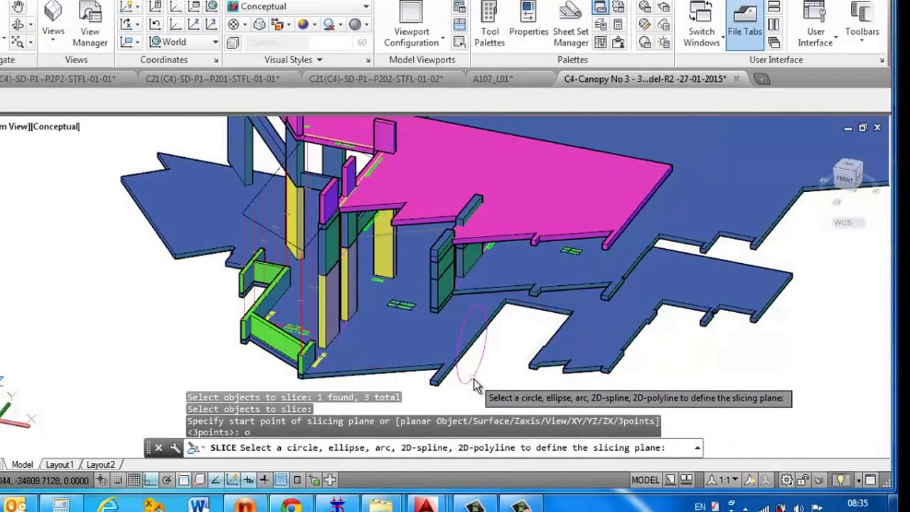
click(476, 384)
click(434, 388)
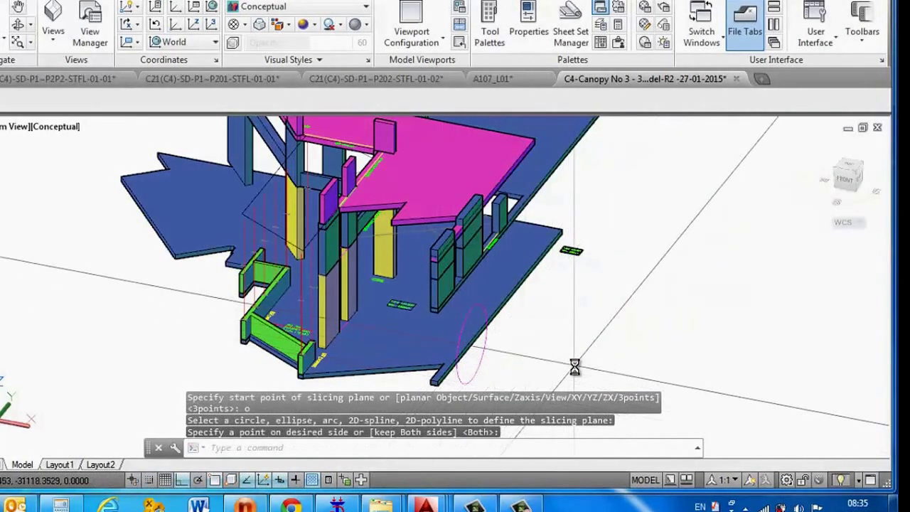
scroll(575, 367, down, 3)
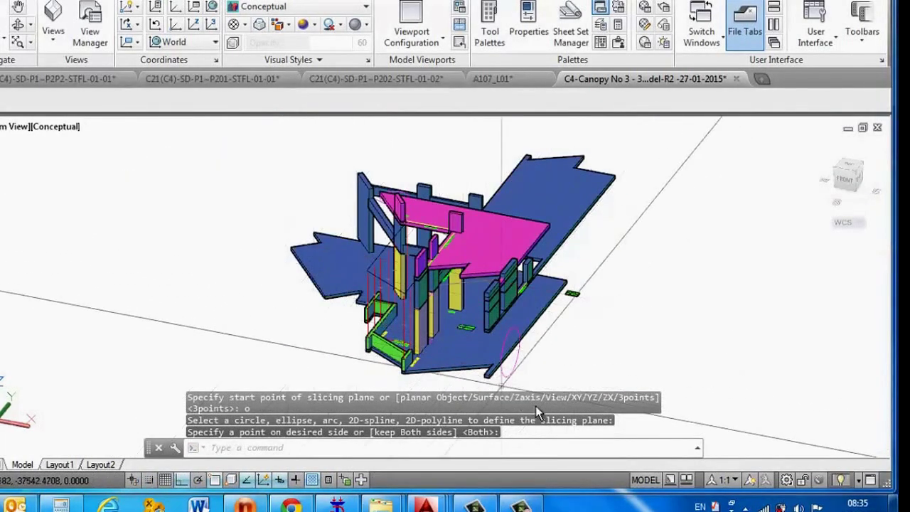
Step: Erase the guide circle
text(e)
key(Return)
click(513, 376)
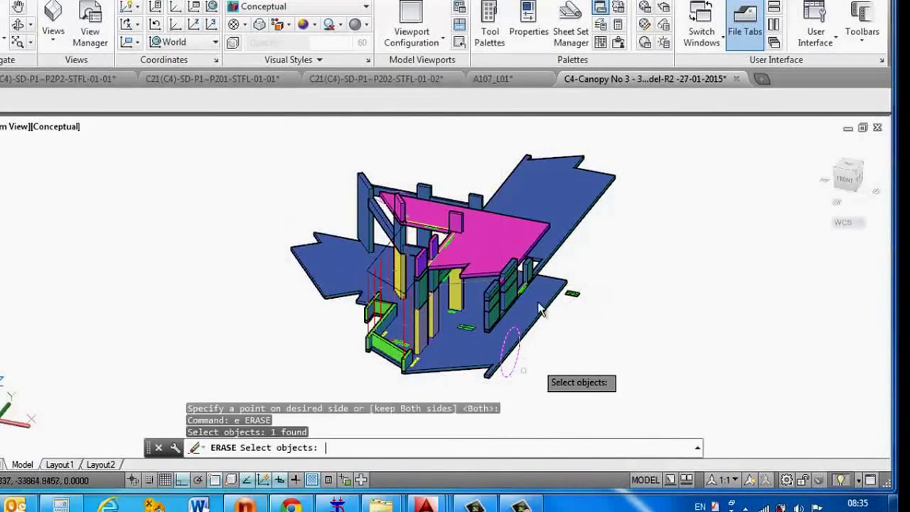
key(Return)
click(17, 25)
Step: Orbit the model to a lower viewing angle
mouse_move(289, 181)
mouse_down()
mouse_move(340, 235)
mouse_move(402, 242)
mouse_move(444, 268)
mouse_move(485, 268)
mouse_move(473, 239)
mouse_up()
right_click(473, 238)
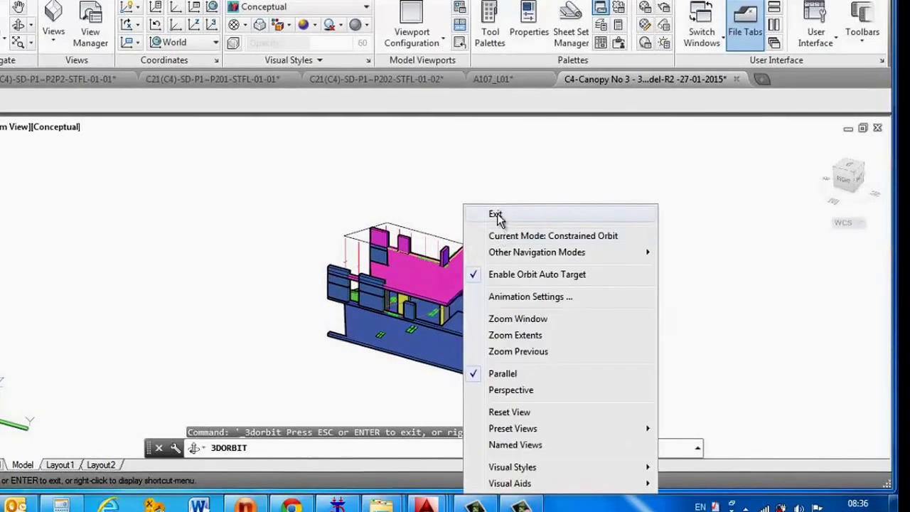
click(496, 215)
scroll(473, 268, up, 3)
scroll(469, 270, up, 5)
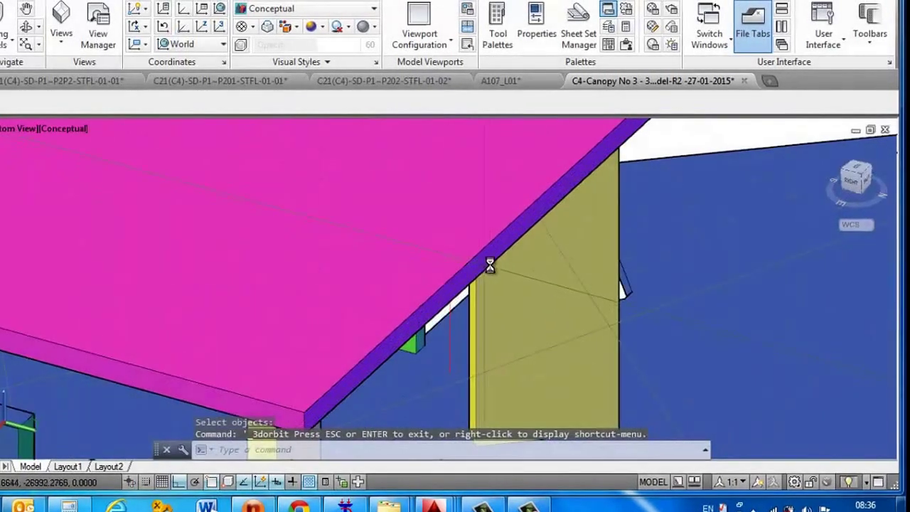
Step: Draw a guide circle centred on the canopy edge
text(c)
key(Return)
scroll(500, 243, up, 3)
click(491, 241)
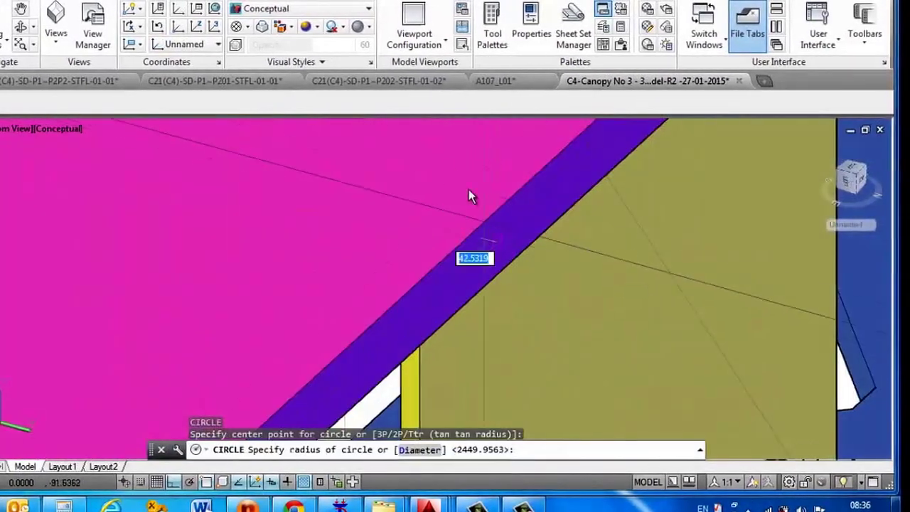
click(386, 142)
scroll(588, 290, down, 5)
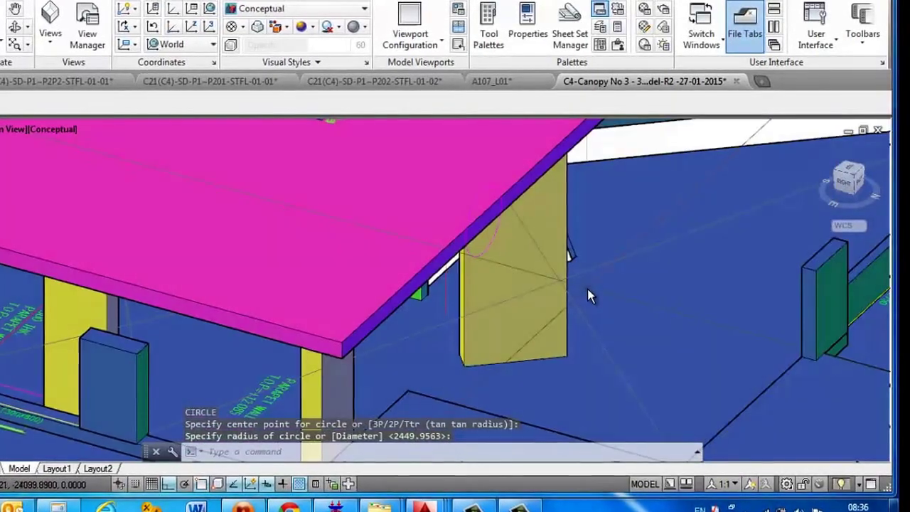
Step: Slice the floor slab along the new circle's plane, keeping one side
text(slice)
key(Return)
scroll(600, 252, down, 5)
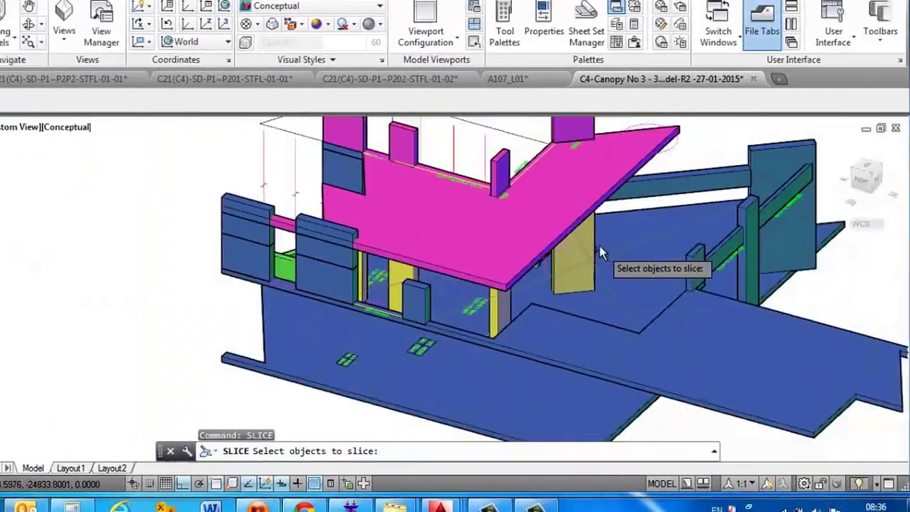
click(712, 304)
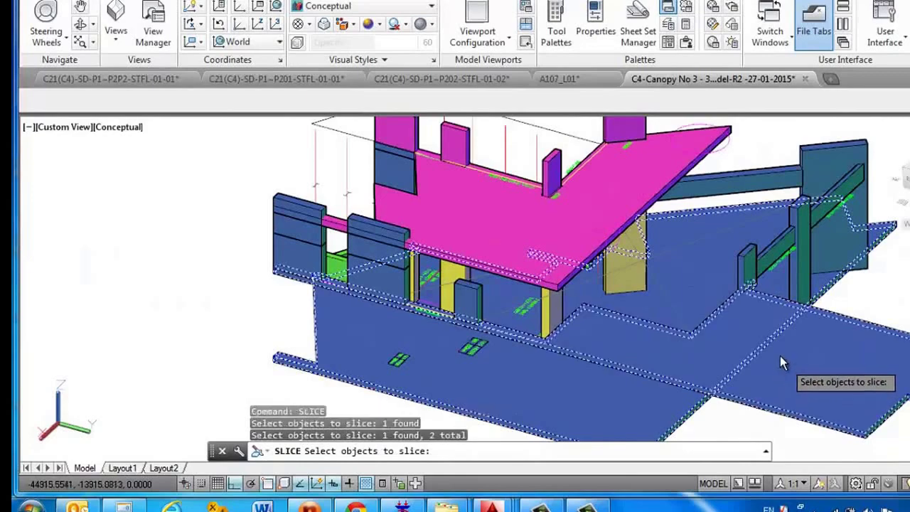
key(Return)
text(o)
key(Return)
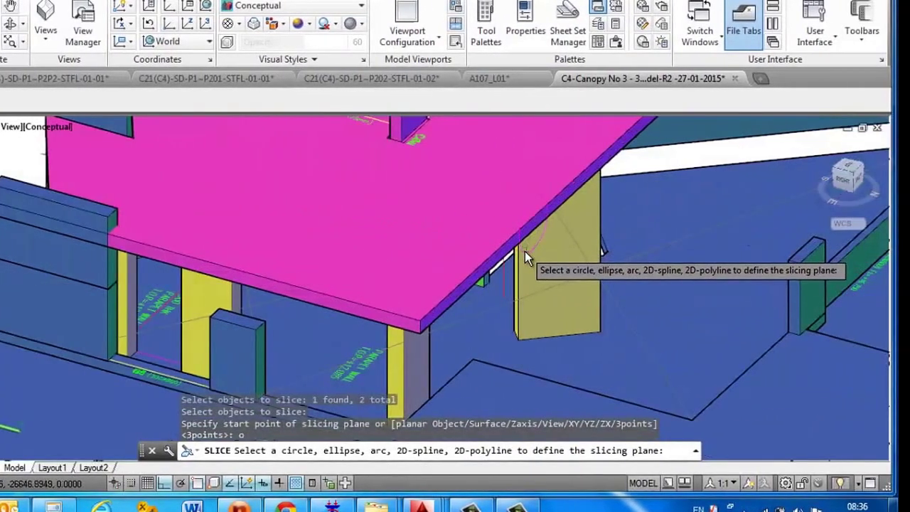
click(525, 251)
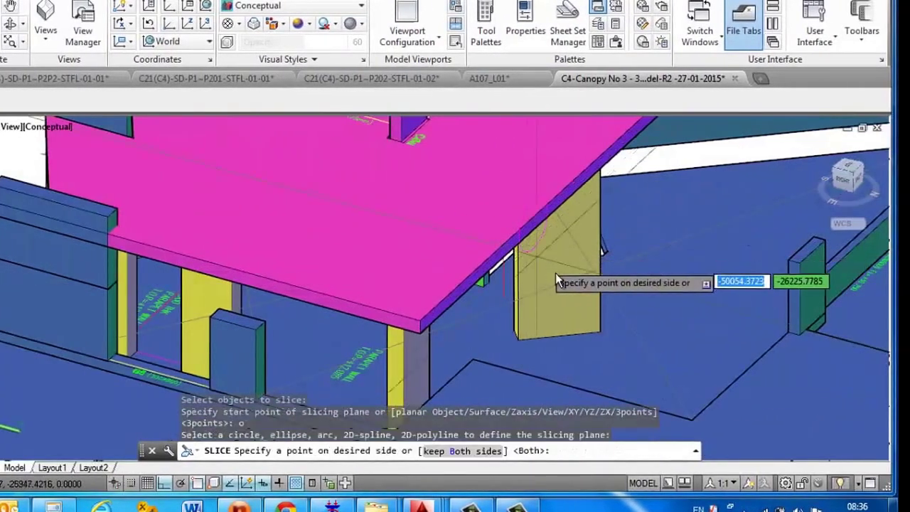
click(264, 239)
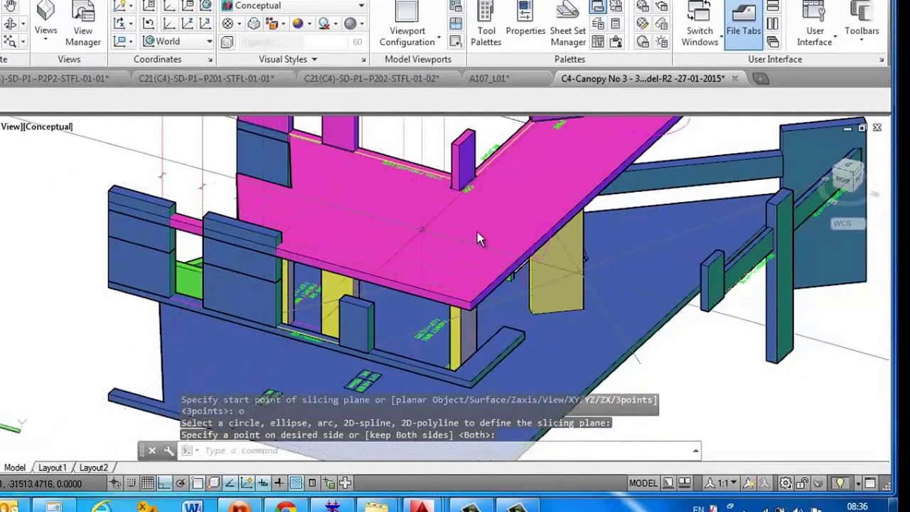
scroll(542, 262, down, 3)
scroll(542, 263, up, 2)
scroll(602, 260, up, 2)
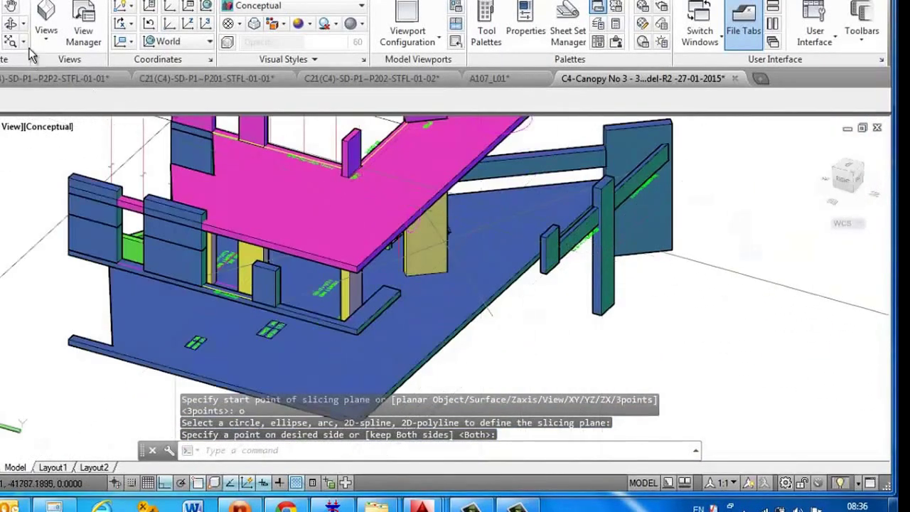
click(12, 27)
mouse_move(540, 207)
mouse_down()
mouse_move(458, 235)
mouse_move(605, 234)
mouse_move(620, 259)
mouse_move(357, 291)
mouse_move(356, 320)
mouse_move(337, 292)
mouse_up()
Step: Draw a guide circle centred at the slab notch
drag(345, 287, 347, 286)
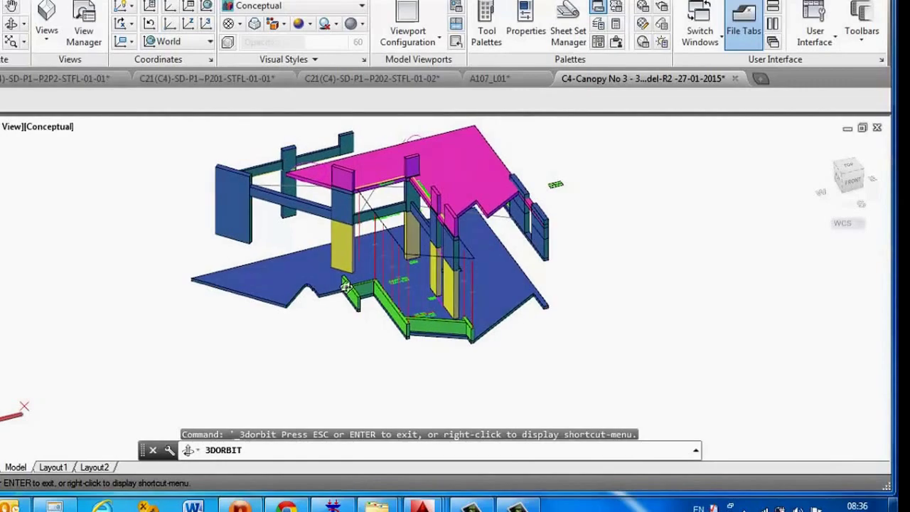
scroll(292, 210, up, 3)
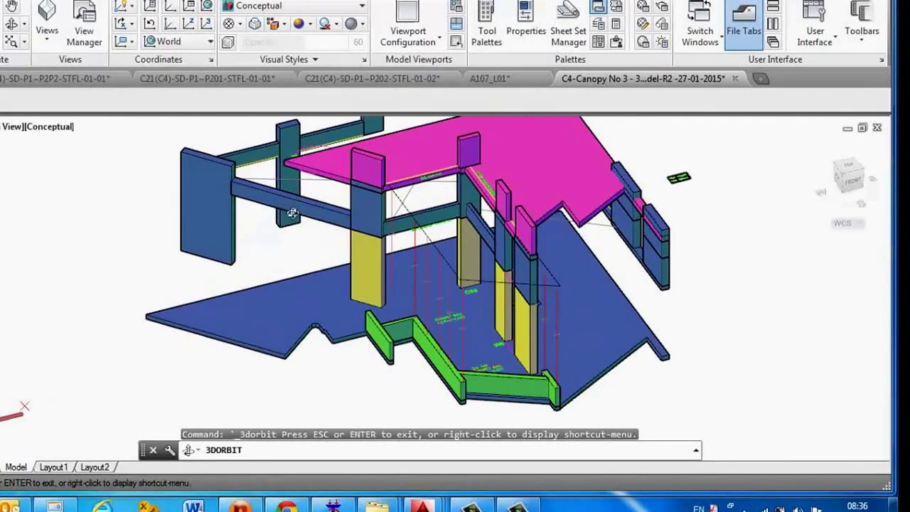
right_click(295, 220)
click(326, 215)
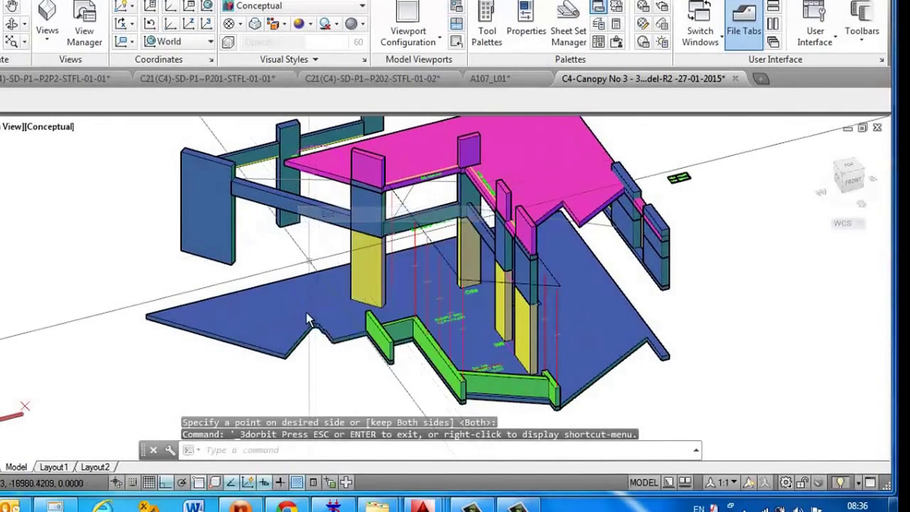
scroll(320, 342, up, 3)
scroll(329, 348, up, 3)
scroll(341, 338, up, 2)
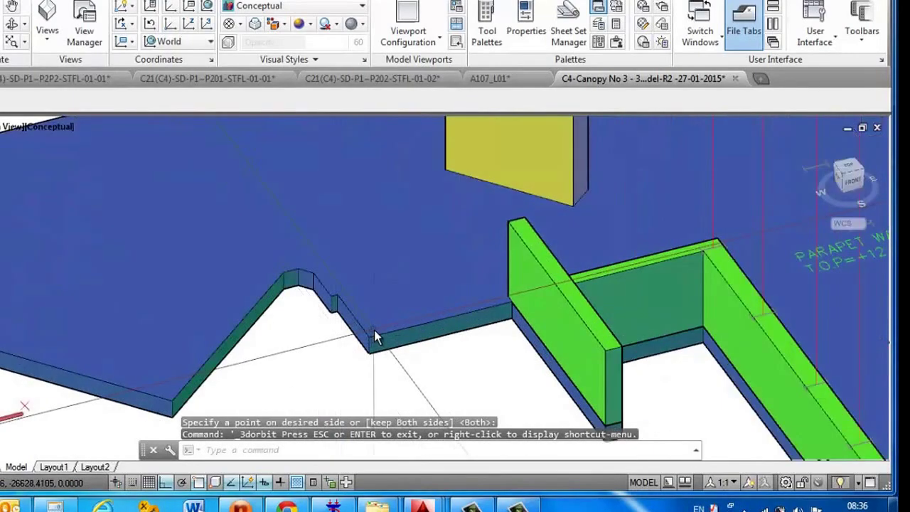
scroll(352, 340, up, 3)
scroll(359, 337, up, 2)
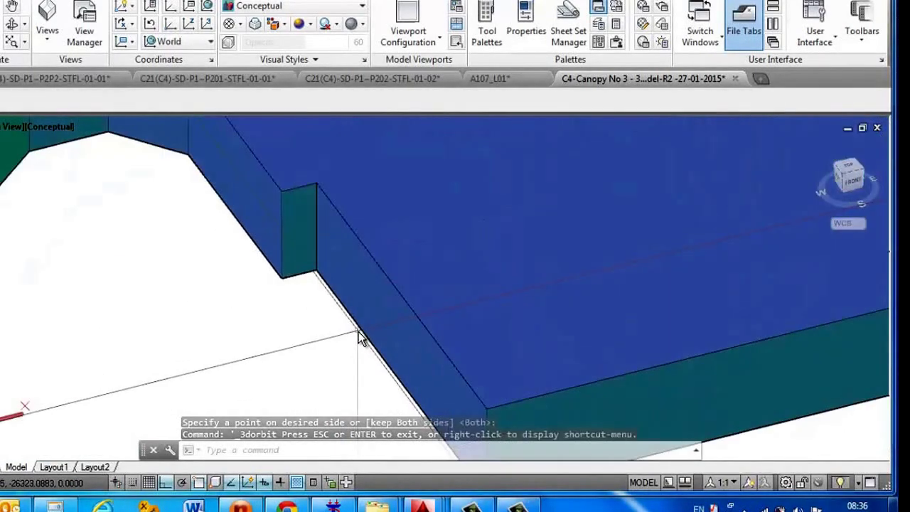
text(c)
key(Return)
click(367, 310)
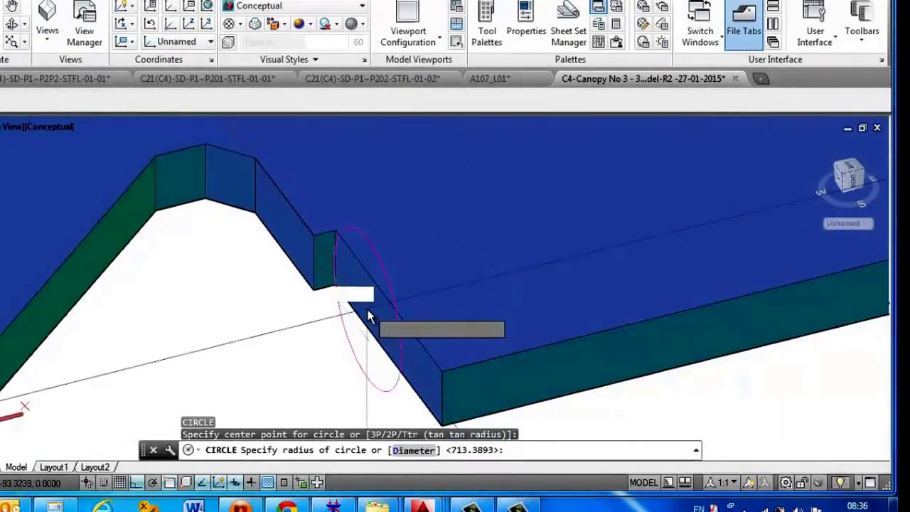
click(390, 359)
text(slic)
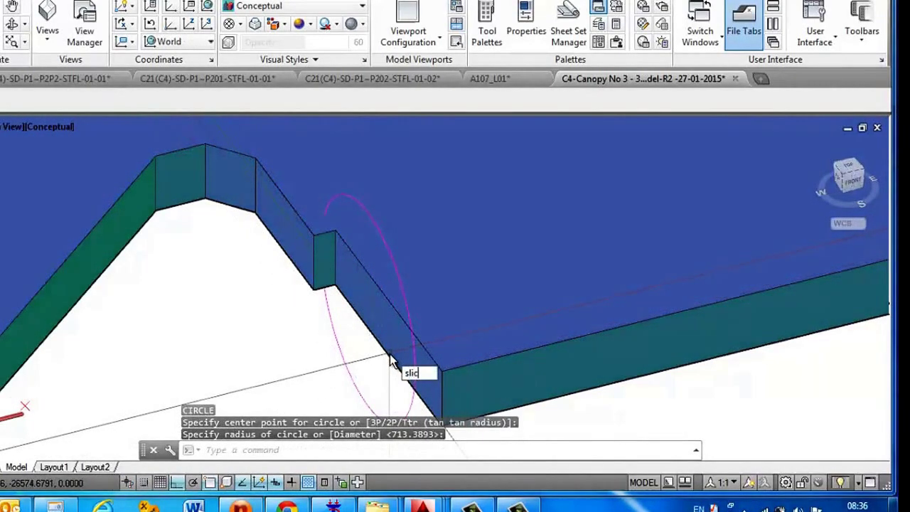
Step: Slice the blue floor slab, beam and magenta roof slab along the circle, keeping both sides
text(e)
key(Return)
scroll(420, 390, down, 3)
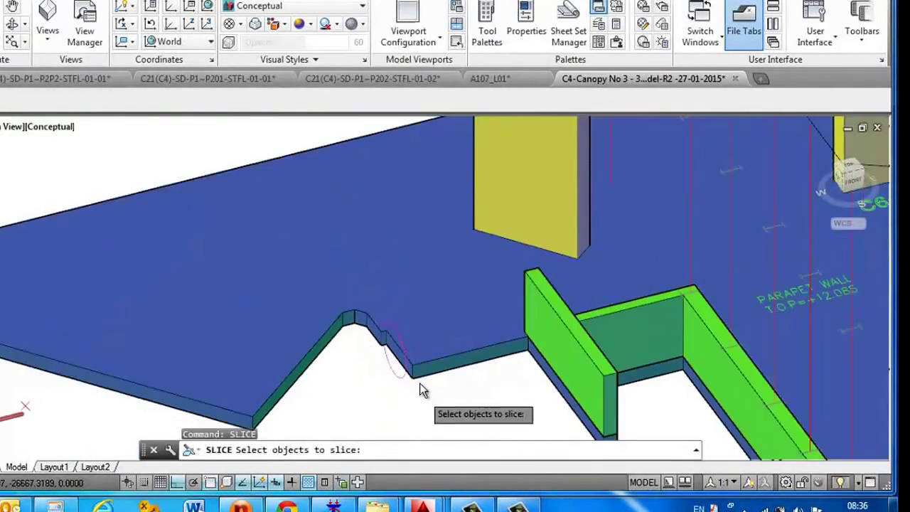
click(325, 300)
scroll(377, 391, down, 3)
click(303, 212)
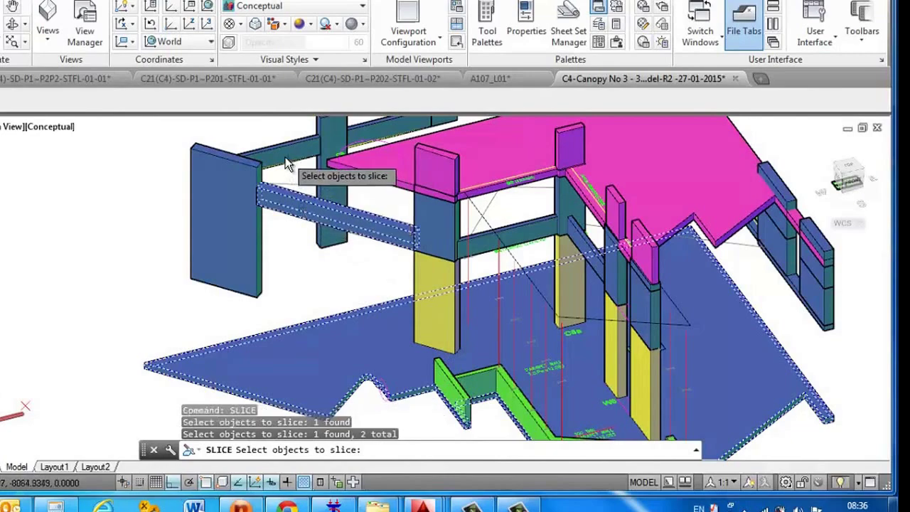
click(358, 180)
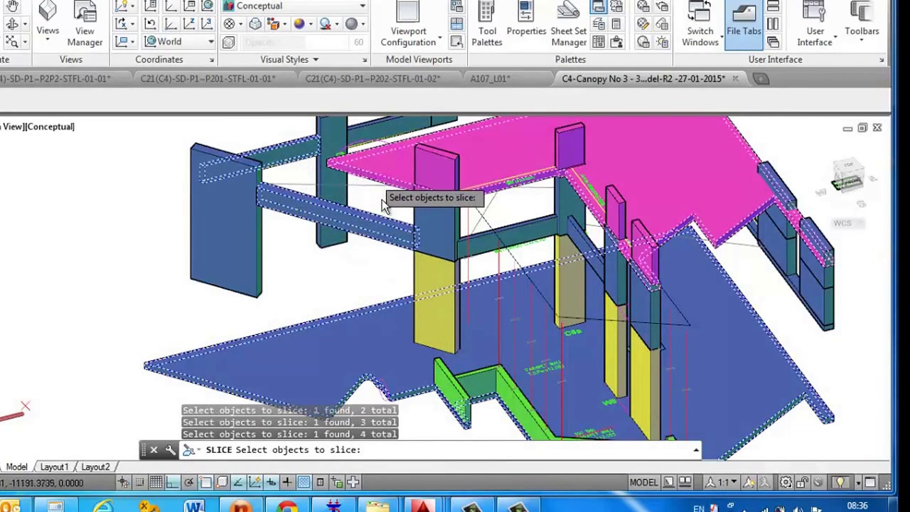
key(Return)
text(o)
key(Return)
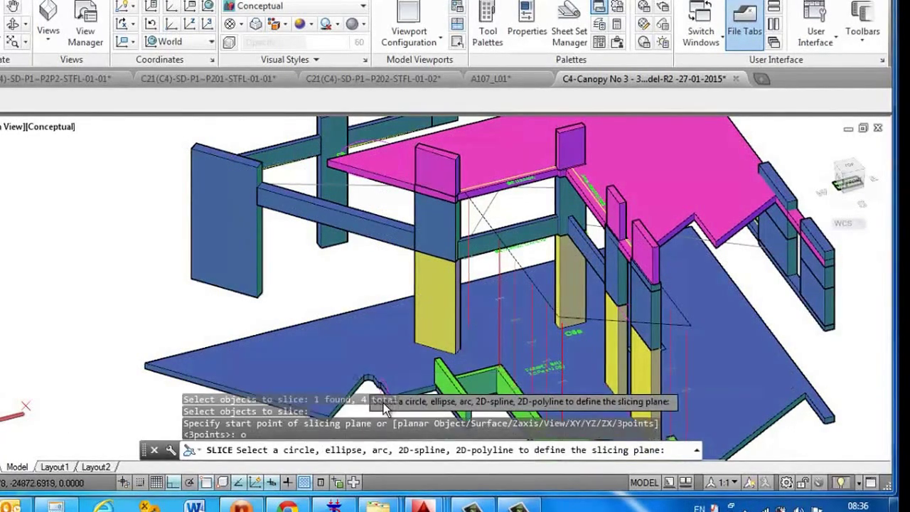
scroll(416, 388, up, 5)
click(409, 381)
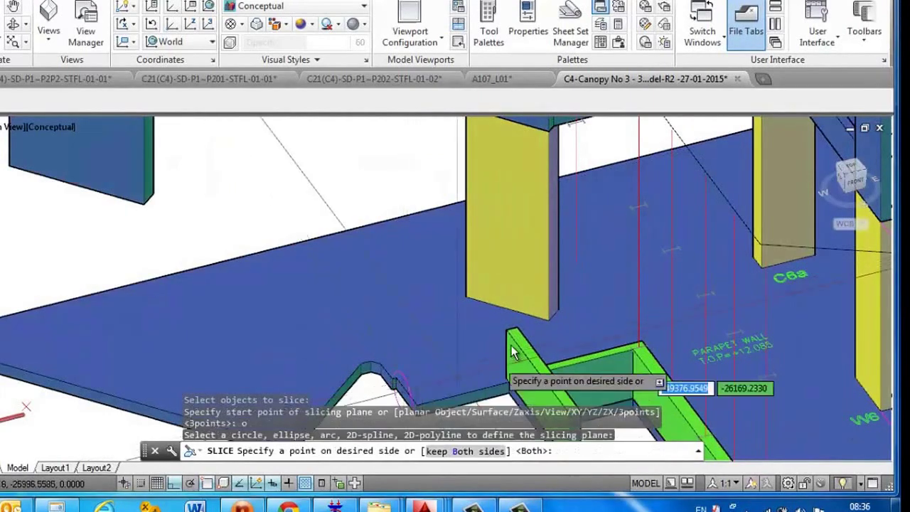
key(Return)
scroll(356, 327, down, 5)
text(e)
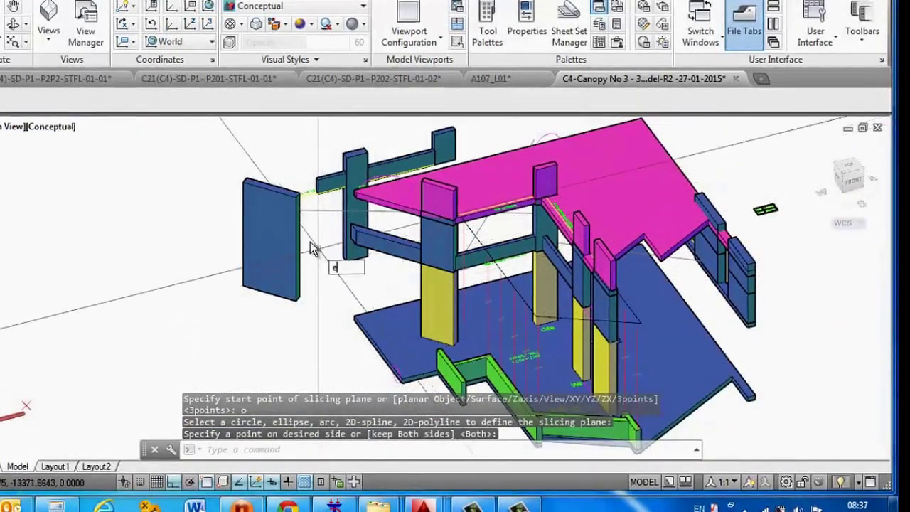
Step: Erase the freestanding blue wall panel beside the canopy
key(Return)
click(290, 230)
key(Return)
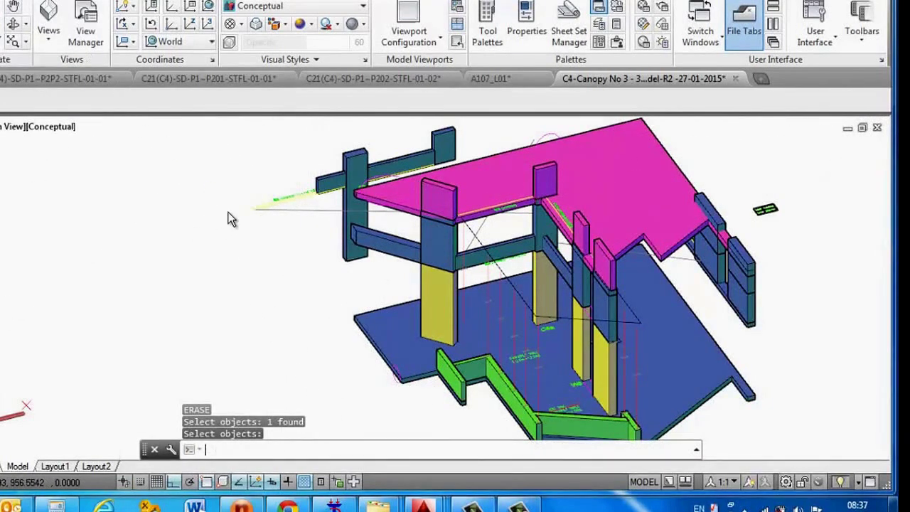
click(12, 29)
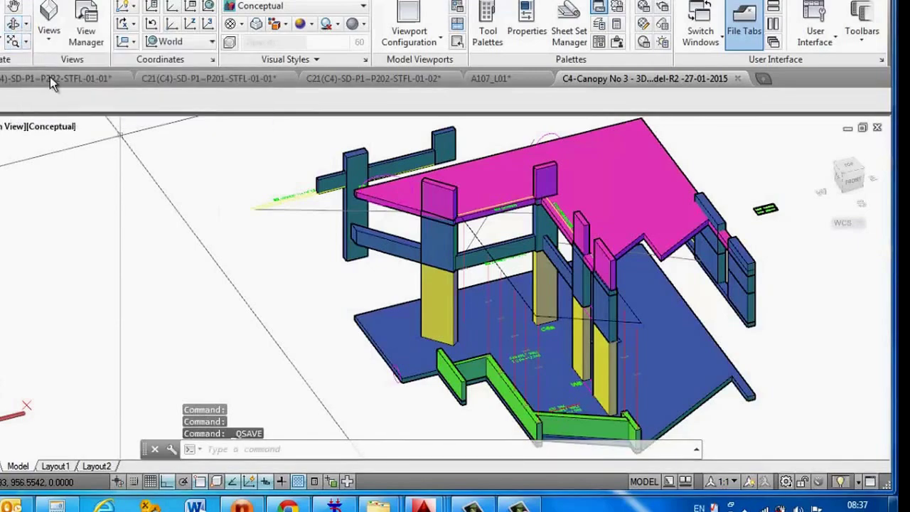
click(13, 30)
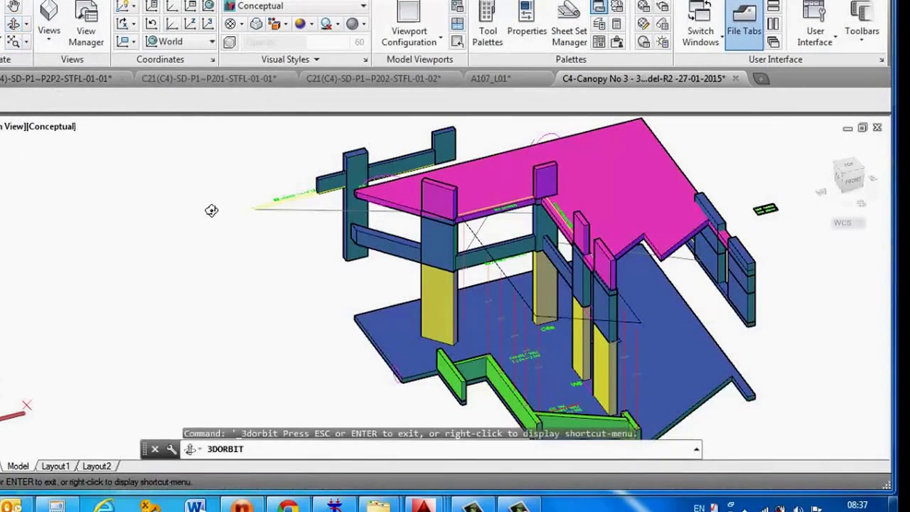
Step: Orbit the canopy model to a lower side view, then exit orbit
mouse_move(211, 210)
mouse_down()
mouse_move(284, 246)
mouse_move(317, 243)
mouse_move(285, 239)
mouse_move(325, 226)
mouse_move(245, 225)
mouse_move(269, 213)
mouse_move(291, 218)
mouse_up()
scroll(472, 242, up, 2)
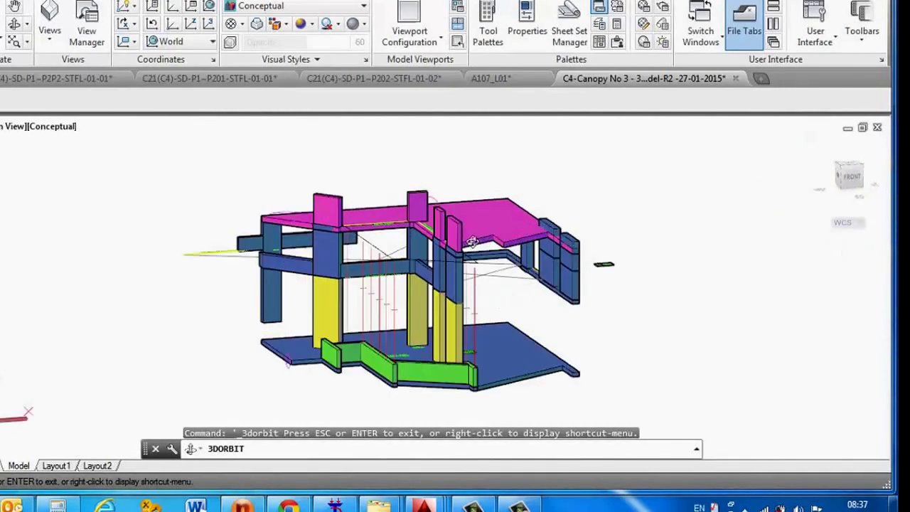
mouse_move(472, 242)
mouse_down()
mouse_move(409, 254)
mouse_move(463, 271)
mouse_move(481, 264)
mouse_move(502, 280)
mouse_move(471, 260)
mouse_move(487, 271)
mouse_move(502, 266)
mouse_move(524, 285)
mouse_up()
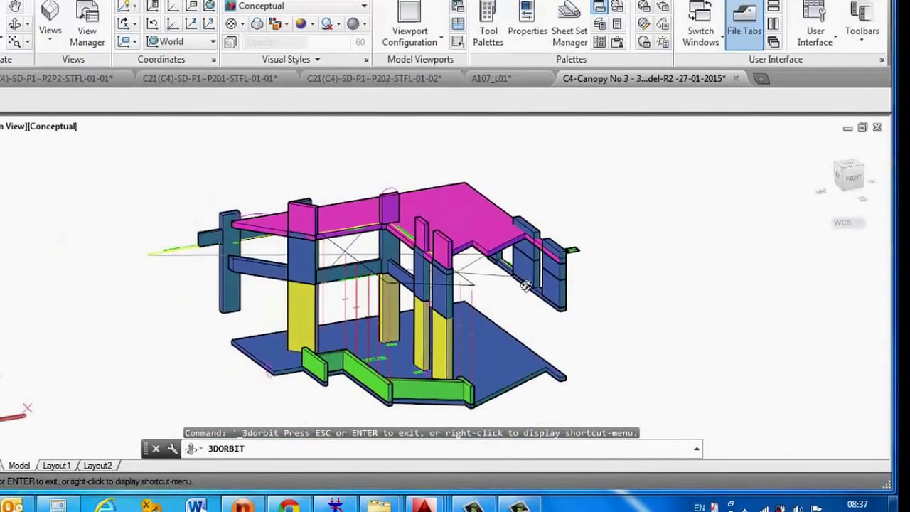
scroll(569, 298, up, 2)
scroll(584, 290, up, 2)
right_click(592, 284)
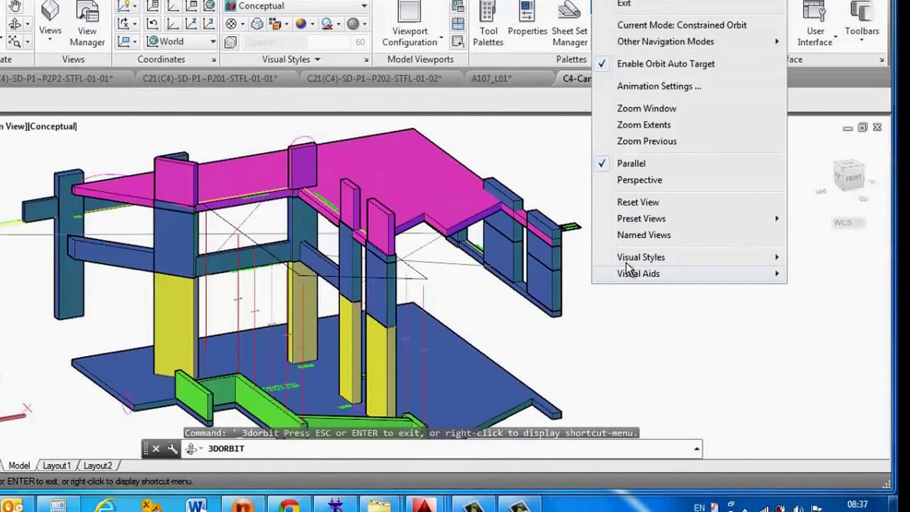
click(624, 4)
text(copy)
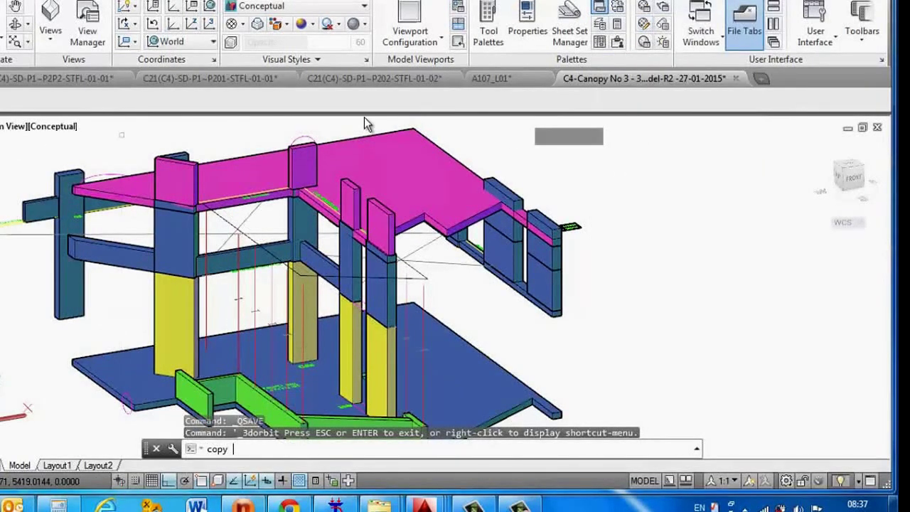
Step: Restart COPY and select the two wall column pieces on the model's right side
key(Return)
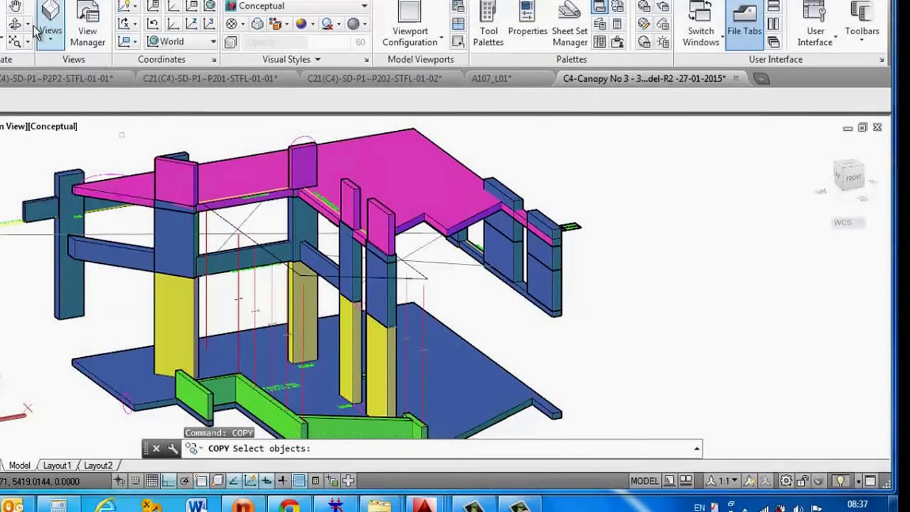
click(15, 25)
drag(427, 285, 331, 161)
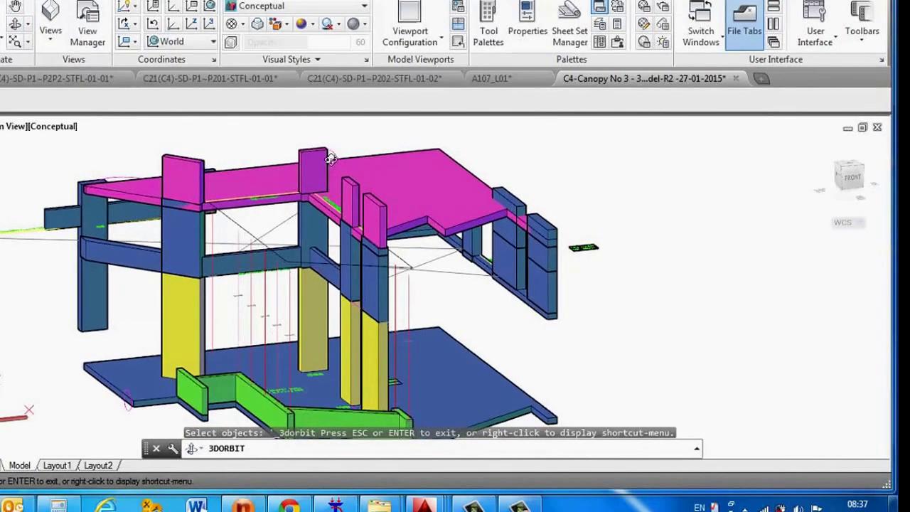
right_click(331, 161)
click(363, 170)
scroll(497, 249, up, 3)
scroll(340, 206, up, 2)
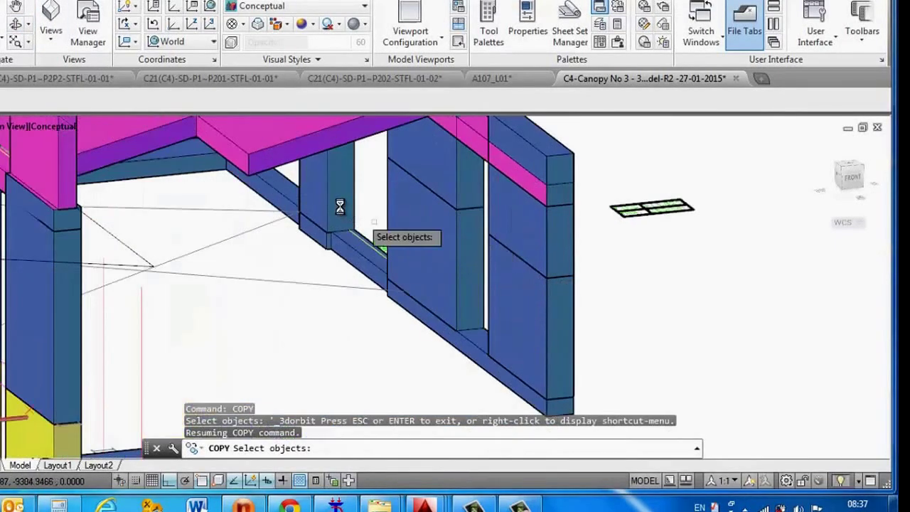
click(318, 185)
click(434, 235)
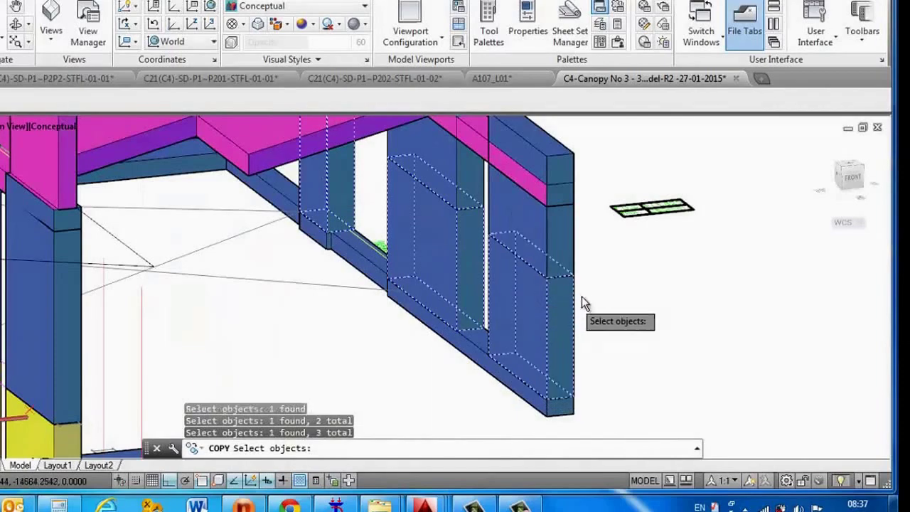
scroll(582, 299, up, 2)
key(Return)
Step: From the column corner base point, place three stacked copies of the column pieces
click(569, 257)
scroll(558, 219, down, 1)
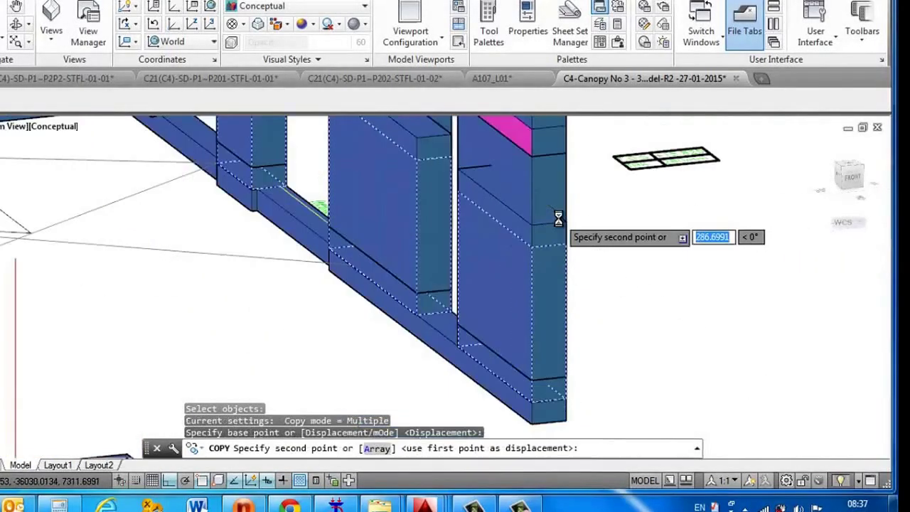
scroll(565, 270, down, 2)
scroll(566, 324, up, 3)
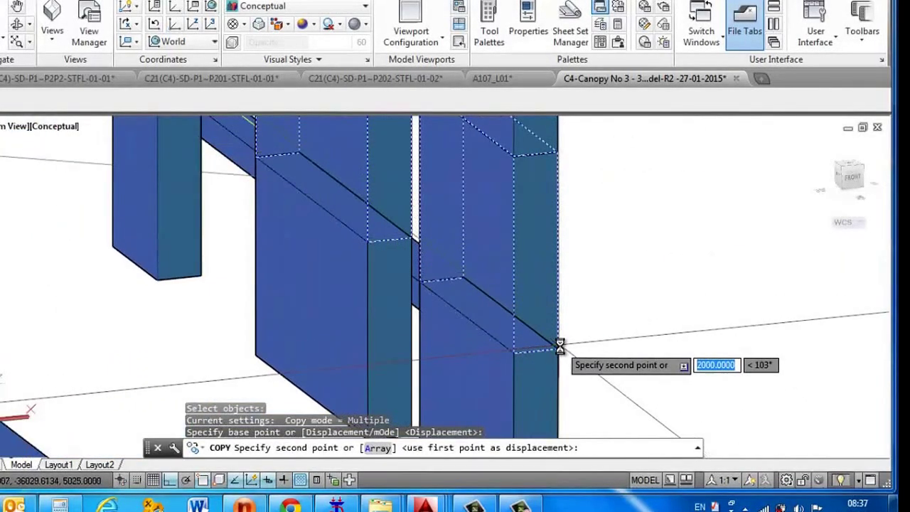
click(560, 346)
scroll(559, 240, down, 3)
scroll(553, 275, up, 3)
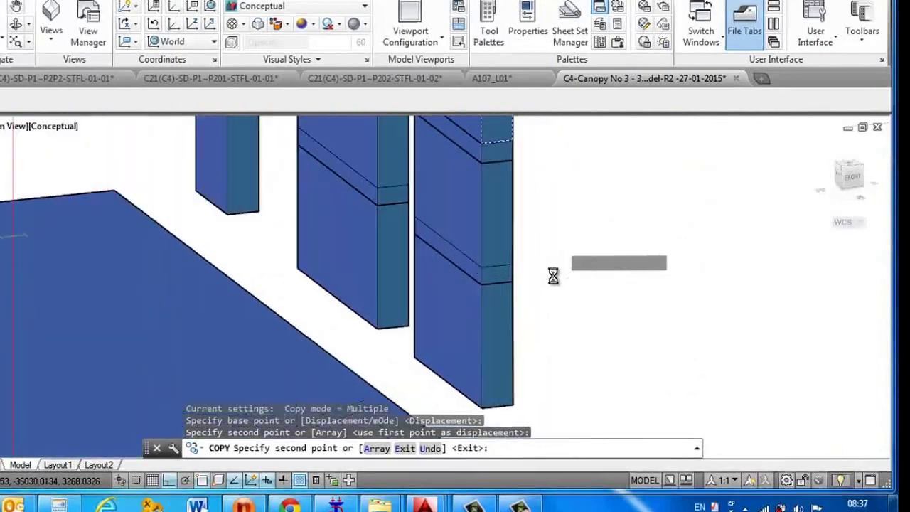
click(517, 280)
scroll(532, 248, down, 2)
scroll(534, 341, up, 3)
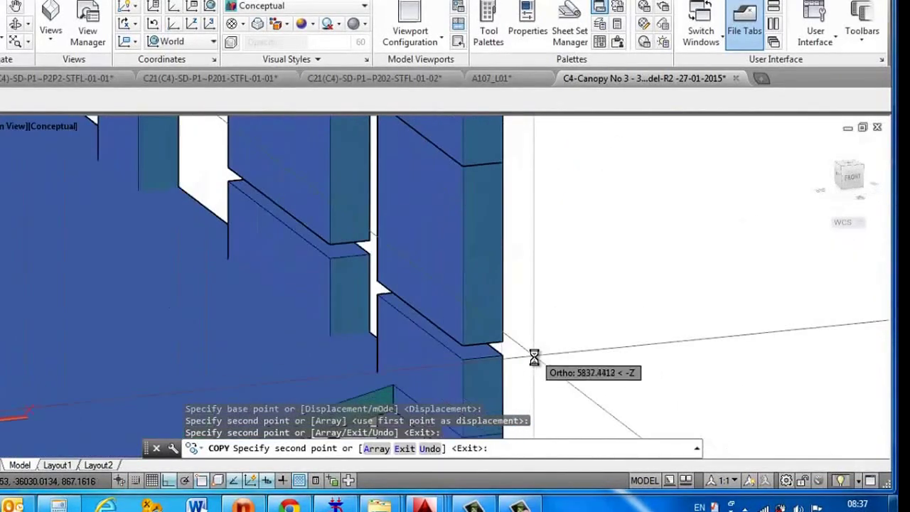
click(508, 340)
scroll(562, 324, down, 2)
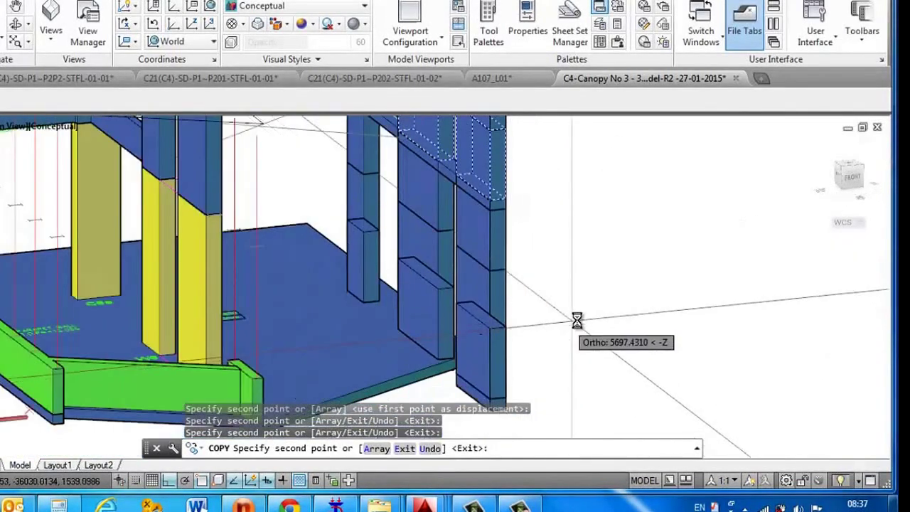
key(Return)
text(union)
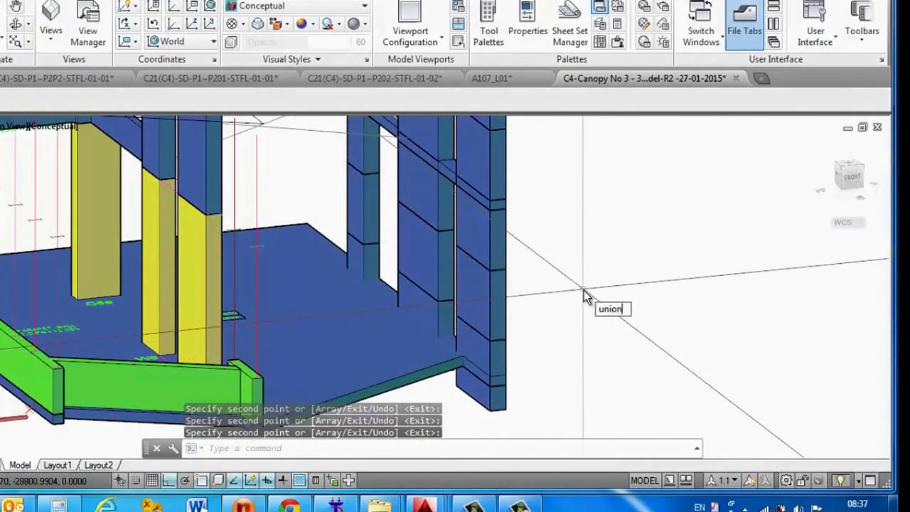
Step: Union the lower column stub with the segment above it into one solid
key(Return)
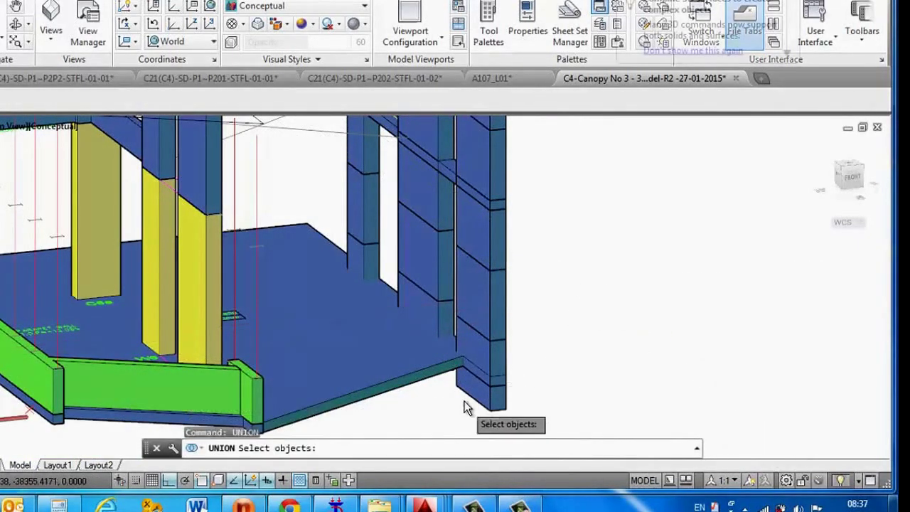
click(478, 359)
click(501, 271)
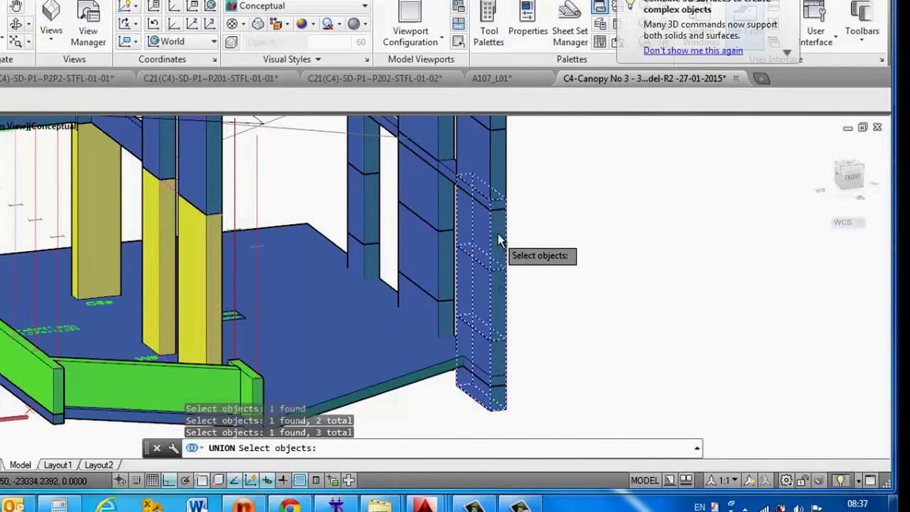
scroll(514, 181, down, 3)
scroll(531, 205, up, 2)
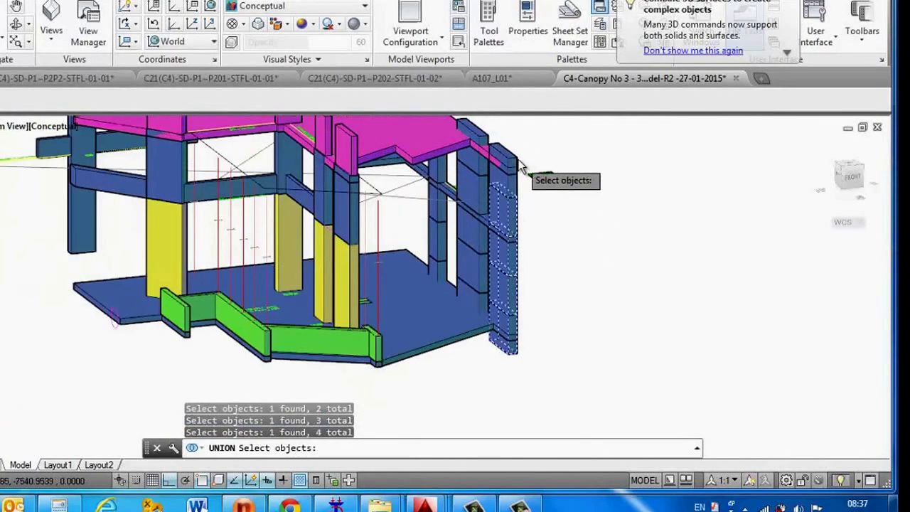
scroll(519, 167, up, 1)
key(Return)
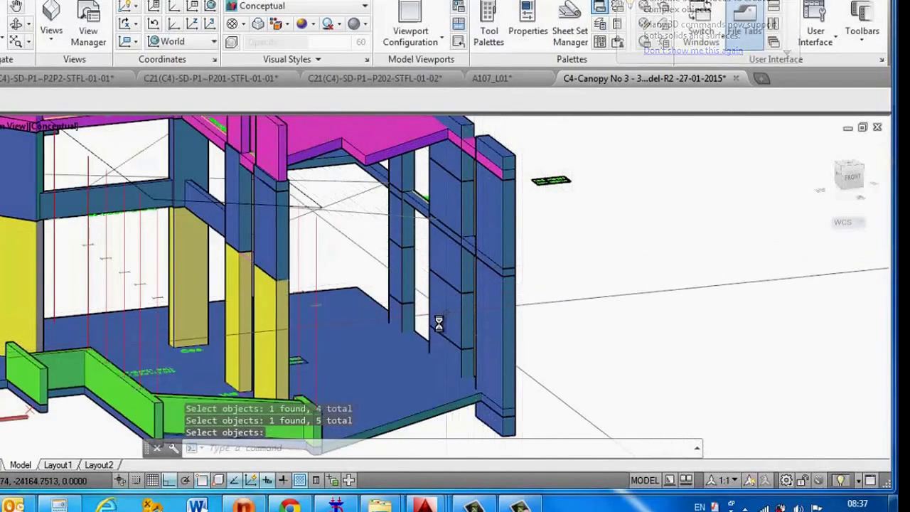
key(Return)
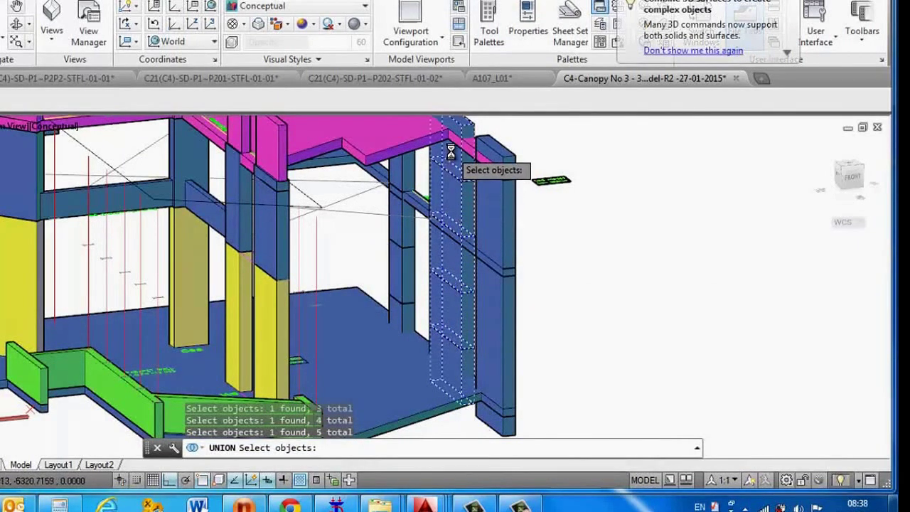
key(Return)
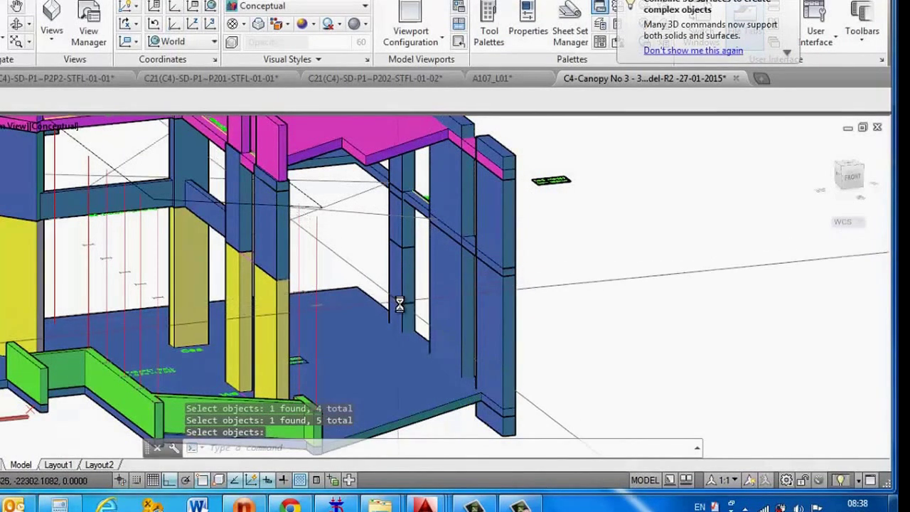
Step: Union the thin inner column's pieces, starting with its first piece
key(Return)
click(402, 306)
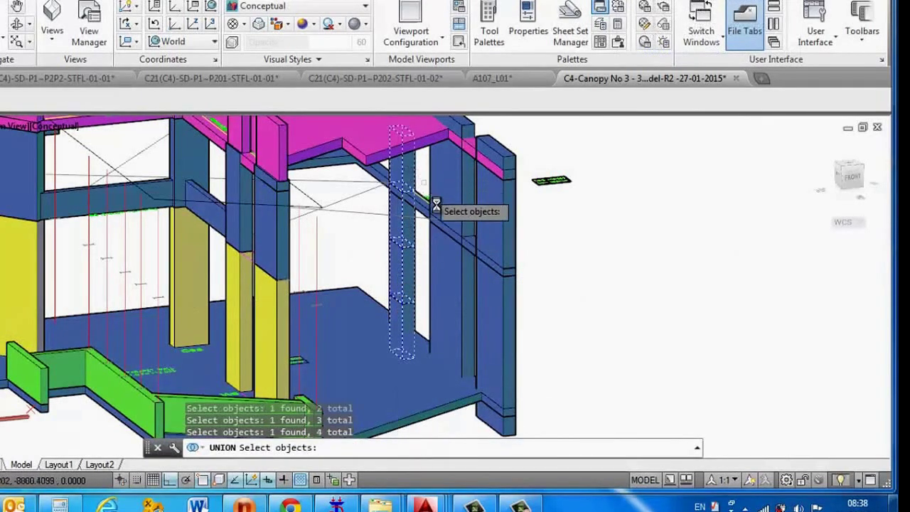
scroll(522, 304, down, 3)
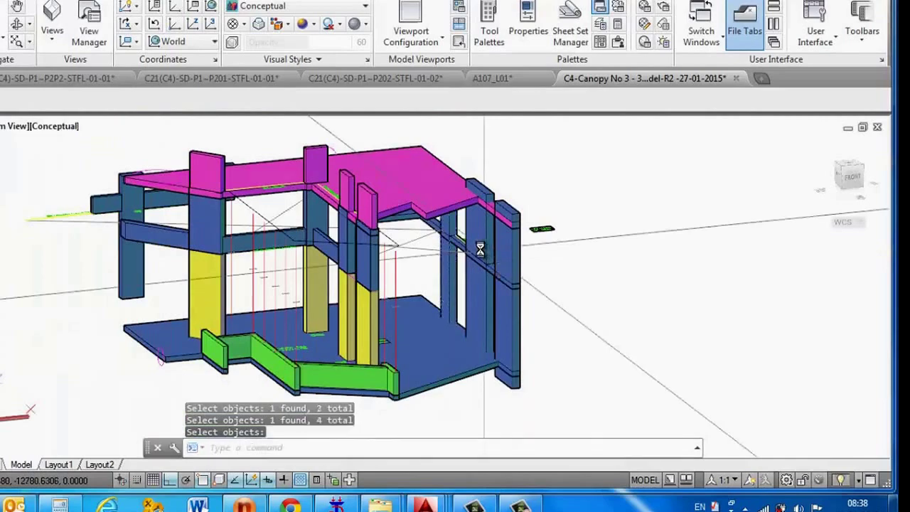
Step: Copy the corner column straight up so the copy sits on the original's top
mouse_move(306, 178)
shift+middle_down()
mouse_move(373, 186)
mouse_move(379, 197)
mouse_move(297, 219)
mouse_move(514, 179)
shift+middle_up()
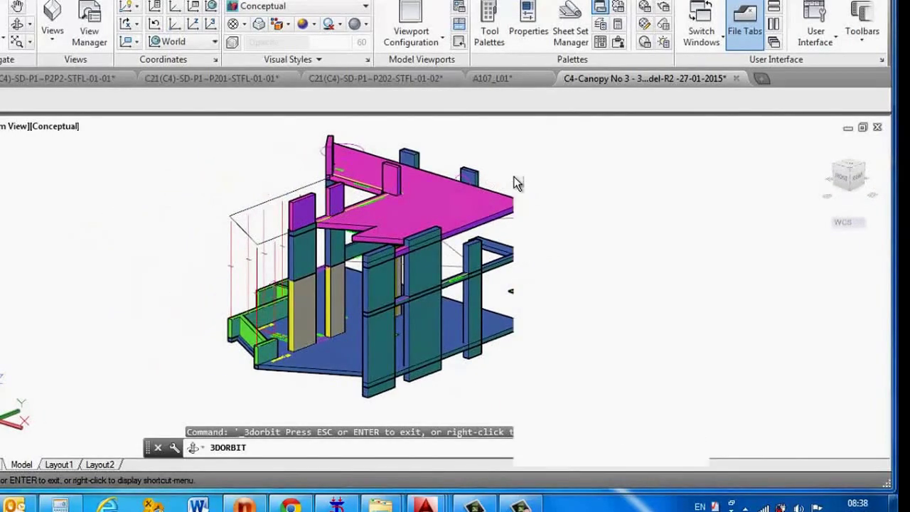
right_click(524, 182)
key(Escape)
scroll(492, 227, up, 3)
text(c)
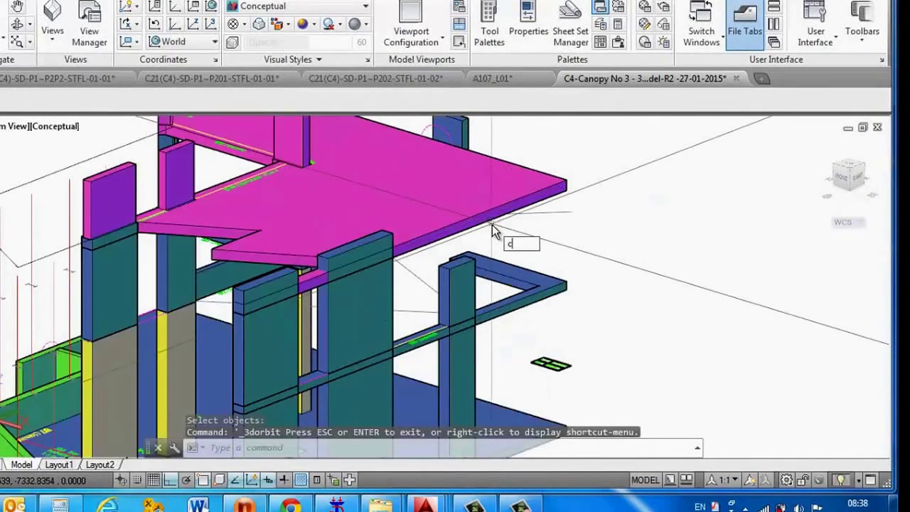
text(opy)
key(Return)
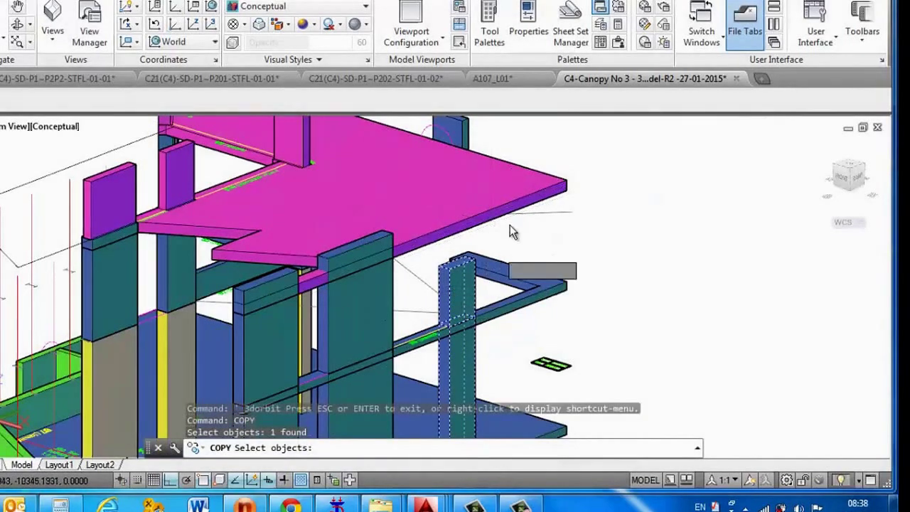
scroll(512, 231, down, 3)
scroll(490, 393, up, 4)
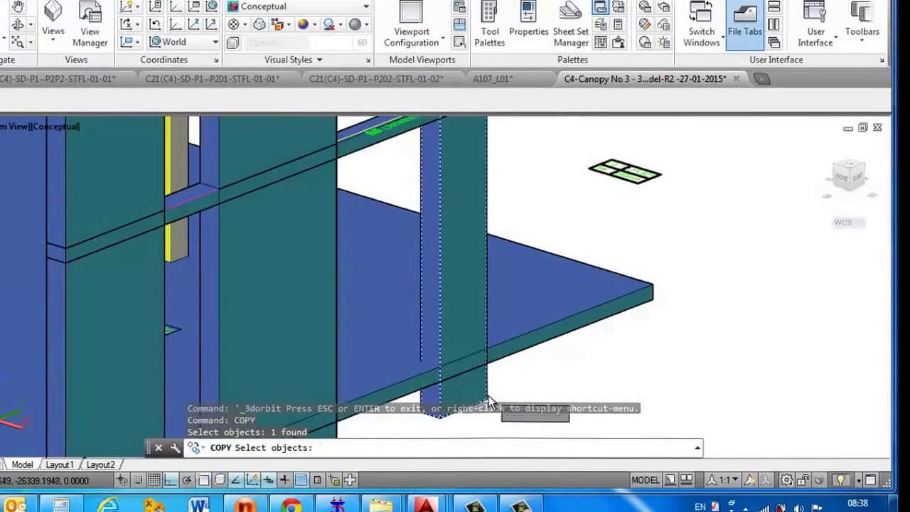
key(Return)
click(488, 398)
scroll(488, 396, down, 3)
scroll(494, 199, down, 2)
scroll(496, 255, up, 5)
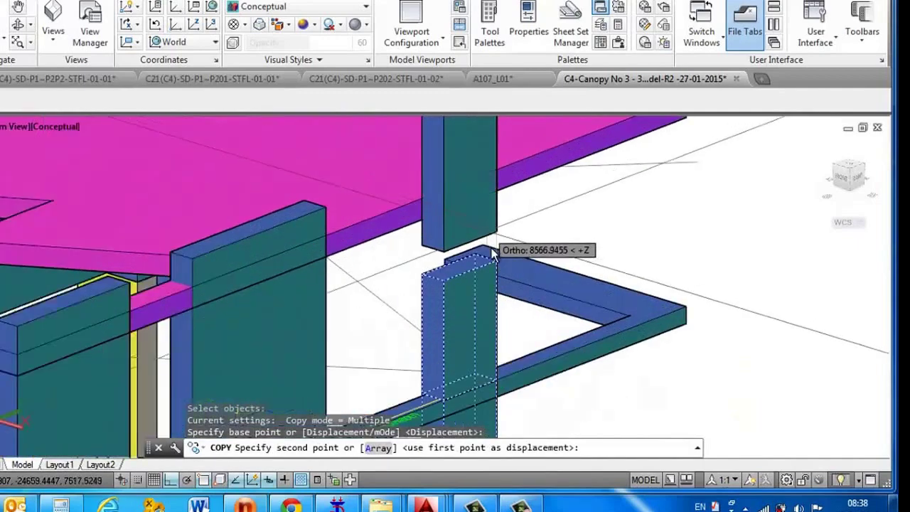
click(497, 268)
key(Return)
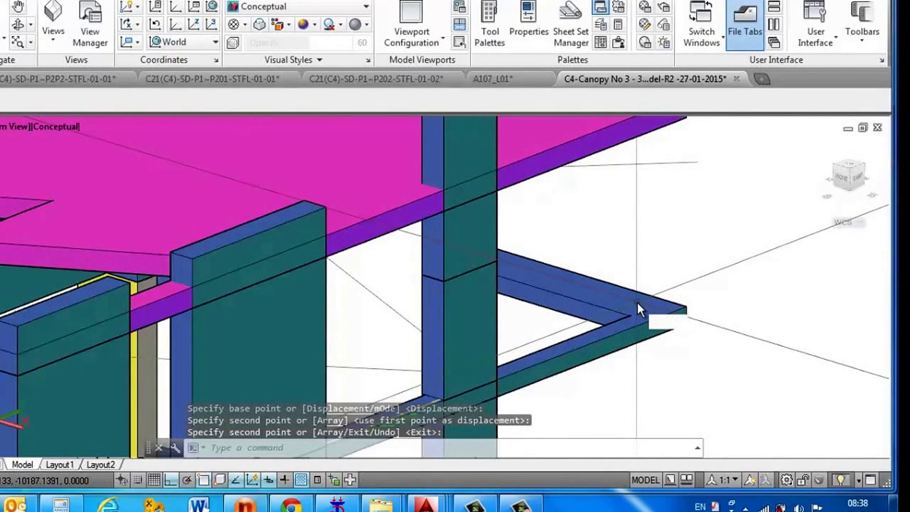
Step: Union the original corner column and its copy into one taller solid
text(union)
key(Return)
click(469, 264)
click(464, 245)
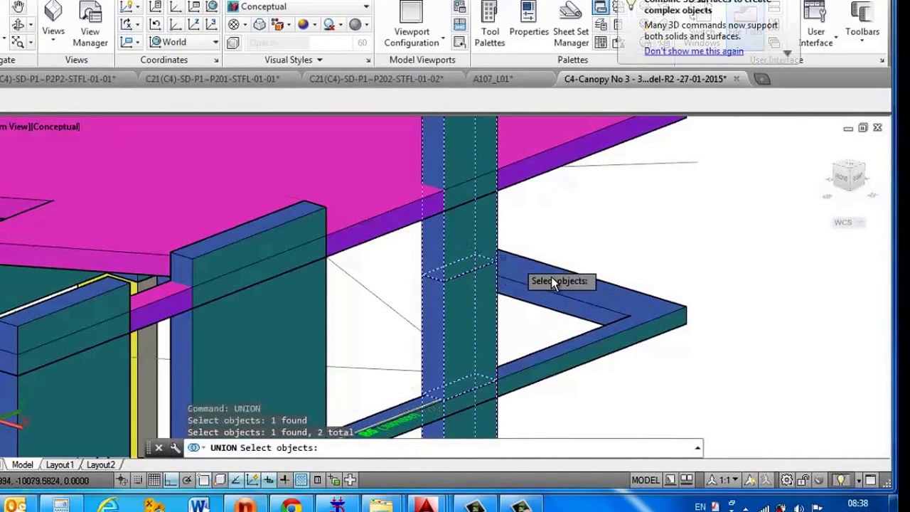
key(Return)
scroll(308, 240, up, 2)
scroll(270, 223, up, 3)
Step: Draw a guide circle centred on the wall top, reaching to the column
text(circle)
key(Return)
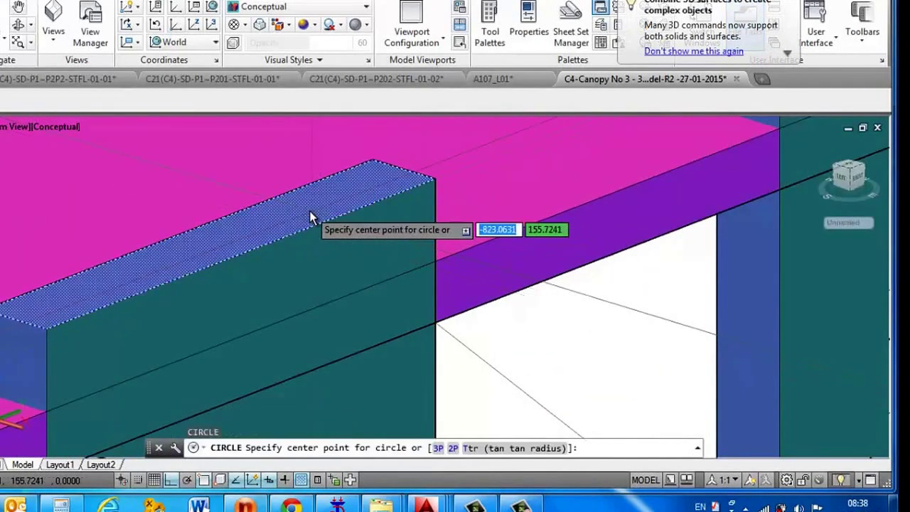
click(310, 217)
click(491, 307)
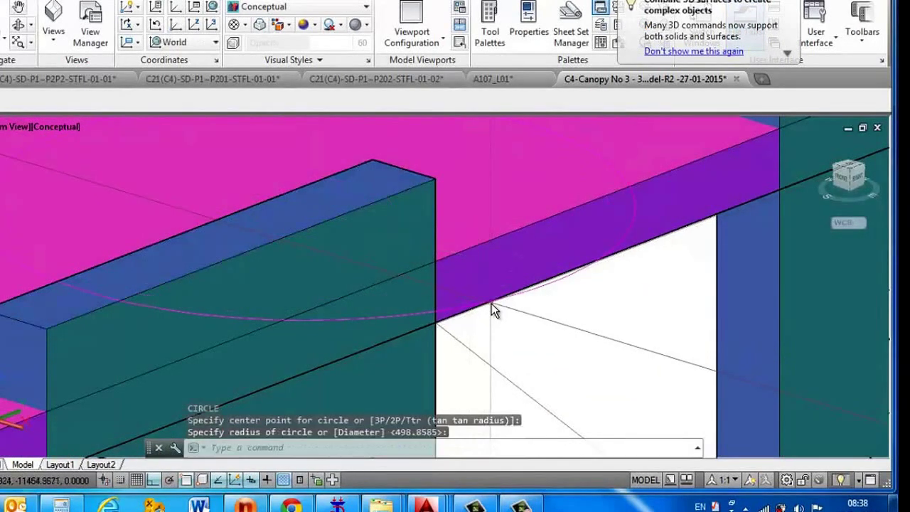
Step: Slice the tall corner column using the circle's plane via the Object option
text(slice)
key(Return)
scroll(581, 216, down, 3)
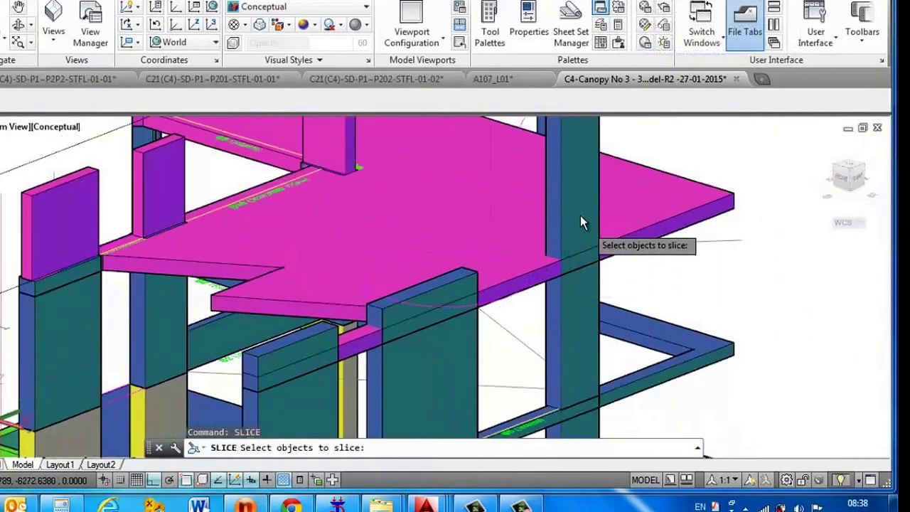
click(581, 222)
key(Return)
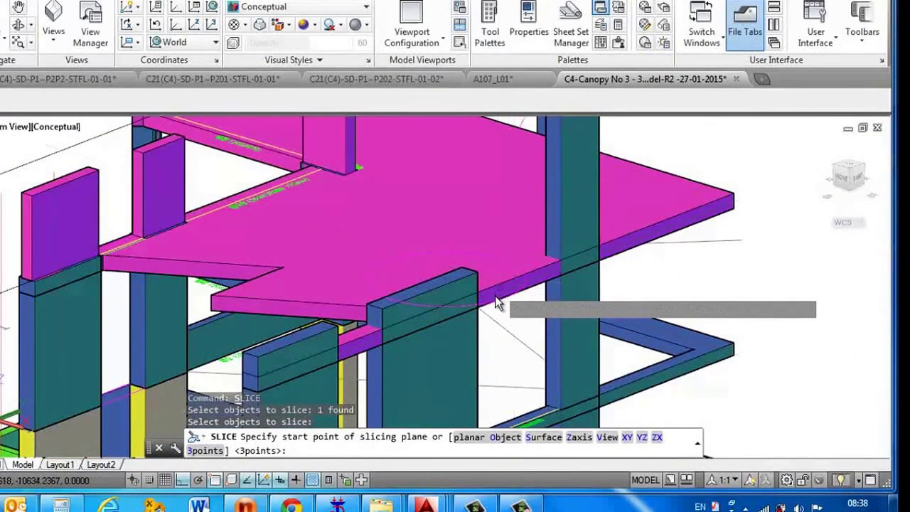
text(o)
key(Return)
click(494, 305)
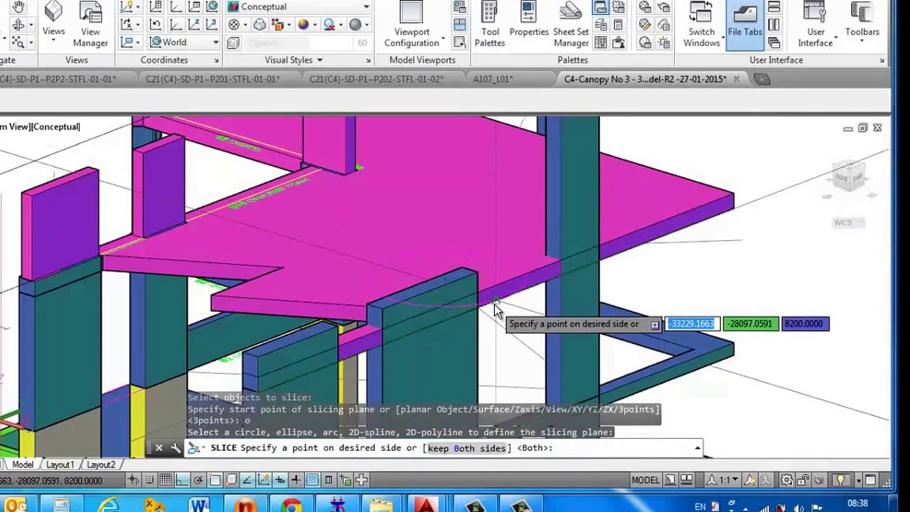
click(576, 242)
Step: Erase the column part above the slab along with the guide circle
text(e)
key(Return)
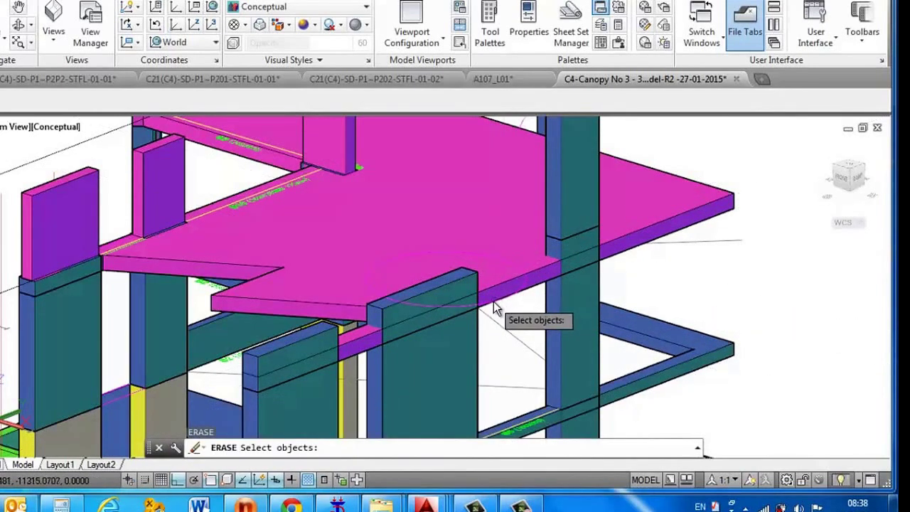
click(493, 301)
click(565, 220)
key(Return)
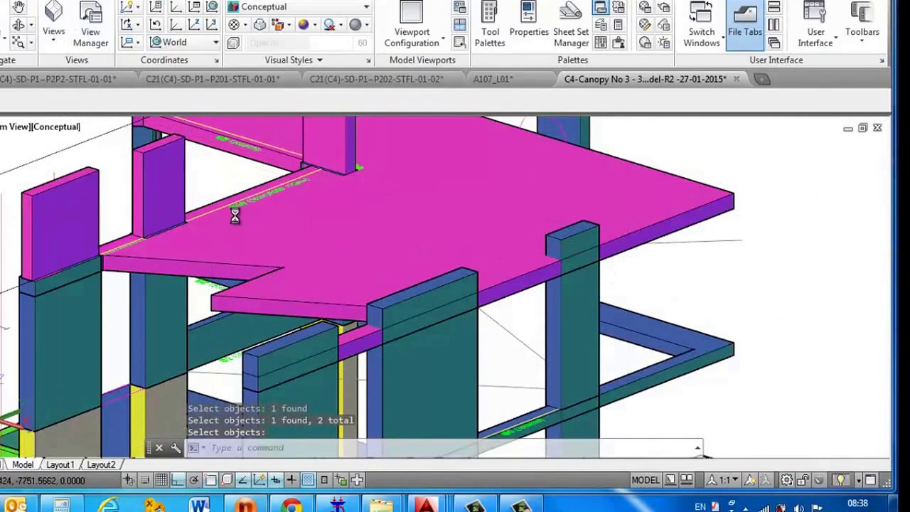
click(22, 32)
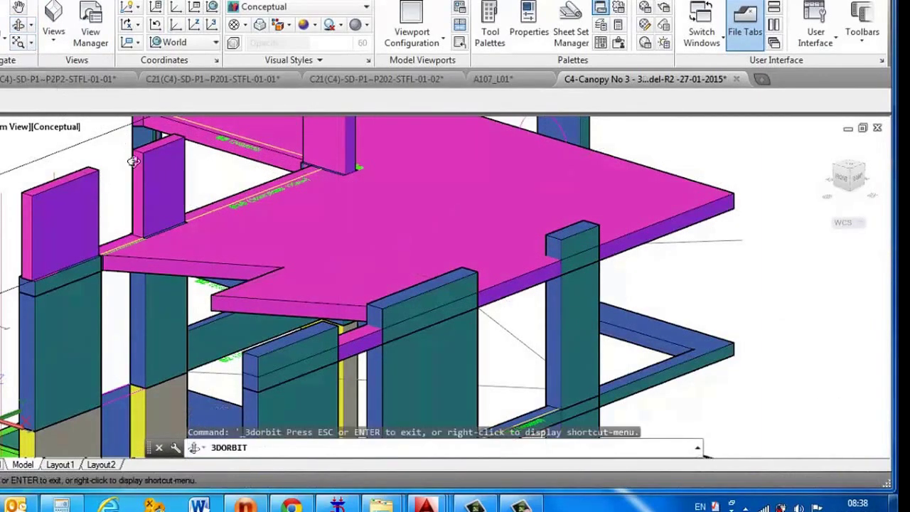
Step: Start the polyline on the beam edge and place its next point along the beam
mouse_move(299, 234)
mouse_down()
mouse_move(349, 183)
mouse_move(416, 214)
mouse_up()
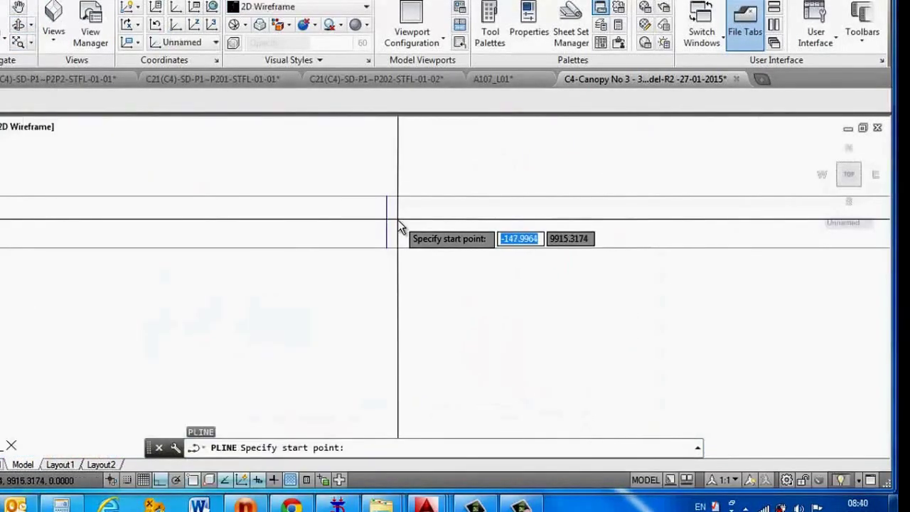
click(419, 164)
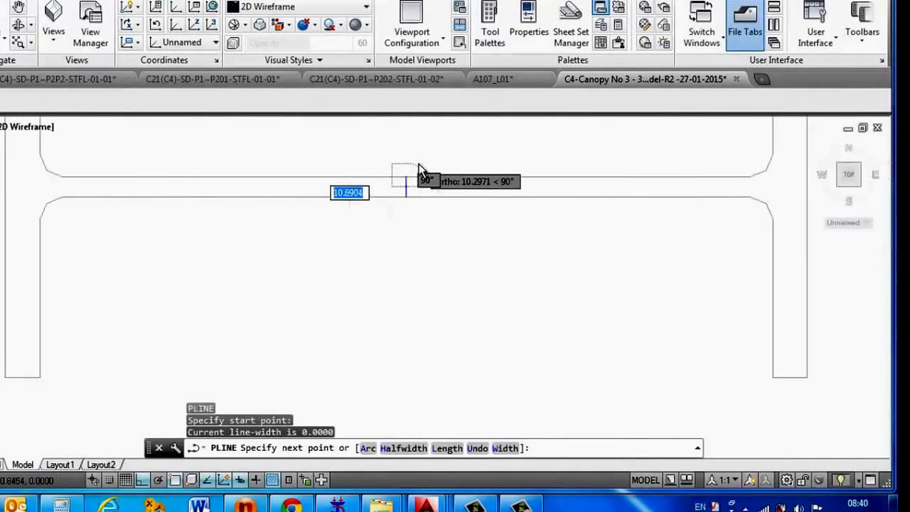
scroll(419, 164, down, 3)
scroll(419, 163, down, 3)
scroll(419, 164, down, 2)
scroll(419, 165, up, 1)
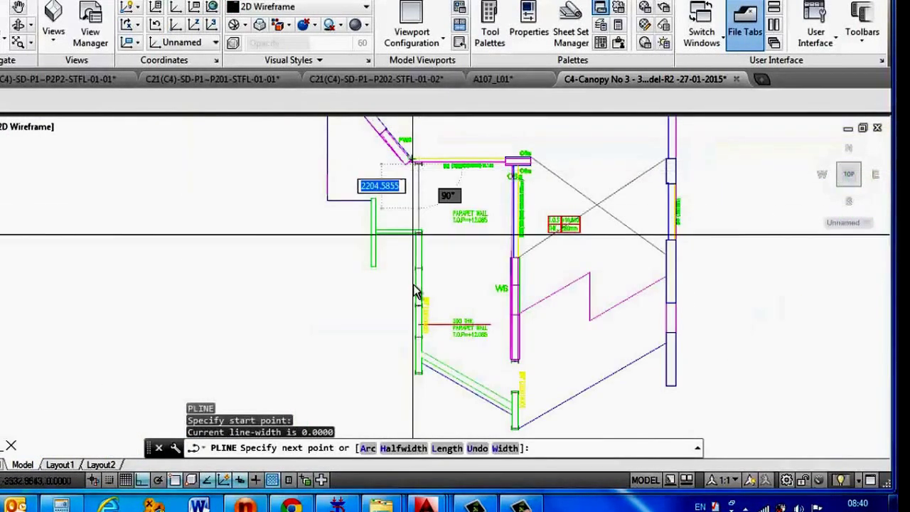
scroll(407, 284, up, 1)
scroll(404, 284, up, 3)
scroll(381, 245, up, 2)
scroll(383, 284, up, 1)
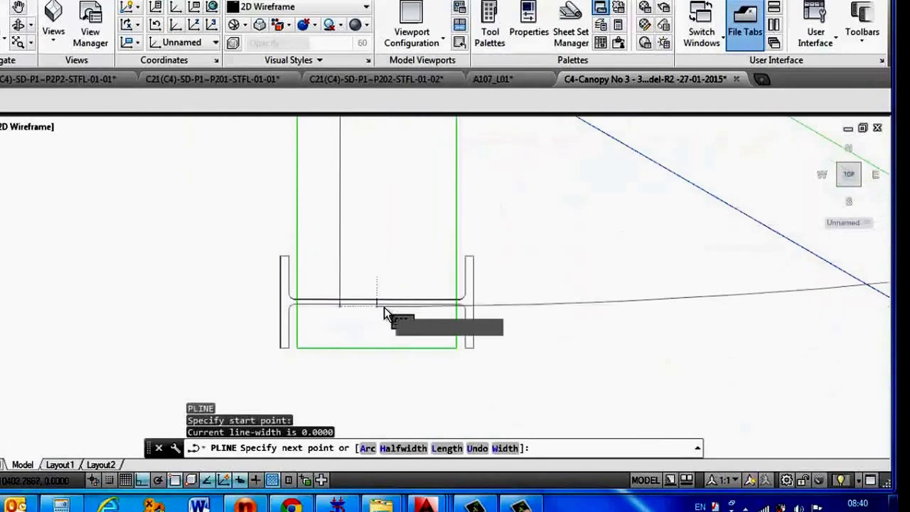
scroll(384, 310, up, 3)
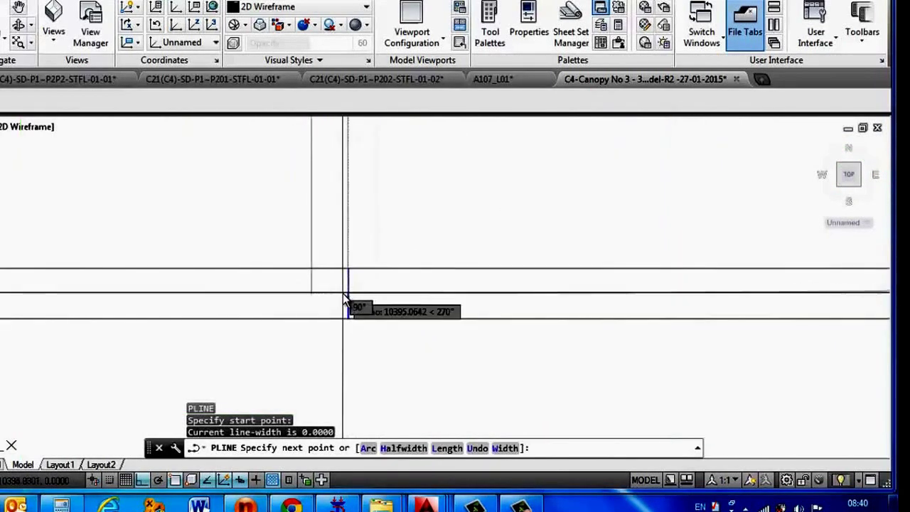
click(344, 295)
Step: Add a point at the column edge, then end the polyline with a PER snap to the beam edge
scroll(260, 201, up, 2)
scroll(261, 201, down, 2)
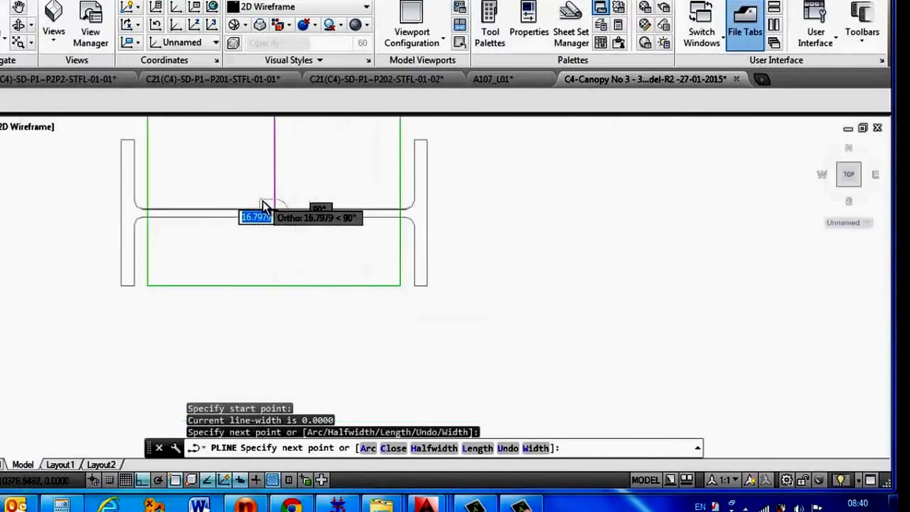
scroll(262, 210, down, 2)
scroll(491, 341, up, 2)
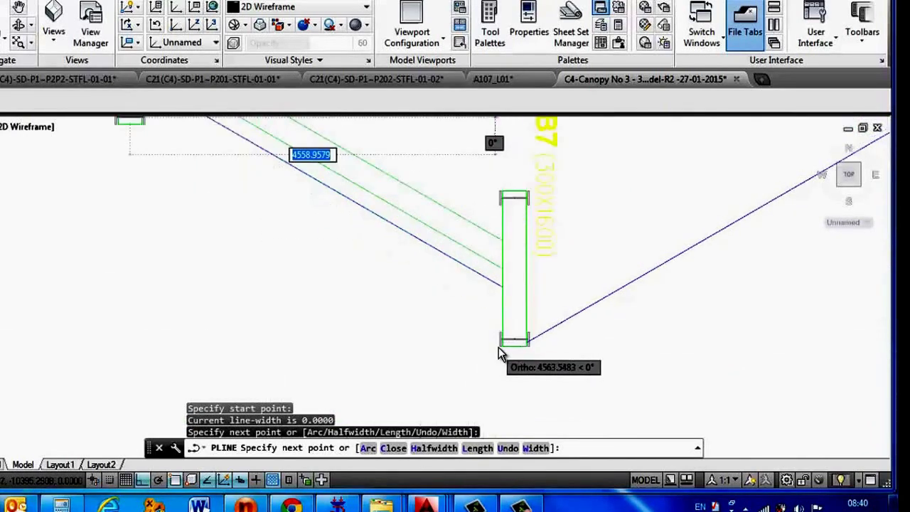
scroll(563, 327, up, 2)
scroll(575, 315, up, 1)
scroll(538, 322, up, 2)
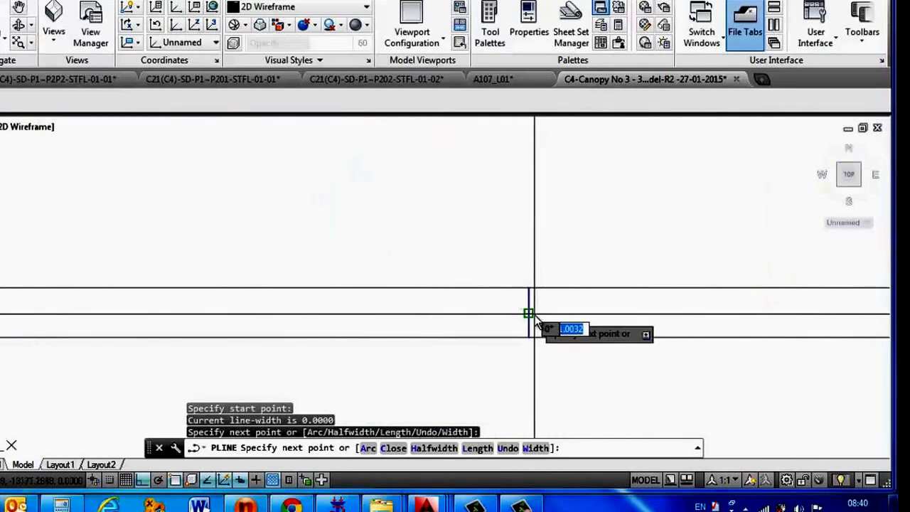
click(535, 315)
scroll(517, 357, down, 2)
scroll(505, 395, down, 2)
scroll(506, 396, down, 2)
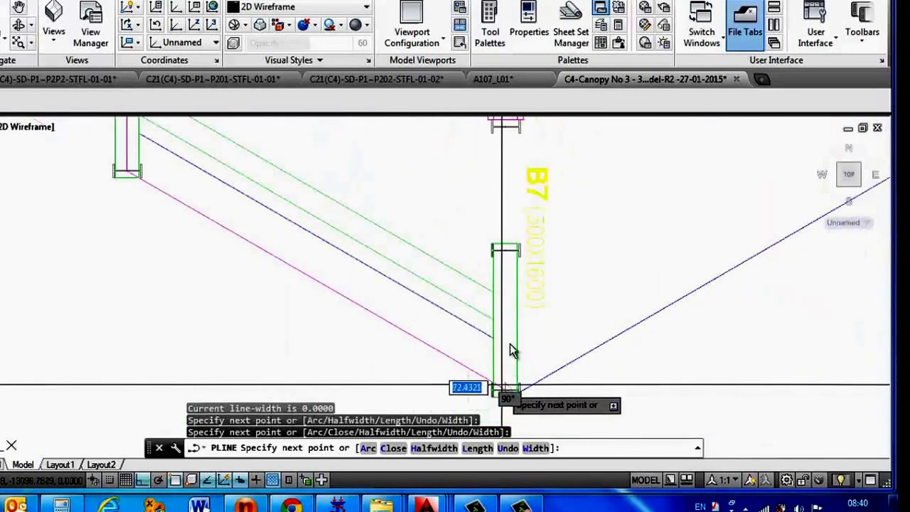
scroll(519, 242, up, 2)
scroll(523, 249, up, 2)
scroll(520, 352, down, 3)
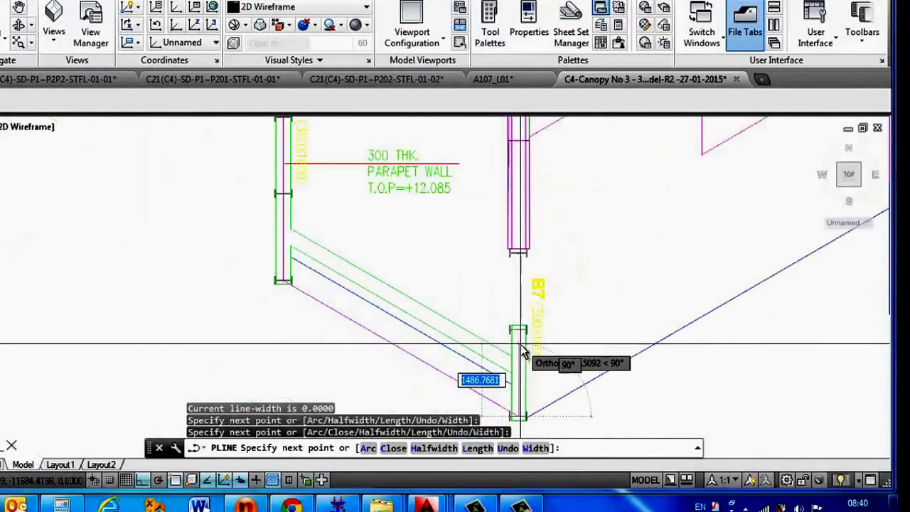
scroll(516, 260, up, 3)
scroll(526, 258, up, 2)
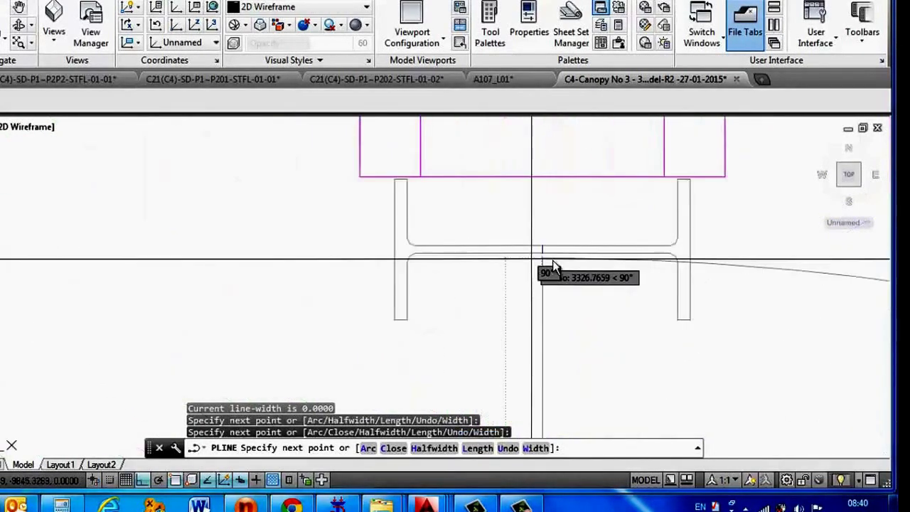
scroll(533, 260, up, 2)
scroll(531, 233, up, 1)
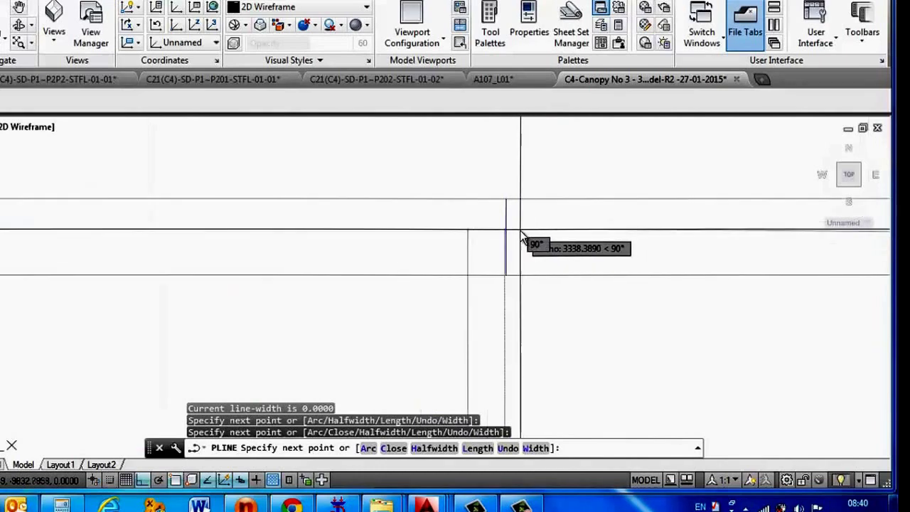
scroll(505, 232, up, 1)
scroll(526, 241, up, 1)
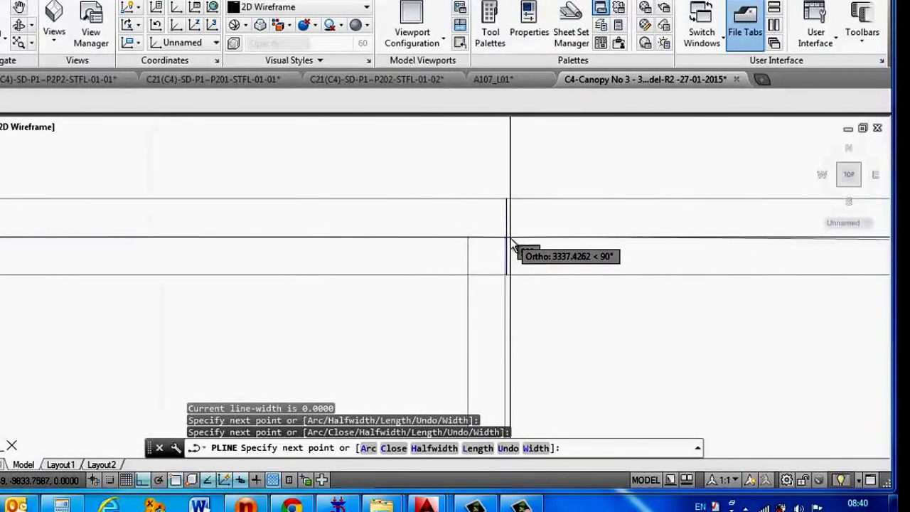
scroll(511, 244, down, 2)
scroll(512, 257, down, 2)
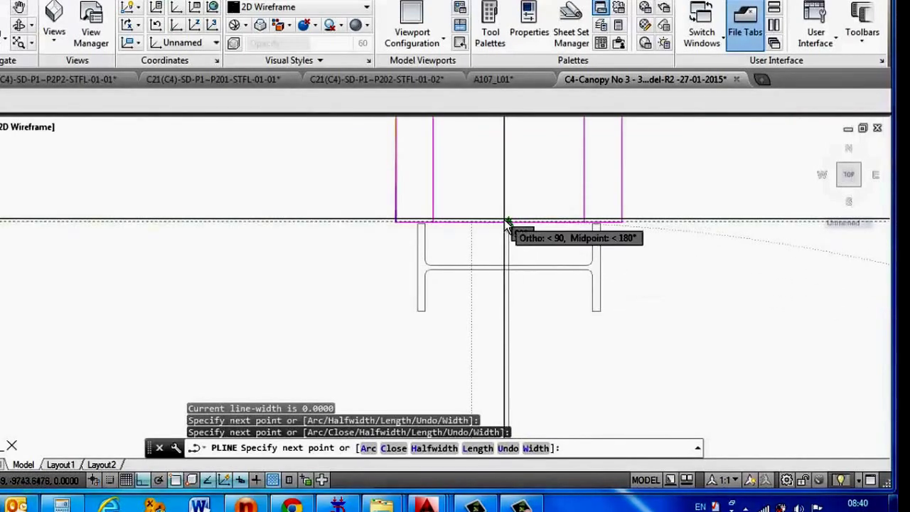
scroll(507, 224, up, 3)
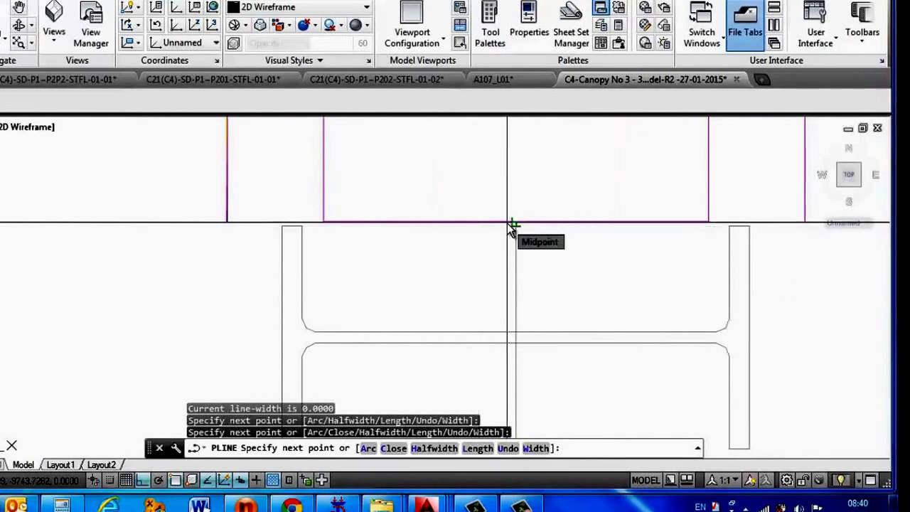
text(per)
key(Return)
click(553, 214)
key(Return)
scroll(557, 215, down, 5)
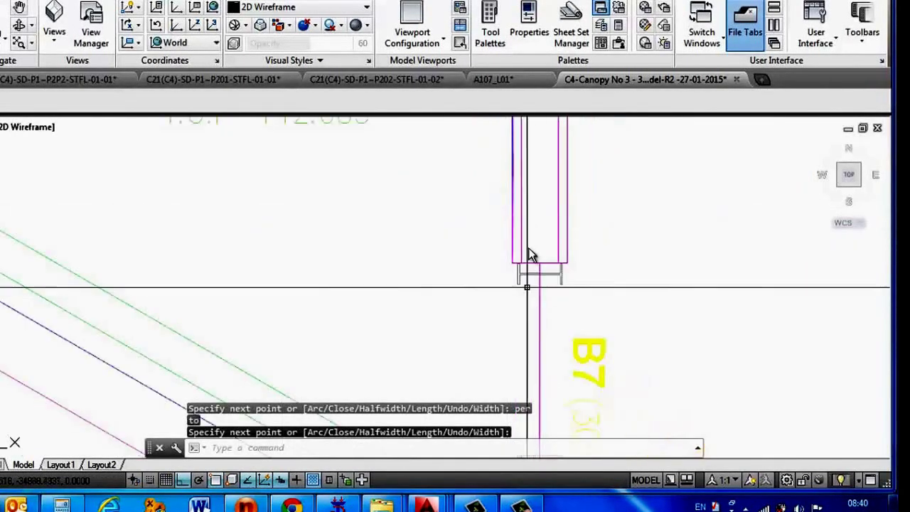
Step: Orbit the flat top plan of the canopy model into a 3D isometric view
scroll(528, 253, down, 3)
scroll(574, 281, down, 3)
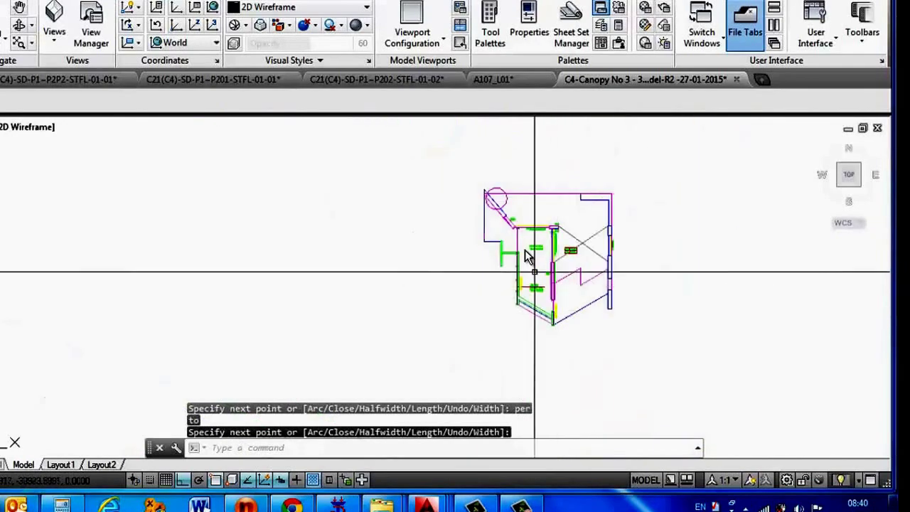
scroll(529, 258, up, 5)
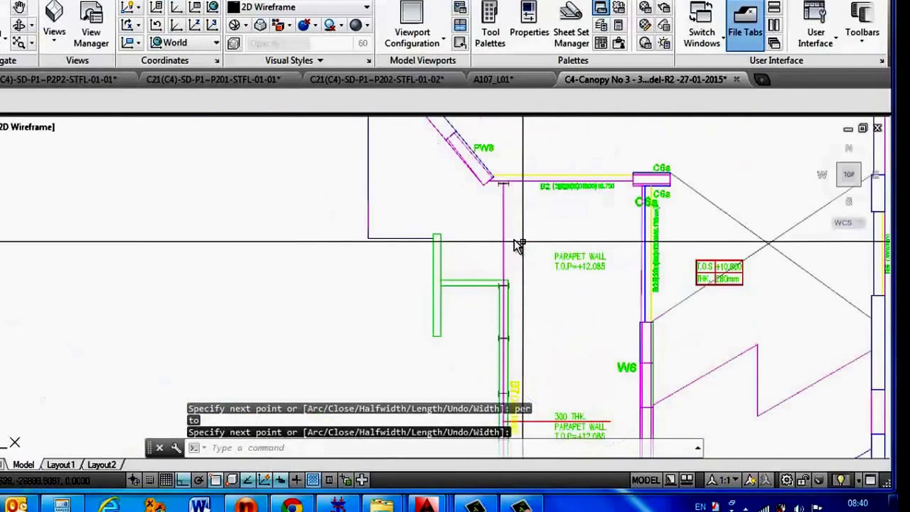
click(20, 27)
mouse_move(318, 277)
mouse_down()
mouse_move(366, 295)
mouse_move(356, 283)
mouse_move(437, 260)
mouse_up()
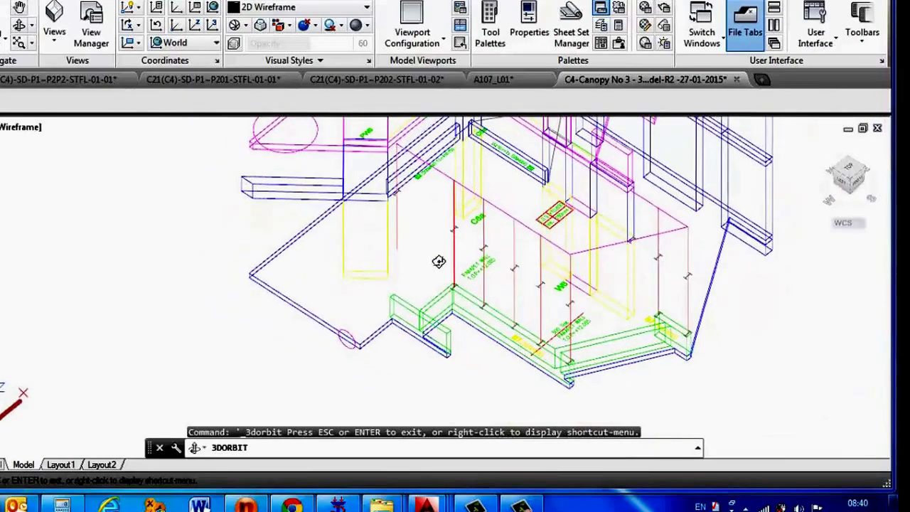
scroll(437, 261, up, 2)
scroll(685, 221, up, 2)
scroll(685, 220, up, 3)
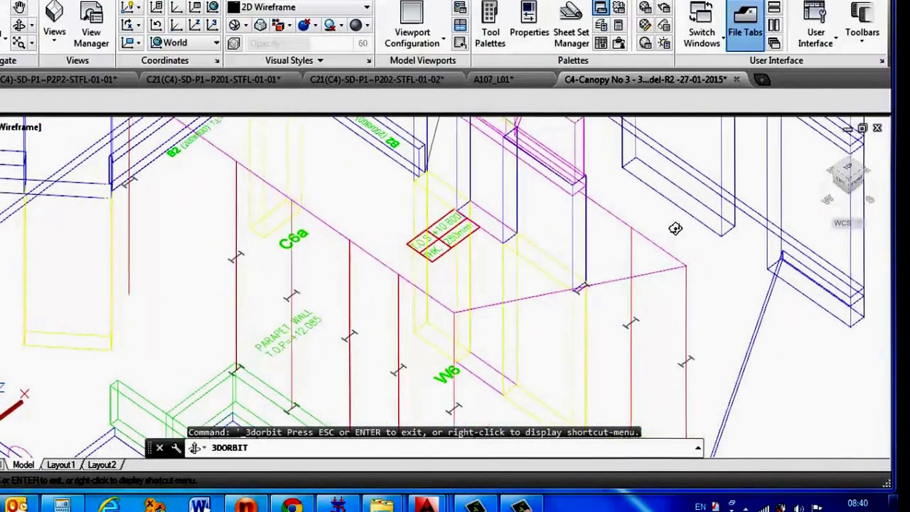
right_click(677, 226)
click(710, 215)
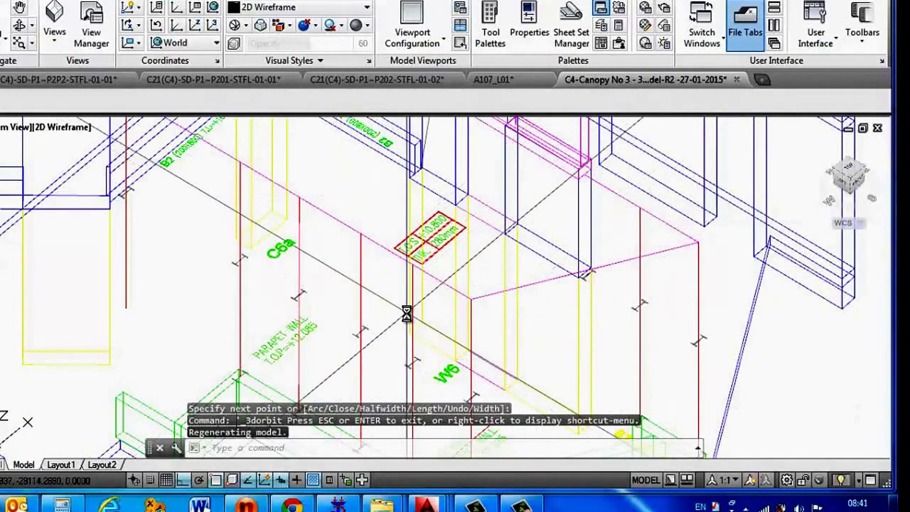
text(la)
Step: Add a new green Steel-Beams layer below s-col and set it as current
key(Return)
click(407, 319)
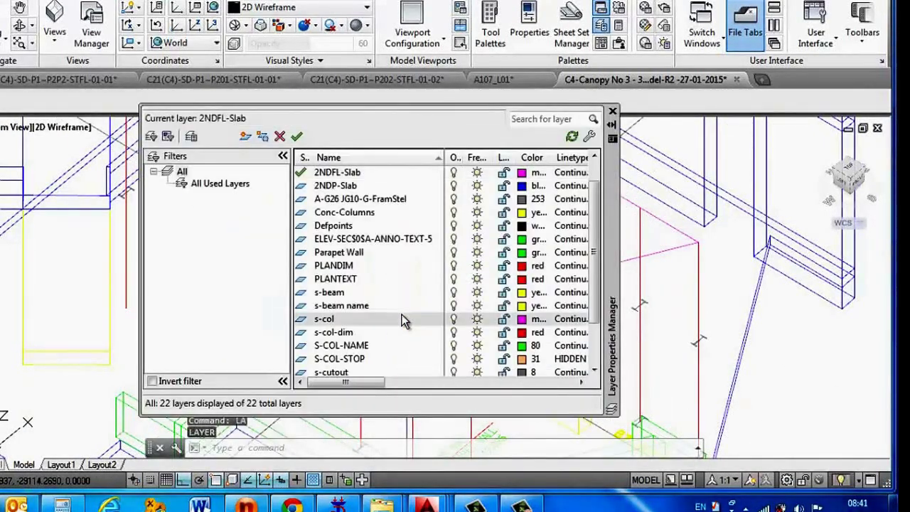
right_click(407, 319)
click(449, 178)
text(Steel-Beams)
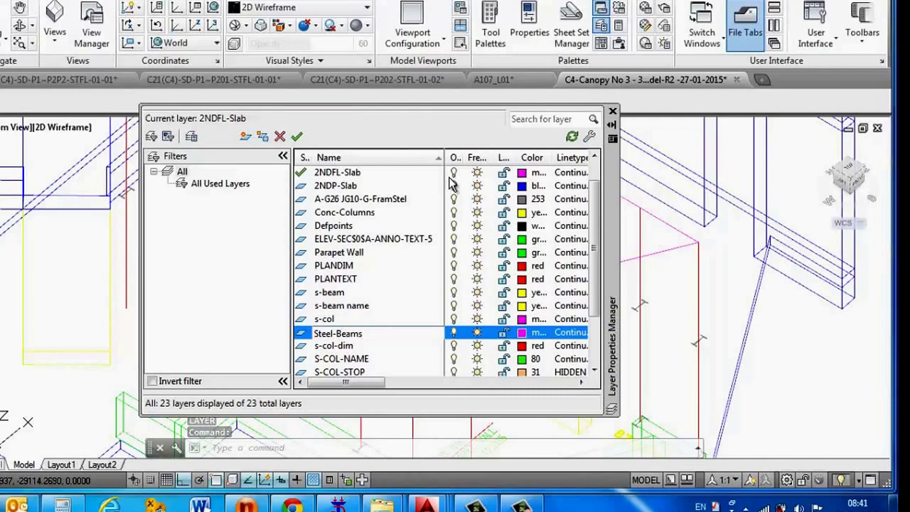
click(526, 334)
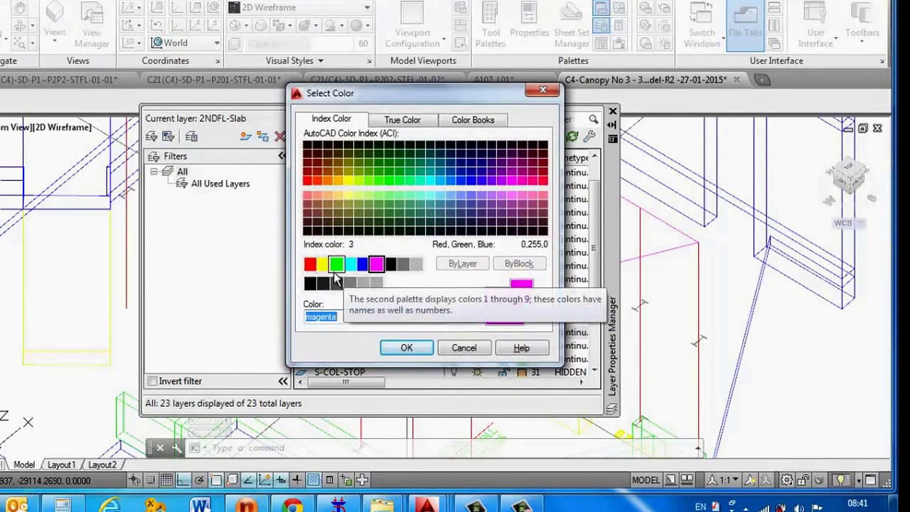
click(337, 266)
click(407, 348)
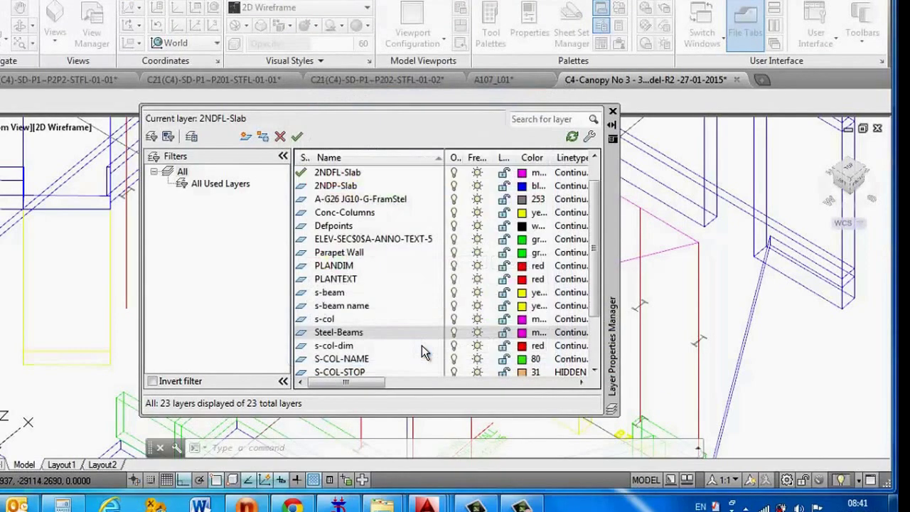
click(367, 339)
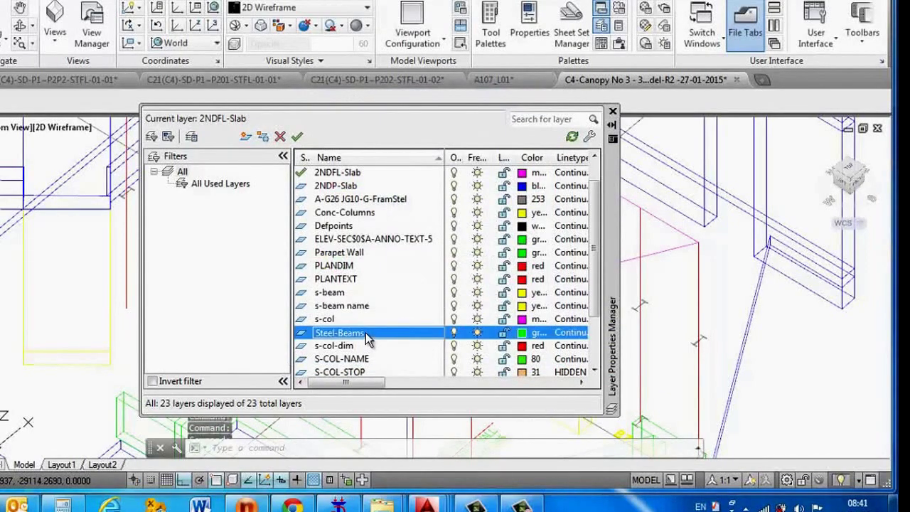
click(614, 114)
Step: Move the traced magenta beam polyline to the Steel-Beams layer so it displays green
click(657, 259)
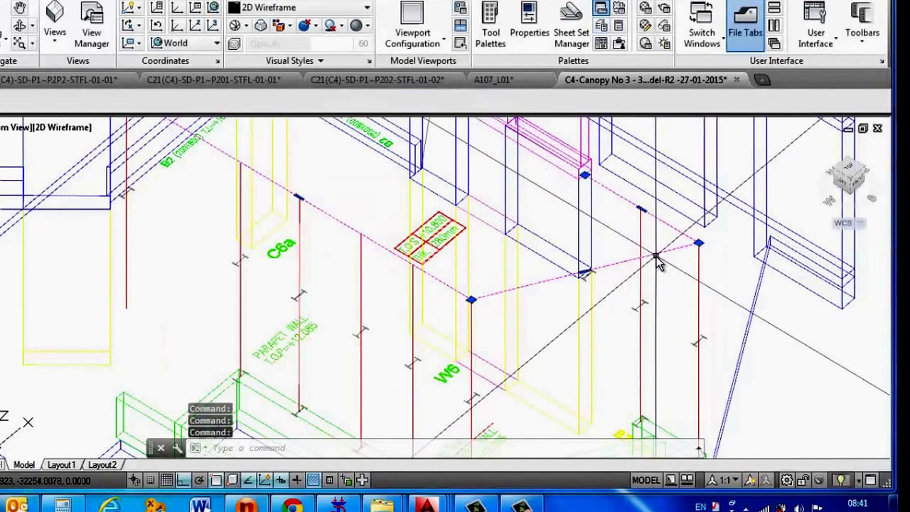
right_click(656, 259)
click(712, 483)
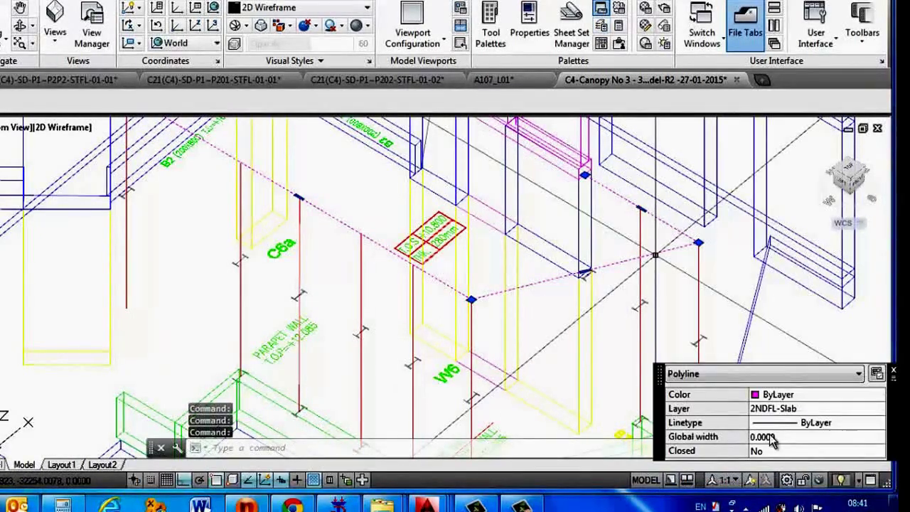
click(796, 411)
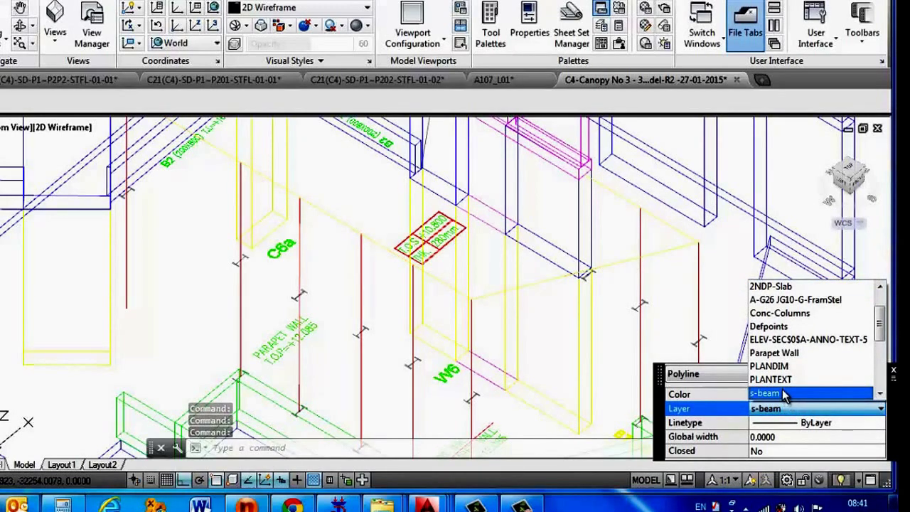
scroll(785, 391, down, 3)
click(775, 367)
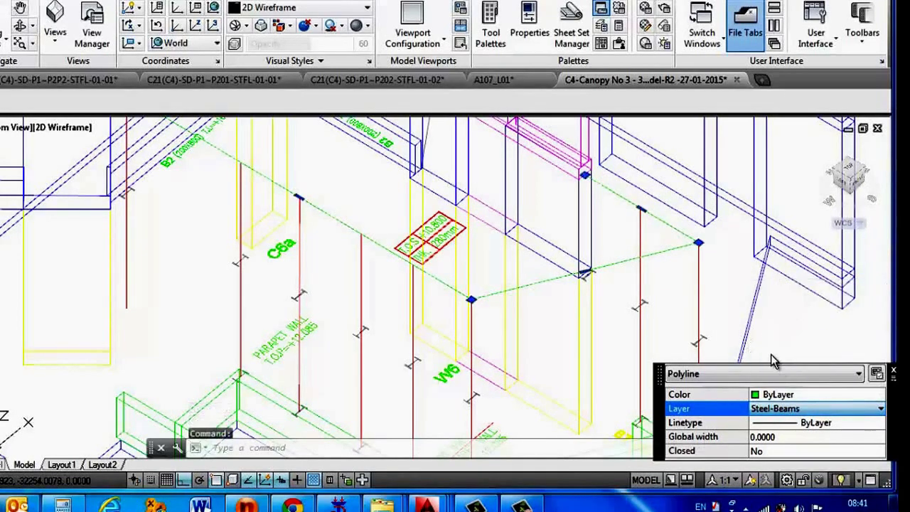
key(Escape)
key(Escape)
text(purge)
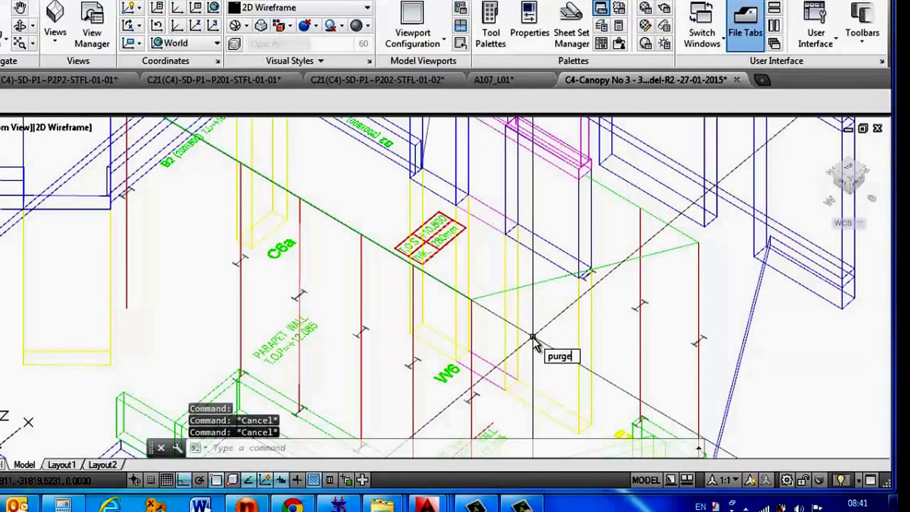
Step: Purge all unused items with PURGE, confirming each prompt including the _Oblique block
key(Escape)
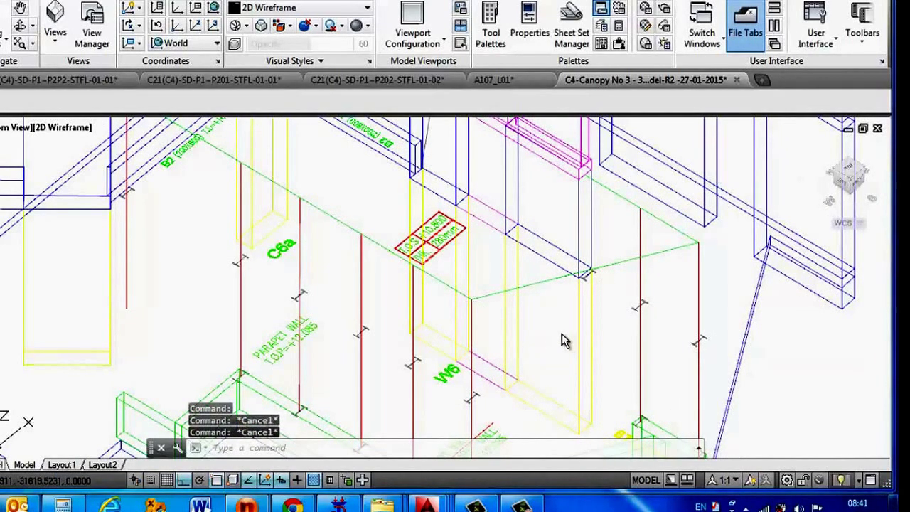
text(purge)
key(Return)
click(397, 405)
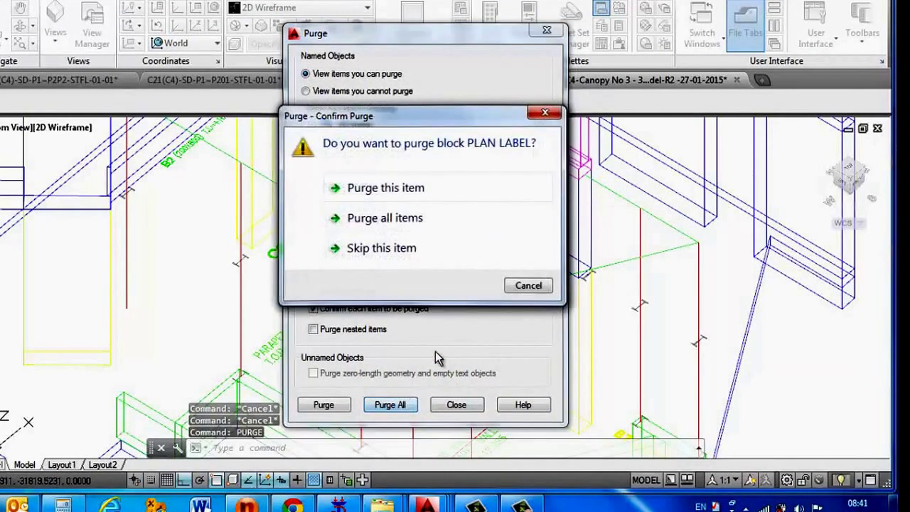
click(384, 221)
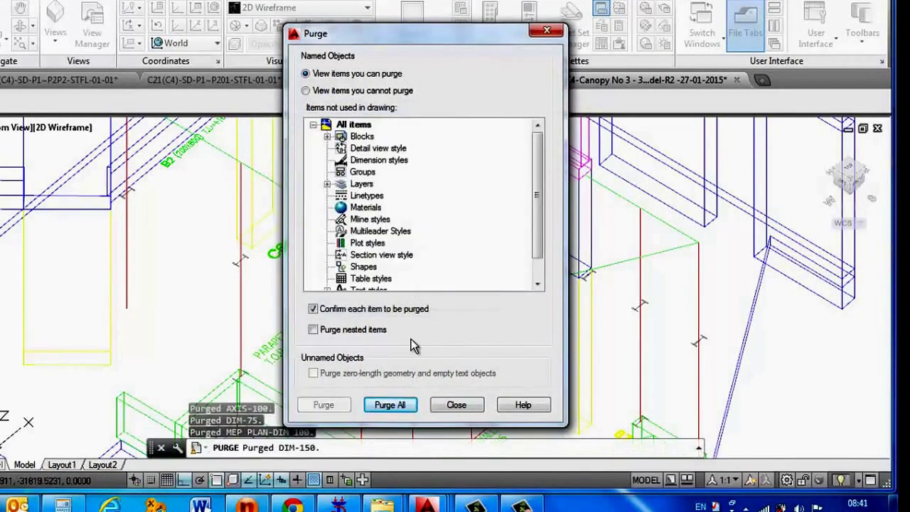
click(397, 405)
click(411, 221)
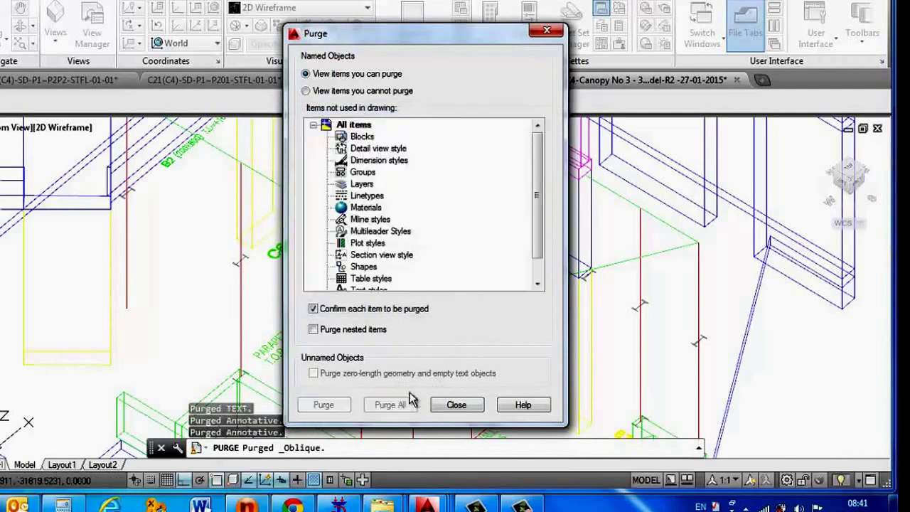
Step: Close the Purge window and zoom around the shaded canopy model
click(458, 405)
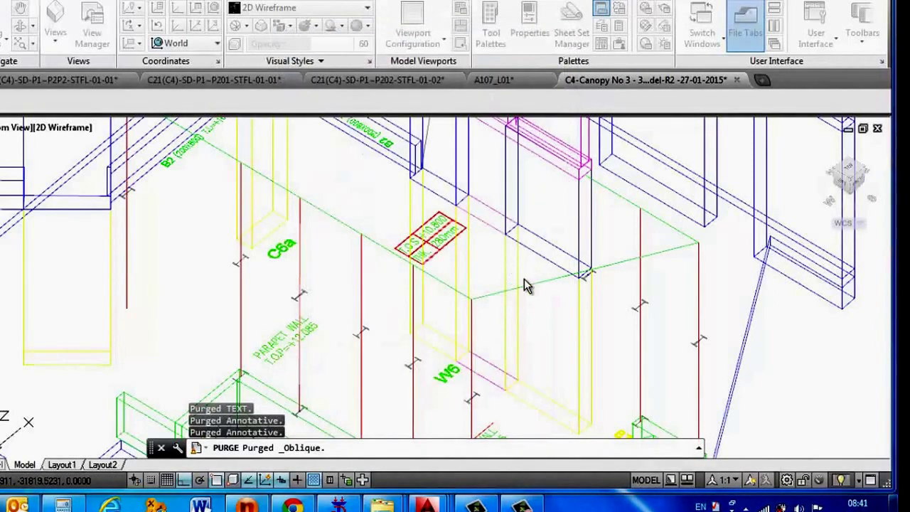
scroll(583, 346, down, 1)
scroll(580, 338, down, 2)
scroll(579, 335, down, 2)
scroll(525, 325, up, 5)
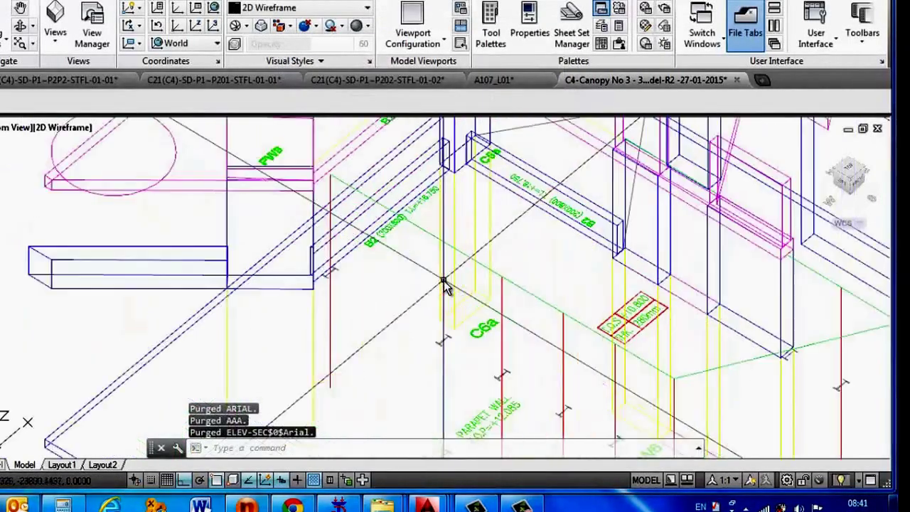
scroll(444, 283, up, 2)
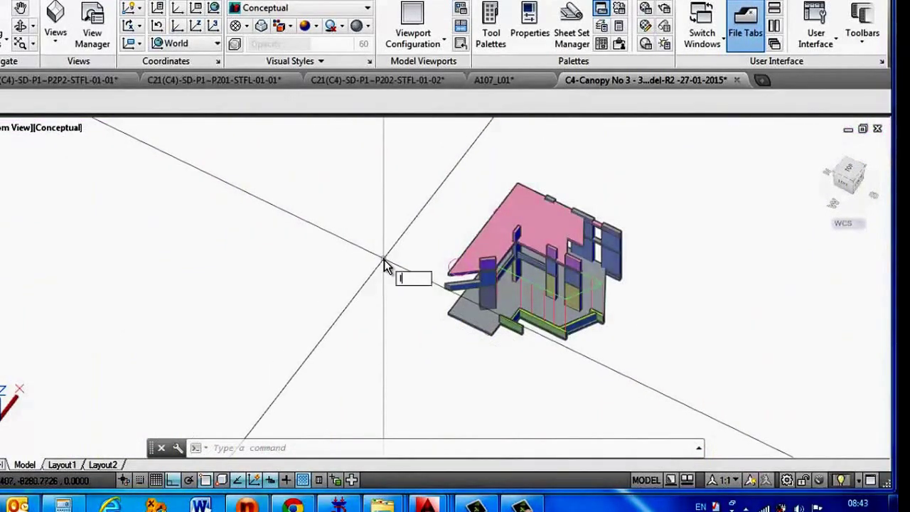
Step: Unlock all seven layers, from Steel-Beams and Steel-Col through 1STF-Slab
text(a)
key(Return)
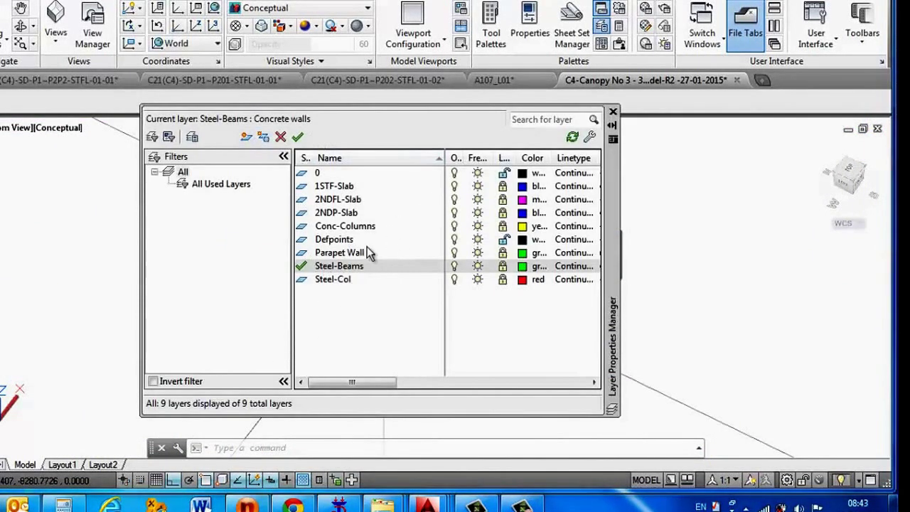
click(503, 269)
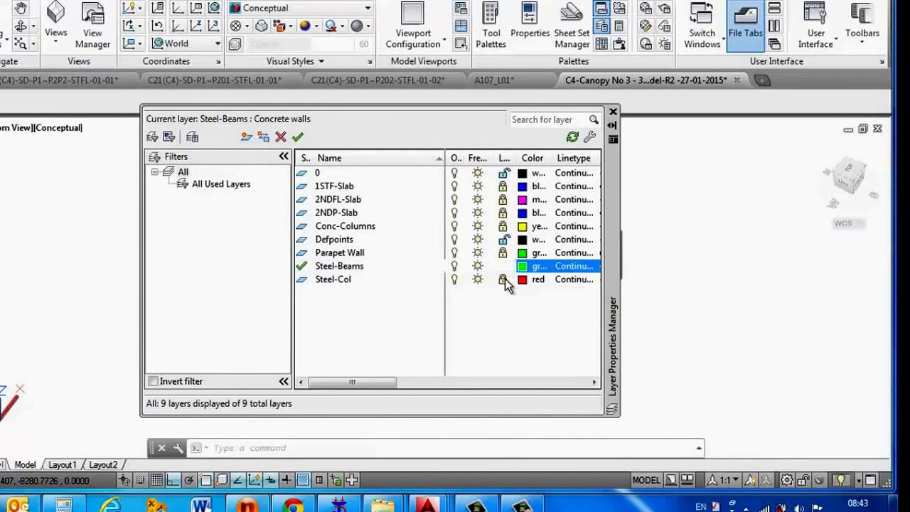
click(504, 279)
click(504, 253)
click(503, 226)
click(503, 212)
click(504, 199)
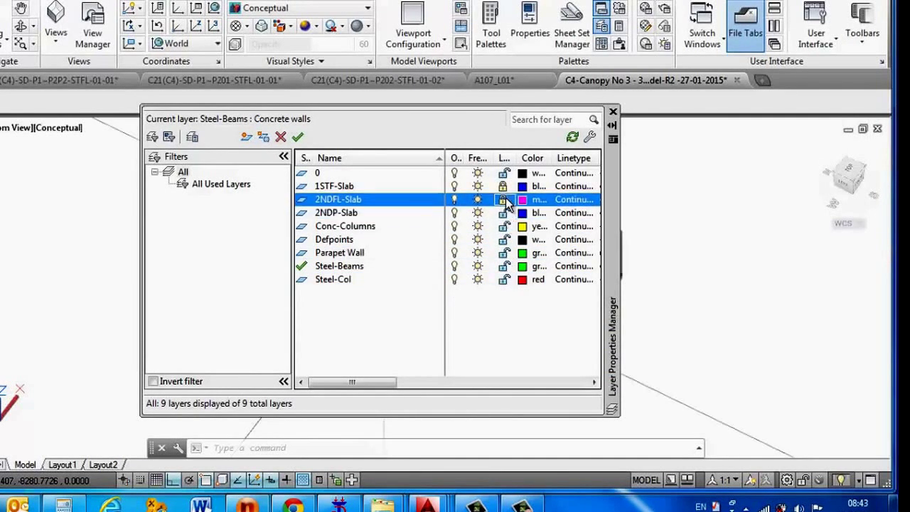
click(503, 186)
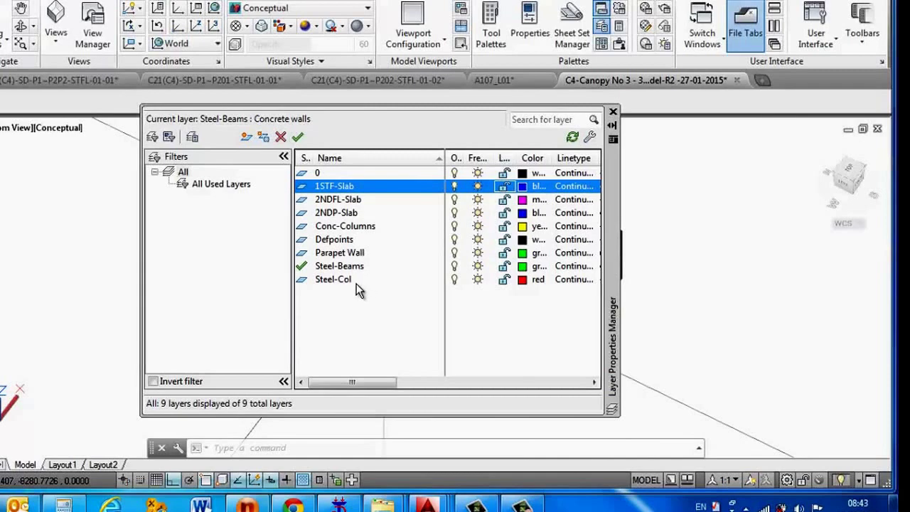
Step: Freeze the 2NDFL-Slab, 2NDP-Slab, Conc-Columns and Parapet Wall layers, leaving only steel visible
click(479, 200)
click(479, 214)
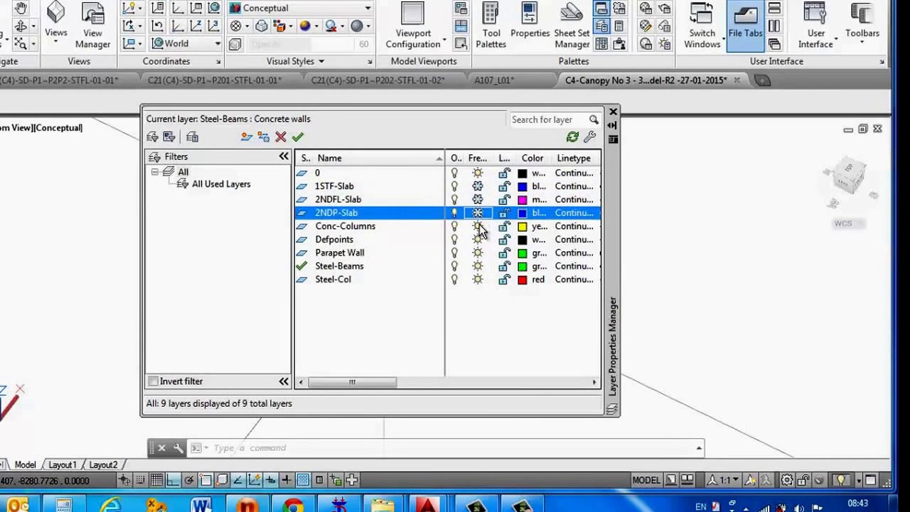
click(479, 227)
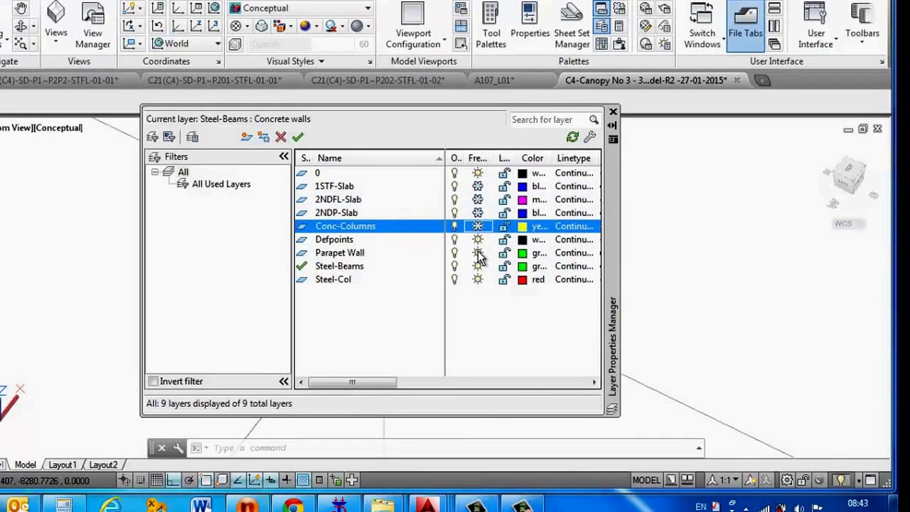
click(479, 254)
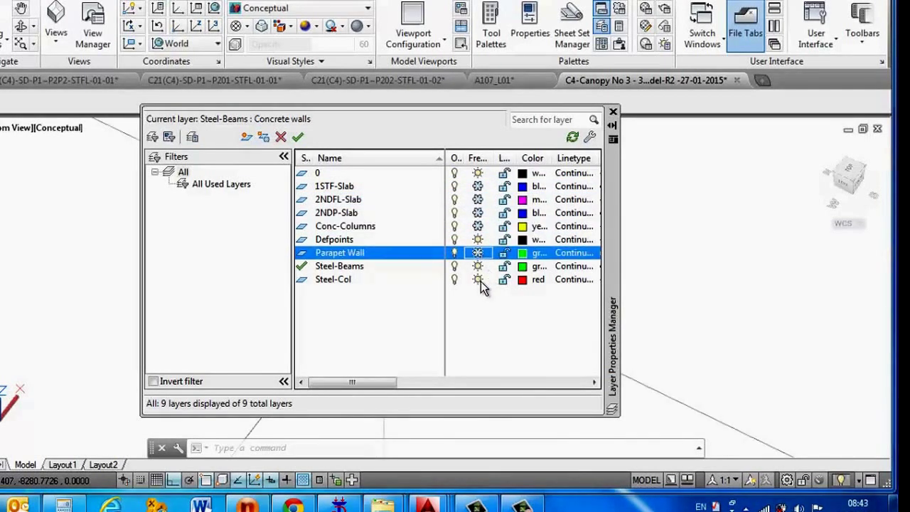
click(614, 114)
scroll(583, 285, up, 2)
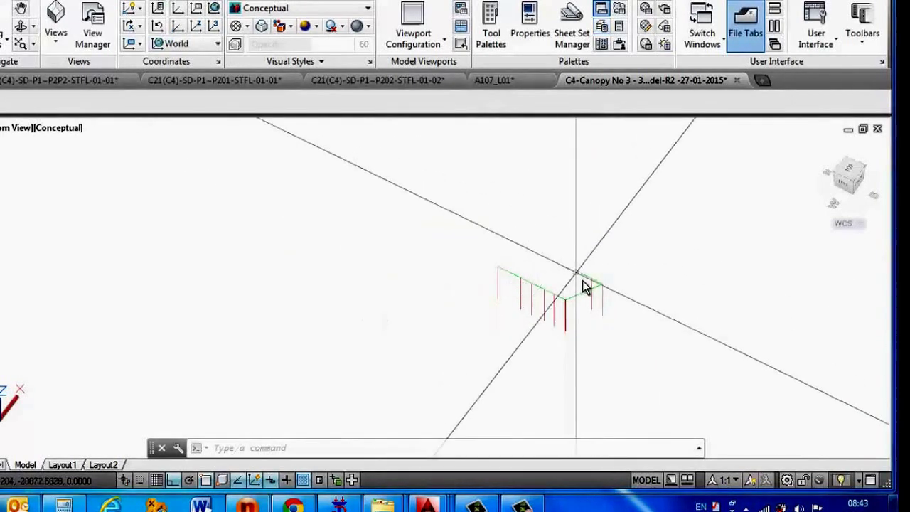
scroll(590, 305, up, 3)
scroll(540, 269, up, 2)
scroll(541, 268, down, 4)
scroll(502, 239, up, 2)
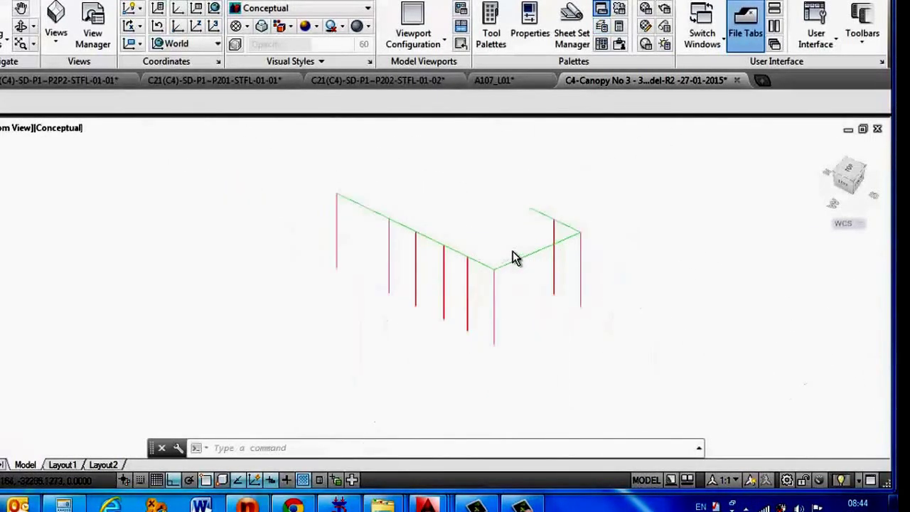
scroll(514, 258, up, 3)
click(524, 274)
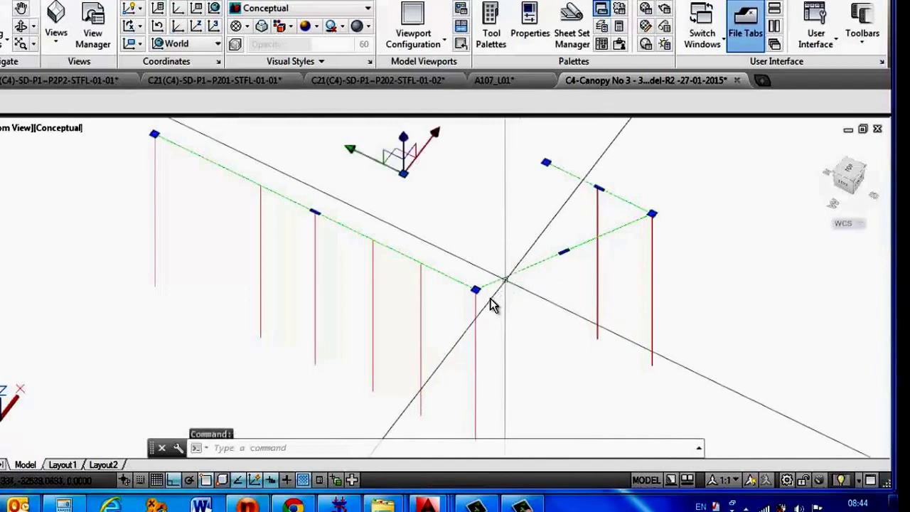
click(476, 327)
key(Escape)
key(Escape)
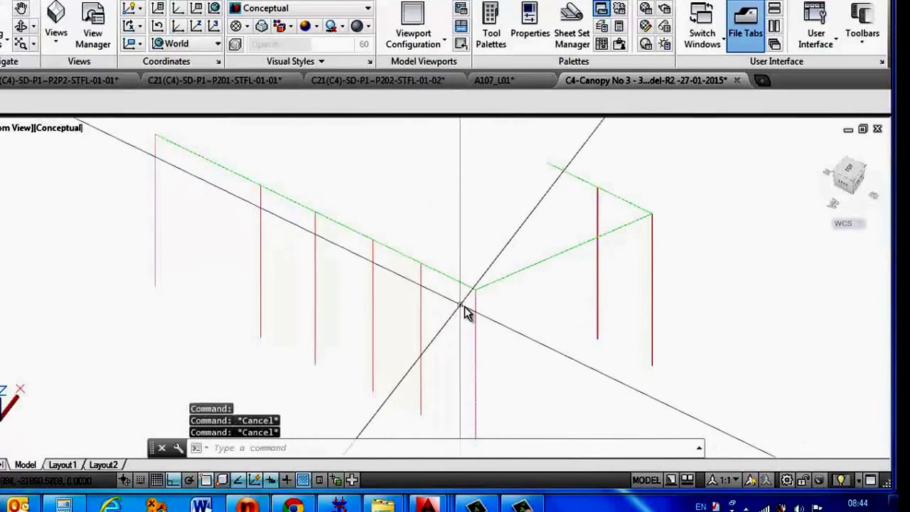
click(476, 326)
click(442, 324)
key(Escape)
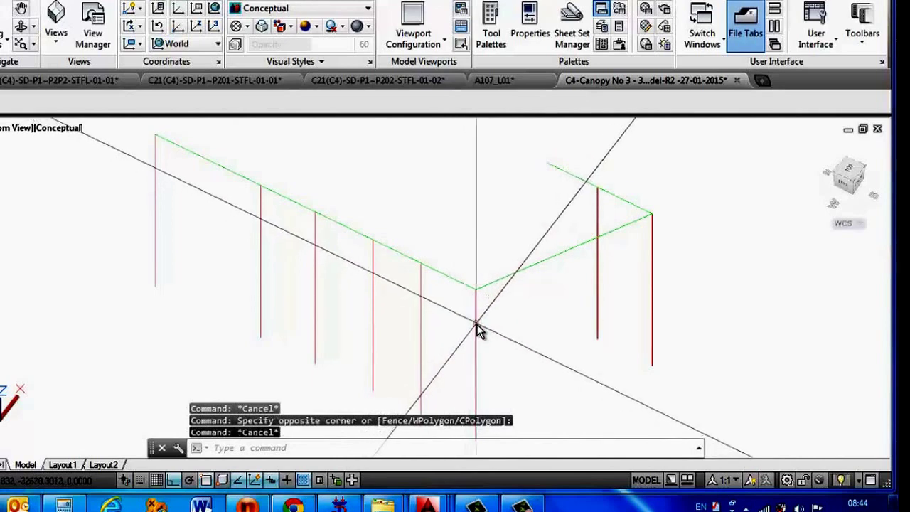
click(476, 329)
right_click(516, 332)
click(562, 484)
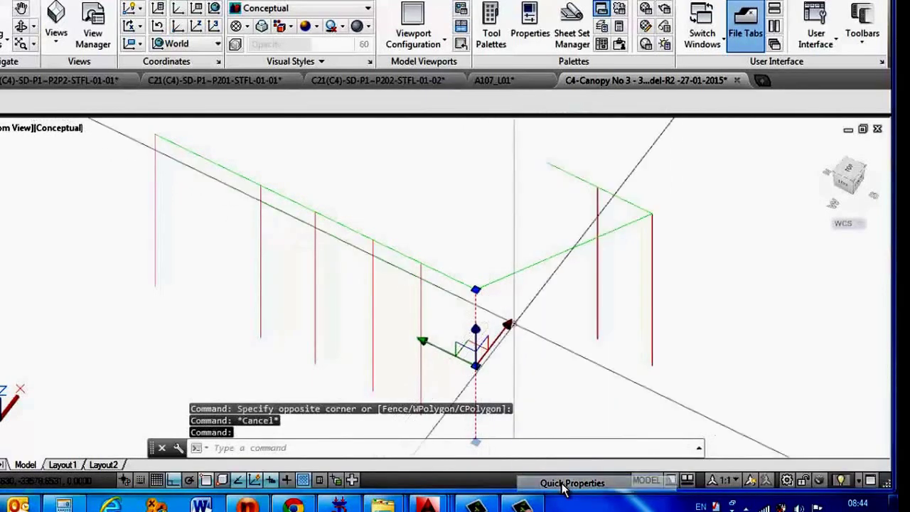
key(Escape)
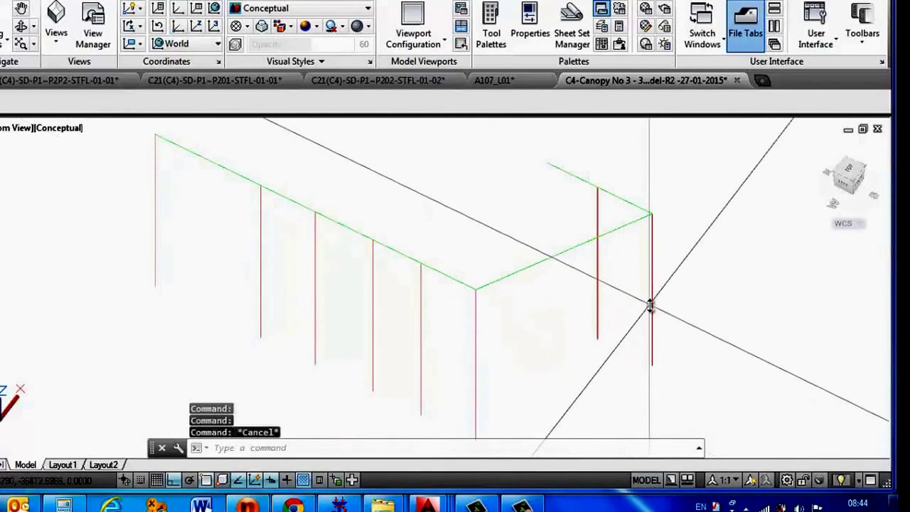
right_click(652, 302)
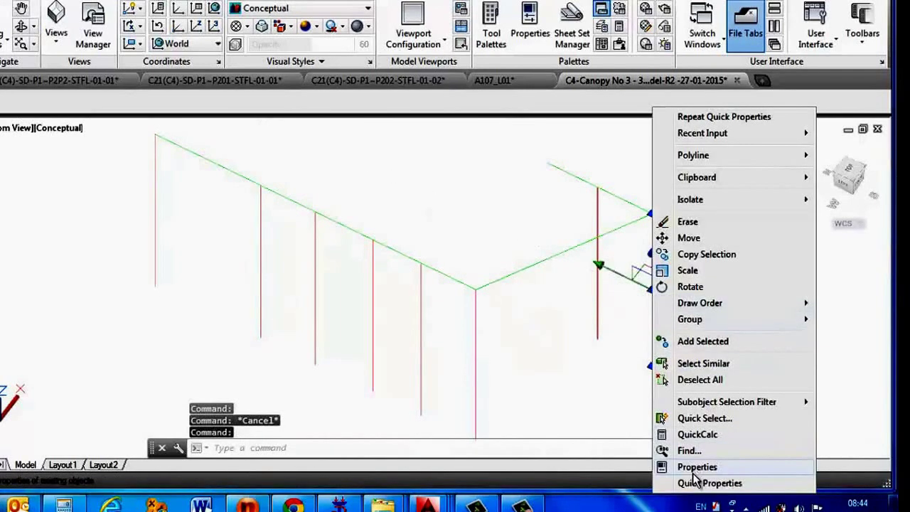
click(697, 484)
key(Escape)
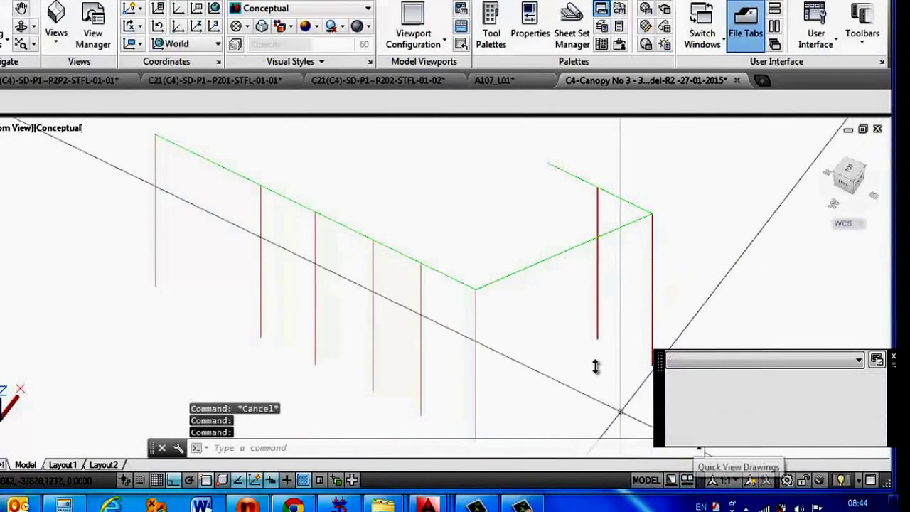
mouse_move(532, 300)
shift+middle_down()
mouse_move(508, 309)
mouse_move(449, 220)
mouse_move(465, 244)
mouse_move(490, 250)
shift+middle_up()
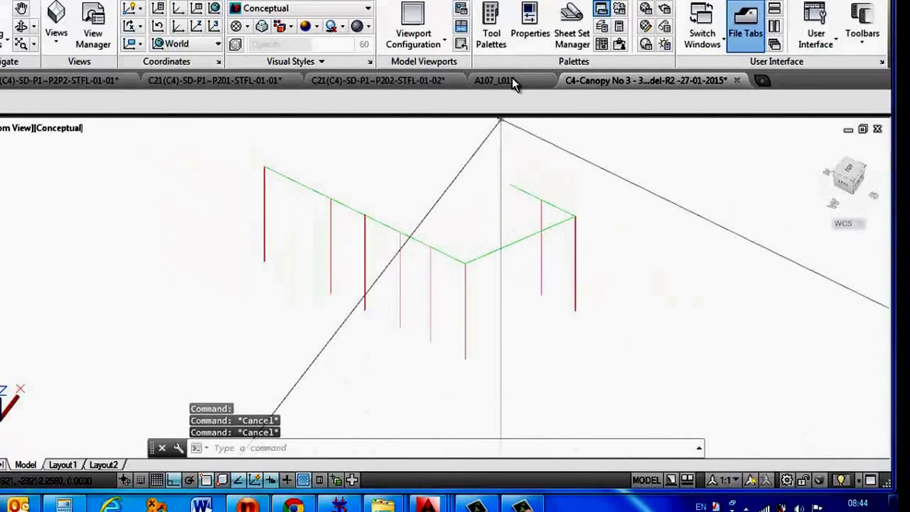
Step: Switch to the A107_L01 floor plan and zoom to the walls around the EWS501 and EWS504 tags
click(489, 81)
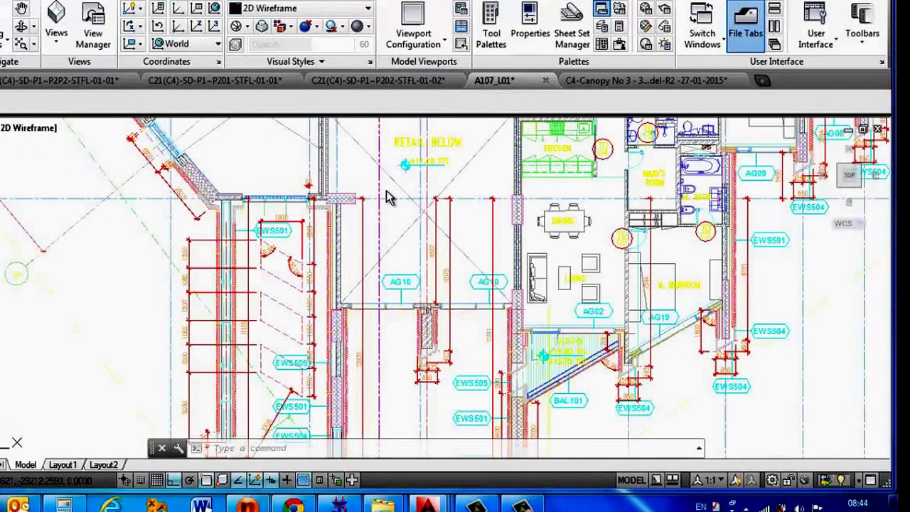
scroll(386, 197, up, 2)
scroll(289, 341, up, 4)
scroll(304, 343, down, 1)
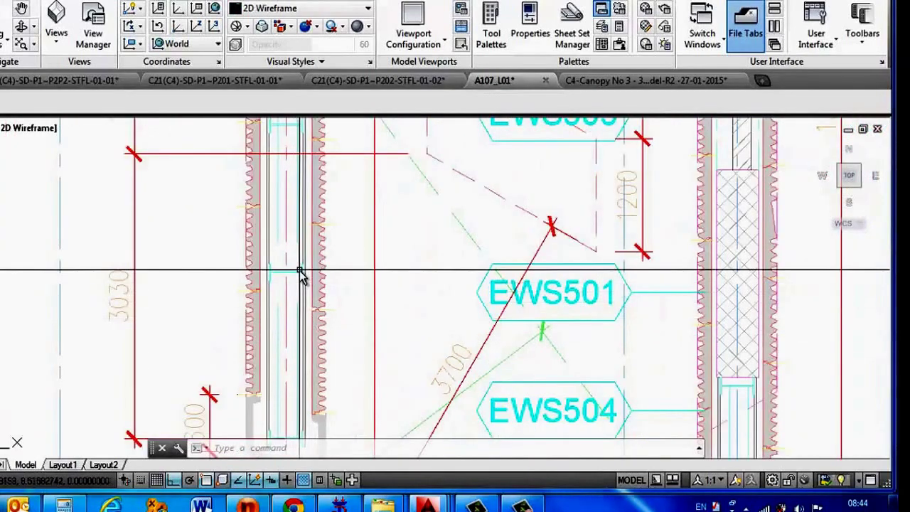
scroll(301, 271, down, 3)
scroll(309, 373, up, 4)
scroll(309, 375, up, 2)
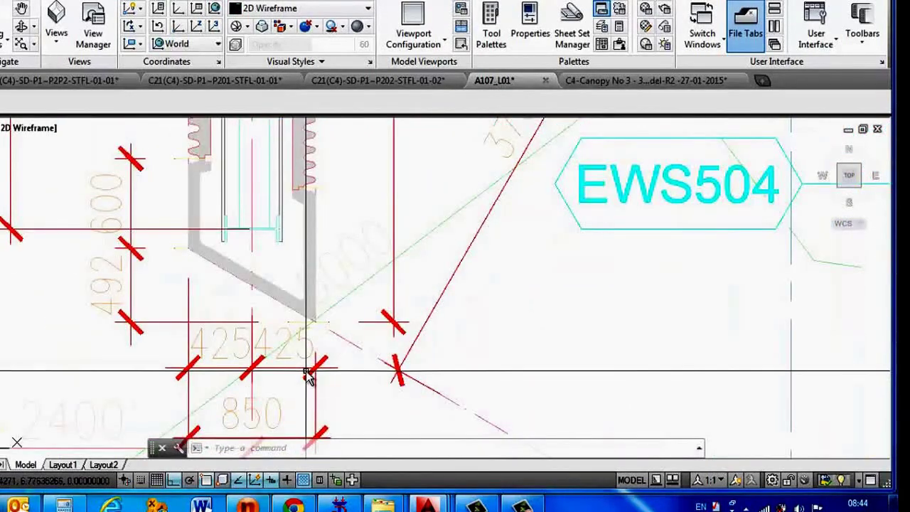
scroll(310, 375, down, 2)
scroll(309, 376, down, 2)
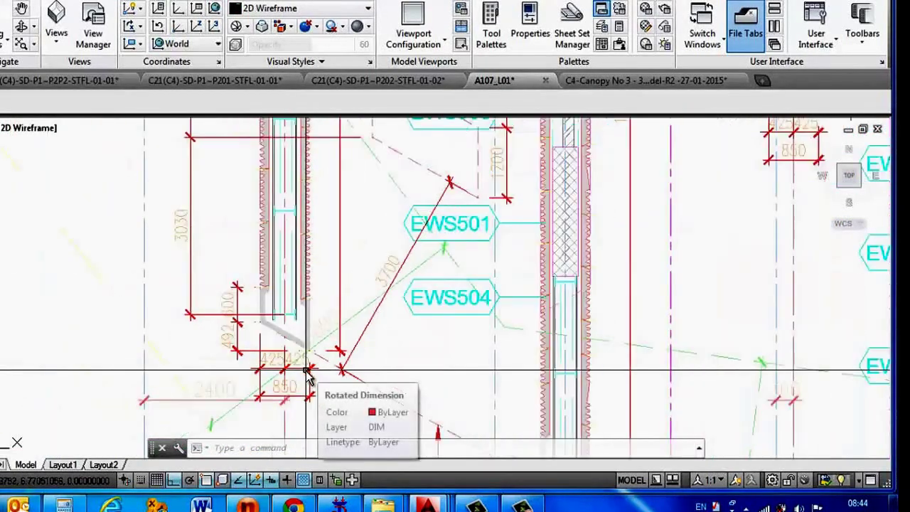
scroll(275, 304, up, 1)
scroll(254, 291, down, 1)
scroll(256, 291, down, 2)
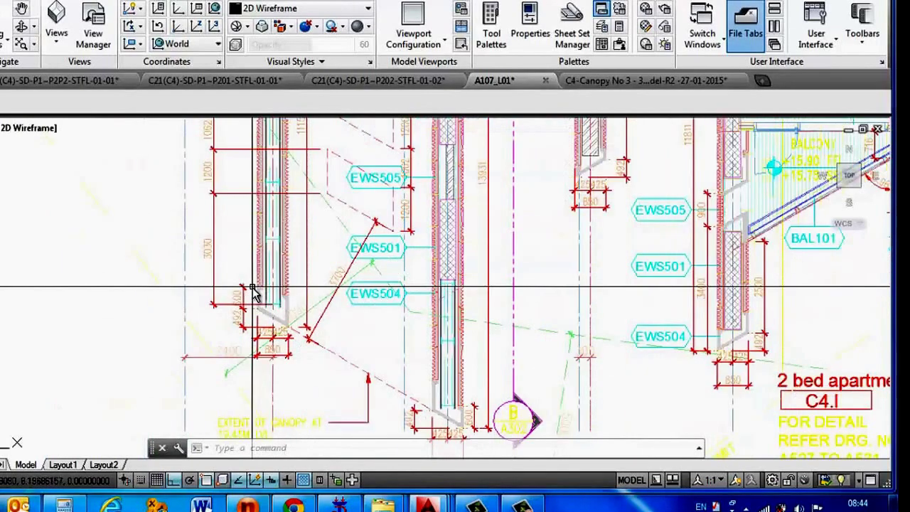
scroll(299, 323, up, 4)
scroll(312, 328, up, 3)
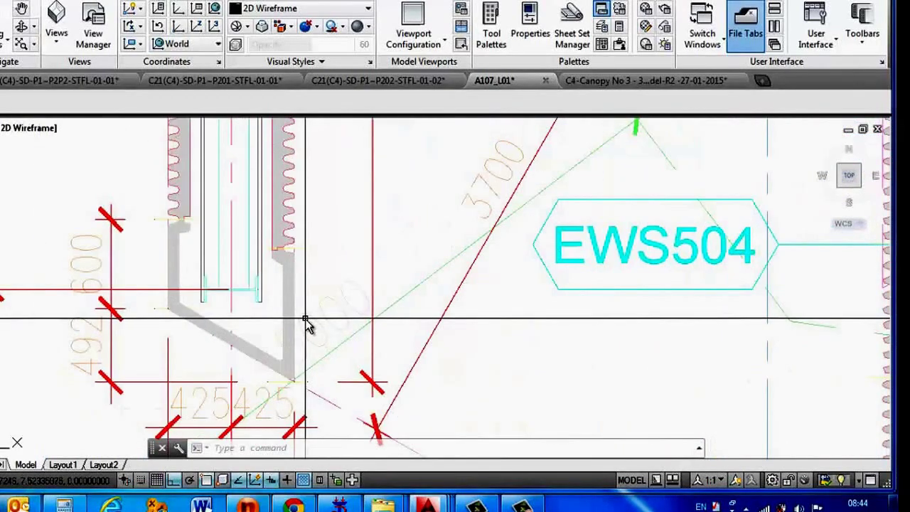
scroll(332, 335, down, 2)
scroll(332, 340, down, 2)
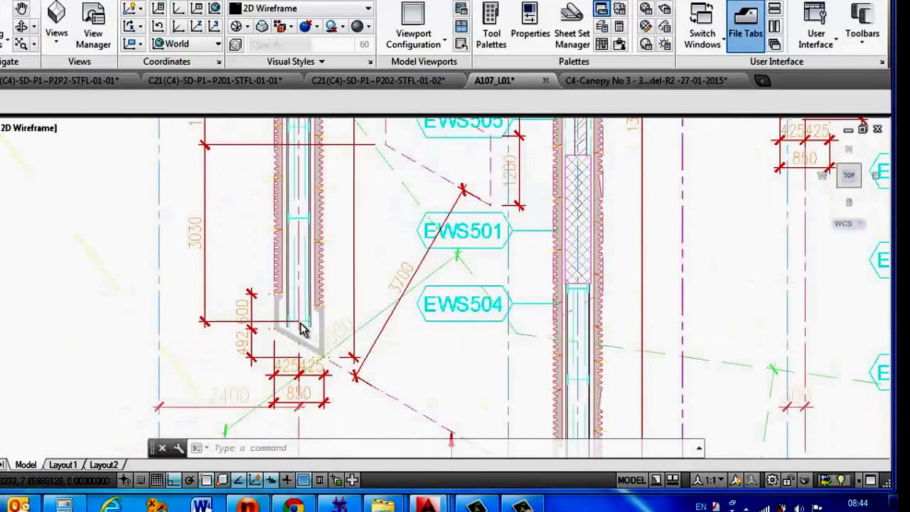
scroll(303, 329, up, 5)
text(p)
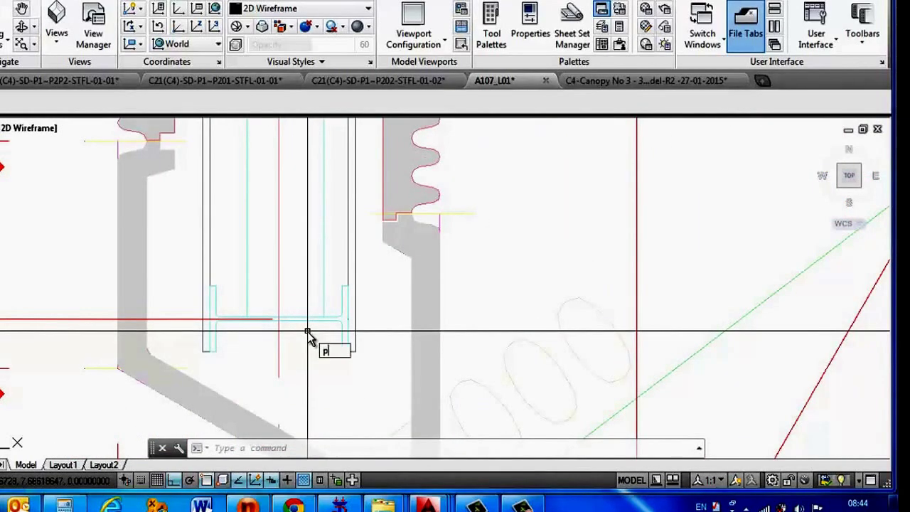
Step: Start the polyline with L, making trial starts at the wall line midpoint
text(l)
key(Return)
scroll(280, 323, up, 3)
scroll(280, 325, up, 3)
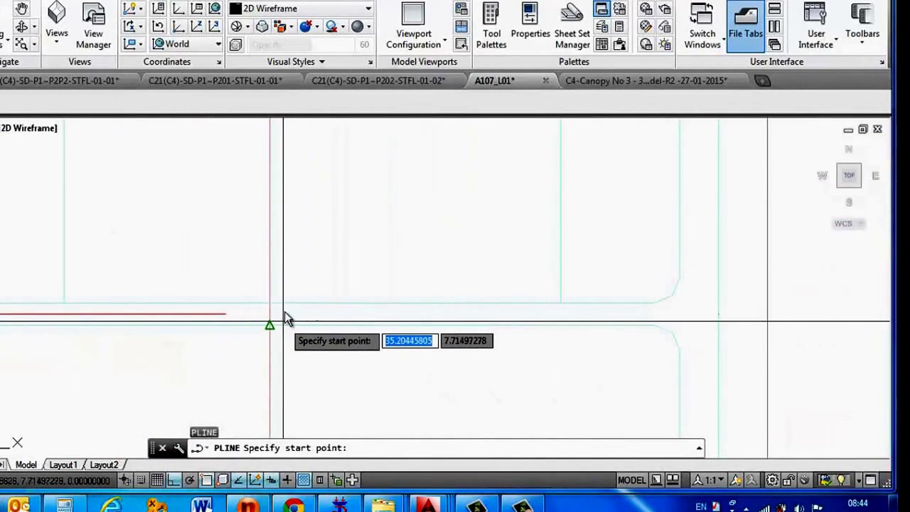
click(279, 306)
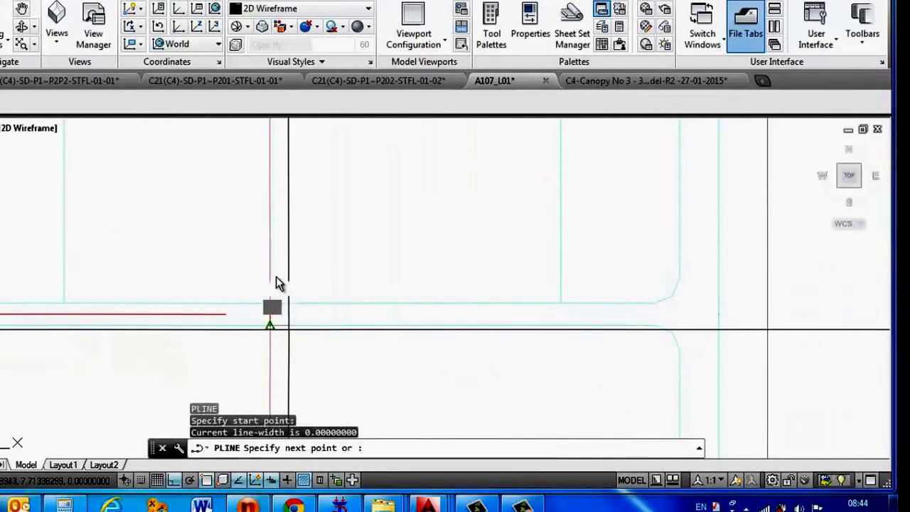
scroll(188, 217, down, 3)
scroll(284, 228, down, 2)
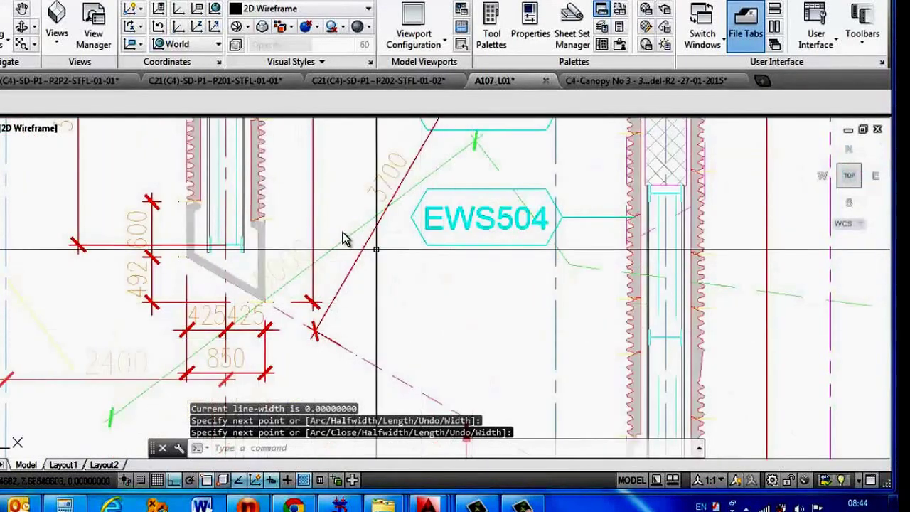
scroll(343, 238, down, 2)
scroll(451, 299, up, 4)
scroll(413, 246, up, 2)
scroll(389, 221, up, 3)
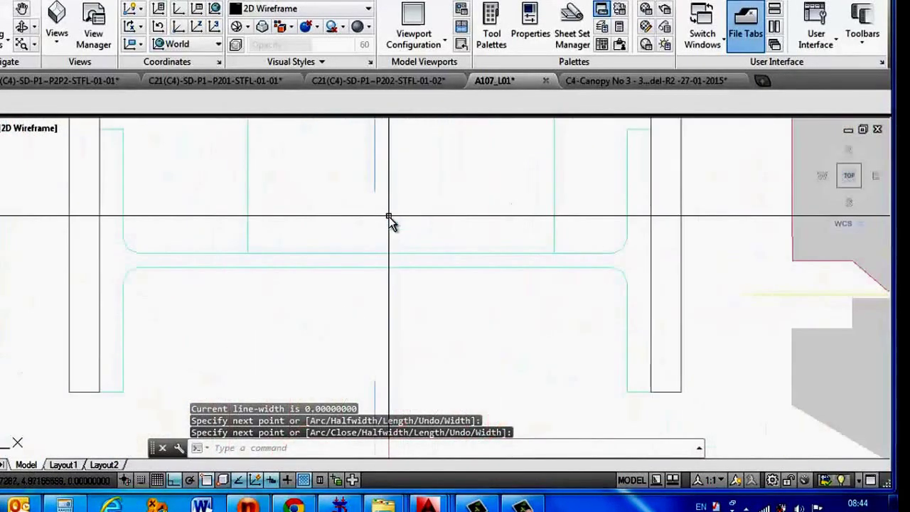
key(Return)
key(Return)
click(389, 270)
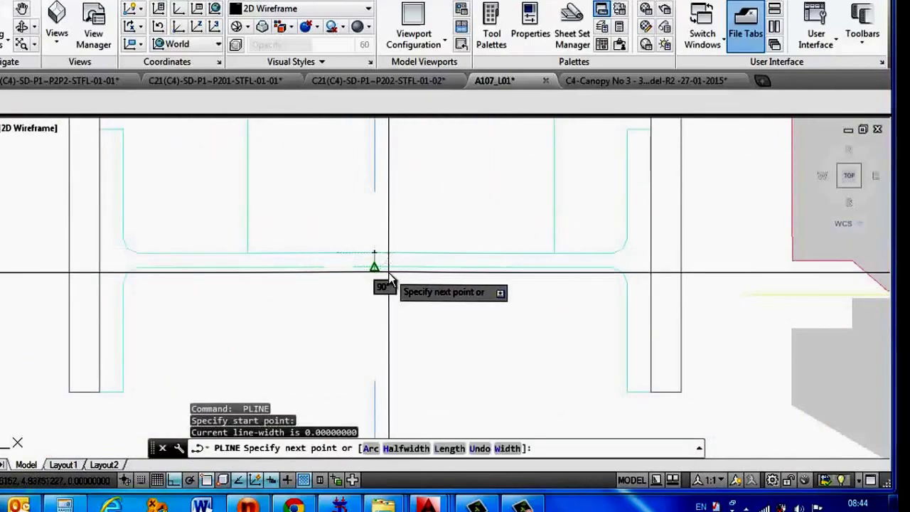
click(380, 262)
key(Return)
key(Return)
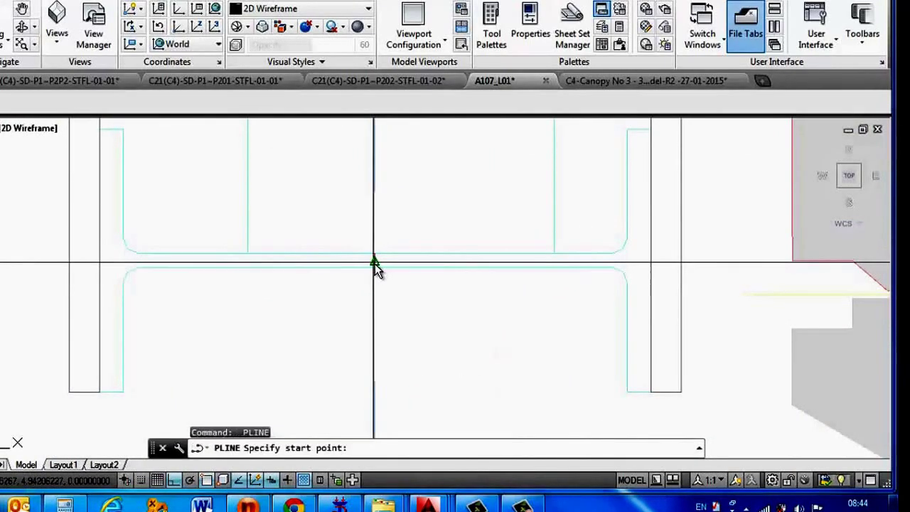
Step: Draw the canopy edge polyline diagonally from its start point to where it meets the wall
click(375, 263)
scroll(375, 264, down, 5)
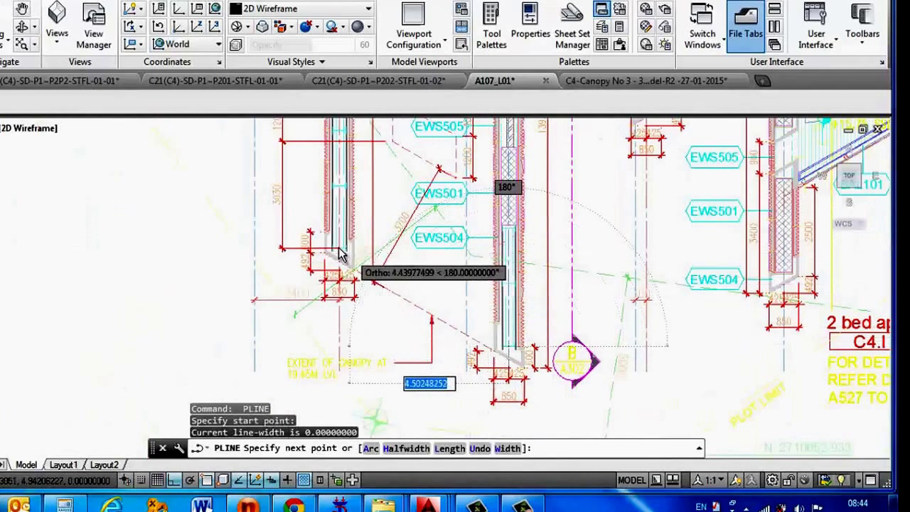
scroll(334, 252, up, 3)
scroll(299, 222, up, 3)
scroll(271, 210, up, 2)
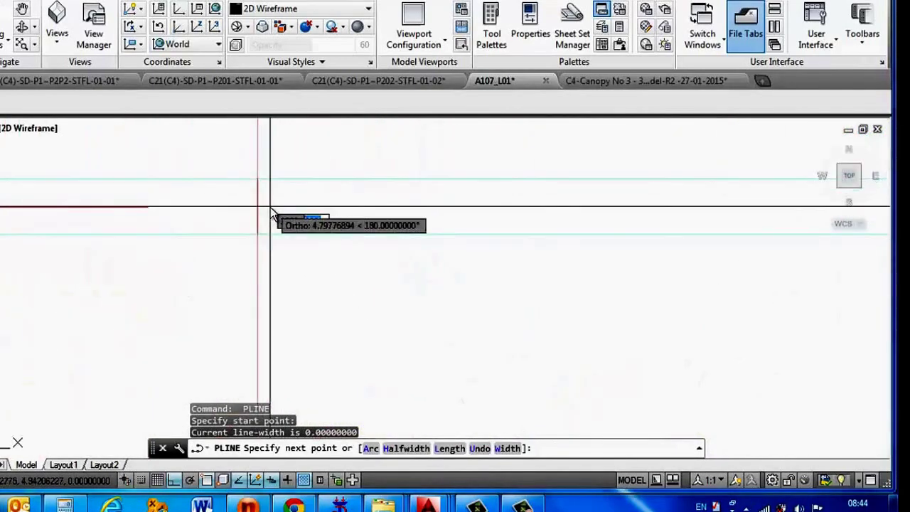
click(257, 207)
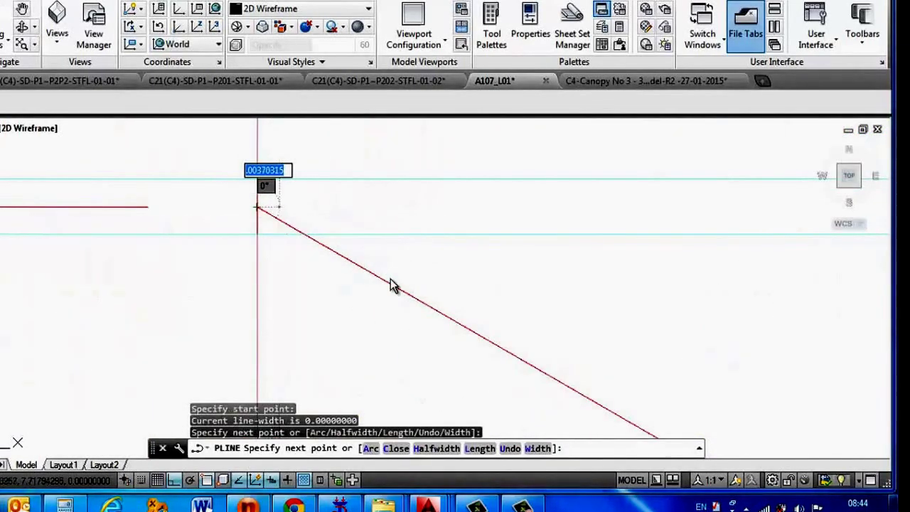
key(Return)
scroll(379, 325, down, 2)
scroll(346, 305, down, 2)
scroll(305, 268, down, 2)
scroll(404, 343, down, 2)
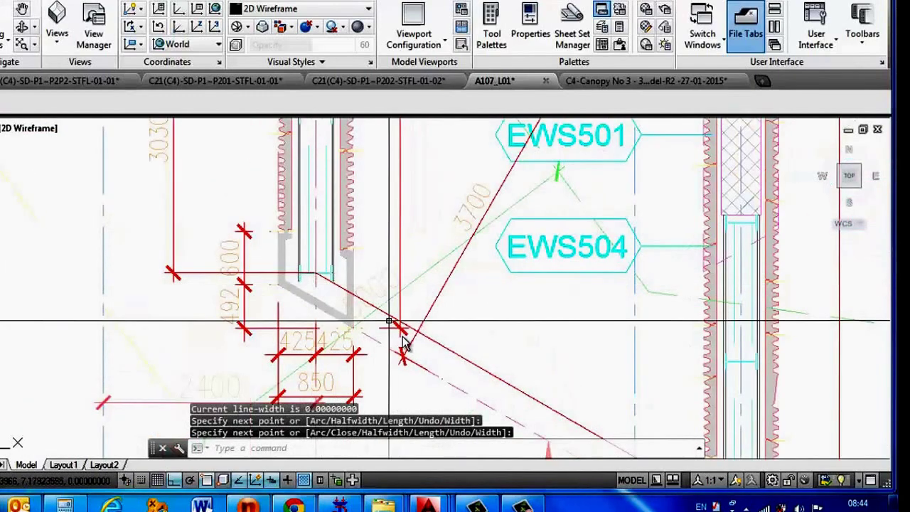
scroll(403, 343, down, 4)
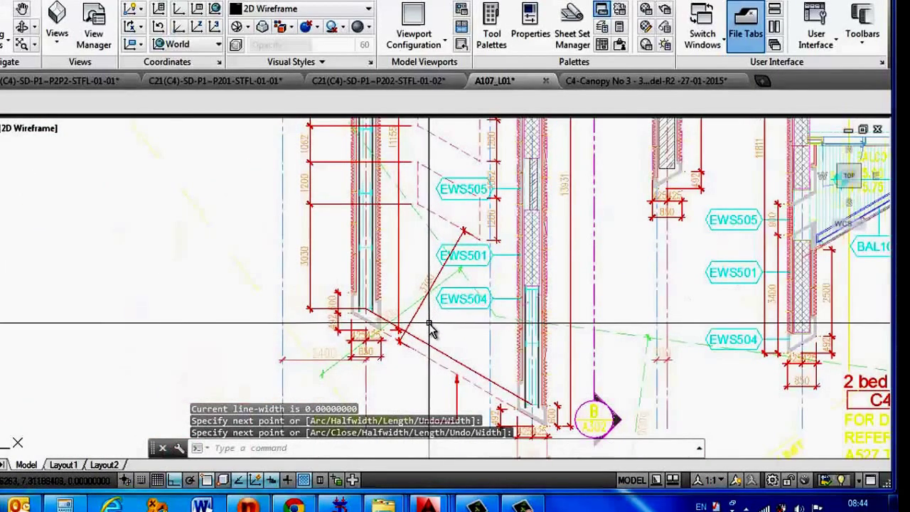
scroll(428, 328, up, 2)
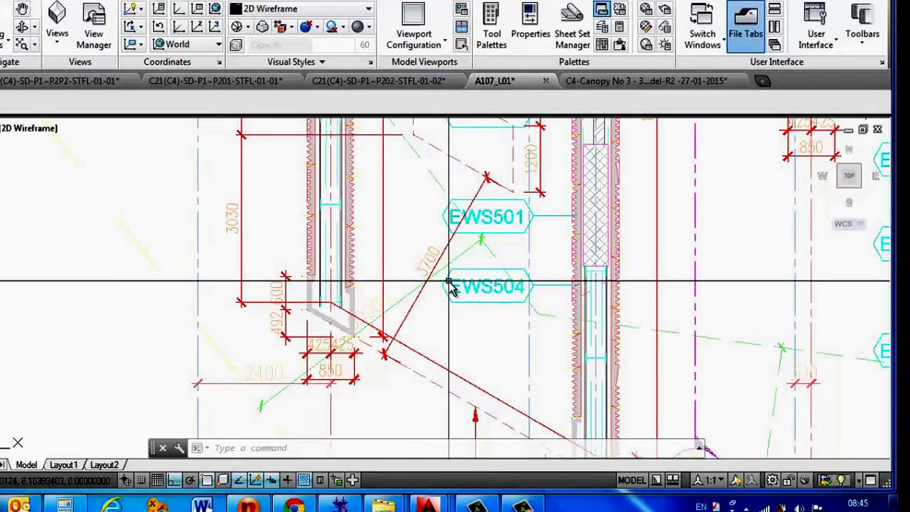
text(offset)
Step: Make trial offsets of the canopy edge line at 3030, placing one copy below it
key(Return)
text(3030)
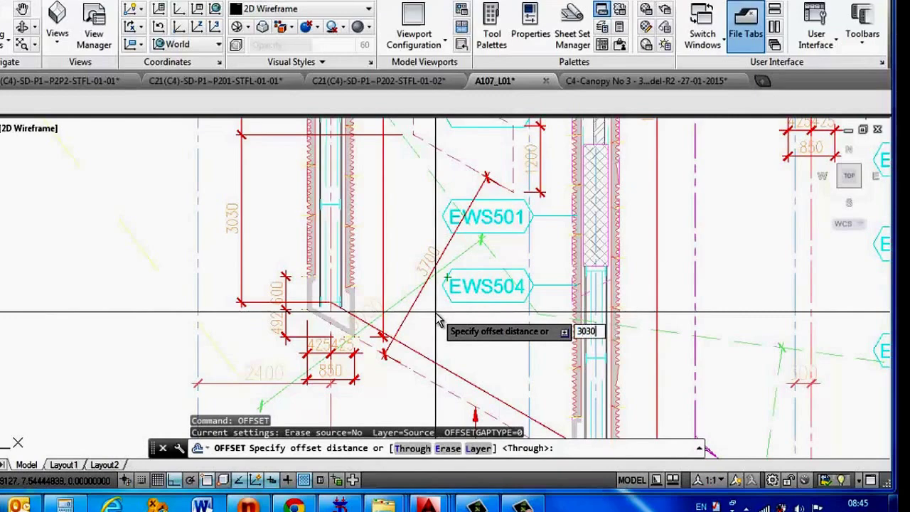
key(Return)
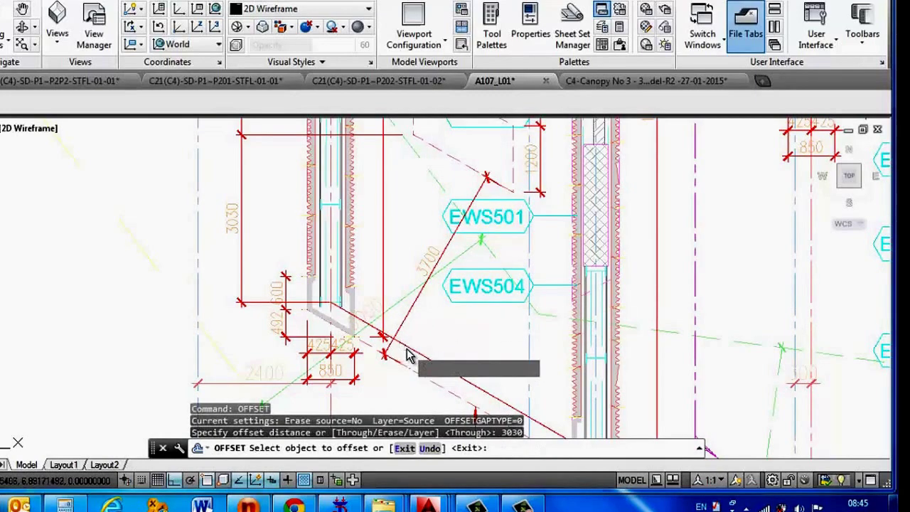
click(409, 357)
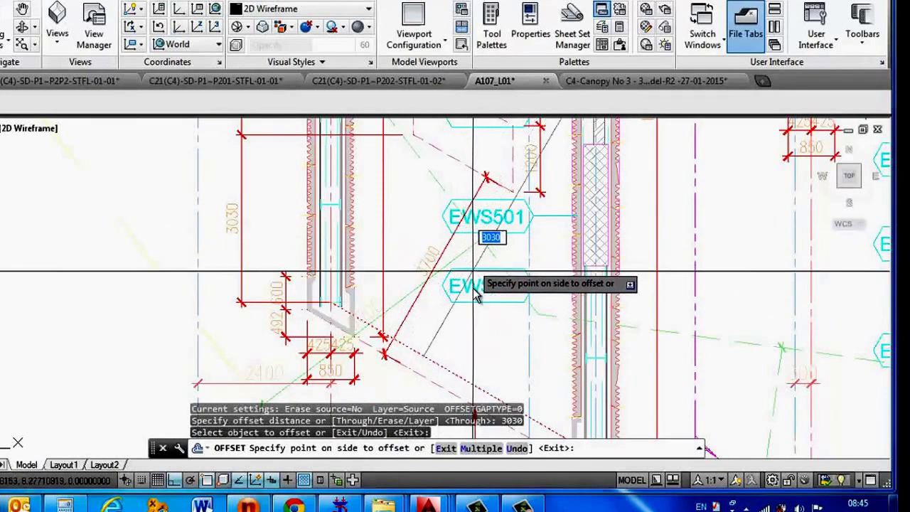
key(Escape)
text(OFF)
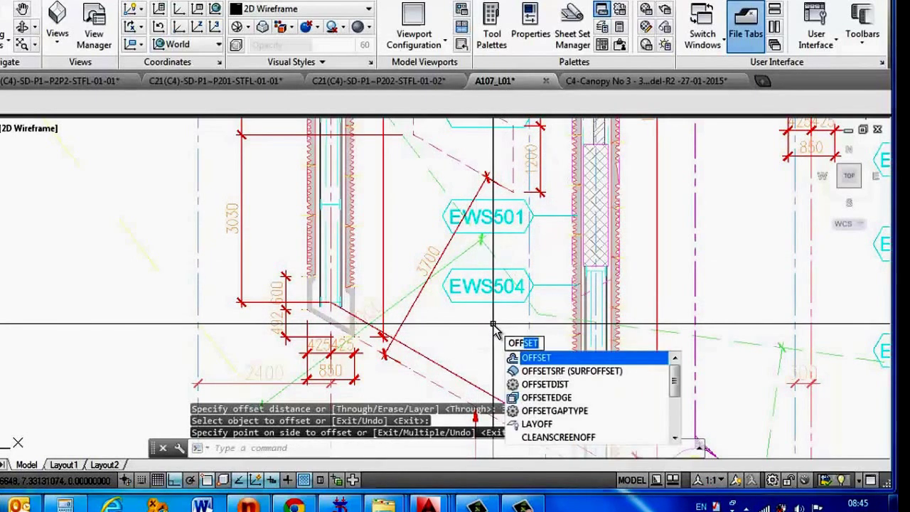
key(Return)
key(Return)
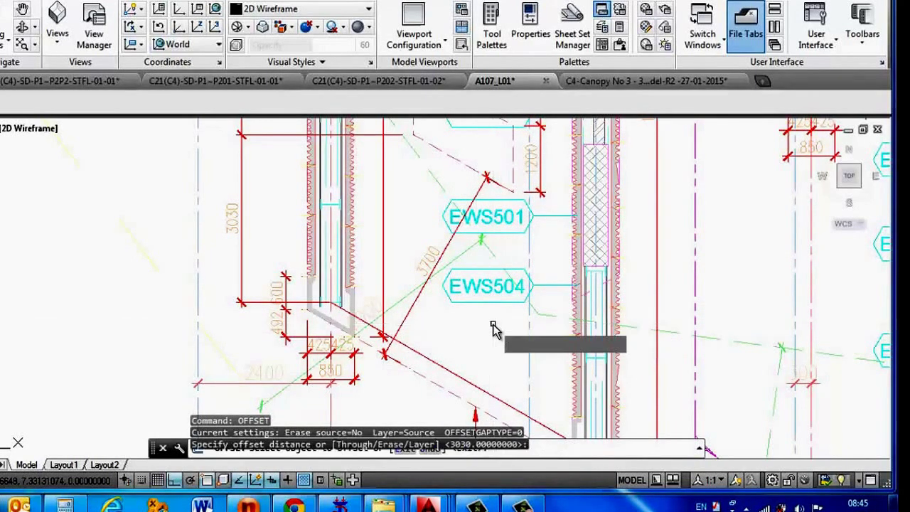
click(457, 380)
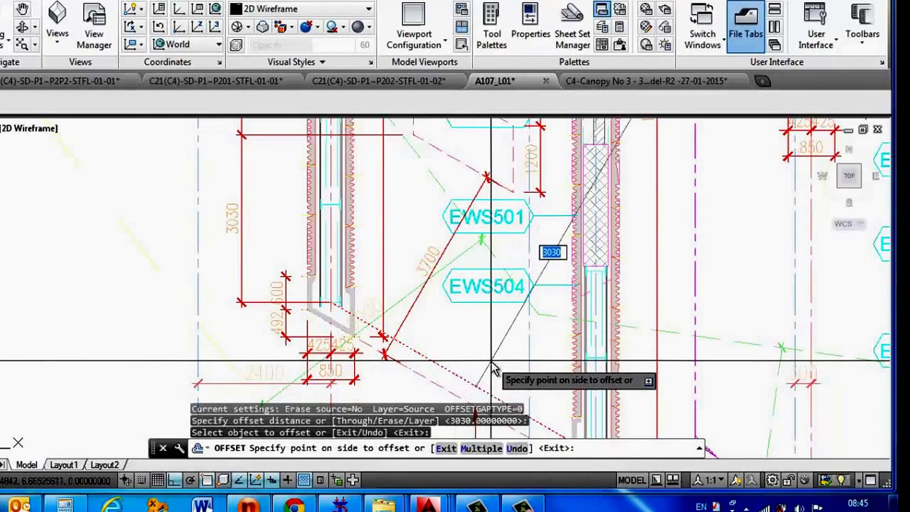
click(503, 347)
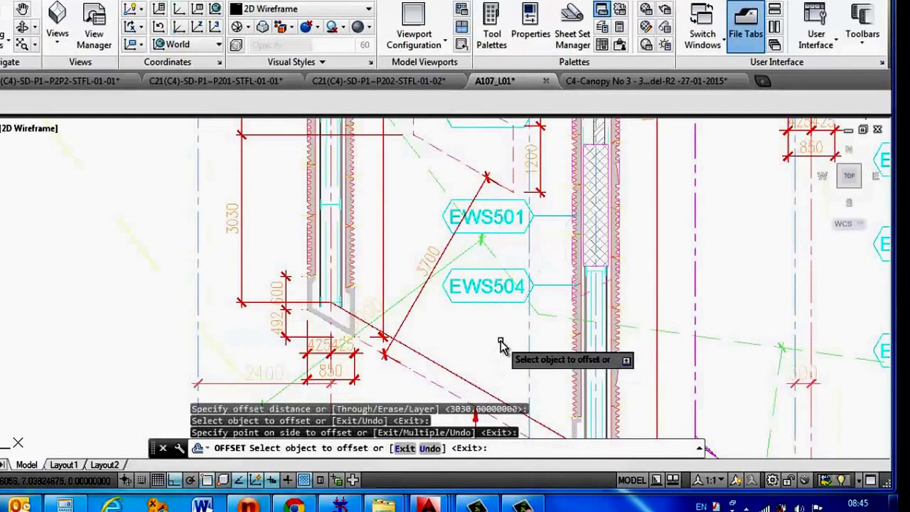
click(439, 367)
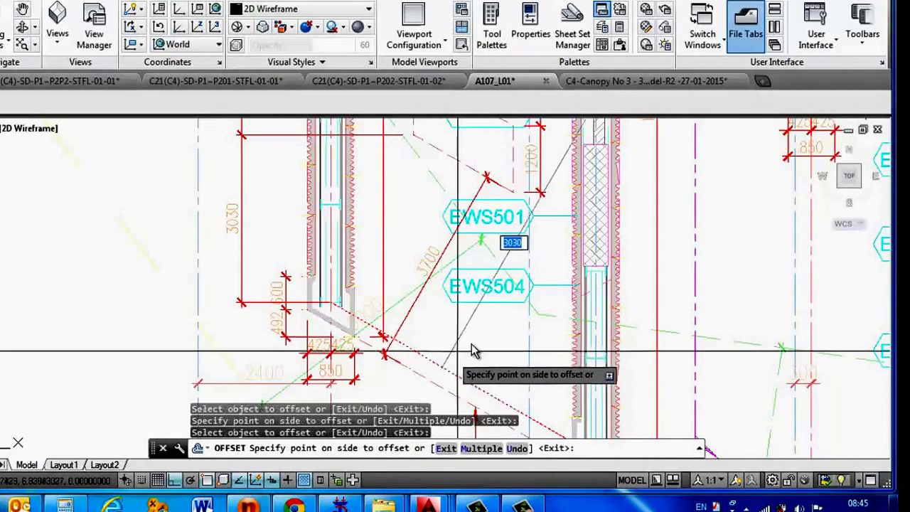
scroll(478, 356, down, 3)
scroll(475, 346, down, 2)
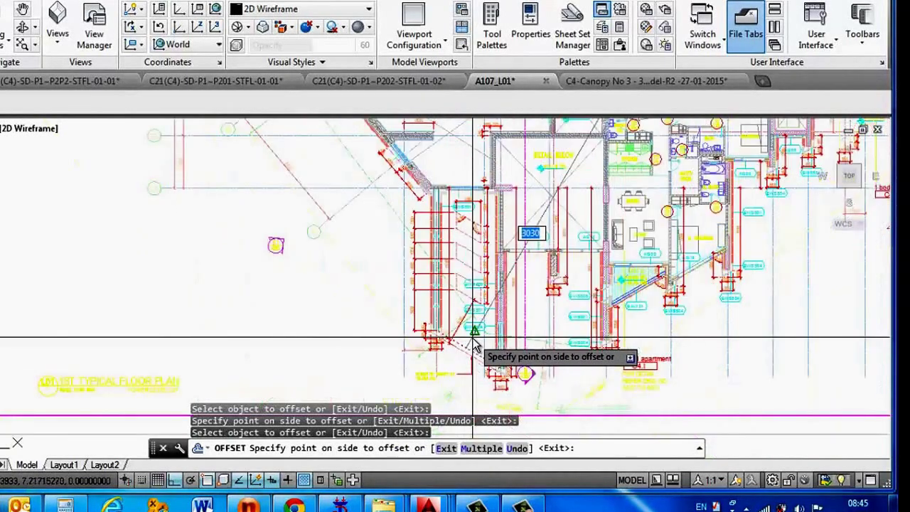
key(Escape)
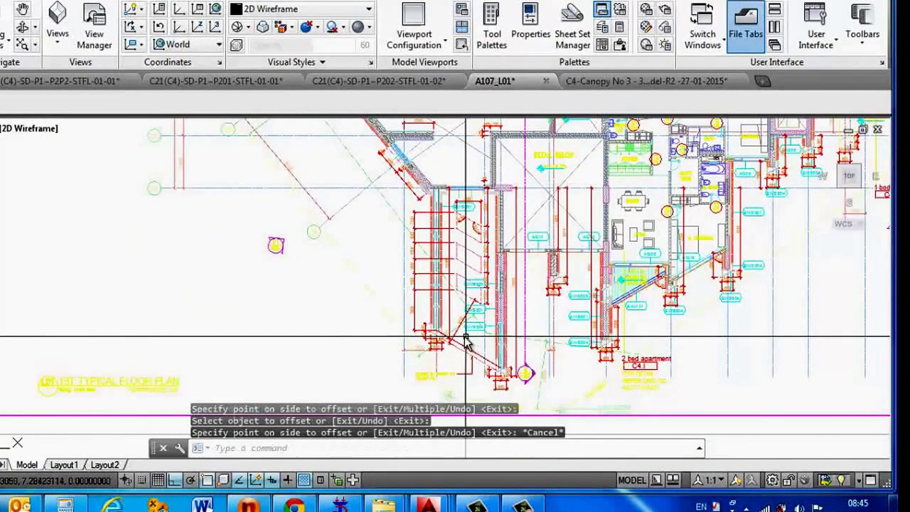
scroll(471, 343, up, 3)
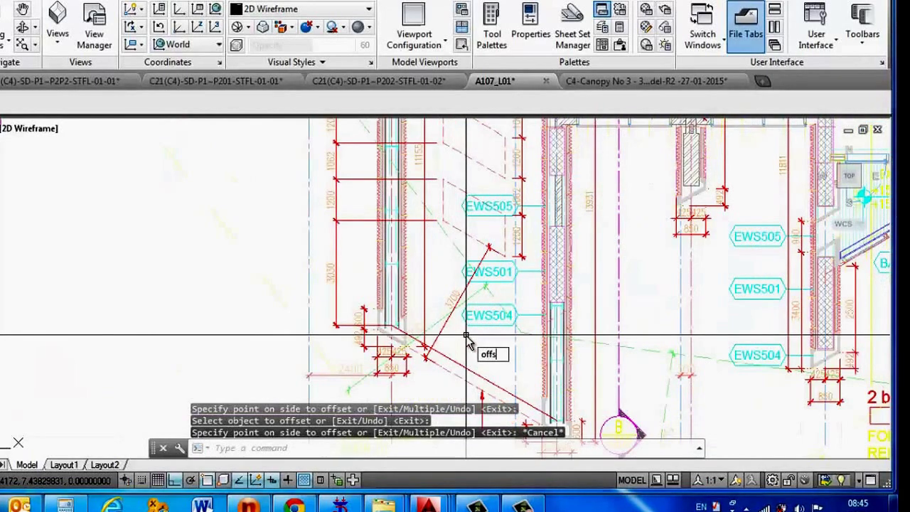
Step: Offset the red canopy edge line 3.03 units to its upper-right side
key(Return)
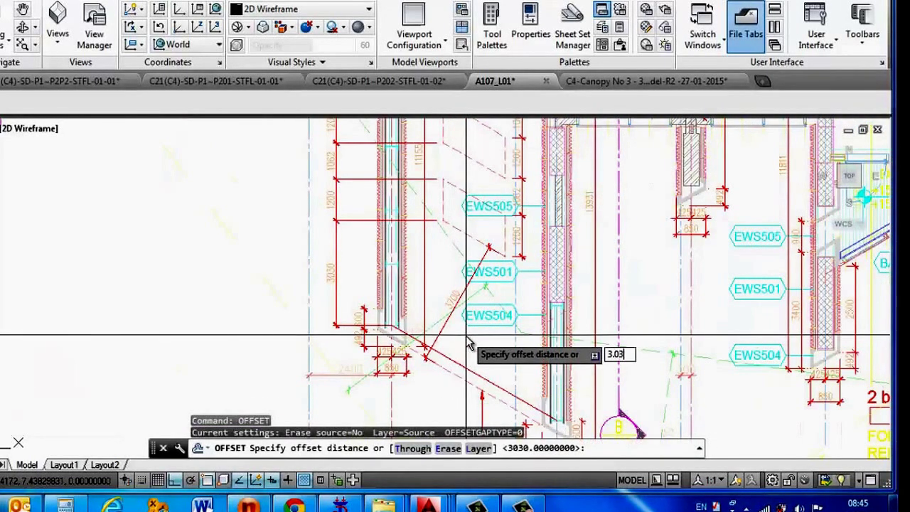
key(Return)
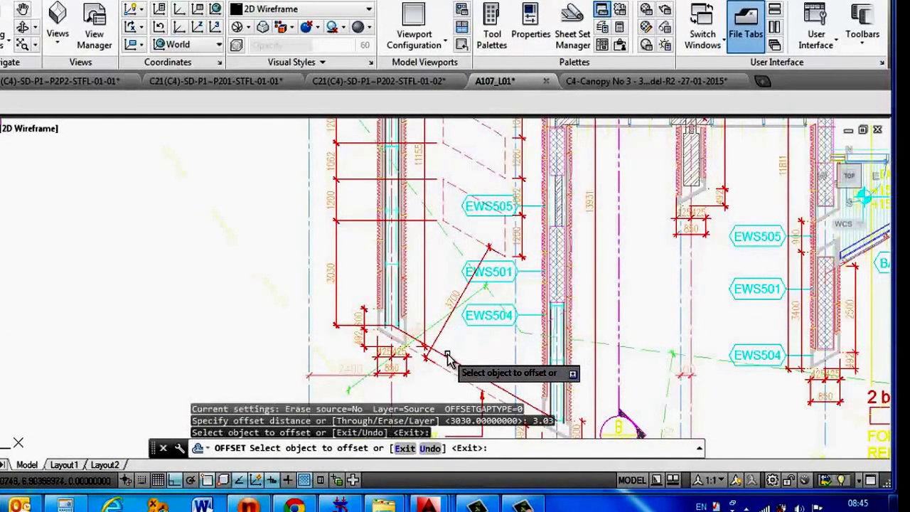
click(447, 359)
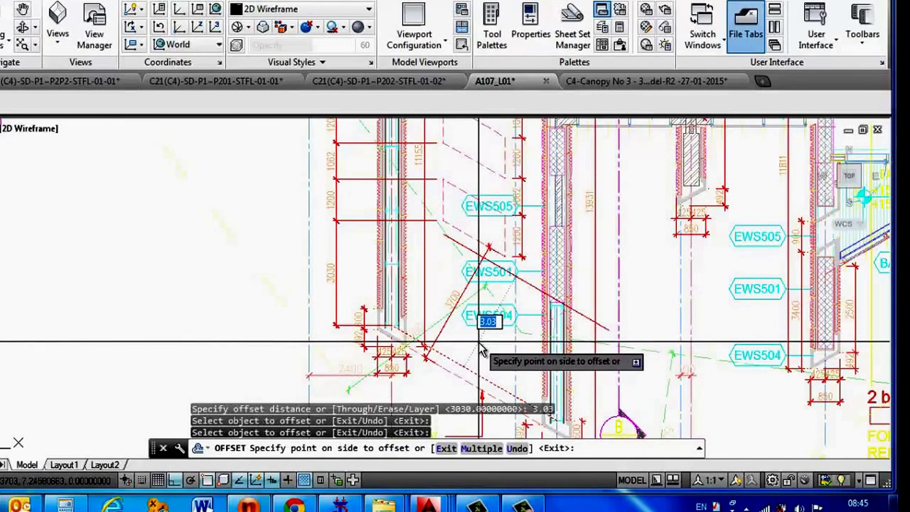
click(481, 348)
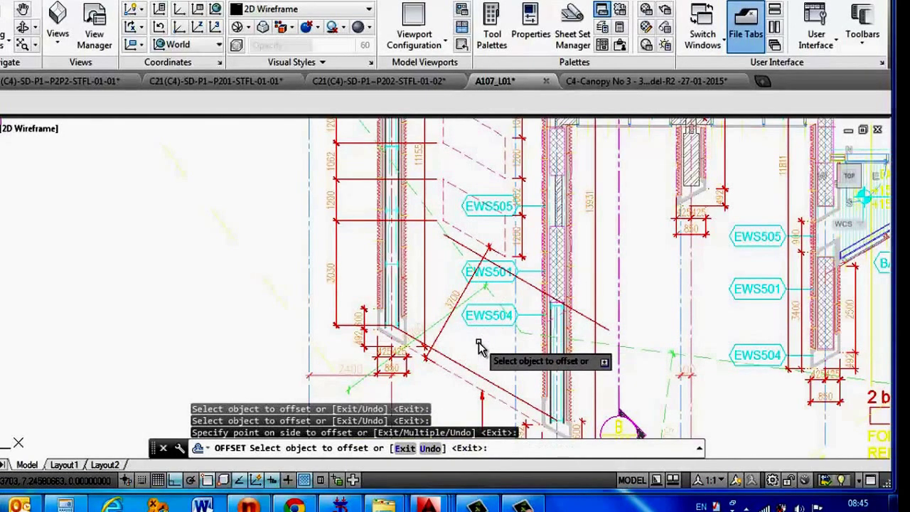
scroll(461, 262, up, 2)
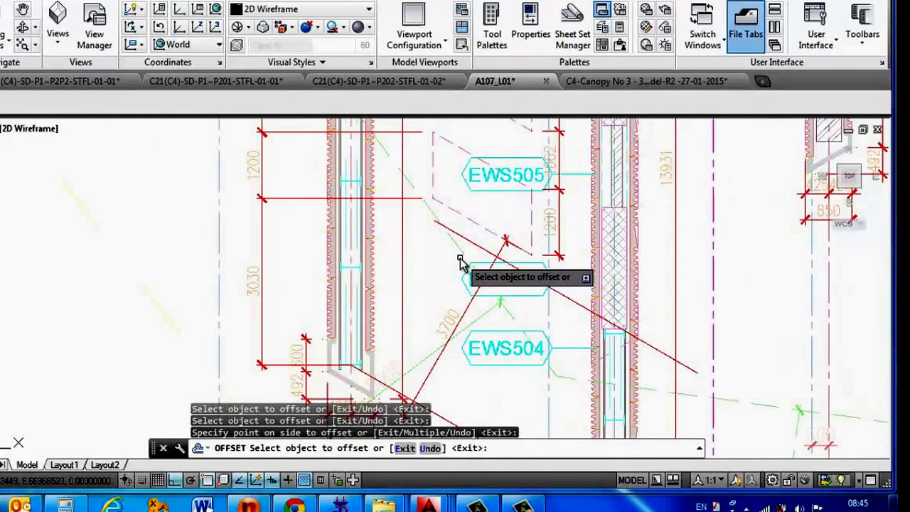
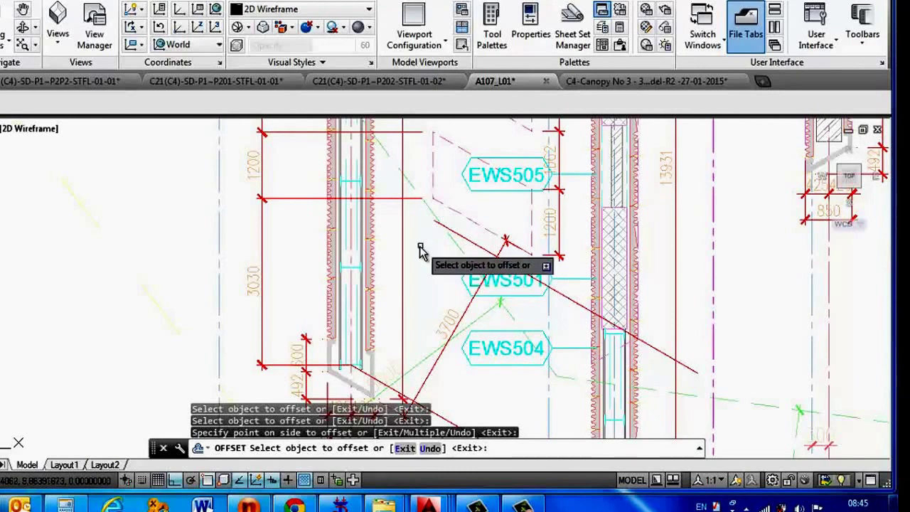
Step: Cancel the running offset and erase the long red diagonal through EWS501
scroll(459, 263, down, 2)
scroll(463, 263, up, 2)
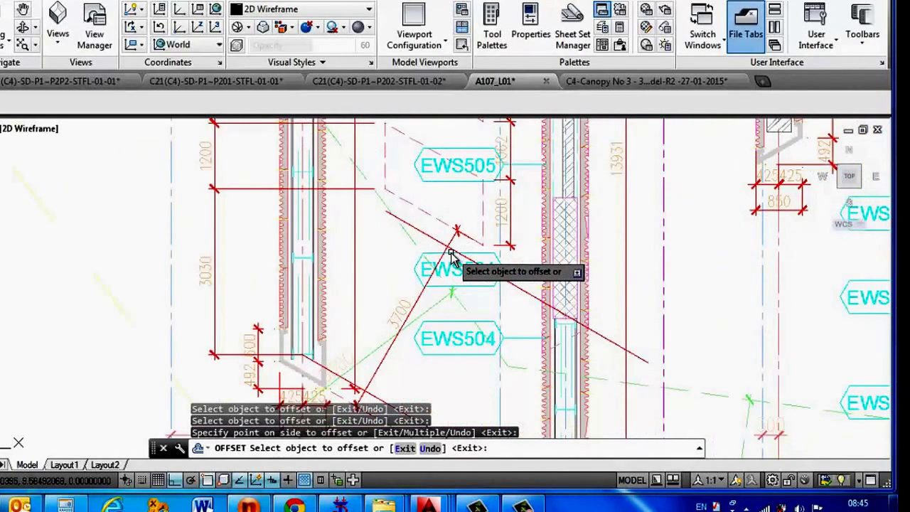
key(Escape)
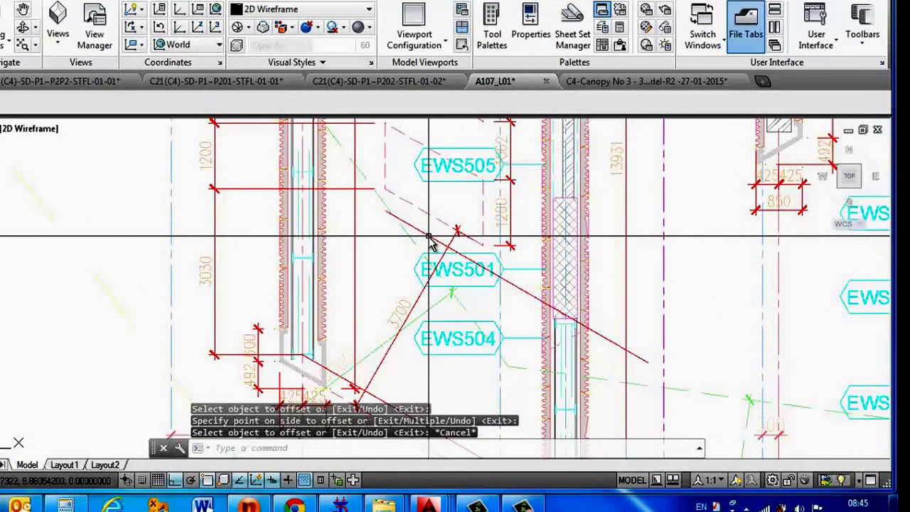
key(Return)
click(432, 240)
key(Return)
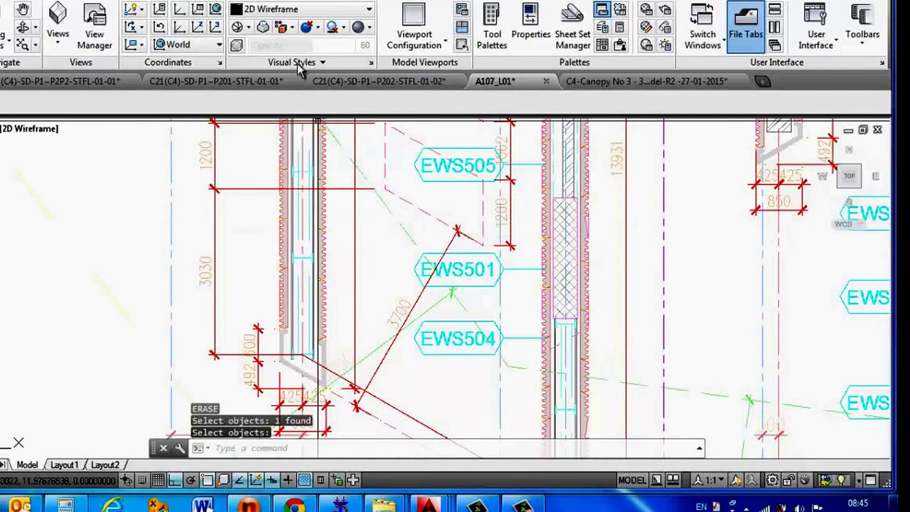
Step: Add a linear dimension measuring the 3897 spacing on the A107 plan
click(232, 25)
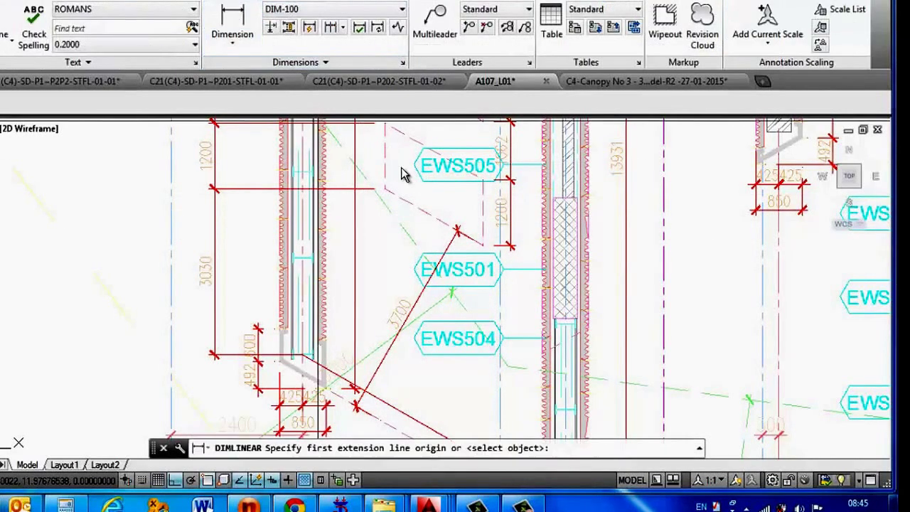
click(427, 228)
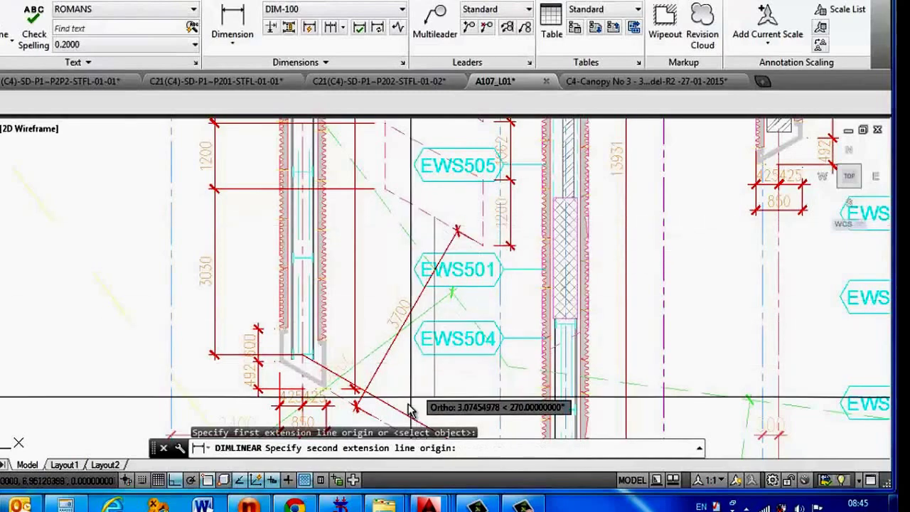
scroll(439, 382, down, 5)
click(427, 356)
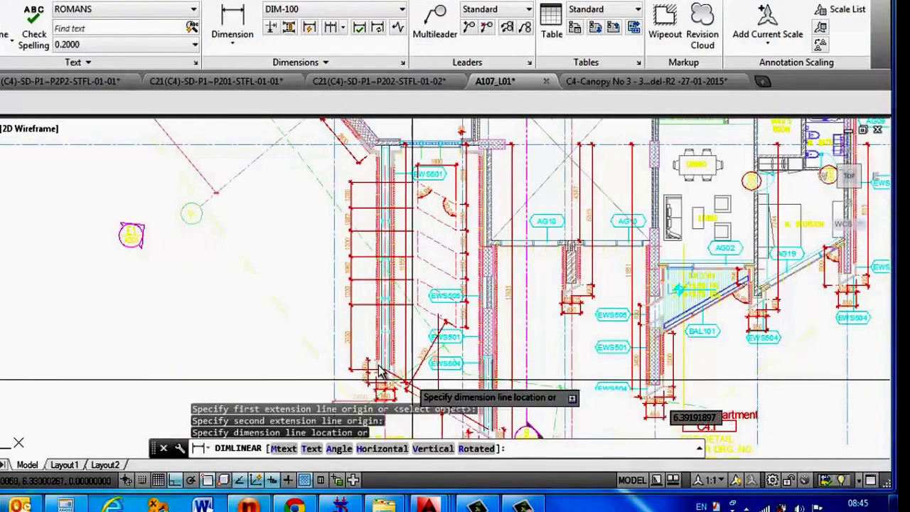
scroll(318, 328, up, 5)
scroll(313, 316, down, 1)
scroll(309, 306, down, 2)
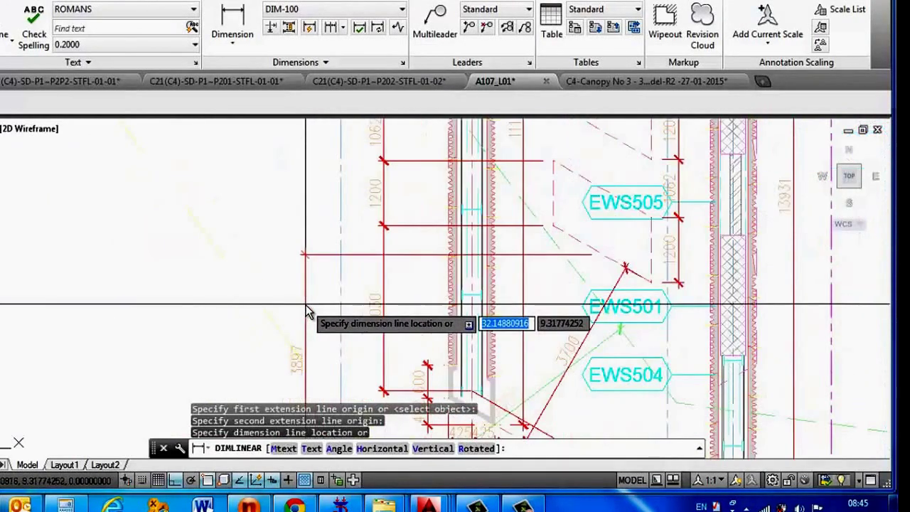
click(308, 290)
text(OFFSET)
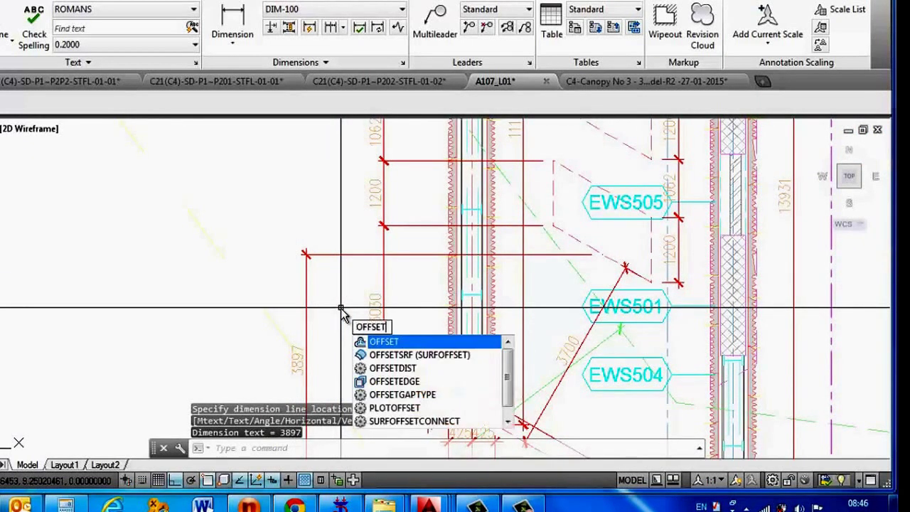
Step: Try offsetting the diagonal by 3.897 and then by 3.7, cancelling both attempts
key(Return)
text(3.897)
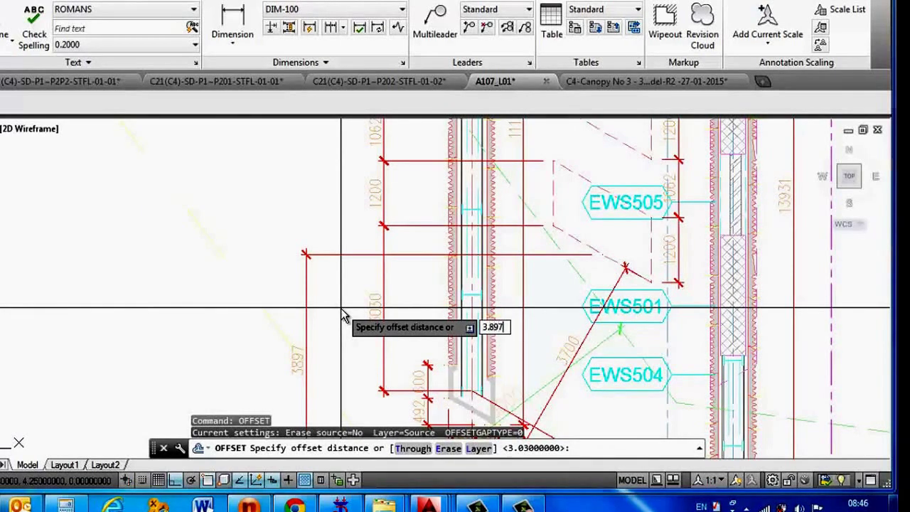
key(Return)
scroll(291, 267, down, 2)
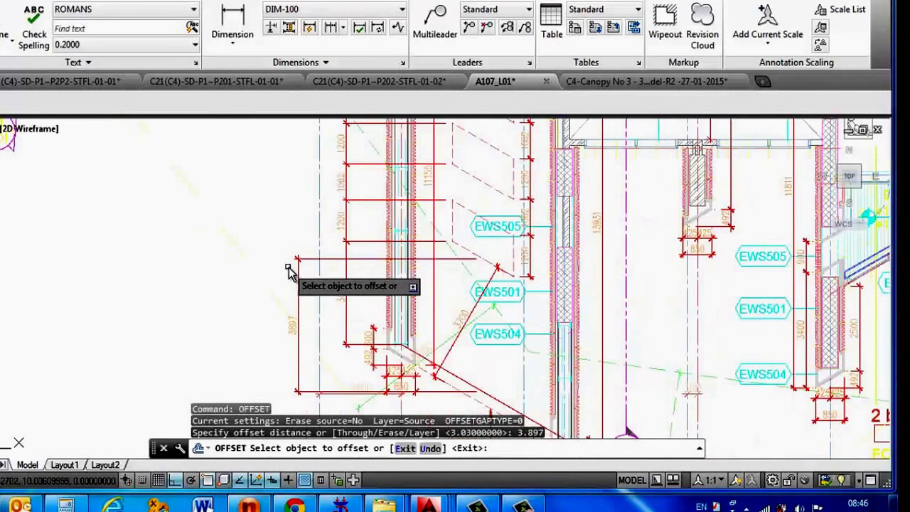
click(463, 382)
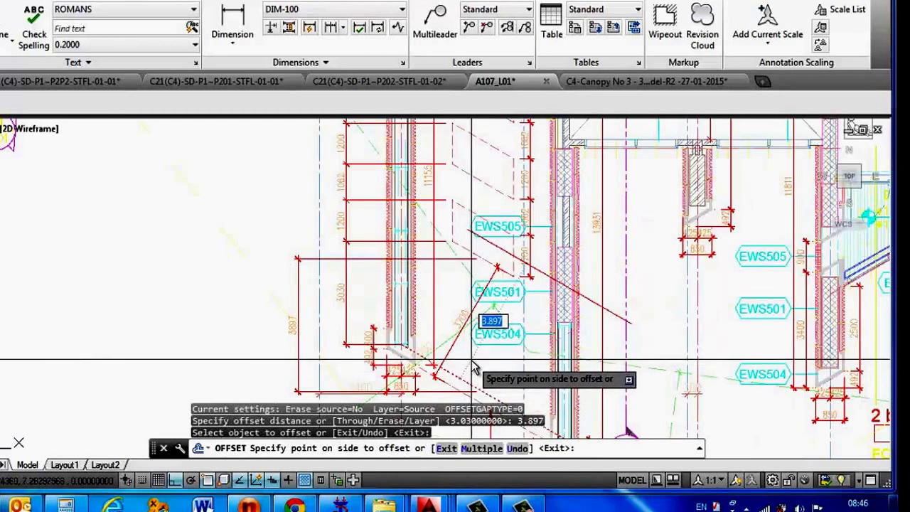
key(Escape)
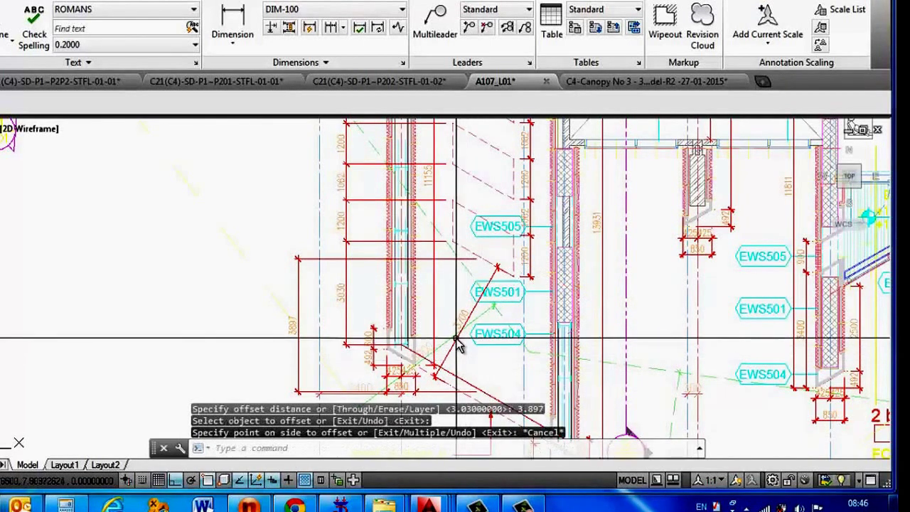
key(Return)
text(3.7)
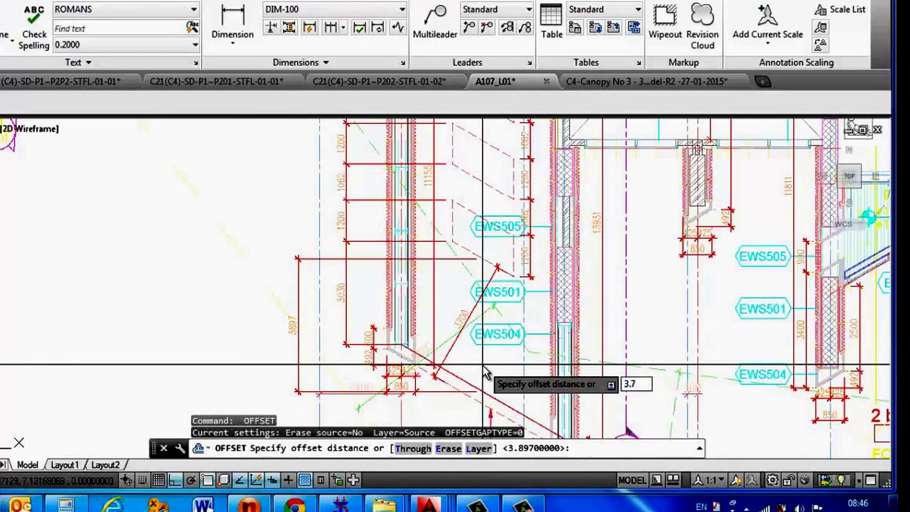
key(Return)
click(473, 391)
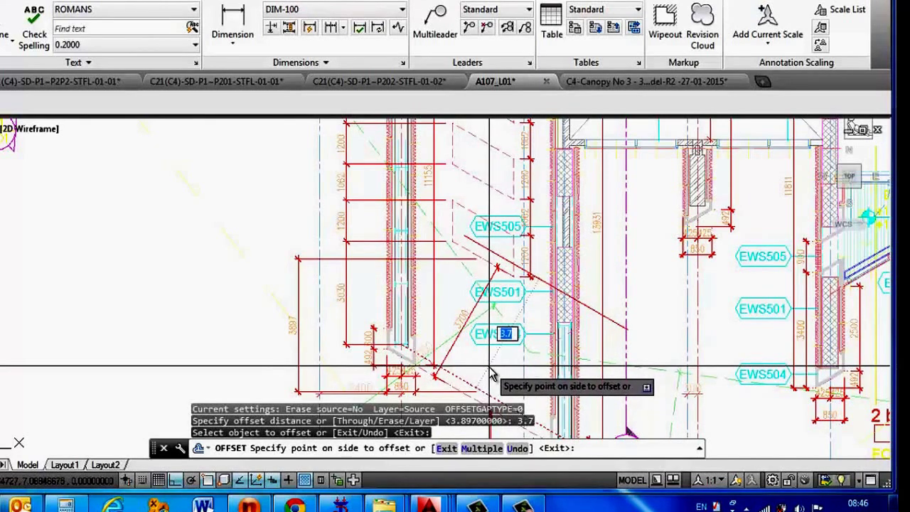
key(Escape)
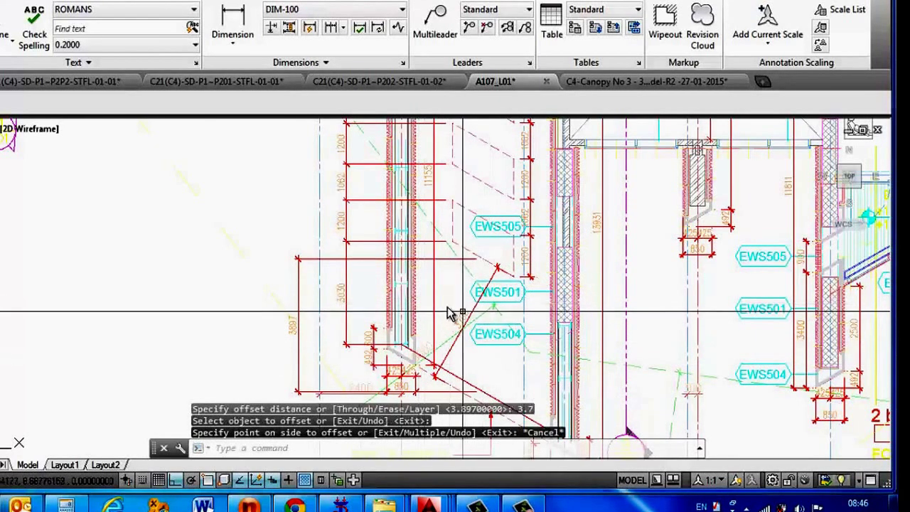
Step: Erase the 3897 check dimension with E
text(e)
key(Return)
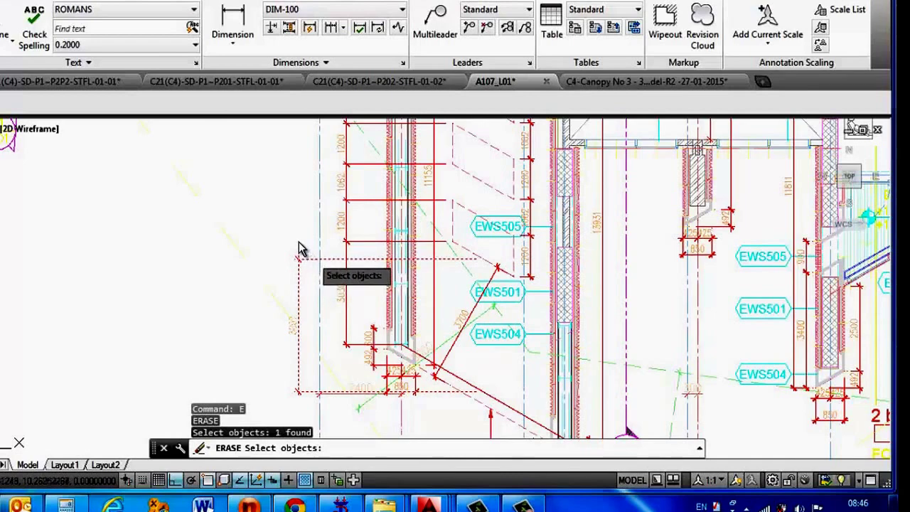
key(Return)
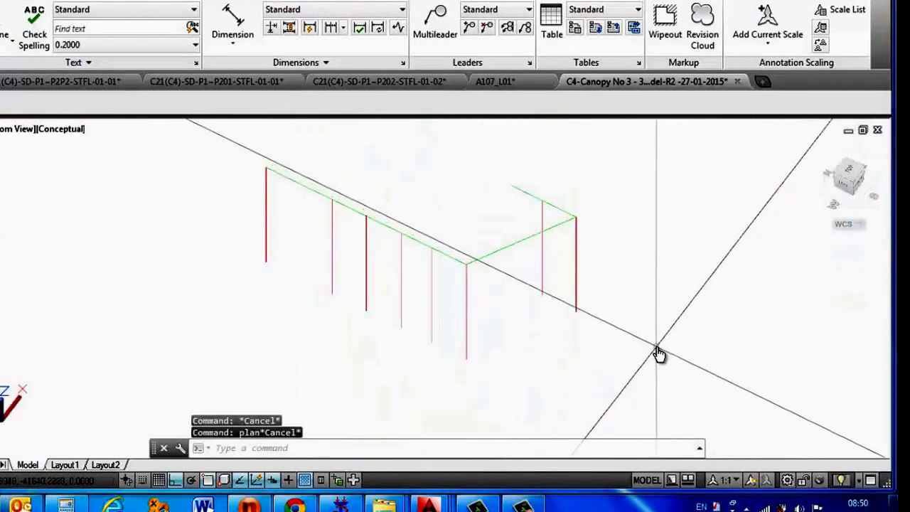
Step: Set the canopy model to plan view and explode the green frame into separate lines
key(Return)
key(Return)
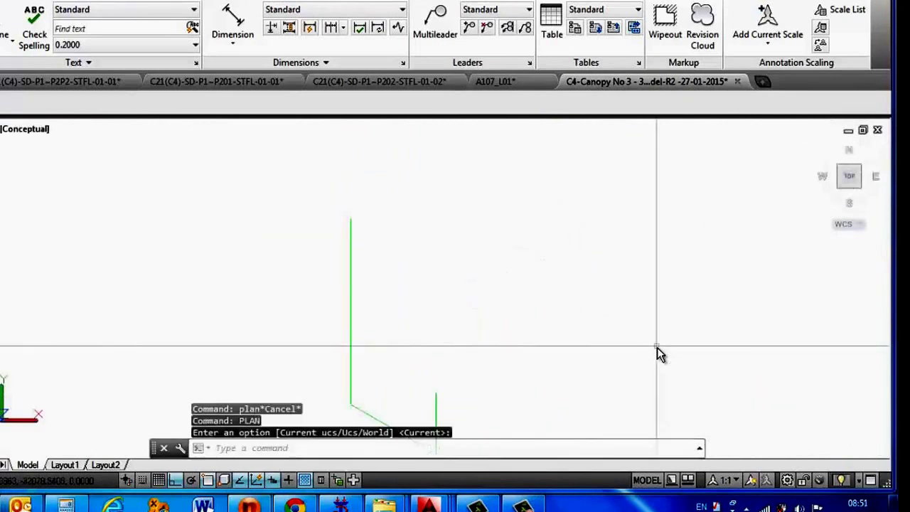
scroll(463, 275, down, 2)
scroll(417, 386, up, 3)
click(425, 371)
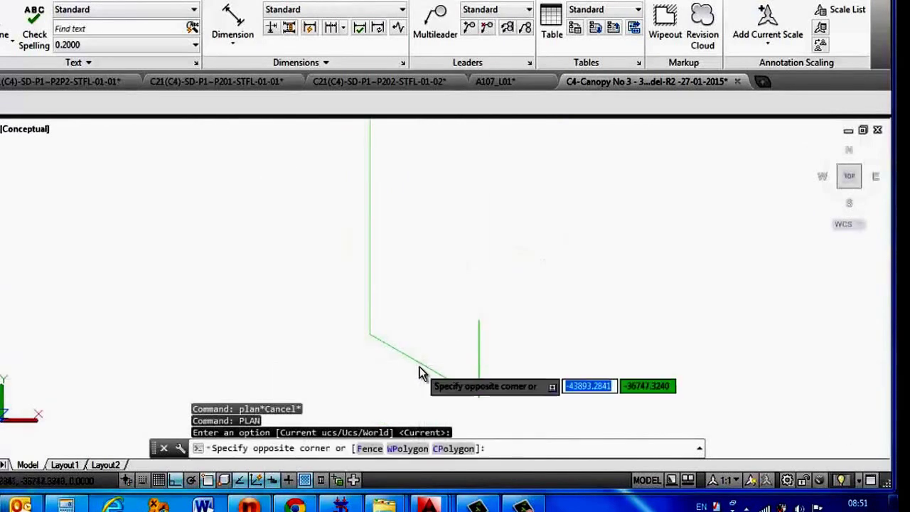
click(418, 354)
text(x)
key(Return)
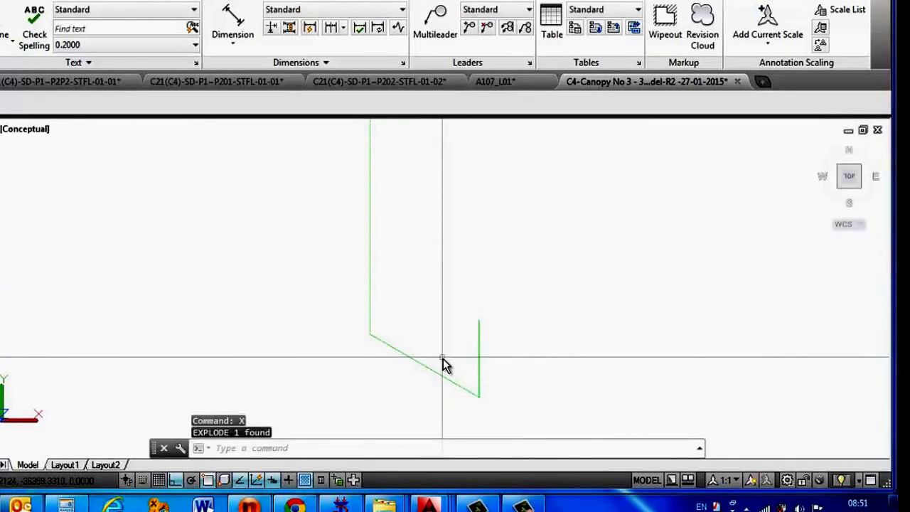
Step: Offset the green diagonal line 3400 upward
text(o)
key(Return)
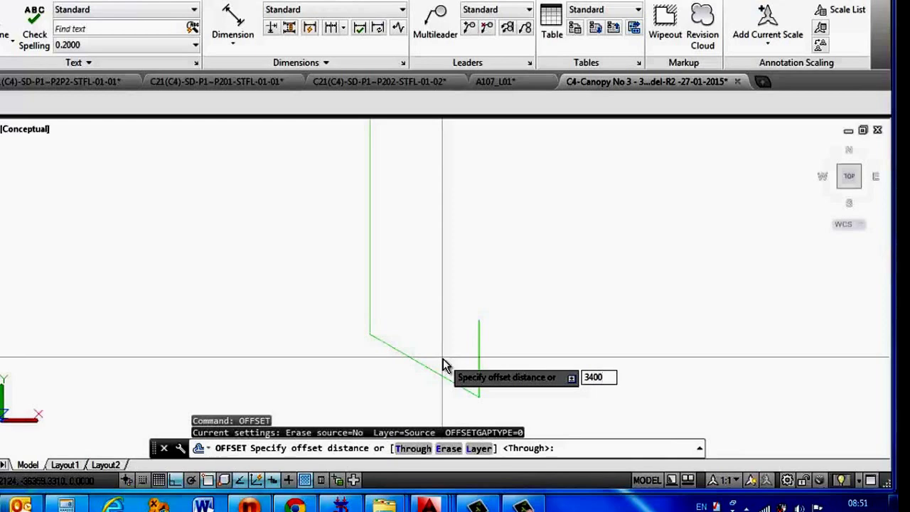
key(Return)
click(405, 362)
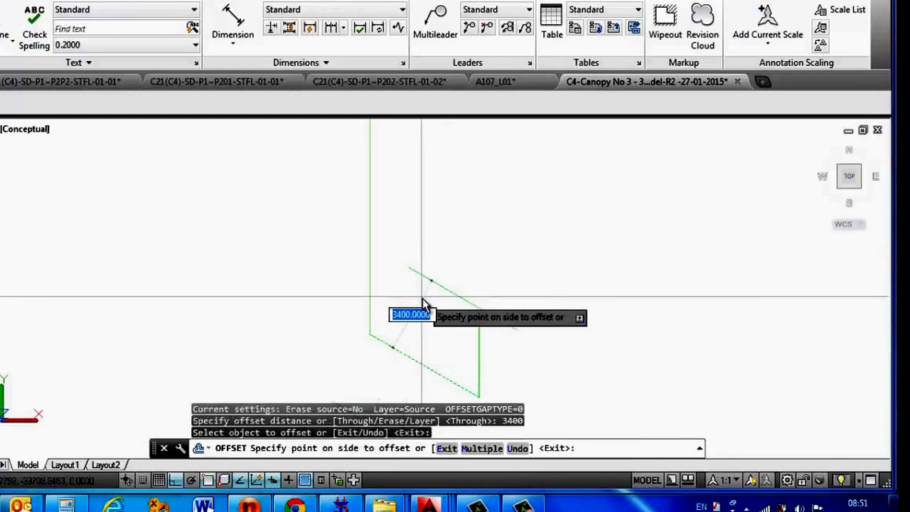
click(423, 300)
scroll(438, 302, down, 2)
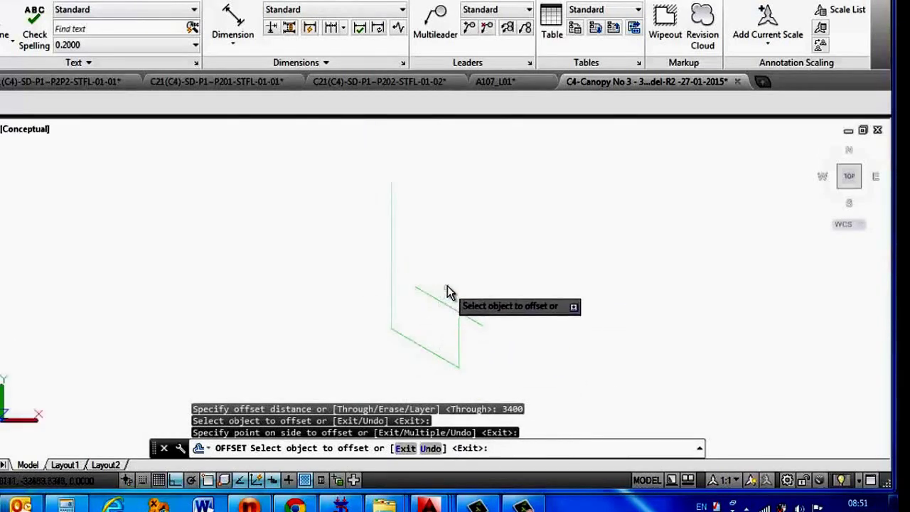
key(Escape)
Step: Extend the new 3400 diagonal to the vertical line and return to the A107 plan
text(extend)
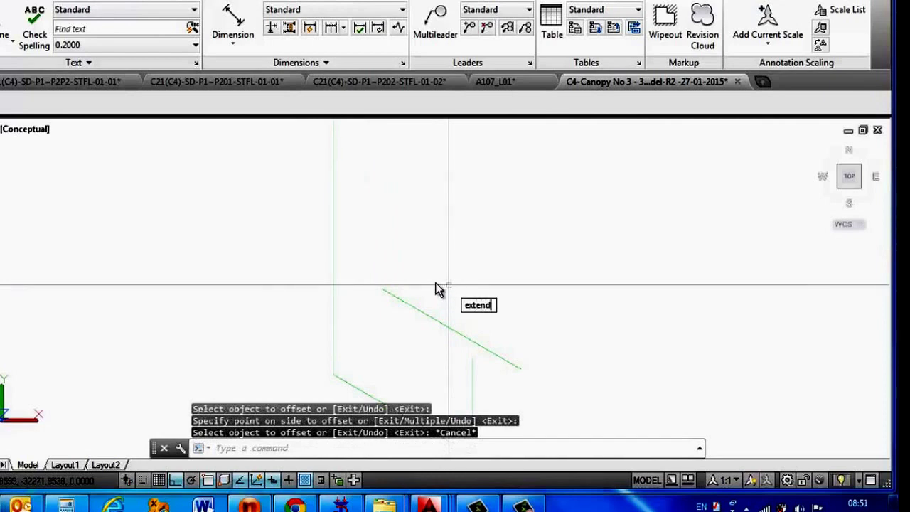
key(Return)
click(362, 258)
click(386, 277)
key(Return)
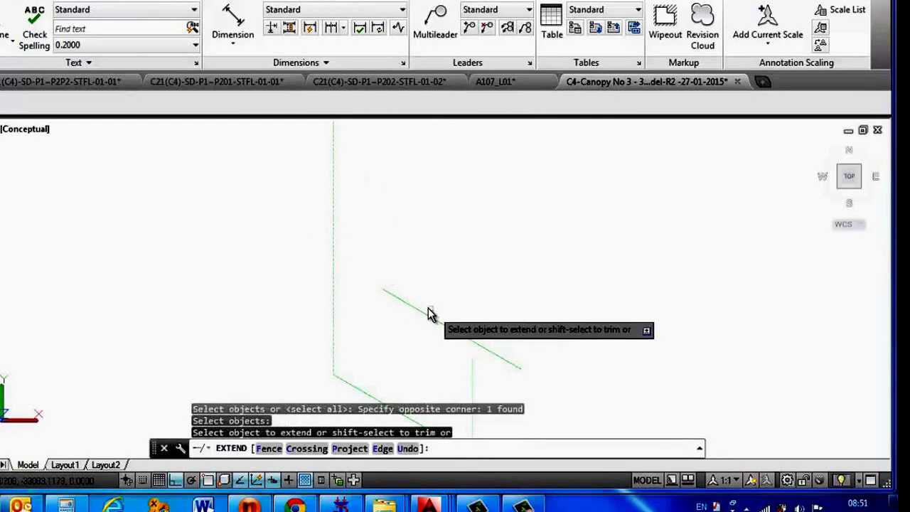
click(395, 308)
click(389, 293)
scroll(398, 290, down, 2)
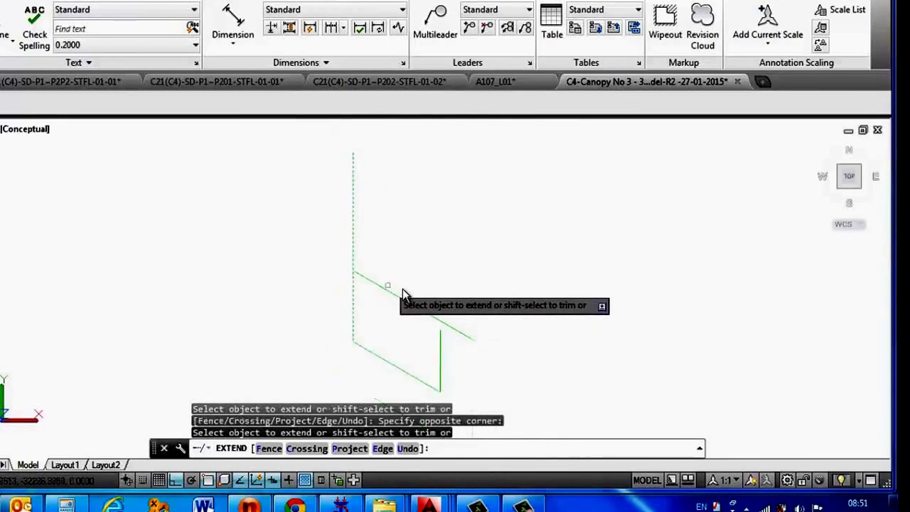
key(Escape)
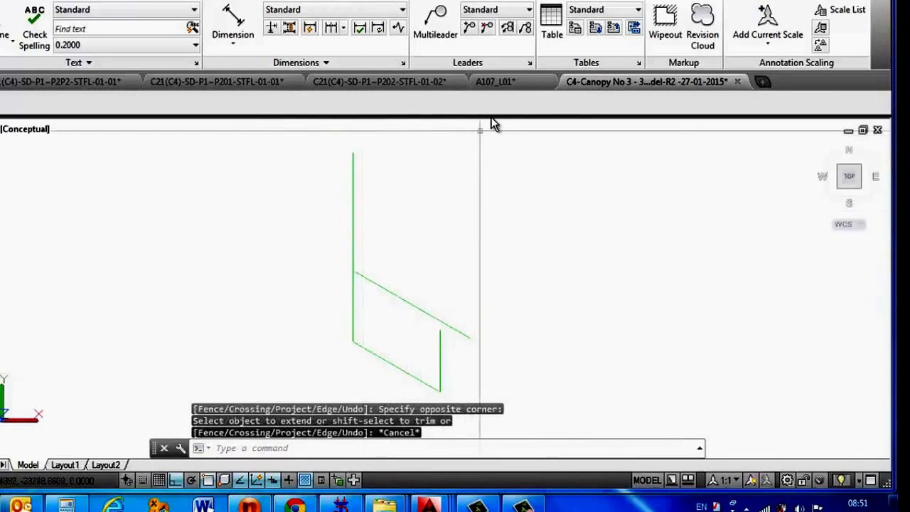
click(503, 83)
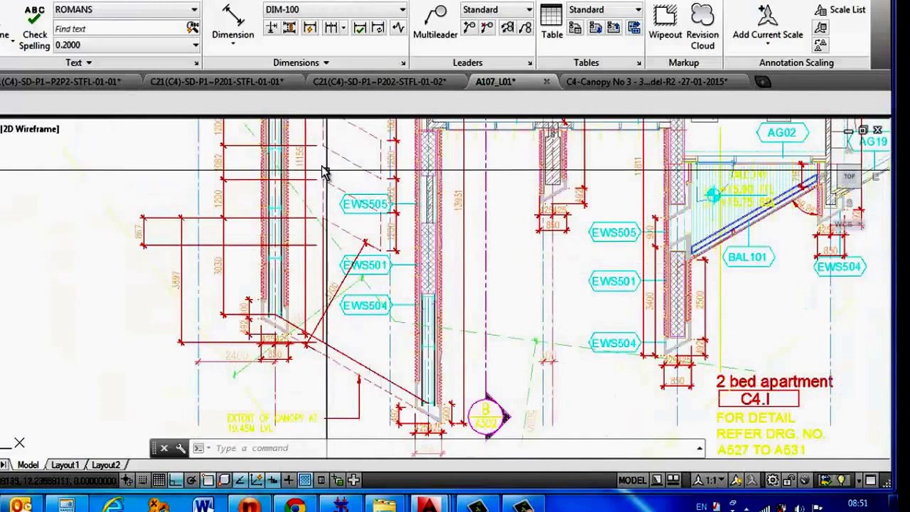
Step: Offset the diagonal 1200 to the upper side, then return to the A107_L01 plan
scroll(322, 182, up, 3)
scroll(346, 261, down, 2)
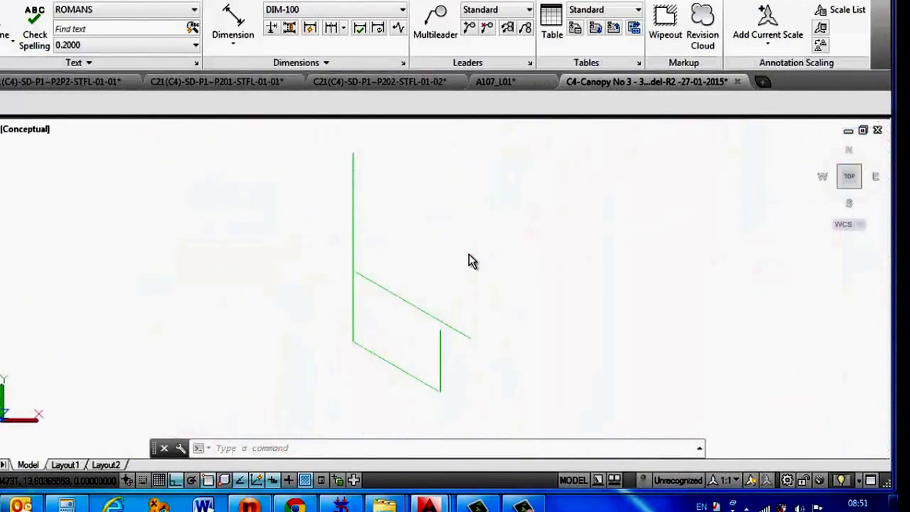
text(offset)
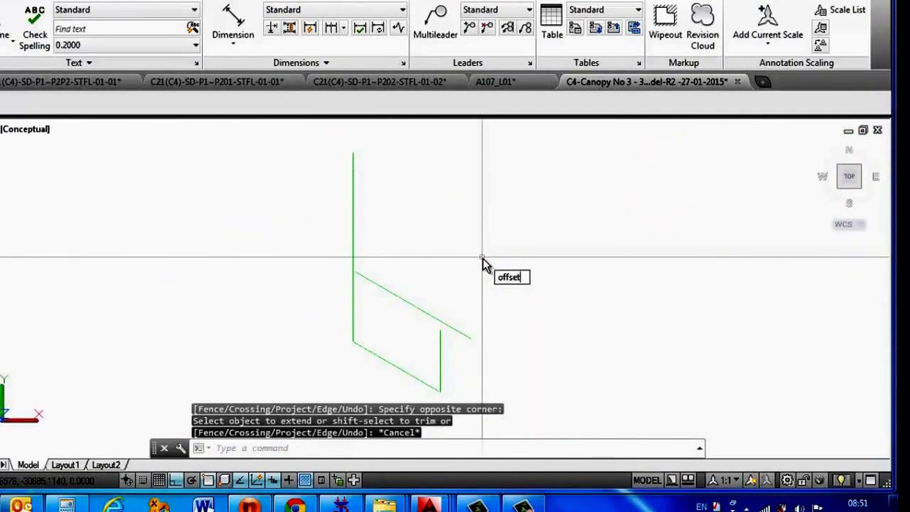
key(Return)
text(1200)
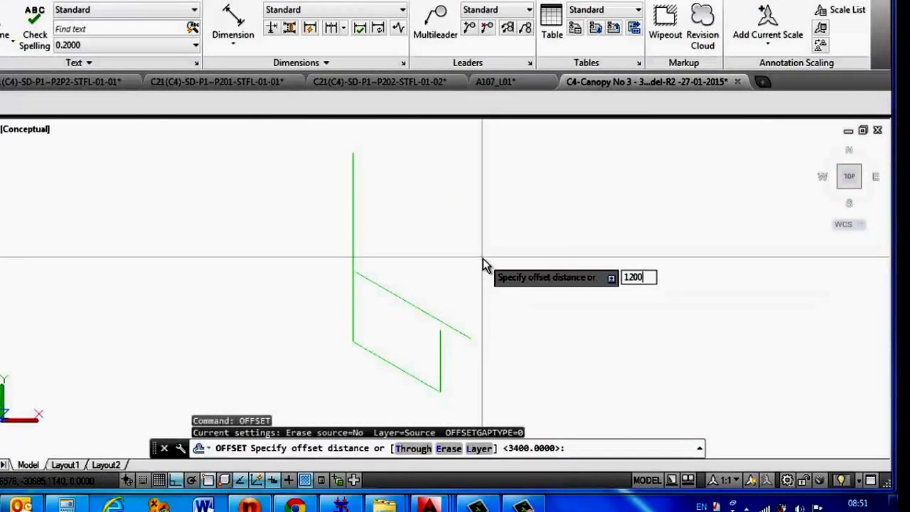
key(Return)
click(385, 293)
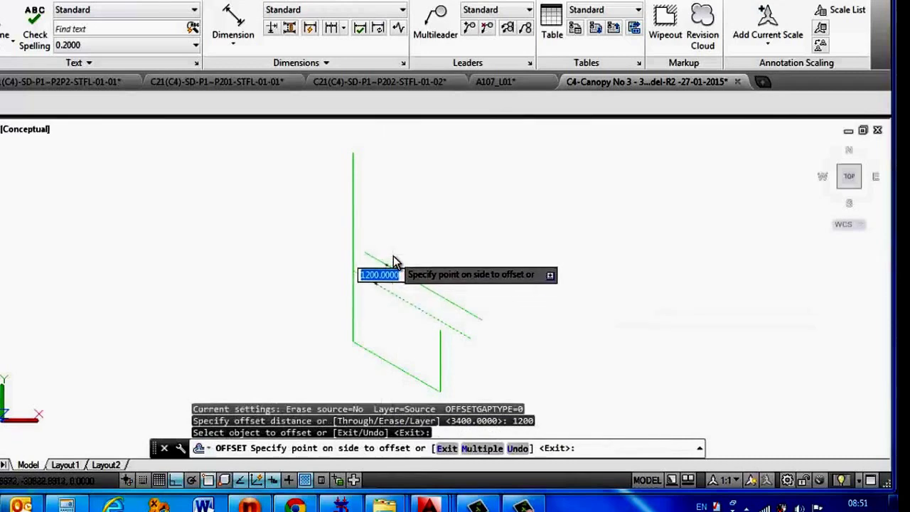
click(398, 260)
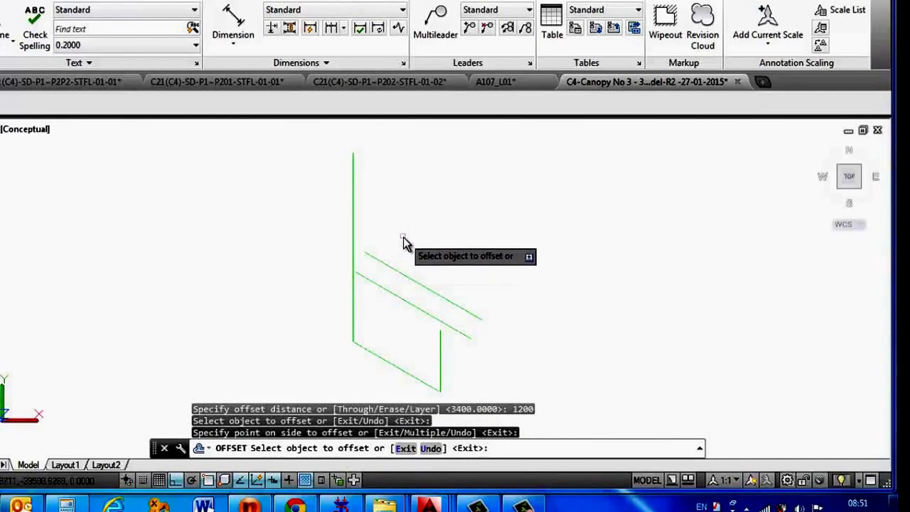
key(Return)
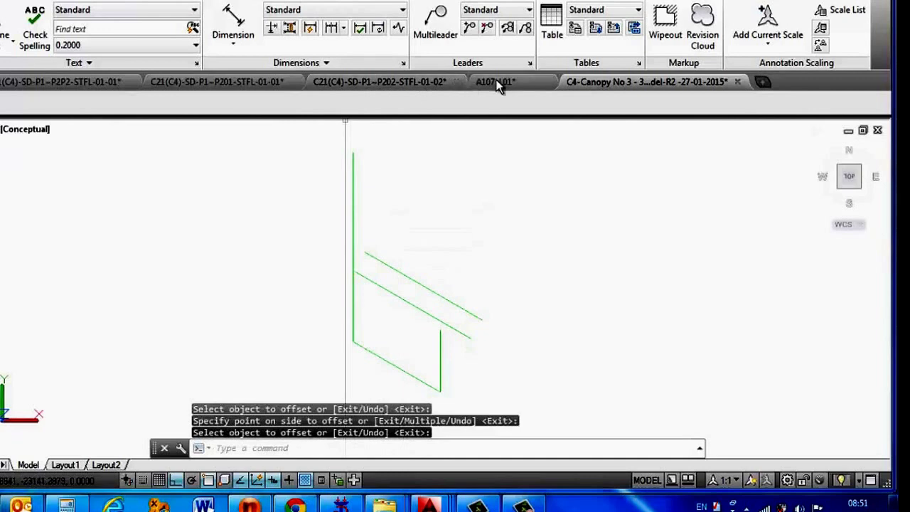
click(498, 82)
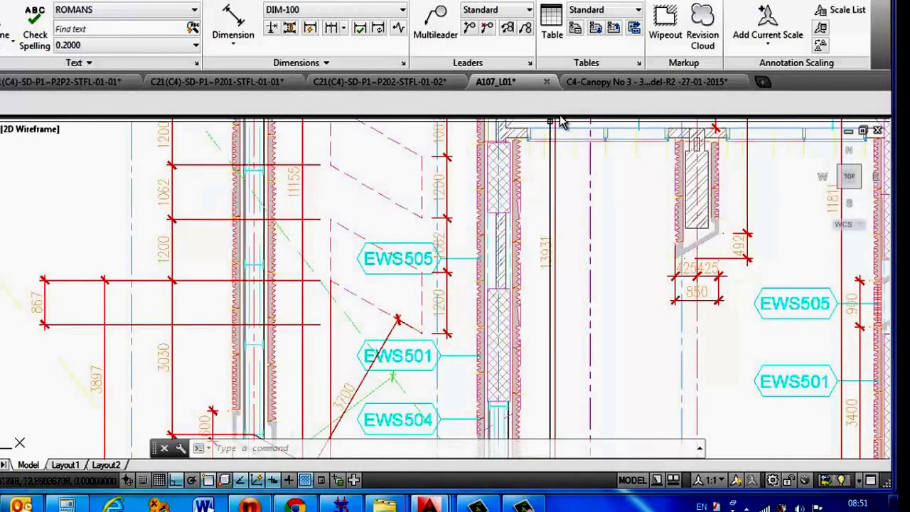
Step: Back in the canopy model, offset the top diagonal by 1062 and then by 1200
key(ctrl+Tab)
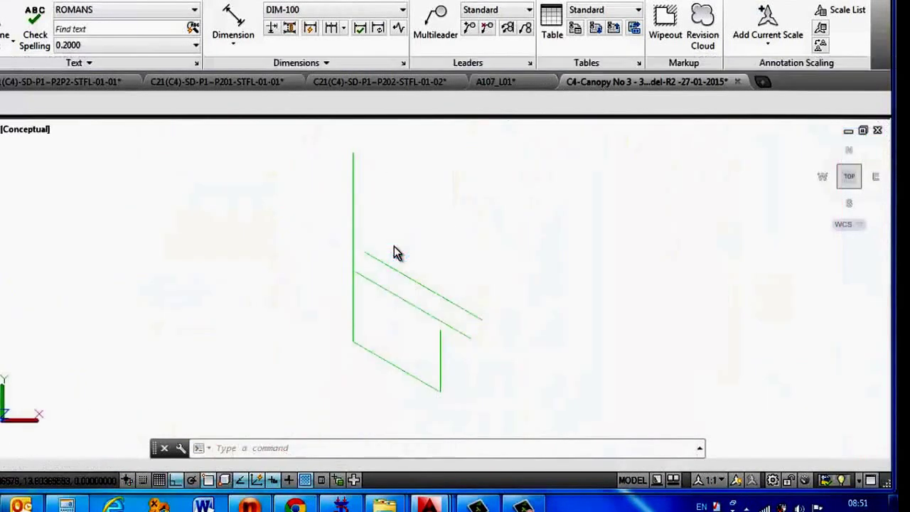
text(offset)
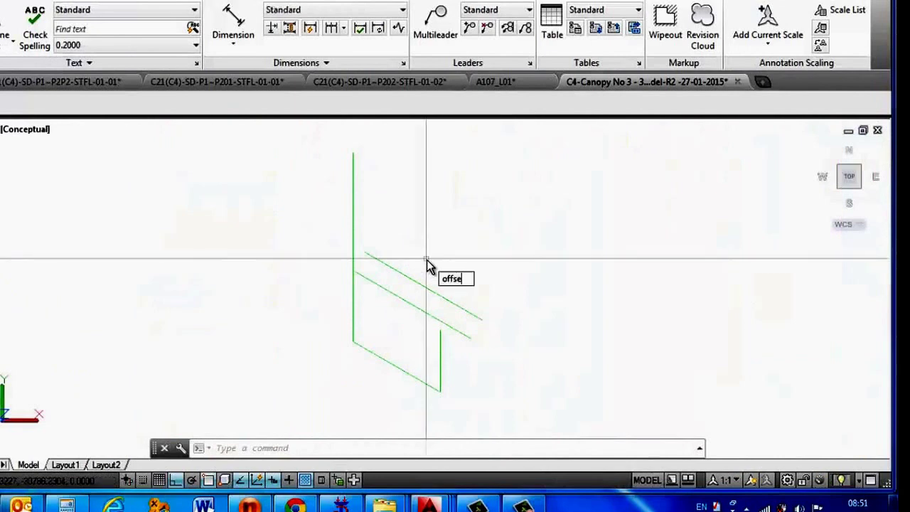
key(Return)
text(1)
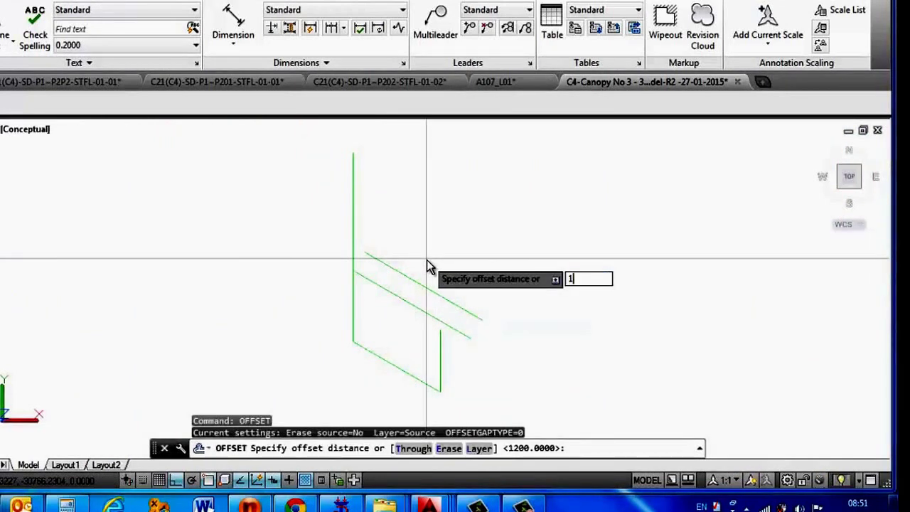
text(062)
key(Return)
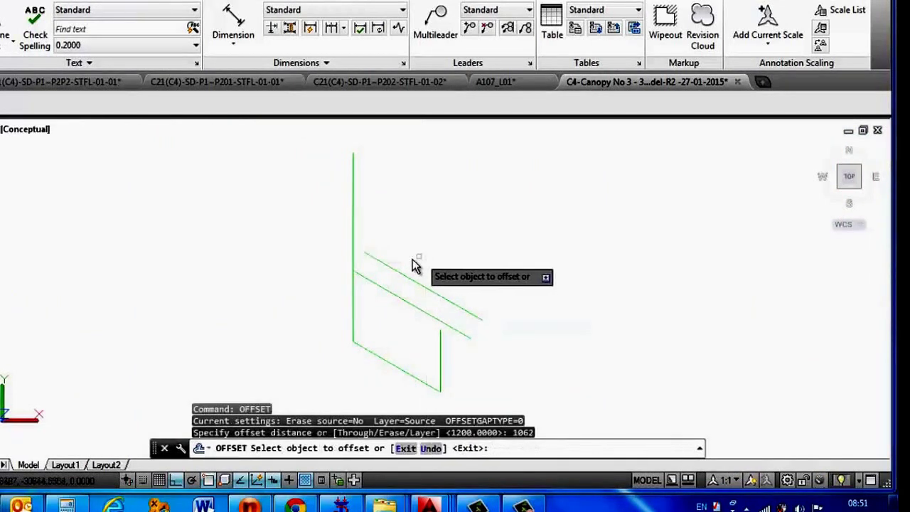
click(380, 261)
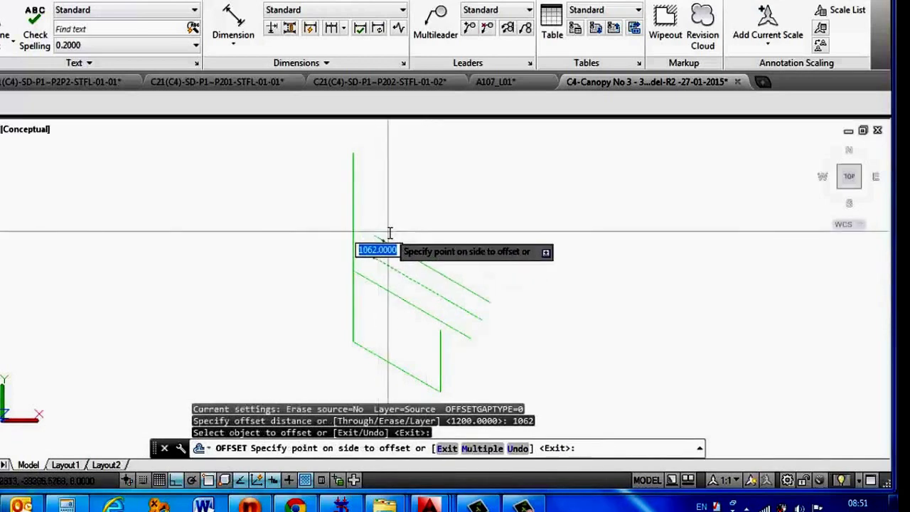
click(393, 229)
key(Return)
key(Return)
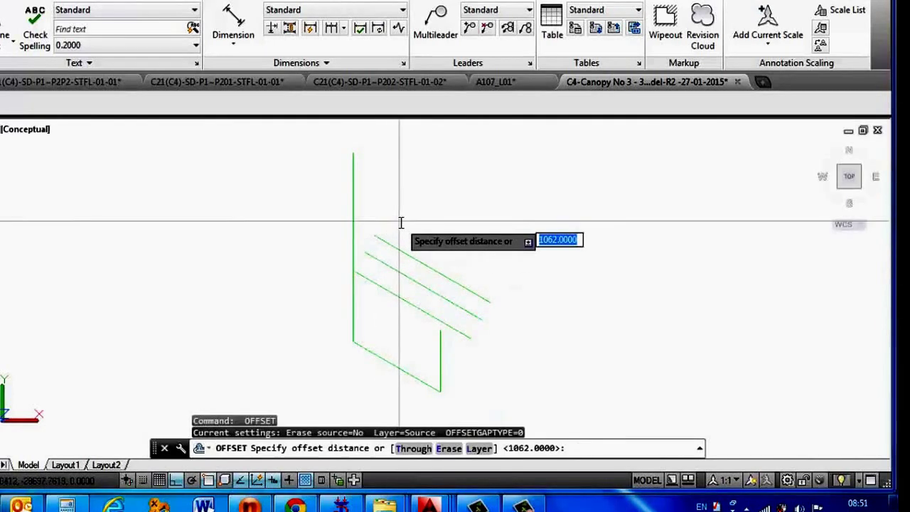
text(1200)
key(Return)
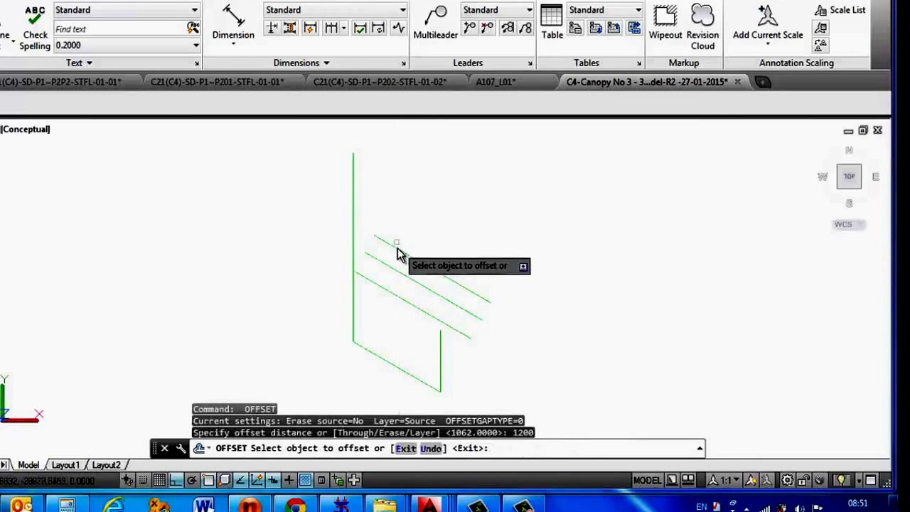
click(396, 253)
click(416, 194)
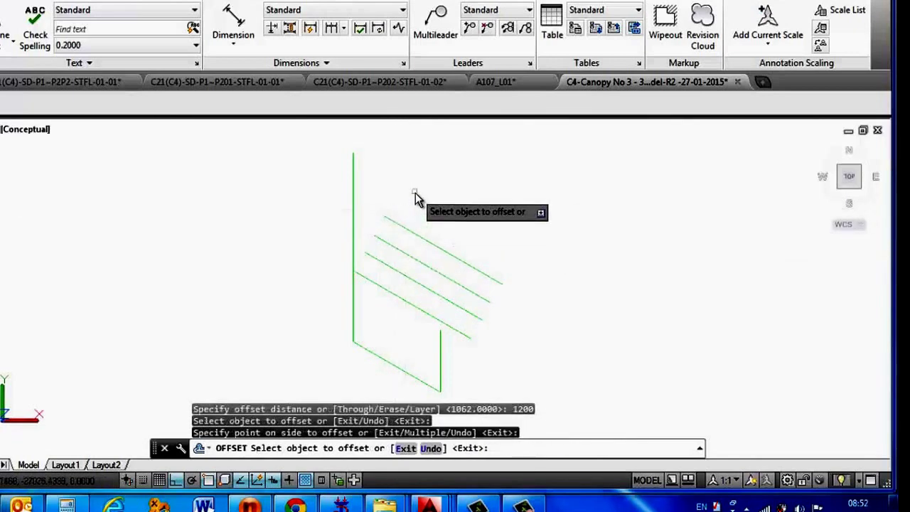
scroll(416, 197, up, 3)
key(Escape)
text(ex)
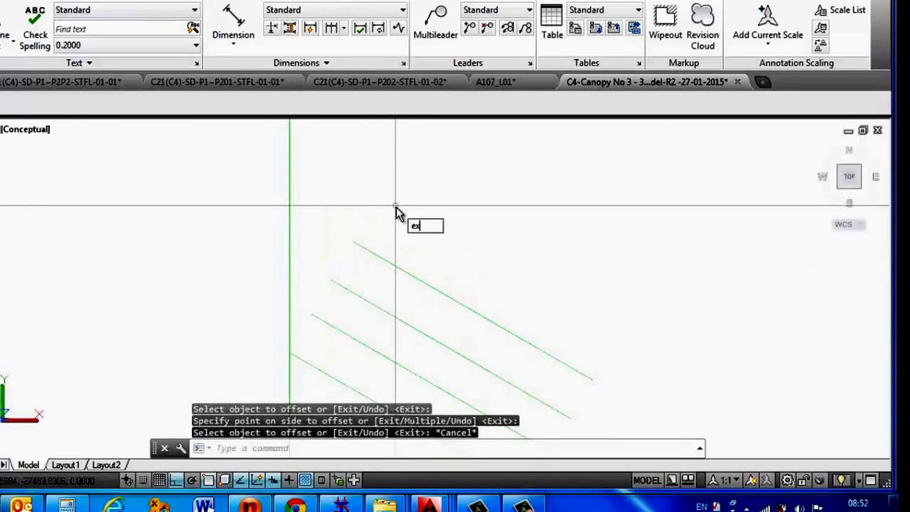
Step: Extend the new diagonals to the vertical boundary line
key(Return)
click(372, 187)
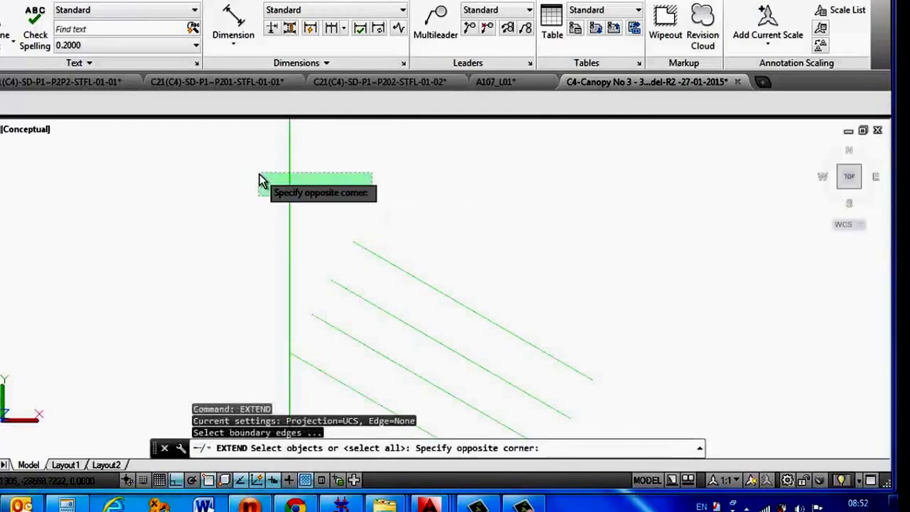
click(259, 178)
key(Return)
click(438, 237)
click(334, 341)
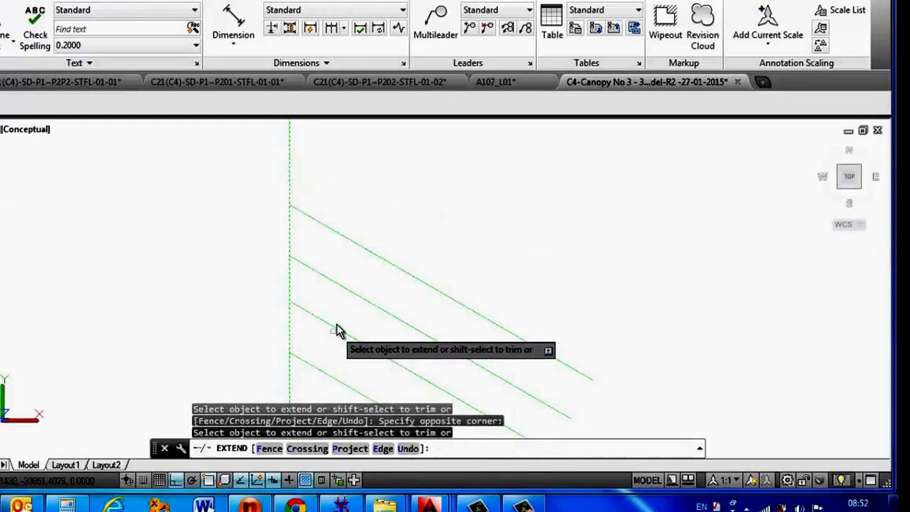
scroll(328, 295, down, 2)
scroll(350, 273, up, 3)
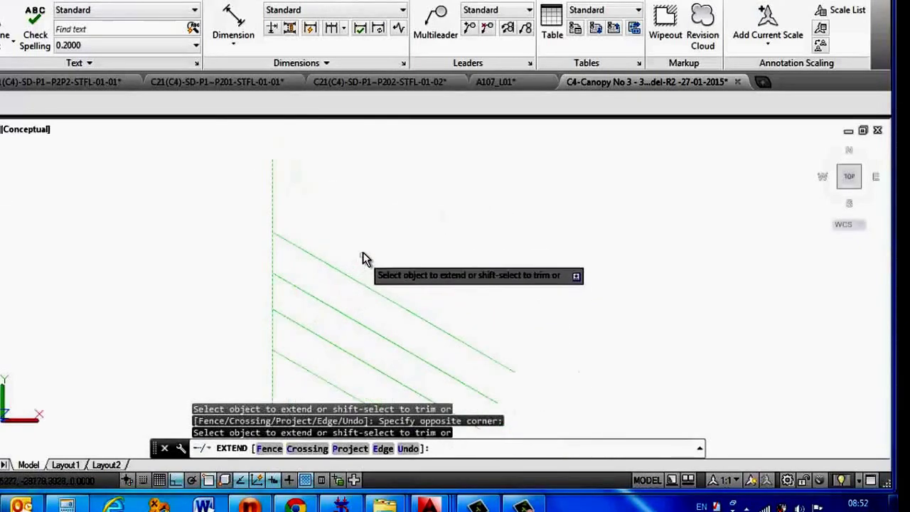
key(Escape)
text(O)
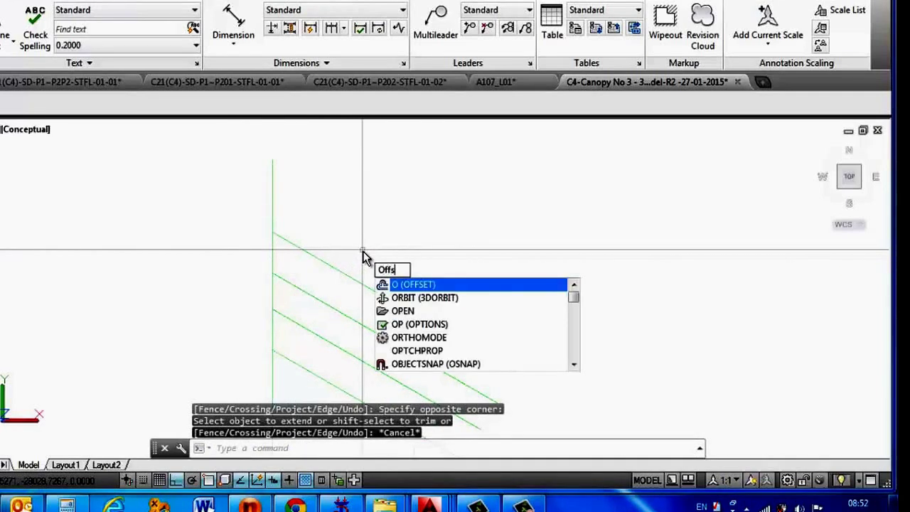
Step: Add two more diagonals above the top one at 1062 and 1200 spacings
text(ffset)
key(Return)
text(1062)
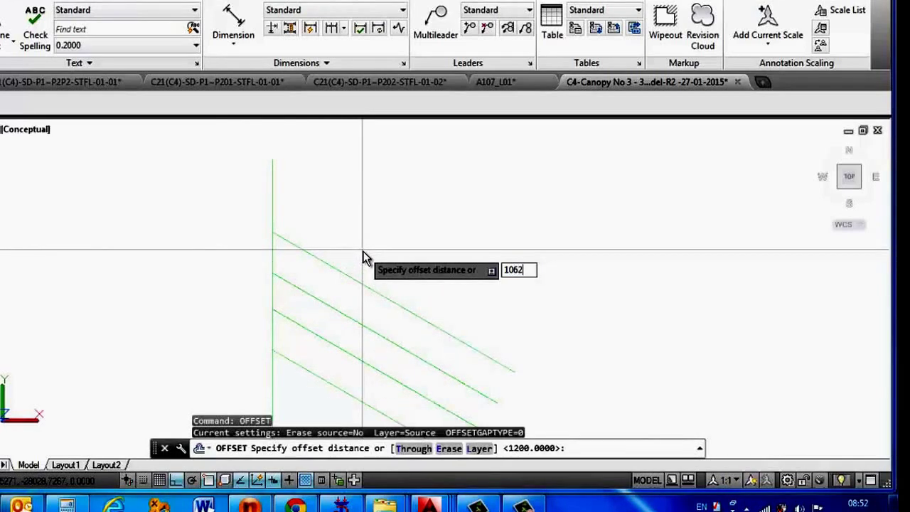
key(Return)
click(311, 258)
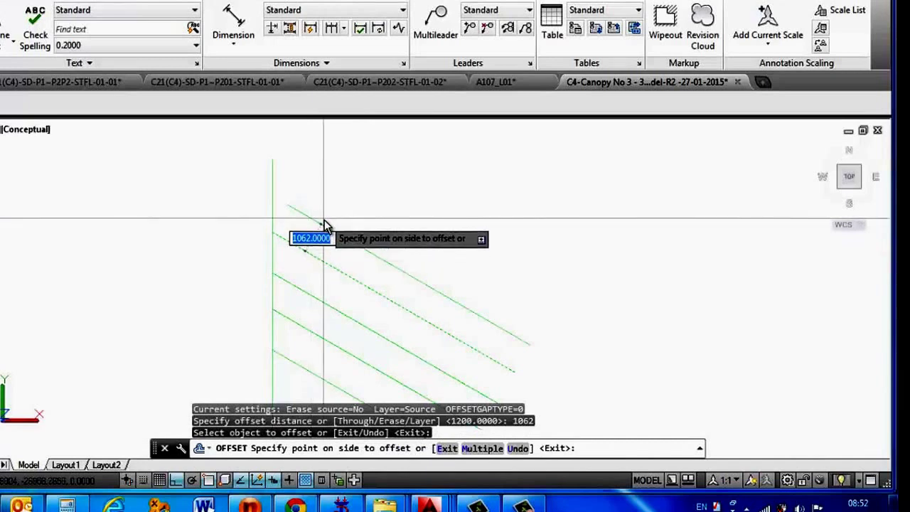
click(346, 203)
key(Return)
key(Return)
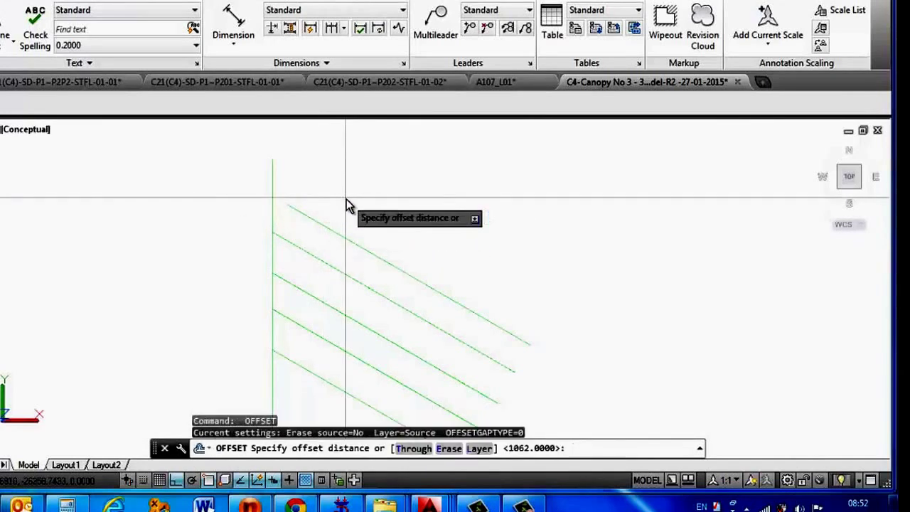
text(1200)
key(Return)
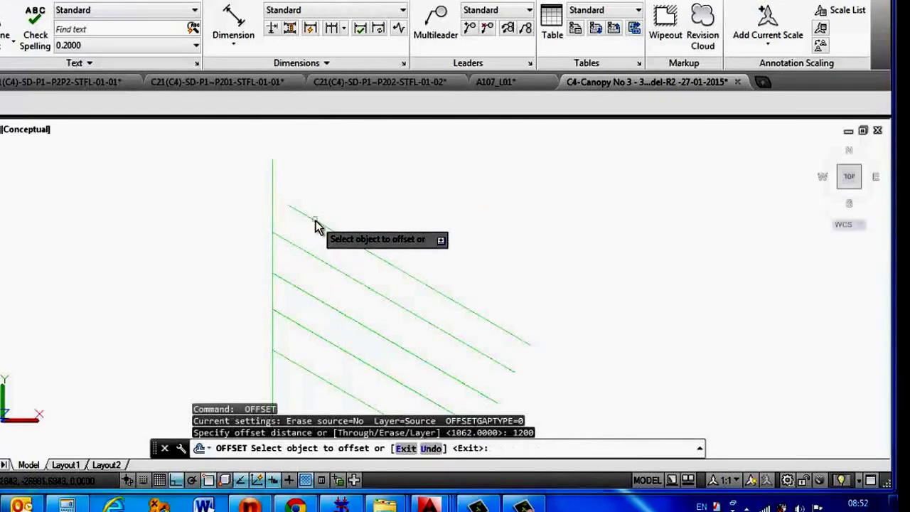
click(317, 222)
click(332, 200)
key(Escape)
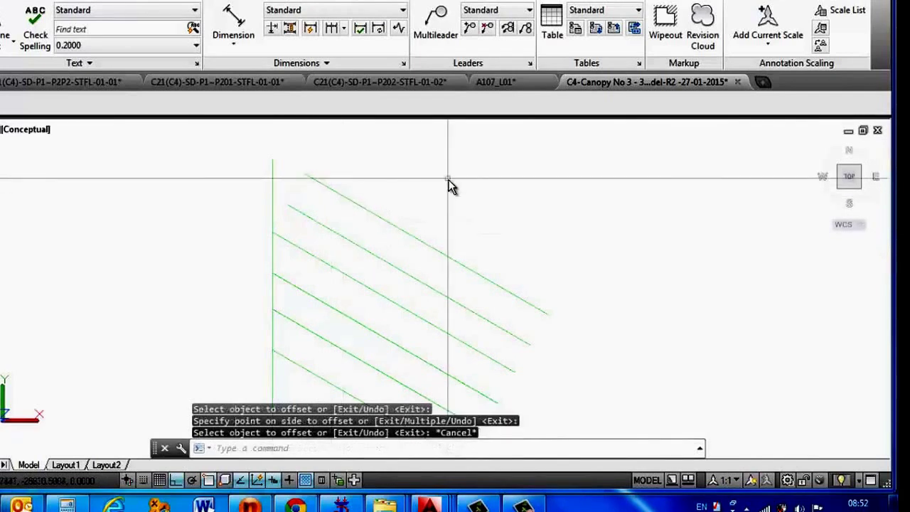
Step: Try extending the top diagonals to the vertical line with EXTEND
text(extend)
key(Return)
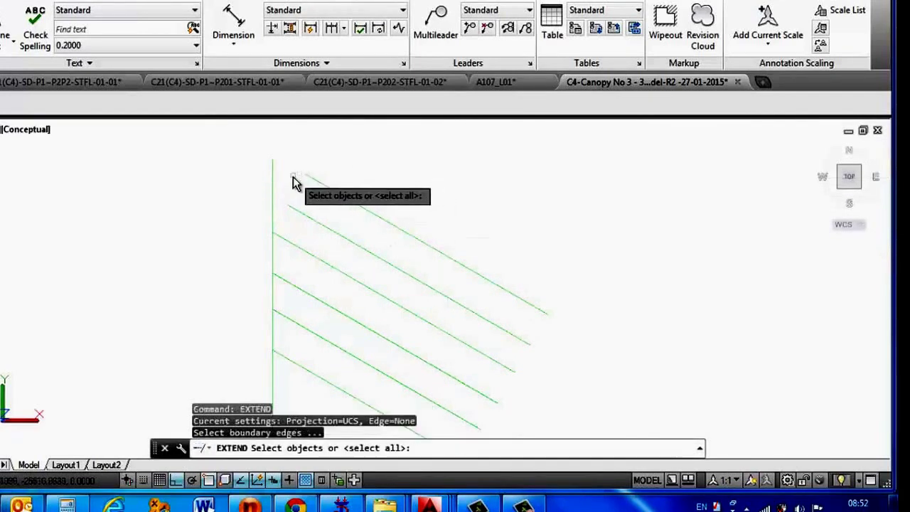
click(369, 177)
key(Return)
click(361, 183)
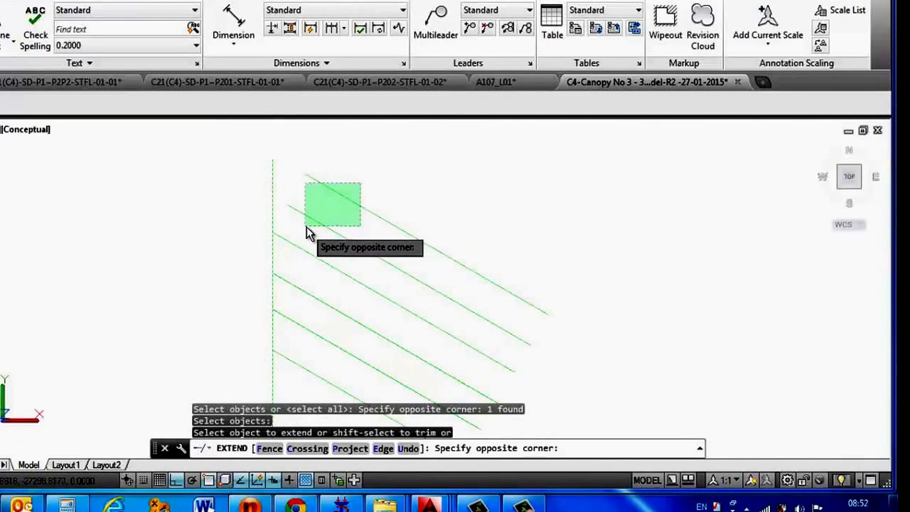
click(307, 233)
scroll(324, 218, down, 1)
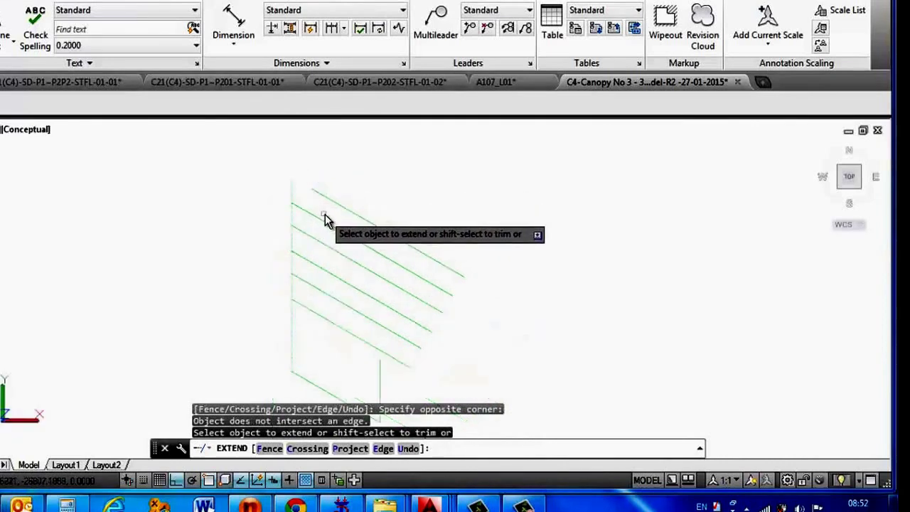
scroll(364, 208, up, 1)
scroll(324, 237, down, 2)
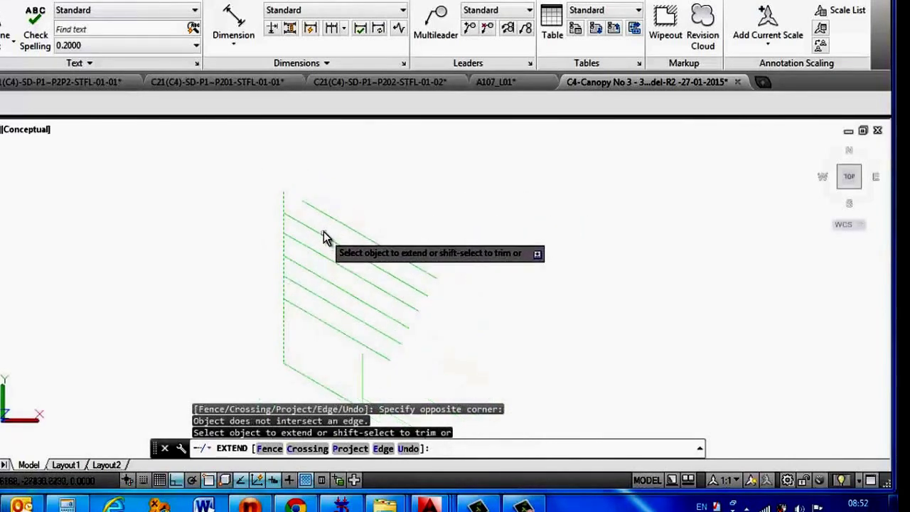
key(Escape)
Step: Try a polyline and an EXTEND to the right vertical green line, cancelling both
key(Return)
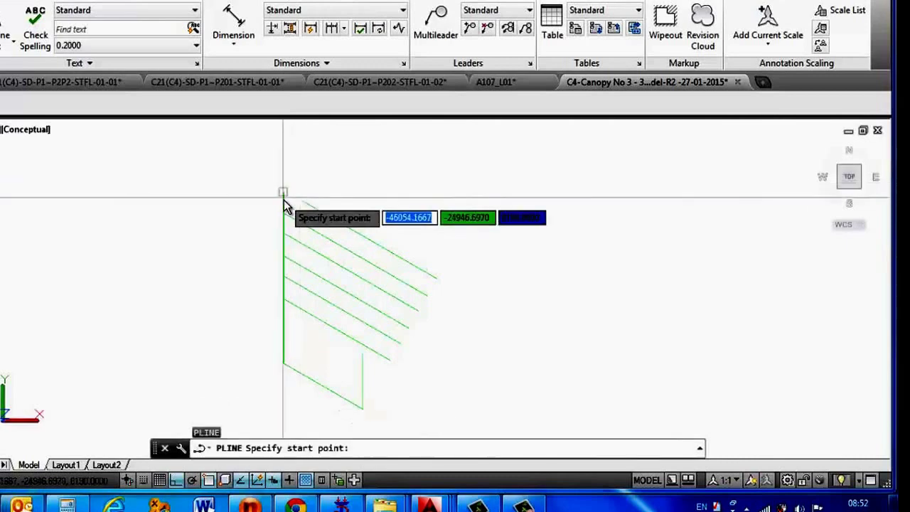
click(284, 192)
key(Escape)
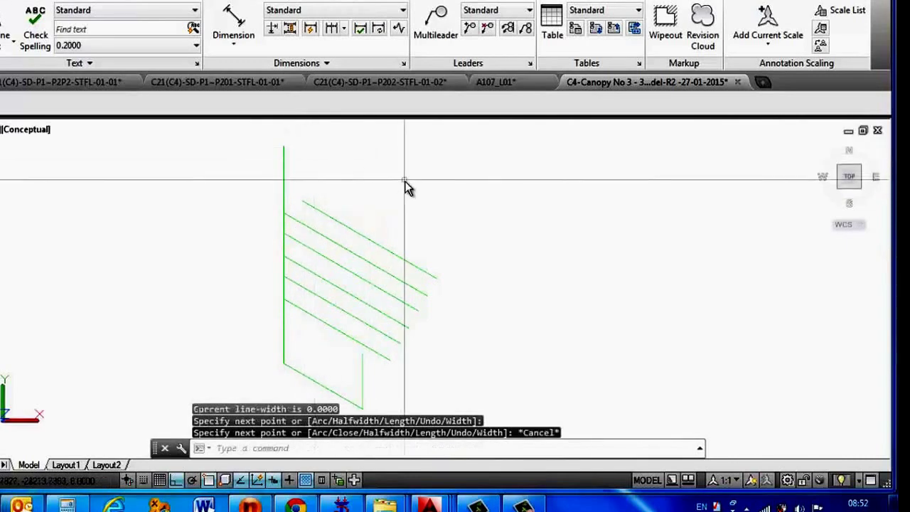
text(extend)
key(Return)
click(297, 183)
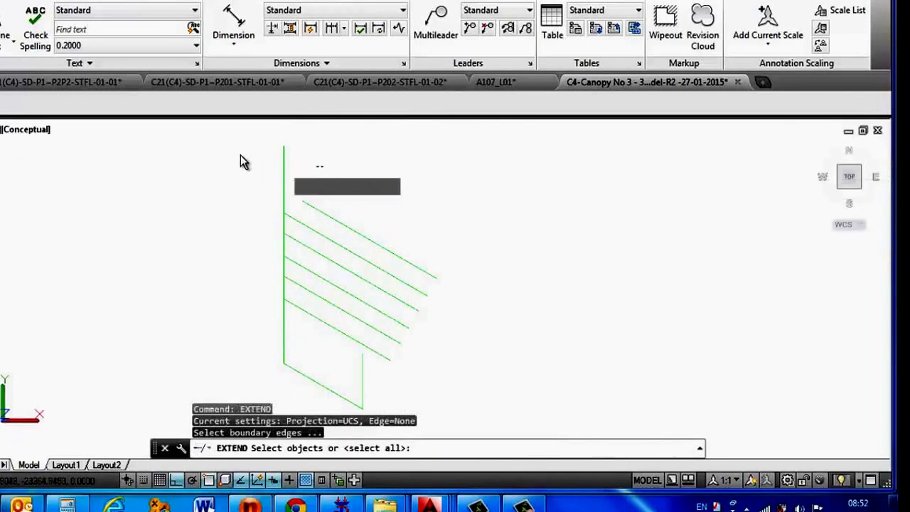
click(254, 162)
key(Return)
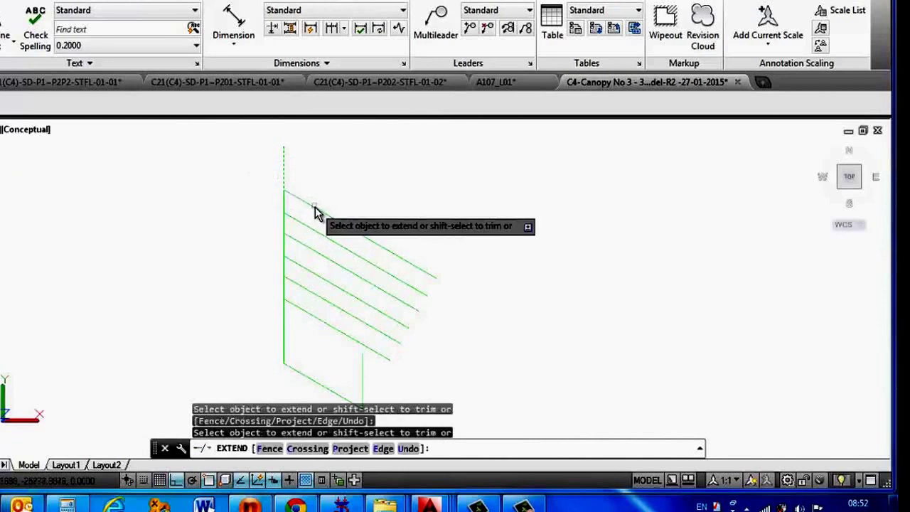
key(Escape)
Step: Erase the stray upper vertical segment
text(e)
key(Return)
click(295, 171)
click(269, 164)
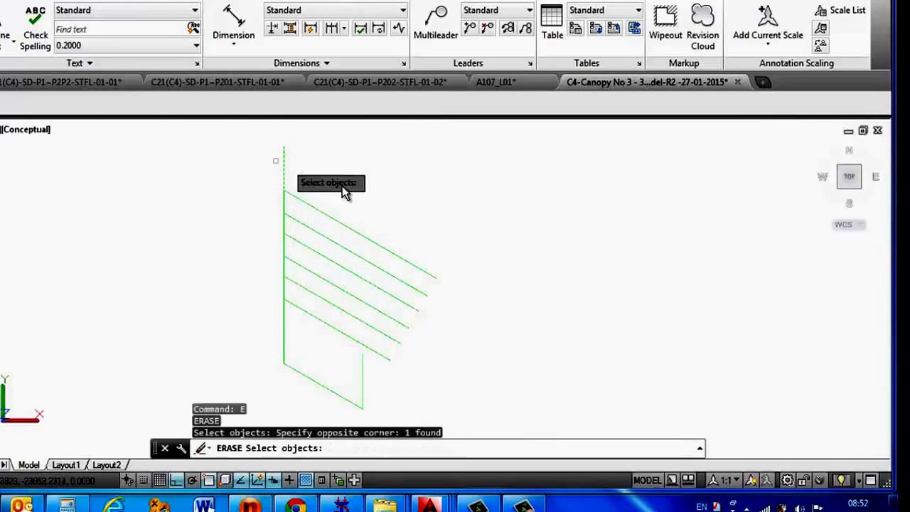
key(Return)
scroll(287, 205, up, 3)
scroll(278, 181, down, 3)
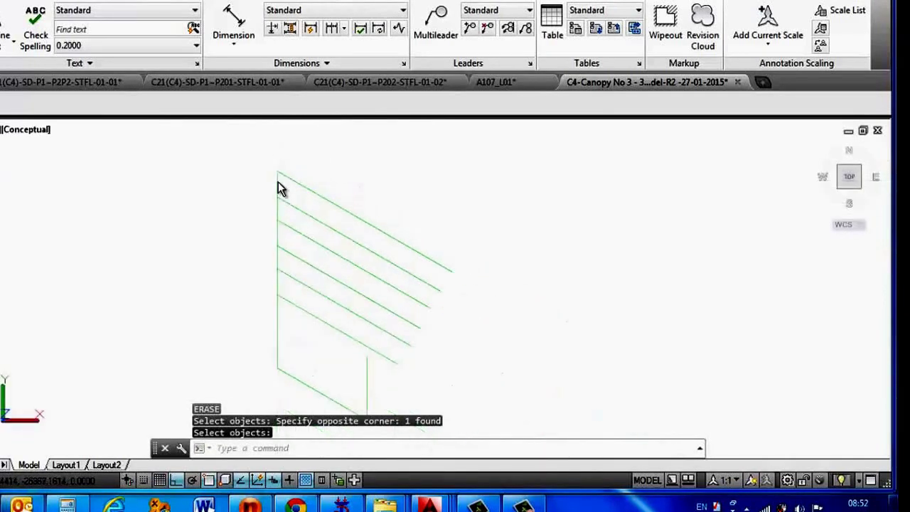
scroll(279, 182, up, 1)
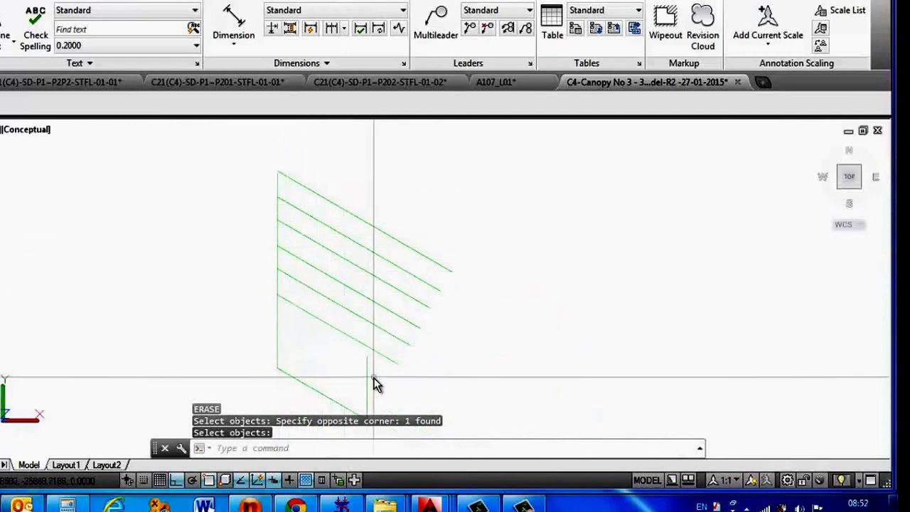
Step: Draw a polyline up the lower vertical line to serve as a trim edge
text(pl)
key(Return)
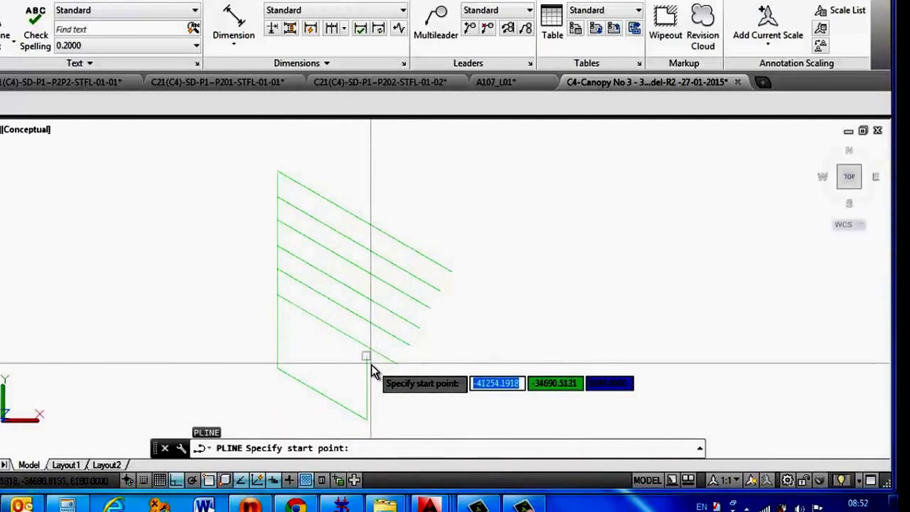
click(367, 356)
click(406, 183)
key(Escape)
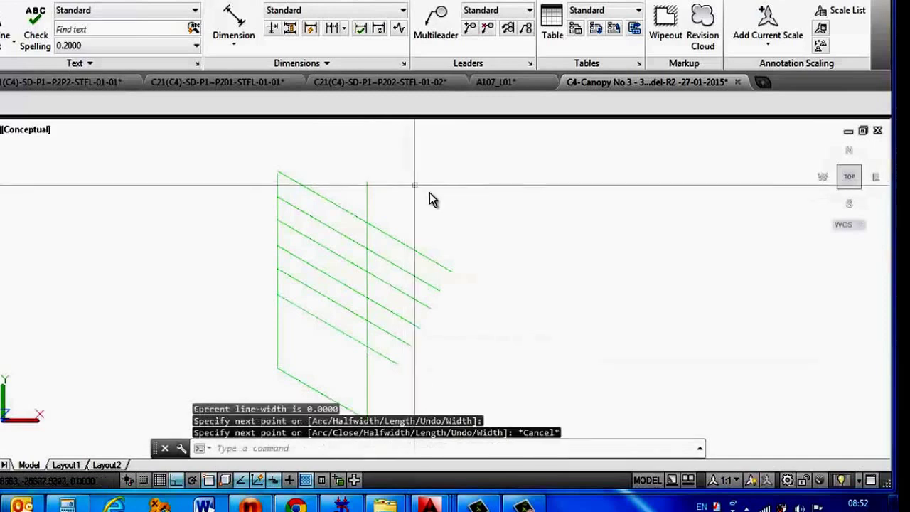
Step: Attempt a TRIM with crossing windows over the line ends, then cancel it
text(tr)
key(Return)
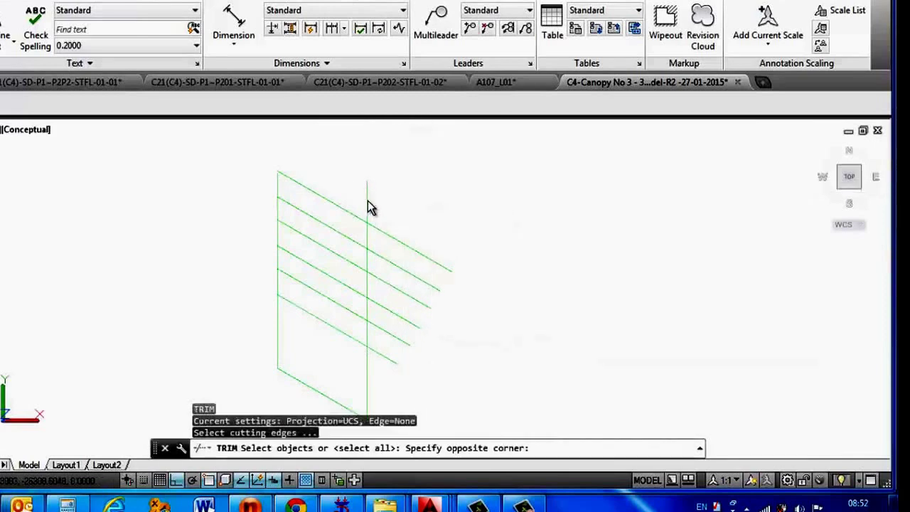
click(369, 205)
key(Return)
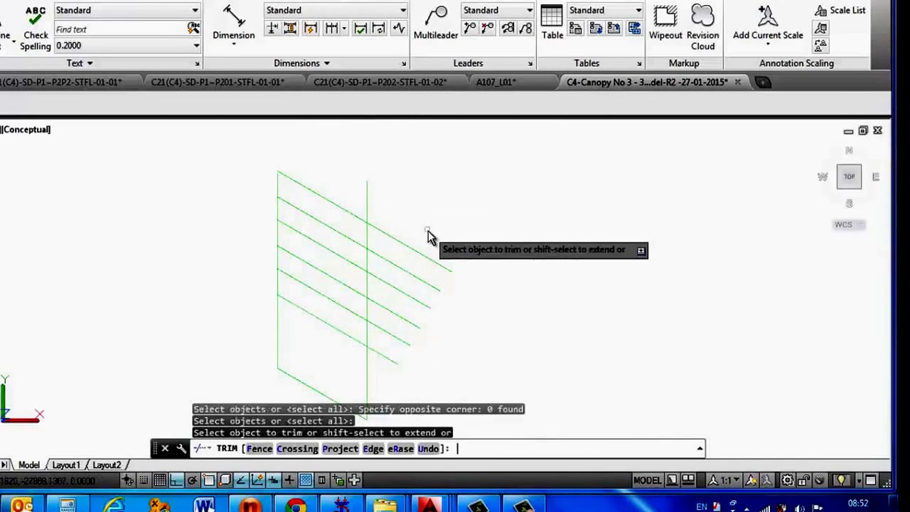
click(428, 230)
click(411, 370)
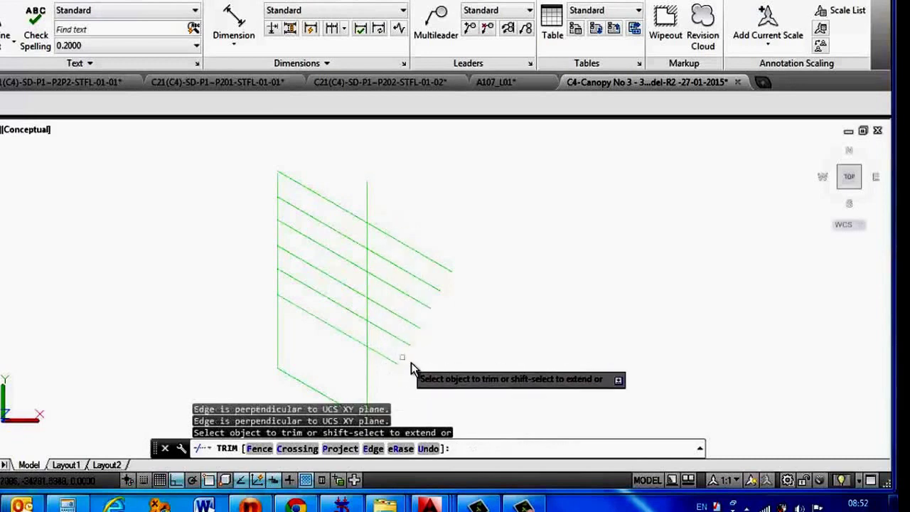
click(413, 366)
click(379, 236)
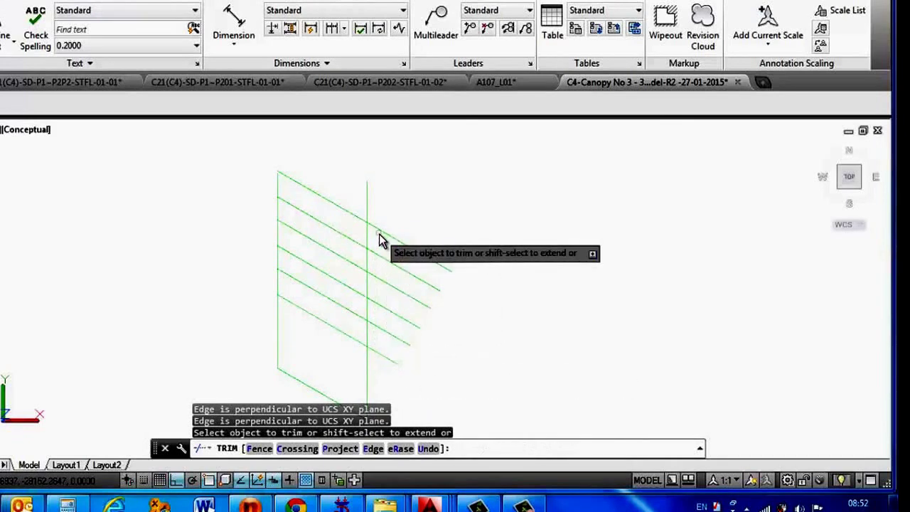
key(Escape)
Step: Trim the upper and lower diagonal line ends back to the vertical line
key(Return)
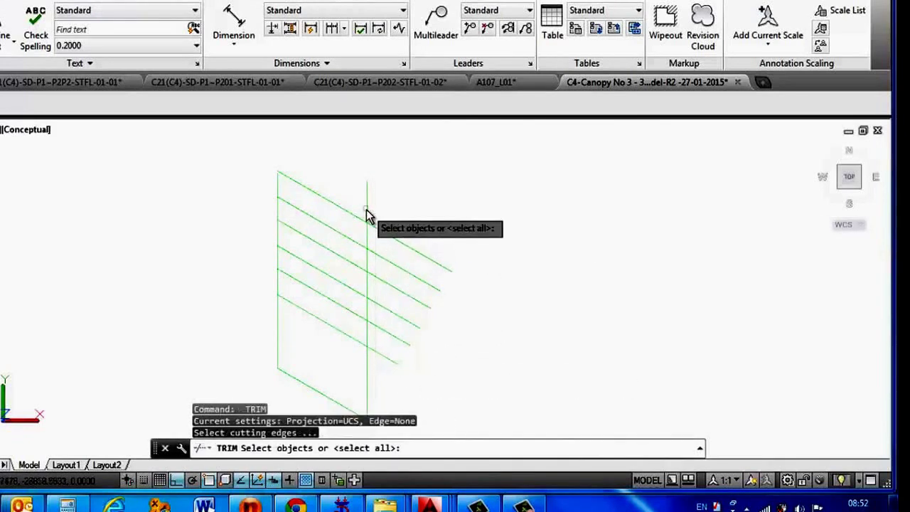
click(368, 212)
key(Return)
click(488, 339)
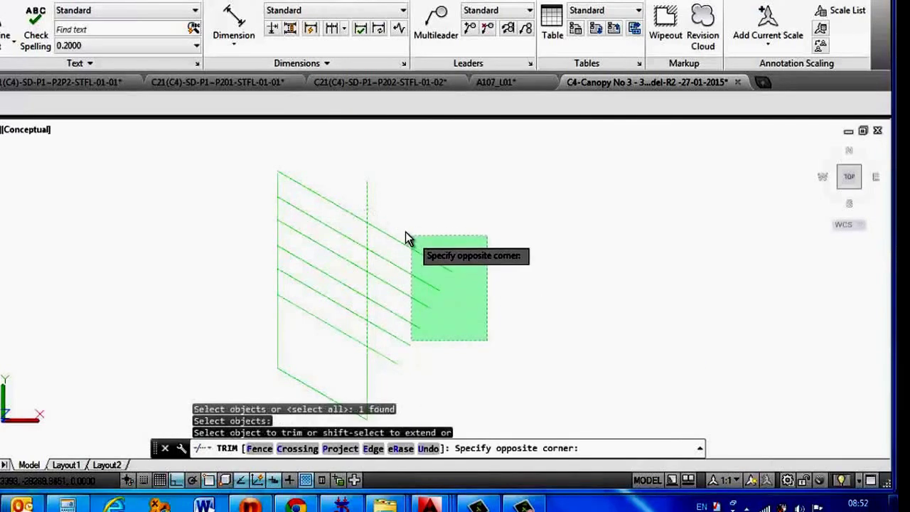
click(402, 236)
click(417, 364)
click(388, 322)
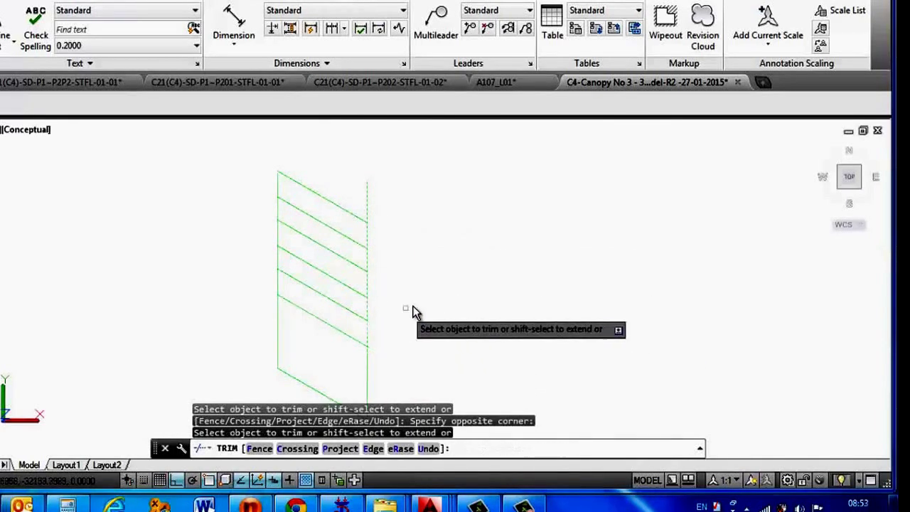
key(Escape)
Step: Erase the upper part of the right vertical line
text(e)
key(Return)
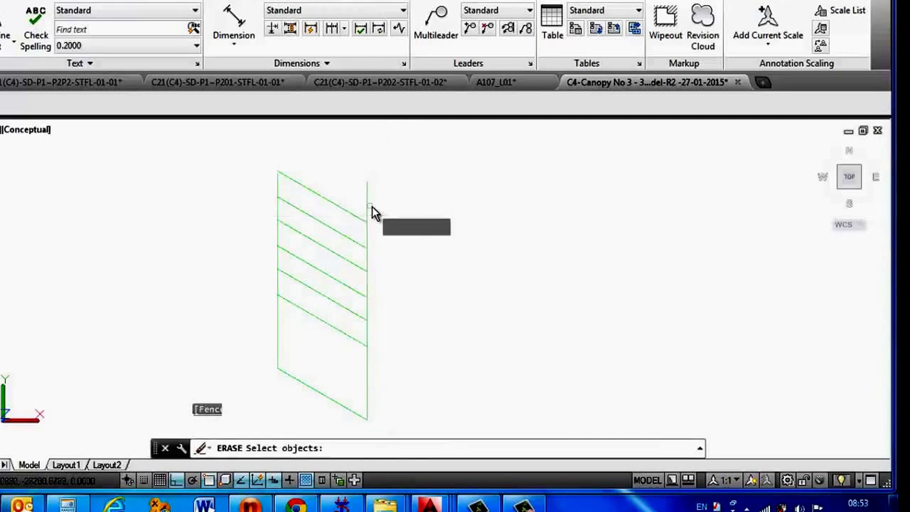
click(368, 203)
key(Return)
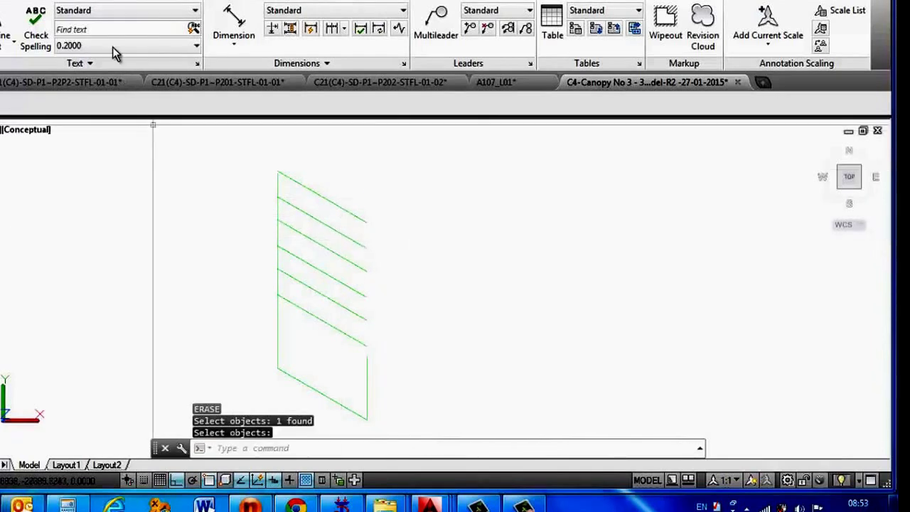
click(398, 3)
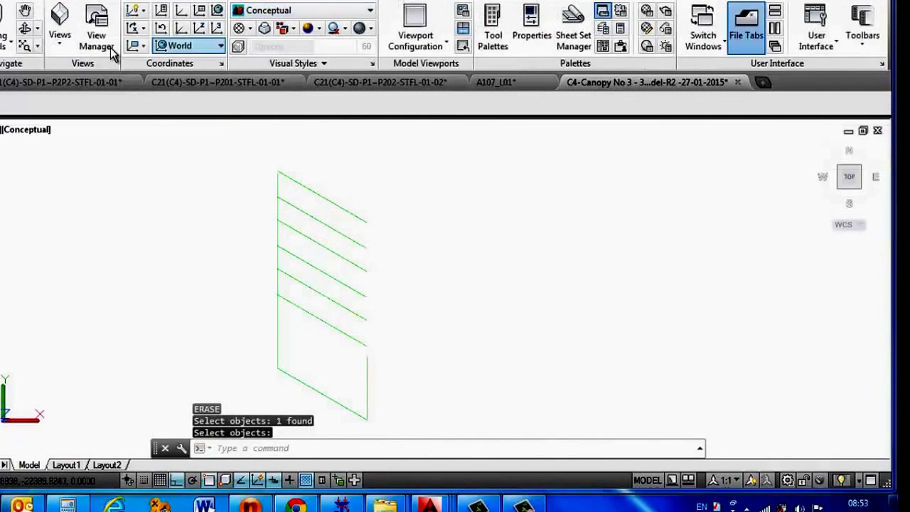
Step: Orbit the canopy frame into a 3D view to inspect it, then exit orbit
click(30, 32)
mouse_move(178, 201)
mouse_down()
mouse_move(270, 254)
mouse_move(292, 225)
mouse_move(271, 207)
mouse_move(351, 337)
mouse_move(319, 319)
mouse_move(325, 311)
mouse_move(287, 264)
mouse_move(295, 269)
mouse_move(285, 270)
mouse_move(305, 375)
mouse_move(282, 339)
mouse_move(194, 342)
mouse_move(222, 325)
mouse_move(305, 362)
mouse_move(284, 341)
mouse_move(301, 301)
mouse_up()
right_click(301, 301)
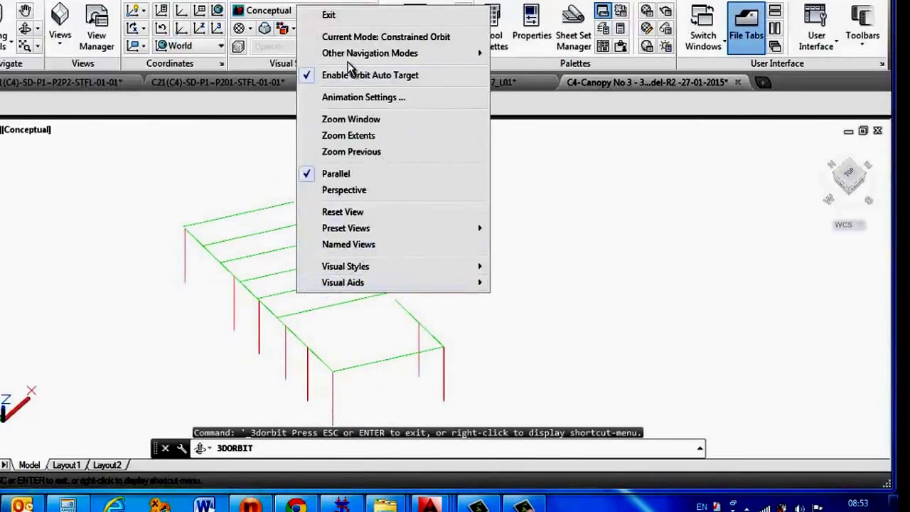
click(335, 15)
Step: Switch to the A107_L01 plan and start a Linear dimension from Annotate
click(475, 89)
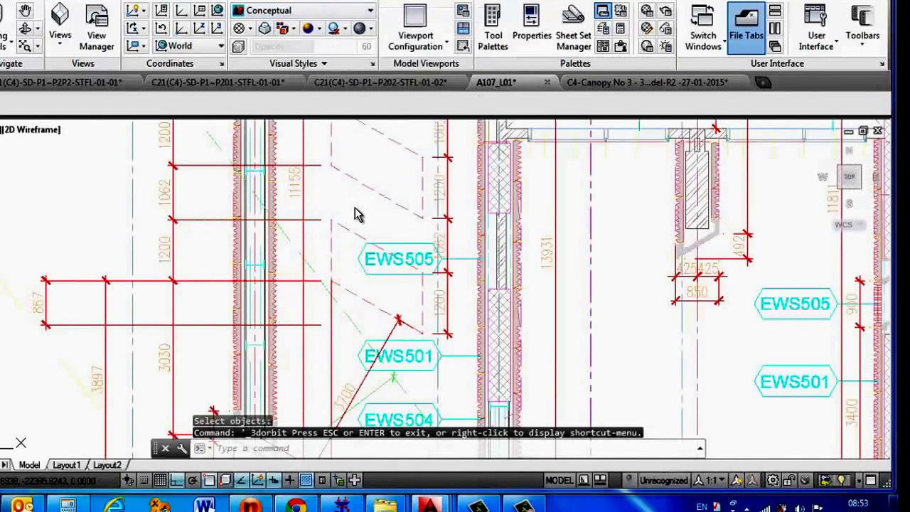
key(Escape)
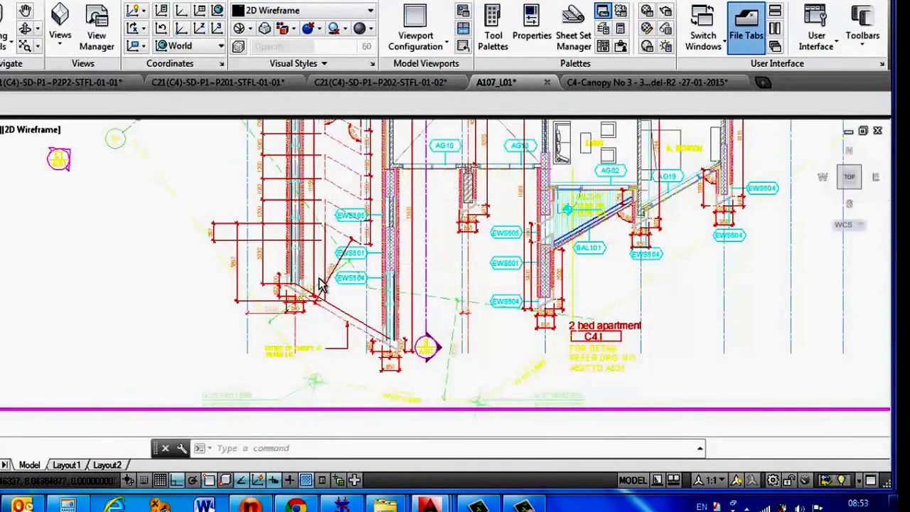
click(318, 2)
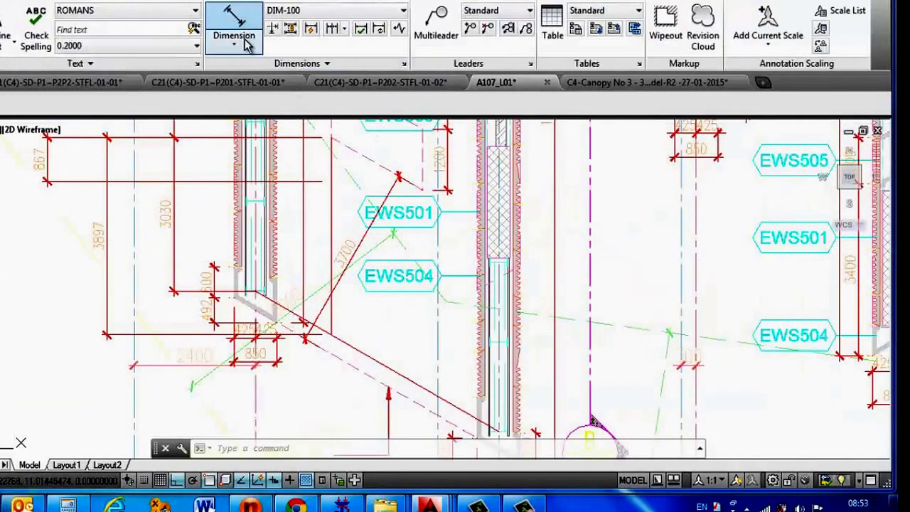
click(245, 47)
click(239, 69)
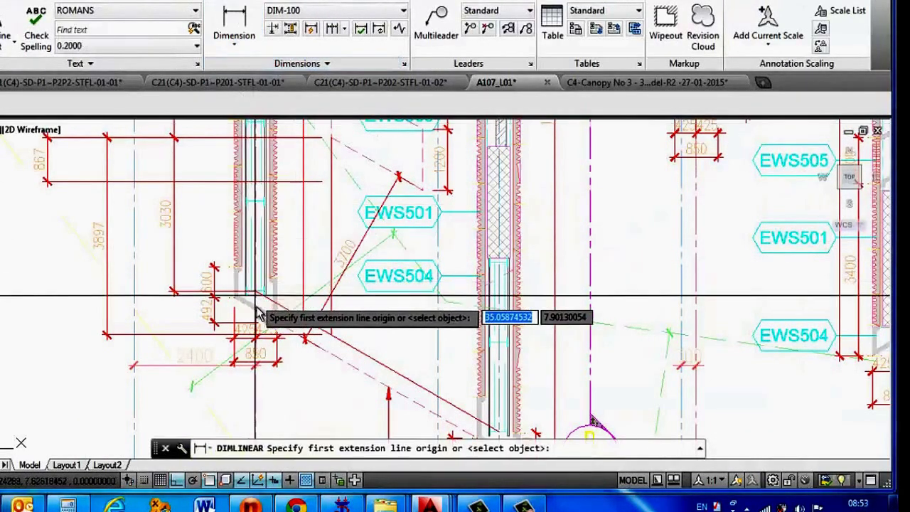
Step: Place the 1500 linear dimension along the canopy extent edge
scroll(258, 274, up, 5)
scroll(230, 218, up, 3)
scroll(223, 209, up, 2)
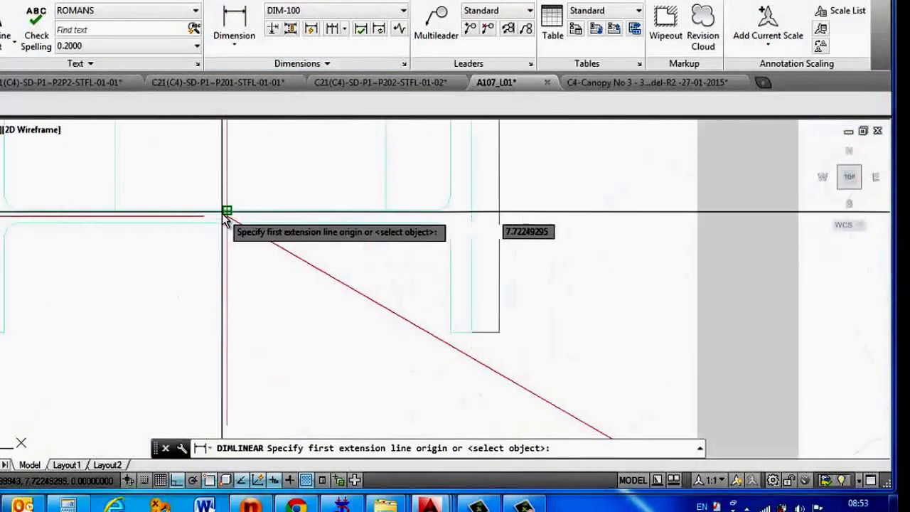
scroll(235, 214, up, 2)
click(236, 213)
scroll(125, 195, down, 3)
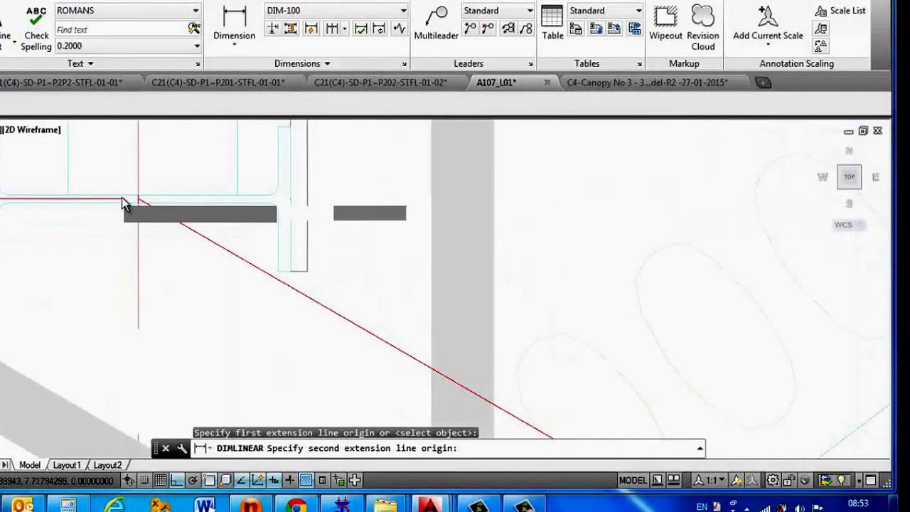
scroll(135, 204, down, 2)
scroll(143, 202, down, 3)
scroll(152, 199, down, 2)
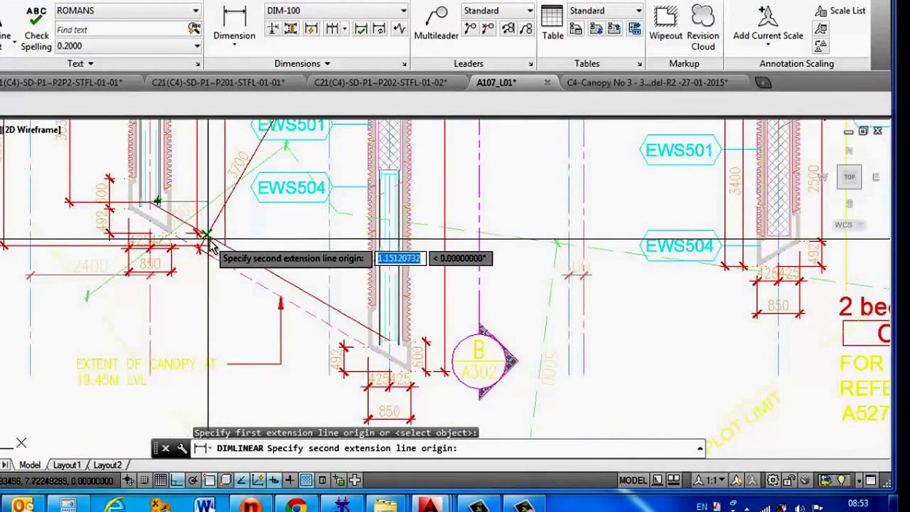
scroll(203, 246, down, 2)
scroll(264, 285, up, 1)
scroll(249, 214, up, 1)
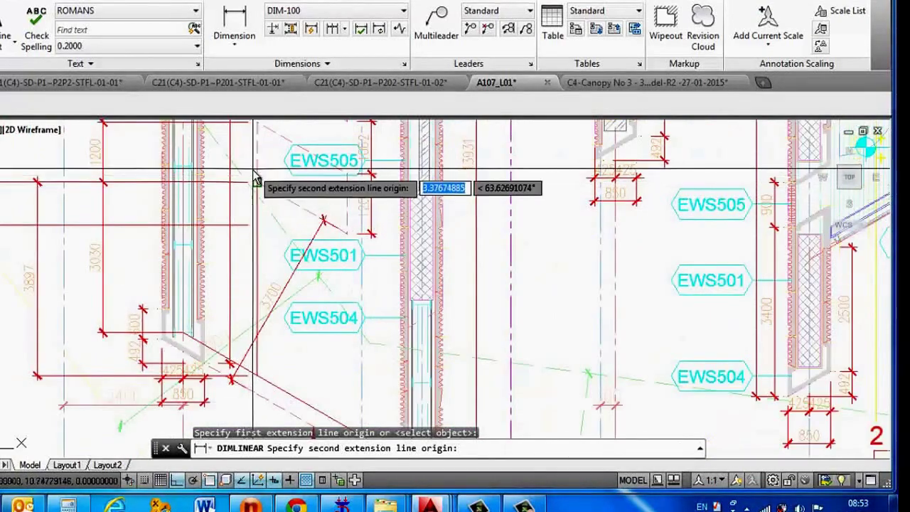
click(256, 179)
scroll(256, 179, down, 4)
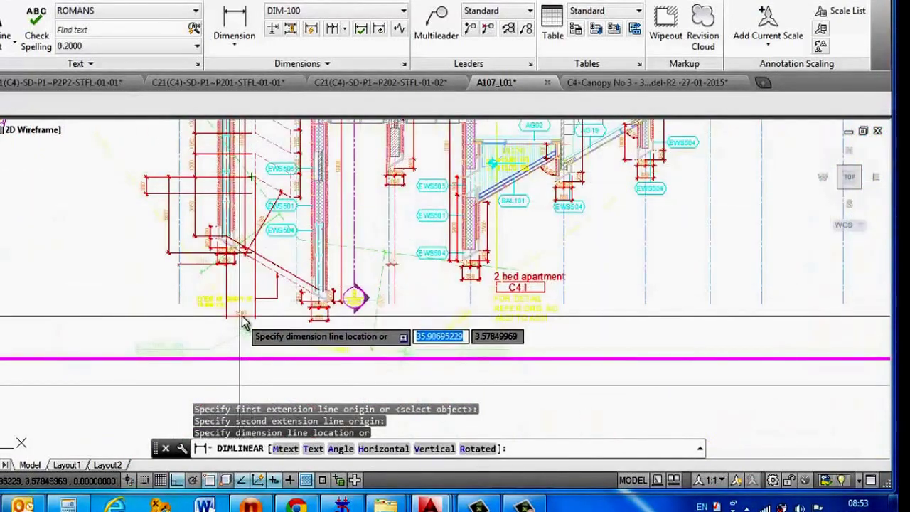
scroll(245, 315, up, 3)
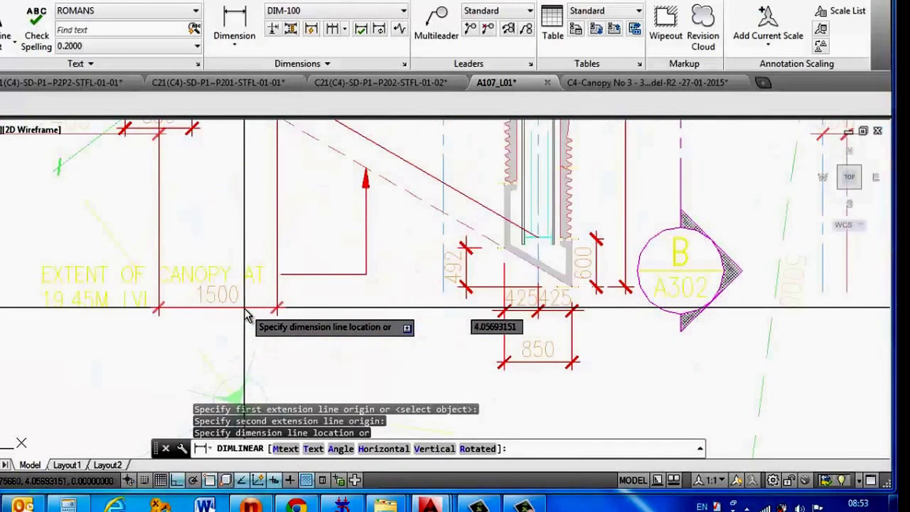
click(246, 315)
Step: Continue with an 1800 dimension along the same canopy edge
scroll(293, 316, down, 4)
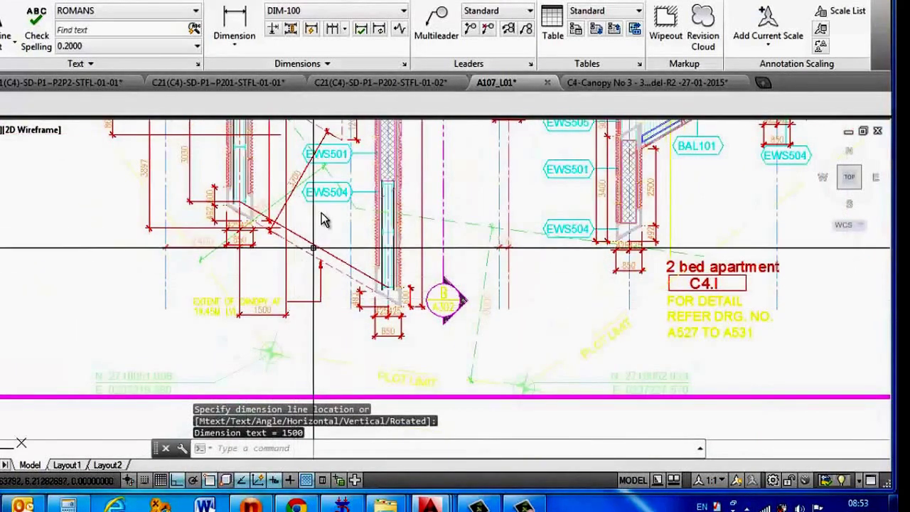
scroll(329, 256, down, 2)
scroll(316, 163, up, 5)
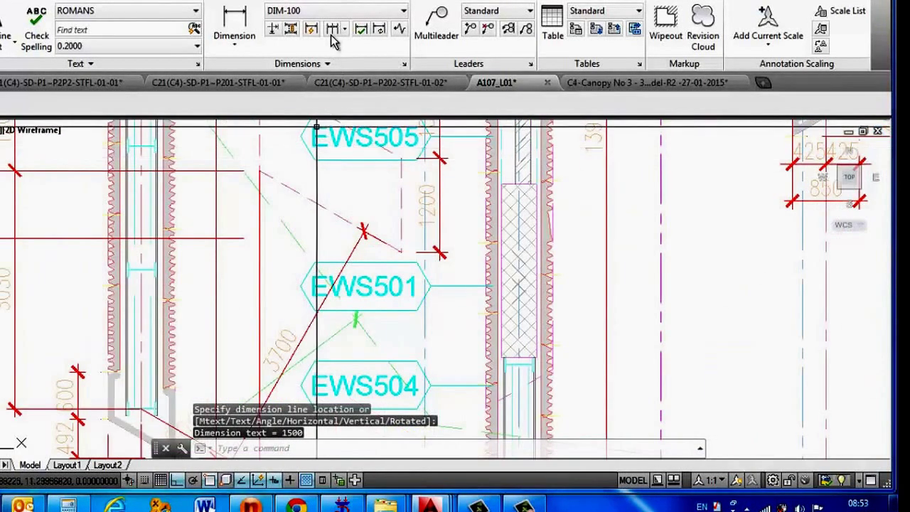
scroll(400, 256, up, 2)
click(403, 254)
scroll(386, 213, down, 3)
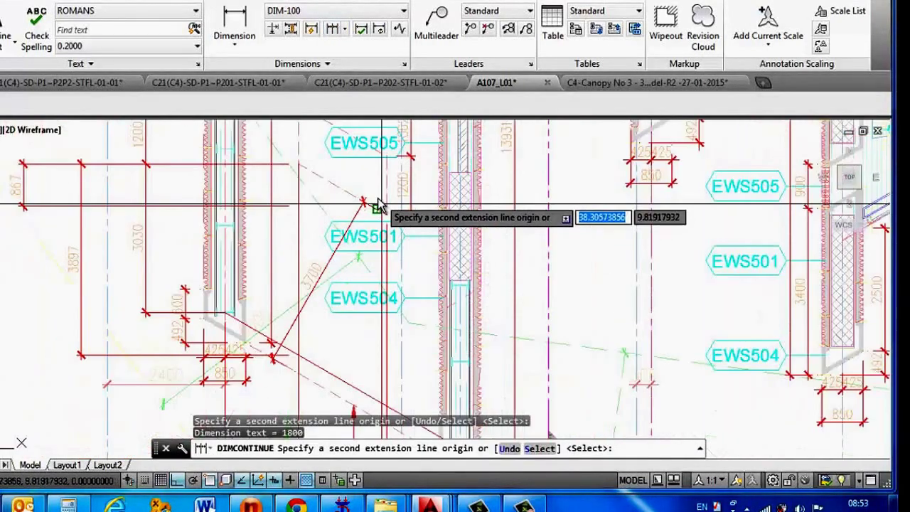
scroll(380, 214, down, 2)
scroll(380, 284, up, 3)
scroll(367, 313, up, 2)
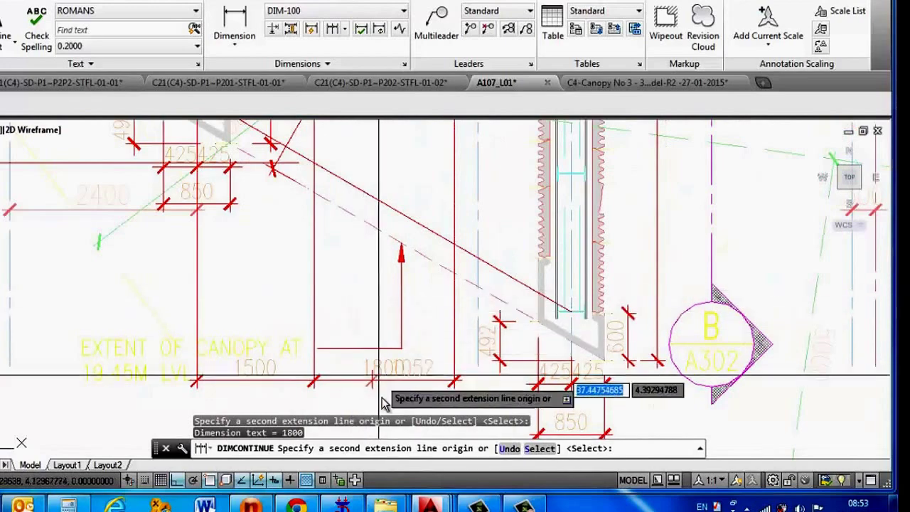
scroll(361, 278, down, 2)
scroll(365, 380, down, 2)
scroll(365, 372, up, 2)
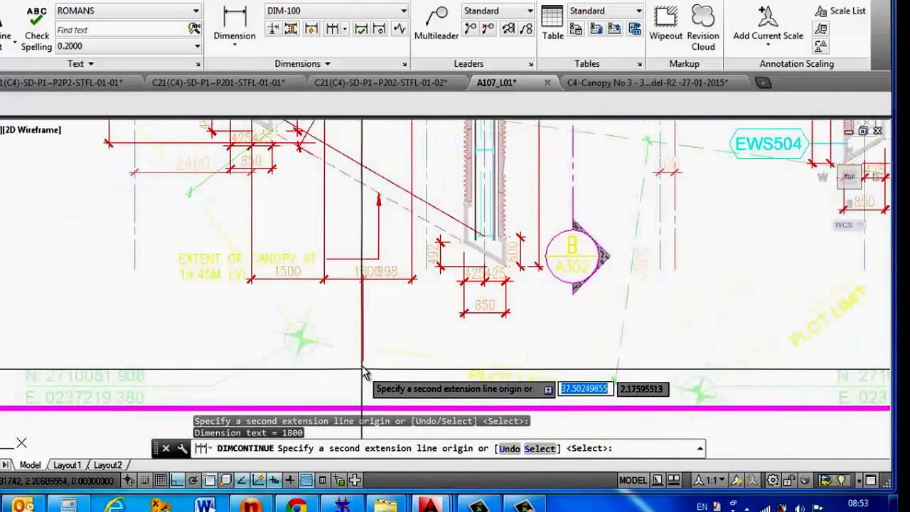